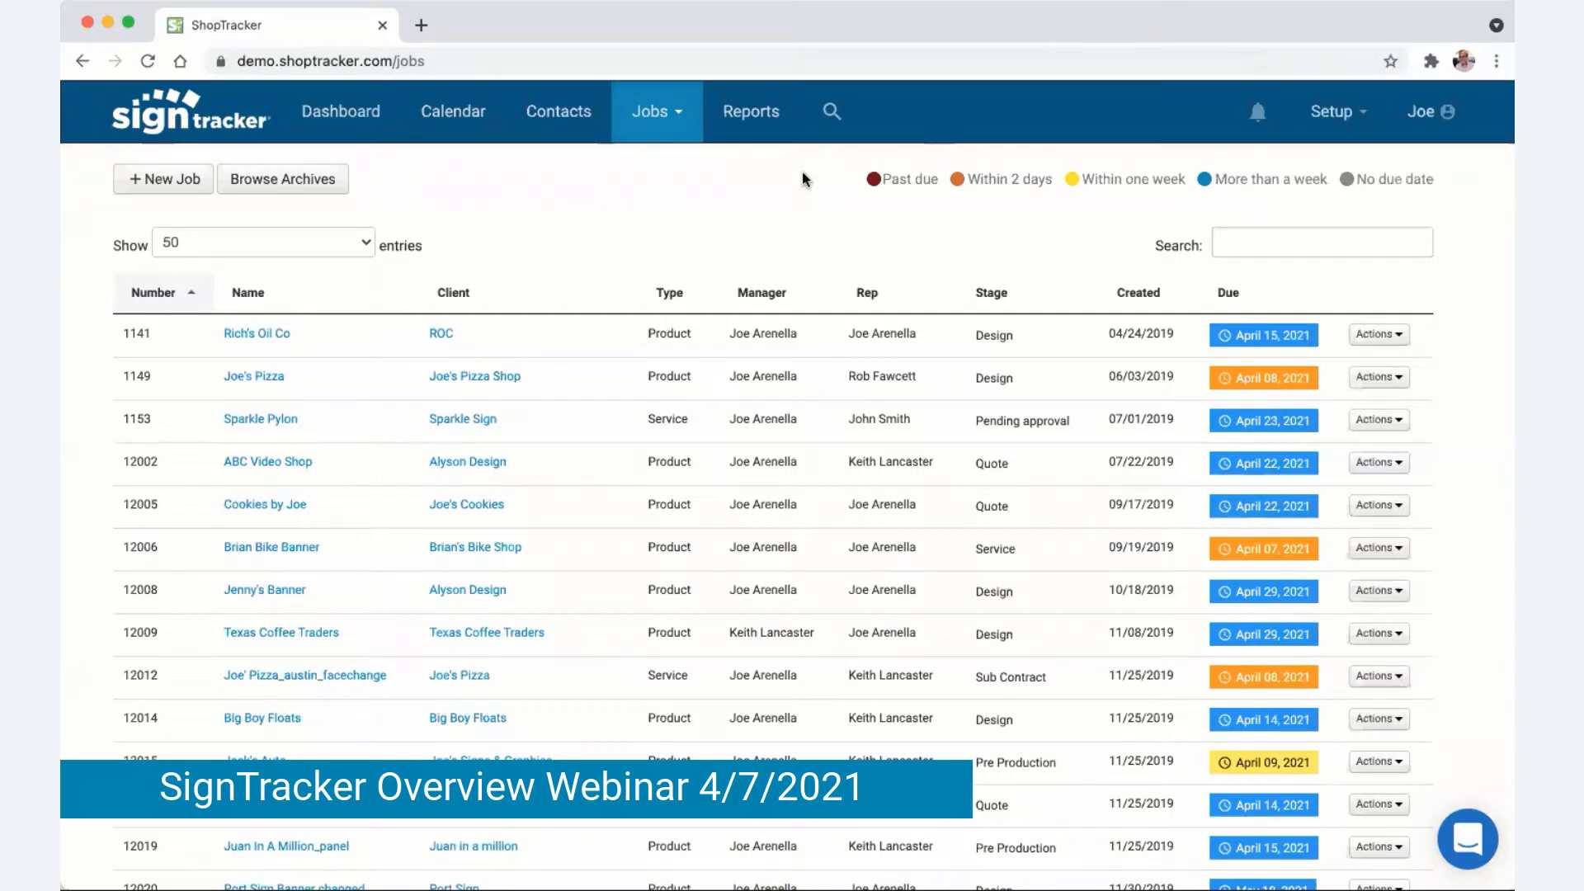
# - Return to the dashboard showing the Jobs Overview chart by stage, My Jobs and My Events
pyautogui.click(336, 116)
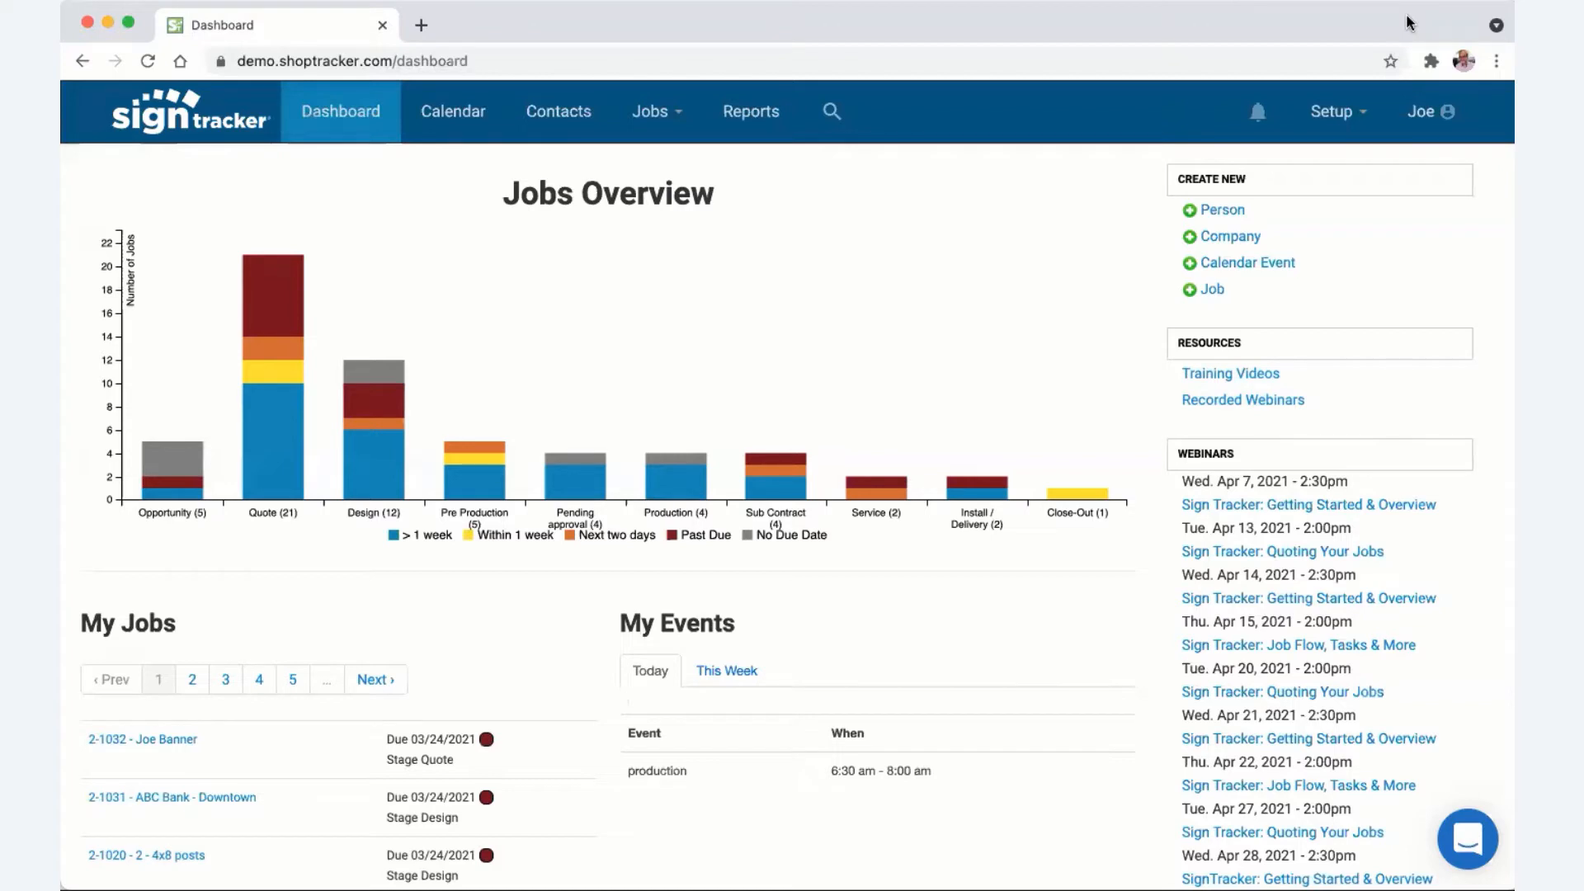
pyautogui.moveTo(571, 384)
pyautogui.moveTo(256, 472)
pyautogui.scroll(-5, 397, 589)
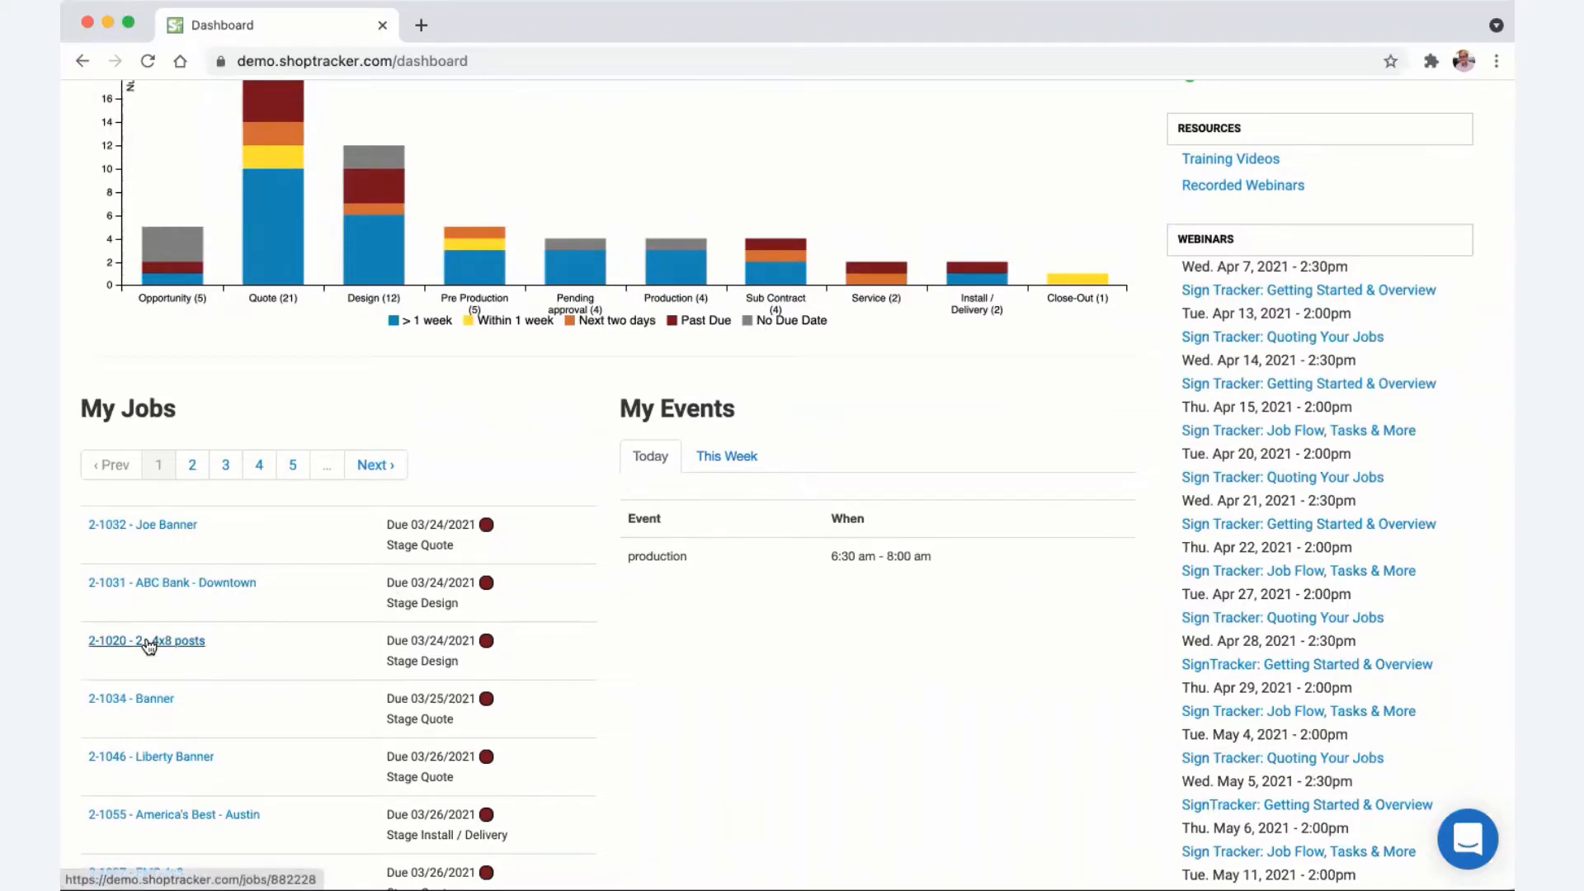
pyautogui.click(724, 463)
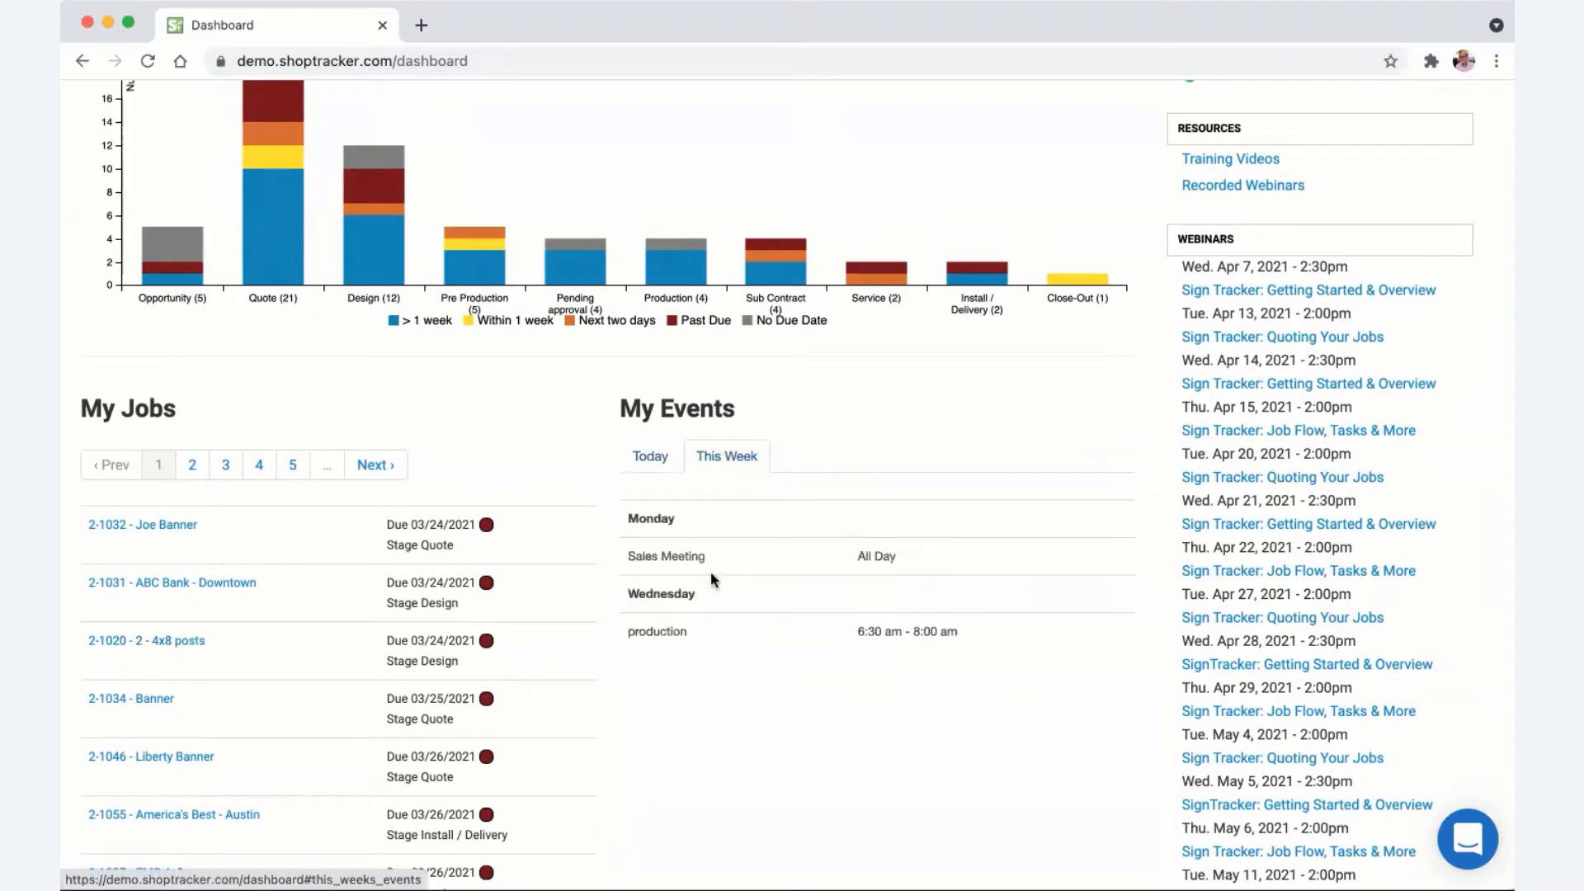
pyautogui.click(652, 461)
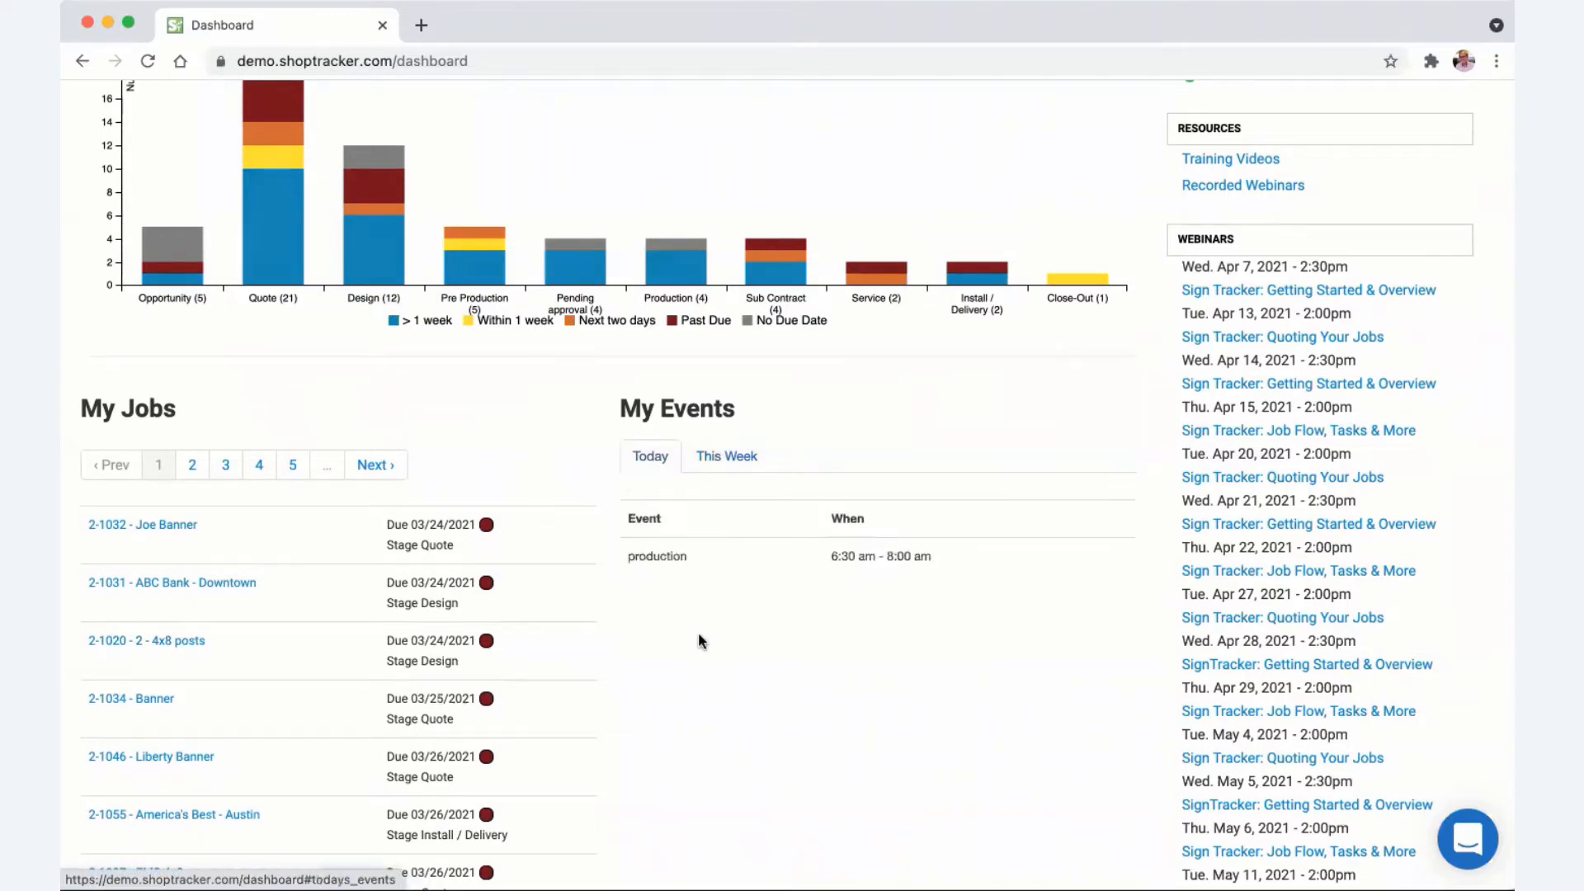
pyautogui.scroll(4, 719, 602)
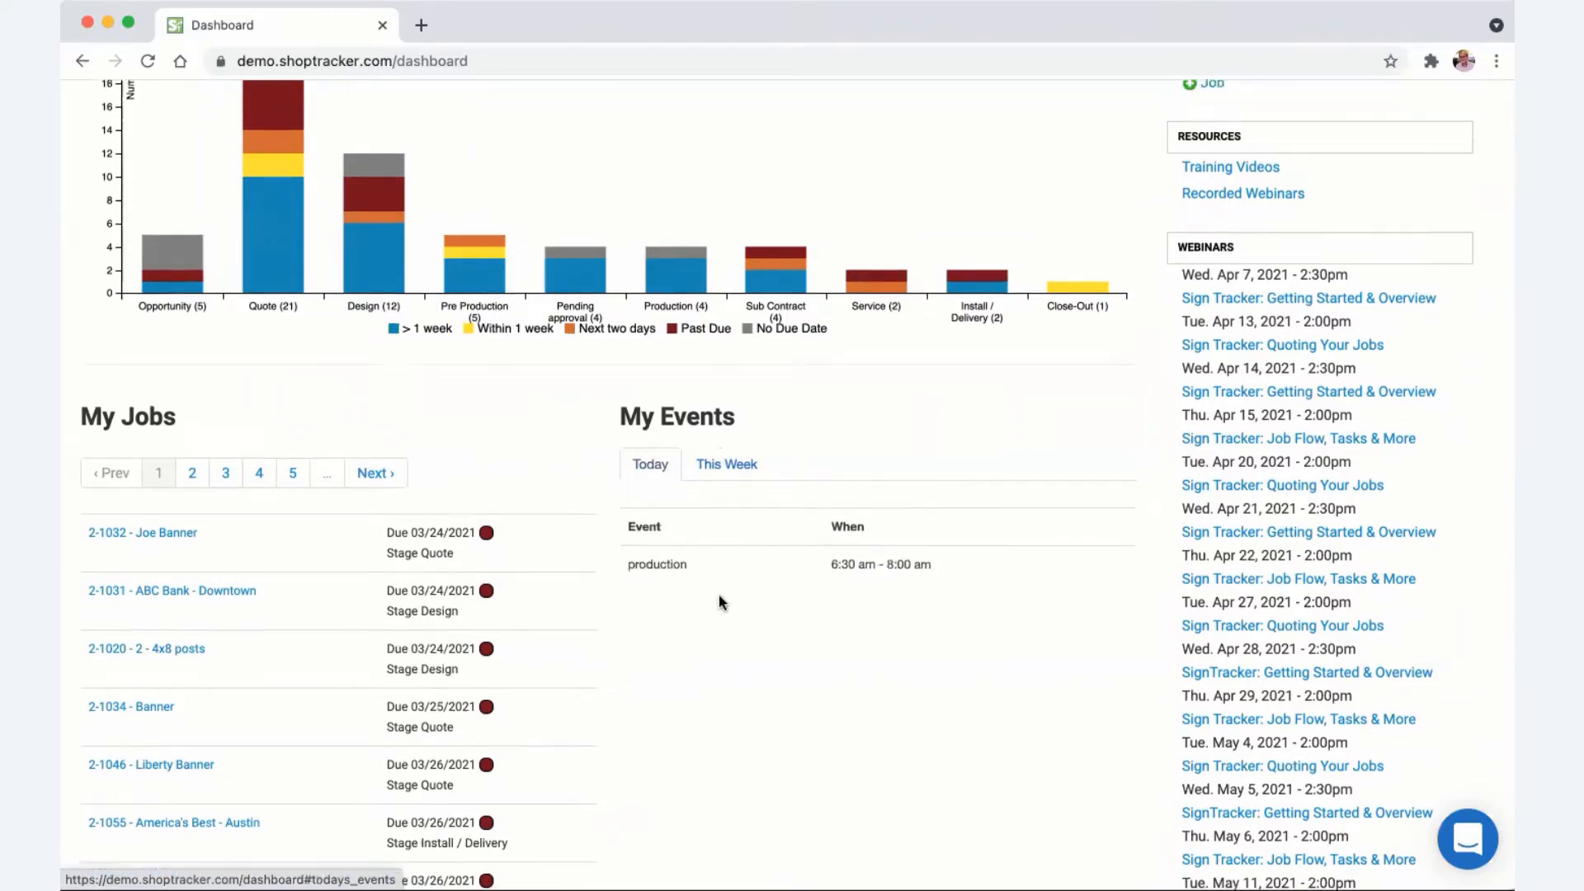
pyautogui.scroll(-4, 1297, 511)
pyautogui.scroll(-3, 1297, 511)
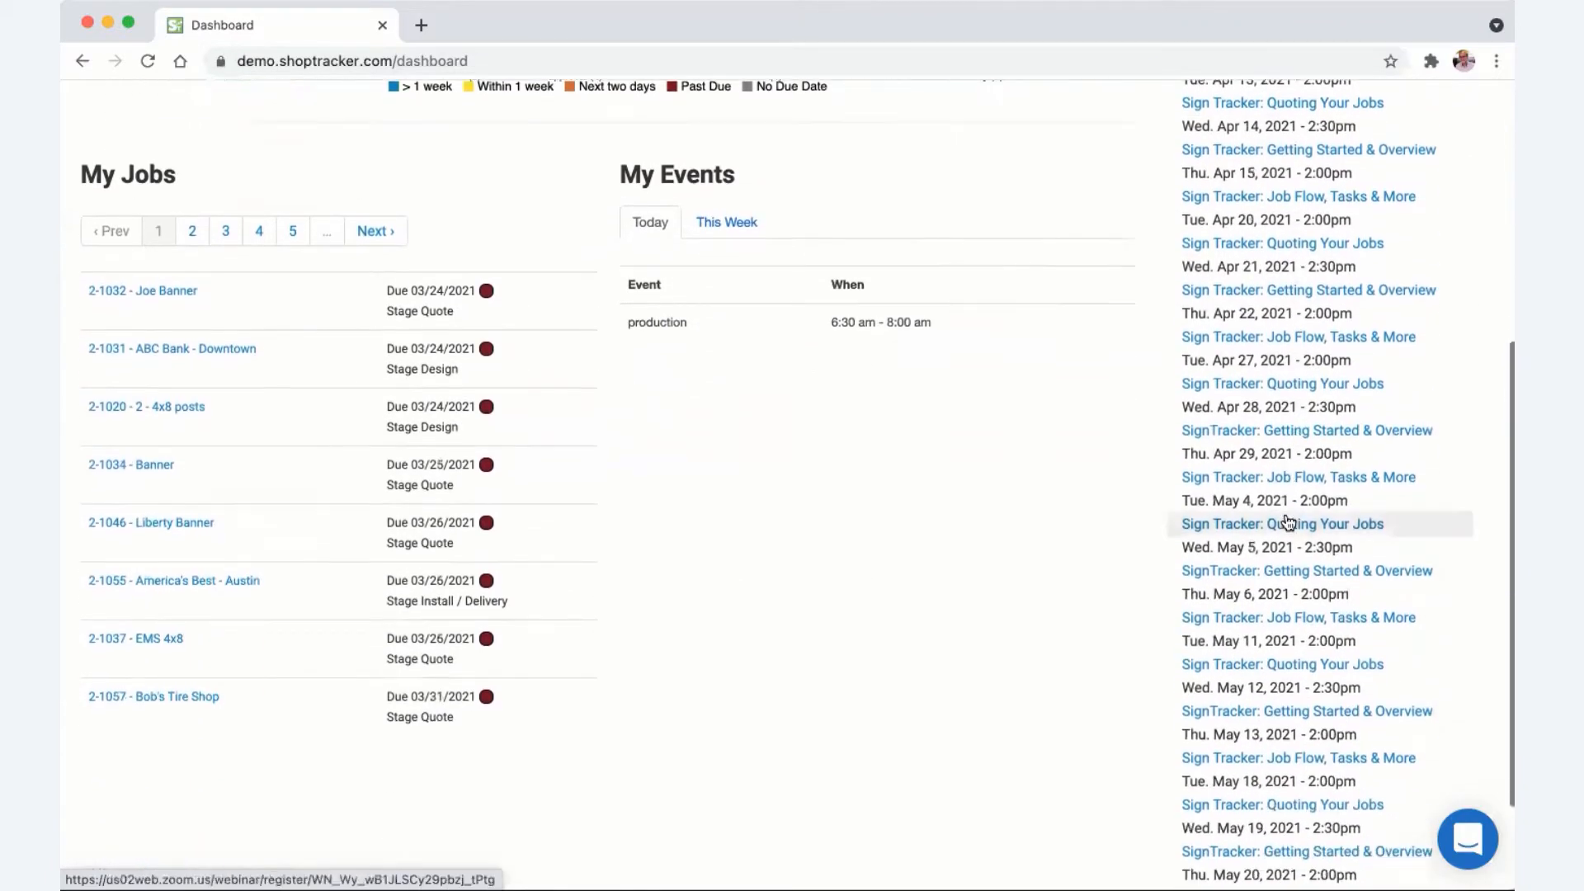
pyautogui.scroll(4, 1188, 519)
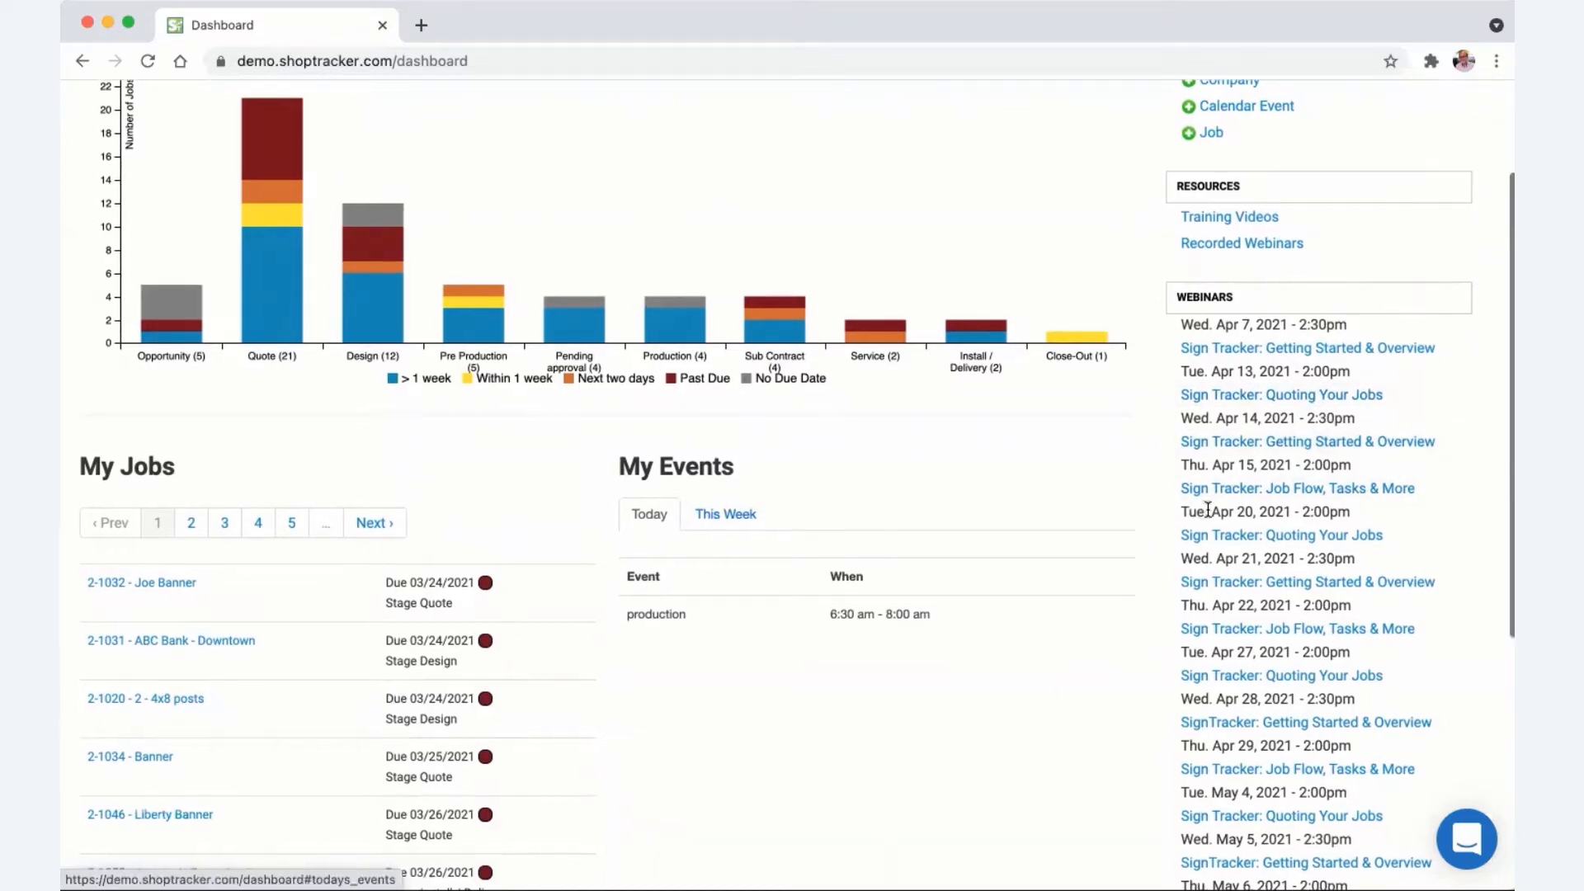
pyautogui.scroll(3, 1210, 506)
pyautogui.scroll(-1, 1476, 854)
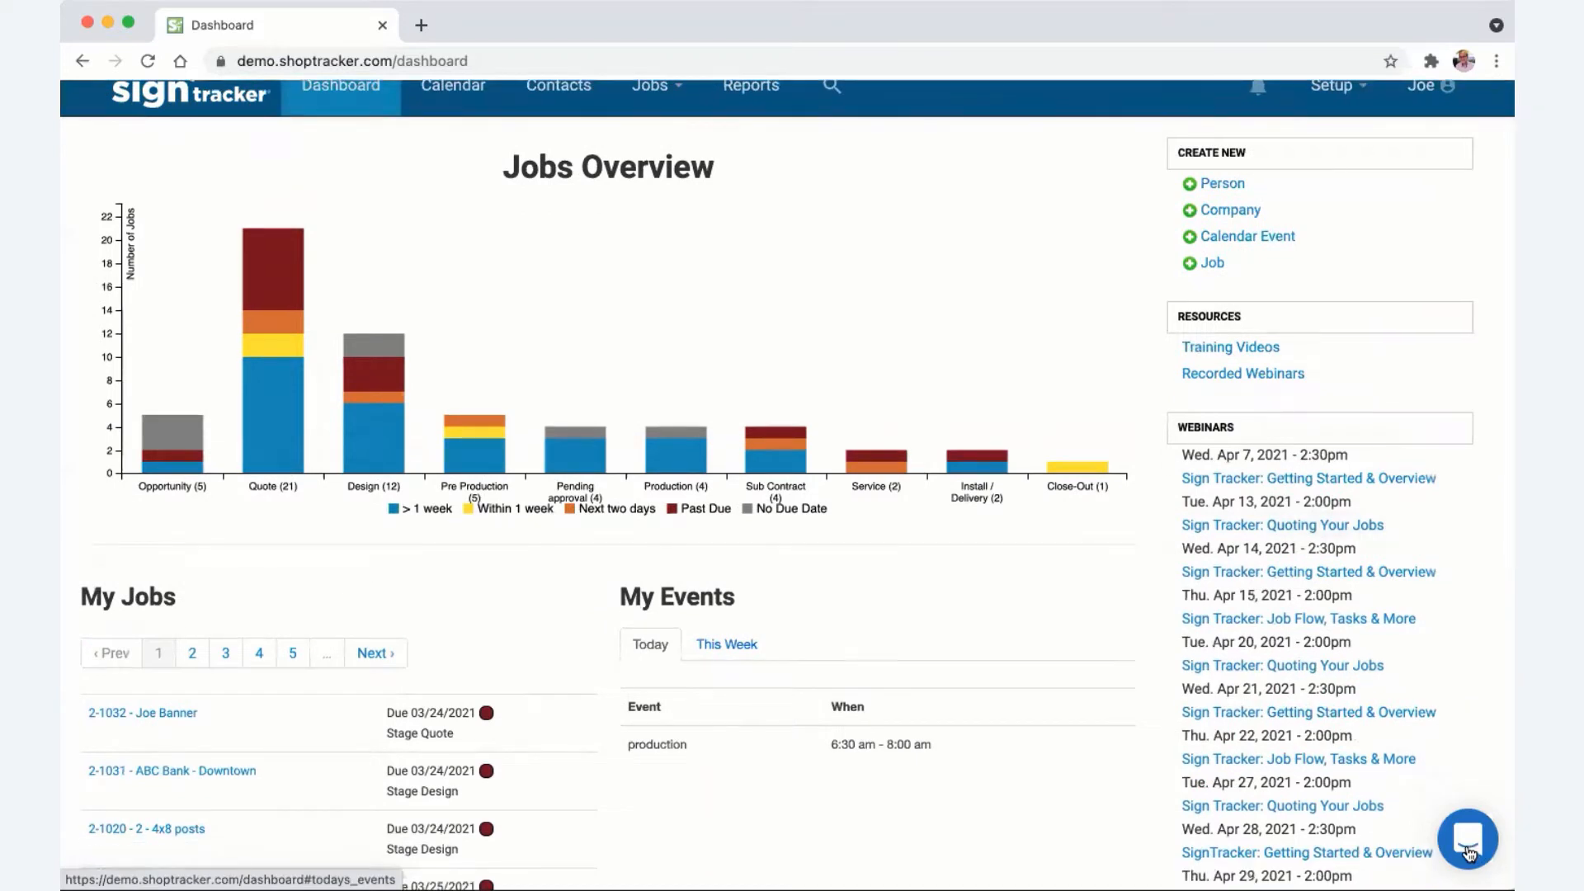
# - Open the Intercom support chat and close it again
pyautogui.click(1468, 839)
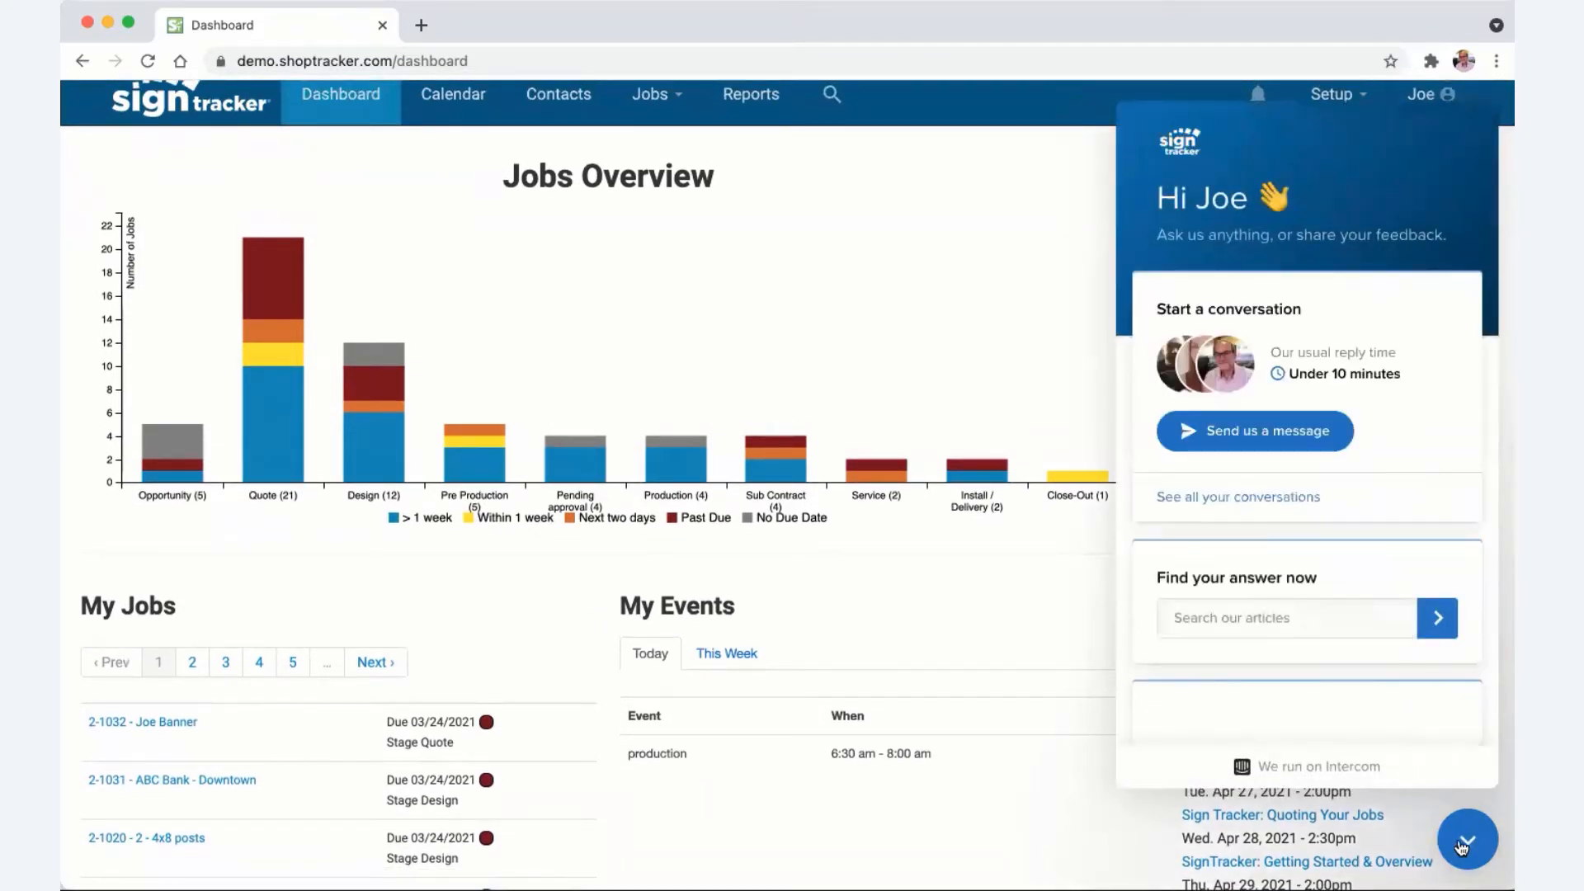
pyautogui.click(1467, 843)
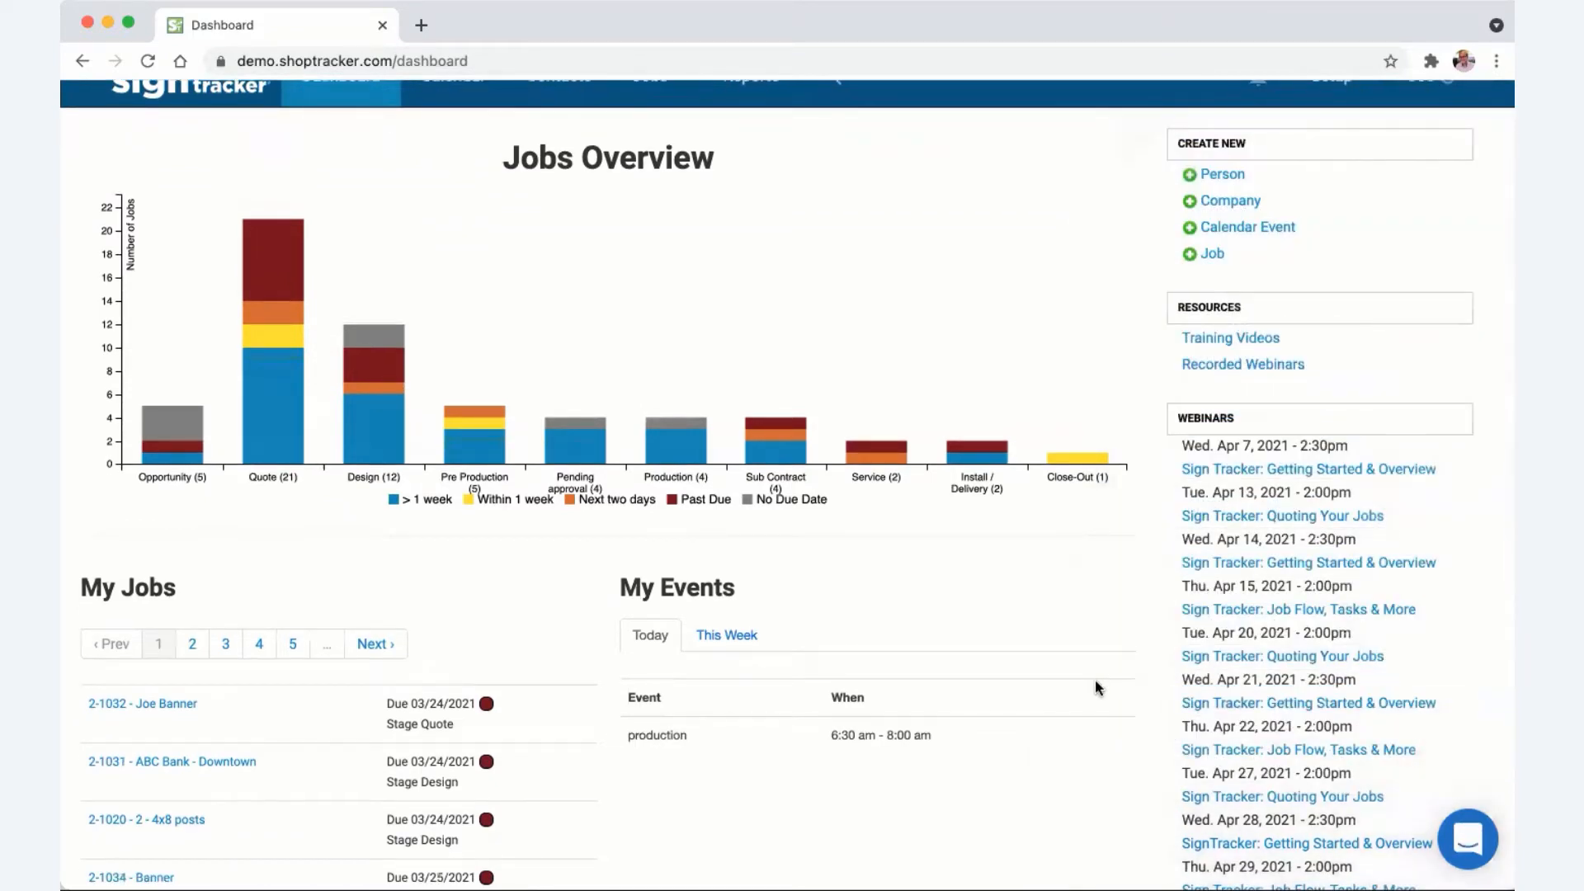
pyautogui.scroll(1, 1096, 685)
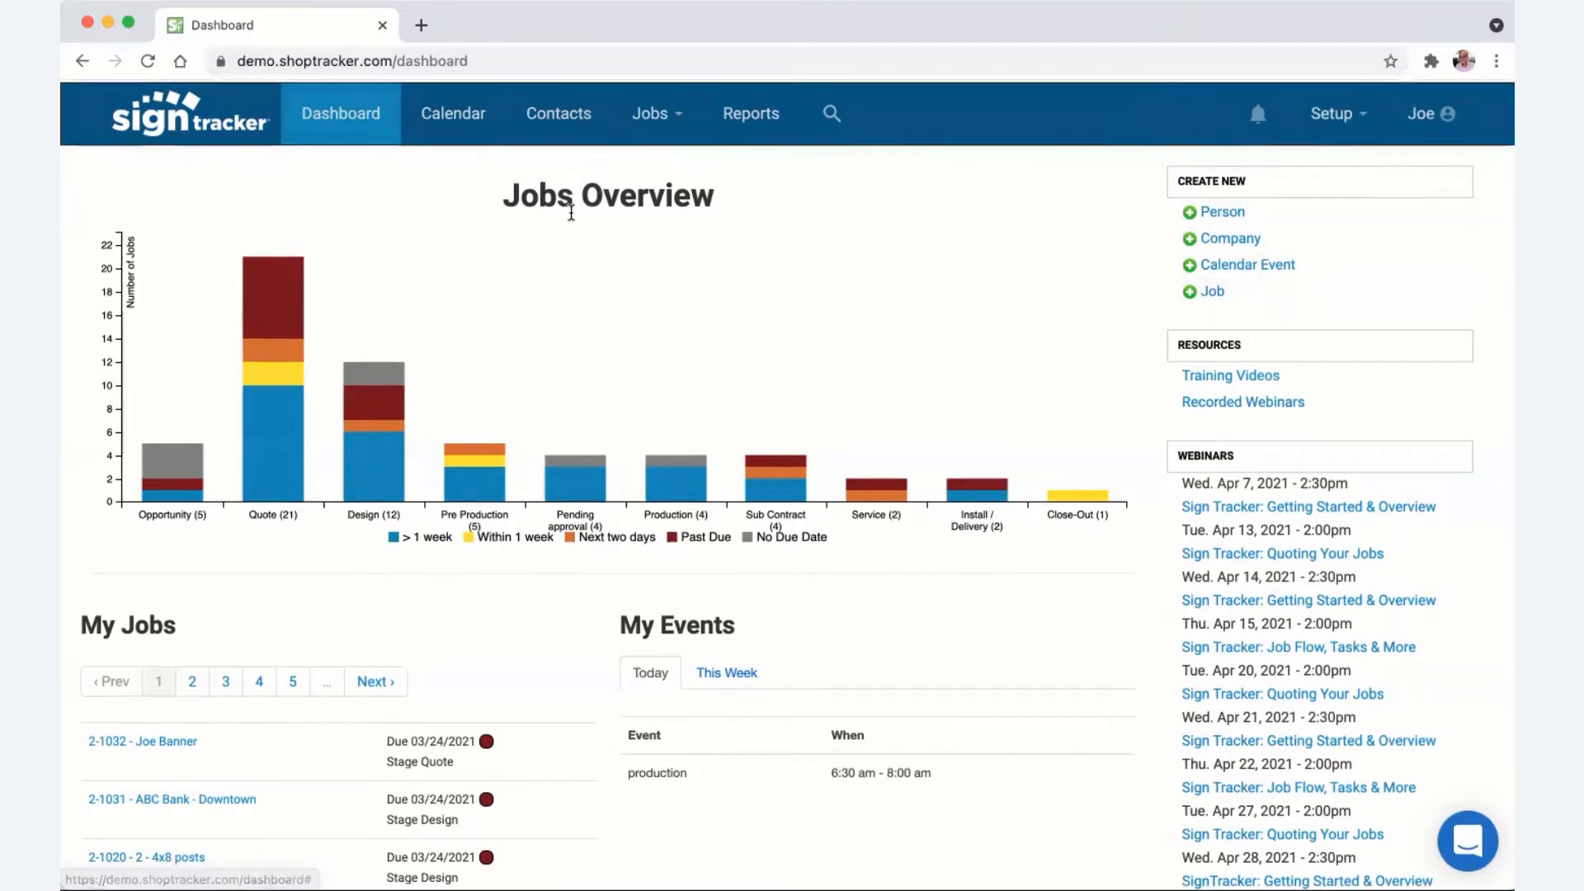
# - Switch to the Calendar showing the April 2021 month view
pyautogui.scroll(-2, 569, 217)
pyautogui.scroll(3, 569, 217)
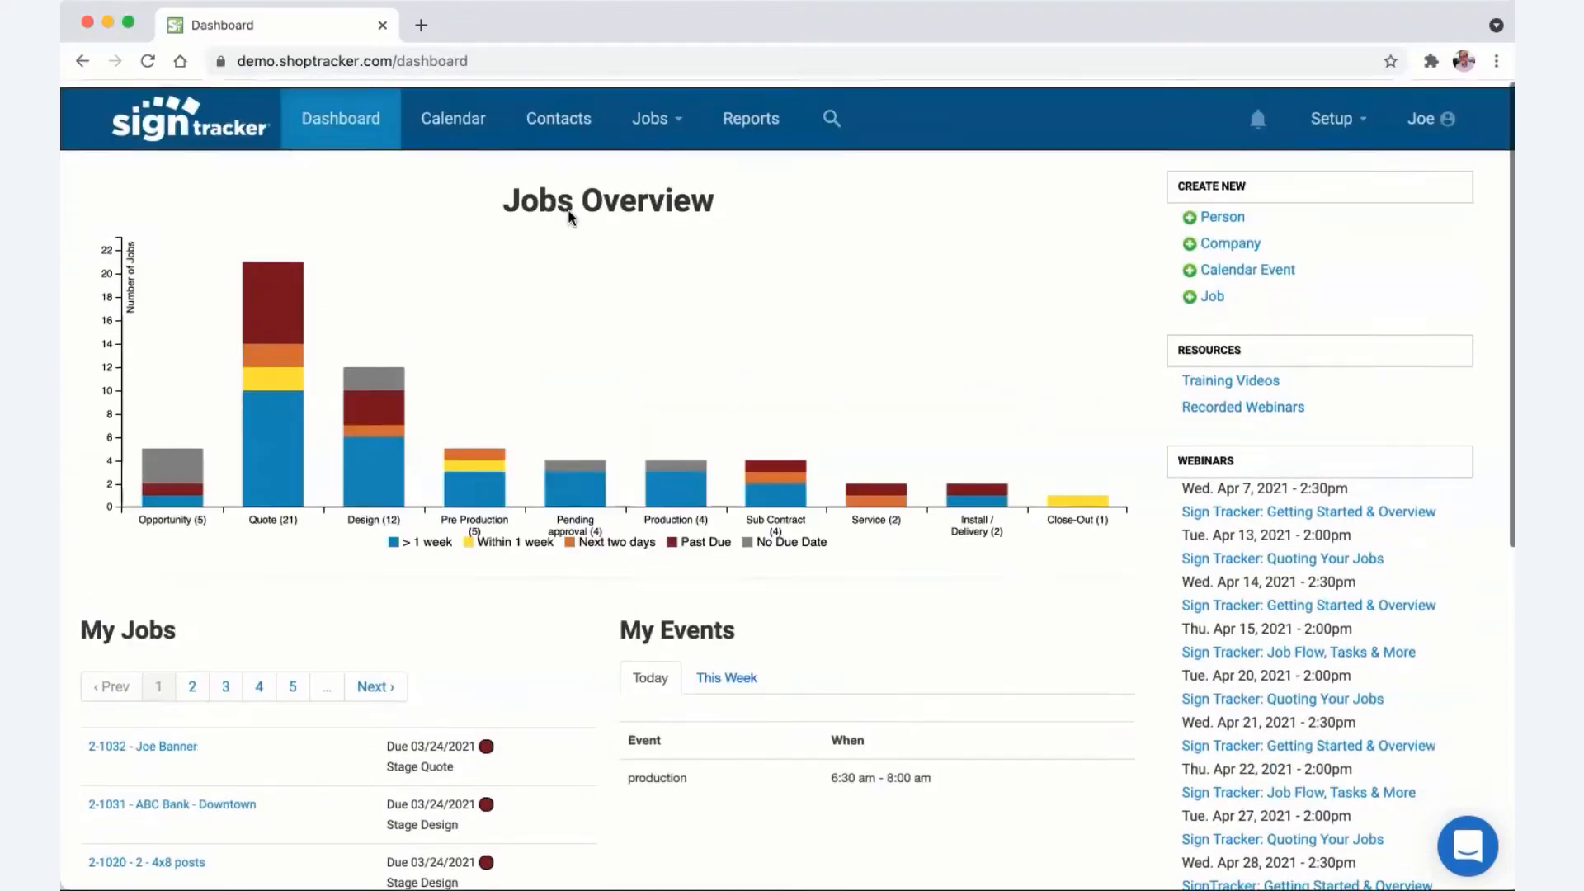
pyautogui.click(459, 114)
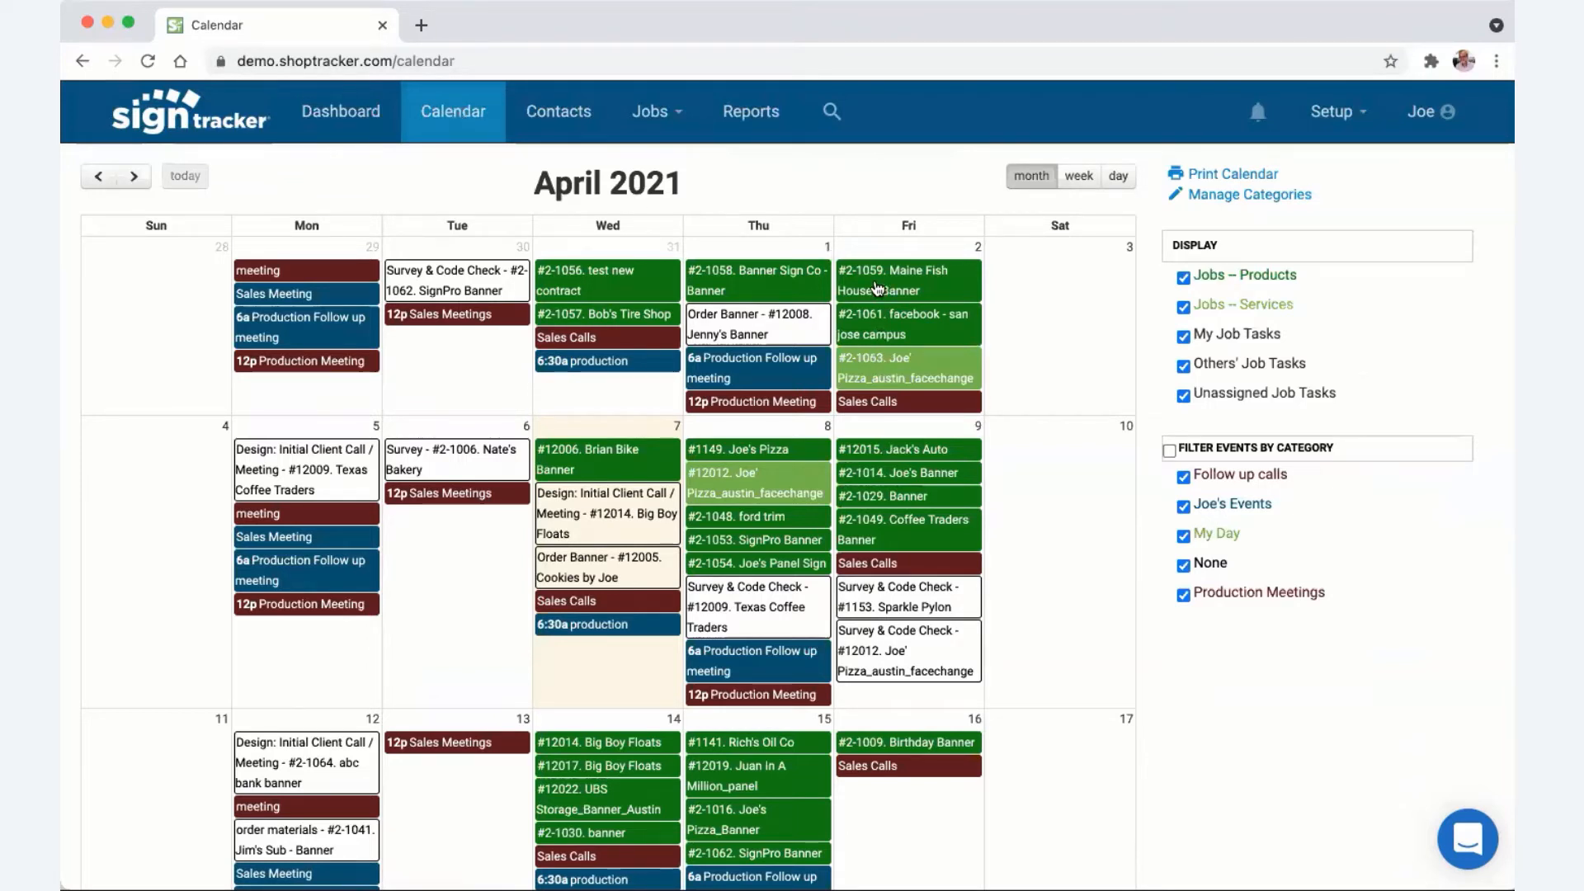
# - Move the Maine Fish House banner job and Big Boy Floats meeting to April 6, then start a Saturday April 10 event
pyautogui.moveTo(879, 284); pyautogui.dragTo(435, 576)
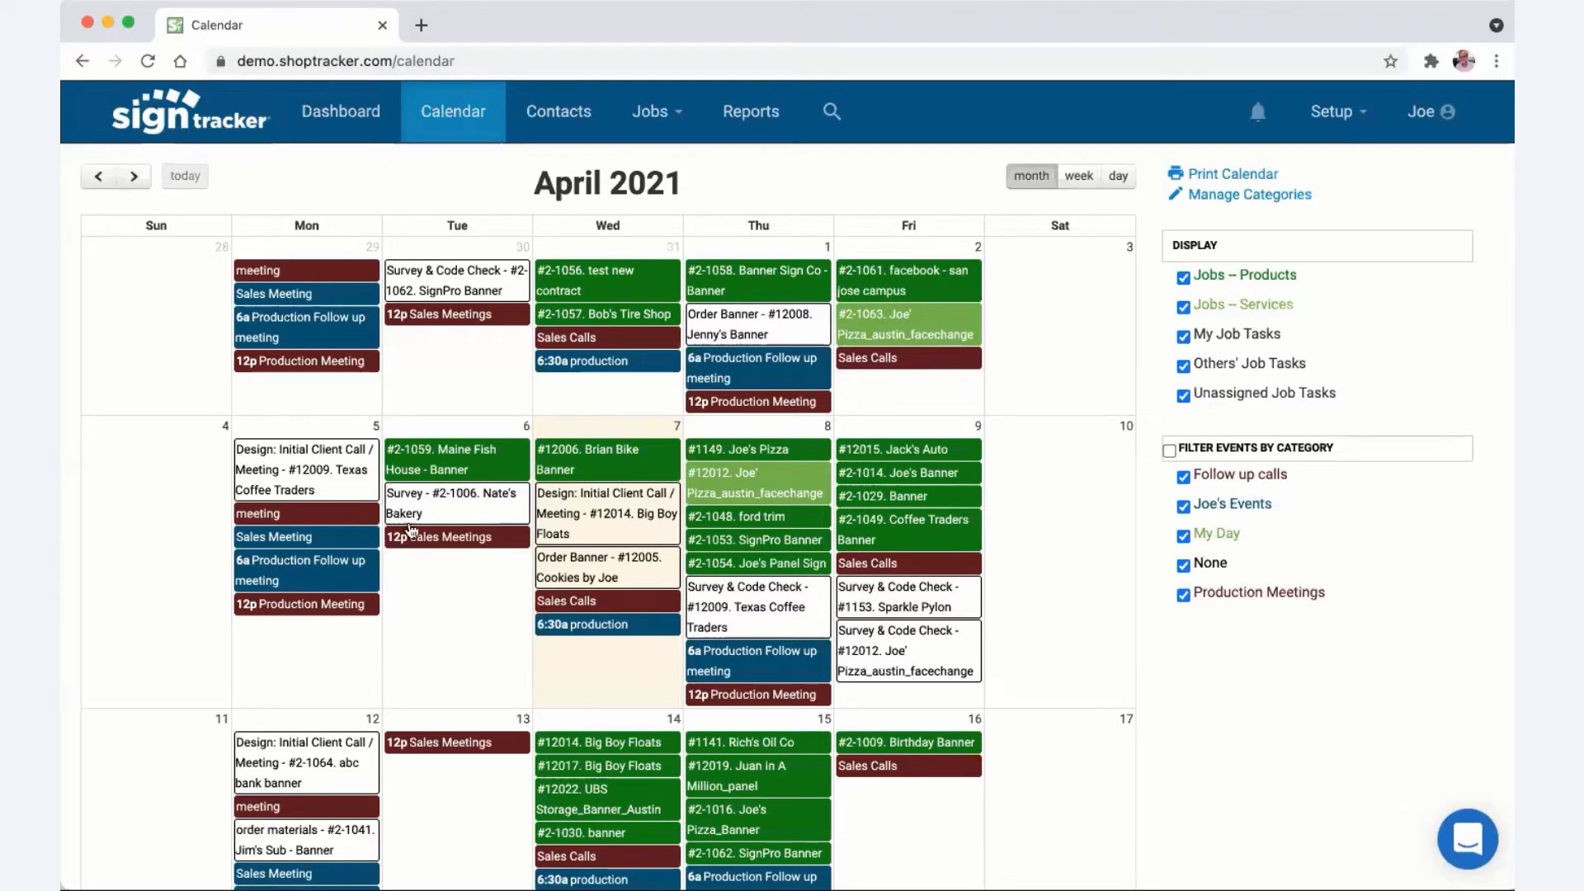
pyautogui.click(462, 464)
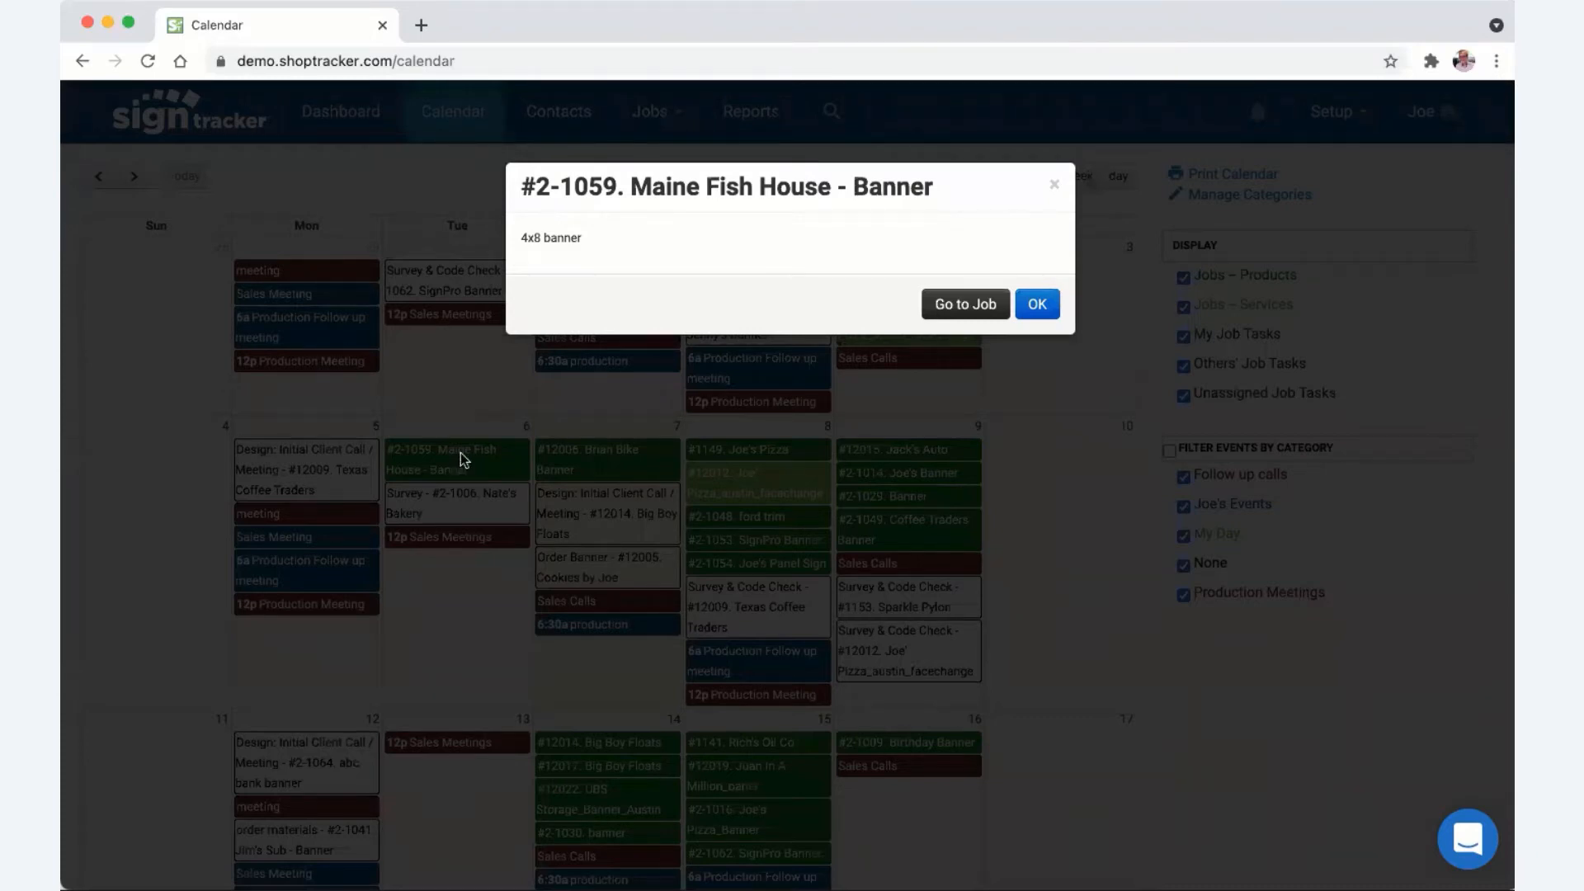
pyautogui.click(1054, 186)
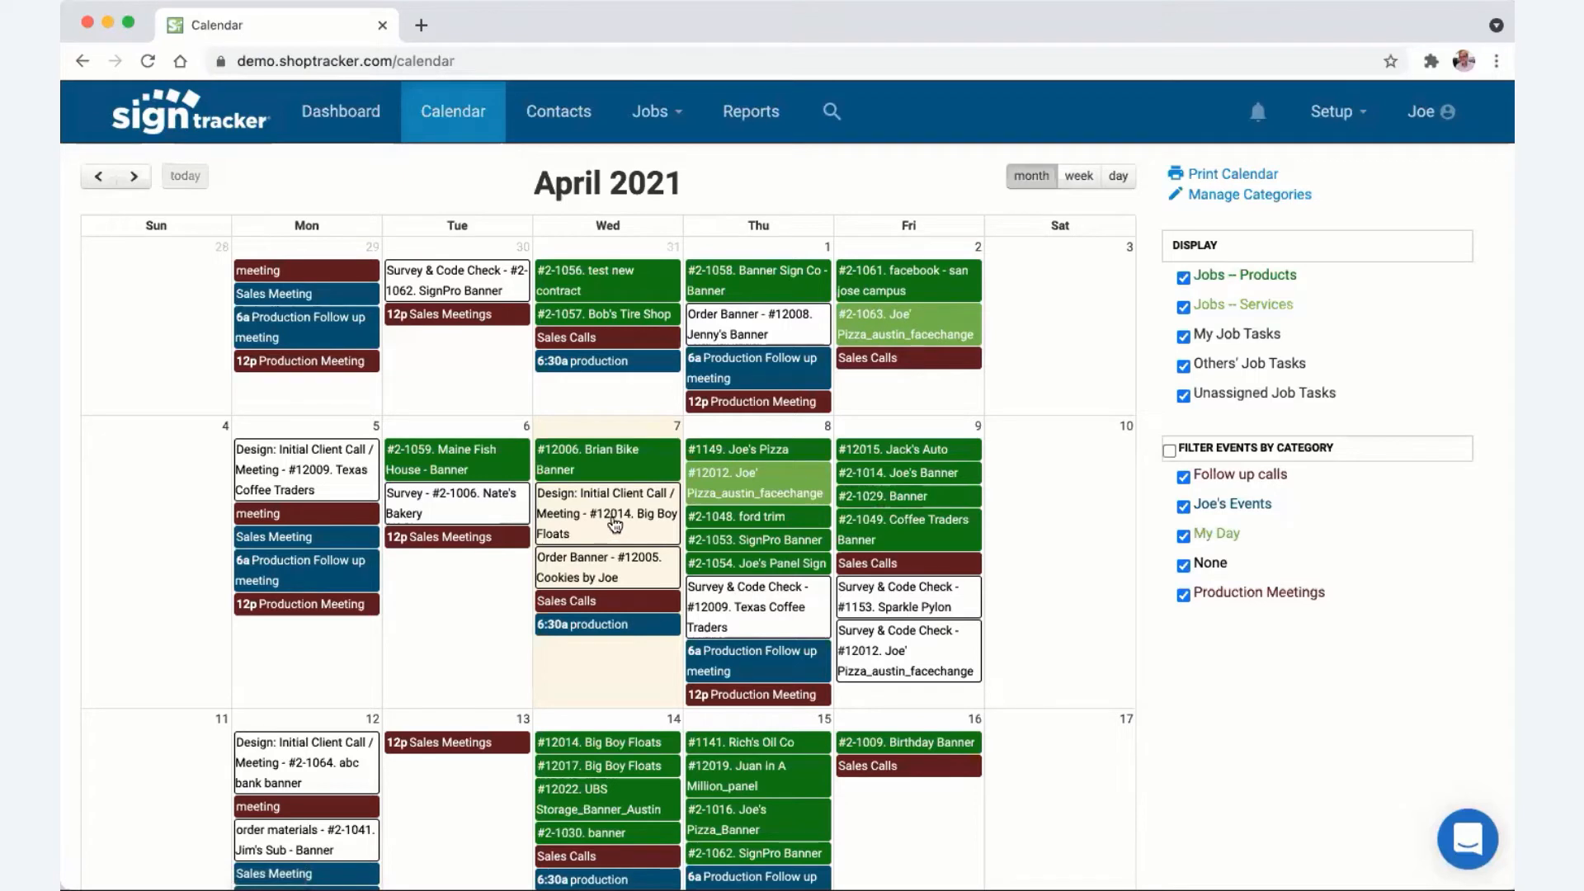
pyautogui.moveTo(614, 524); pyautogui.dragTo(470, 661)
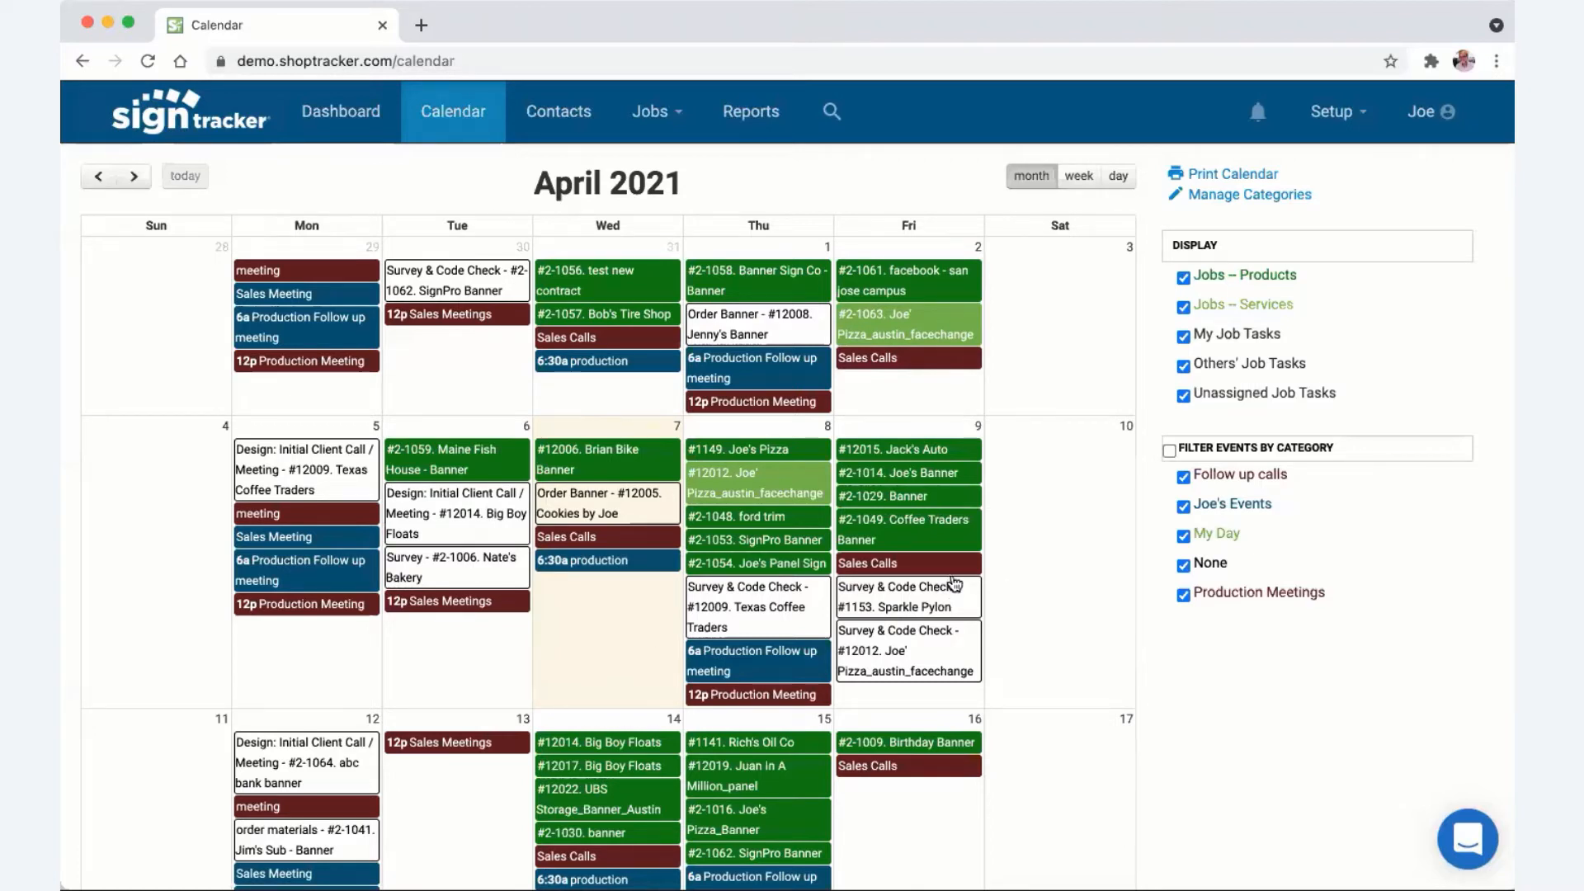
pyautogui.click(1070, 562)
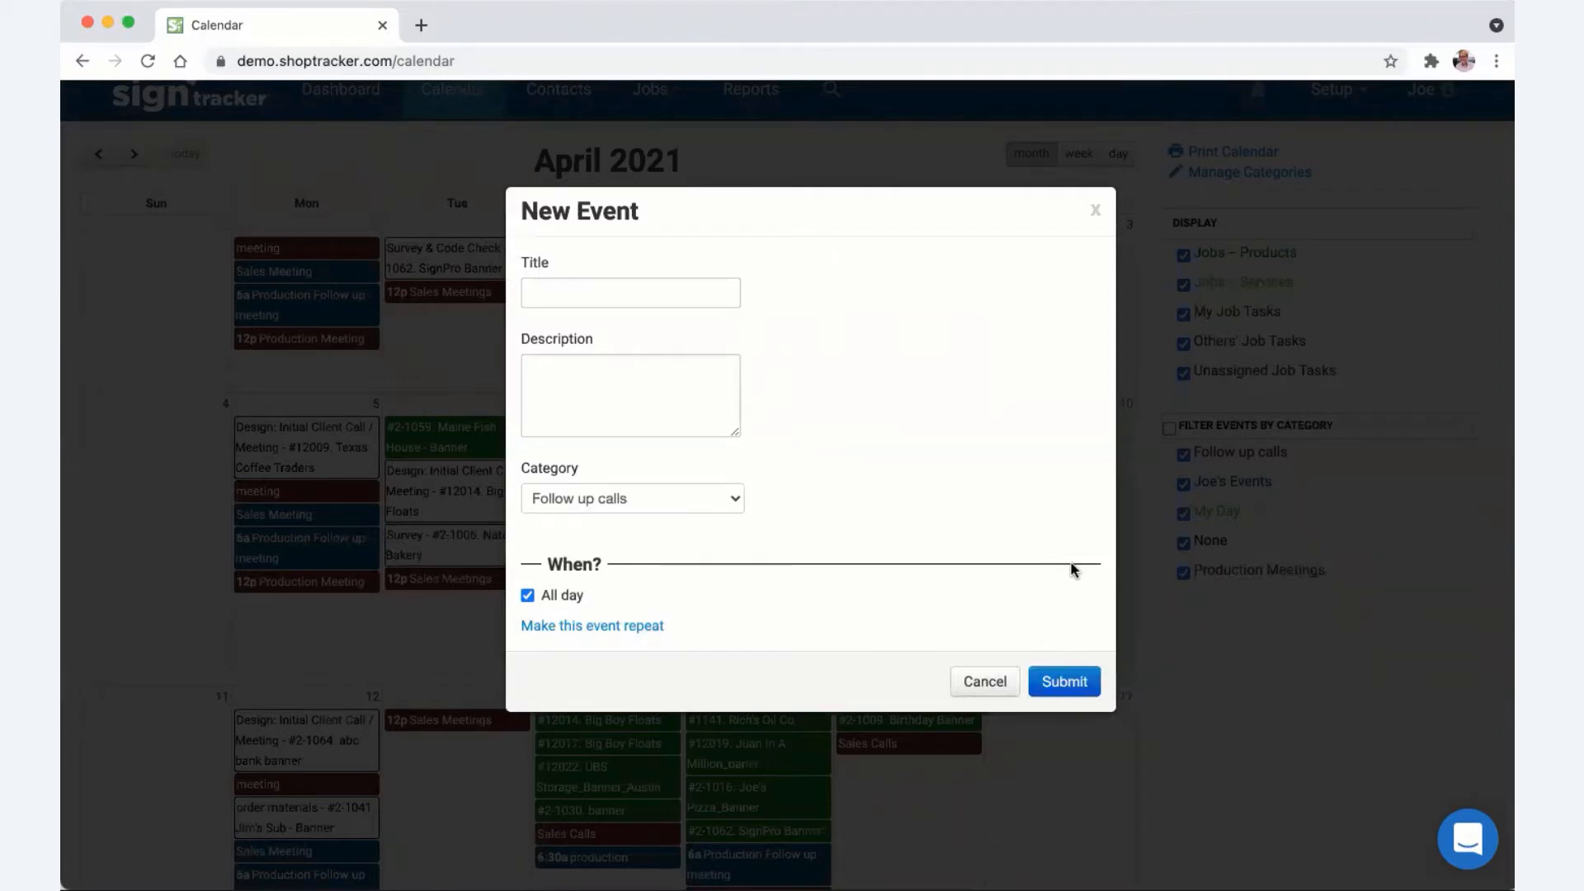
# - Cancel the new Saturday April 10 event so nothing is added to the calendar
pyautogui.click(985, 681)
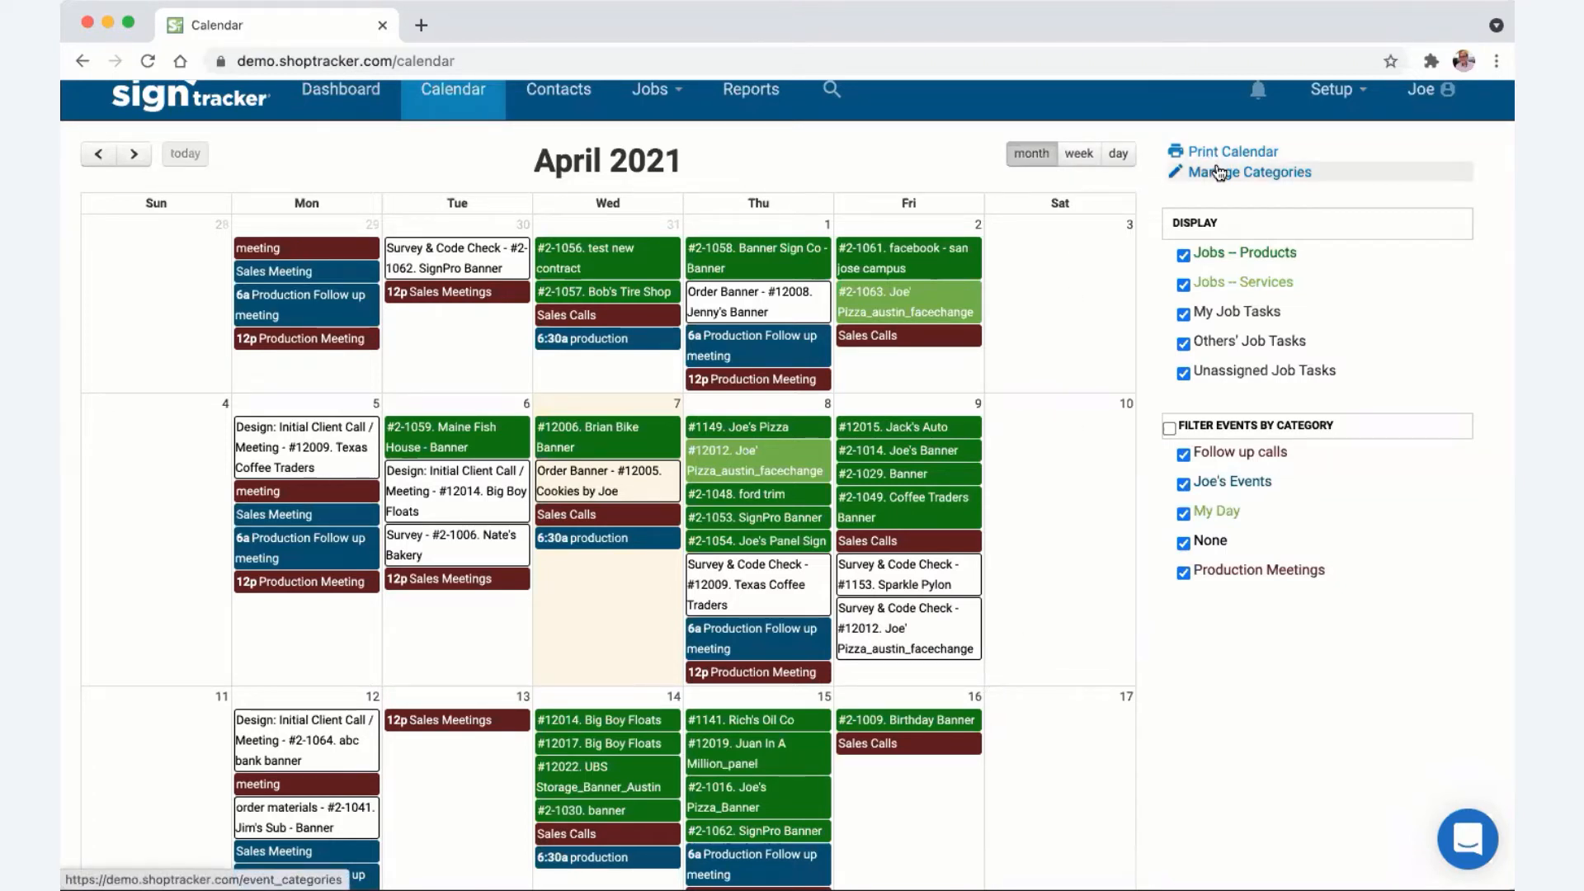
pyautogui.scroll(1, 1002, 415)
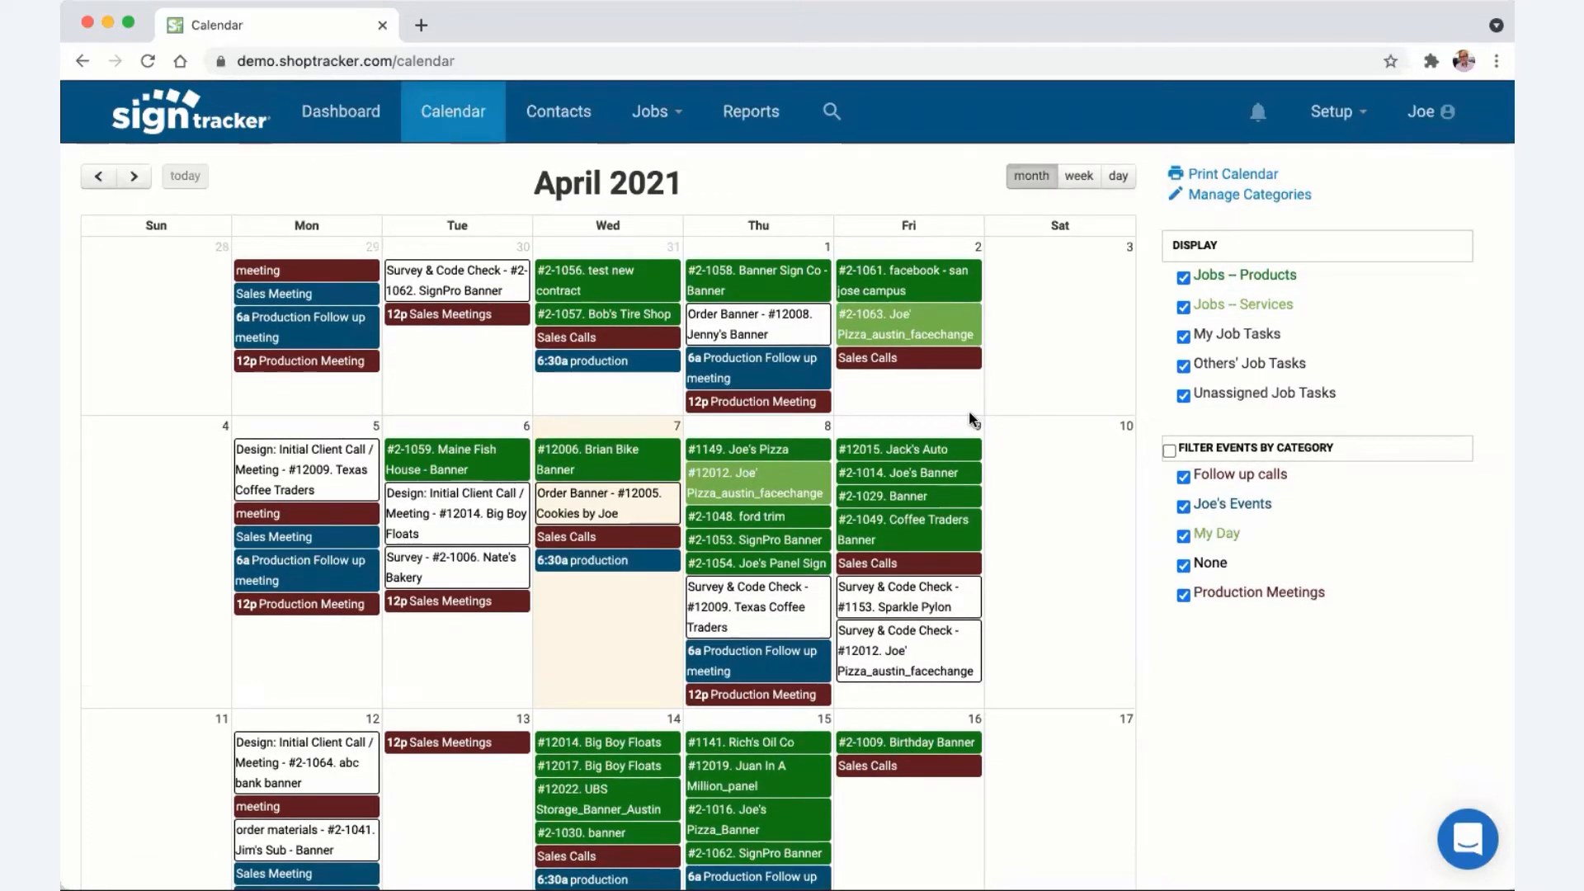
# - Search the Contacts page for 'aly'
pyautogui.click(559, 118)
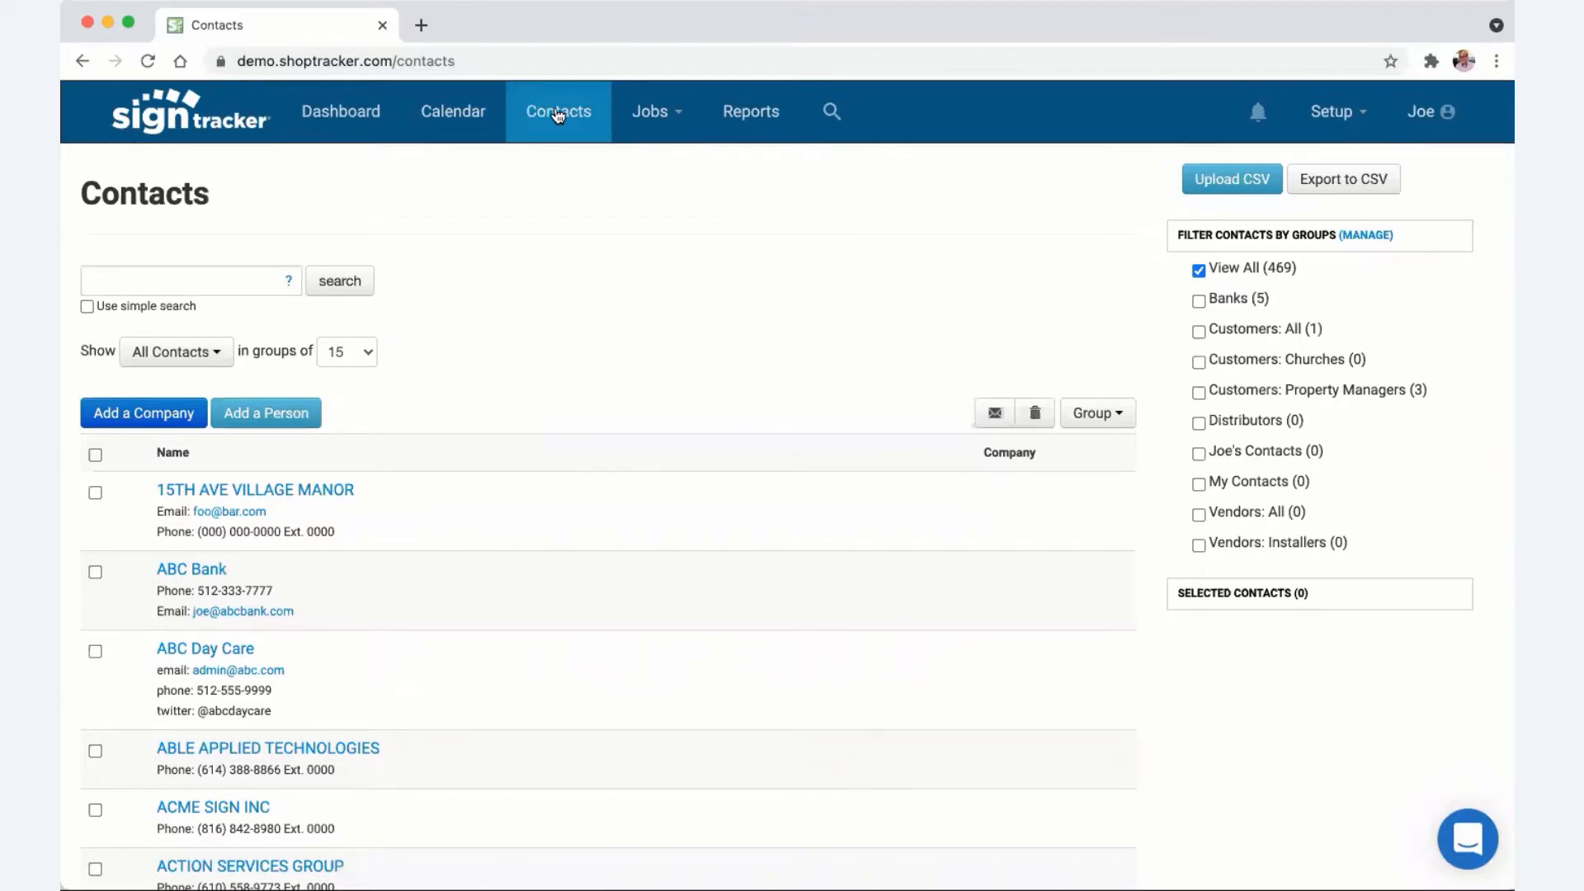
pyautogui.click(163, 282)
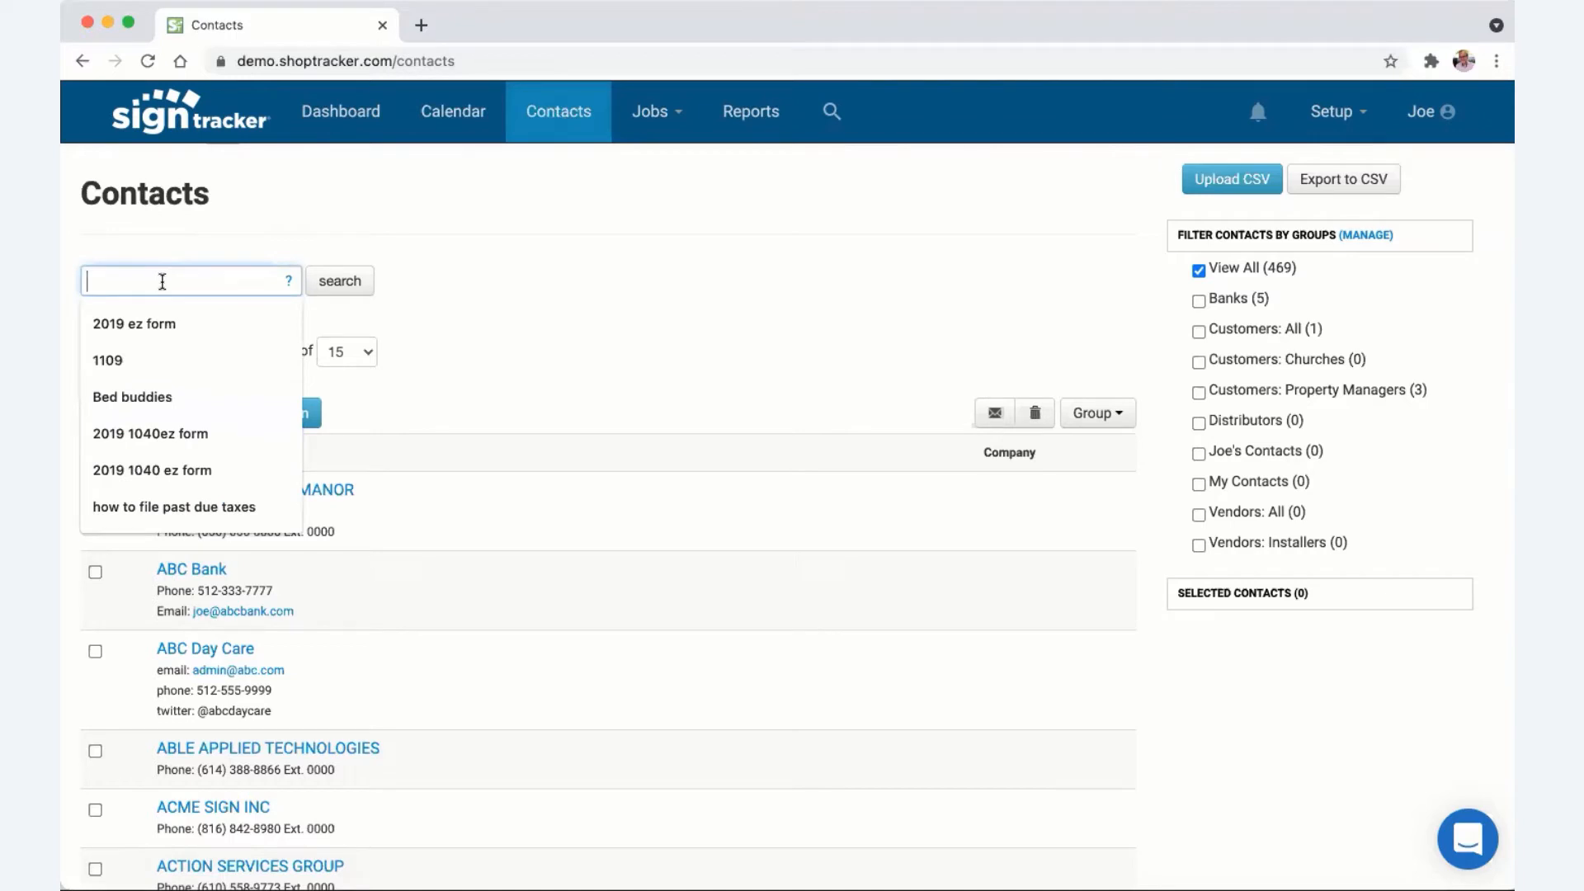
pyautogui.write('aly')
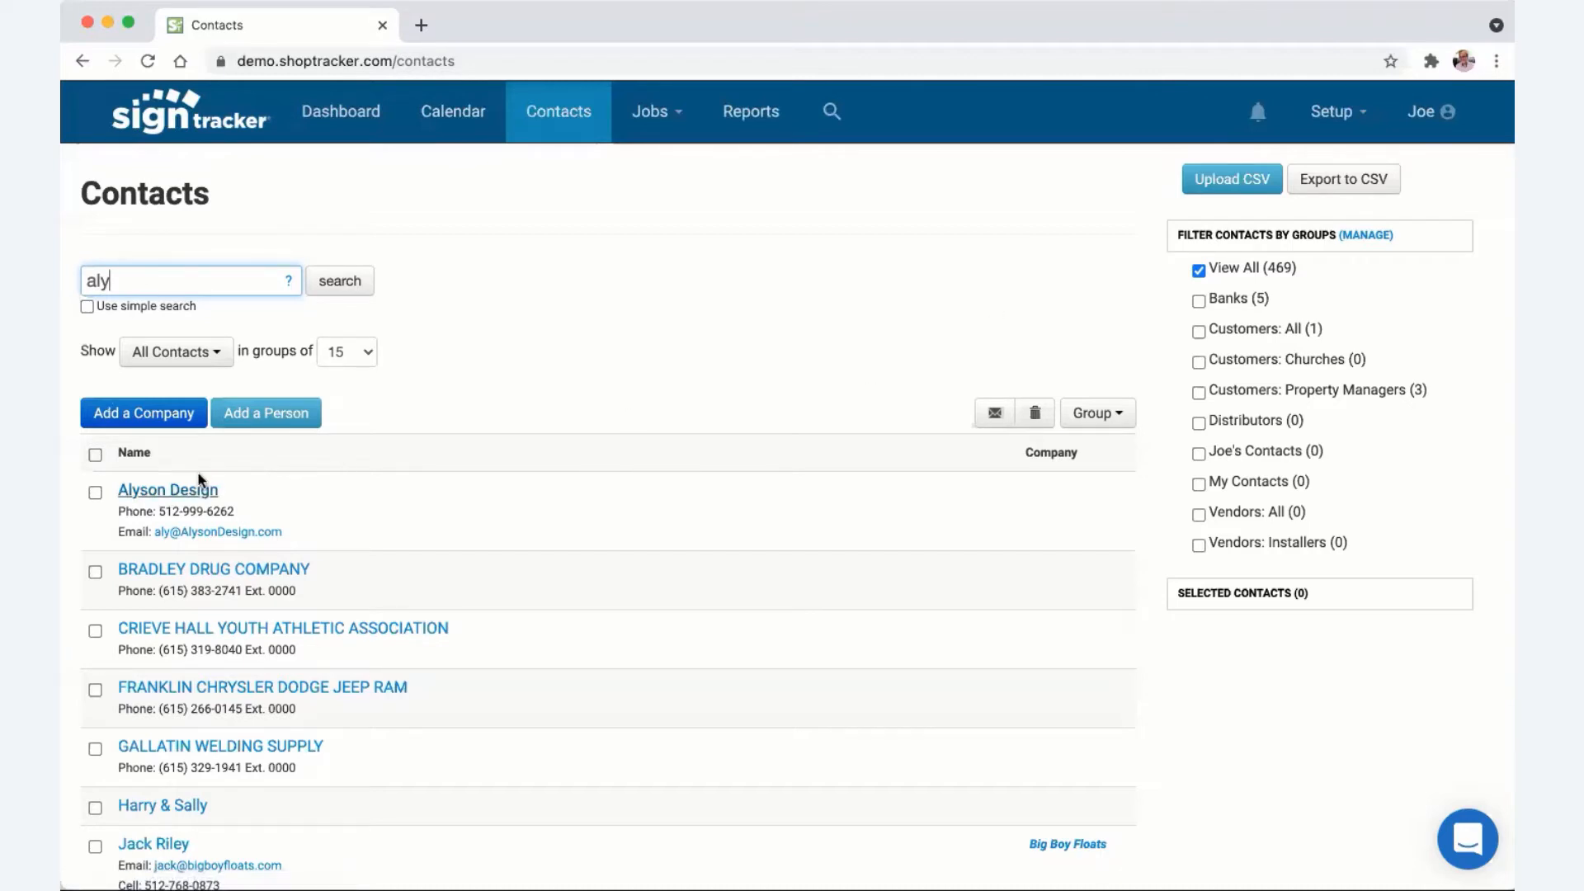
# - Review the Alyson Design company record, its first employee's page and its Jobs done list
pyautogui.click(165, 492)
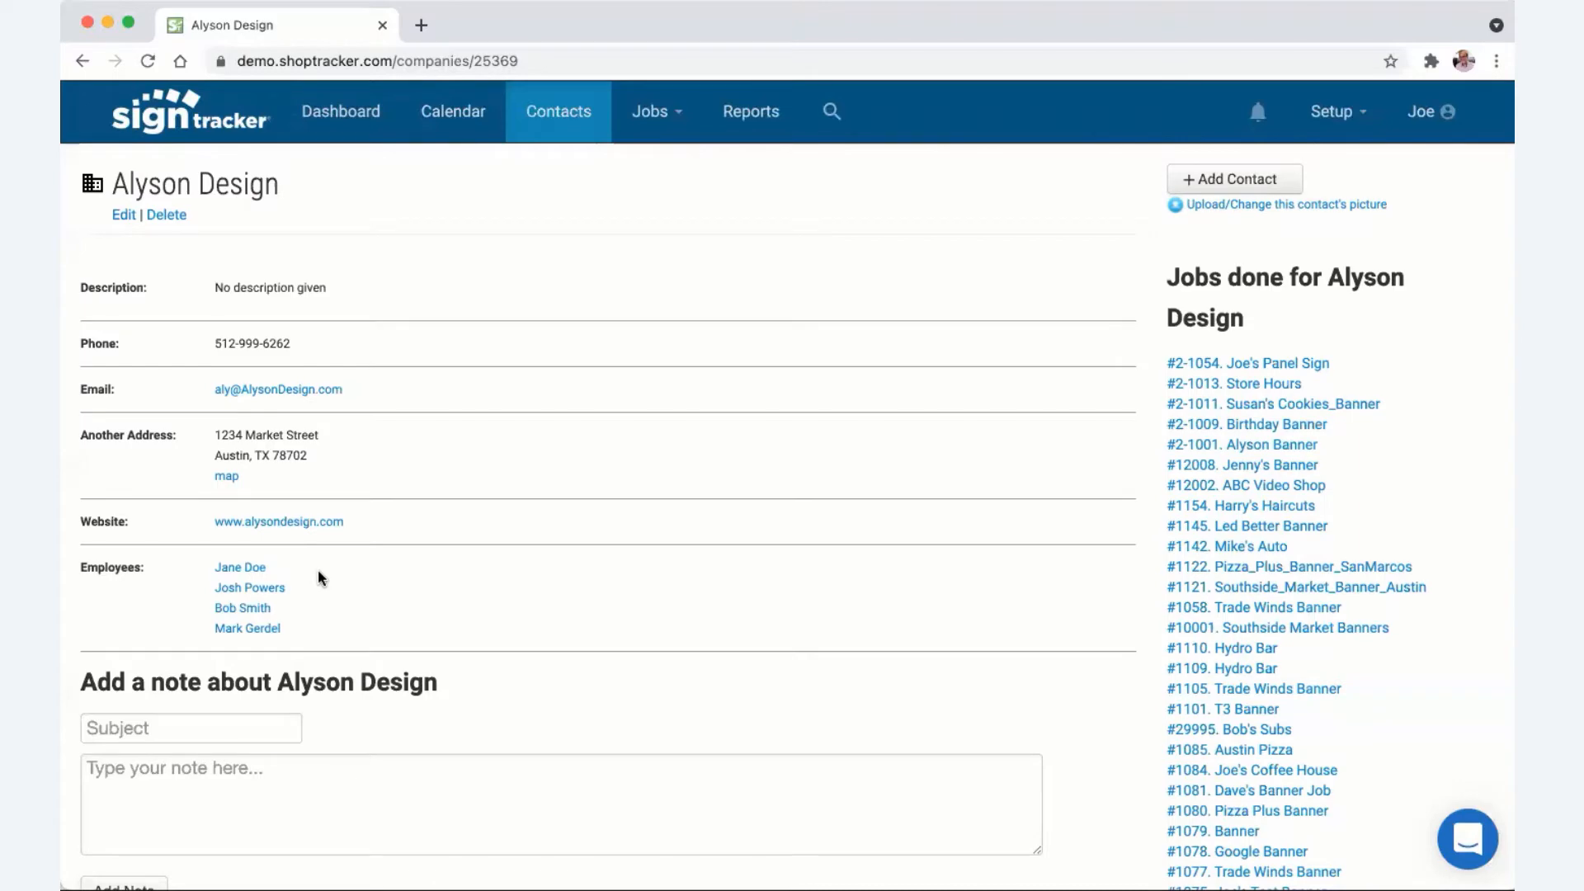
pyautogui.scroll(-5, 1196, 569)
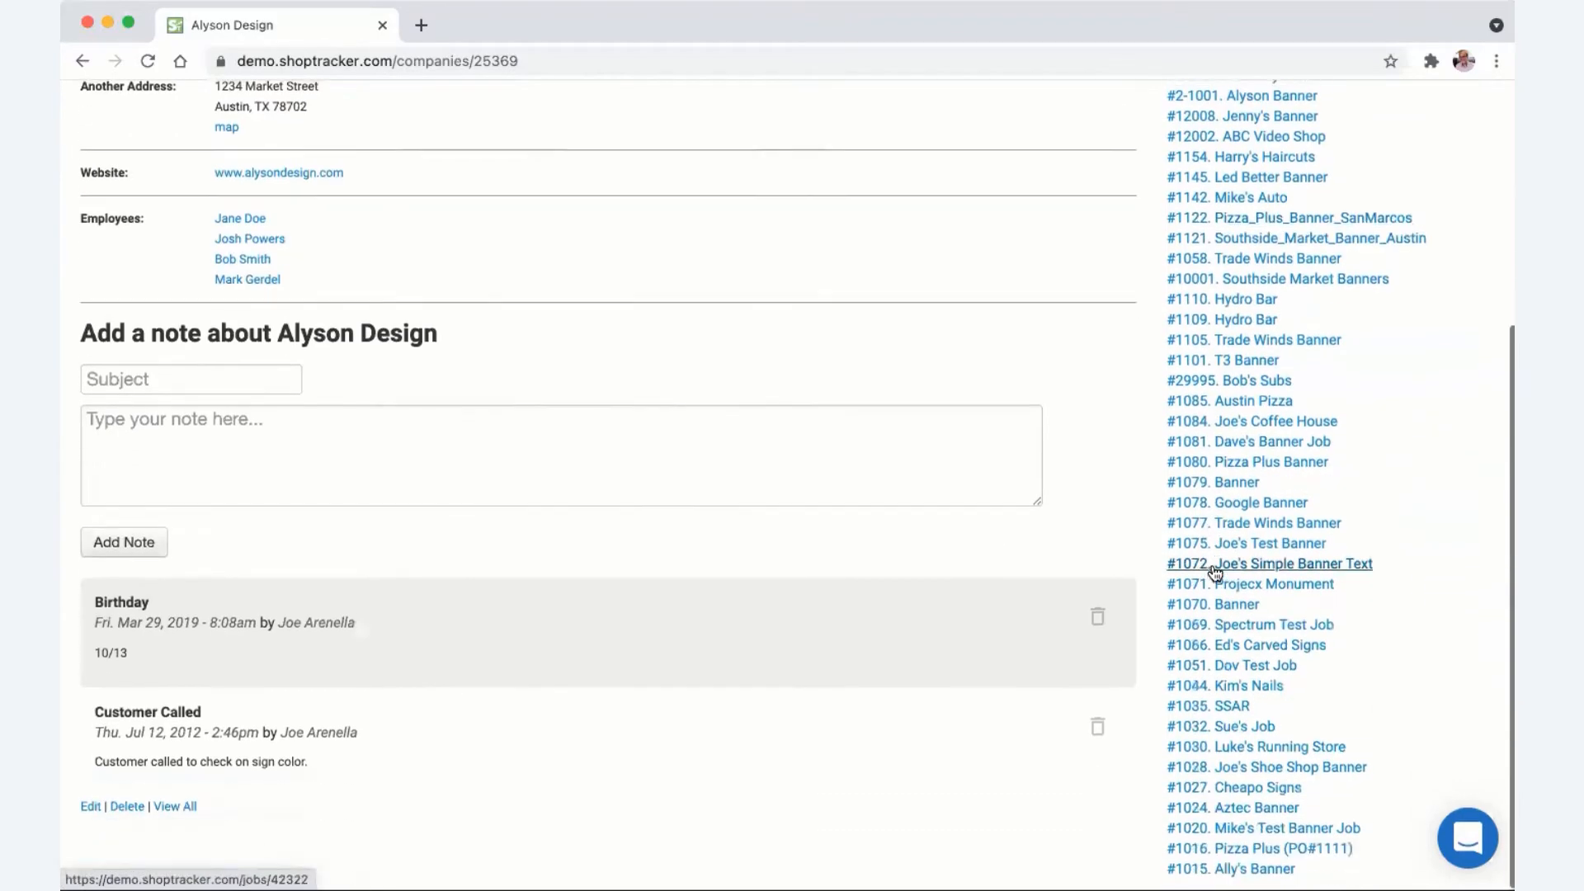
pyautogui.scroll(5, 1214, 573)
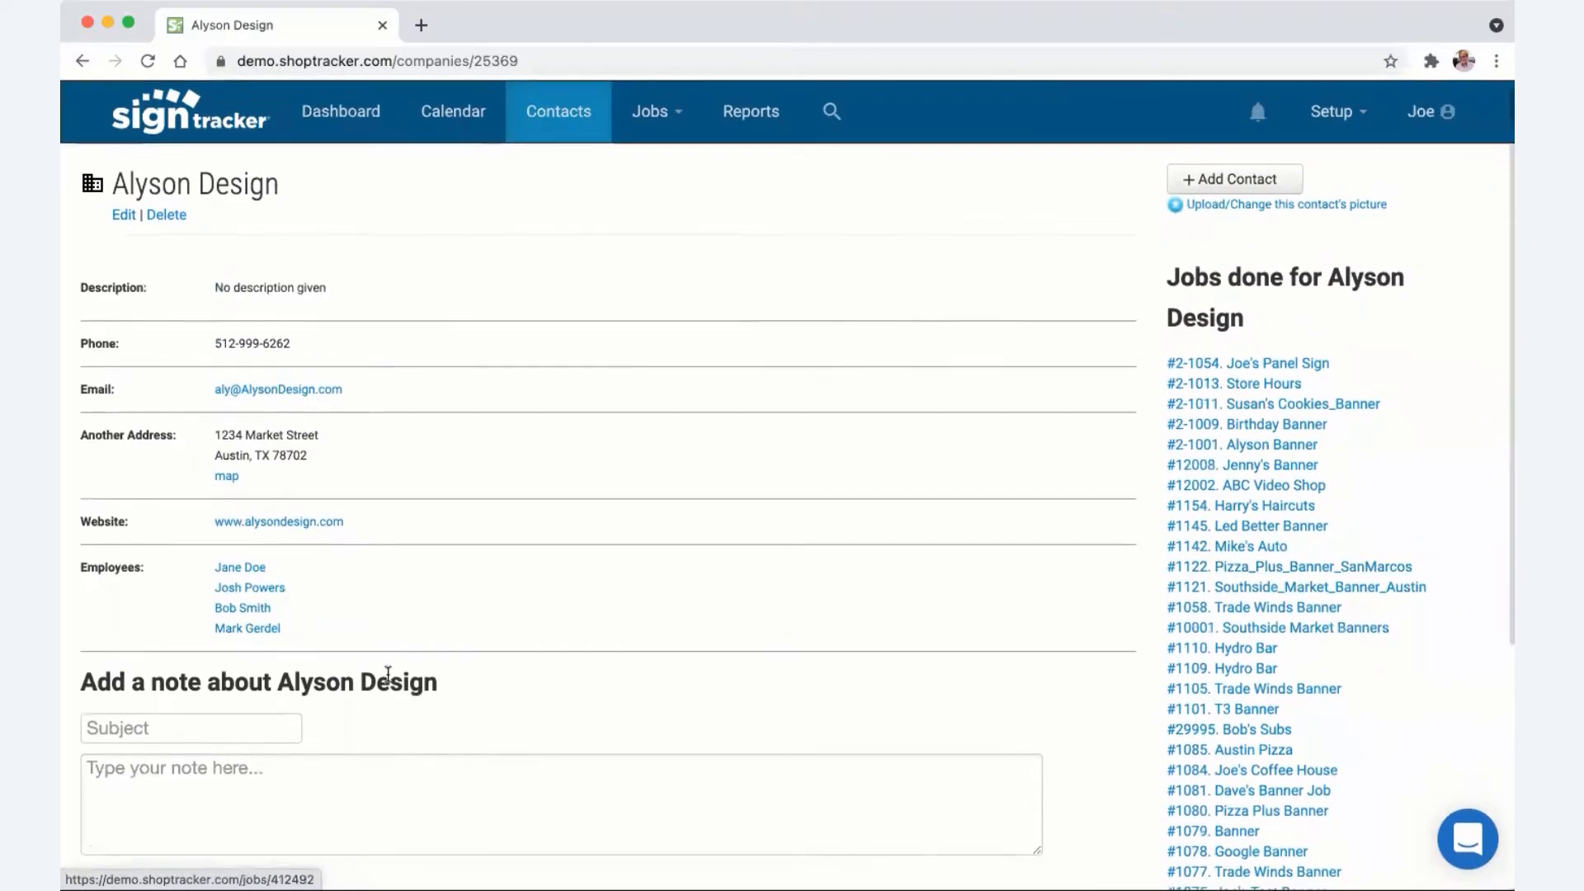
pyautogui.click(238, 567)
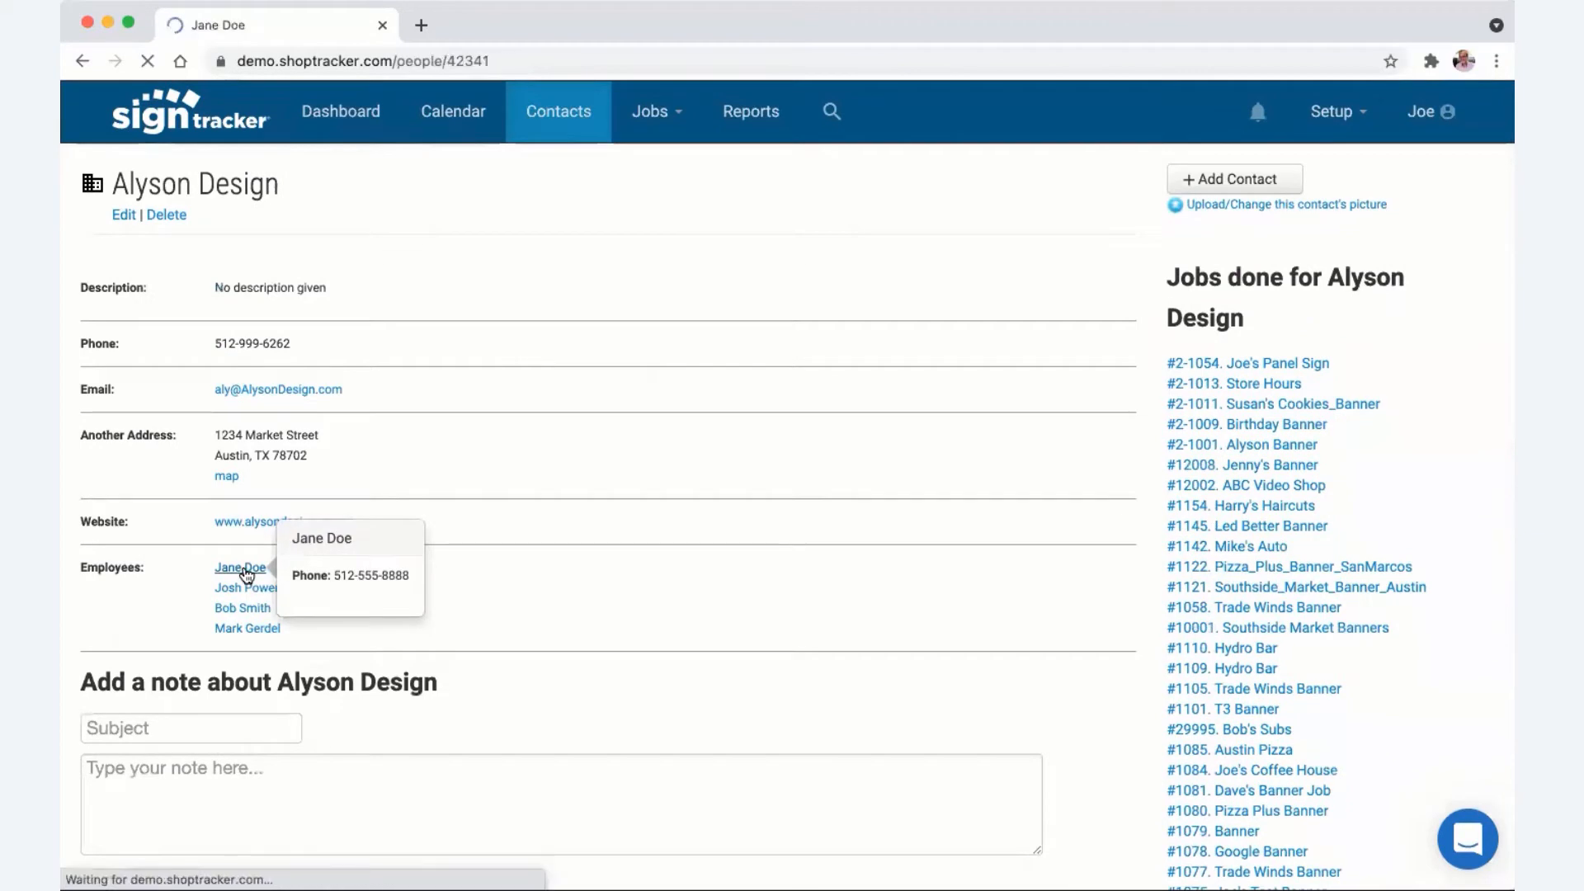
pyautogui.scroll(-1, 644, 638)
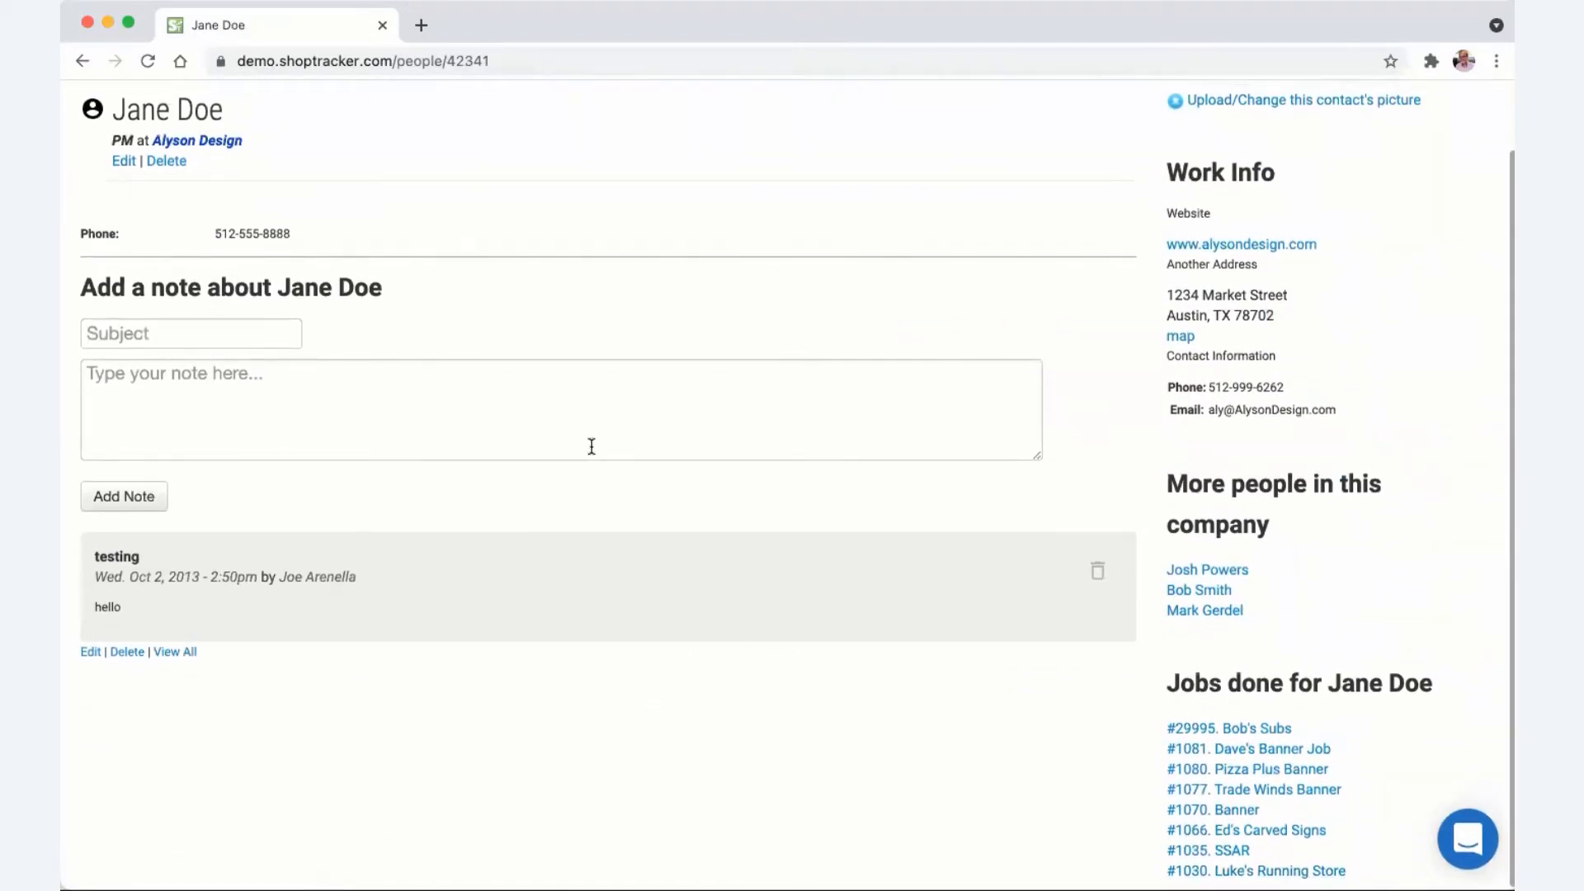
pyautogui.click(81, 61)
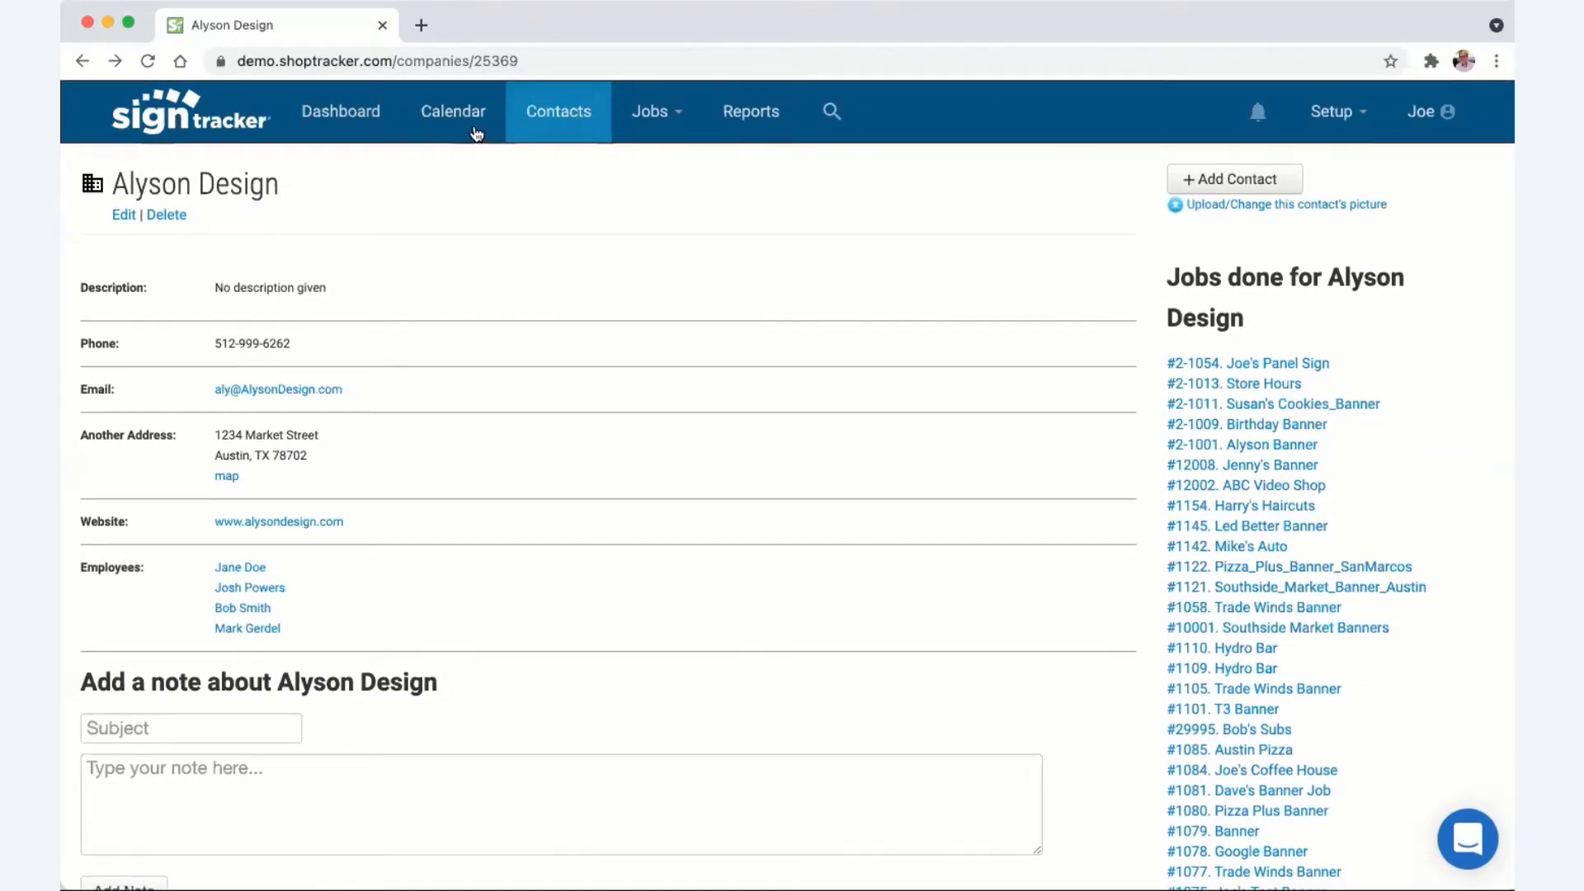
pyautogui.click(569, 124)
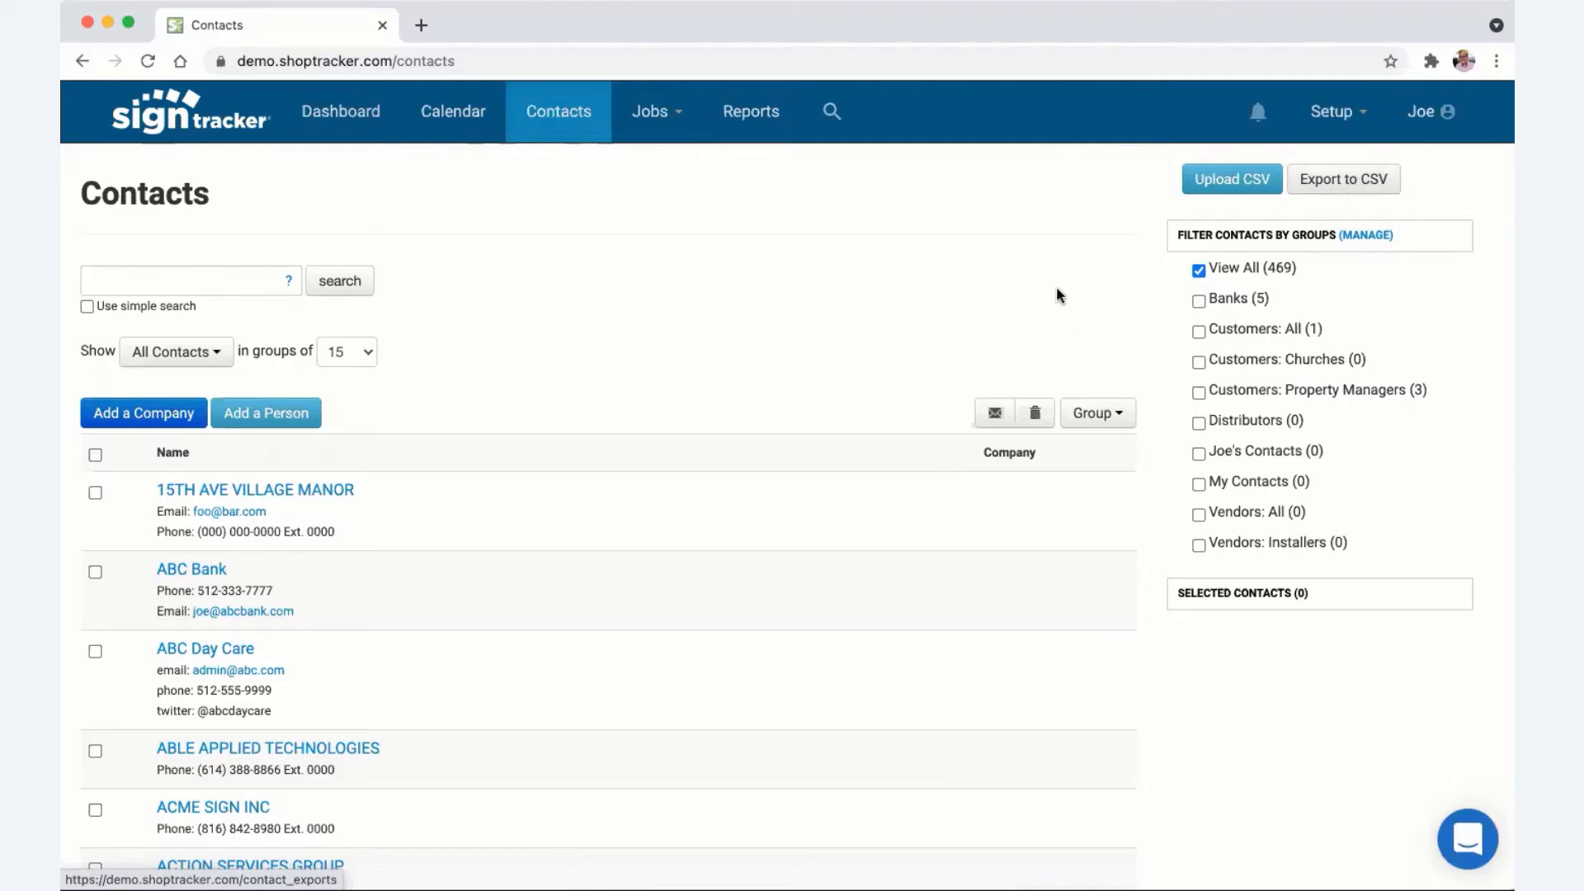
# - Show the full unfiltered list of 469 contacts and bring up the Jobs menu
pyautogui.scroll(1, 810, 289)
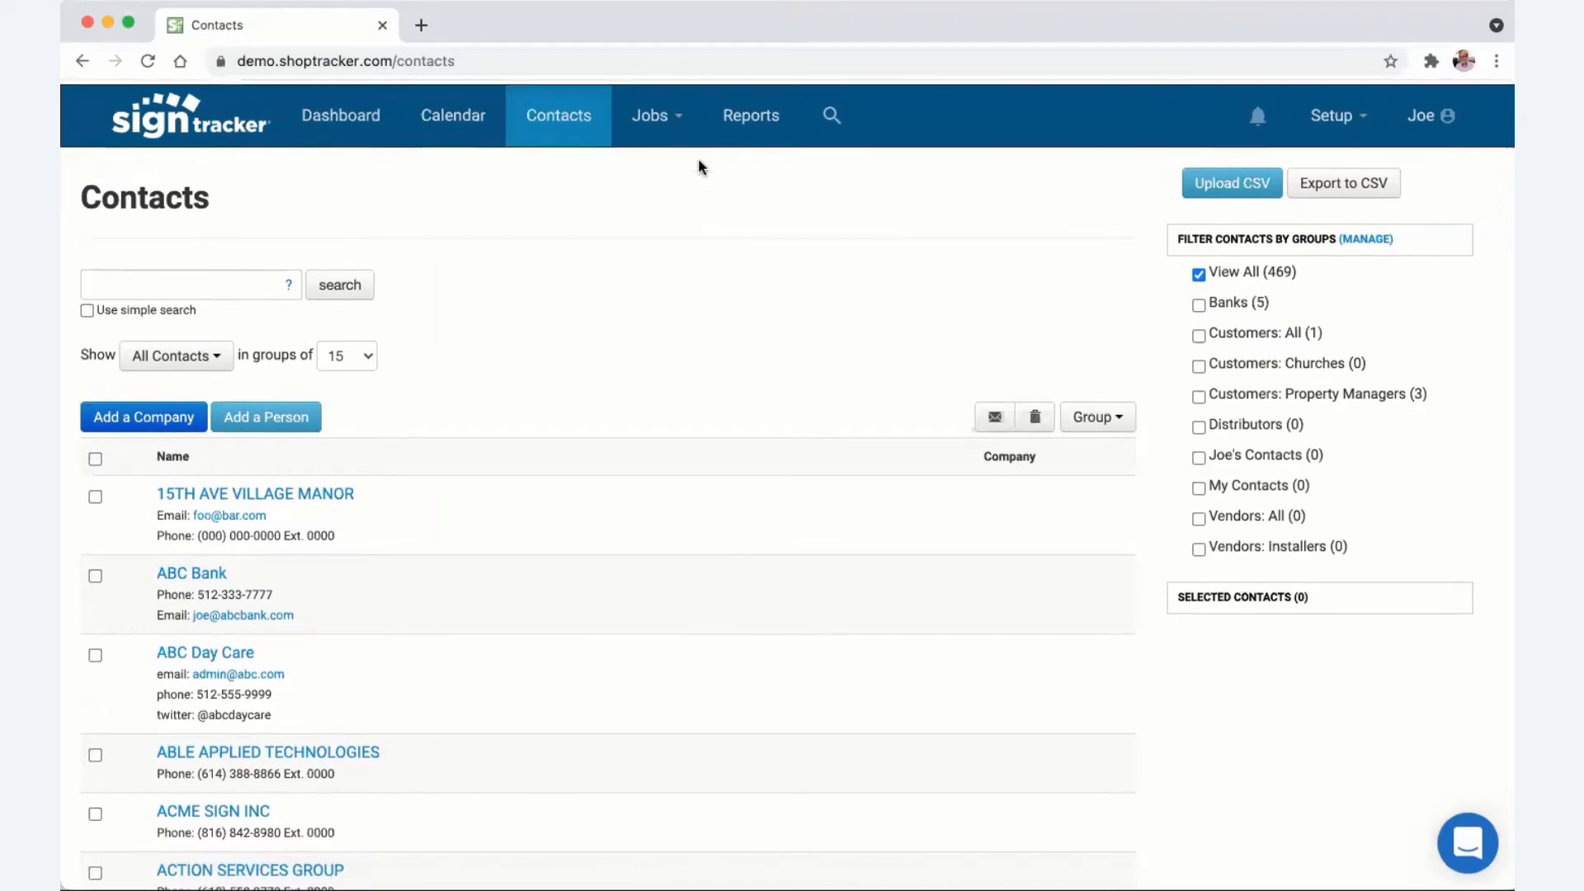
pyautogui.click(678, 120)
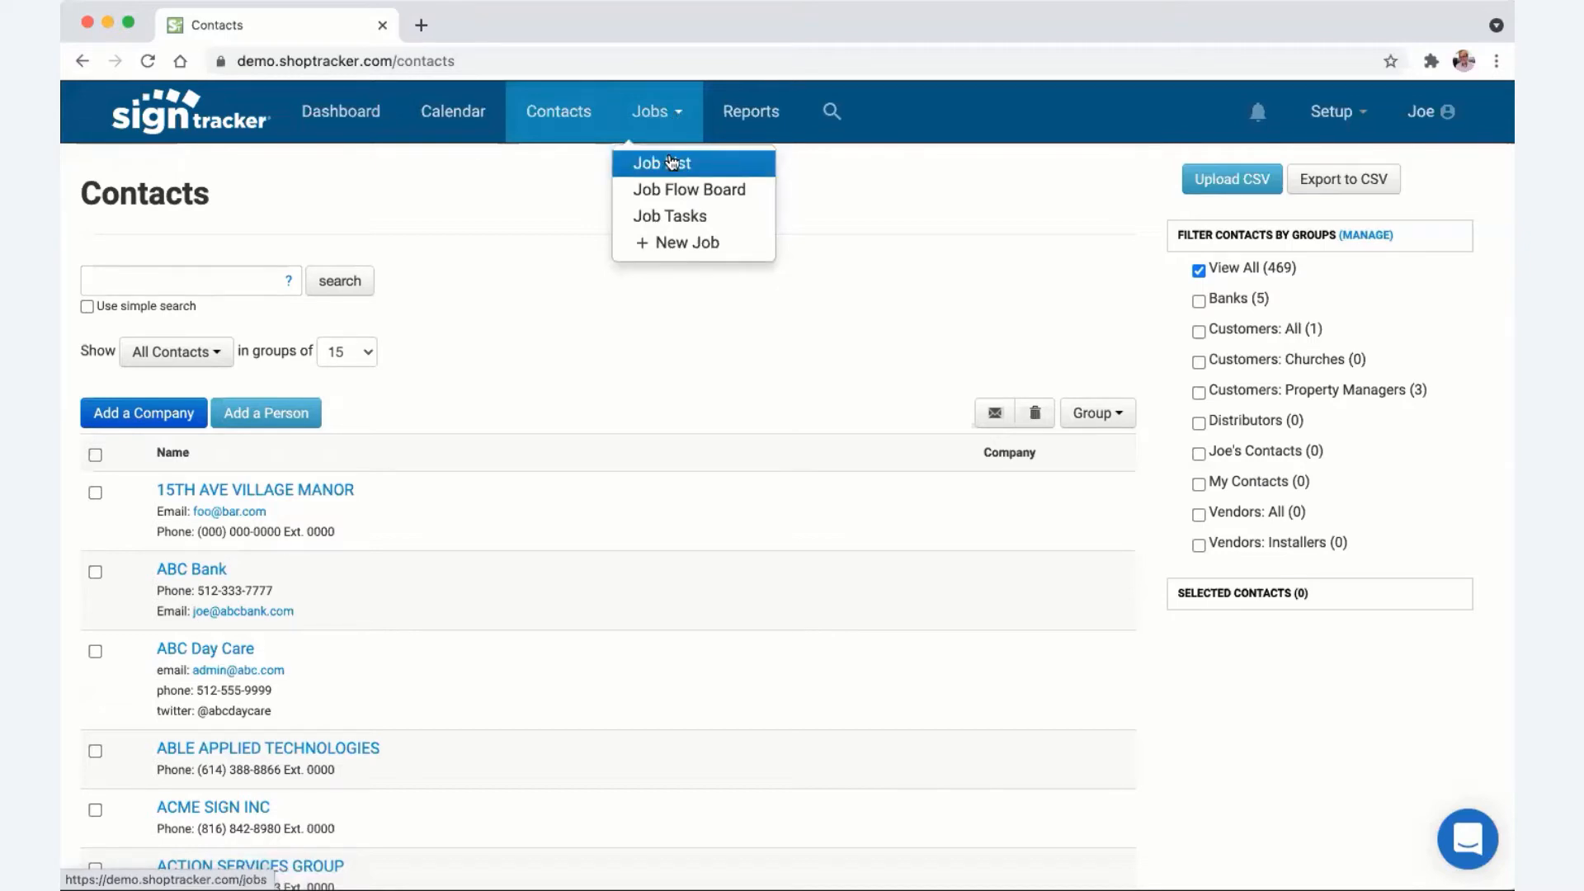
# - Open the Job List, plus the Job Tasks report in a new tab
pyautogui.click(672, 162)
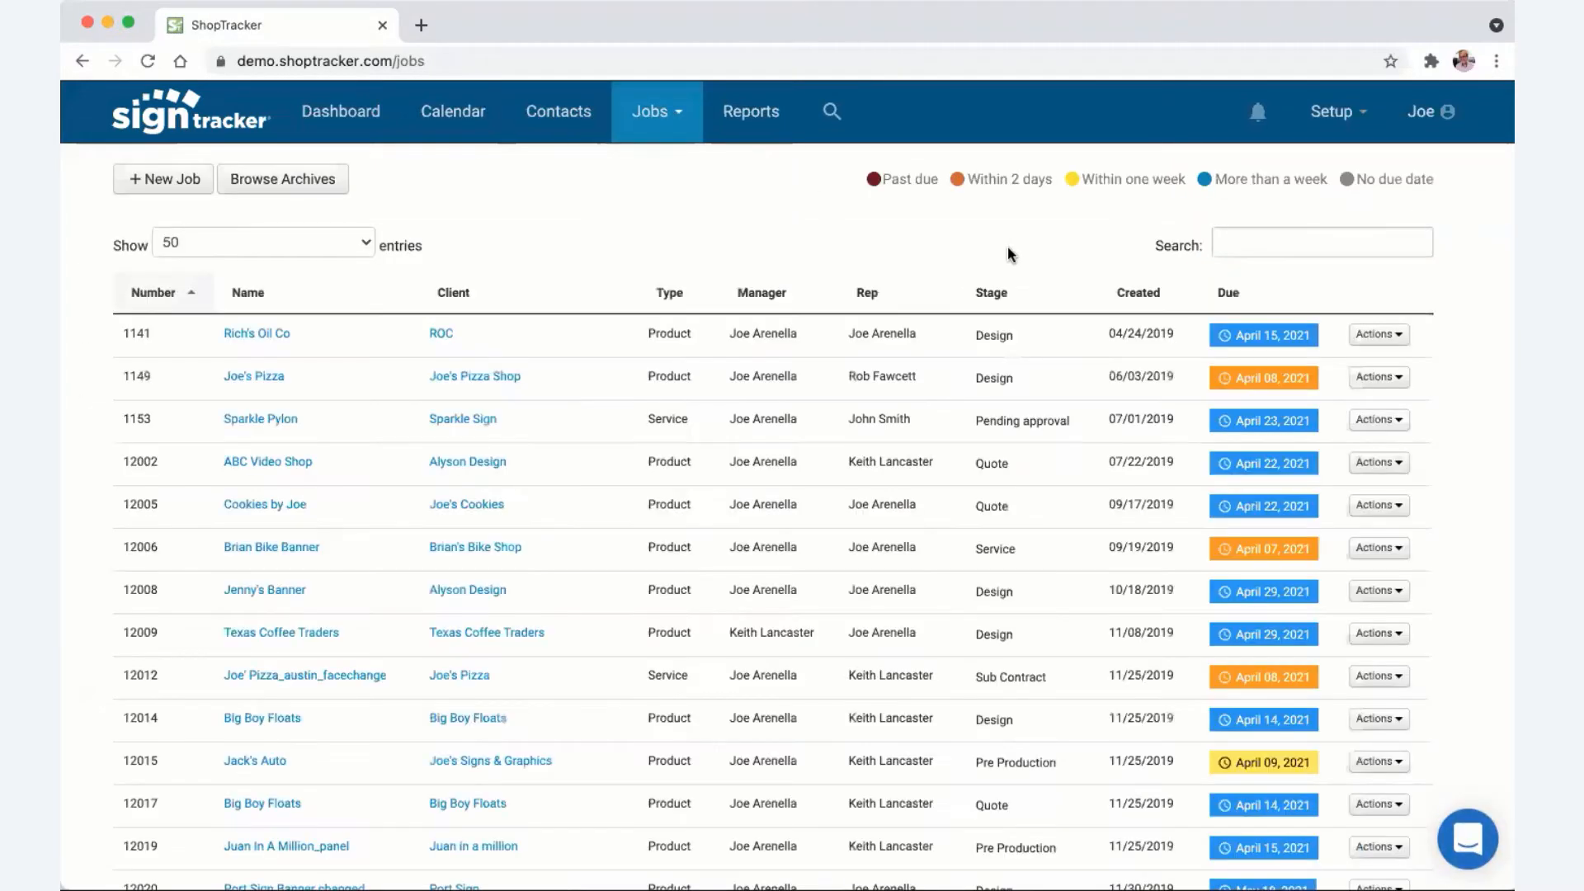
pyautogui.click(677, 117)
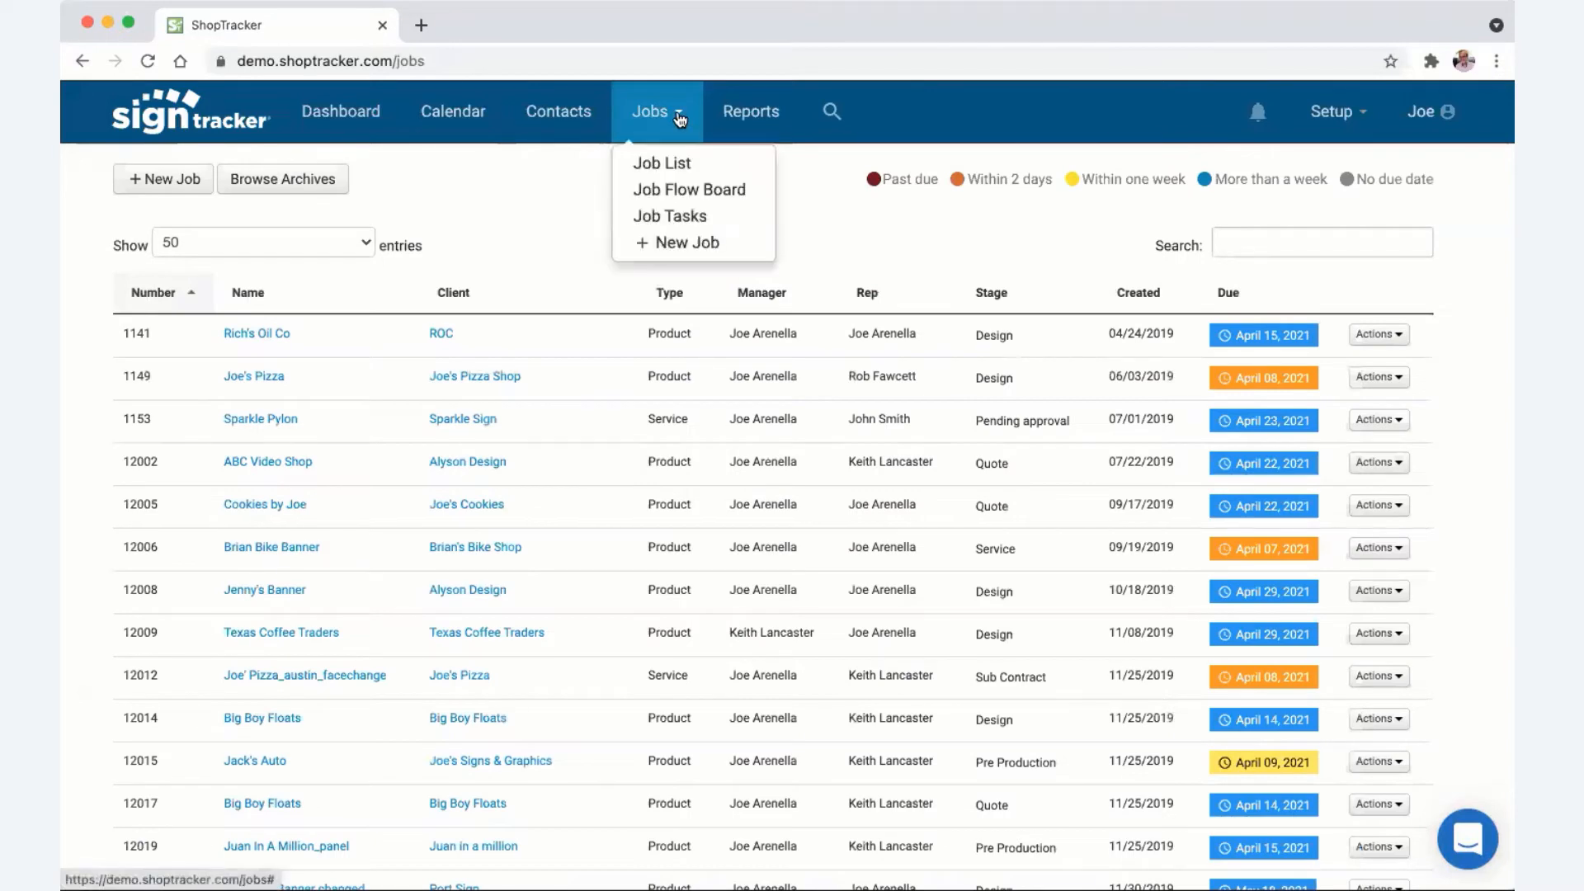
pyautogui.keyDown('super'); pyautogui.click(675, 216); pyautogui.keyUp('super')
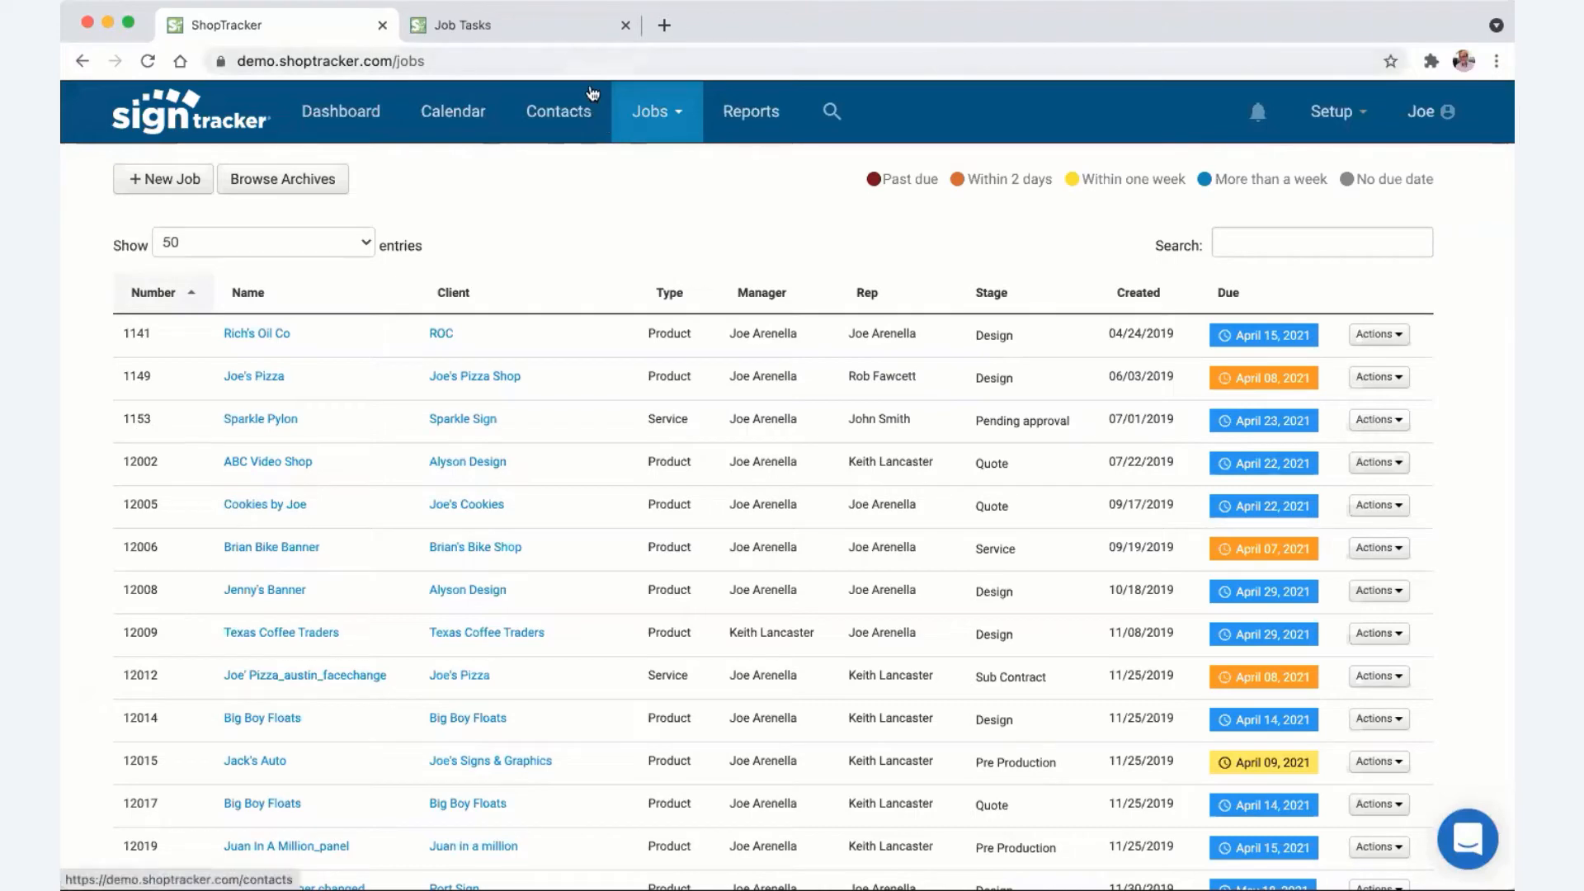
pyautogui.click(548, 28)
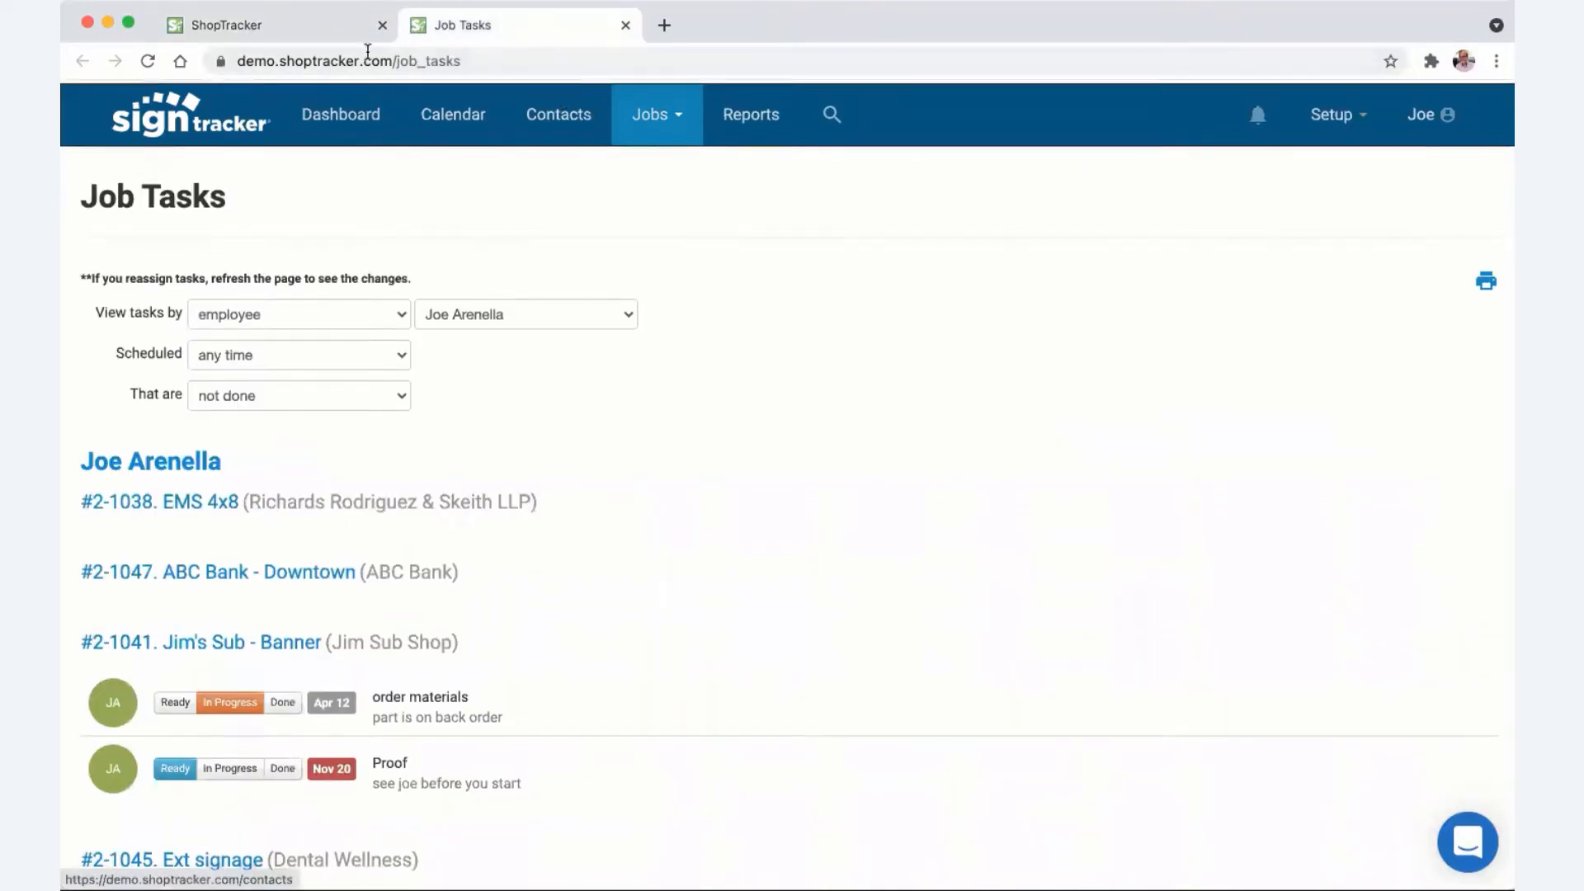
pyautogui.click(301, 25)
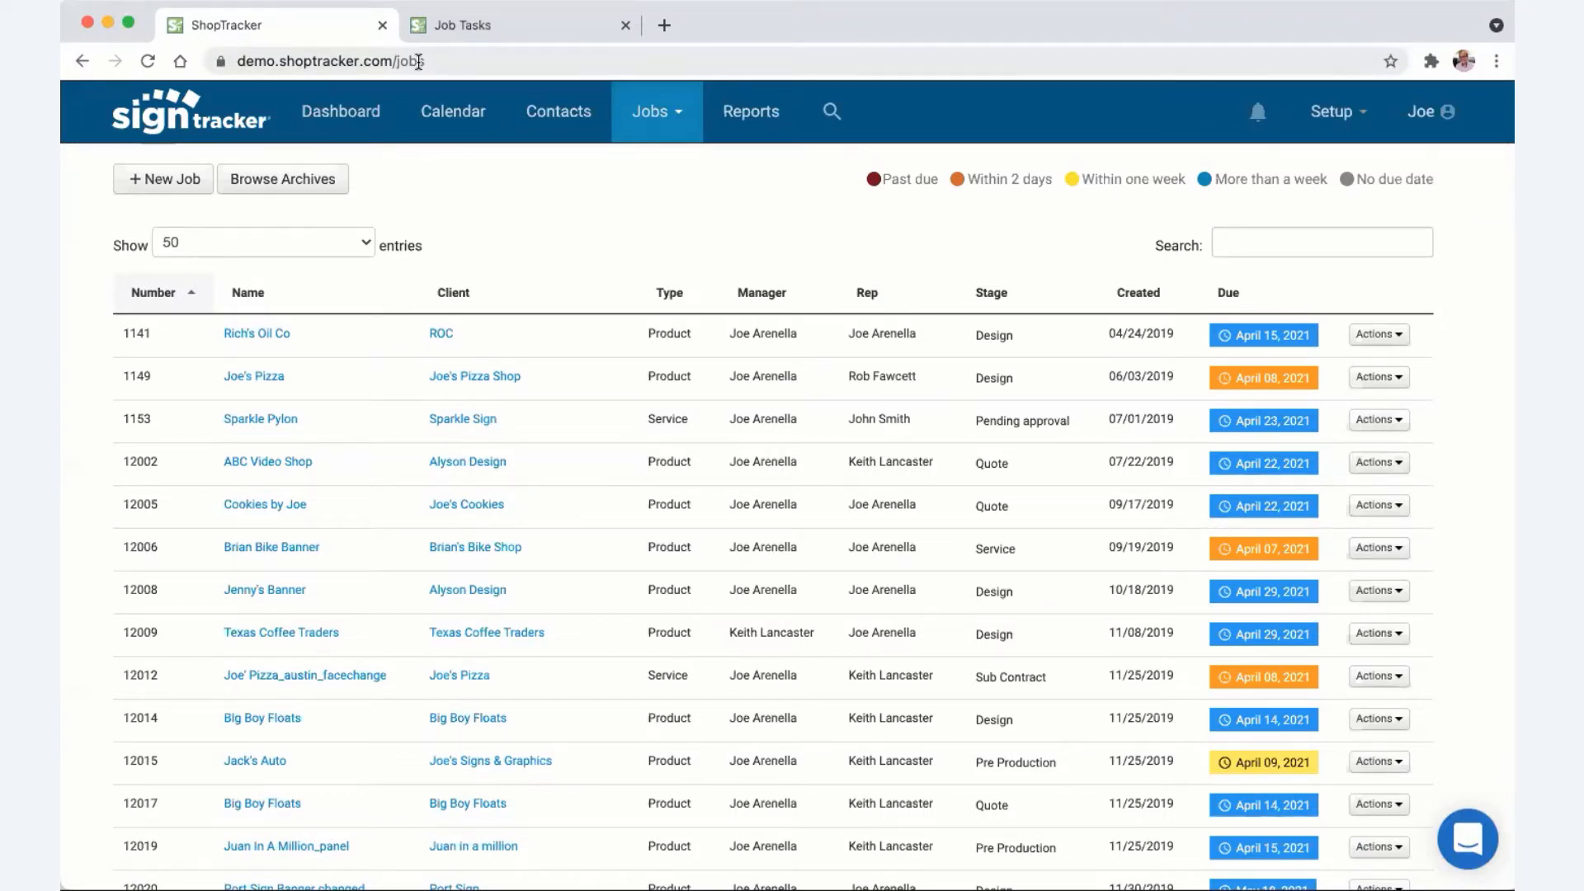
# - Open the Job Flow kanban board in a new tab and switch to it
pyautogui.click(675, 113)
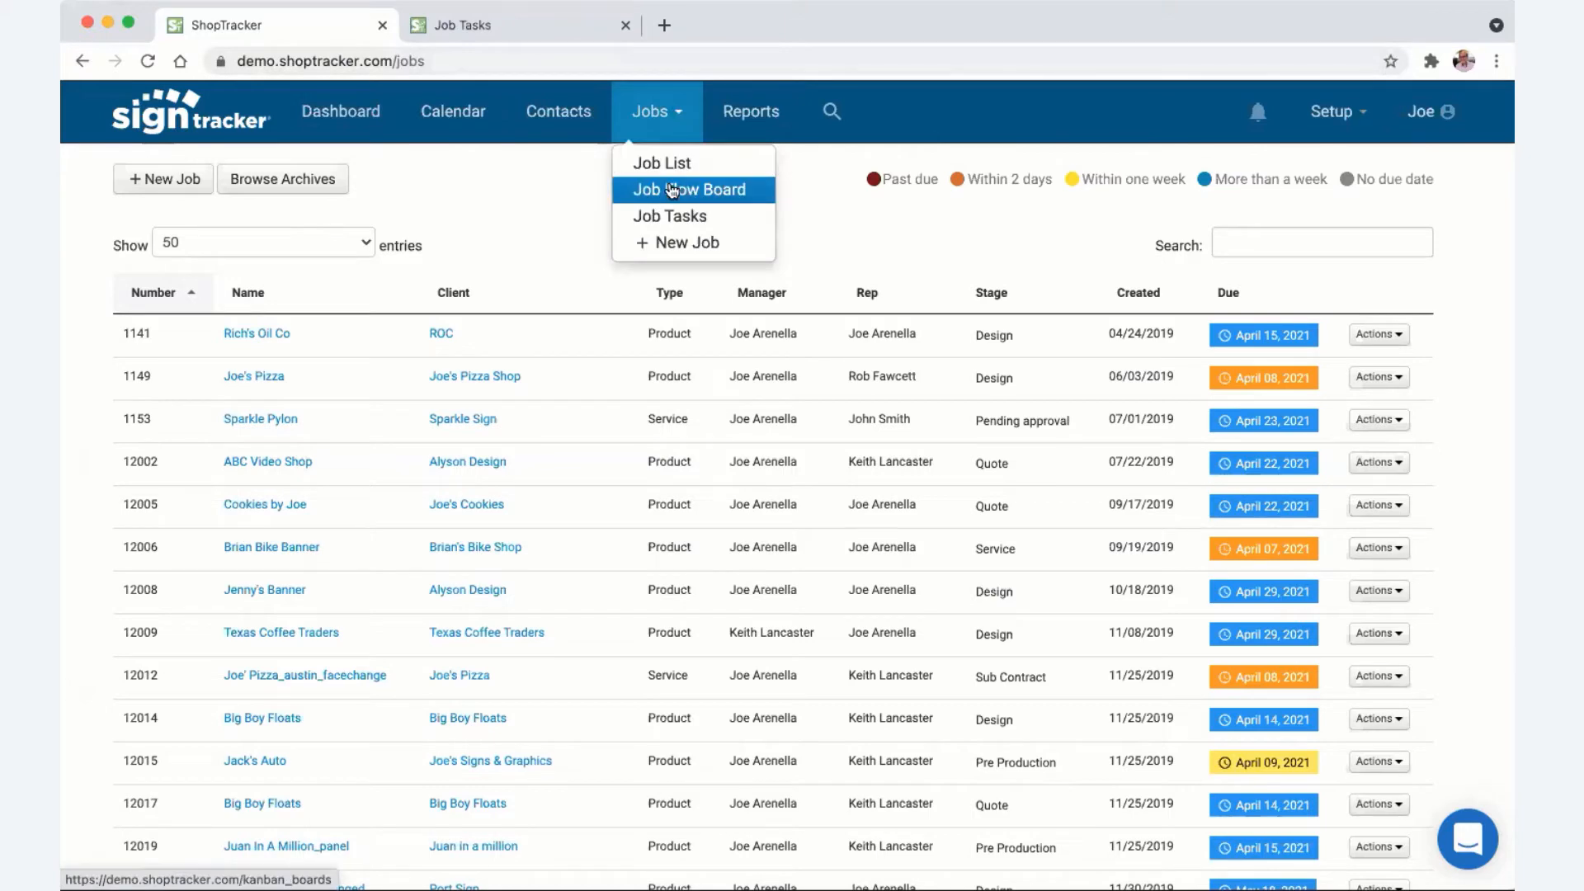
pyautogui.keyDown('super'); pyautogui.click(673, 190); pyautogui.keyUp('super')
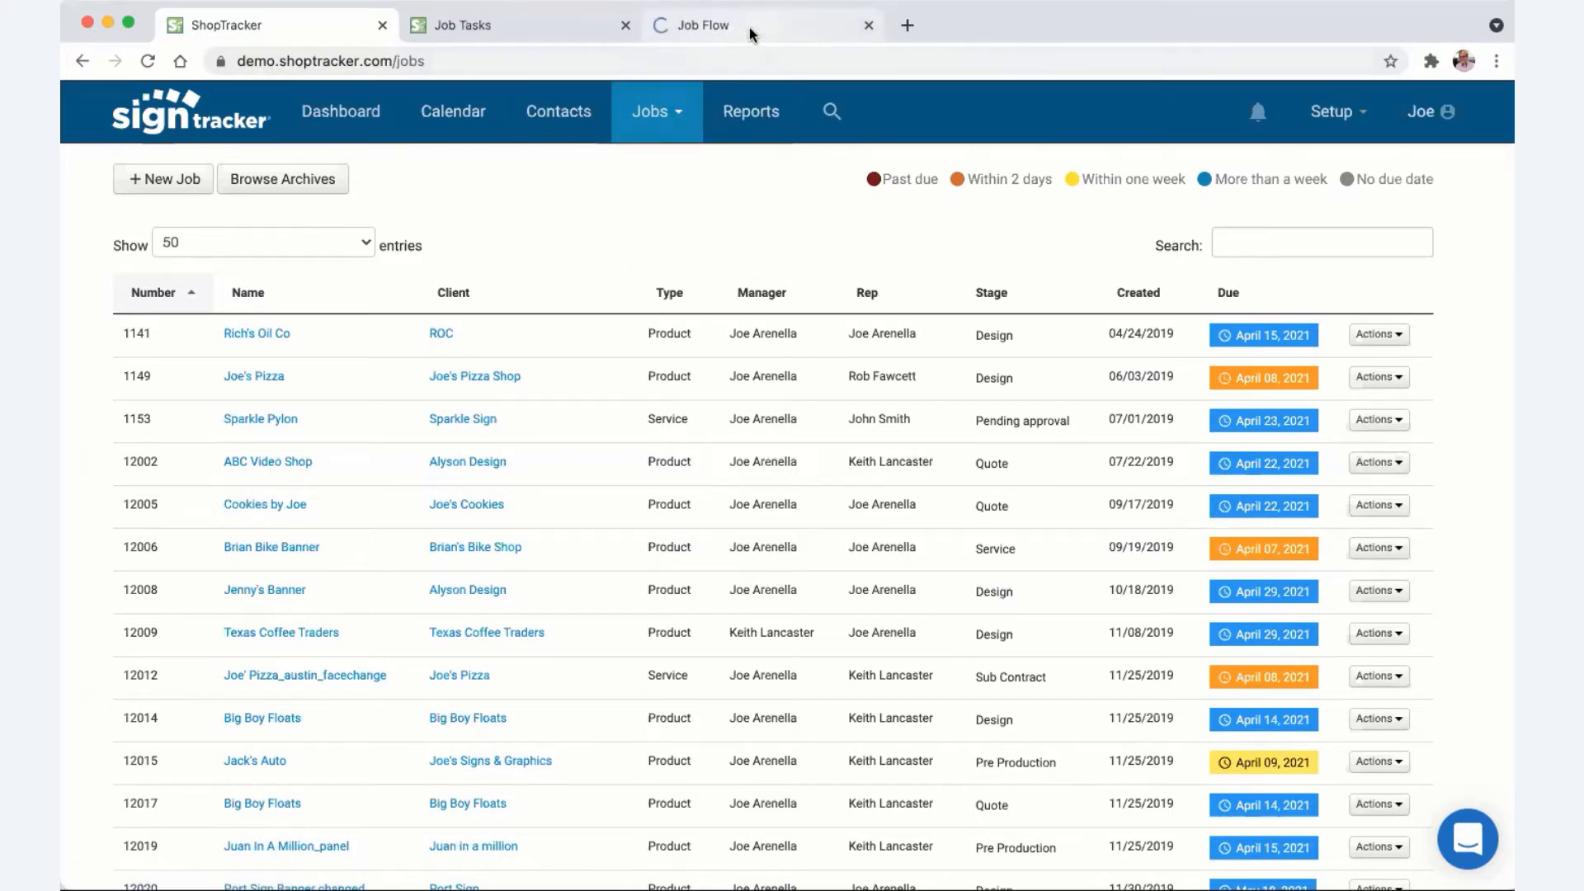
pyautogui.click(749, 27)
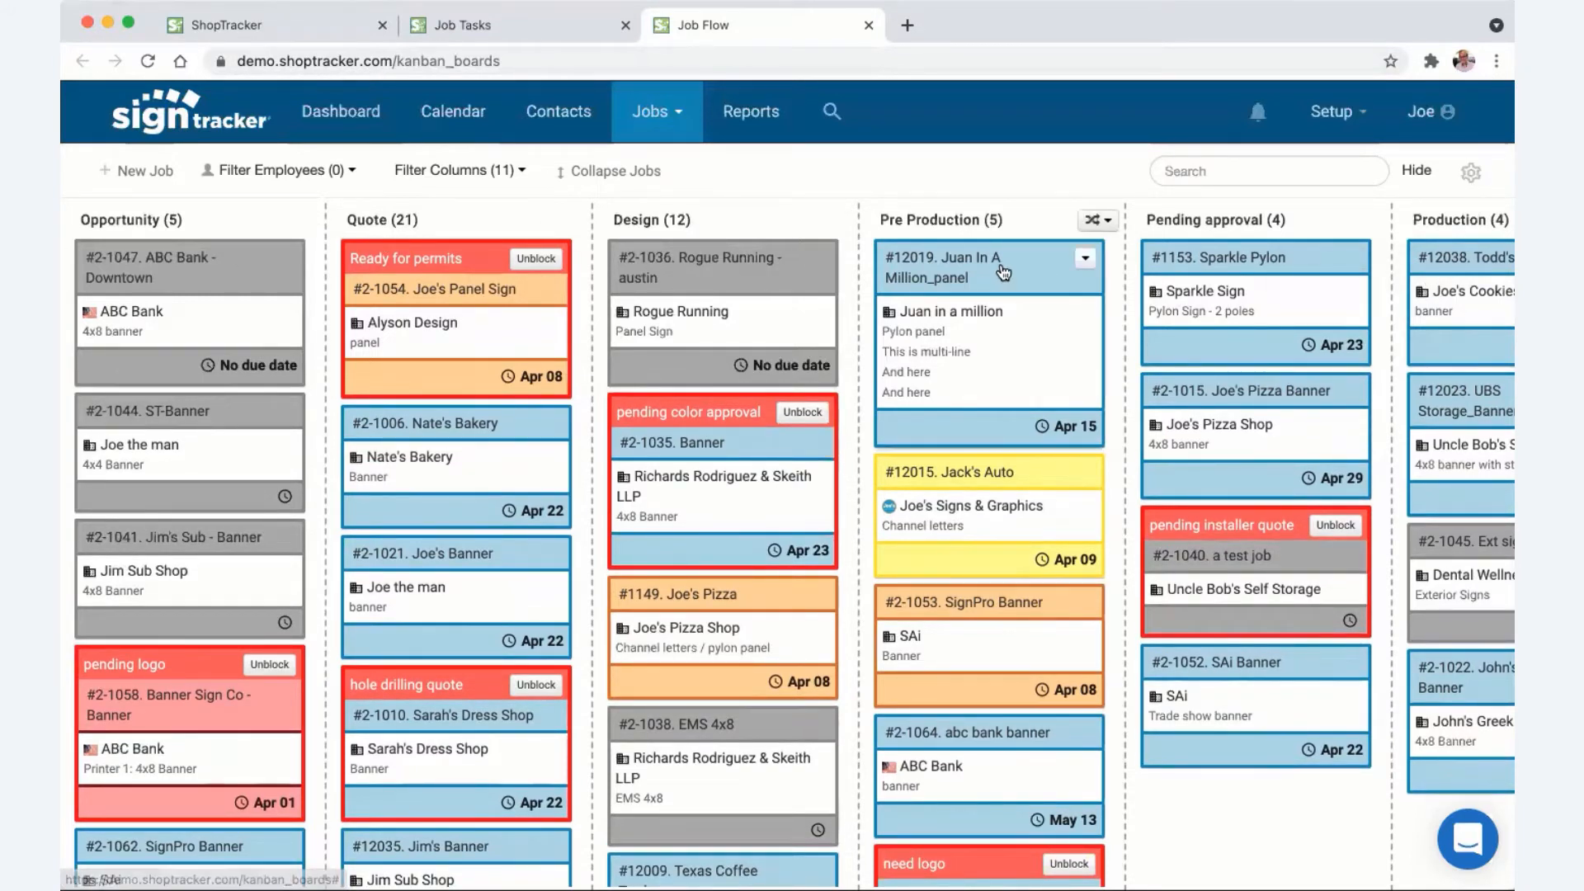
pyautogui.moveTo(992, 270); pyautogui.dragTo(981, 273)
# - Show Sales Rep, Manager, Tasks, Created Date and Full Description on every job card
pyautogui.click(1471, 173)
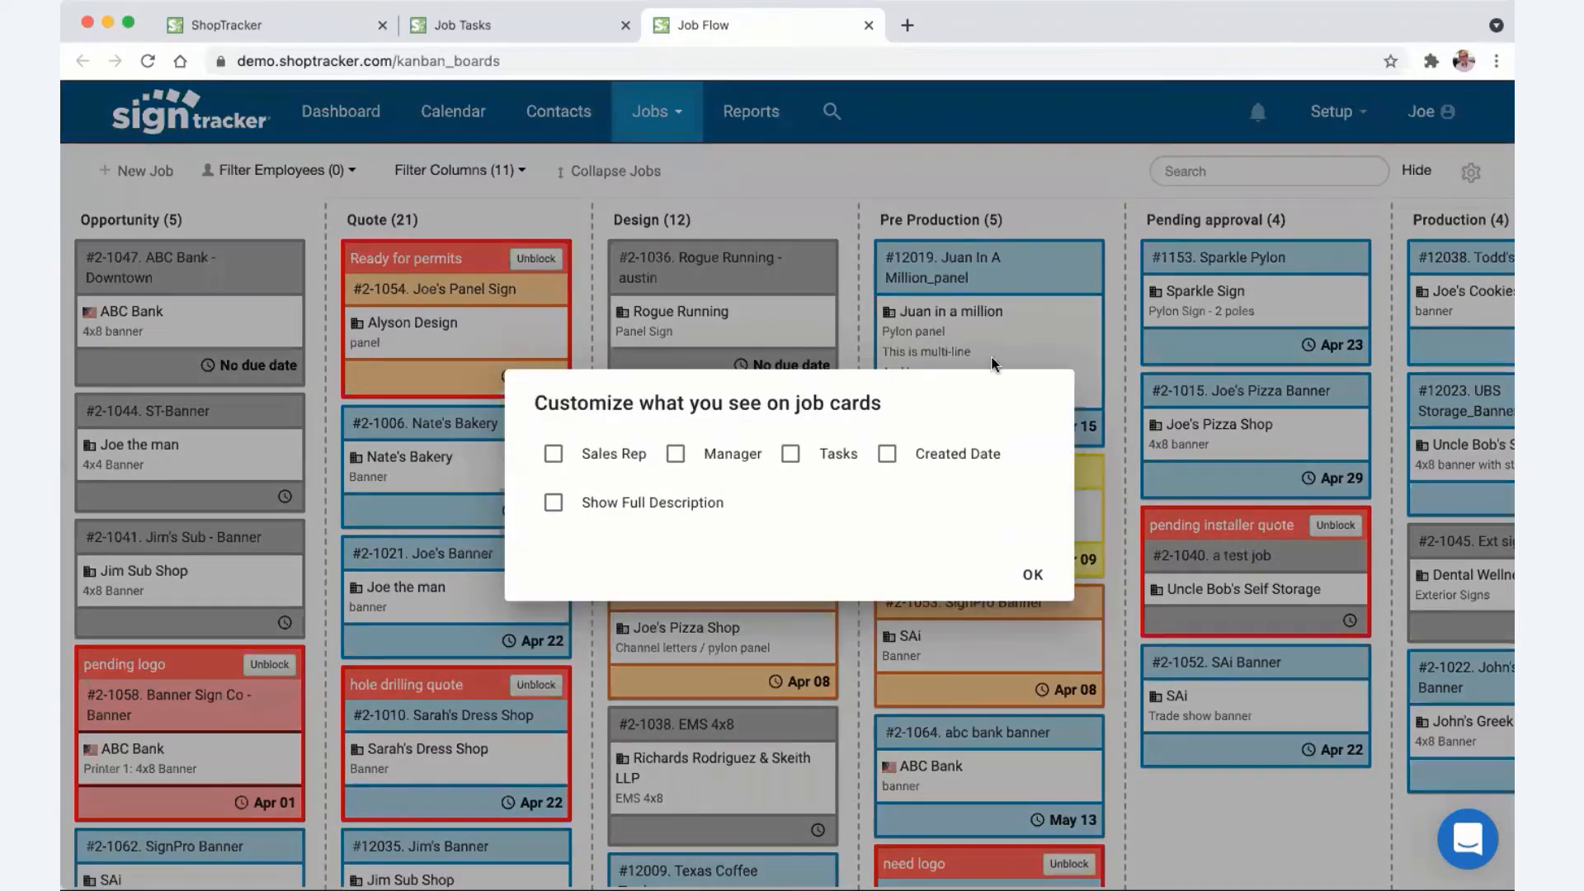
pyautogui.click(647, 462)
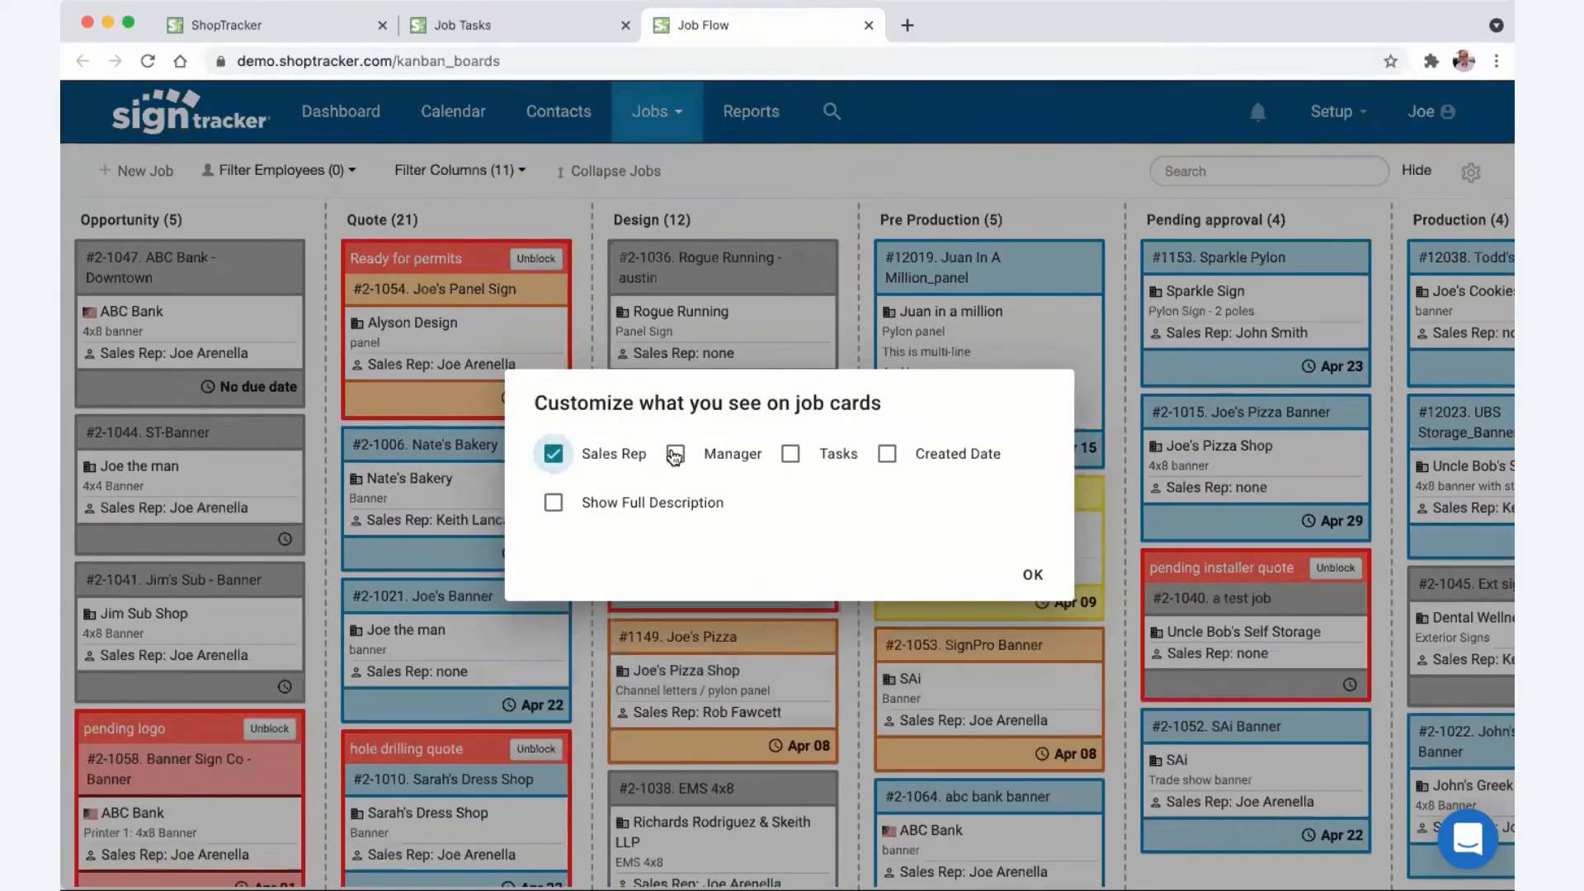
pyautogui.click(675, 455)
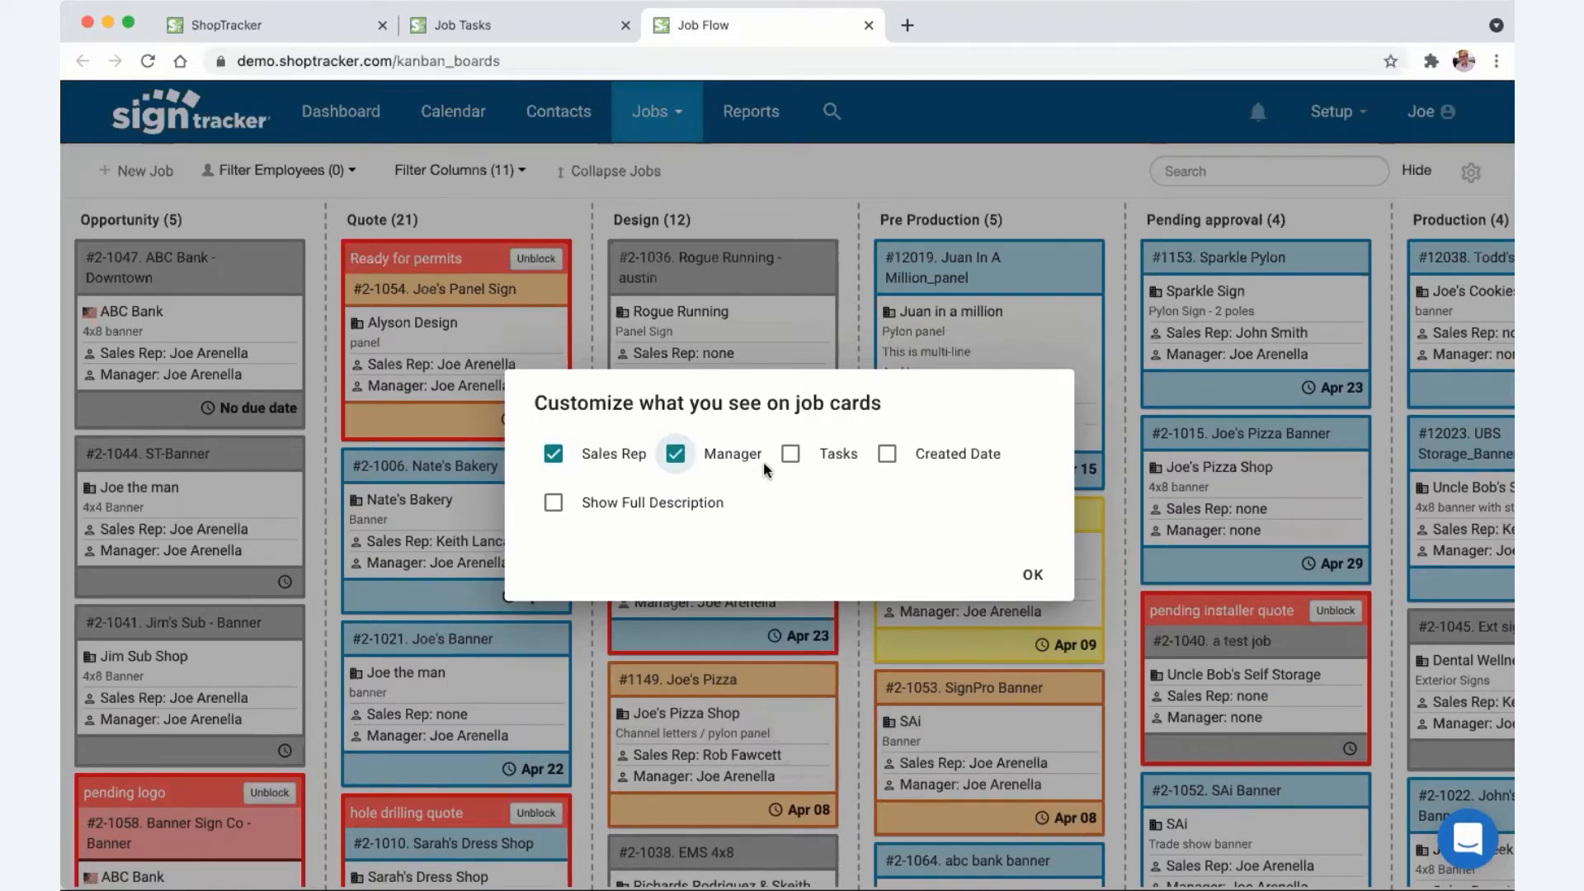
pyautogui.click(784, 456)
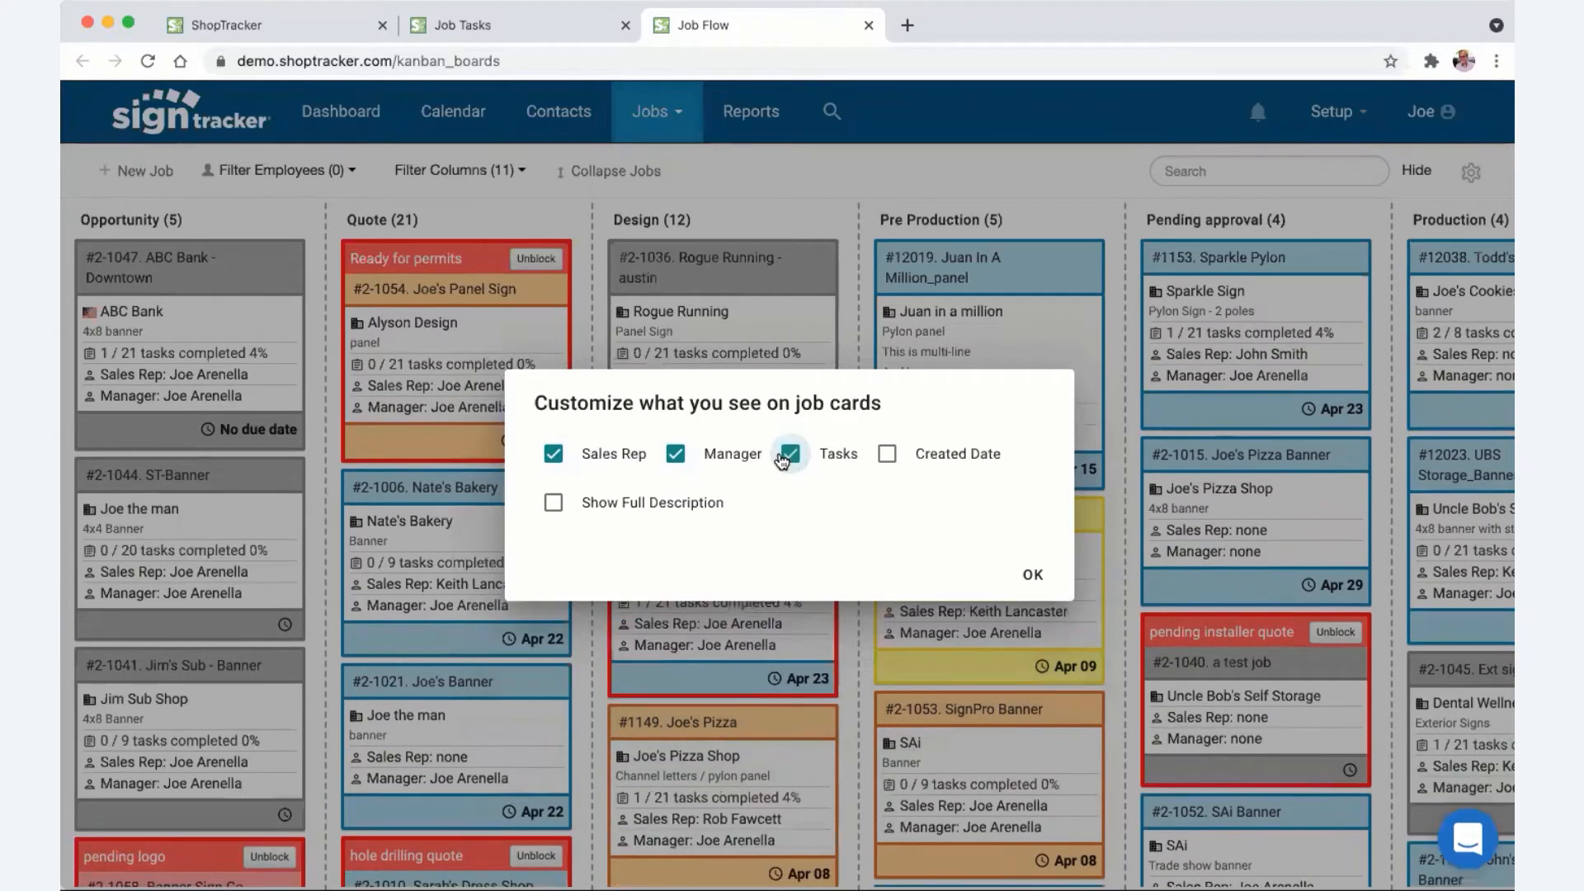
pyautogui.click(888, 456)
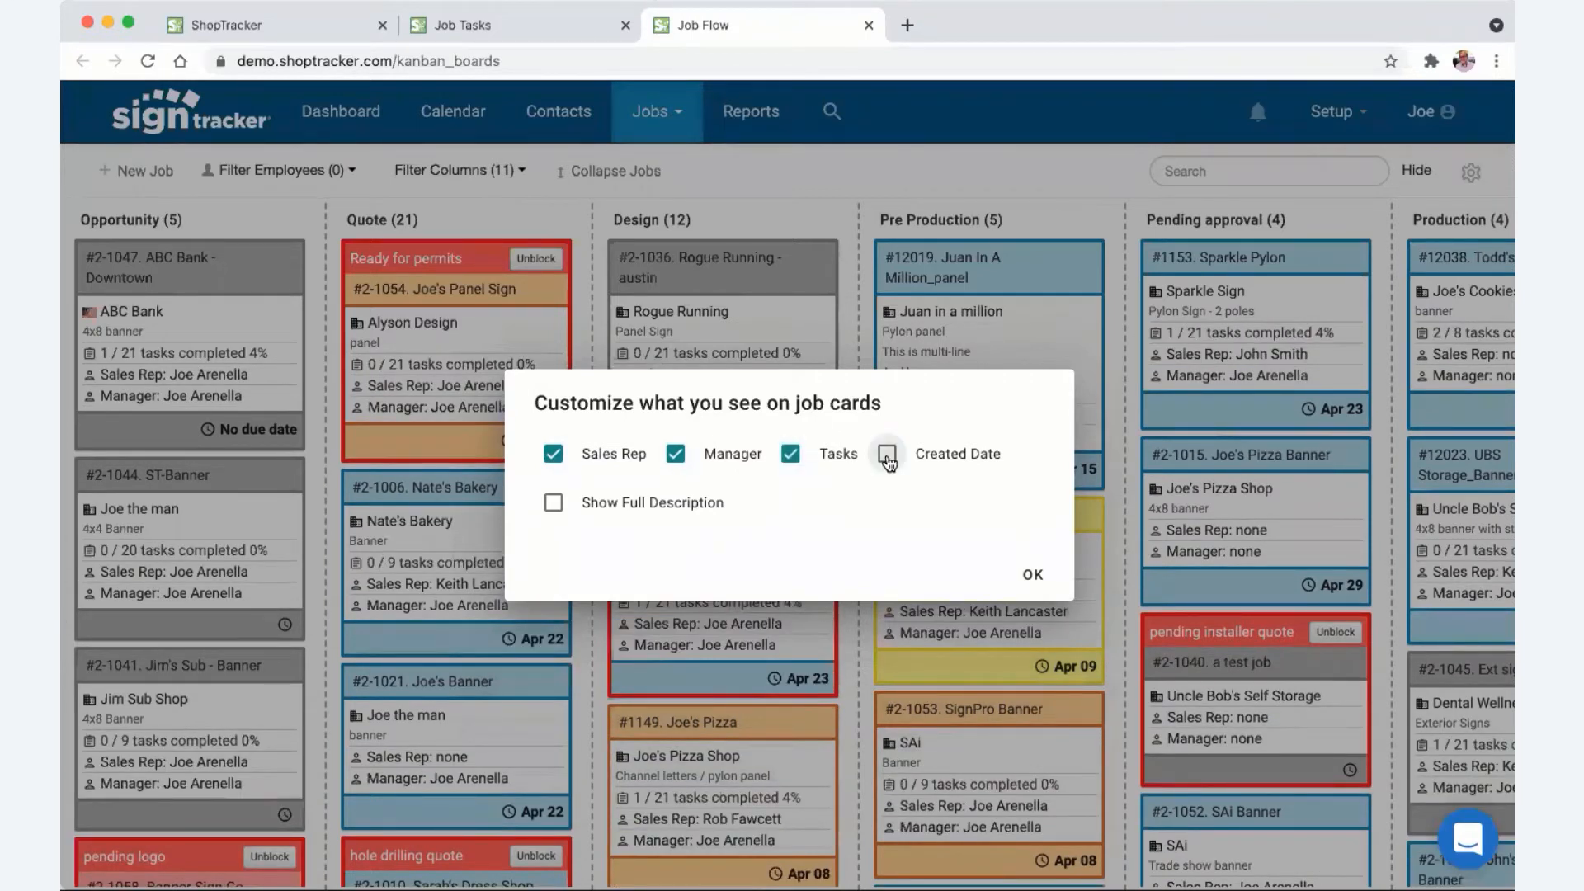
pyautogui.click(553, 506)
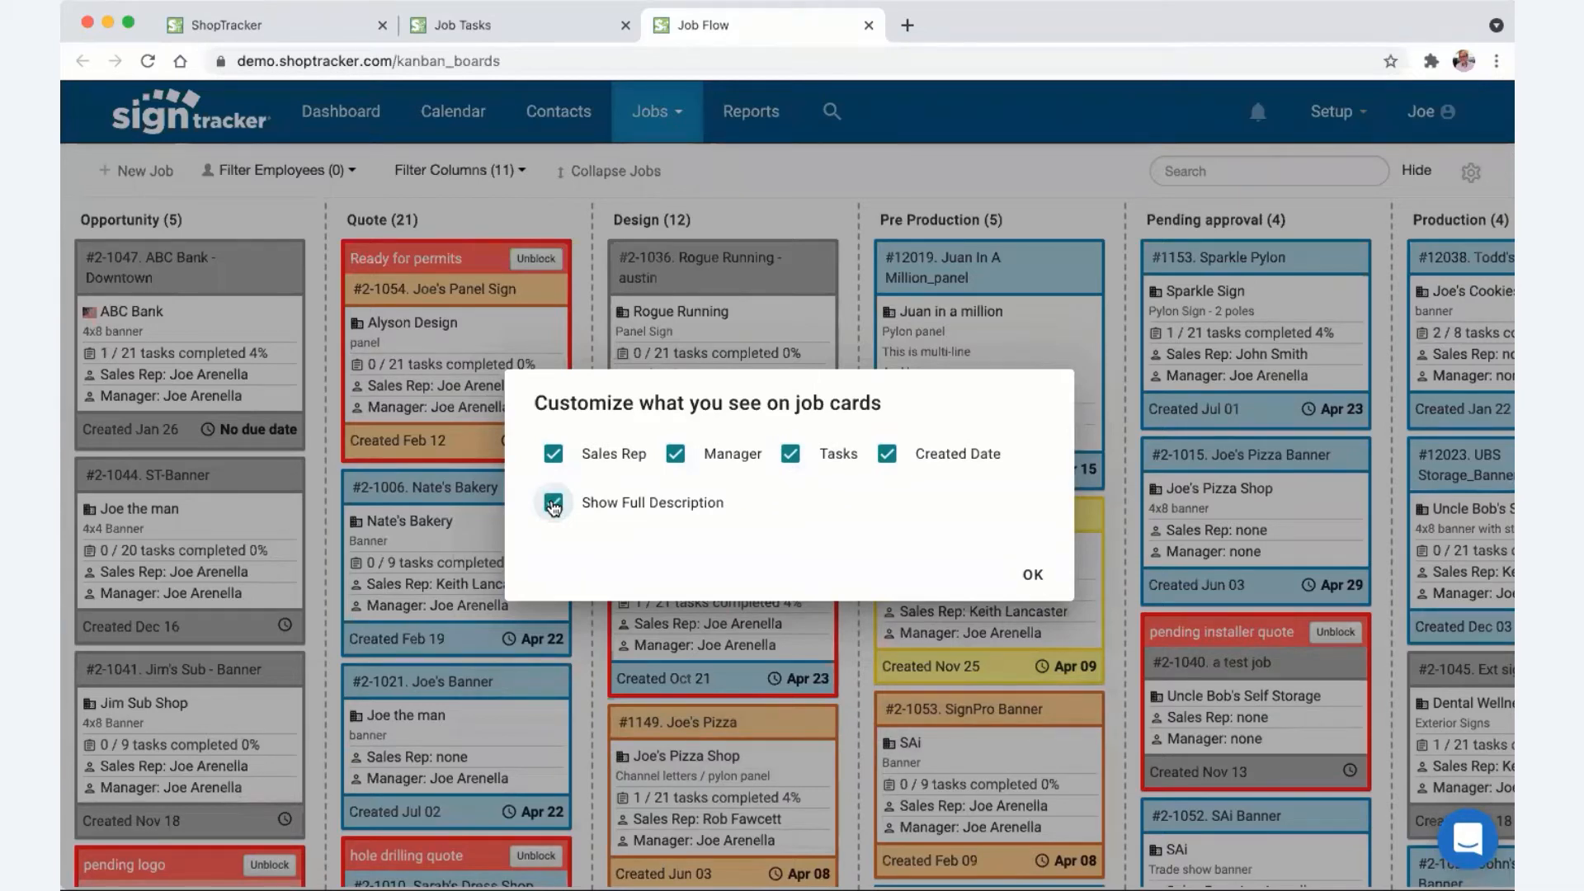
pyautogui.click(1031, 576)
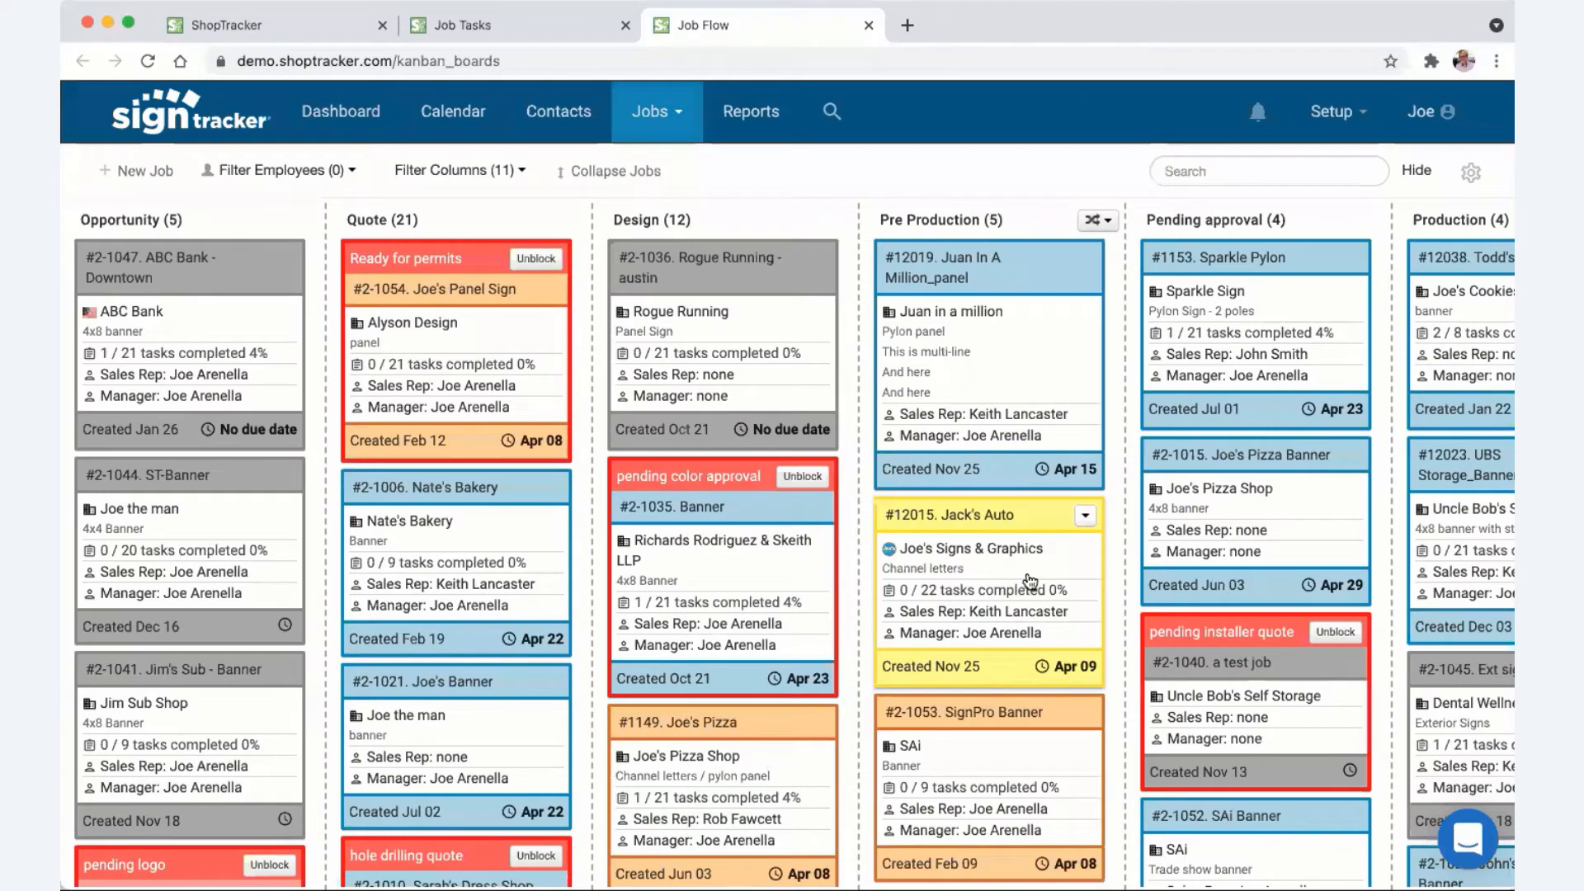
# - View job #12019's full description, then collapse all job cards to titles and dates
pyautogui.click(913, 343)
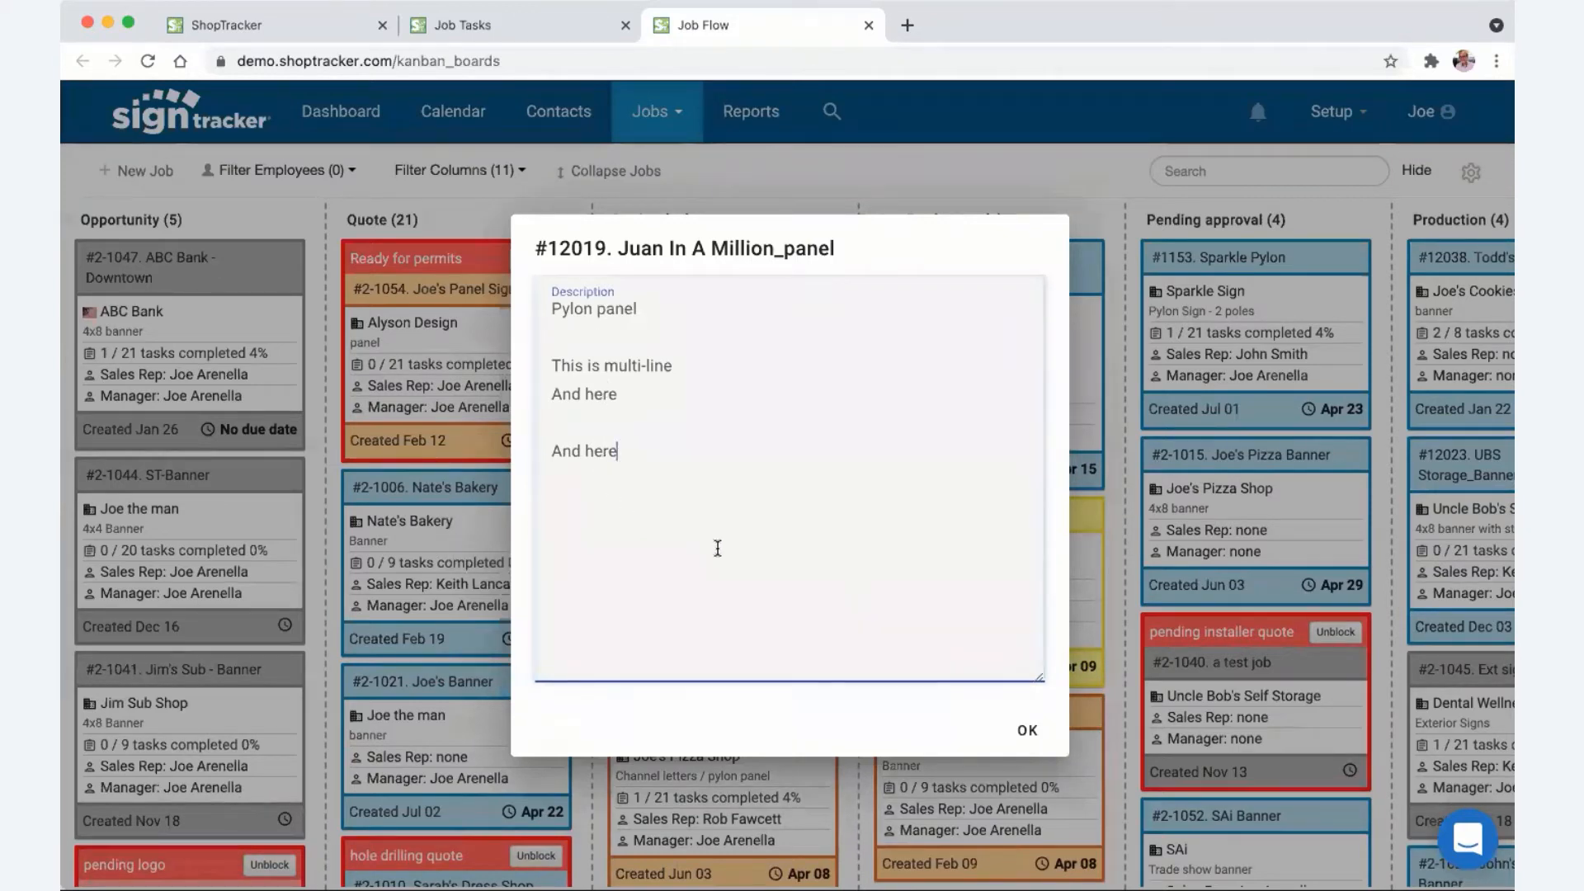
pyautogui.click(1022, 734)
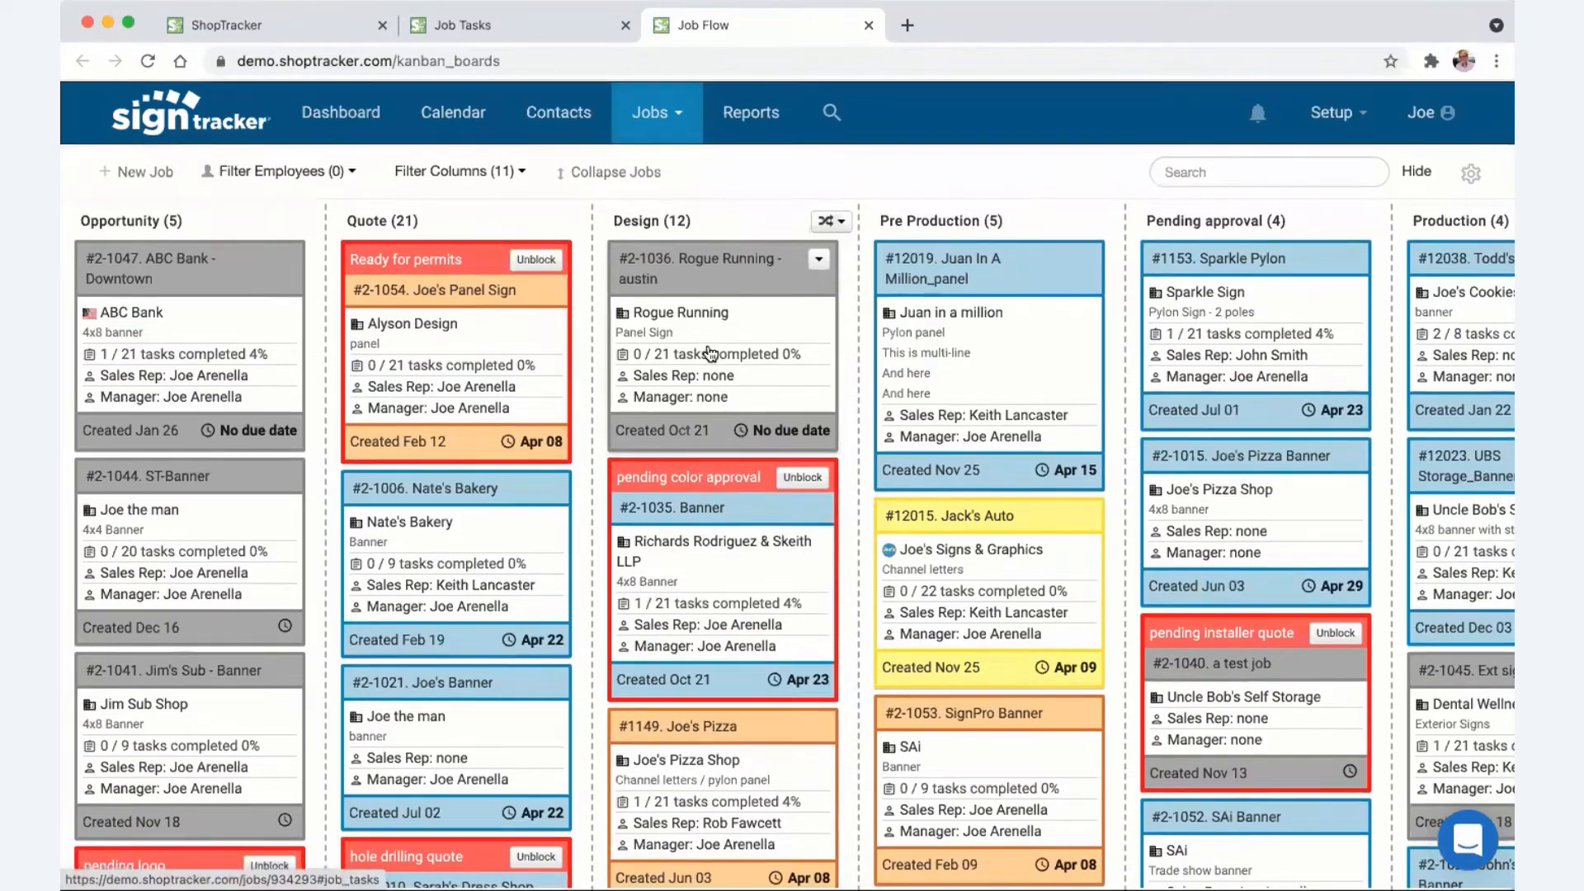
pyautogui.click(608, 173)
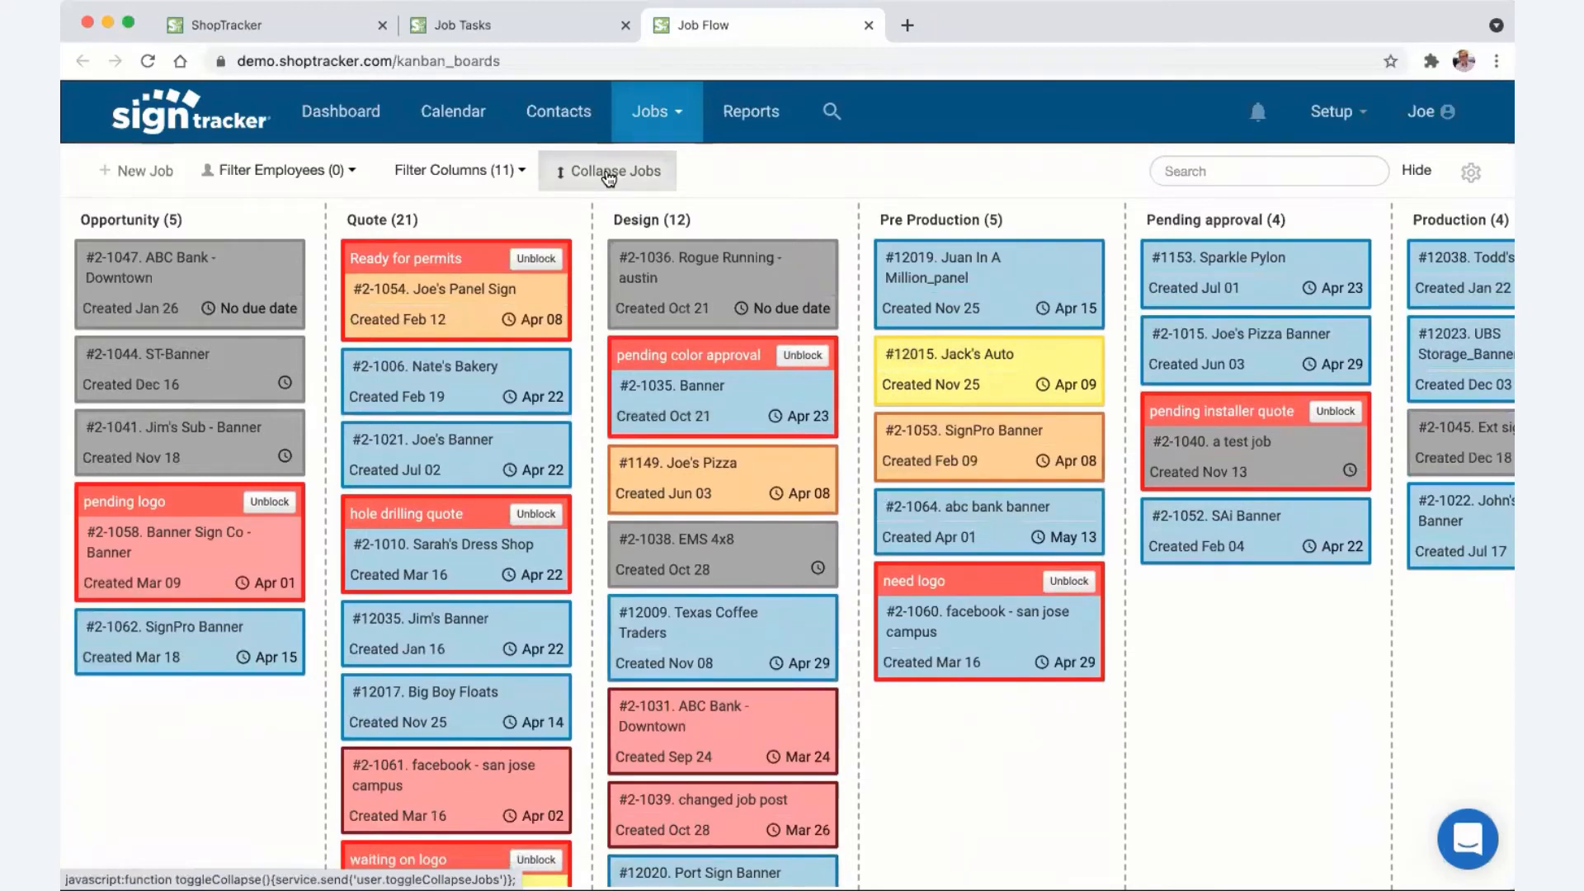
# - Expand all job cards again and move the Rogue Running job from Design to the top of Opportunity
pyautogui.click(608, 174)
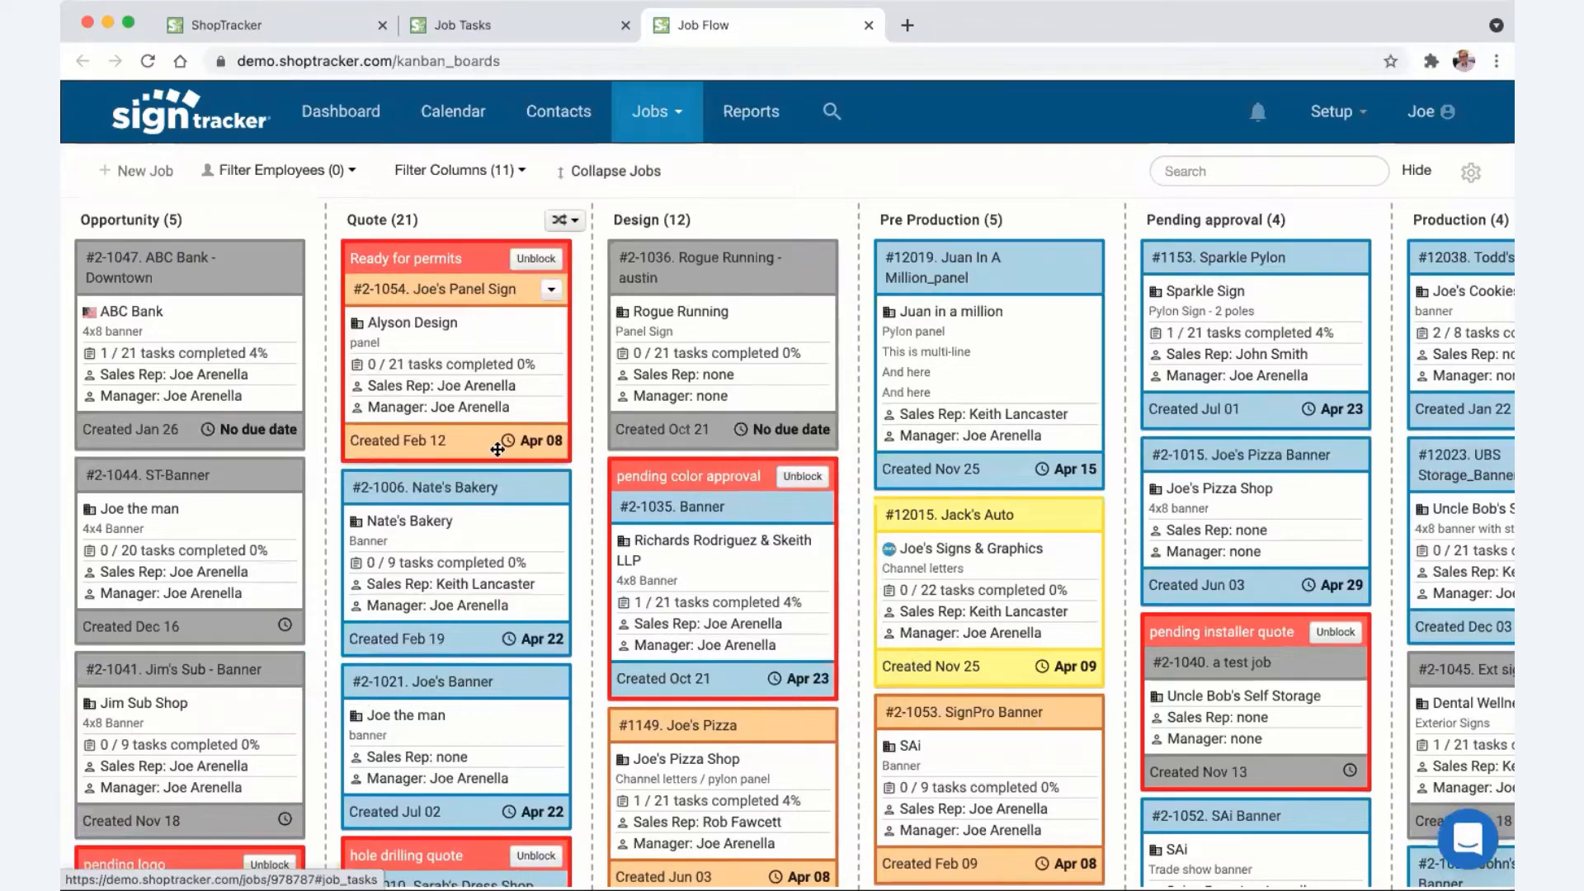
pyautogui.click(777, 431)
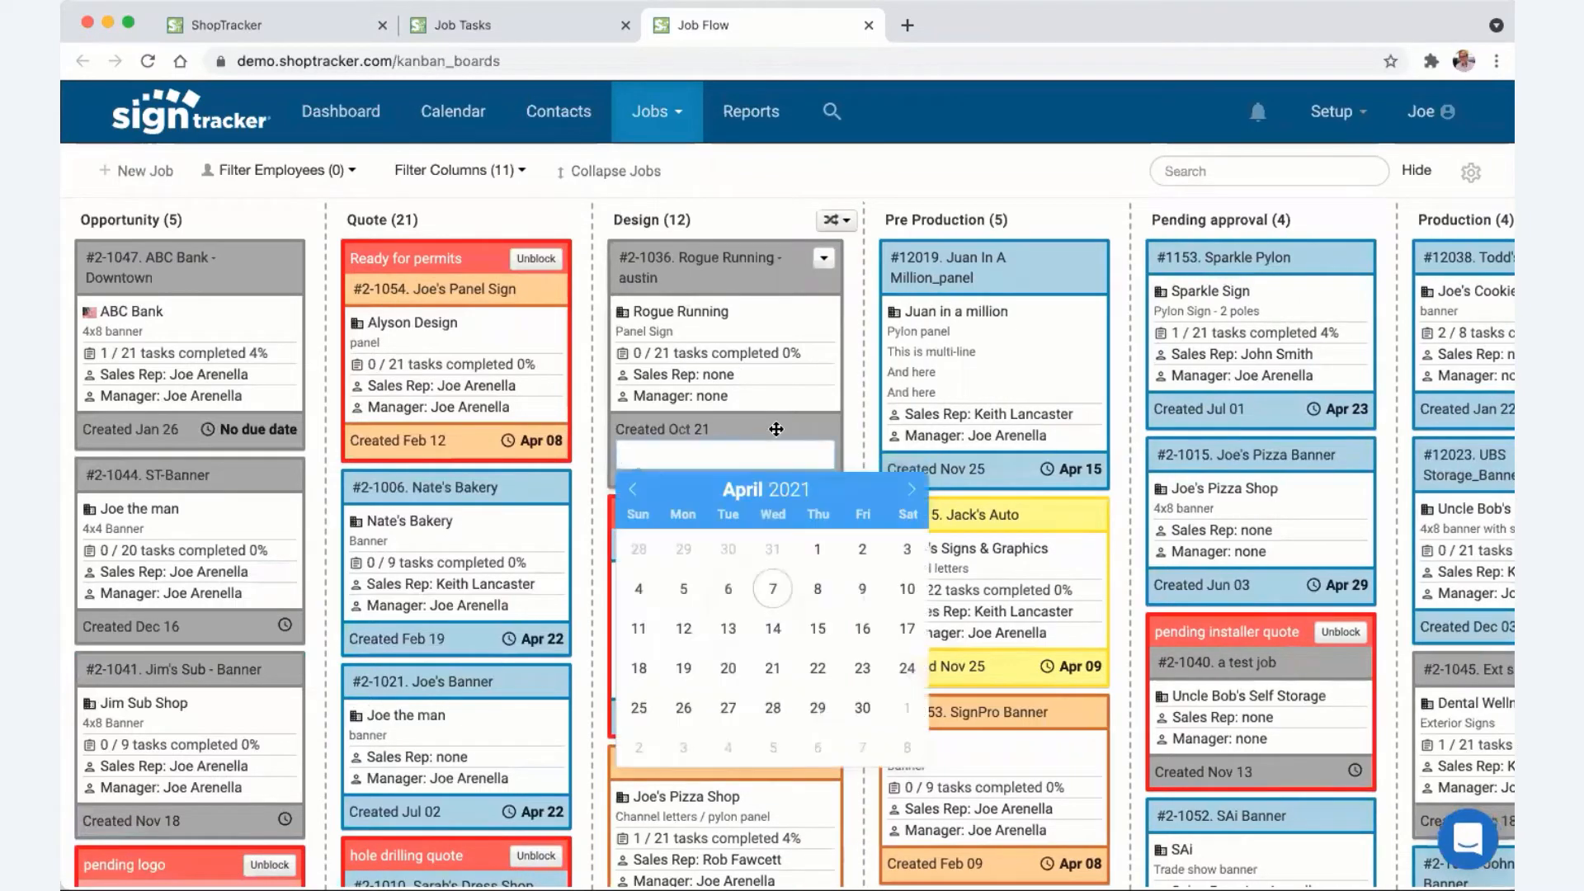
pyautogui.click(748, 174)
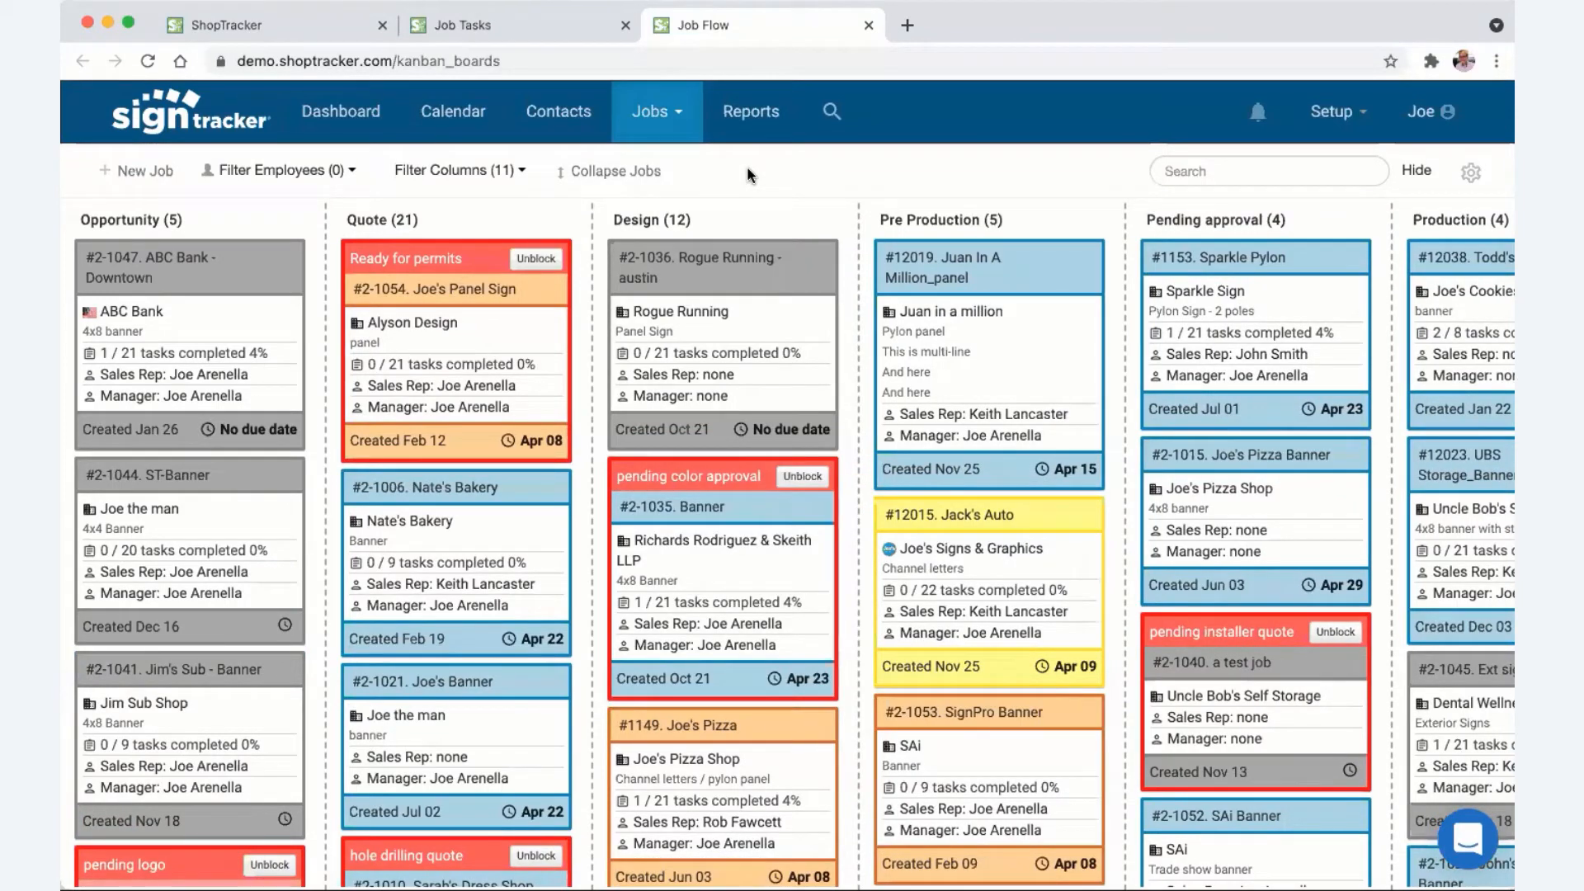
pyautogui.moveTo(753, 258); pyautogui.dragTo(250, 268)
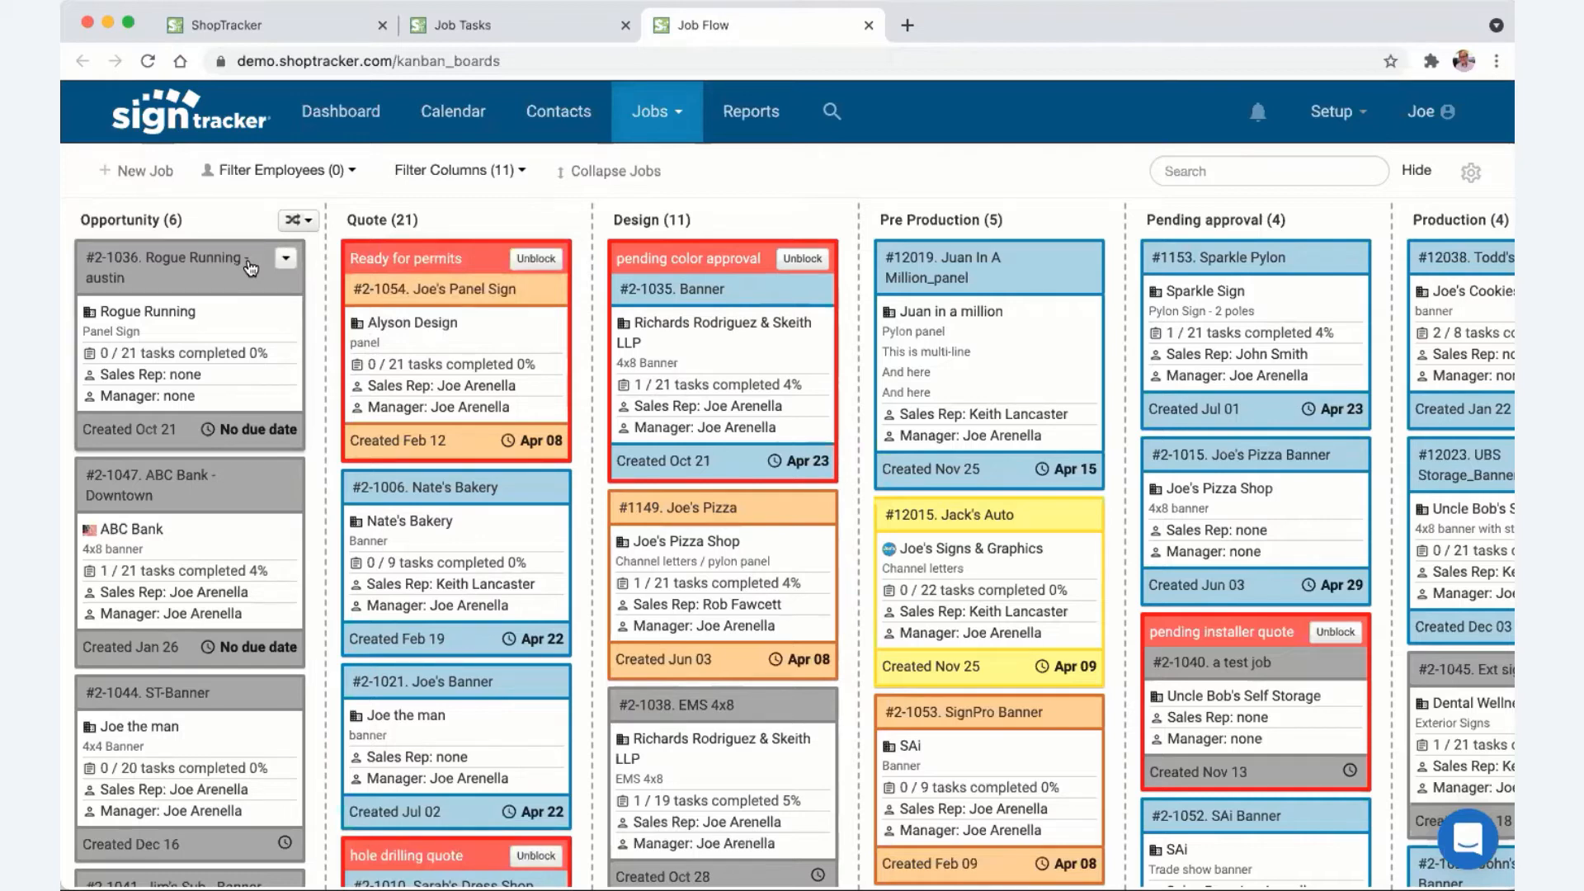
pyautogui.moveTo(842, 235)
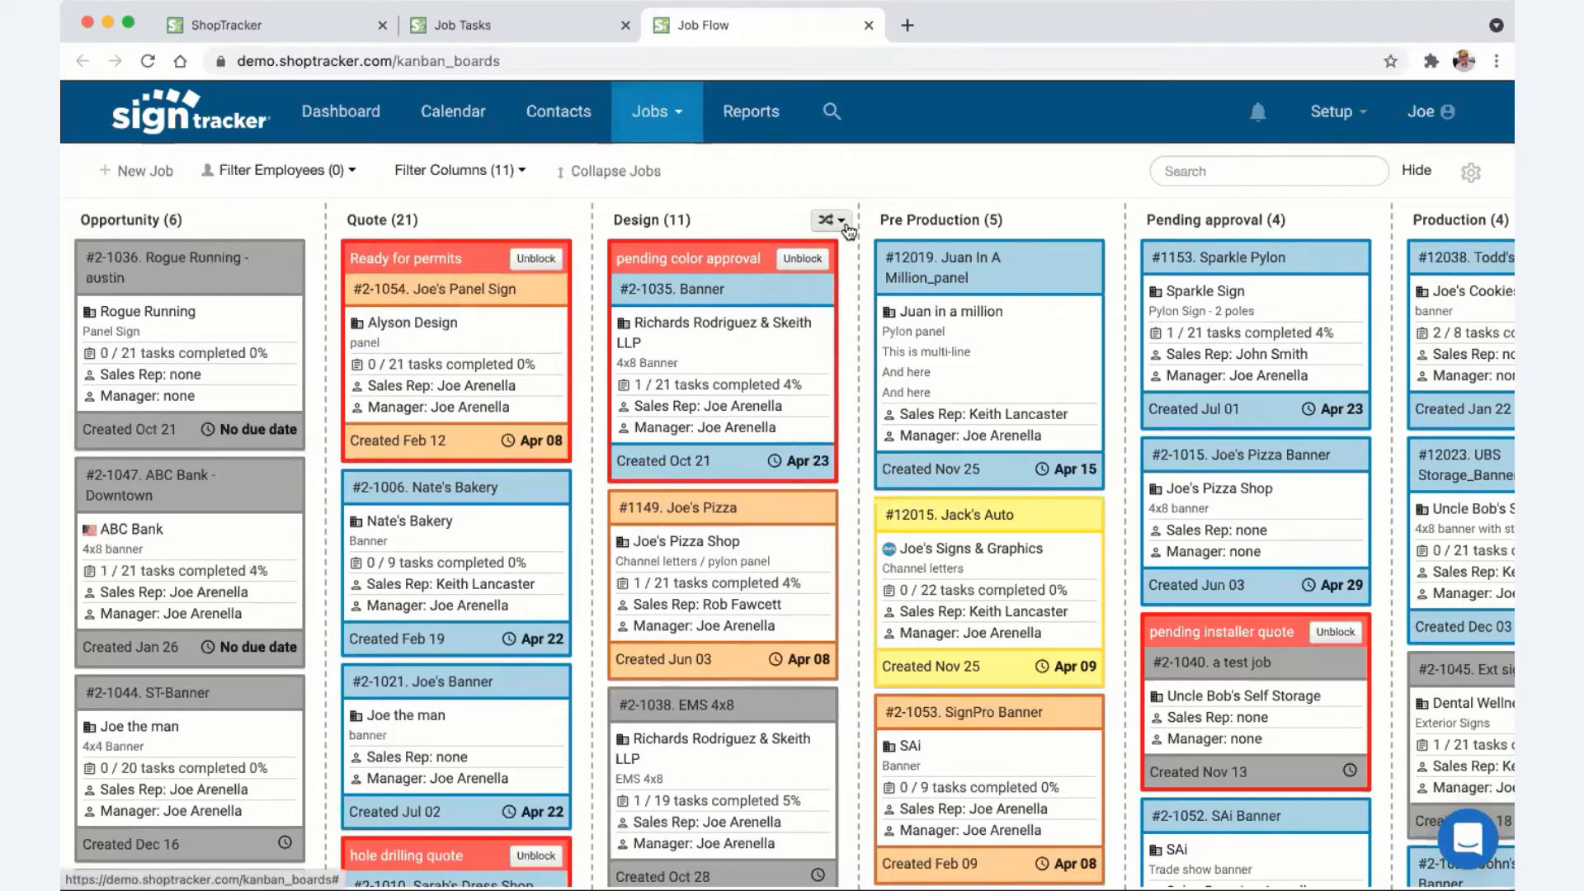
# - Sort the Design column by ascending due date and move SignPro Banner to the top of Pre Production
pyautogui.click(846, 224)
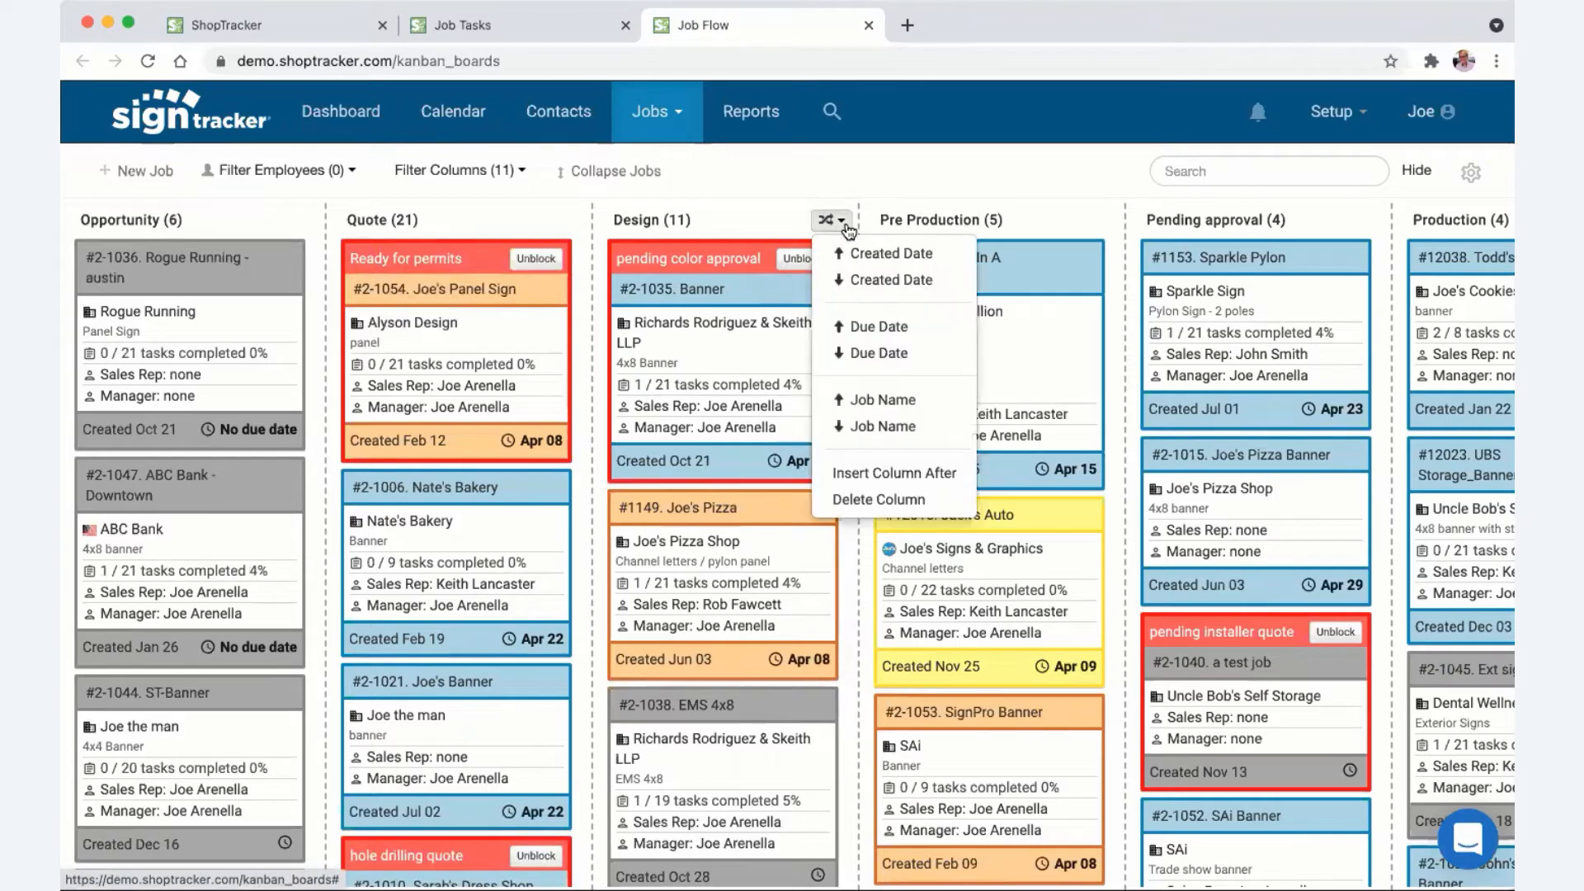
pyautogui.click(881, 327)
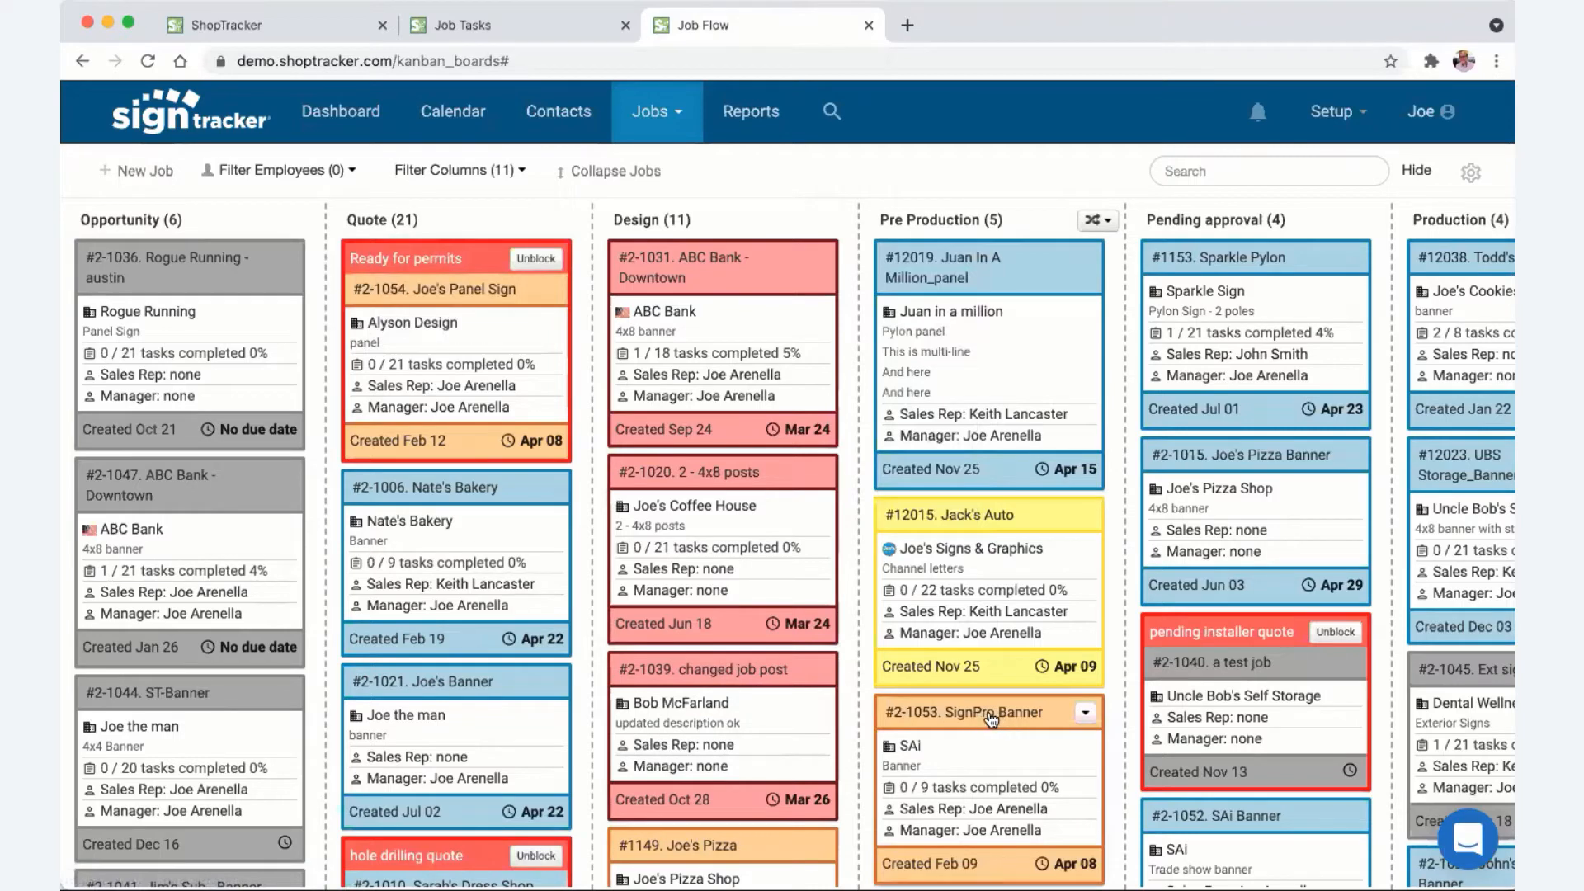
pyautogui.moveTo(991, 720); pyautogui.dragTo(988, 266)
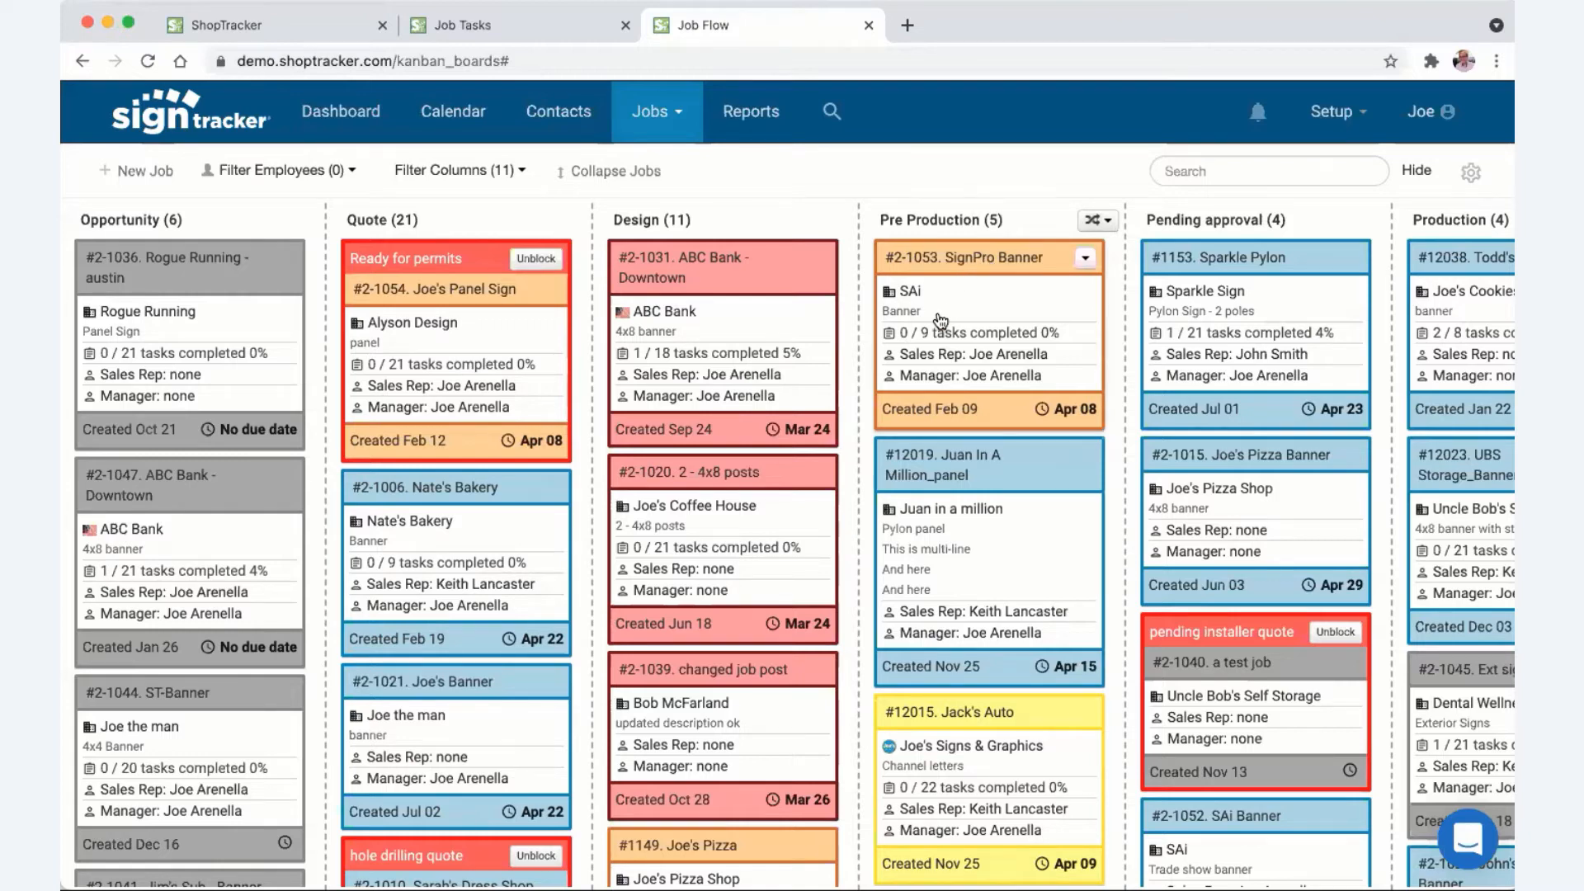
pyautogui.hscroll(7, 1062, 370)
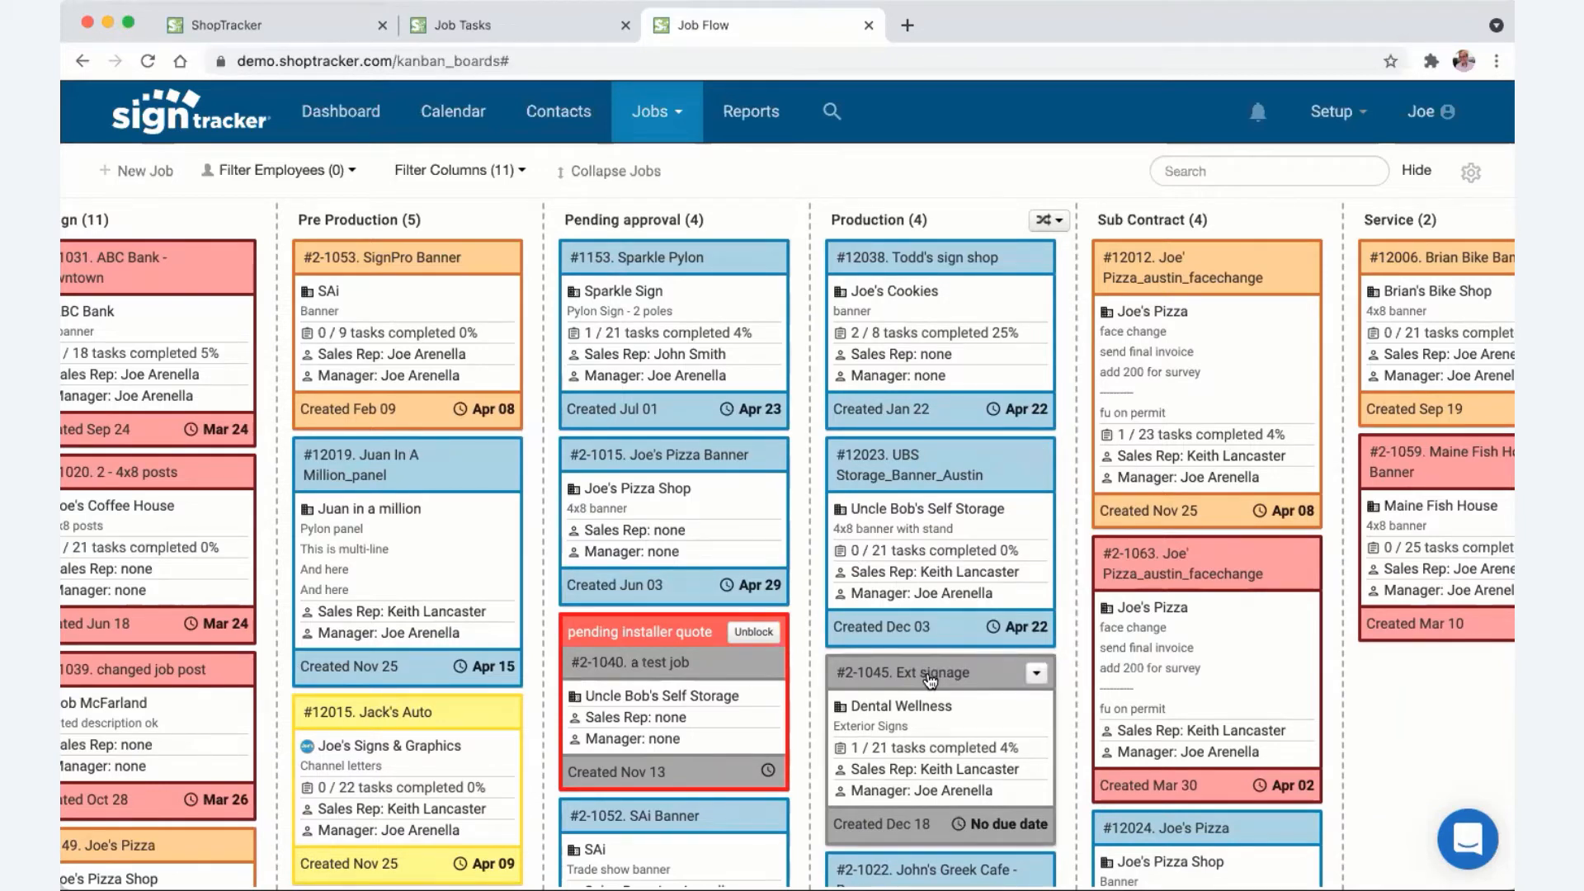
# - Move #2-1045 Ext signage to the top of Production, leaving the Design column's title and position unchanged
pyautogui.moveTo(931, 681); pyautogui.dragTo(901, 261)
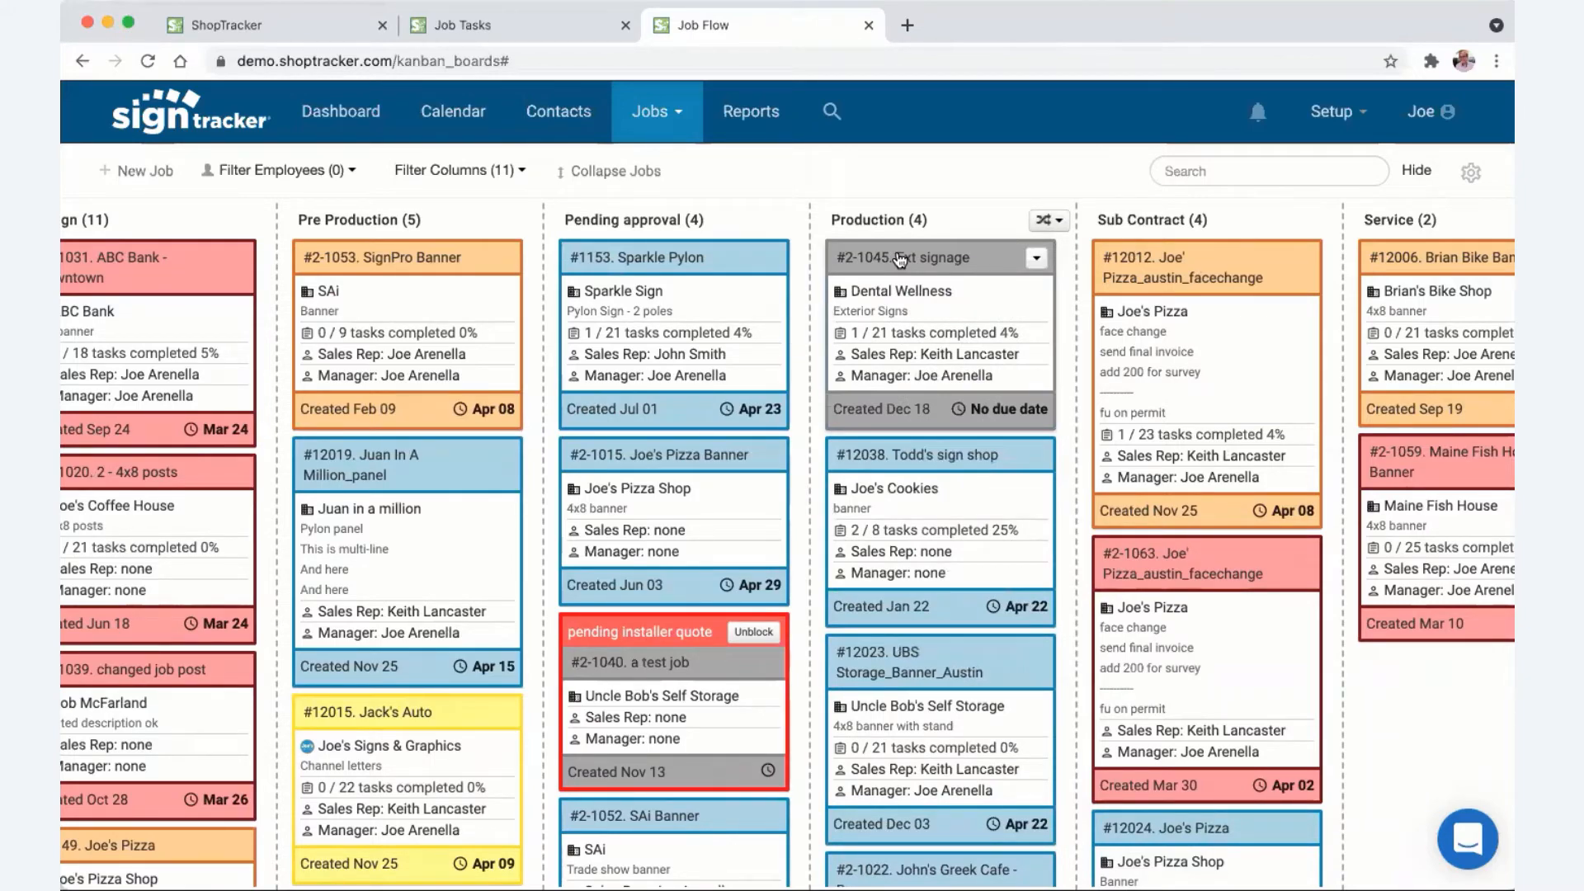
pyautogui.hscroll(-10, 797, 327)
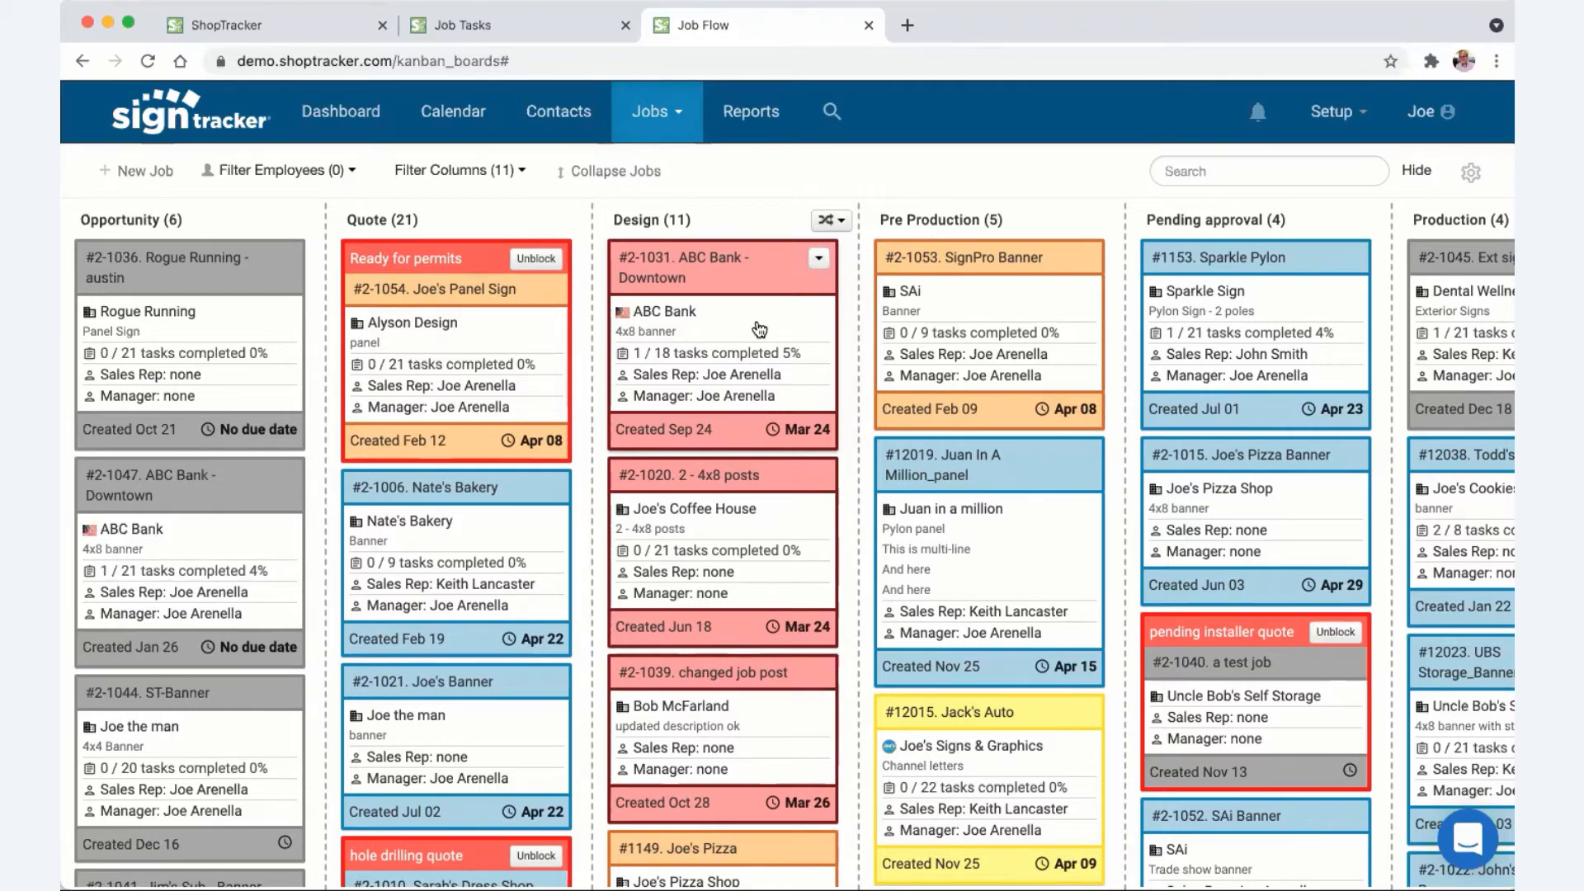
pyautogui.doubleClick(648, 224)
pyautogui.press('Return')
pyautogui.moveTo(637, 235)
pyautogui.mouseDown()
pyautogui.moveTo(1304, 236)
pyautogui.moveTo(383, 224)
pyautogui.moveTo(940, 239)
pyautogui.moveTo(653, 228)
pyautogui.mouseUp()
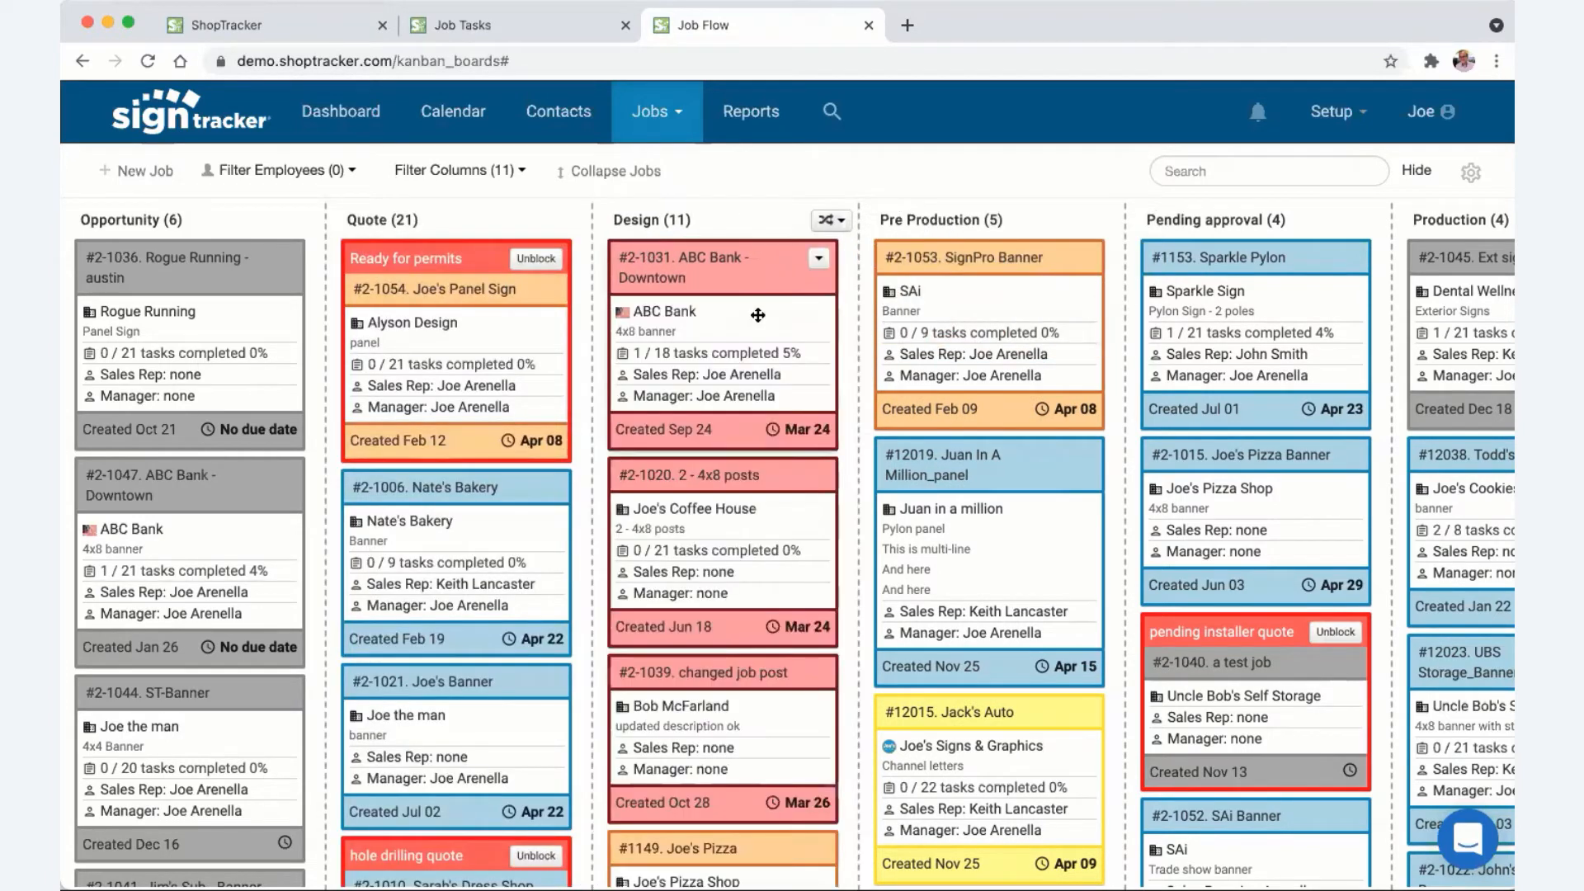
pyautogui.click(839, 221)
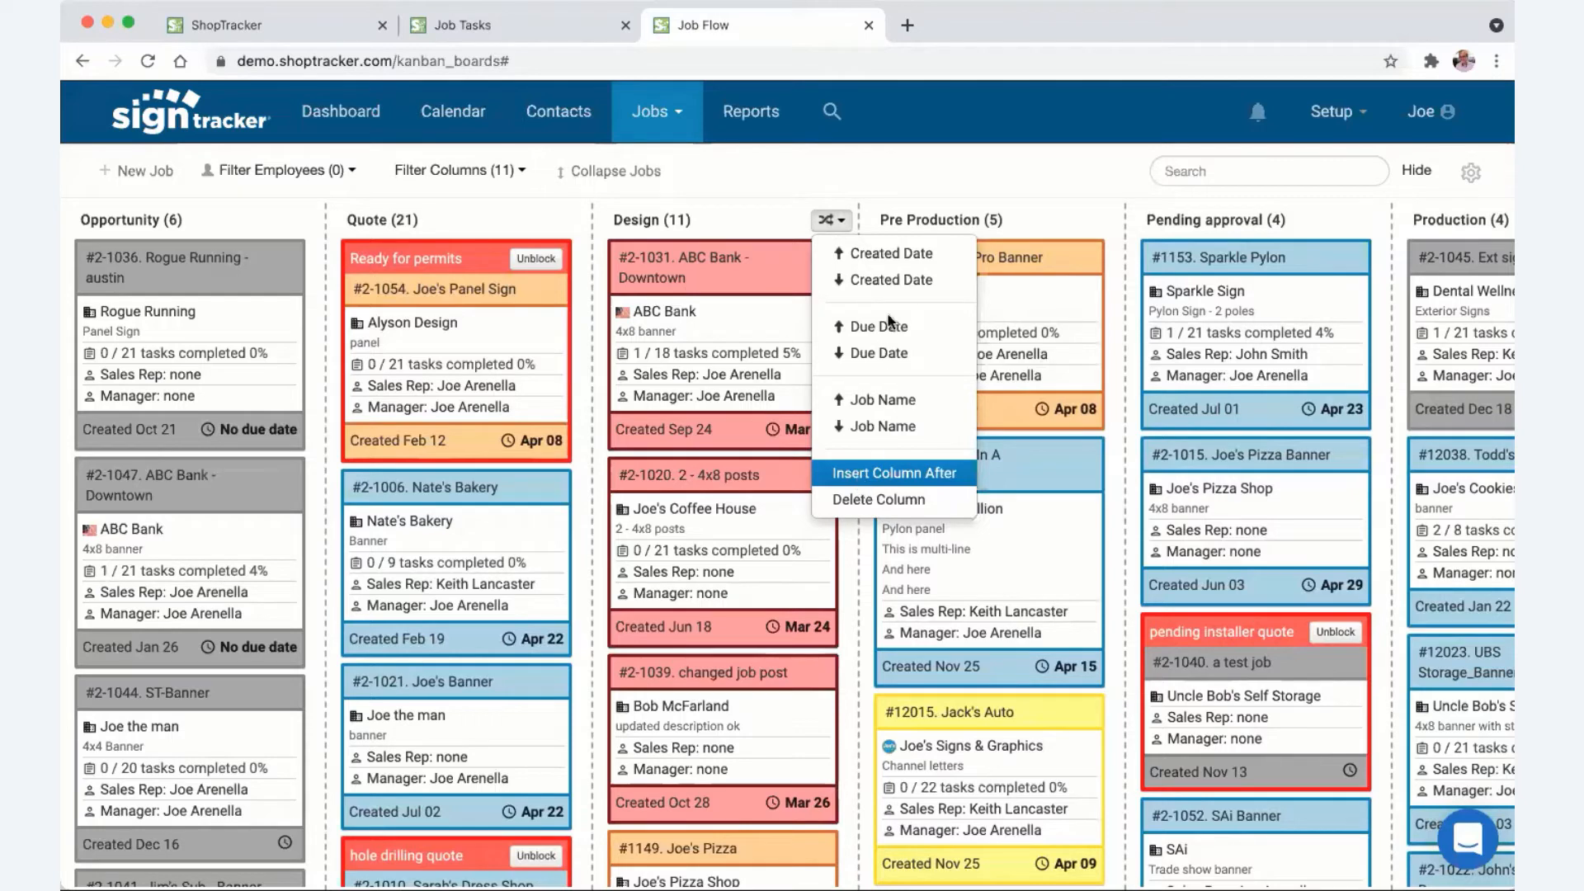
pyautogui.click(891, 231)
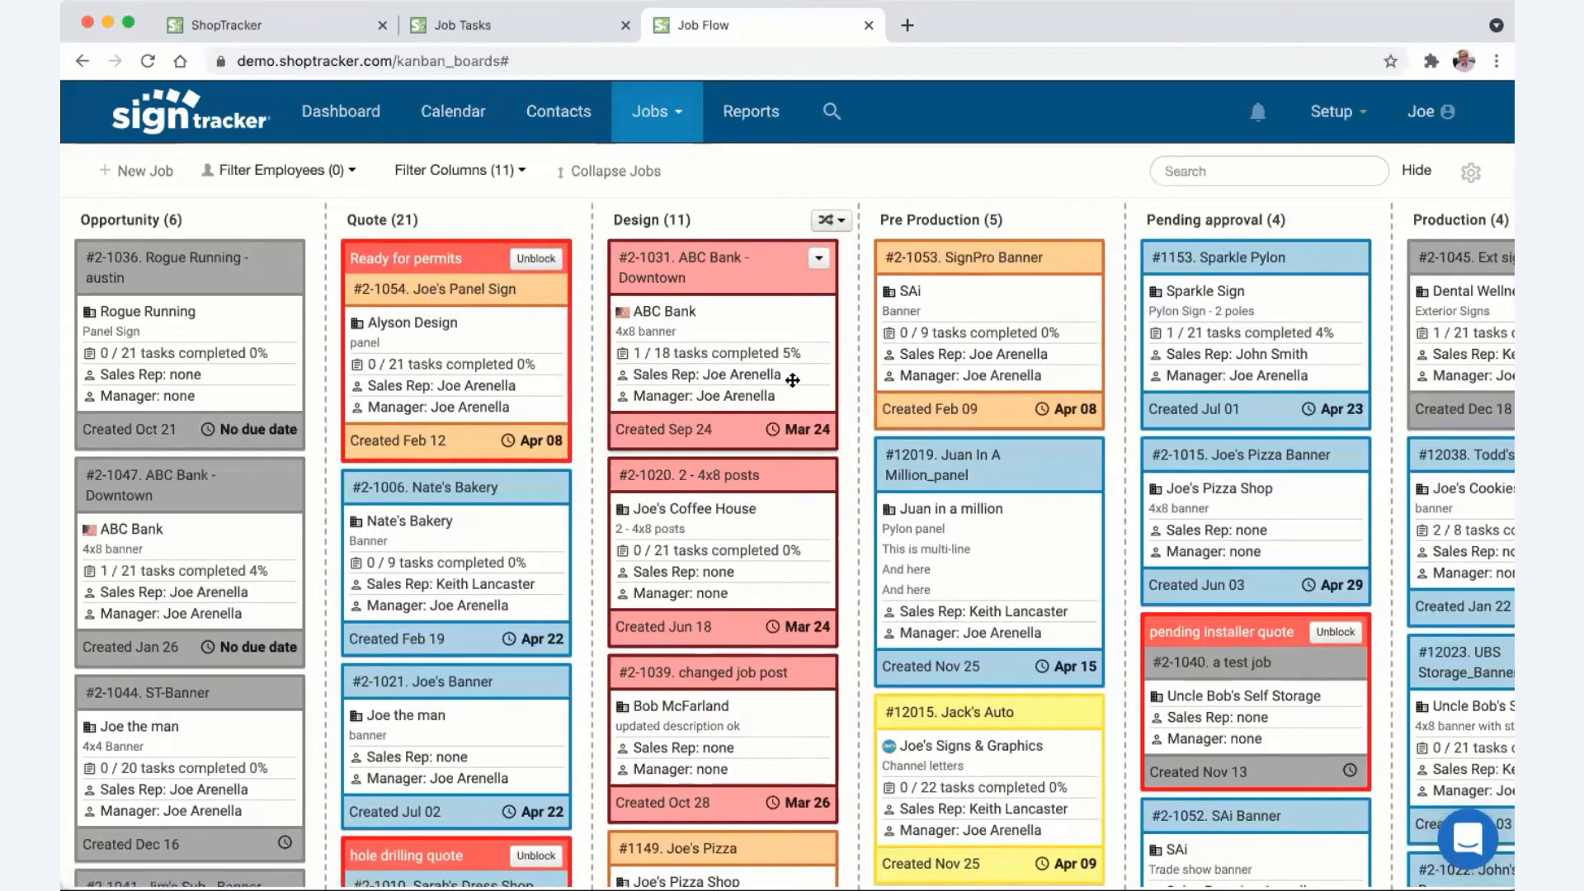
pyautogui.hscroll(2, 790, 378)
pyautogui.hscroll(-2, 736, 378)
pyautogui.hscroll(1, 161, 272)
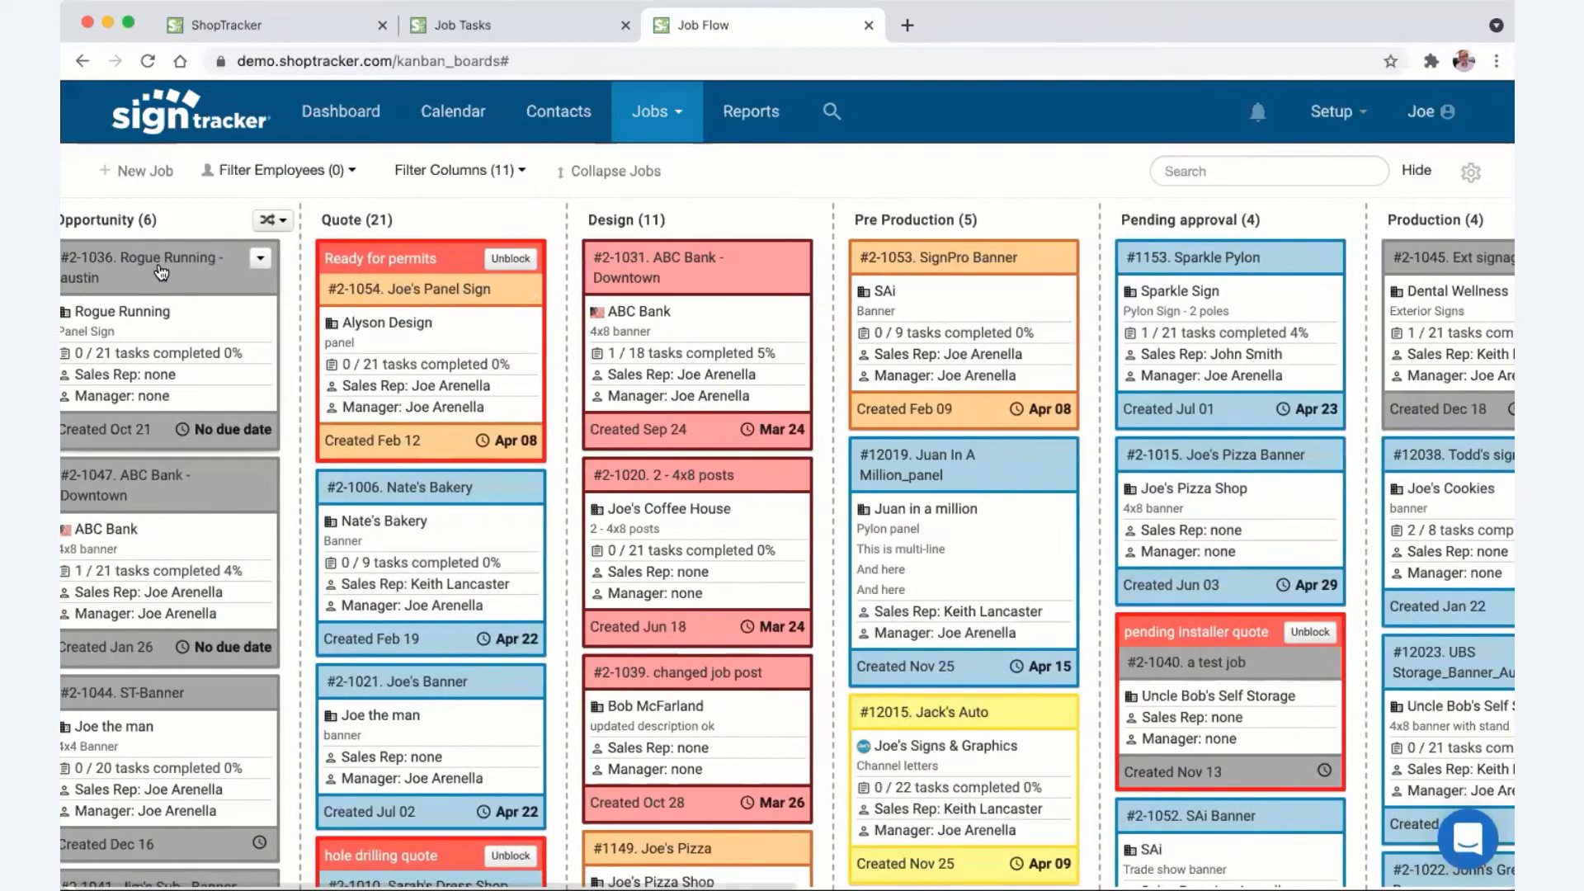
pyautogui.hscroll(-1, 161, 272)
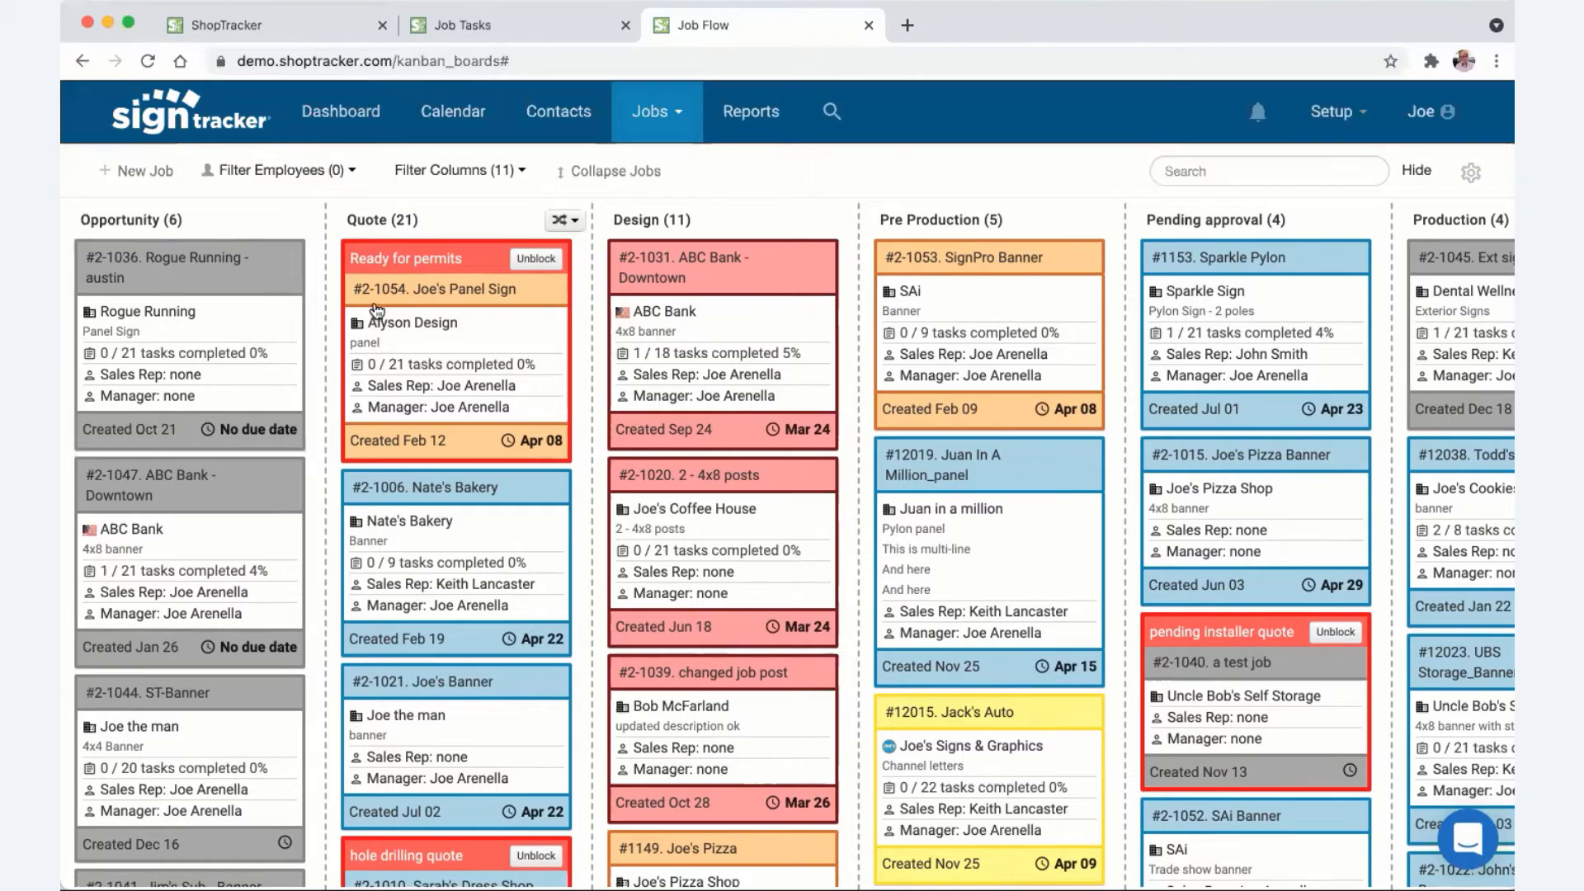
pyautogui.hscroll(10, 481, 323)
pyautogui.hscroll(5, 484, 329)
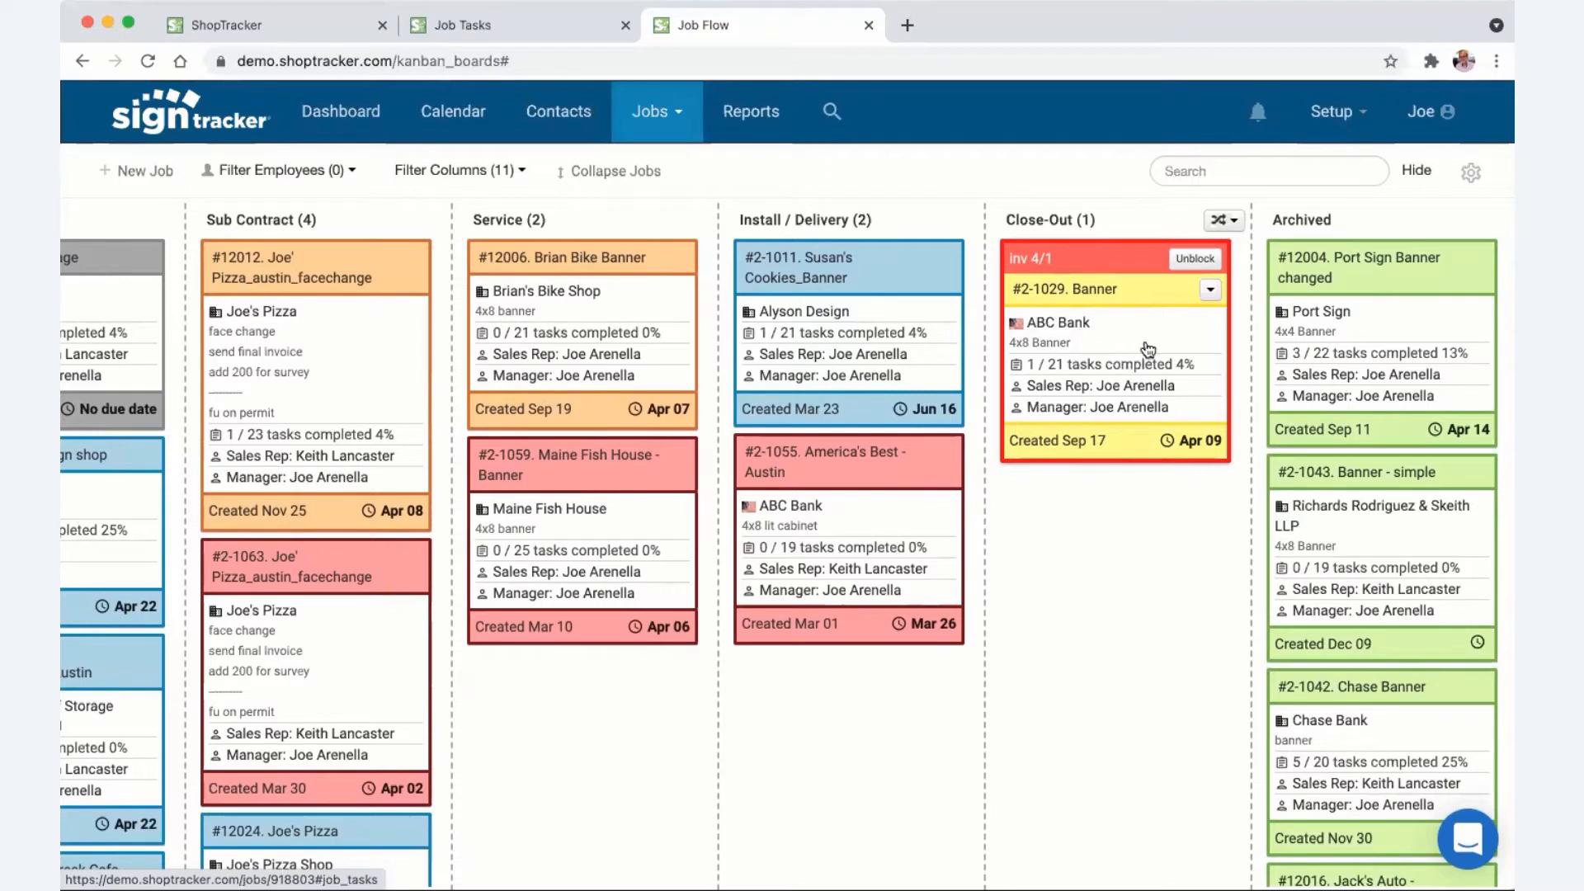
# - Move job #2-1011 Susan's Cookies_Banner from Install / Delivery into Close-Out and put it on hold
pyautogui.click(945, 259)
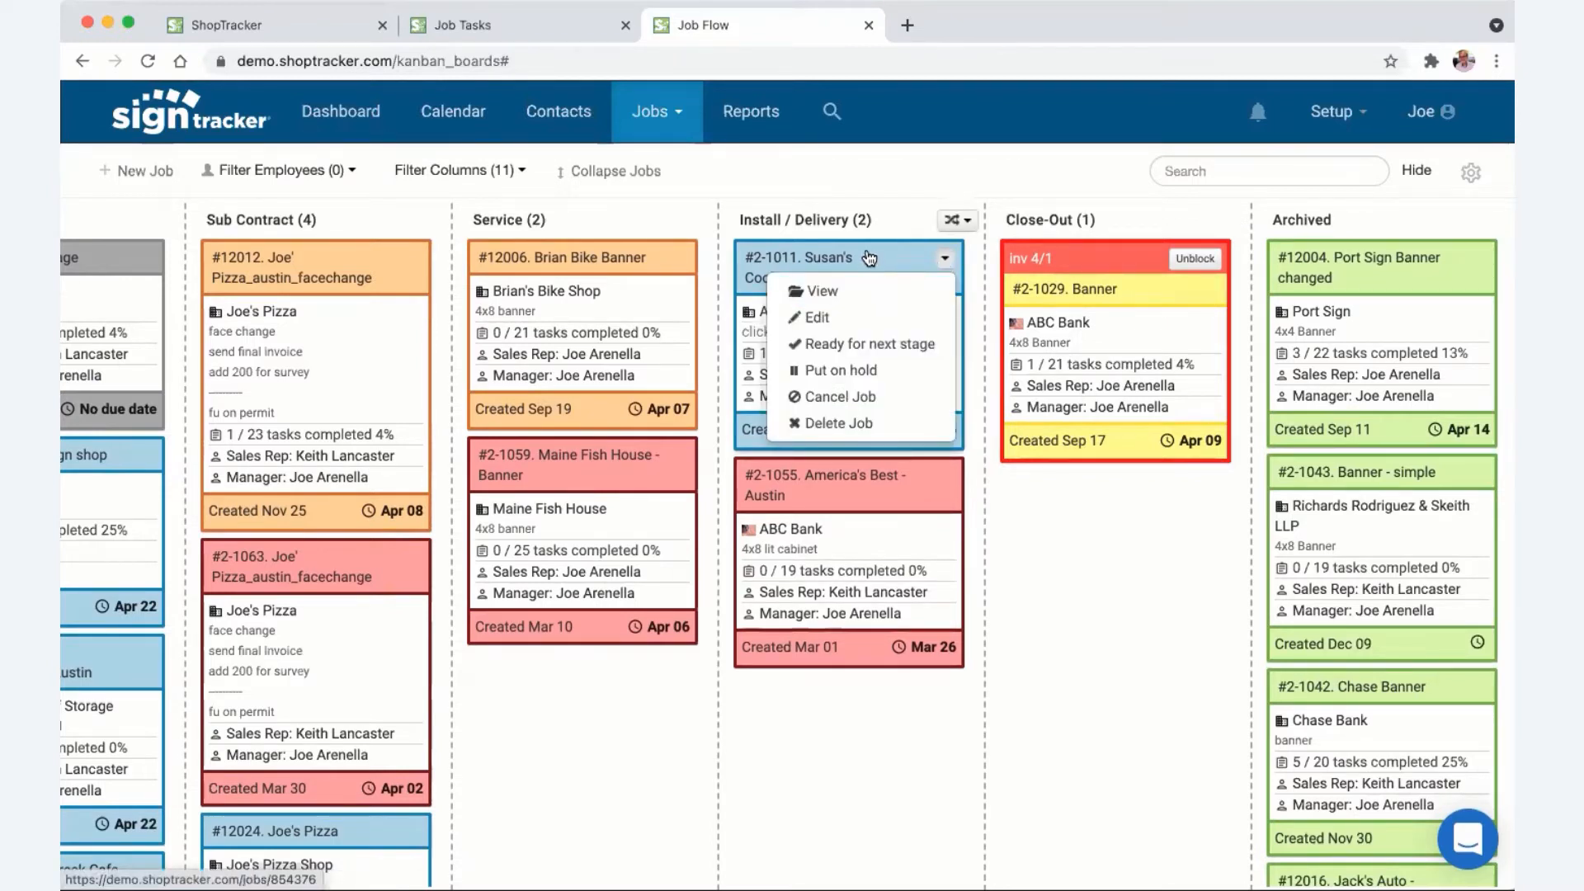
pyautogui.moveTo(867, 264); pyautogui.dragTo(1161, 516)
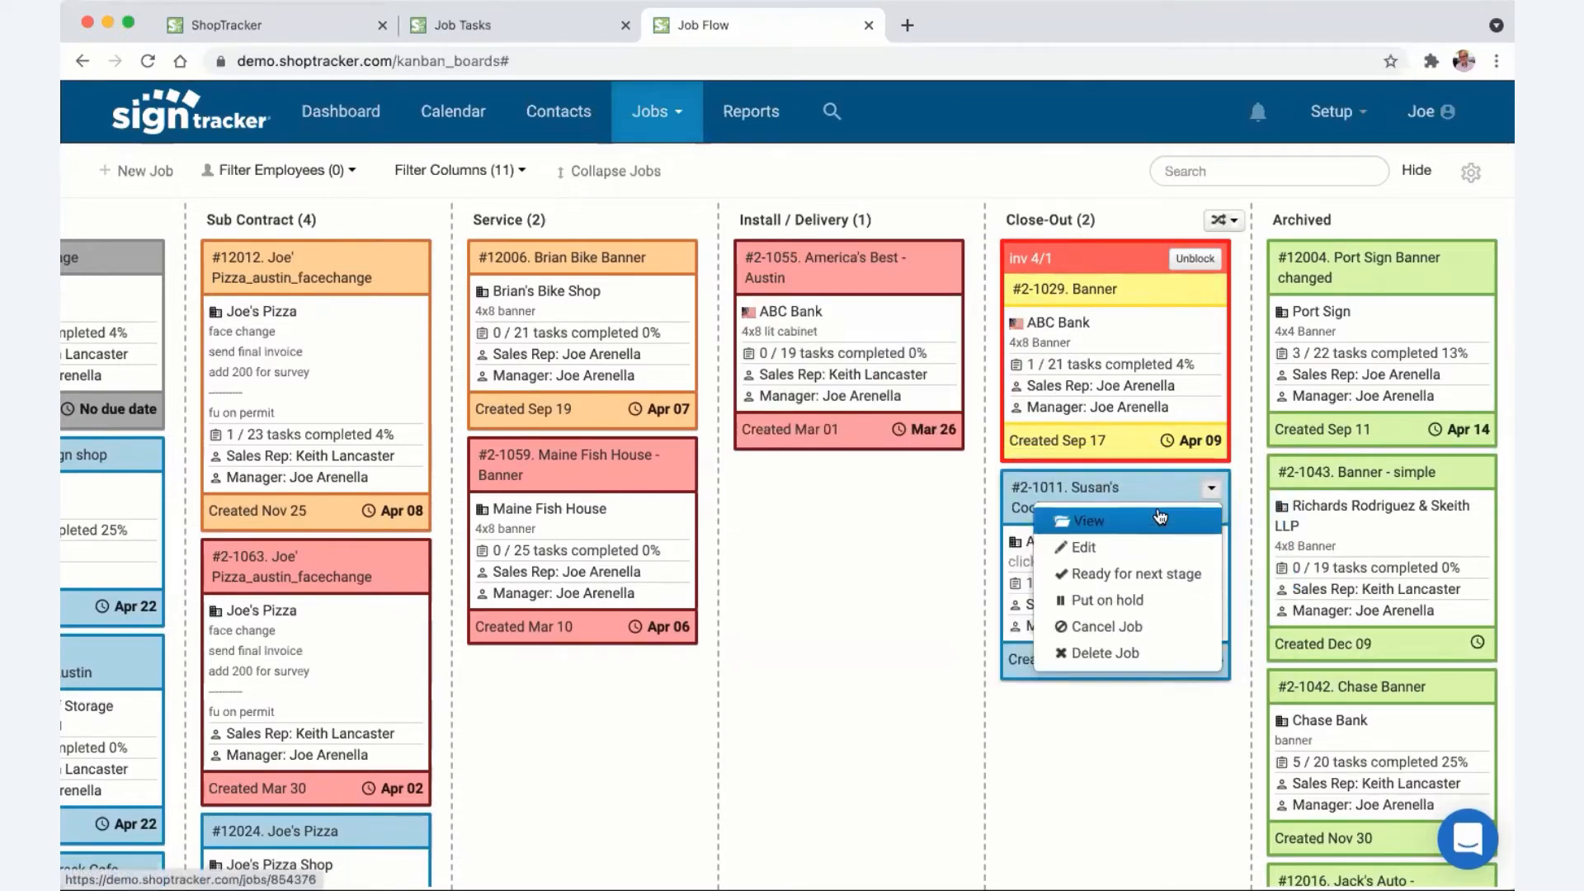
pyautogui.click(1210, 489)
pyautogui.click(1211, 489)
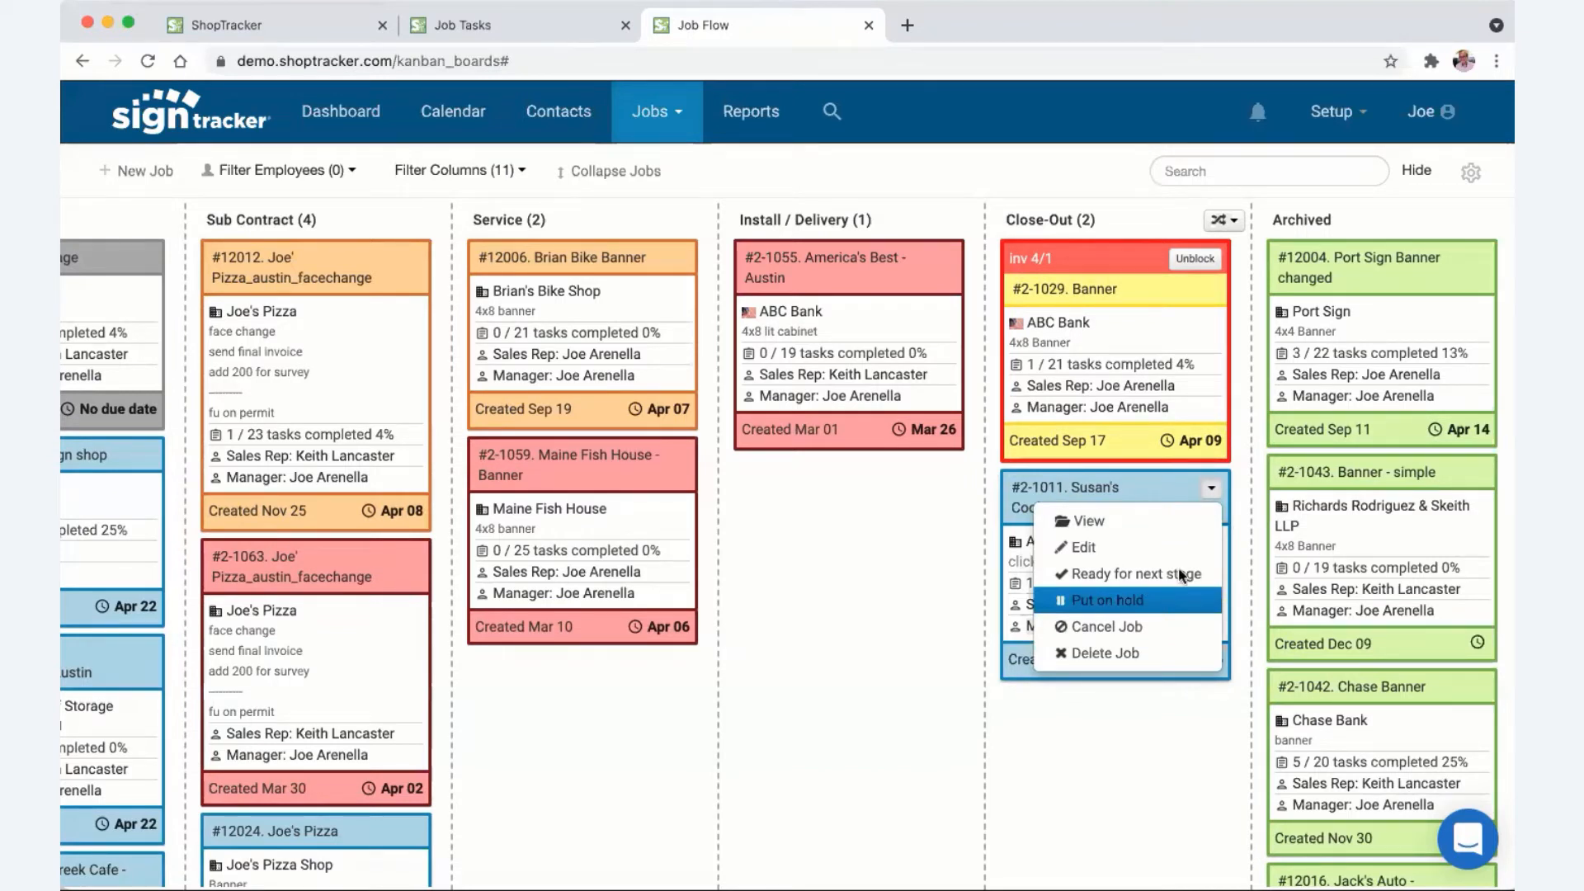
pyautogui.click(1170, 594)
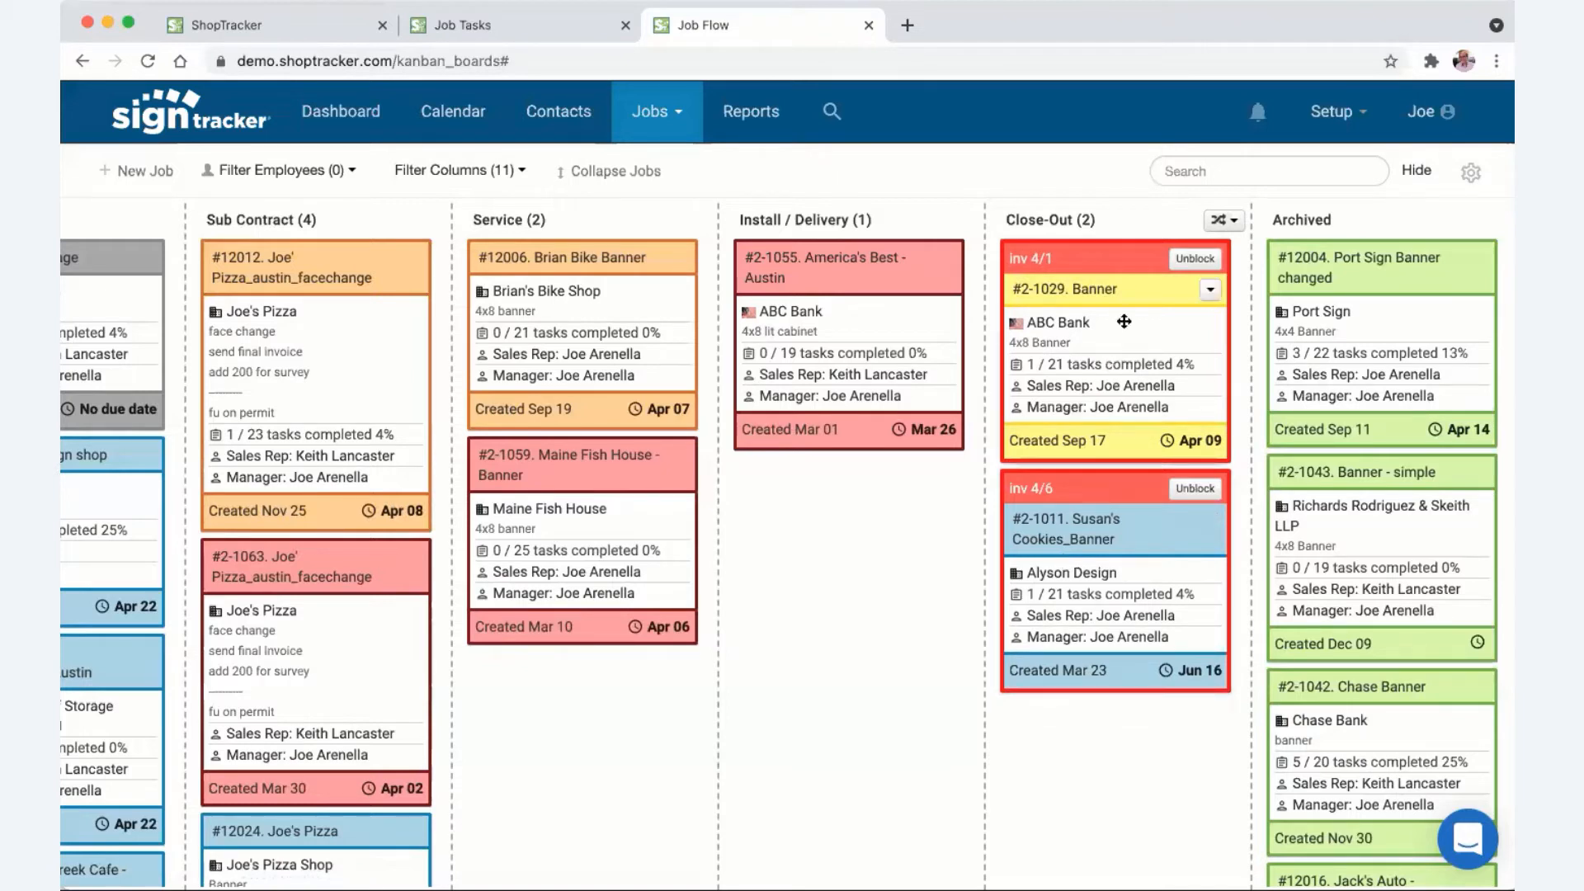
# - Remove the inv 4/1 blocker from #2-1029 Banner, move it to Archived, then back into Close-Out
pyautogui.click(1195, 258)
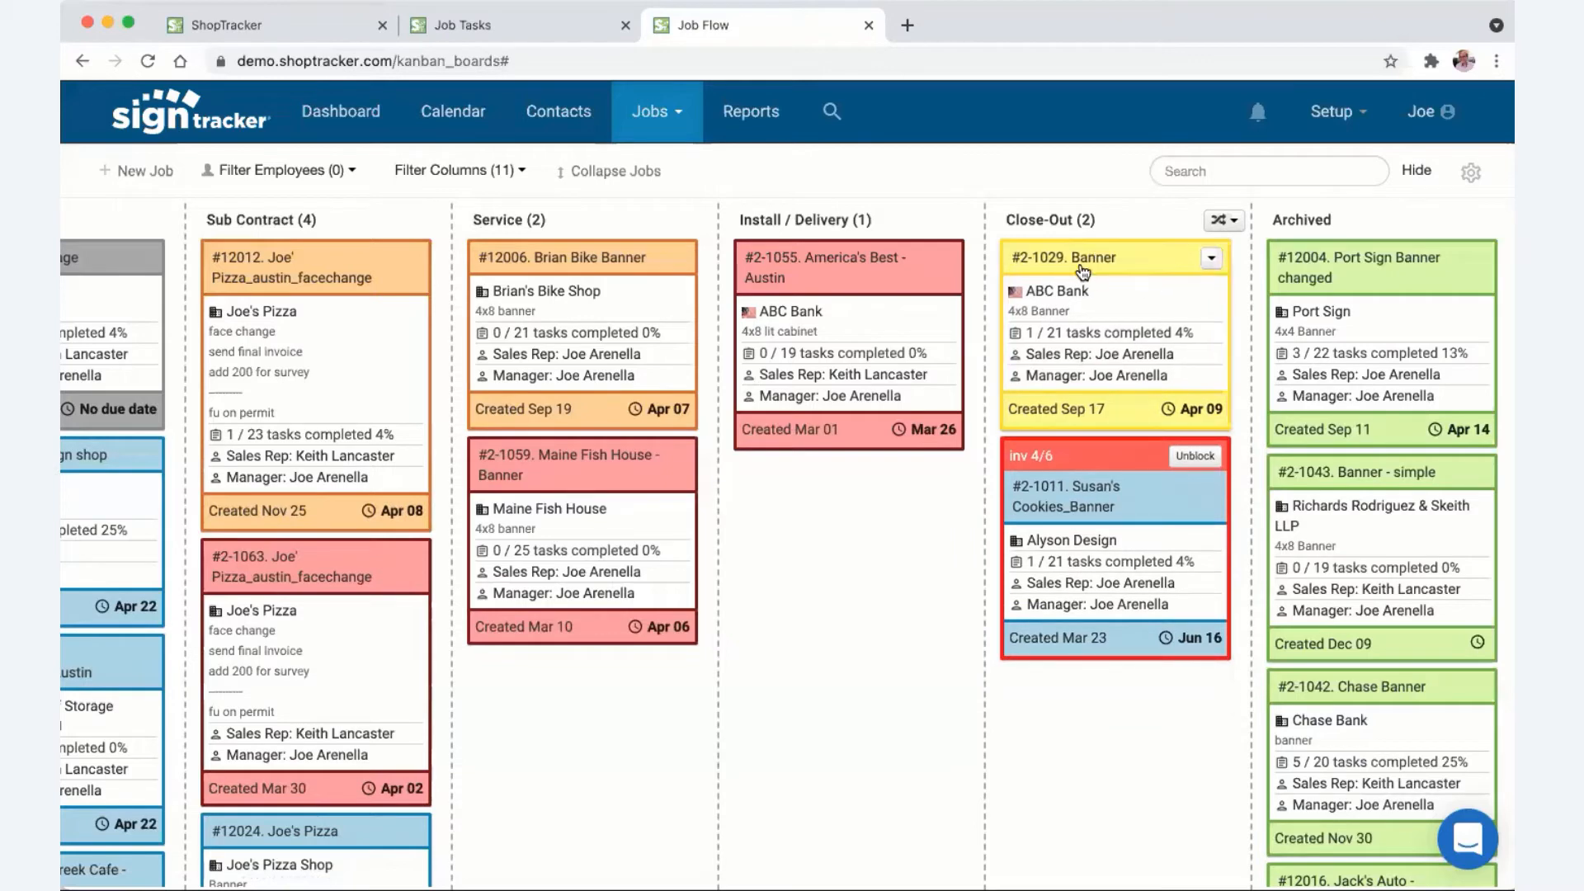
pyautogui.moveTo(1185, 266); pyautogui.dragTo(1366, 291)
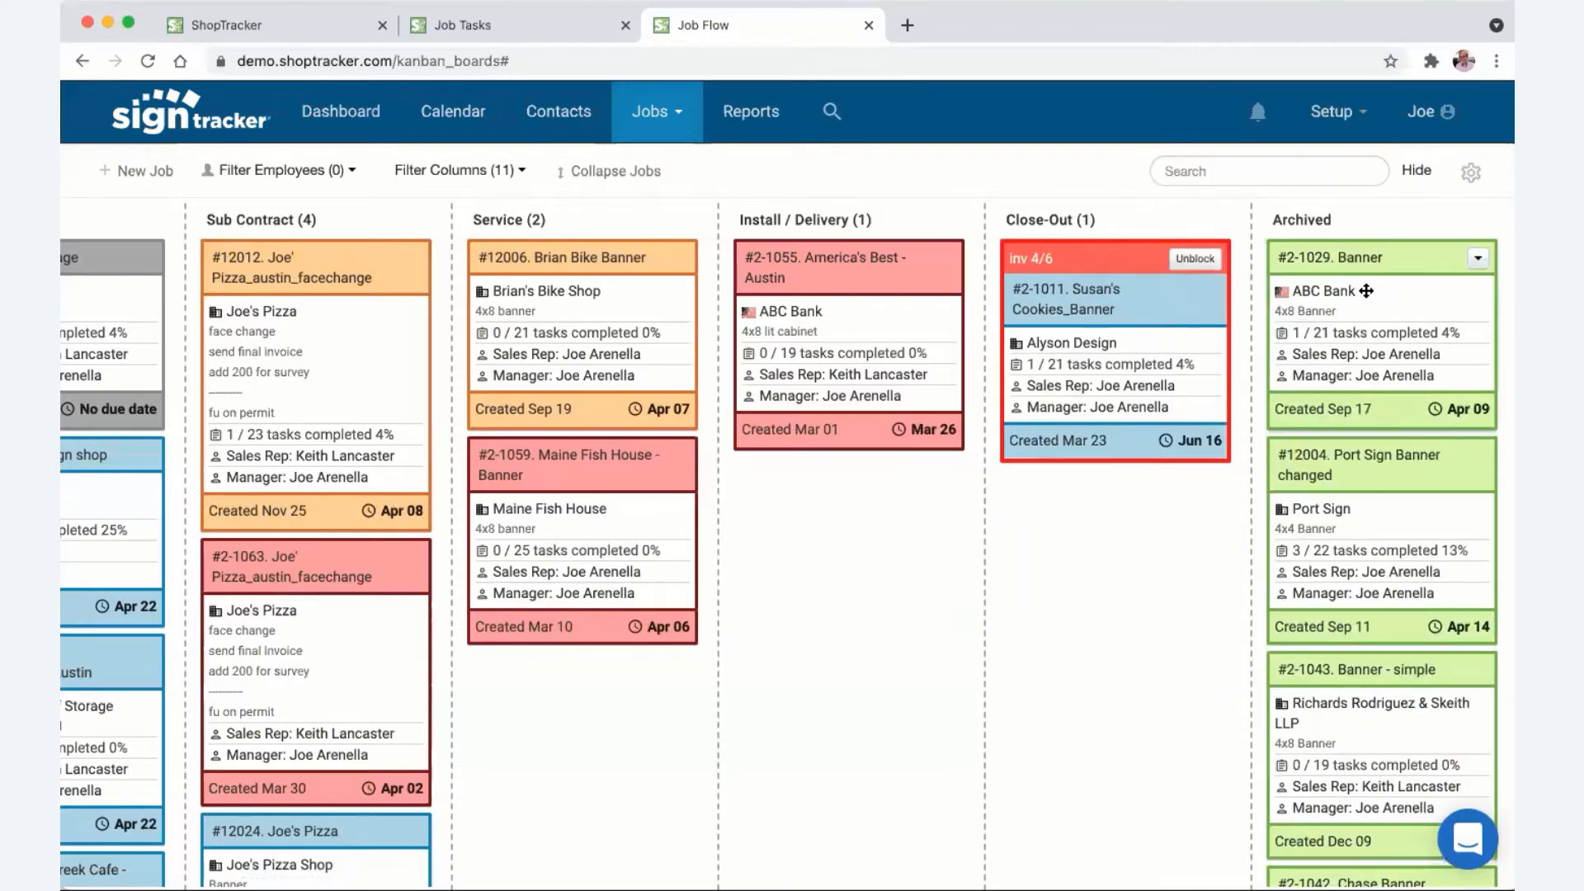
pyautogui.scroll(-10, 1415, 421)
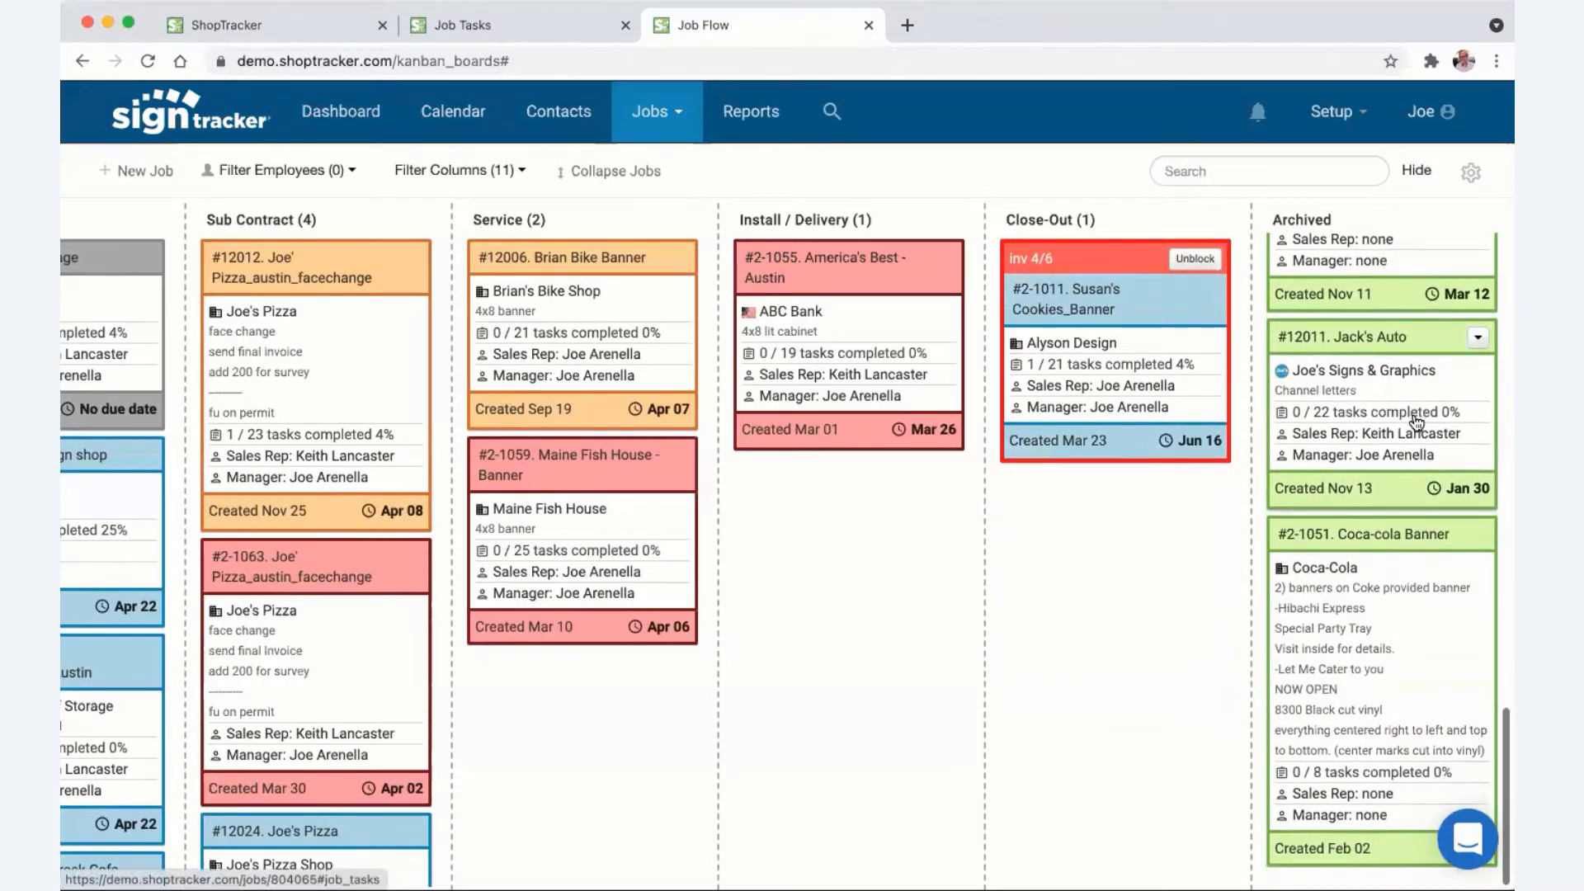
pyautogui.scroll(10, 1416, 421)
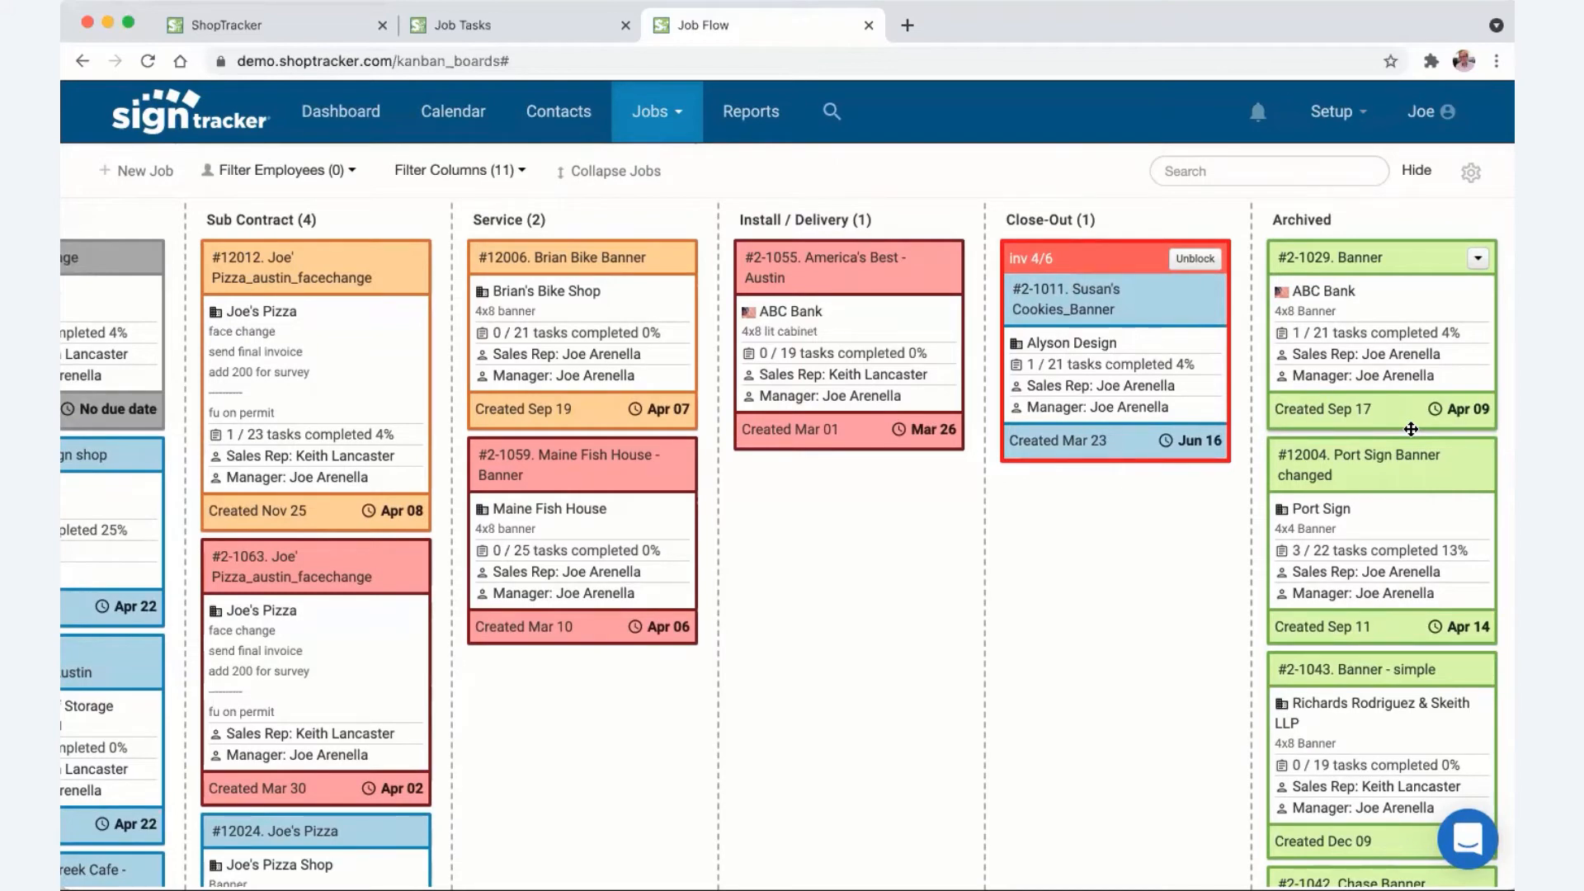
pyautogui.moveTo(1346, 280); pyautogui.dragTo(1156, 351)
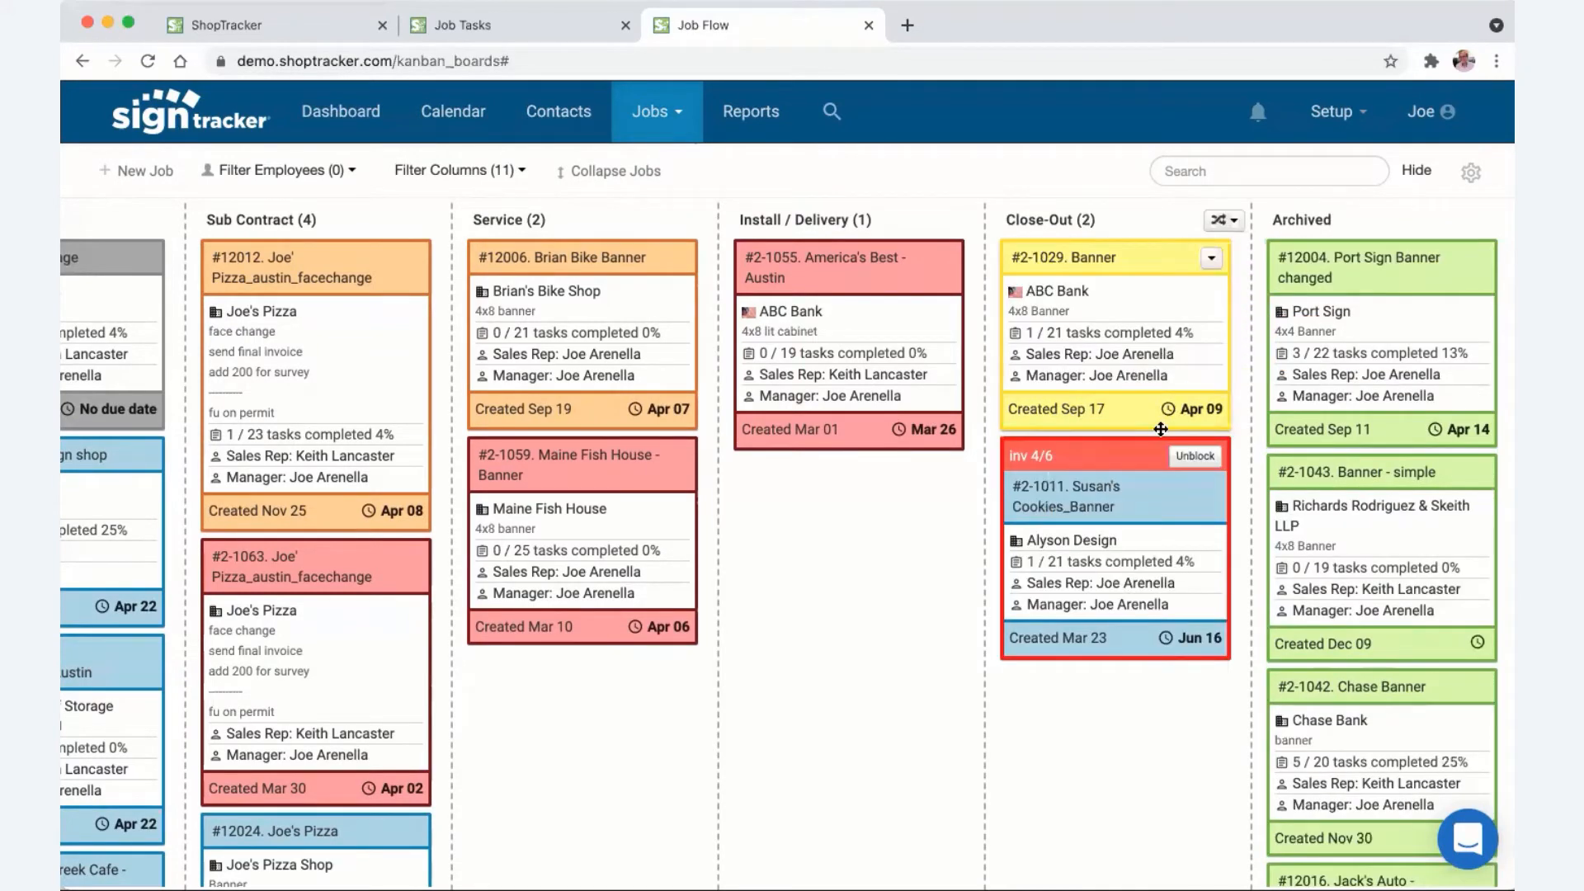
# - Review the board's Filter Columns and employee filter options, leaving all 11 stage columns shown
pyautogui.hscroll(-2, 1147, 427)
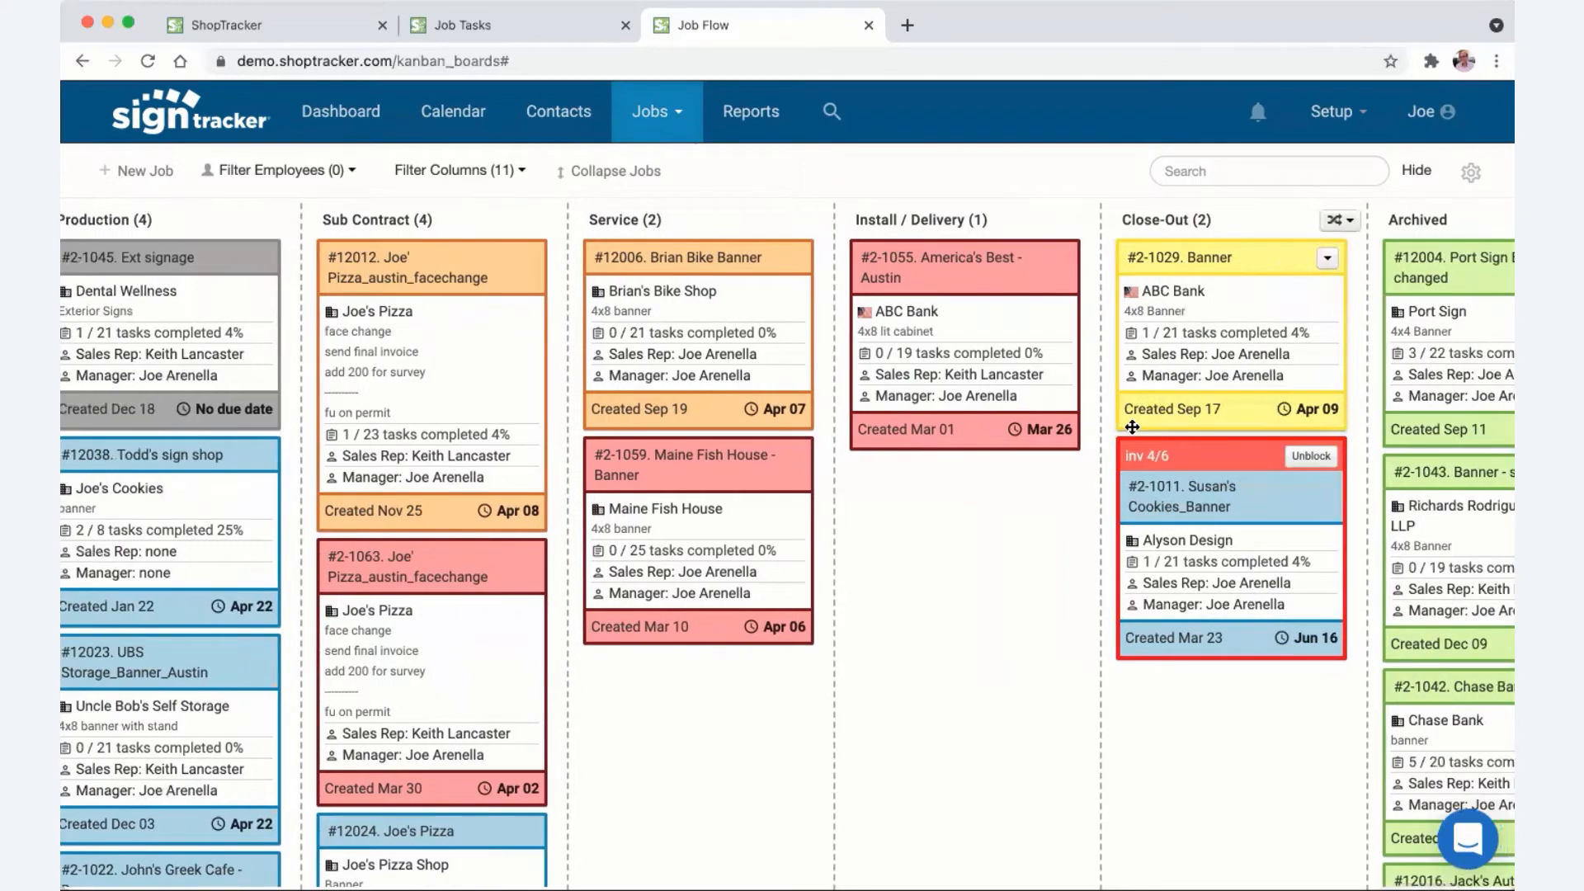
pyautogui.hscroll(-15, 1132, 426)
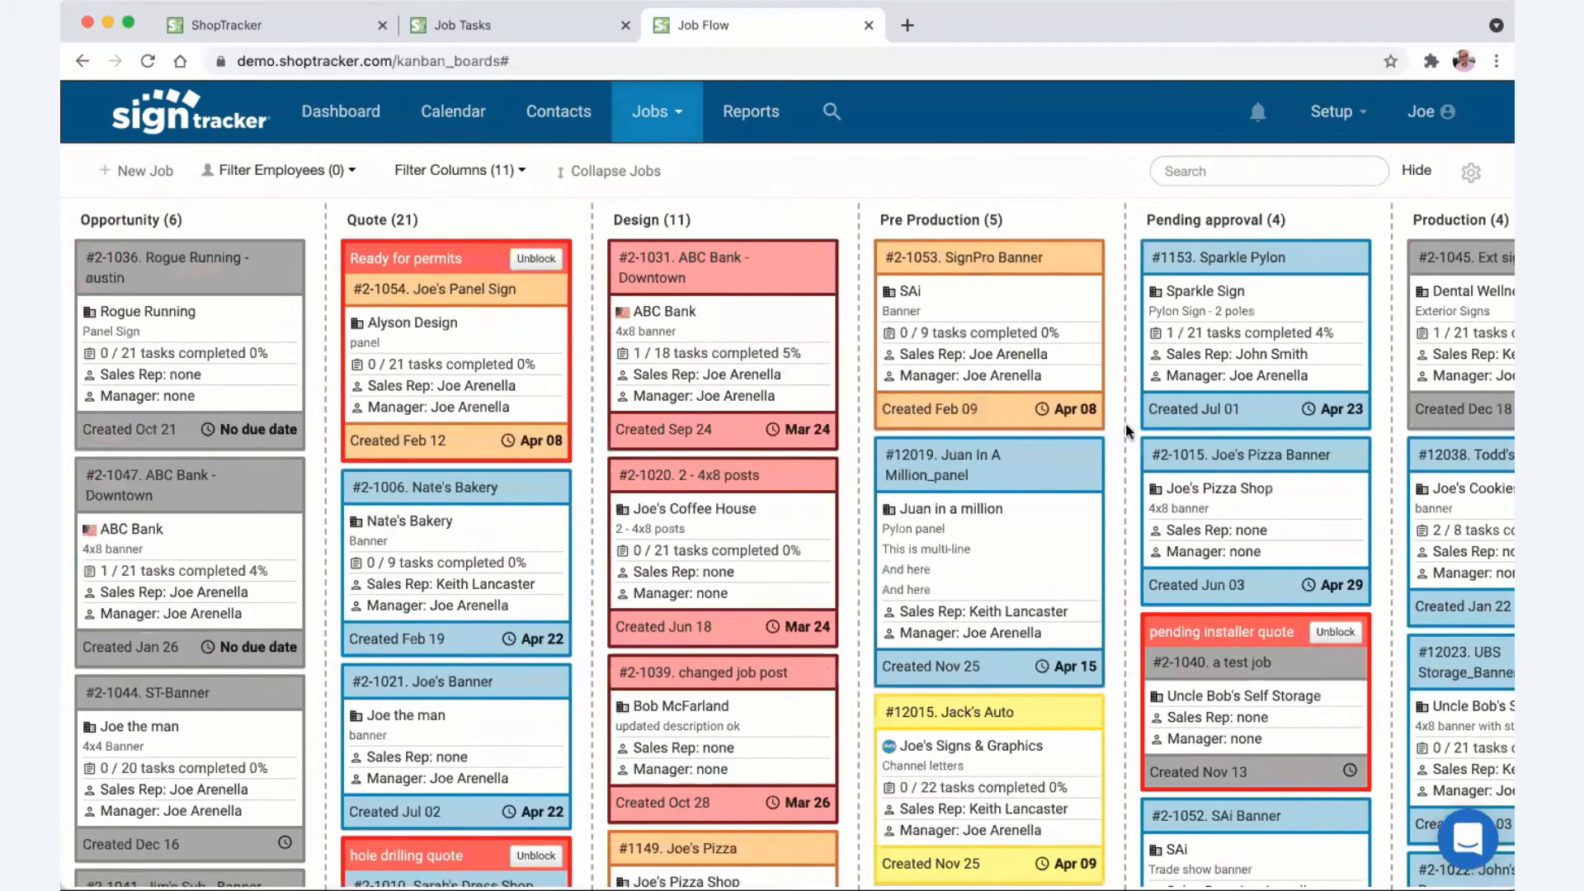
pyautogui.click(521, 172)
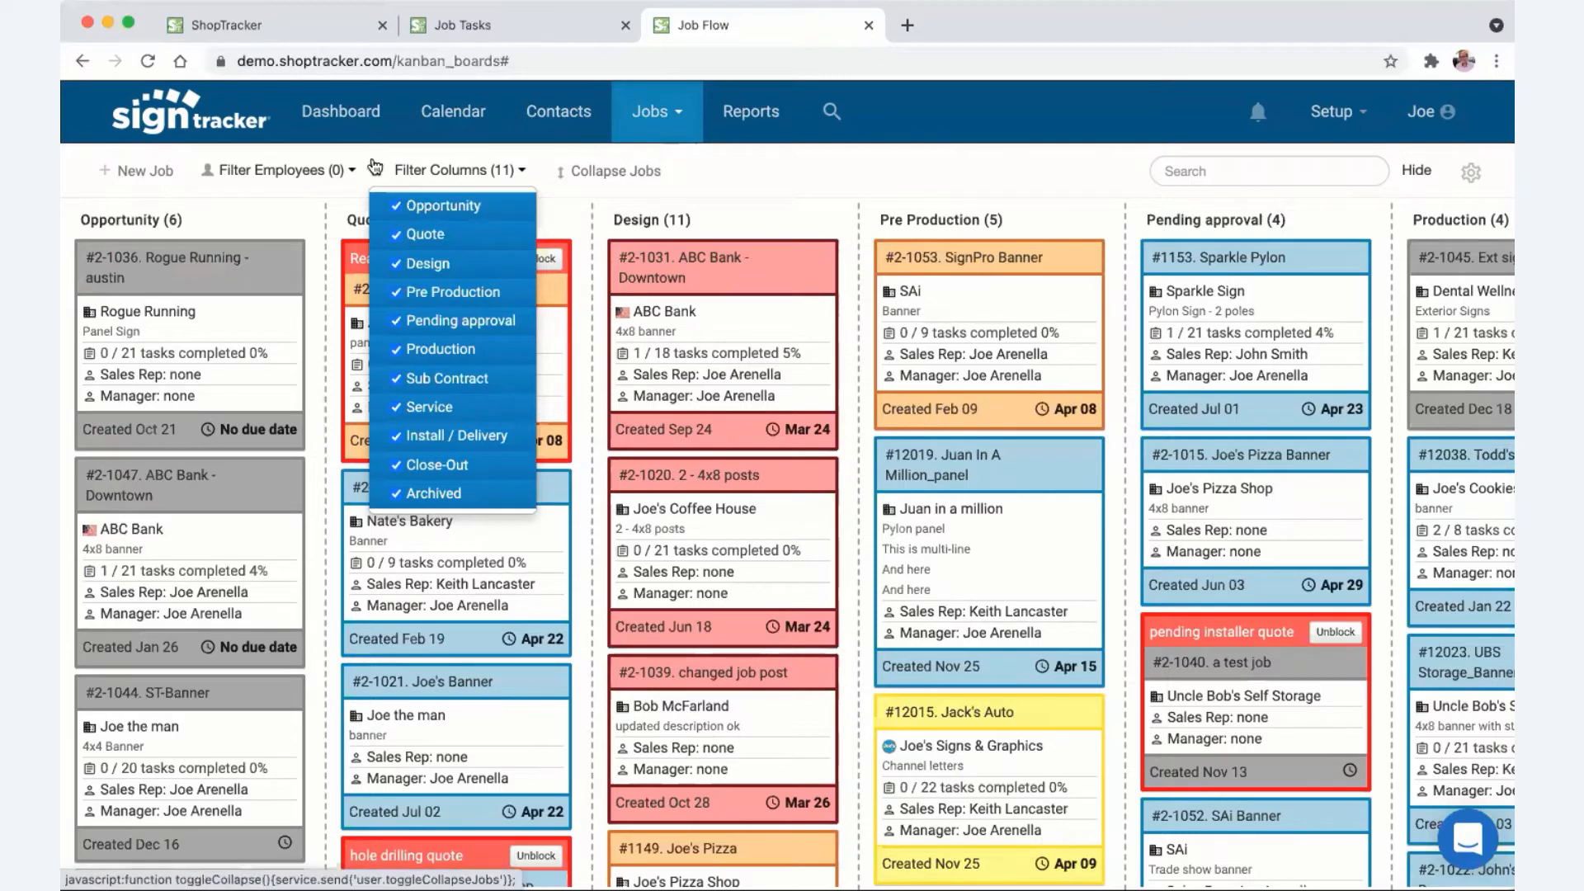
pyautogui.click(316, 171)
pyautogui.click(749, 176)
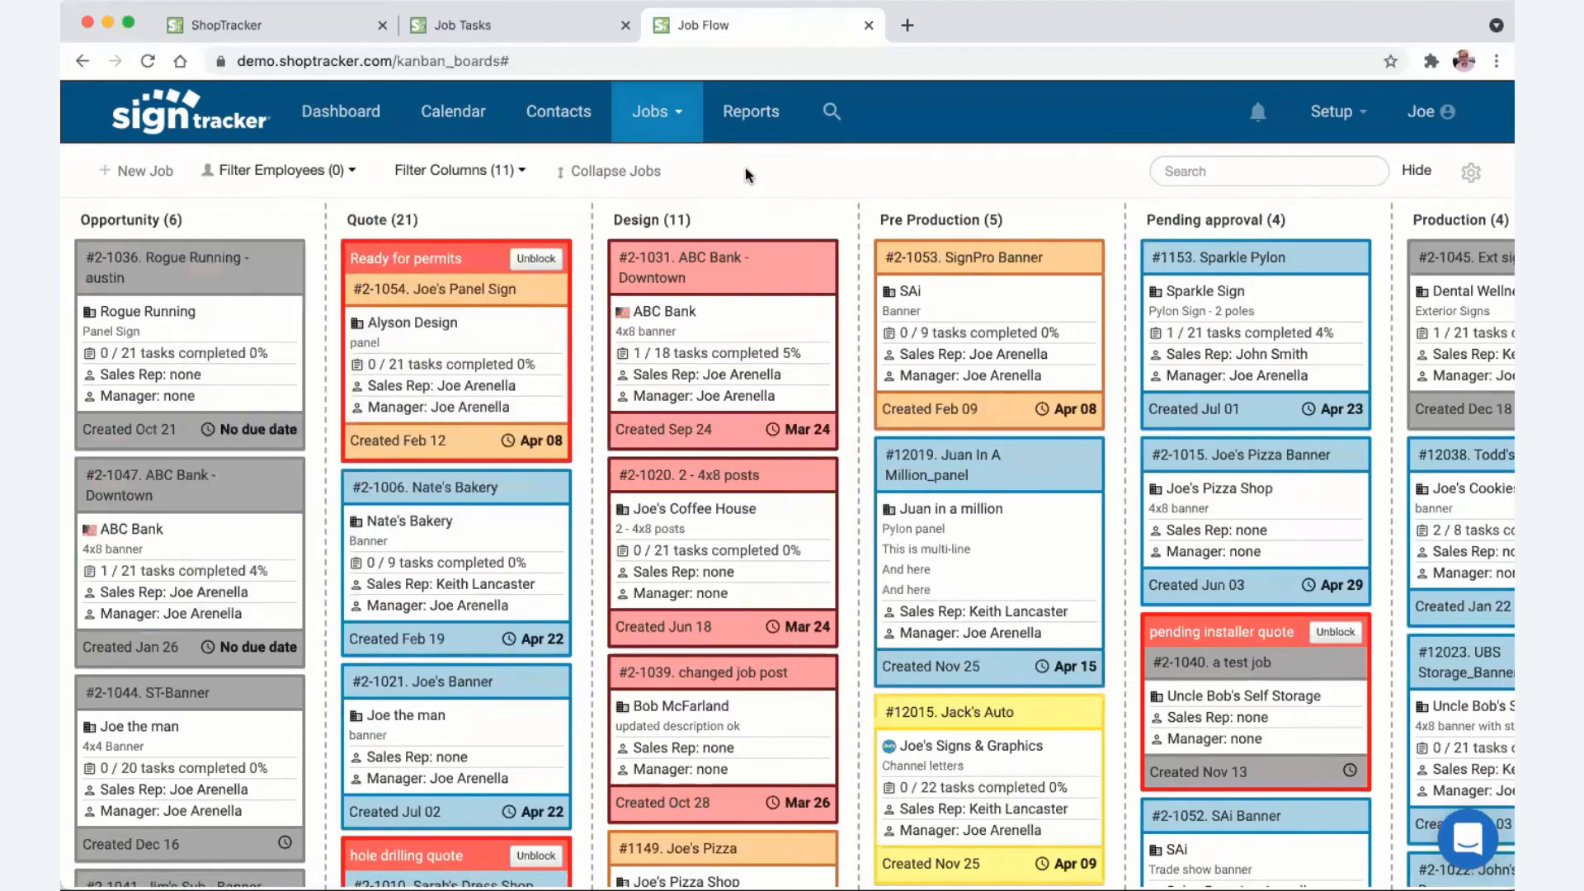
pyautogui.click(1208, 178)
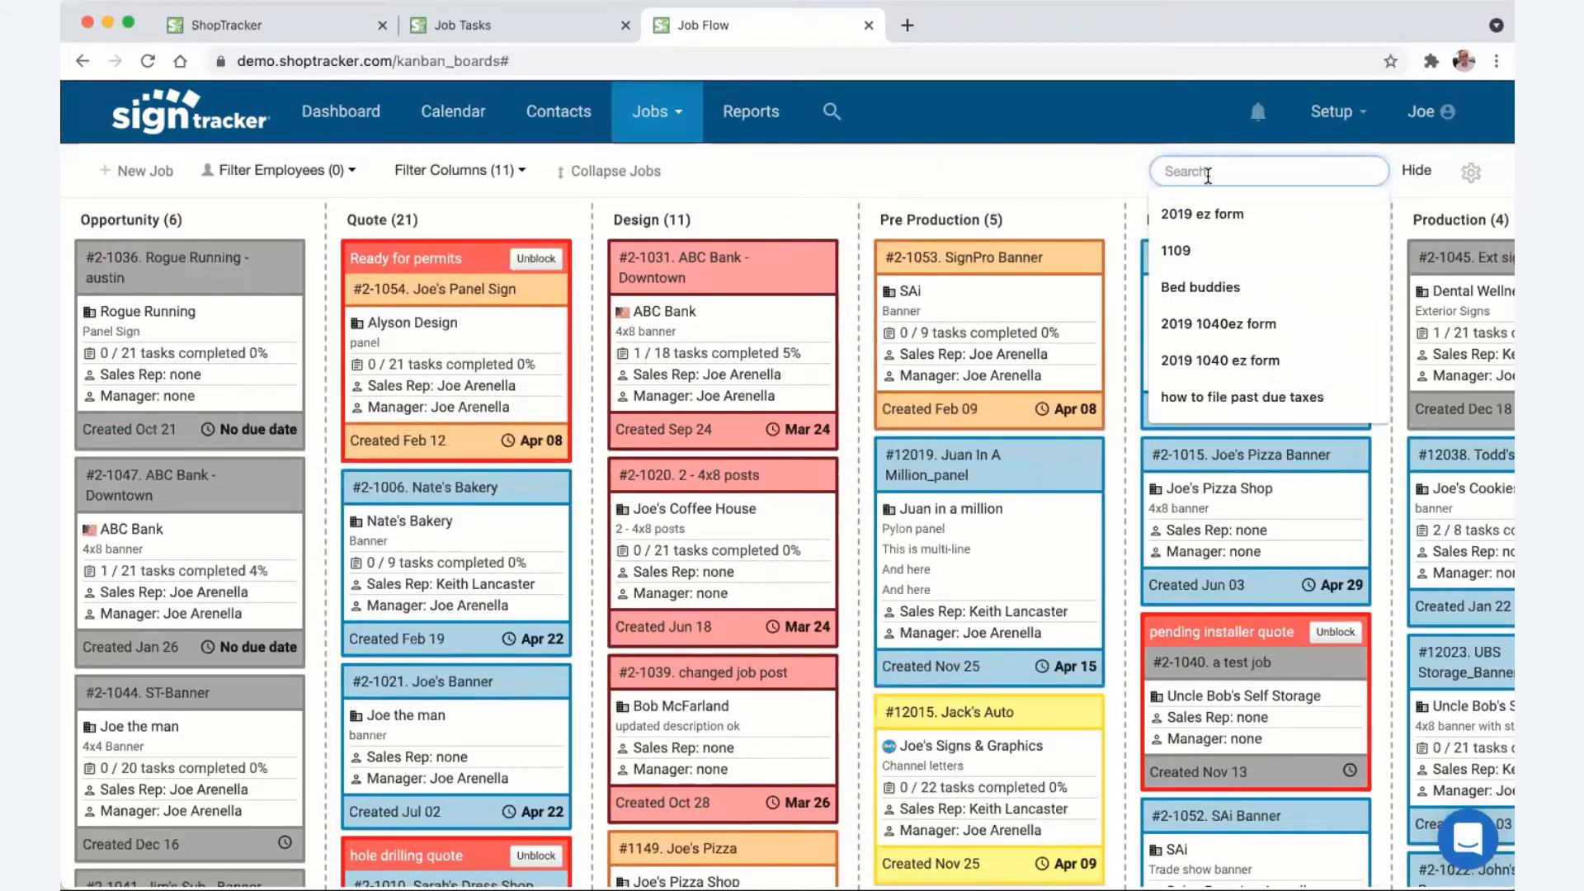
pyautogui.write('12019')
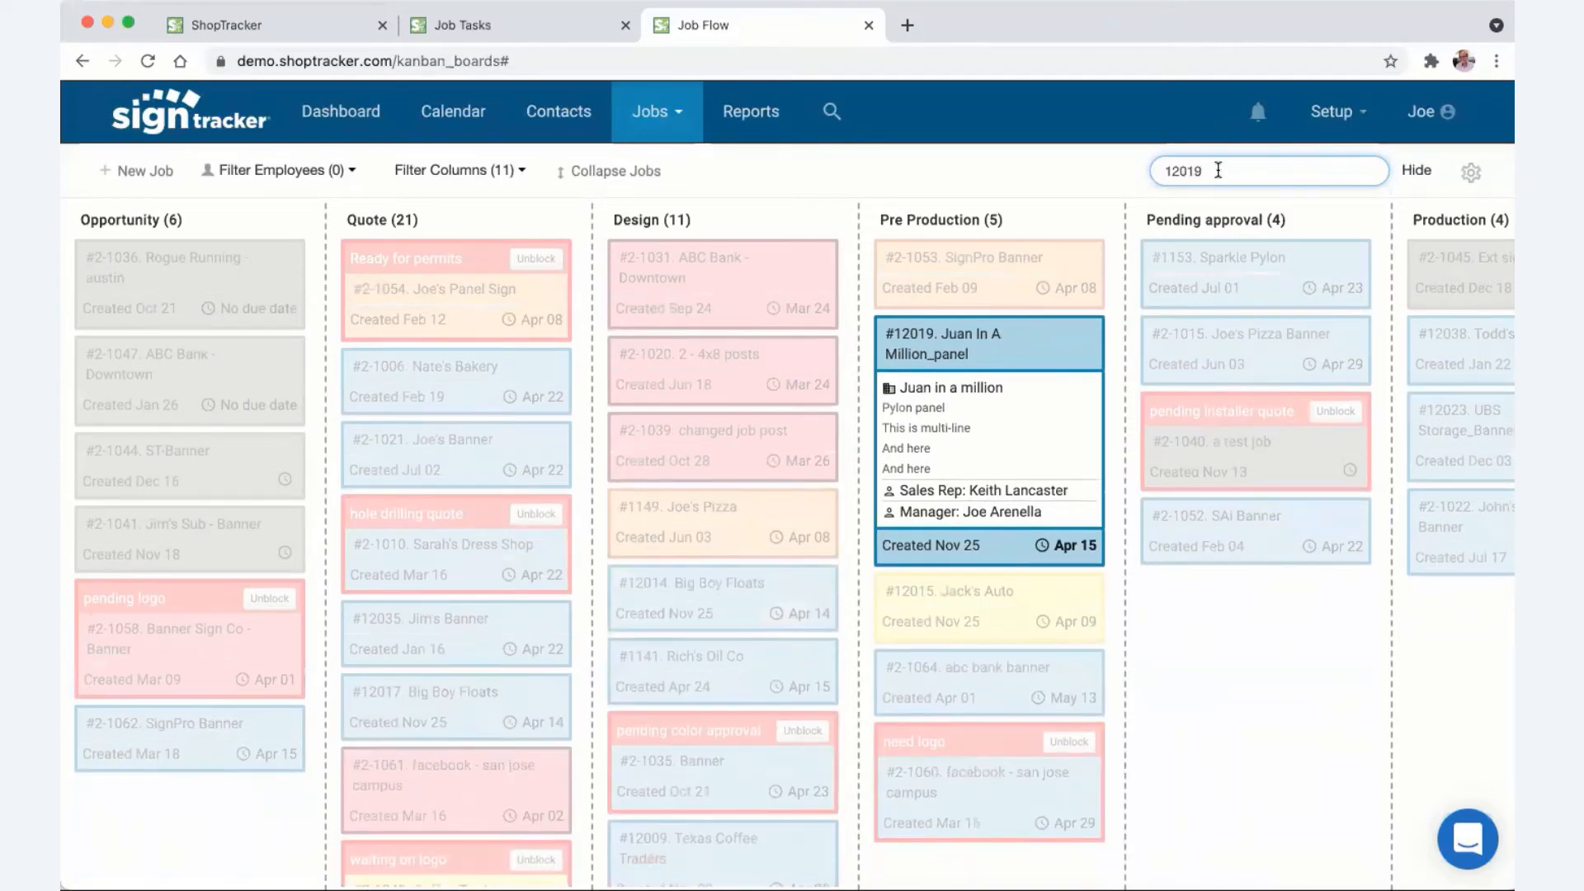
pyautogui.moveTo(1218, 171); pyautogui.dragTo(1159, 171)
pyautogui.press('BackSpace')
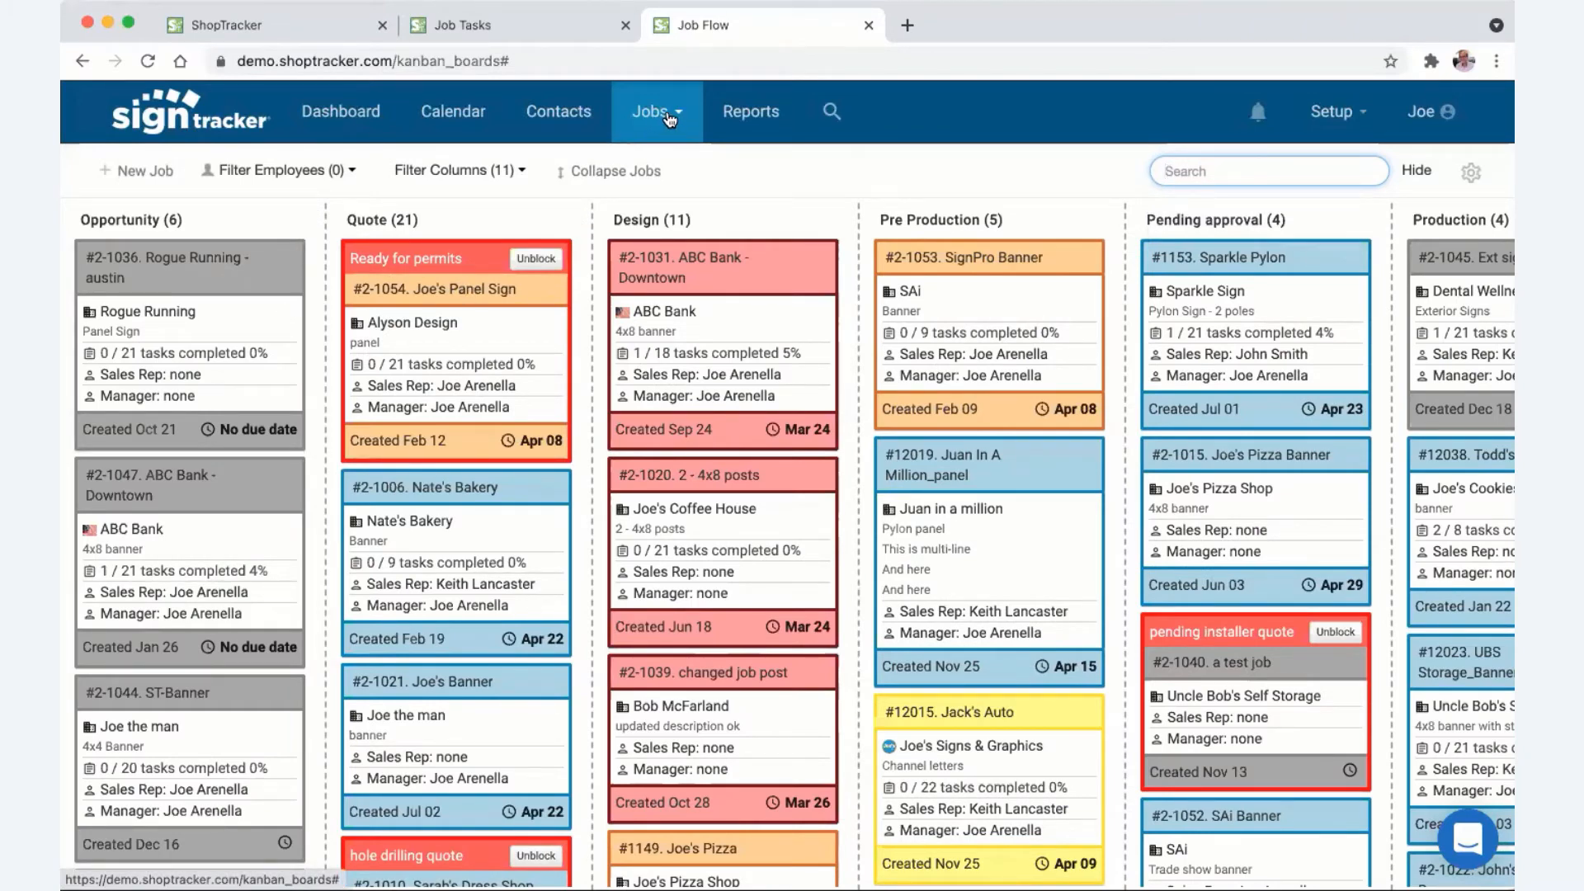
pyautogui.click(670, 115)
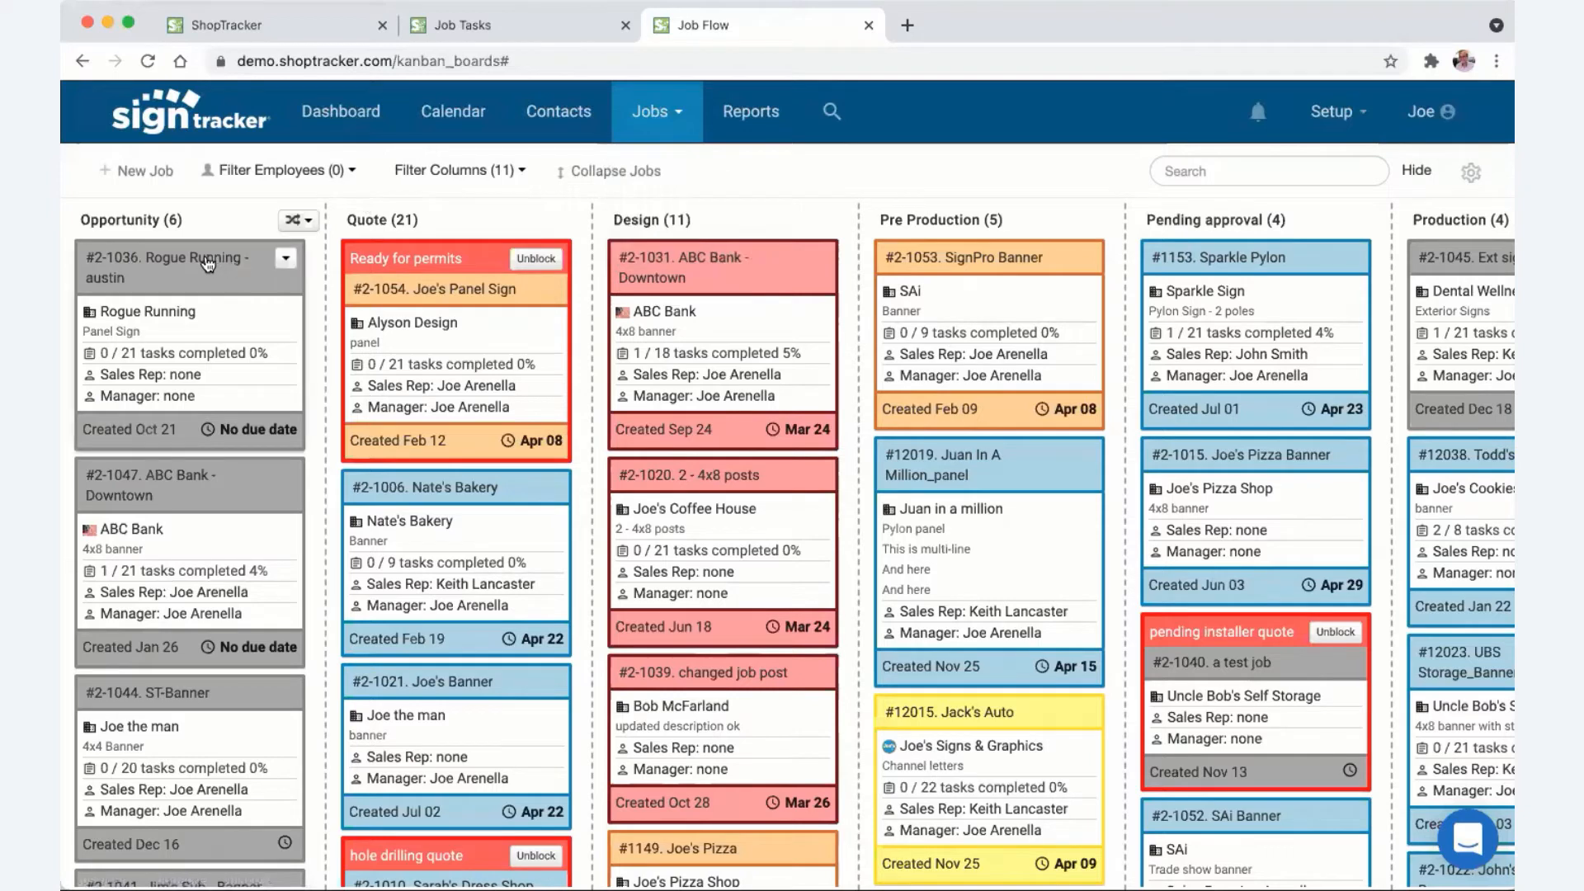
pyautogui.click(207, 260)
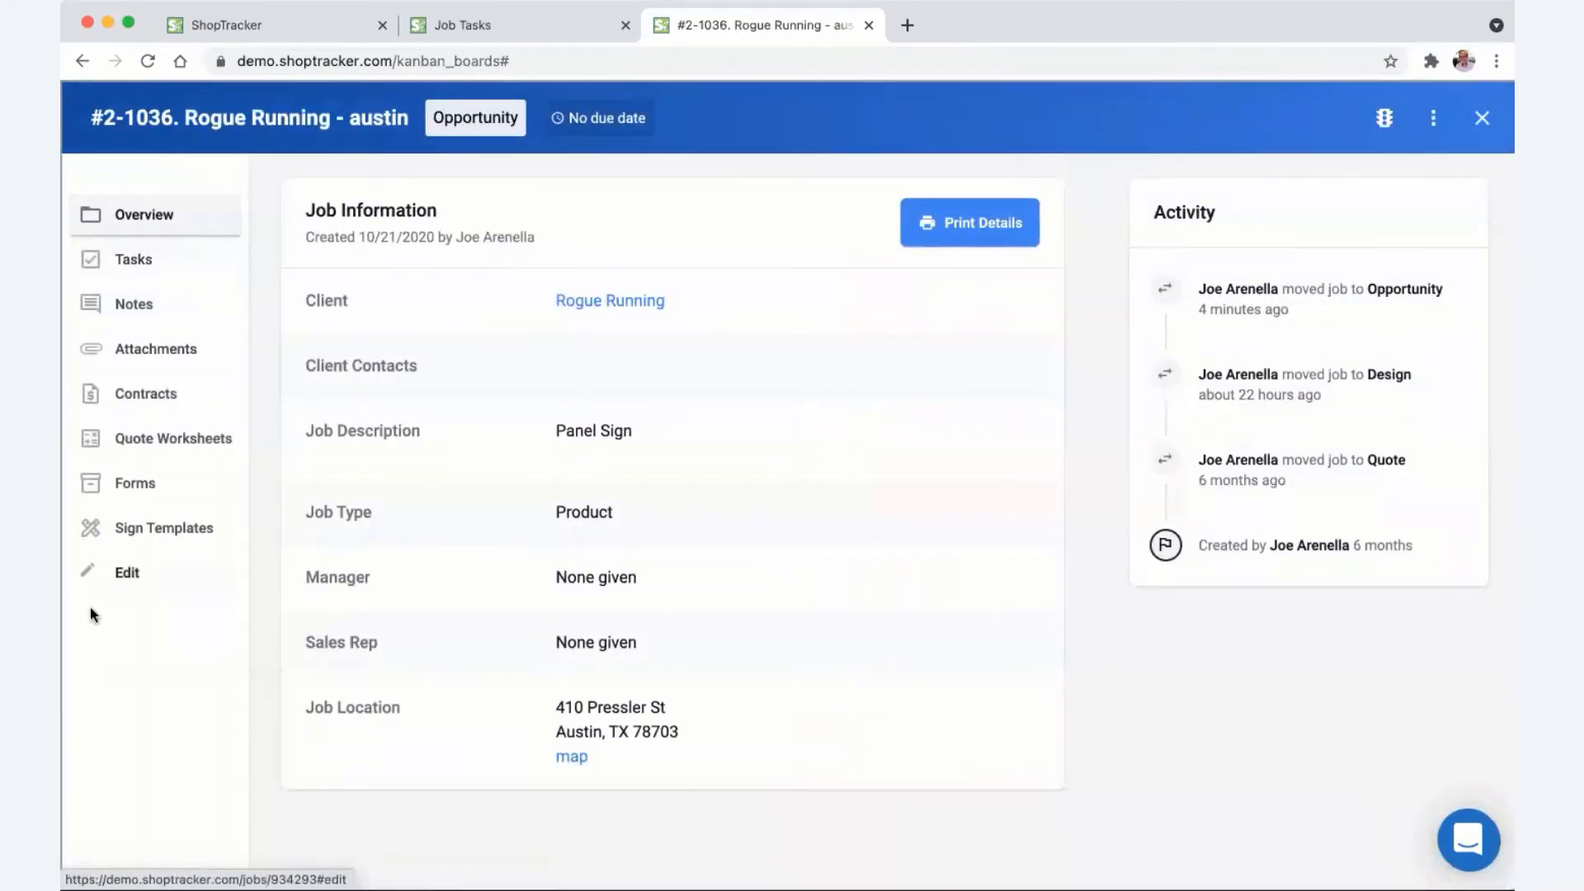
pyautogui.click(115, 575)
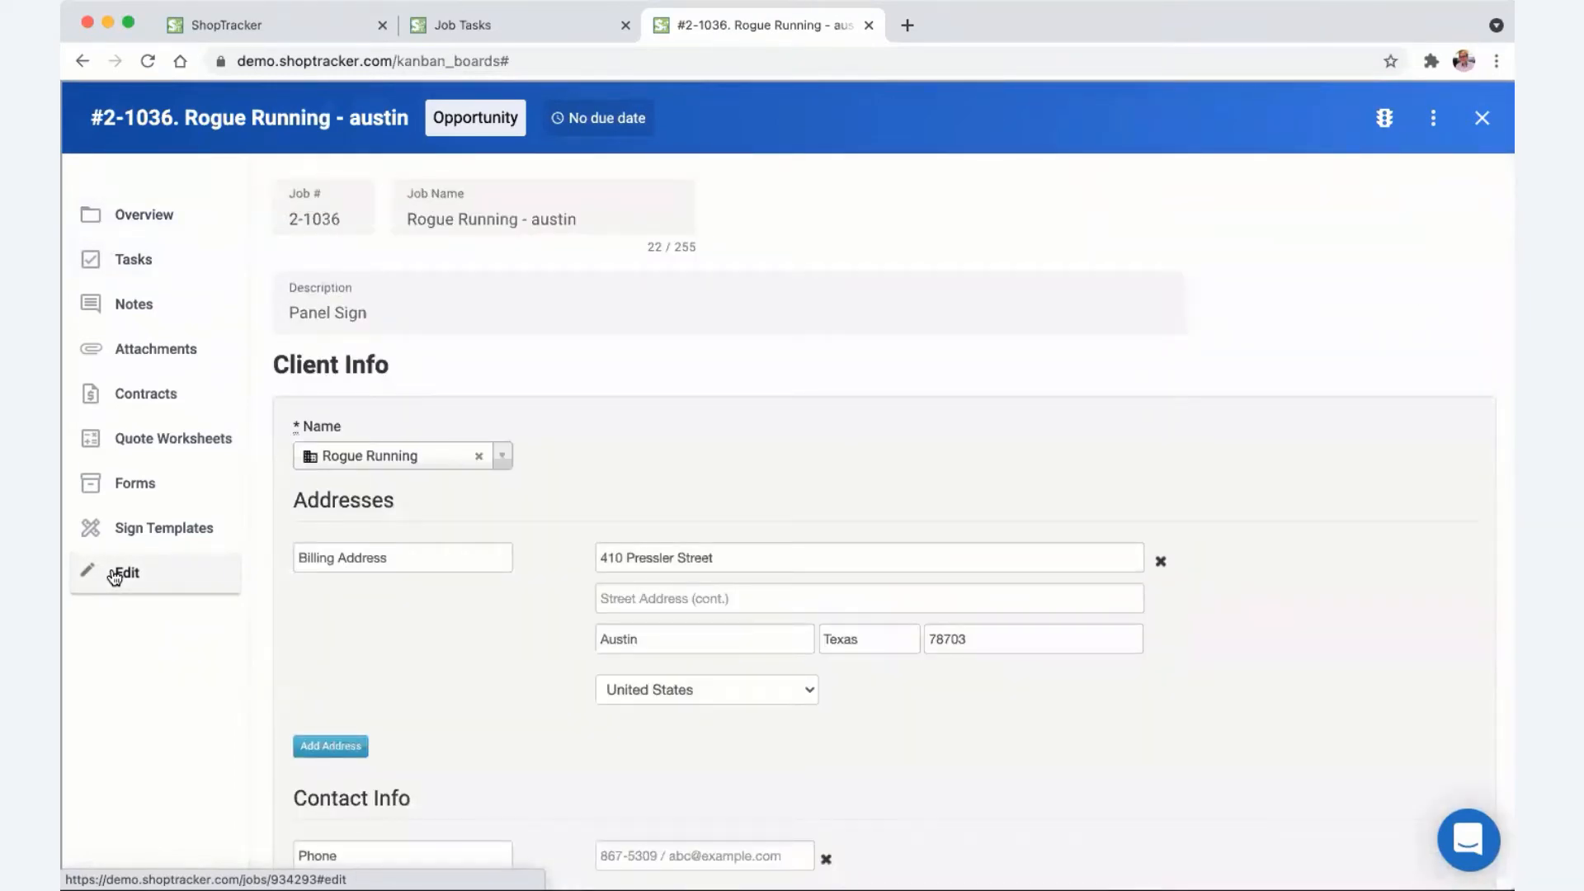
pyautogui.scroll(-1, 515, 511)
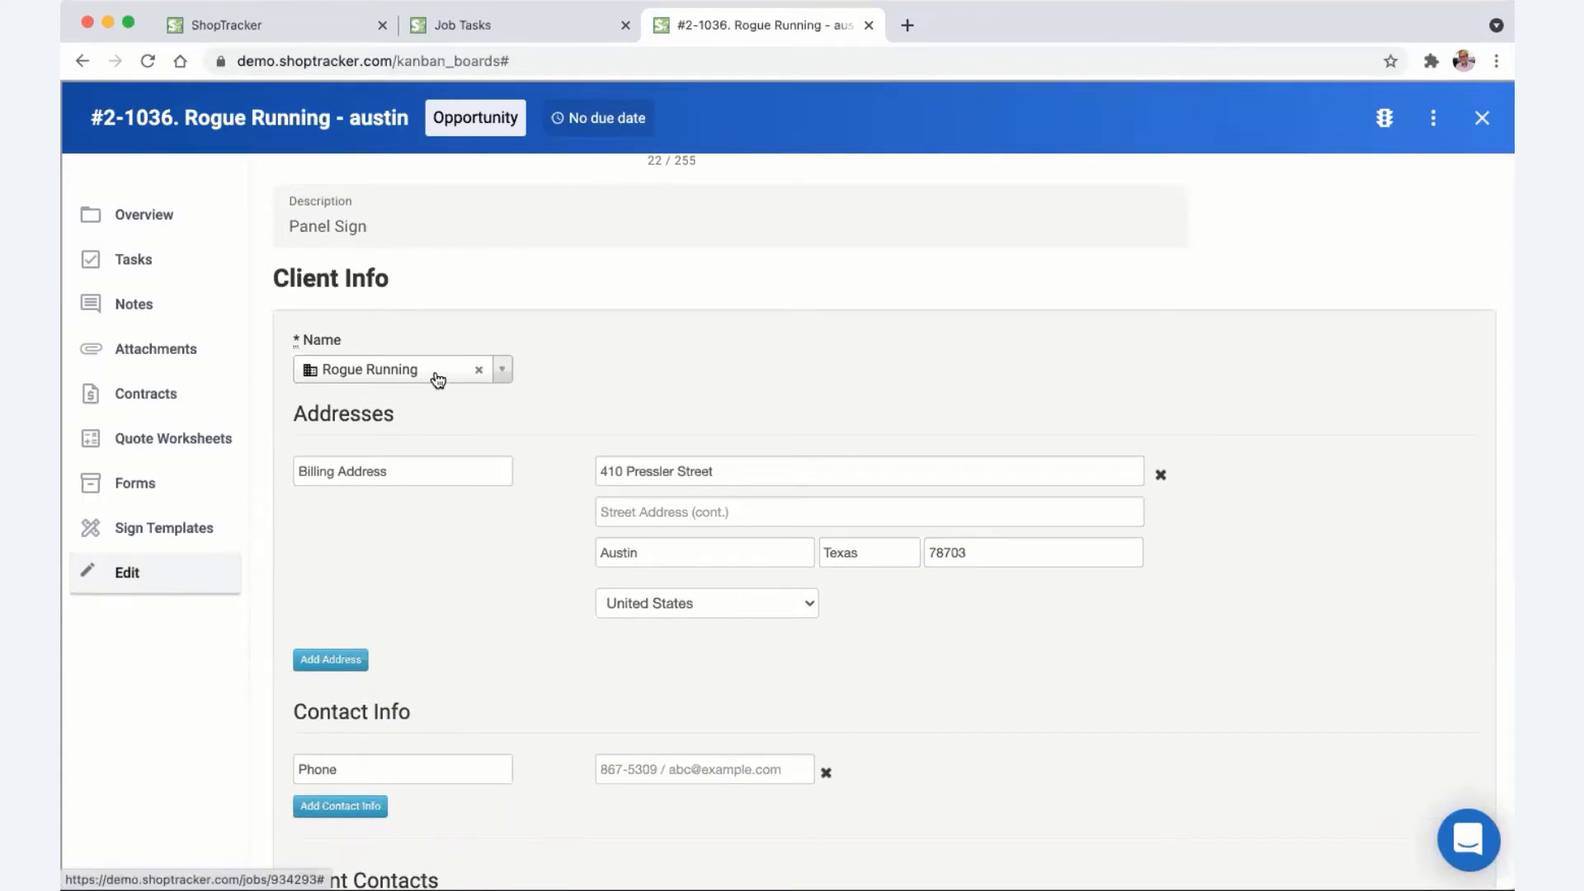
pyautogui.click(437, 382)
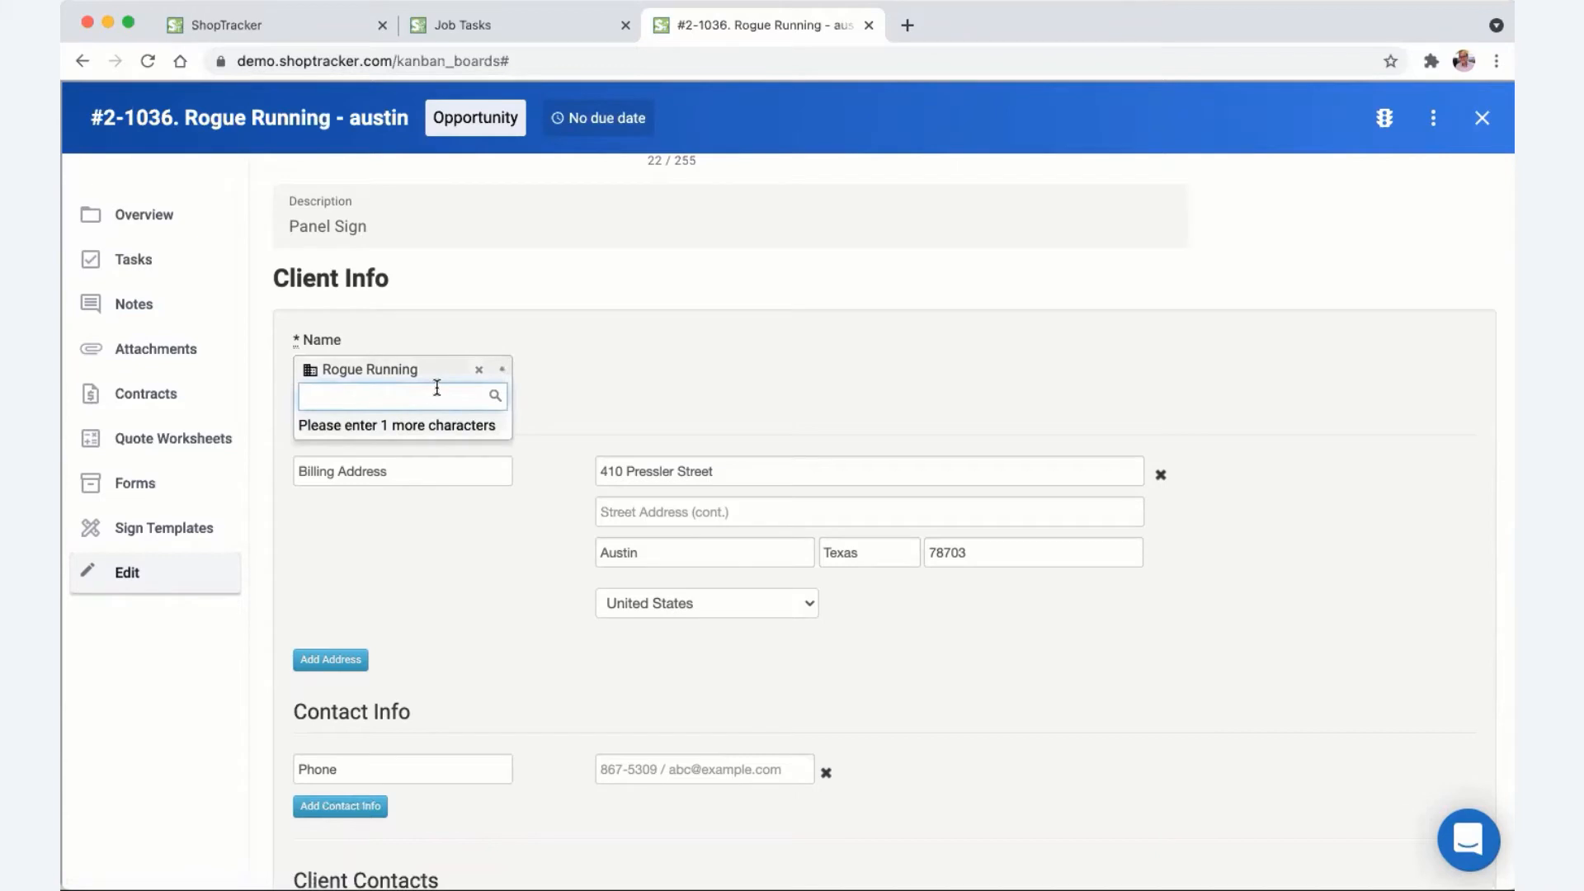
pyautogui.write('Ro')
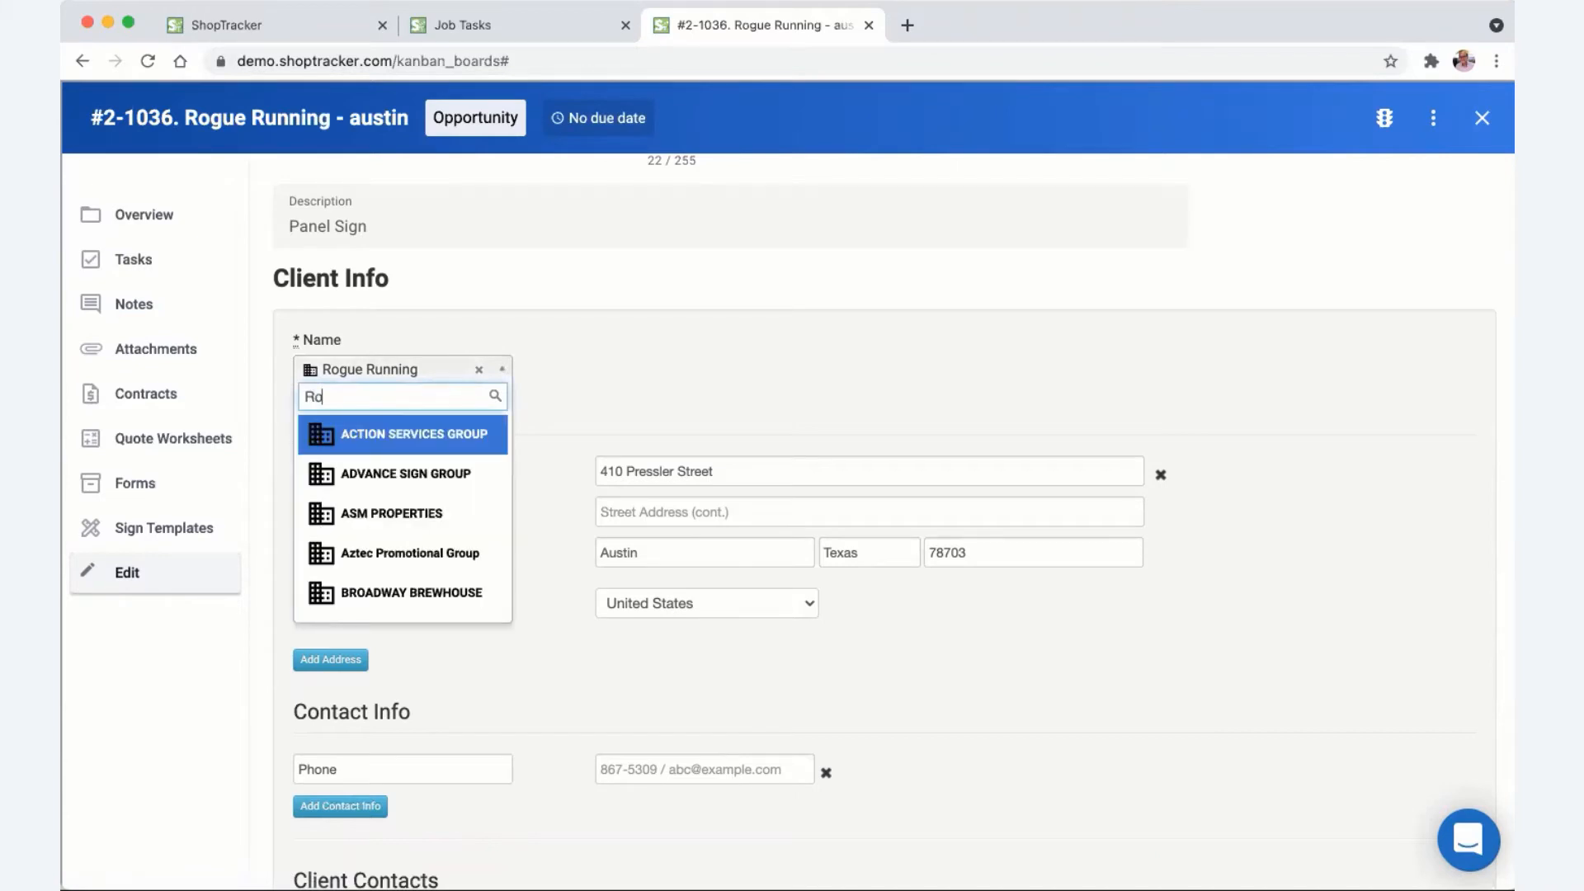
pyautogui.write('gu')
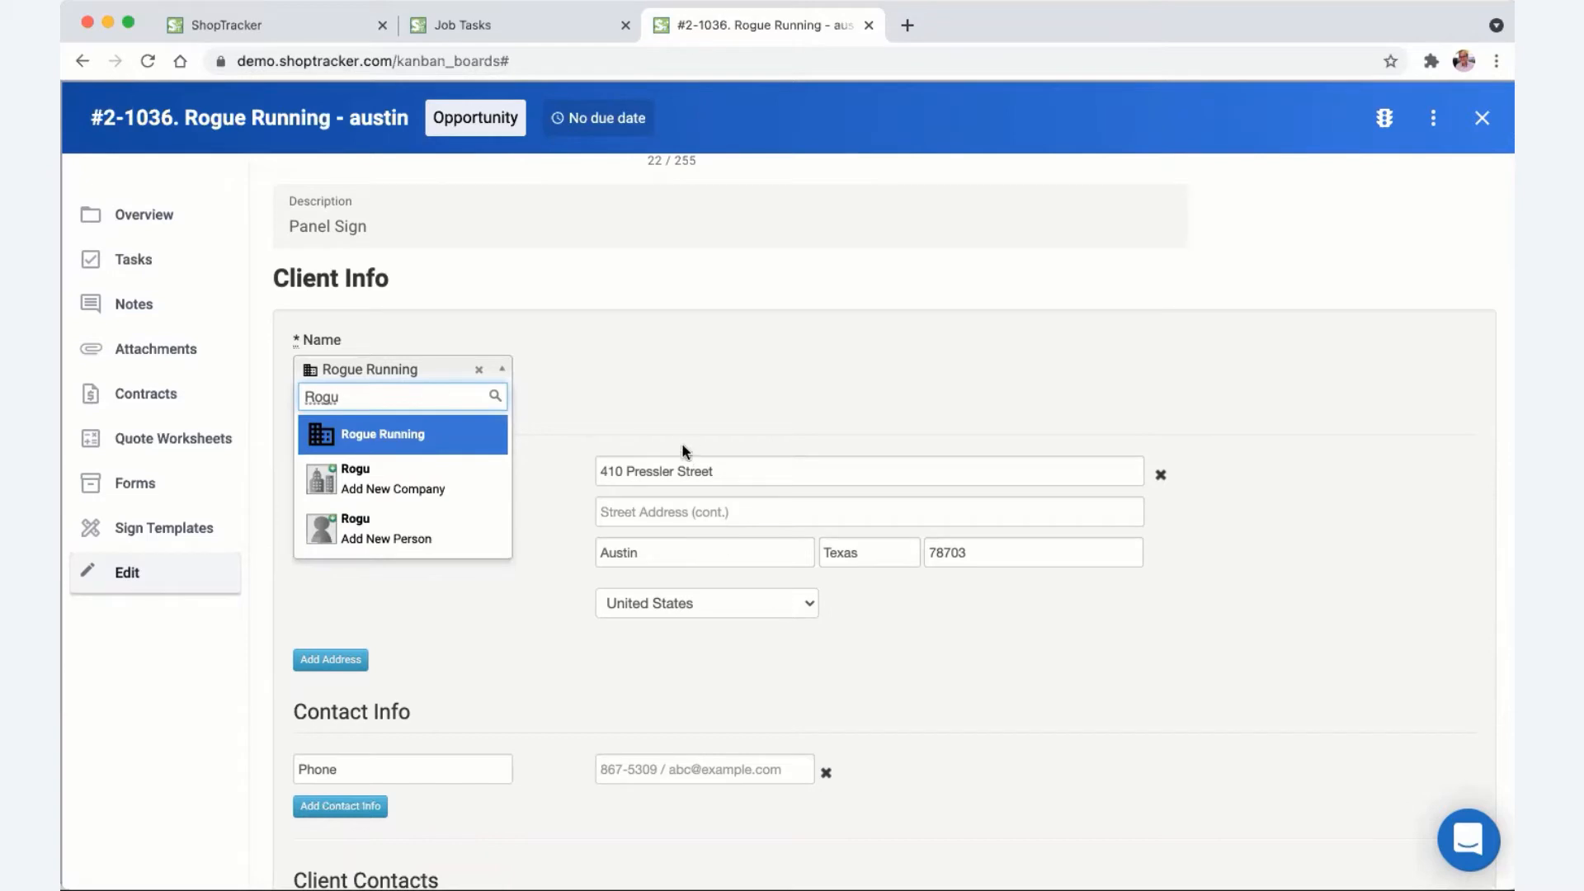
pyautogui.click(652, 402)
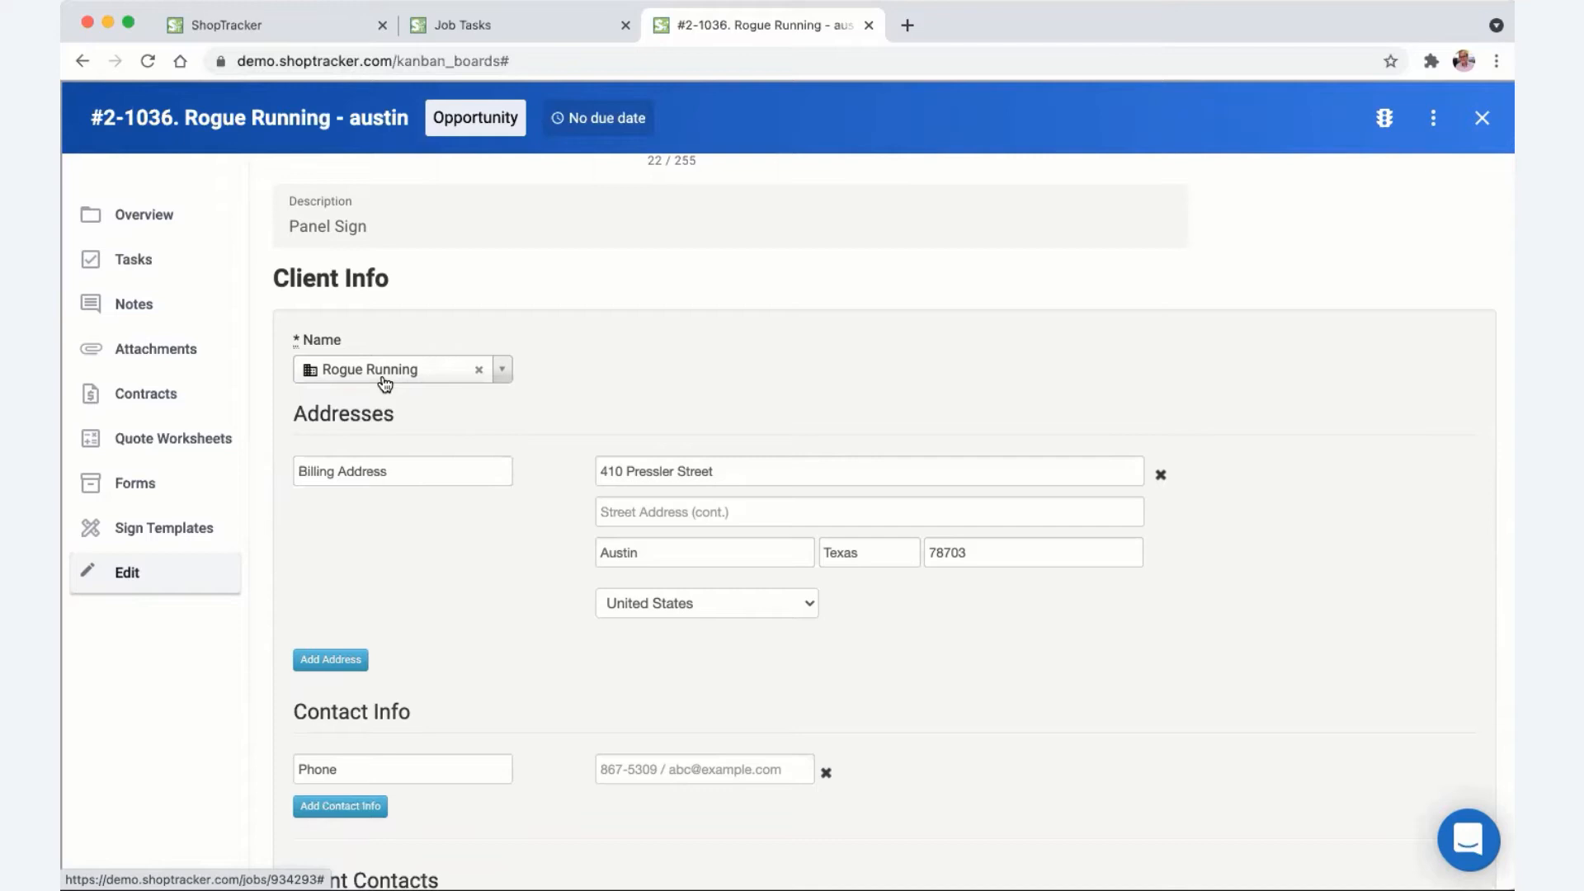
pyautogui.scroll(-6, 594, 445)
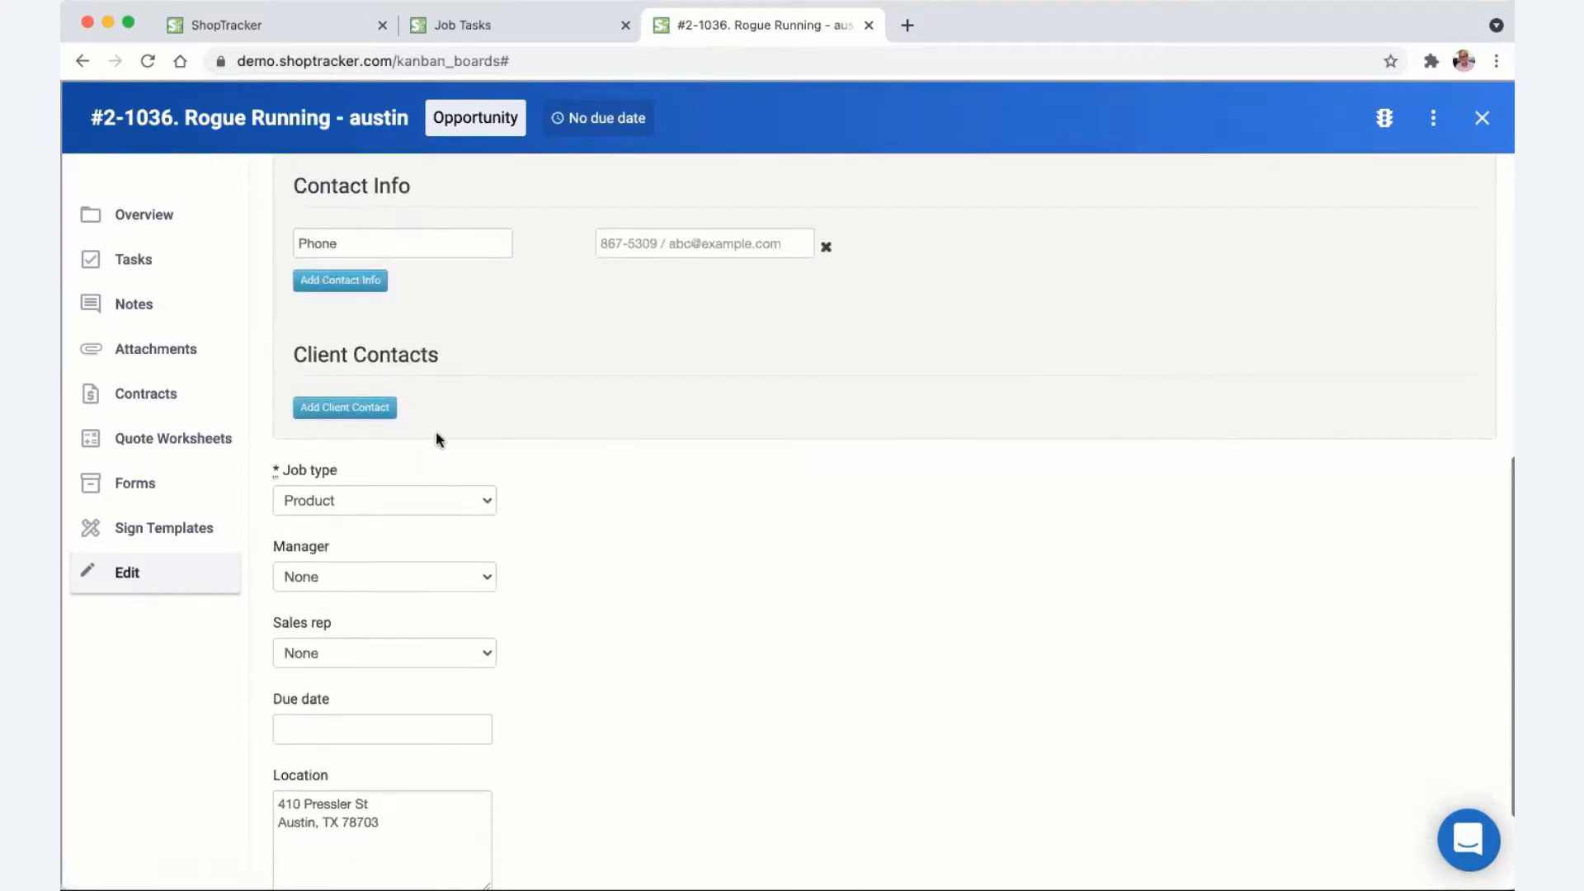
# - Add a new client contact with their name and a 'cell' contact method with their phone number
pyautogui.click(829, 425)
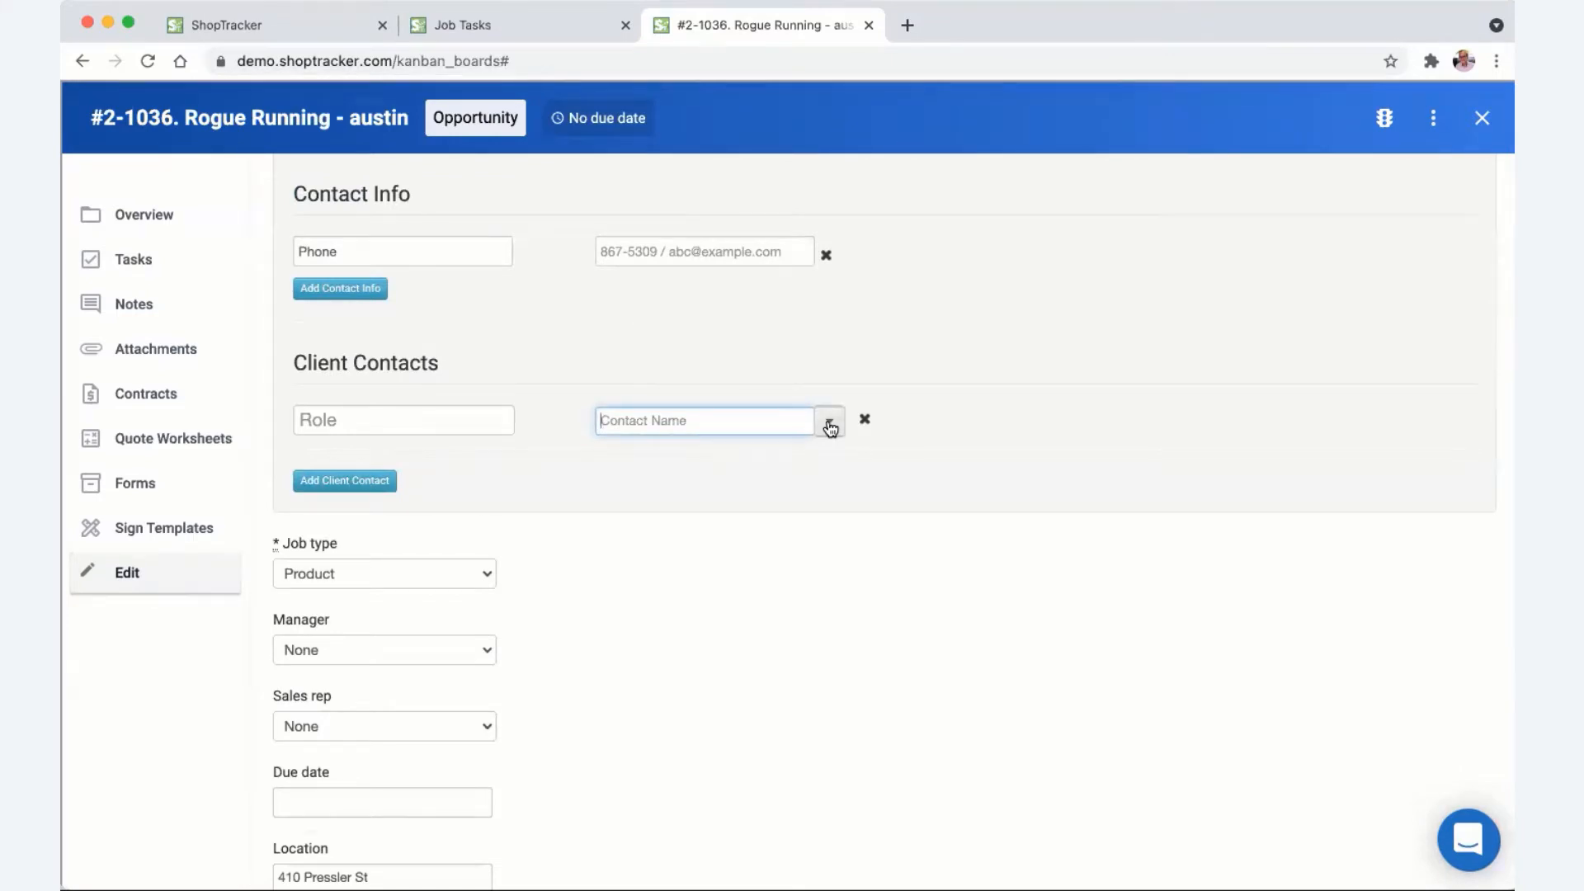
pyautogui.press('Tab')
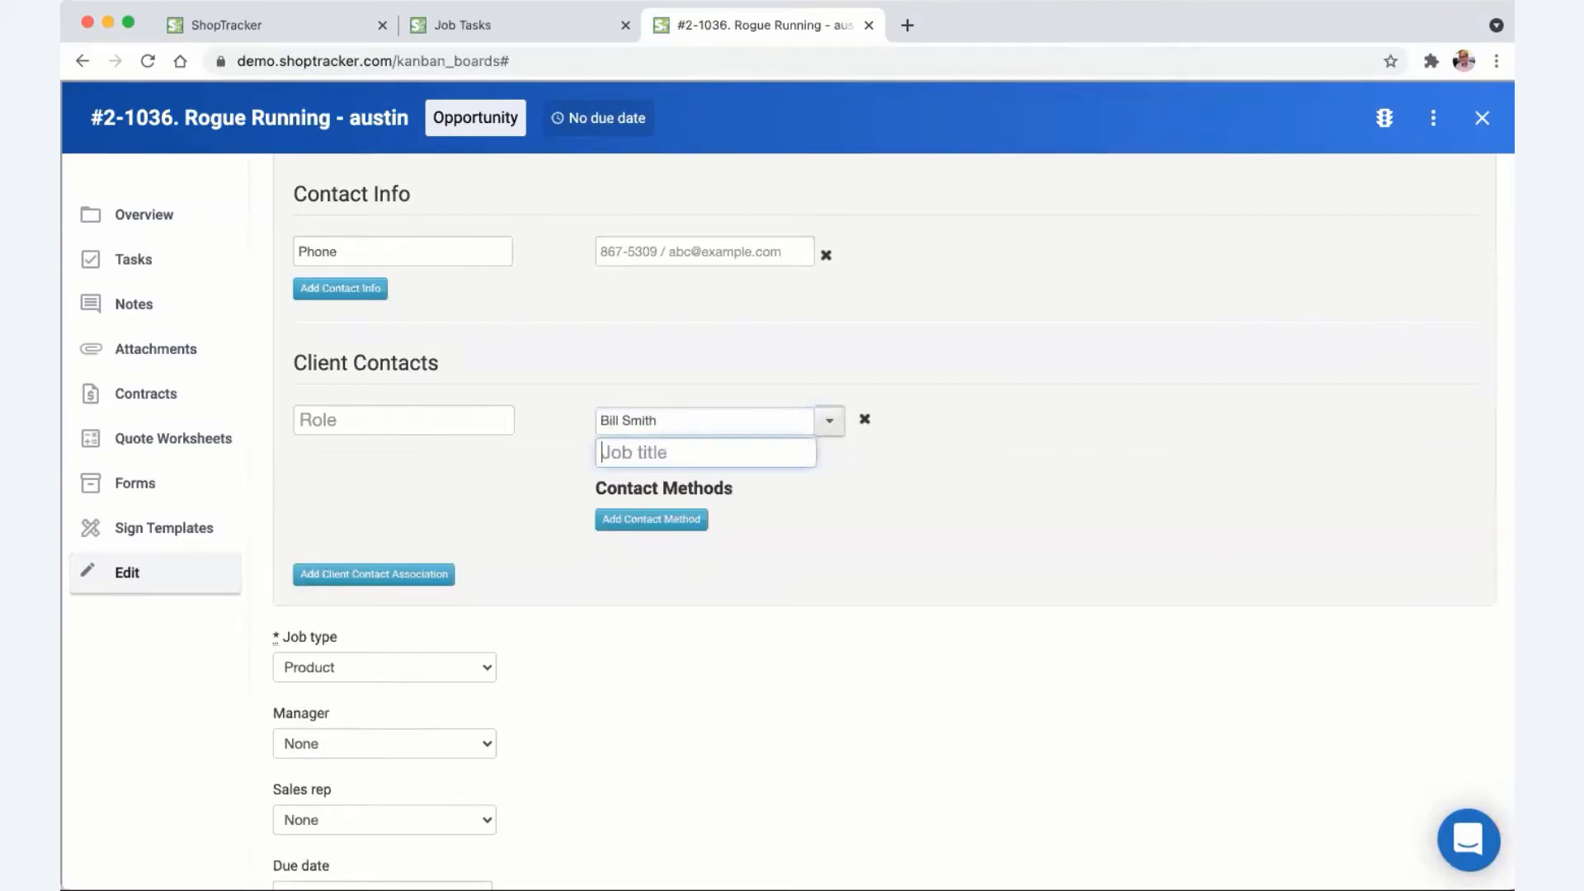
pyautogui.click(690, 521)
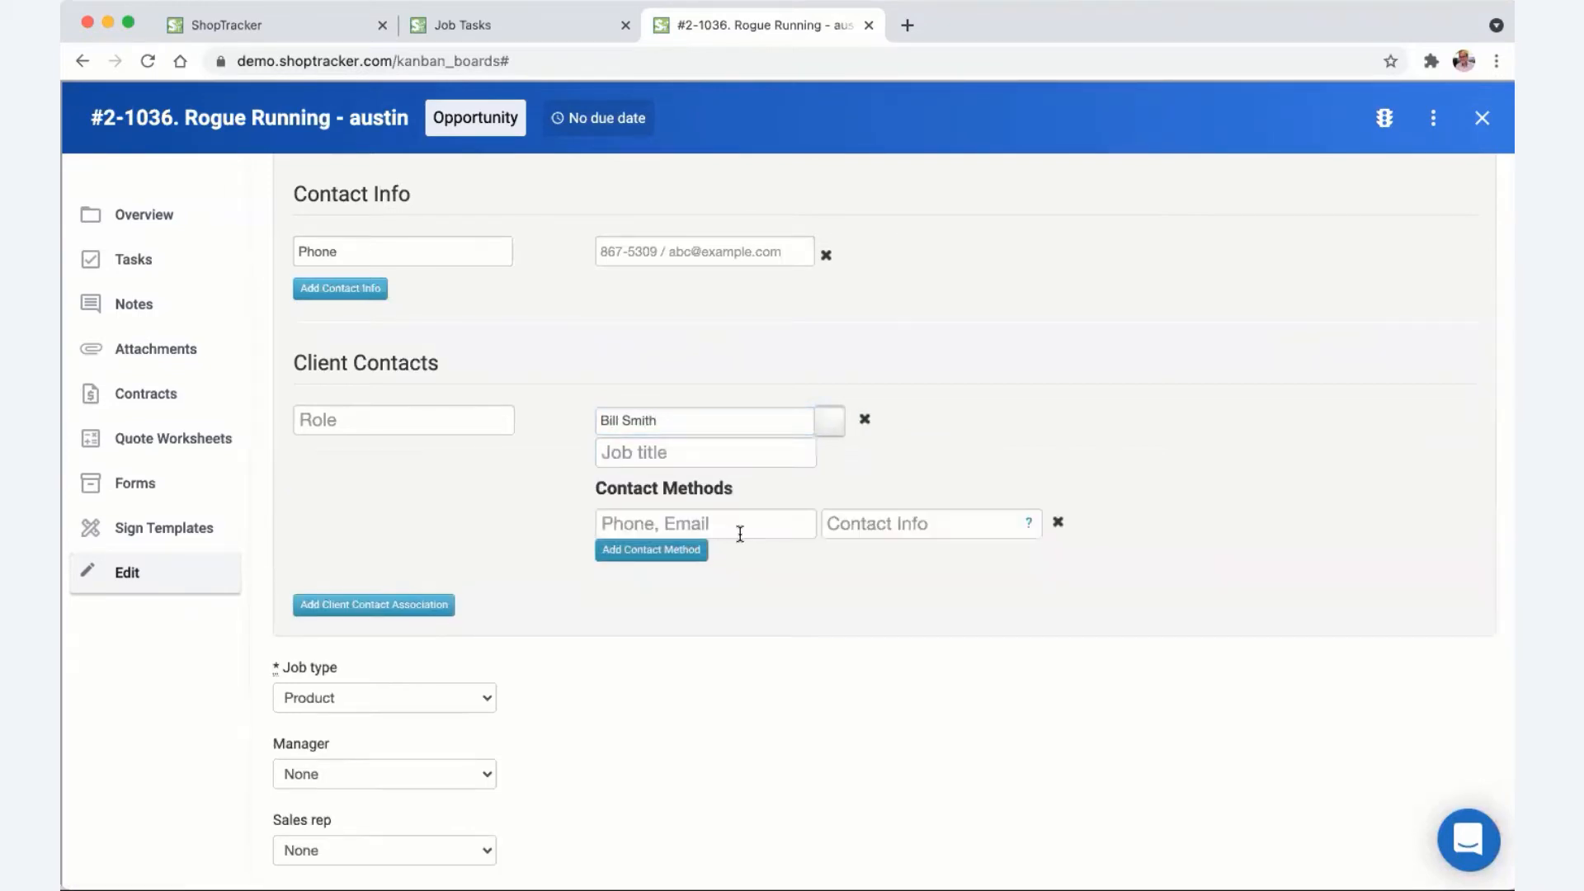
pyautogui.click(706, 522)
pyautogui.write('cell')
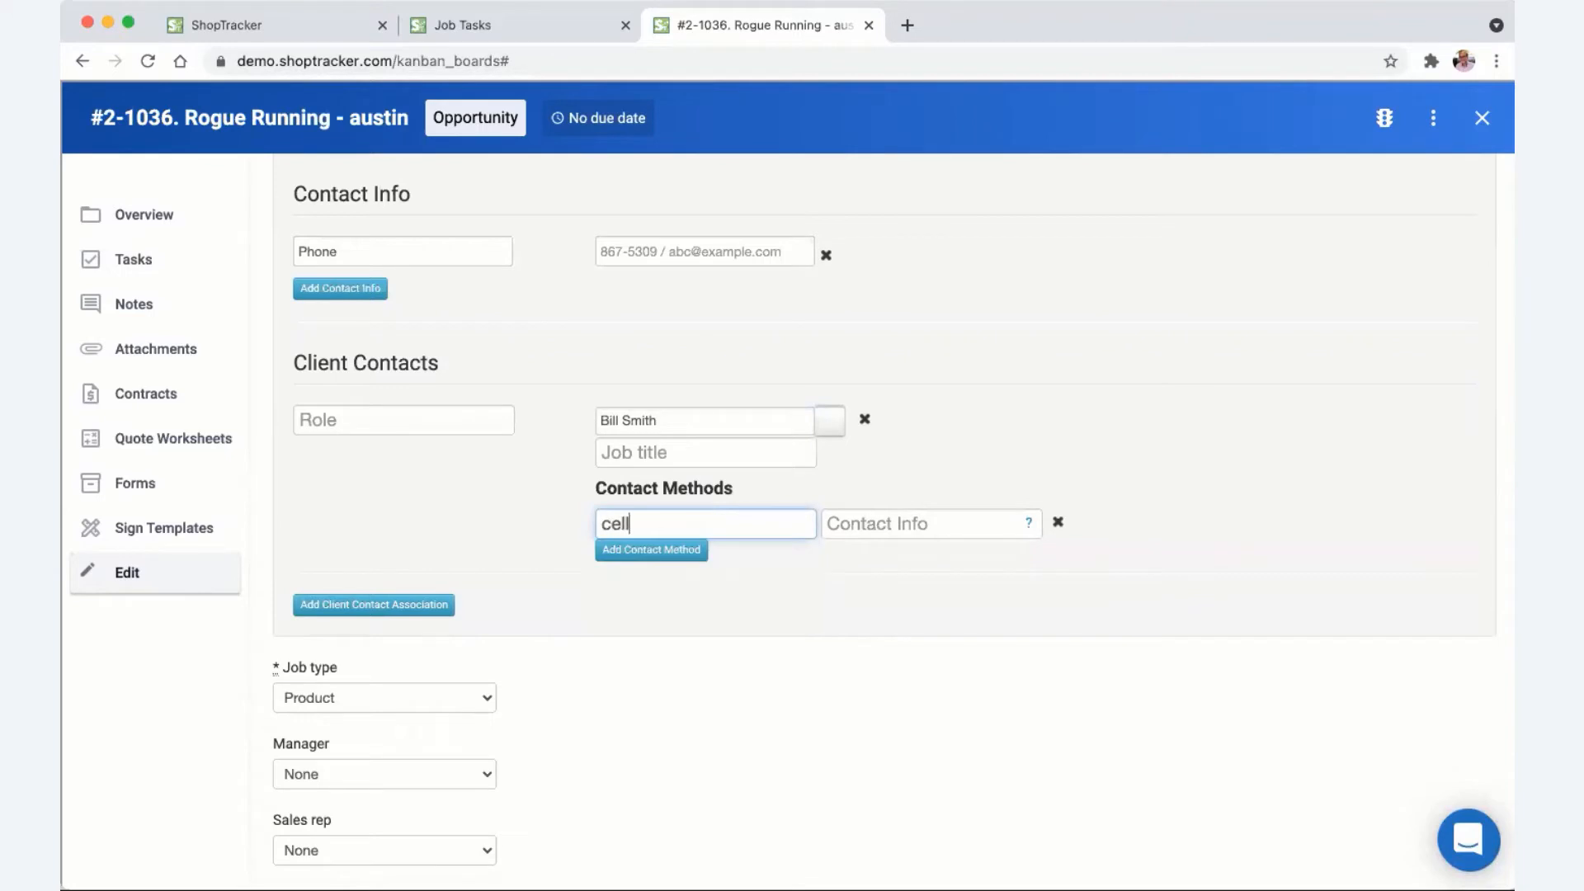
pyautogui.press('Tab')
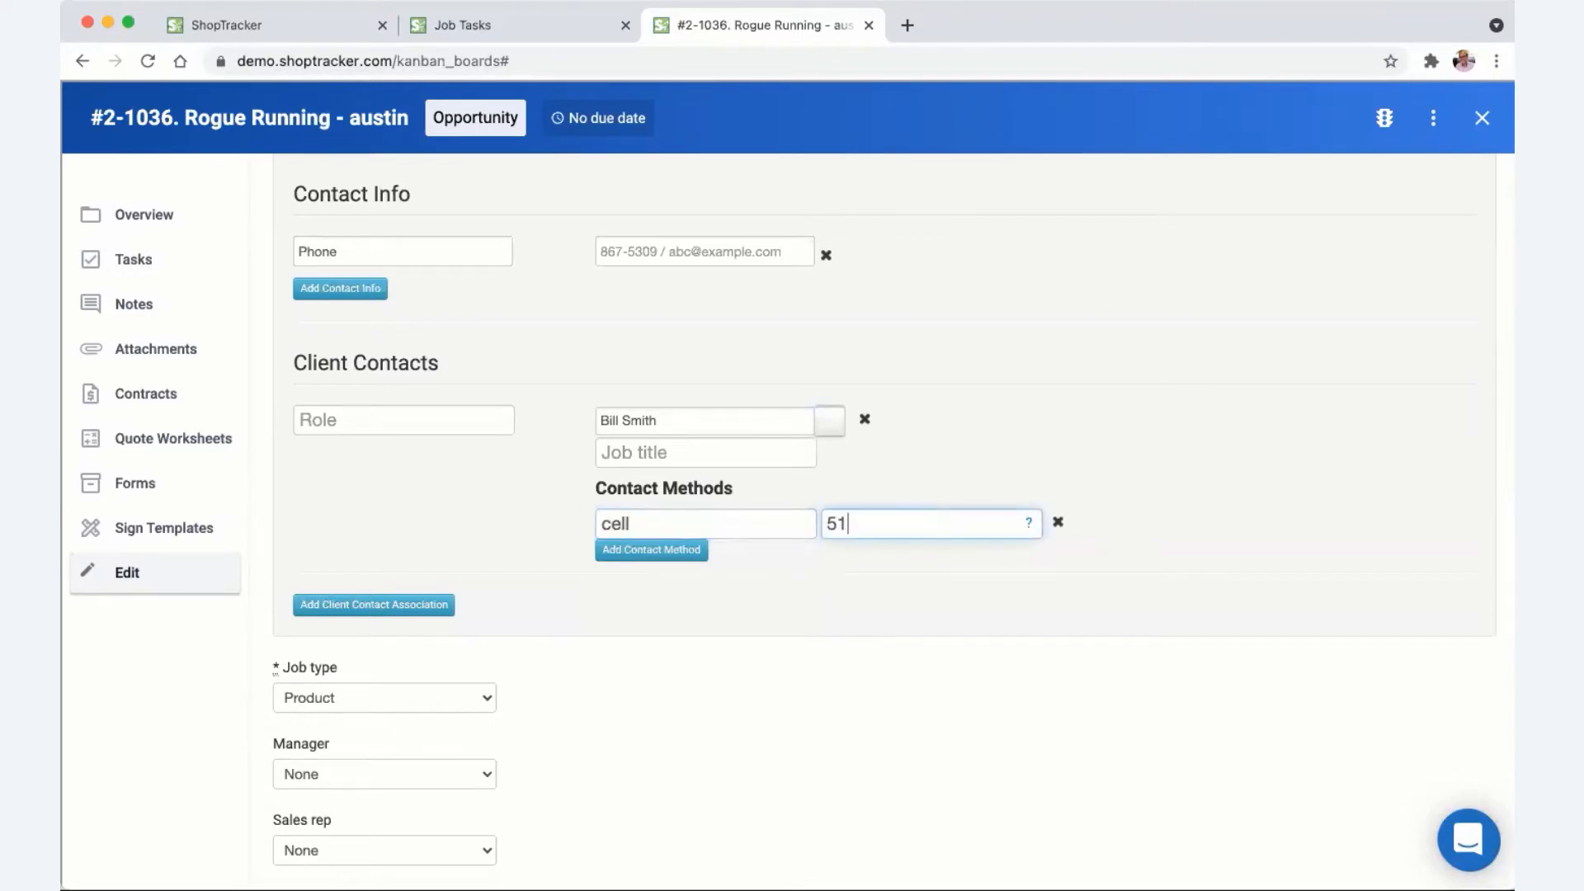
pyautogui.scroll(-2, 691, 629)
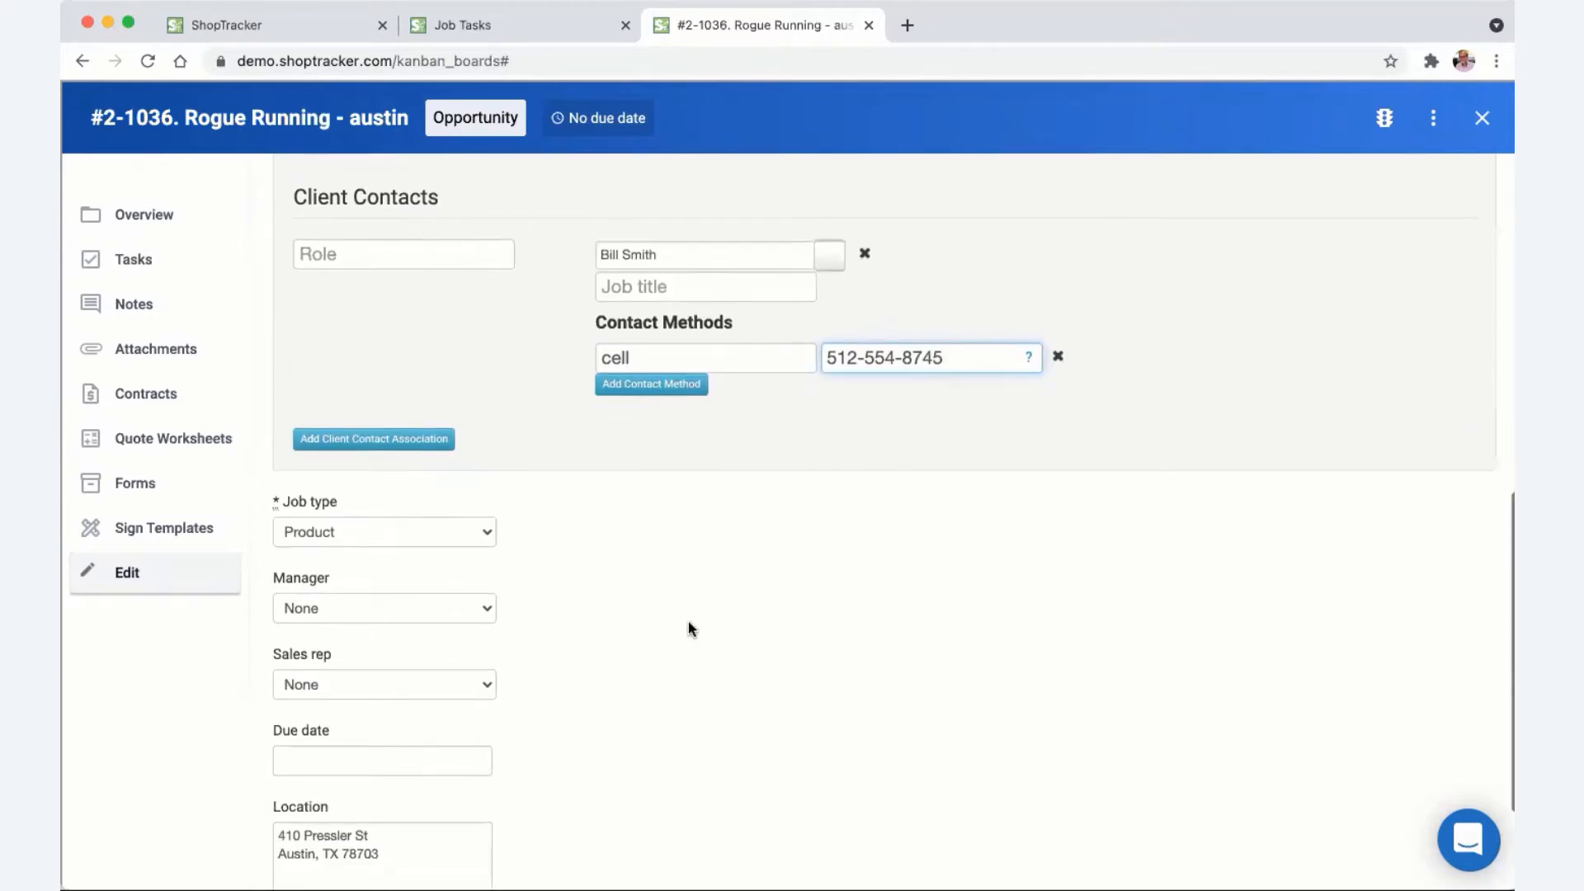
# - Assign a manager and a sales rep to the Rogue Running job
pyautogui.click(355, 619)
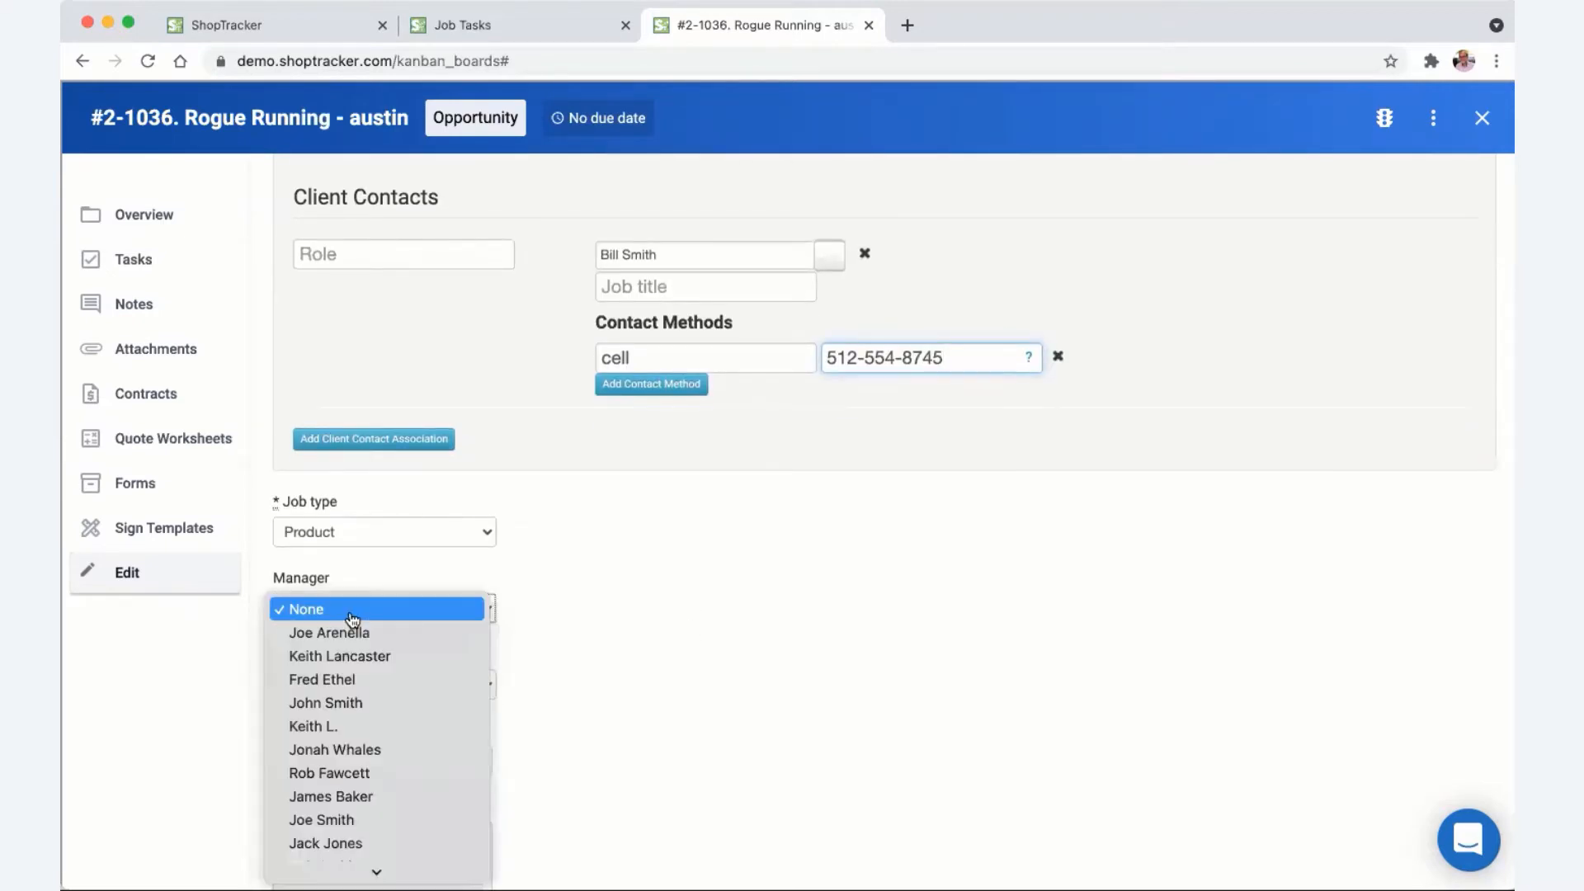
pyautogui.press('Return')
pyautogui.scroll(-2, 651, 650)
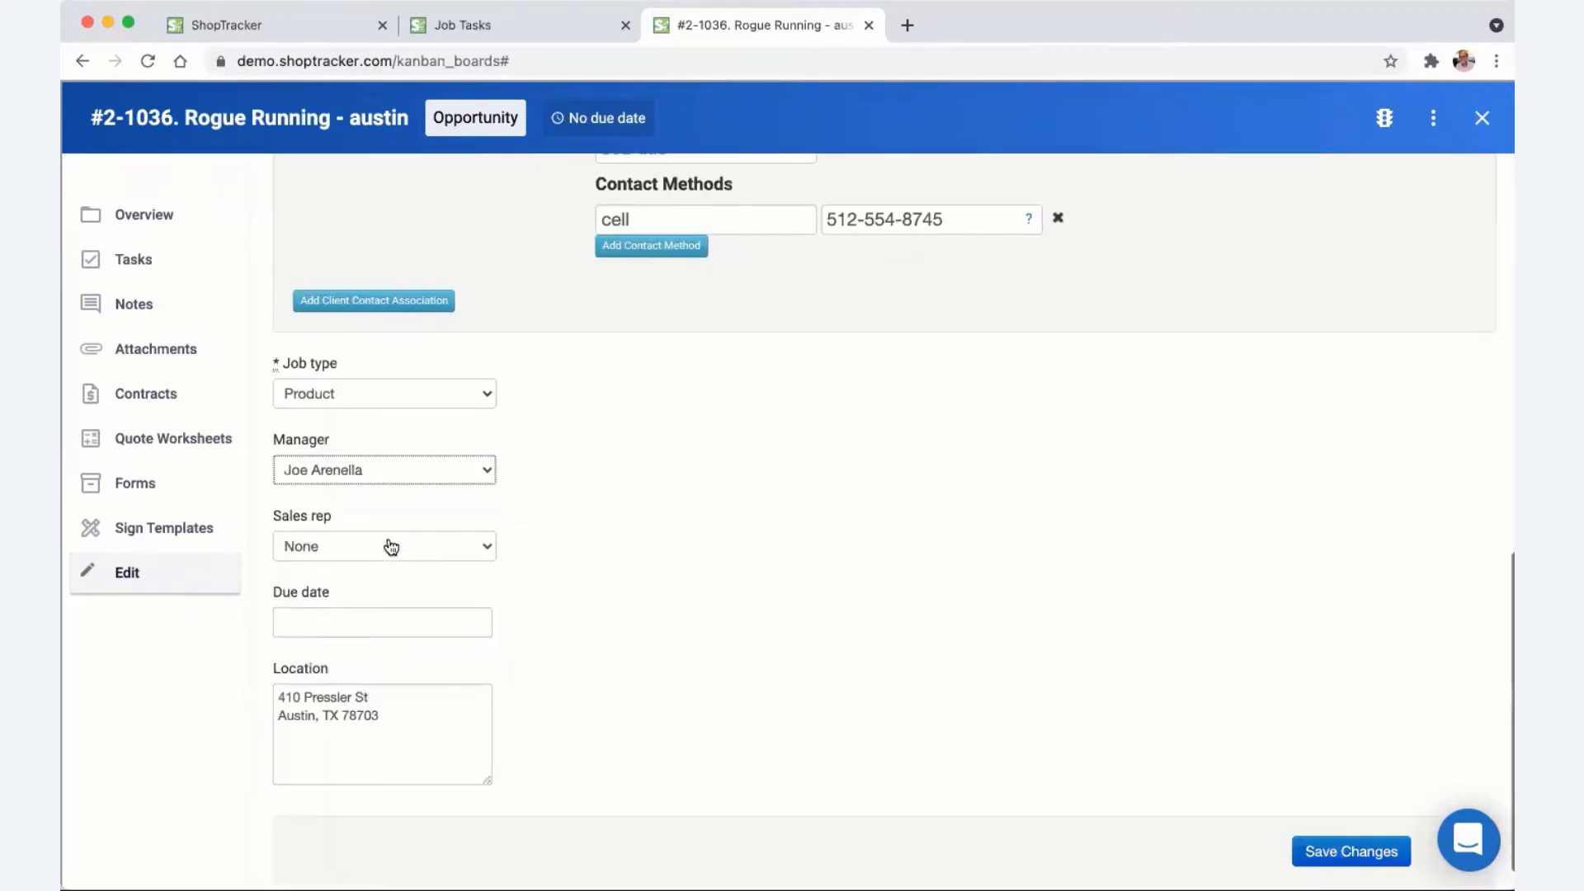
pyautogui.click(389, 544)
pyautogui.click(386, 577)
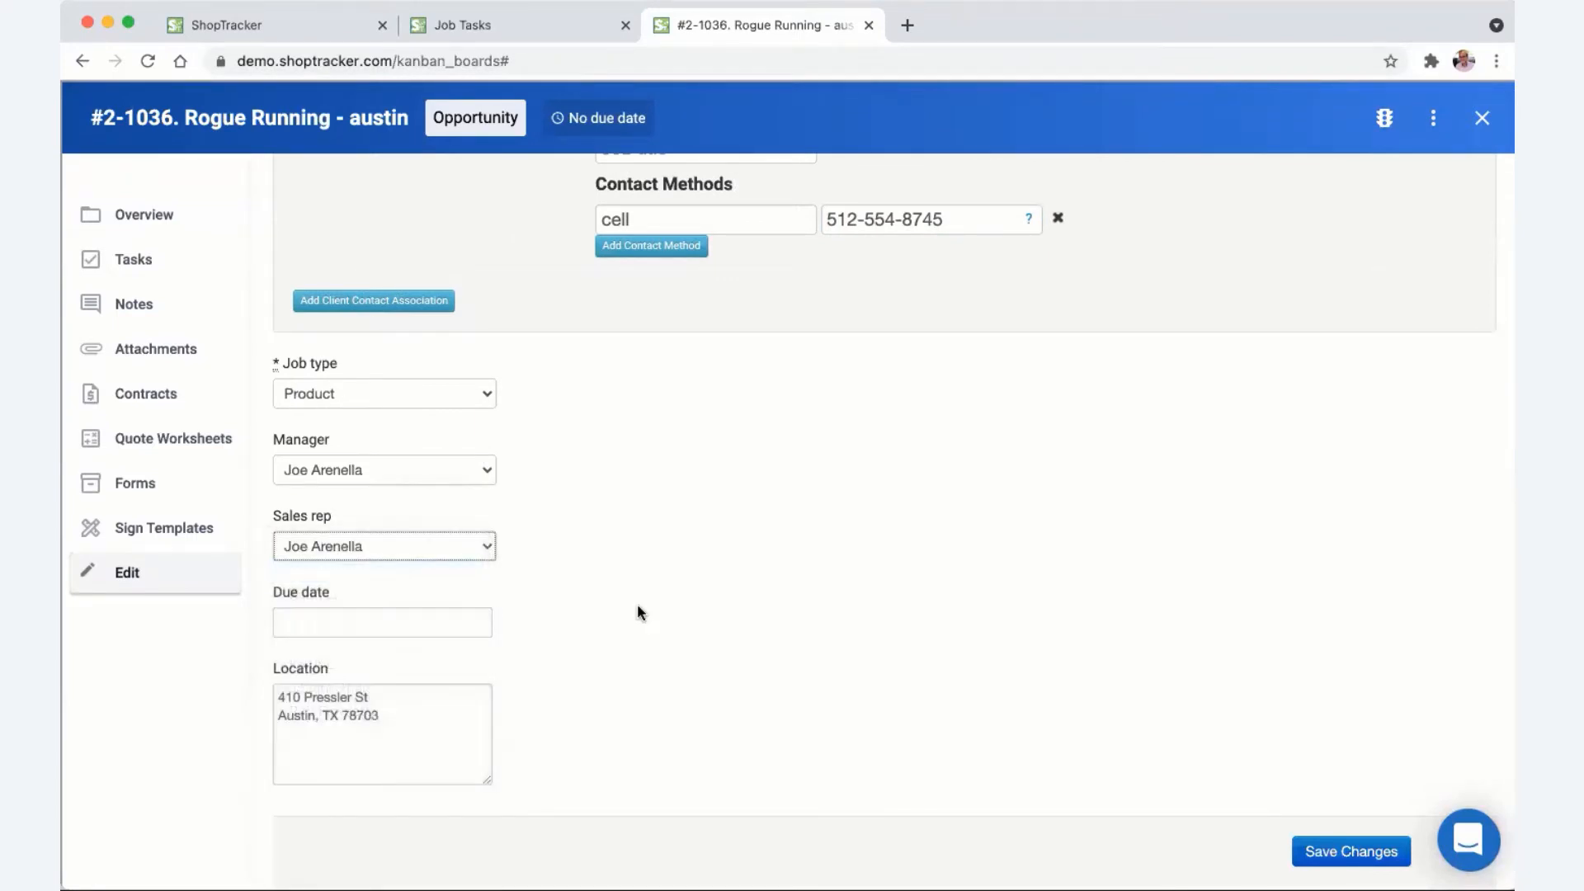
# - Leave the due date empty and save the job edits
pyautogui.scroll(-1, 637, 603)
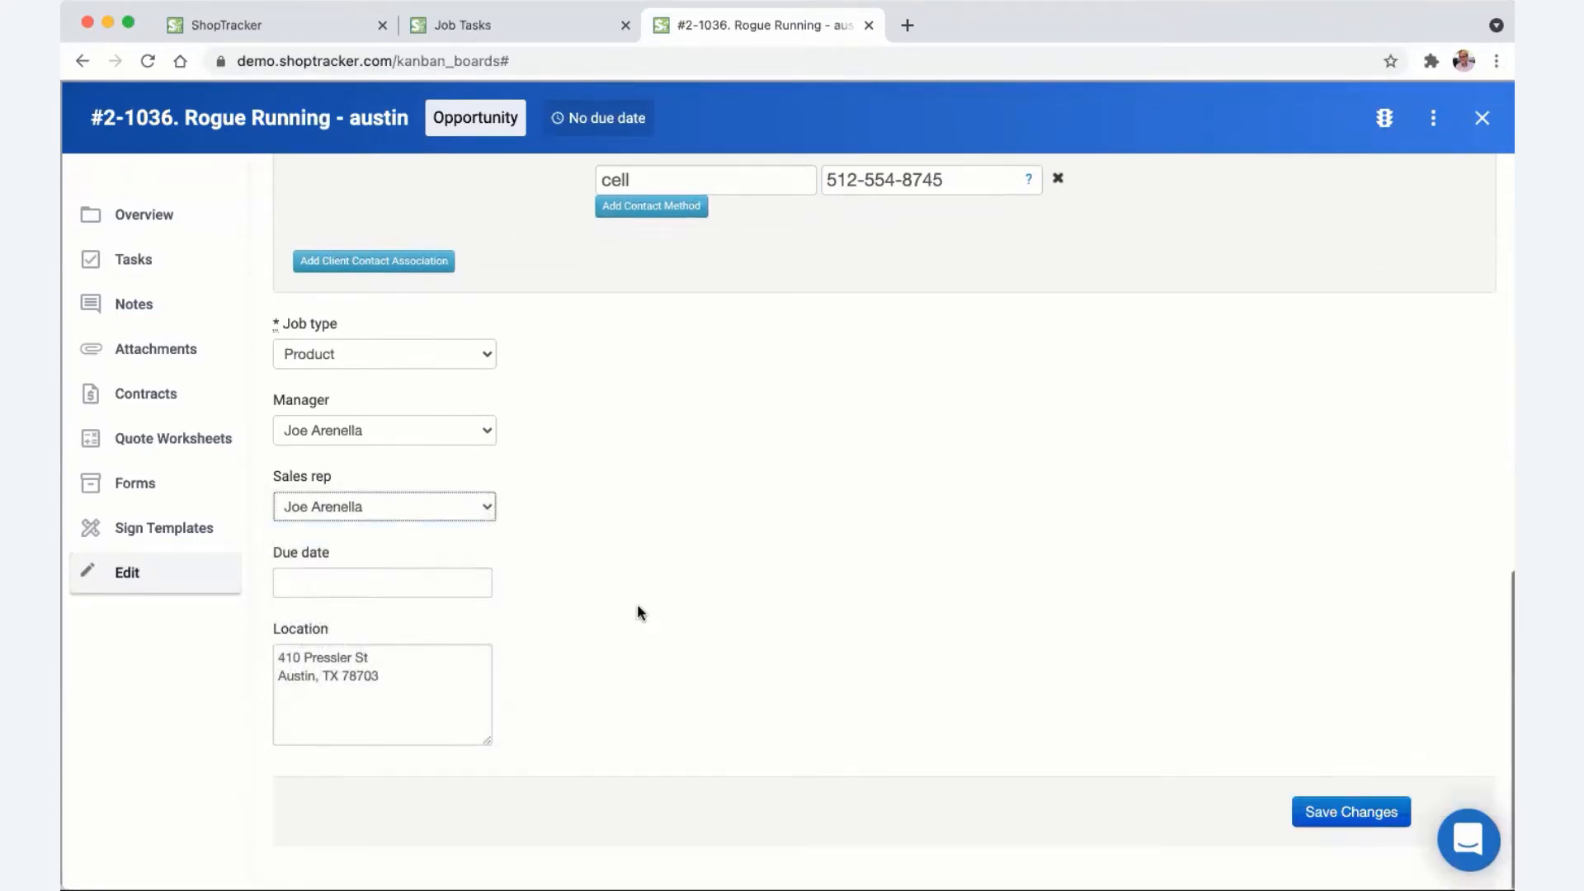
pyautogui.click(407, 584)
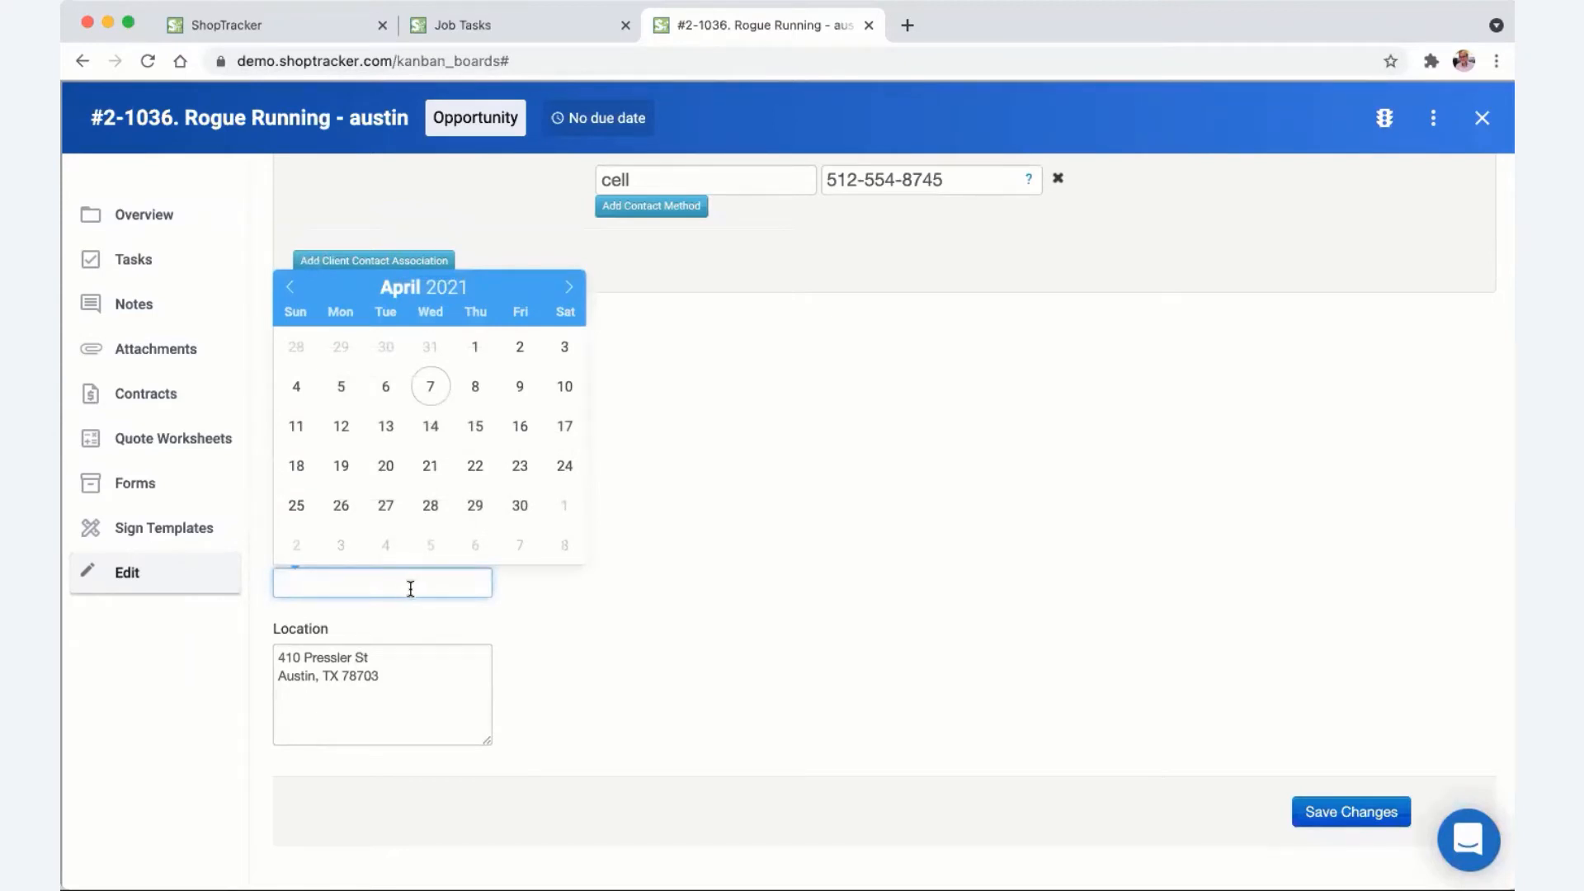
pyautogui.click(575, 623)
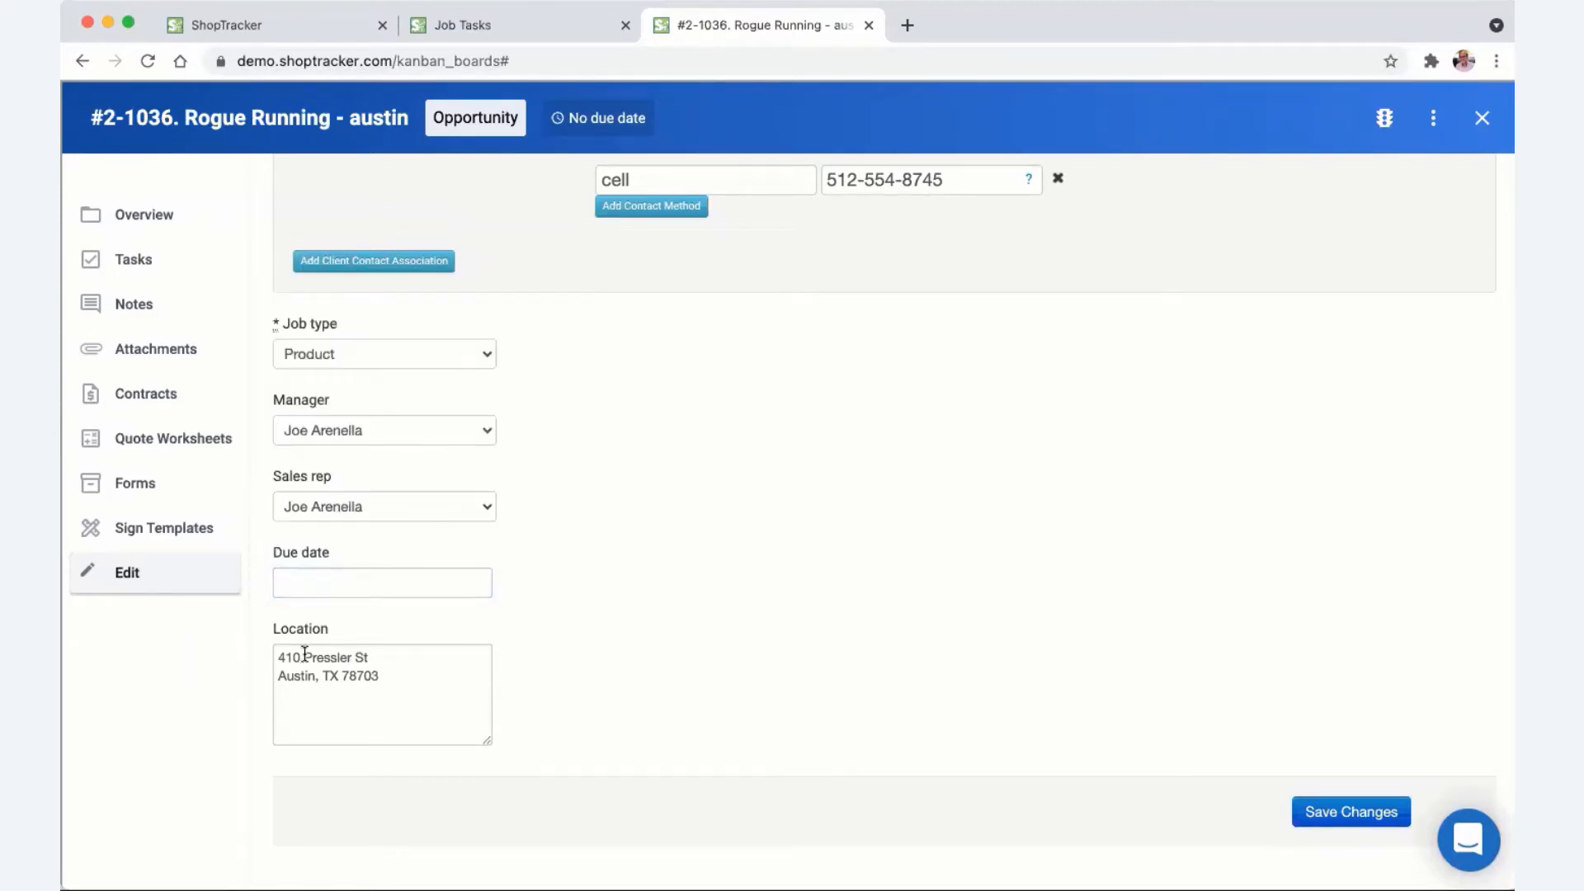
pyautogui.moveTo(275, 657); pyautogui.dragTo(414, 700)
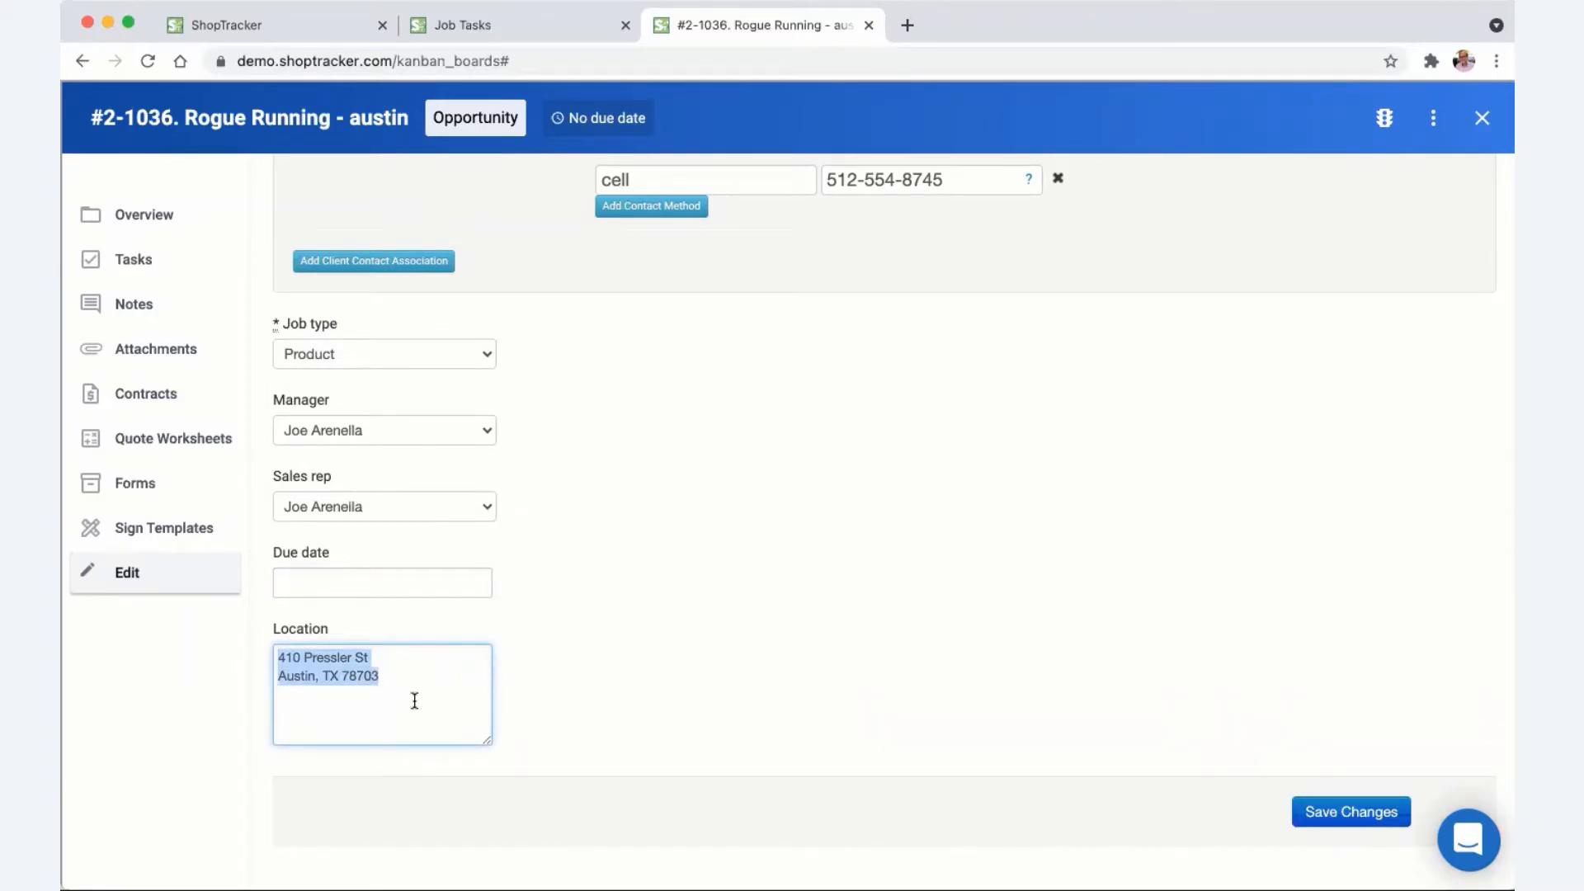
pyautogui.click(1308, 812)
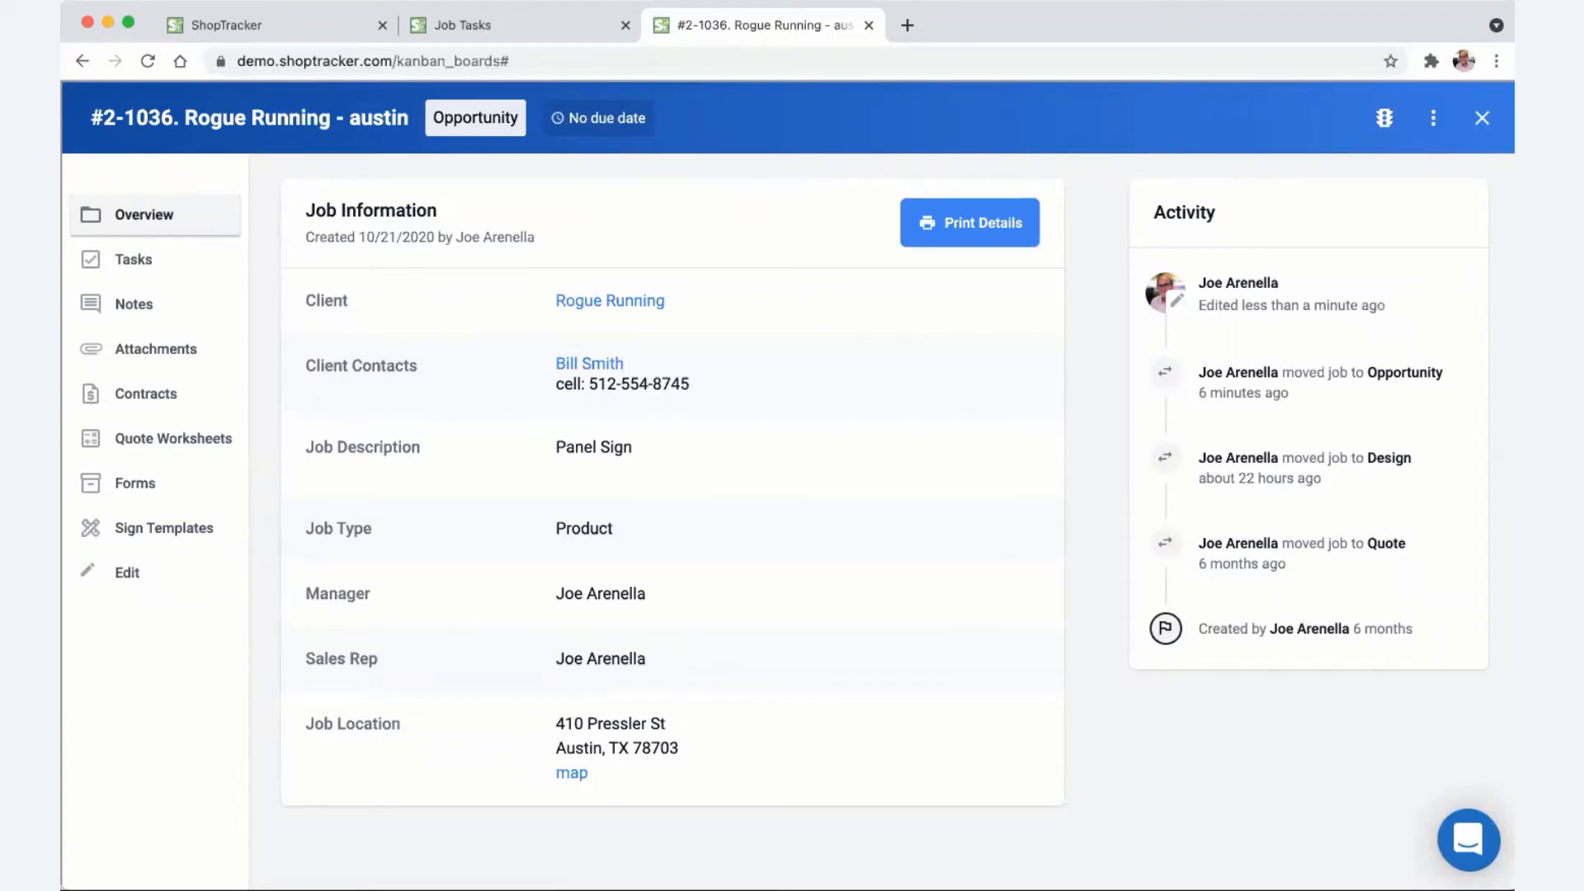
# - Close the Rogue Running job to return to the Job Flow board
pyautogui.click(1483, 119)
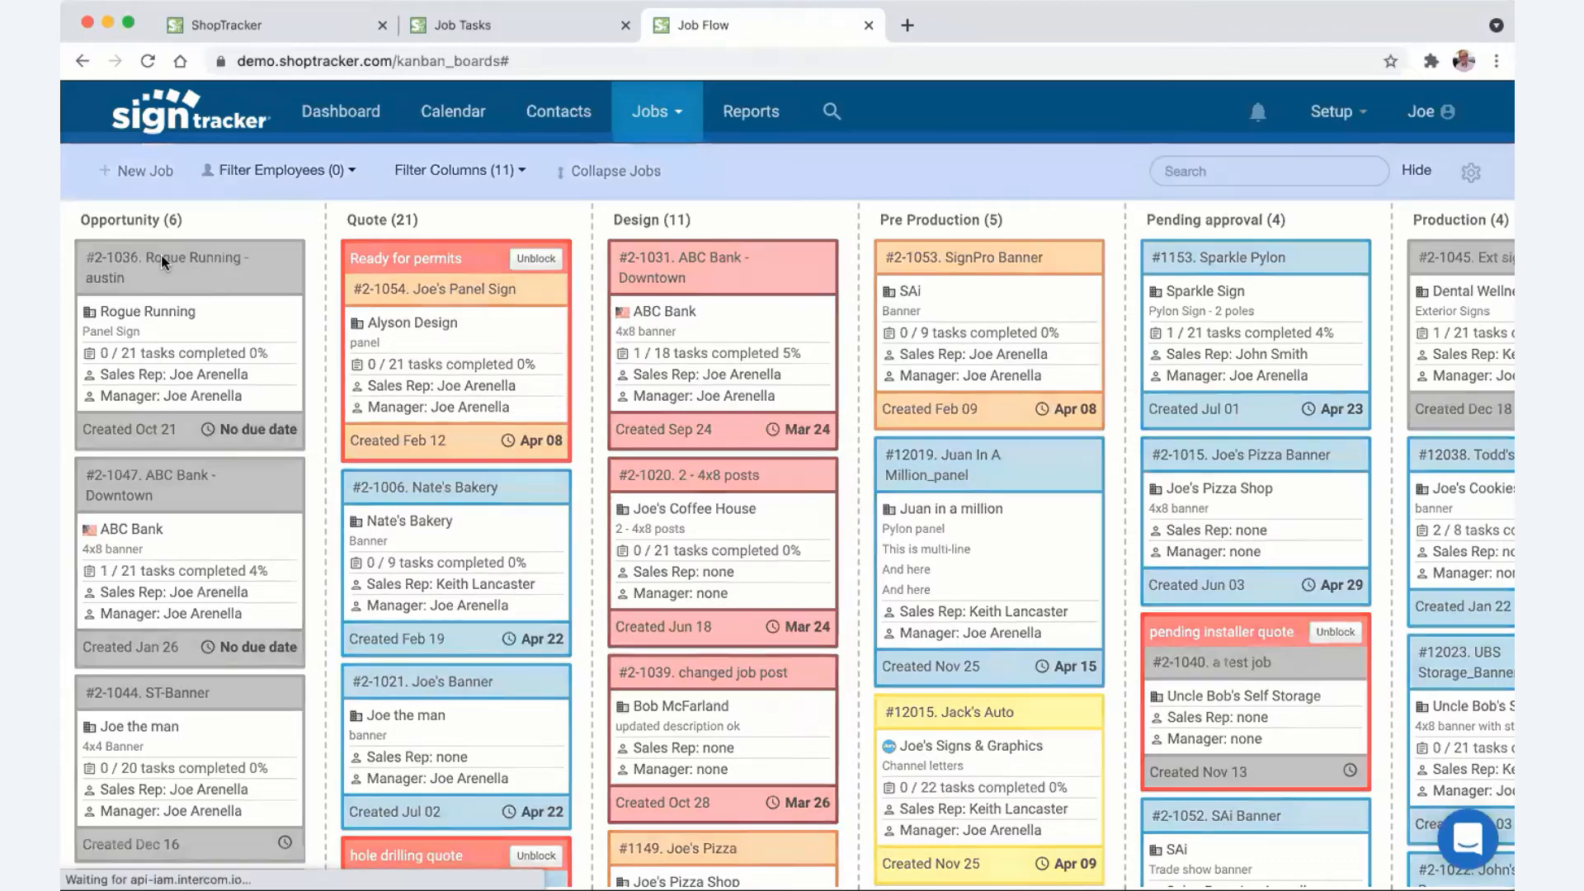
# - Open the Rogue Running job, view its stage options without changing them, then switch to the Jobs list
pyautogui.click(162, 262)
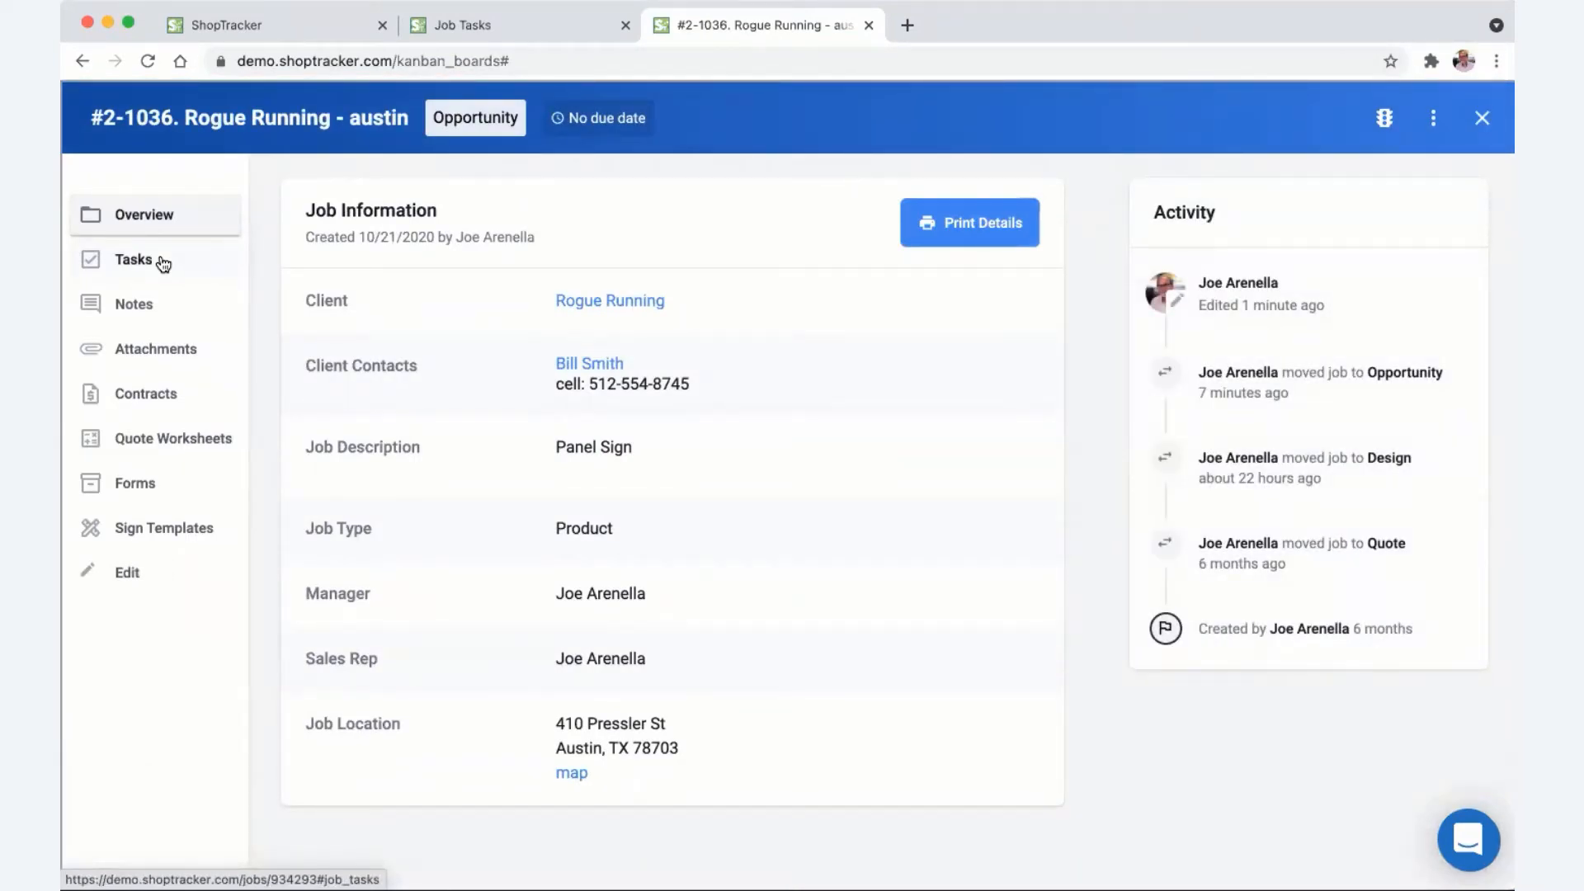
pyautogui.click(453, 128)
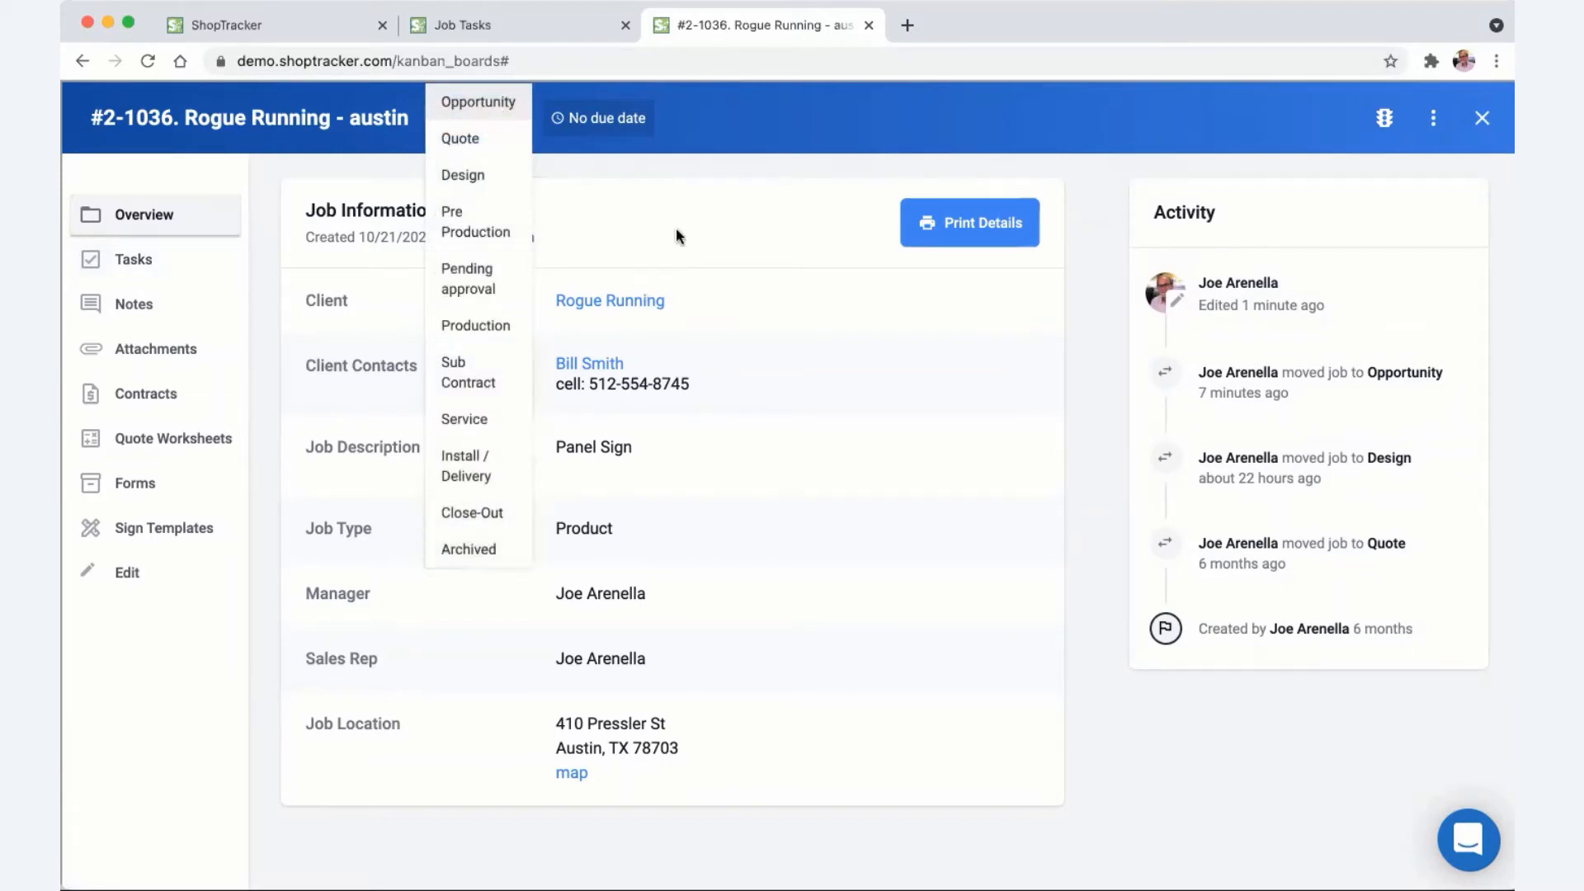
pyautogui.click(725, 165)
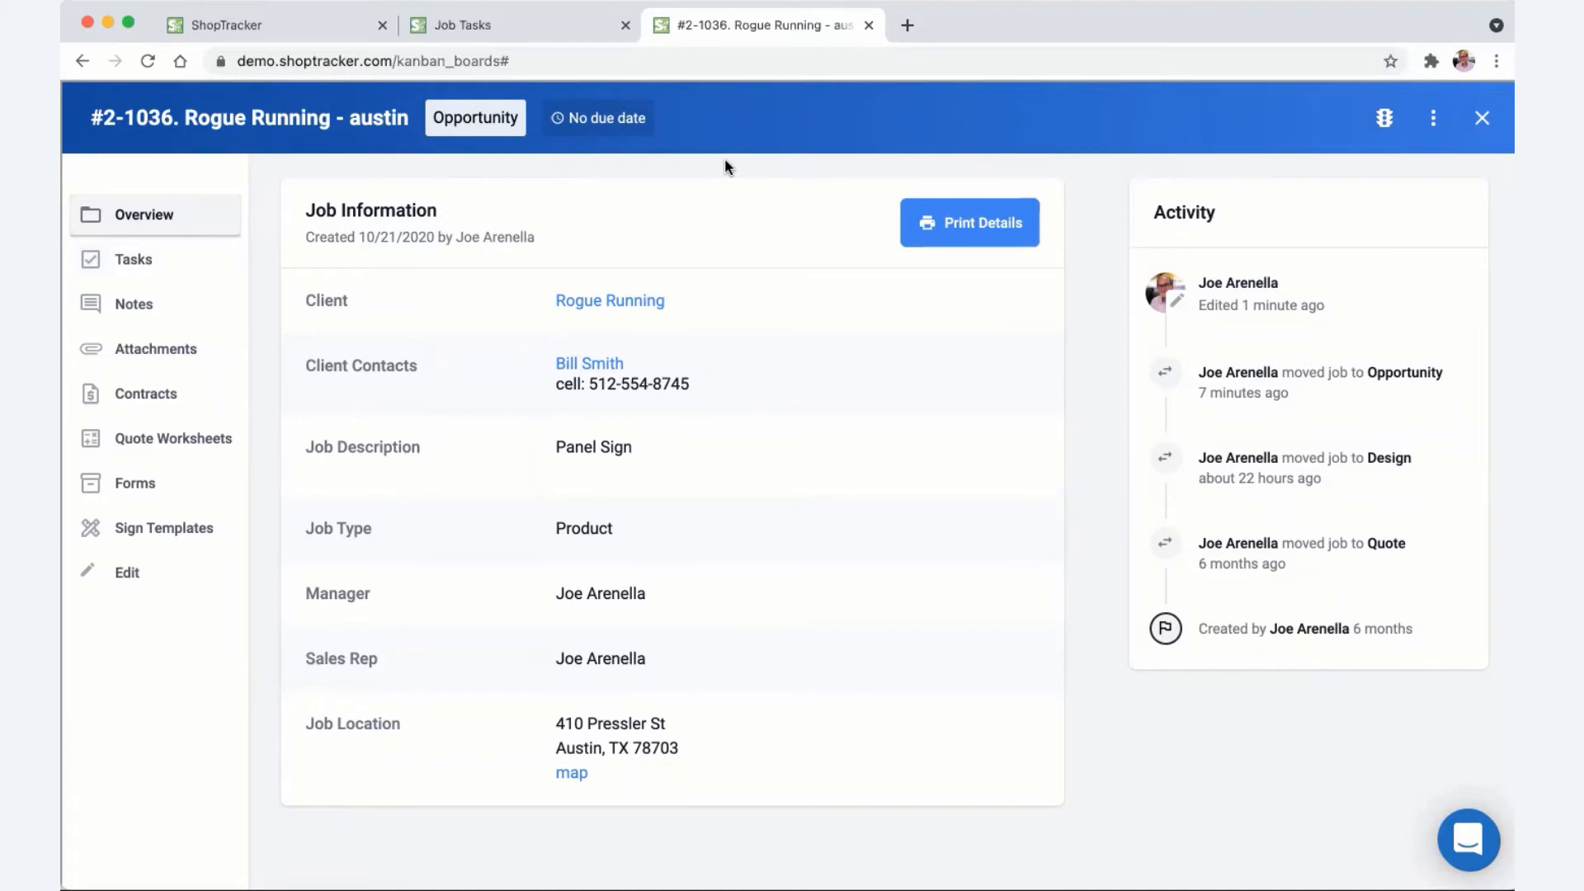
pyautogui.click(288, 27)
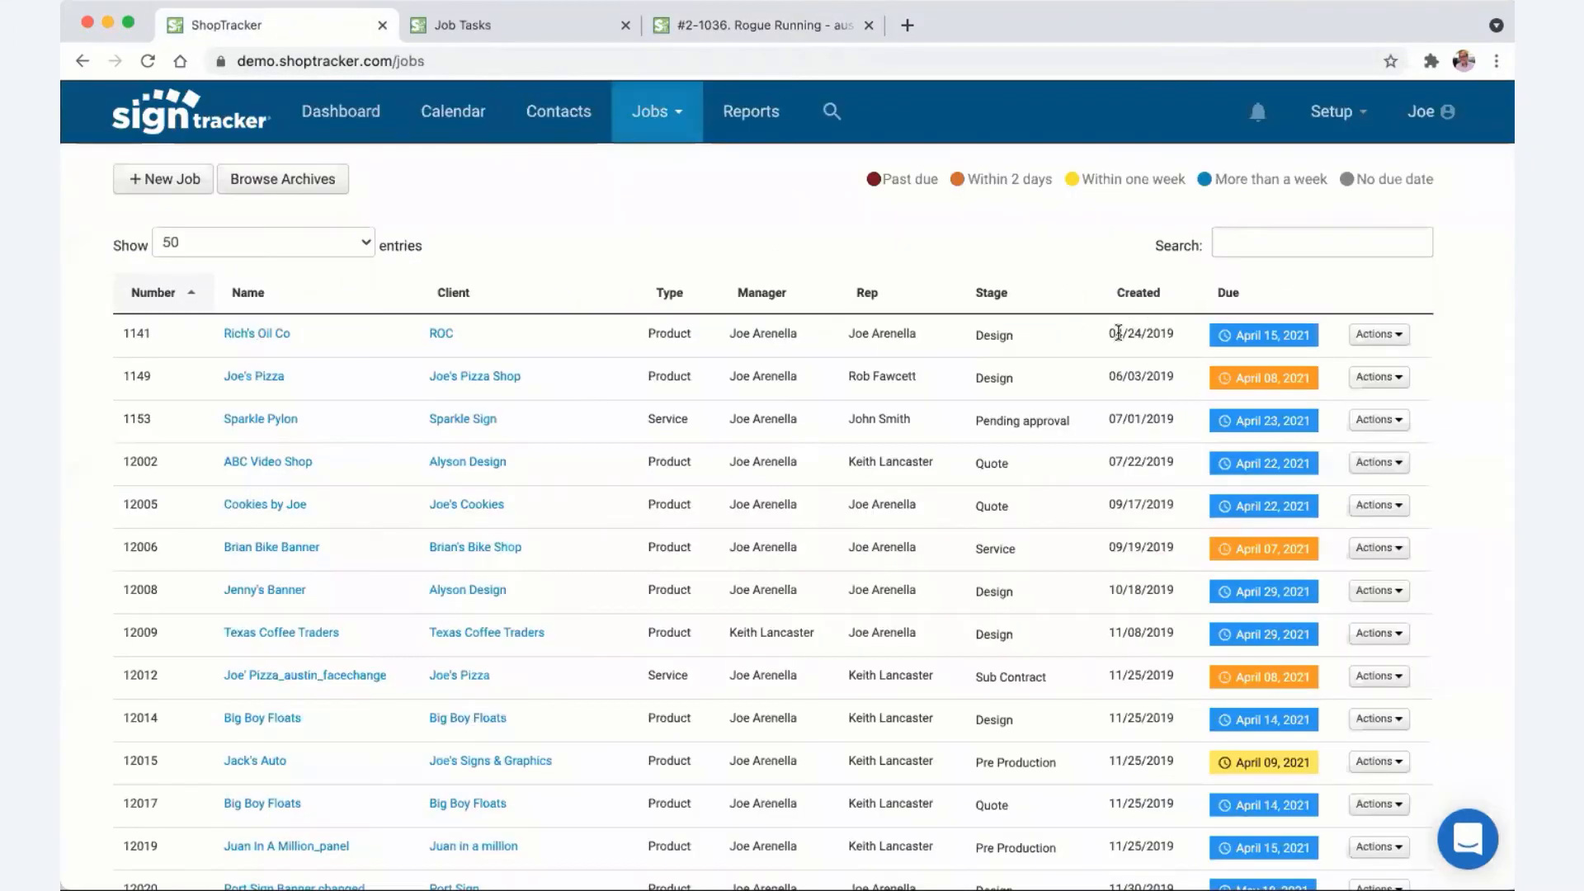
# - View job 1141's stage choices, keep it in Design, and return to the Rogue Running job tab
pyautogui.click(1011, 341)
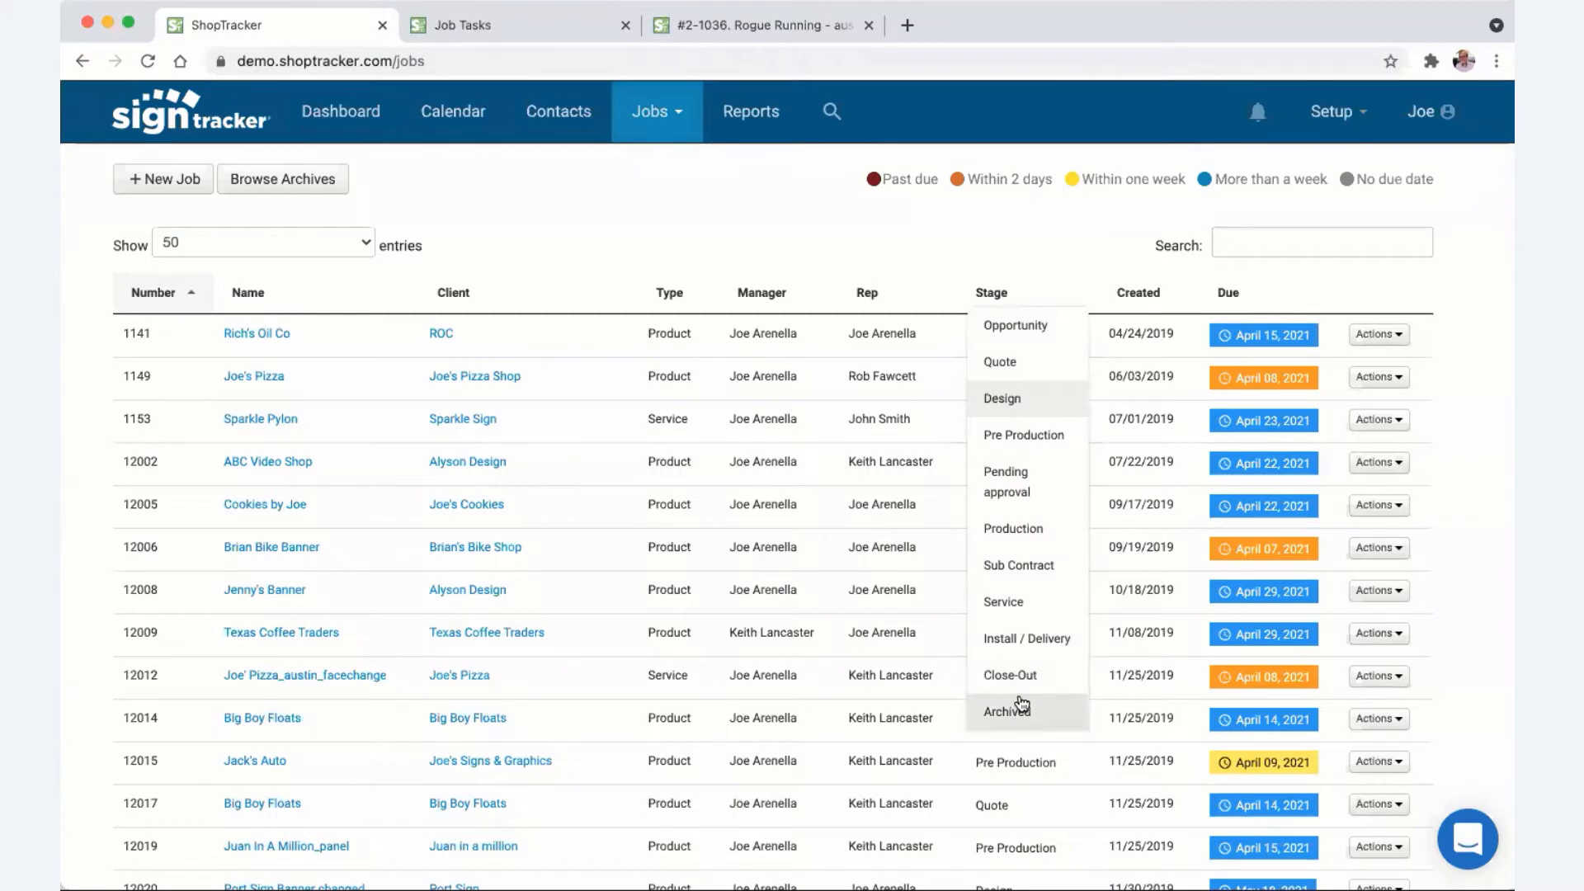
pyautogui.click(734, 220)
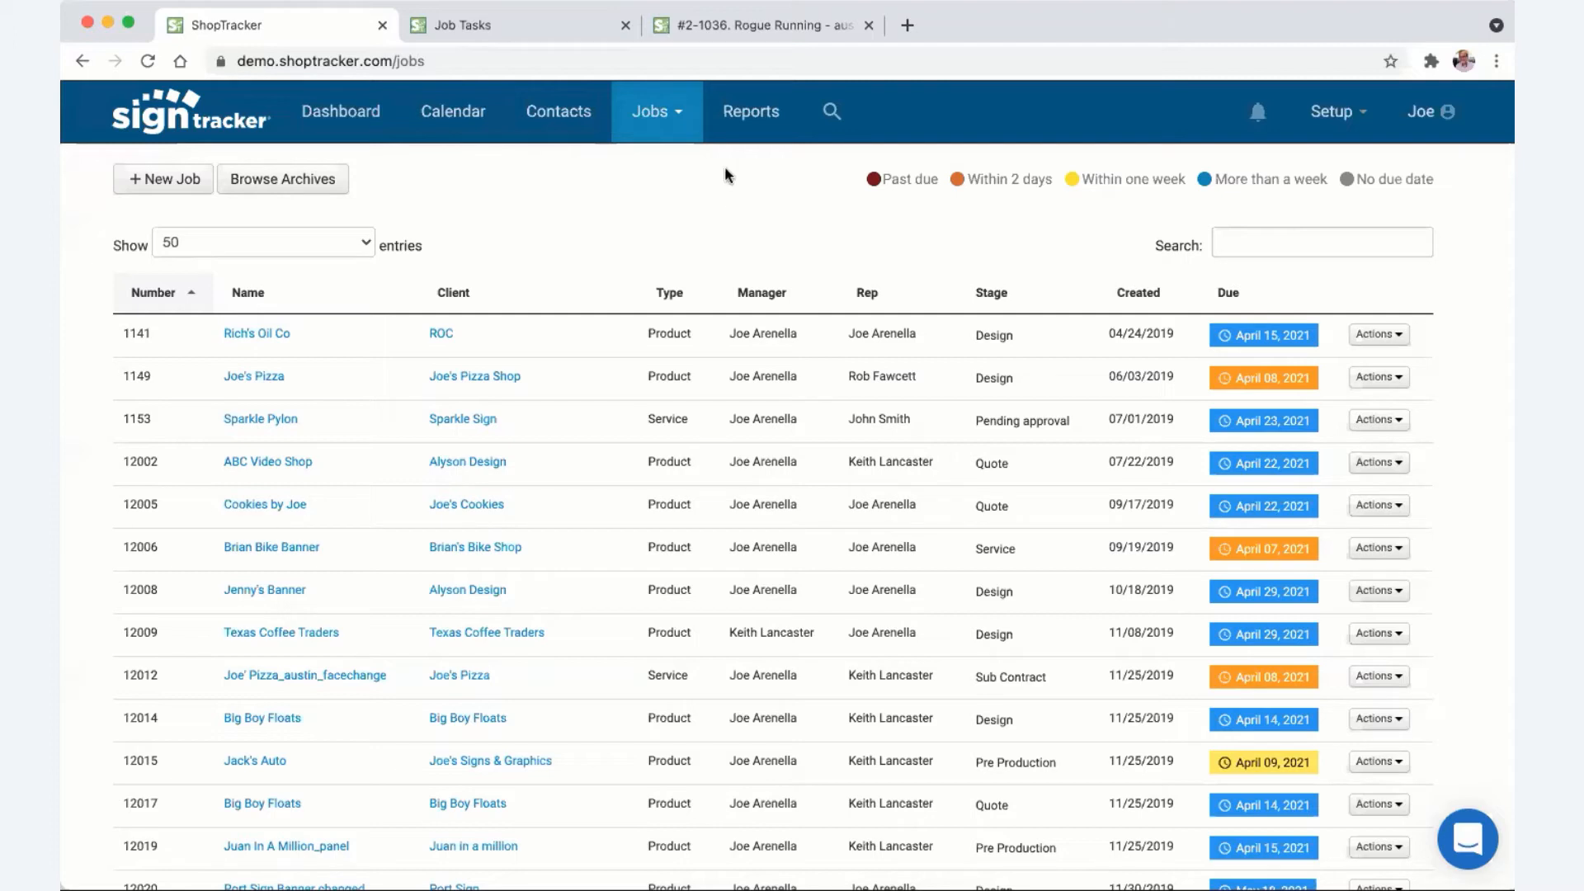
pyautogui.rightClick(764, 26)
pyautogui.click(599, 203)
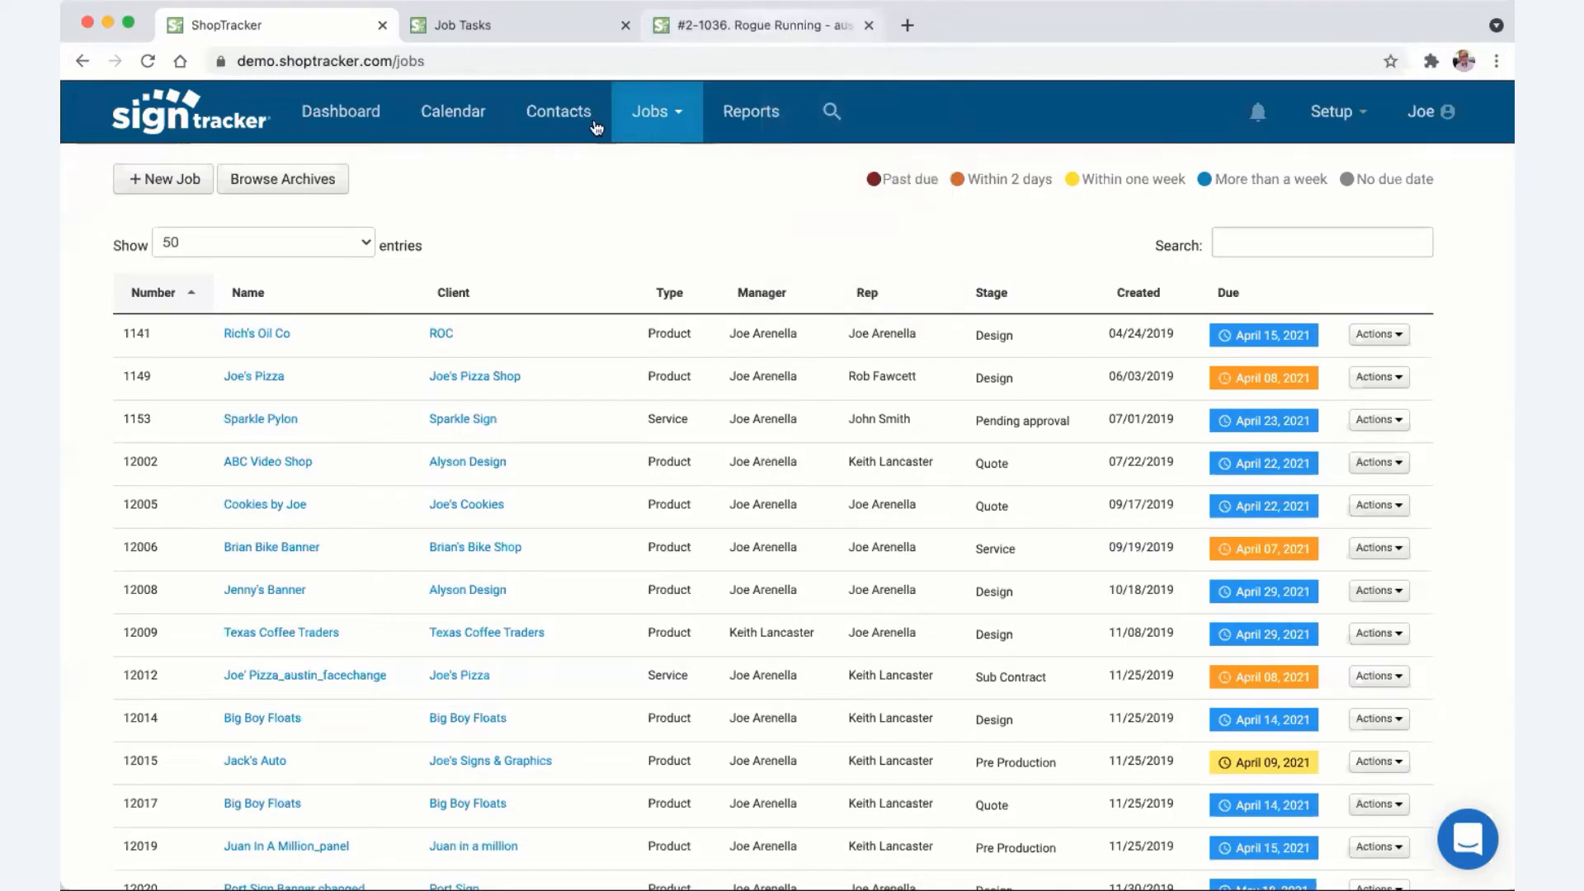
pyautogui.click(703, 26)
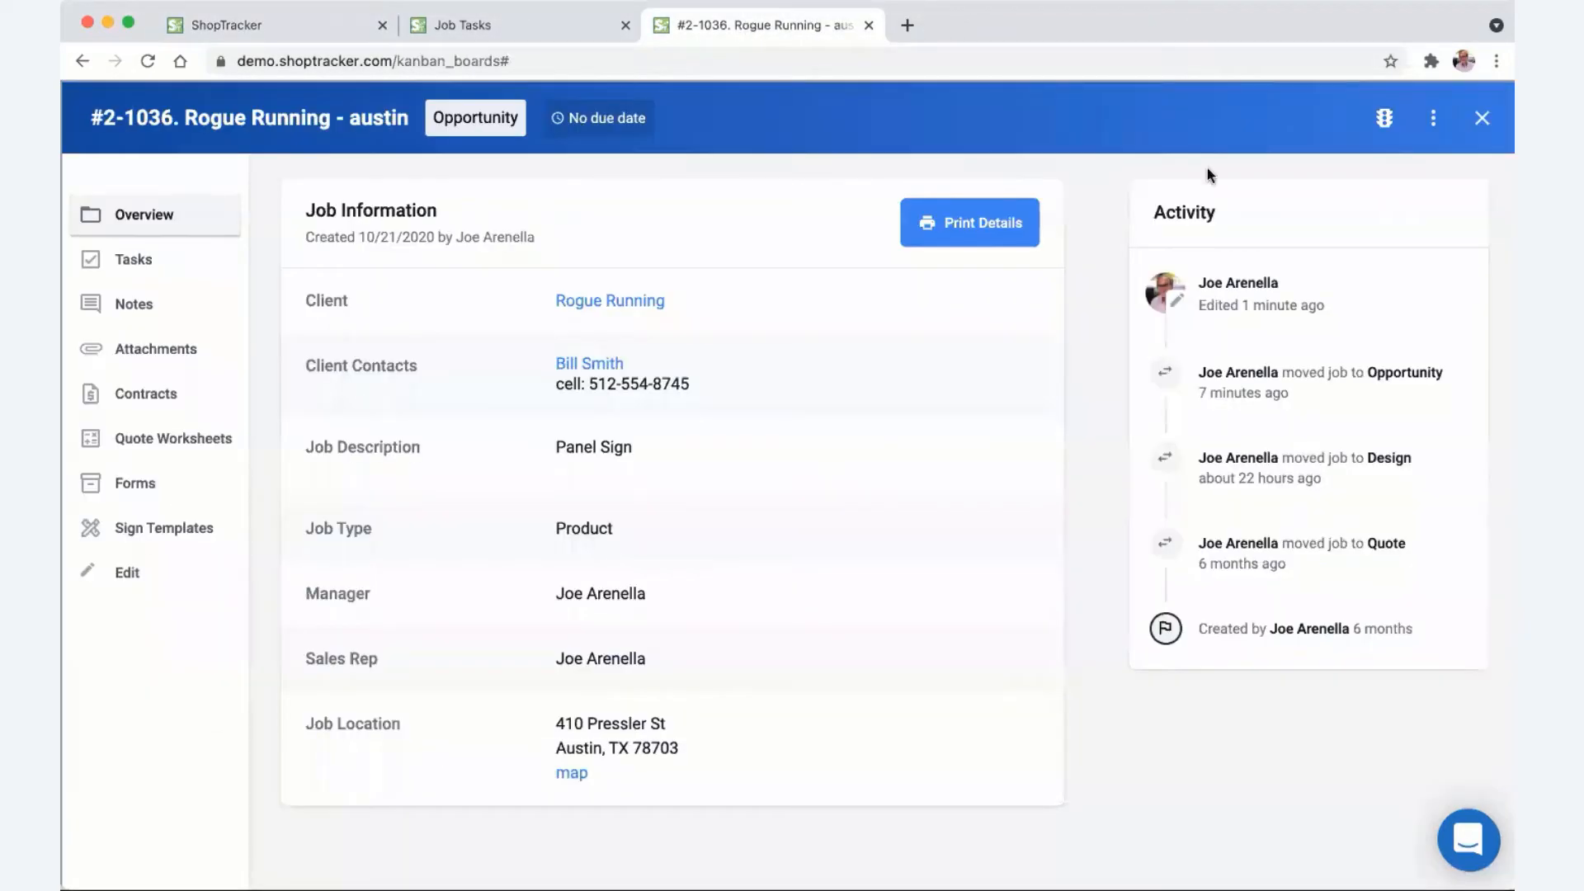
# - Browse the Job Flow board and reopen the #2-1036 Rogue Running card from the Opportunity column
pyautogui.click(1482, 118)
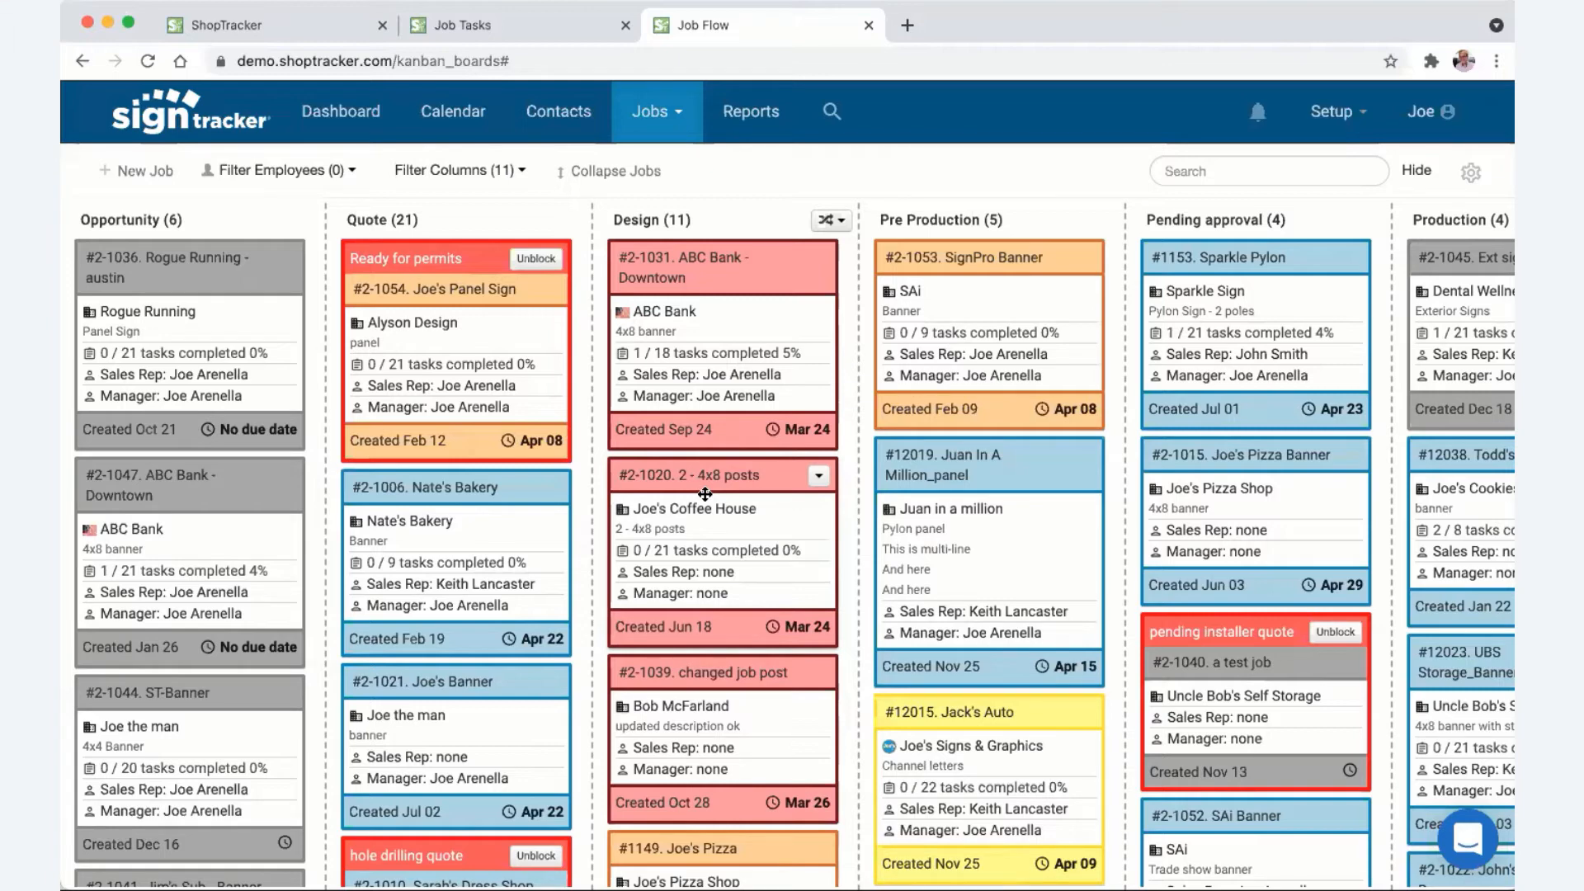
pyautogui.hscroll(10, 1024, 588)
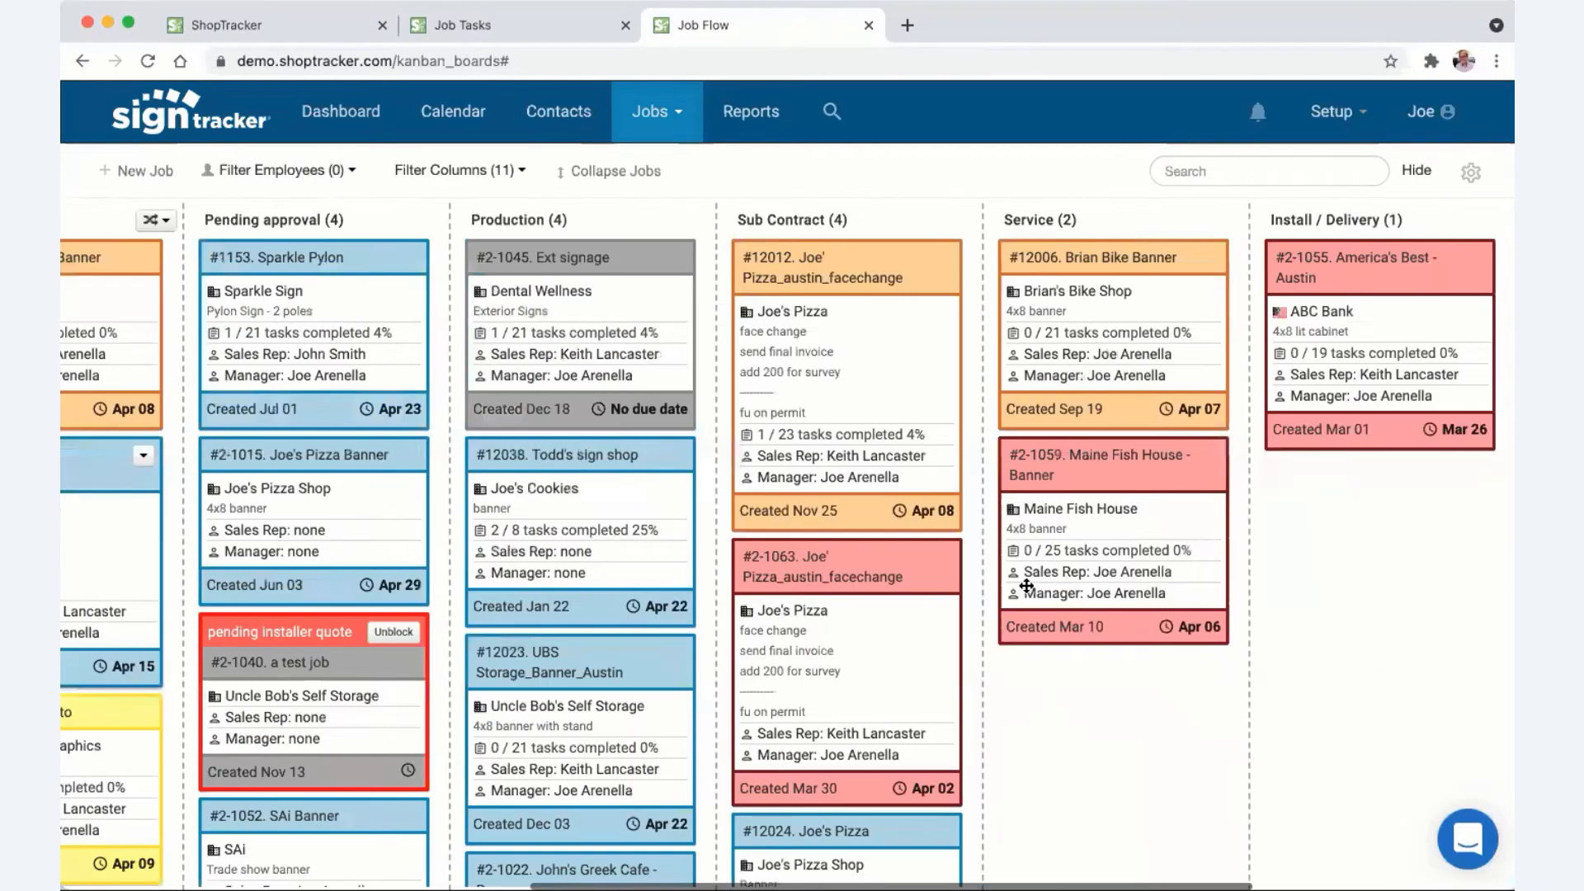
pyautogui.hscroll(-10, 1023, 583)
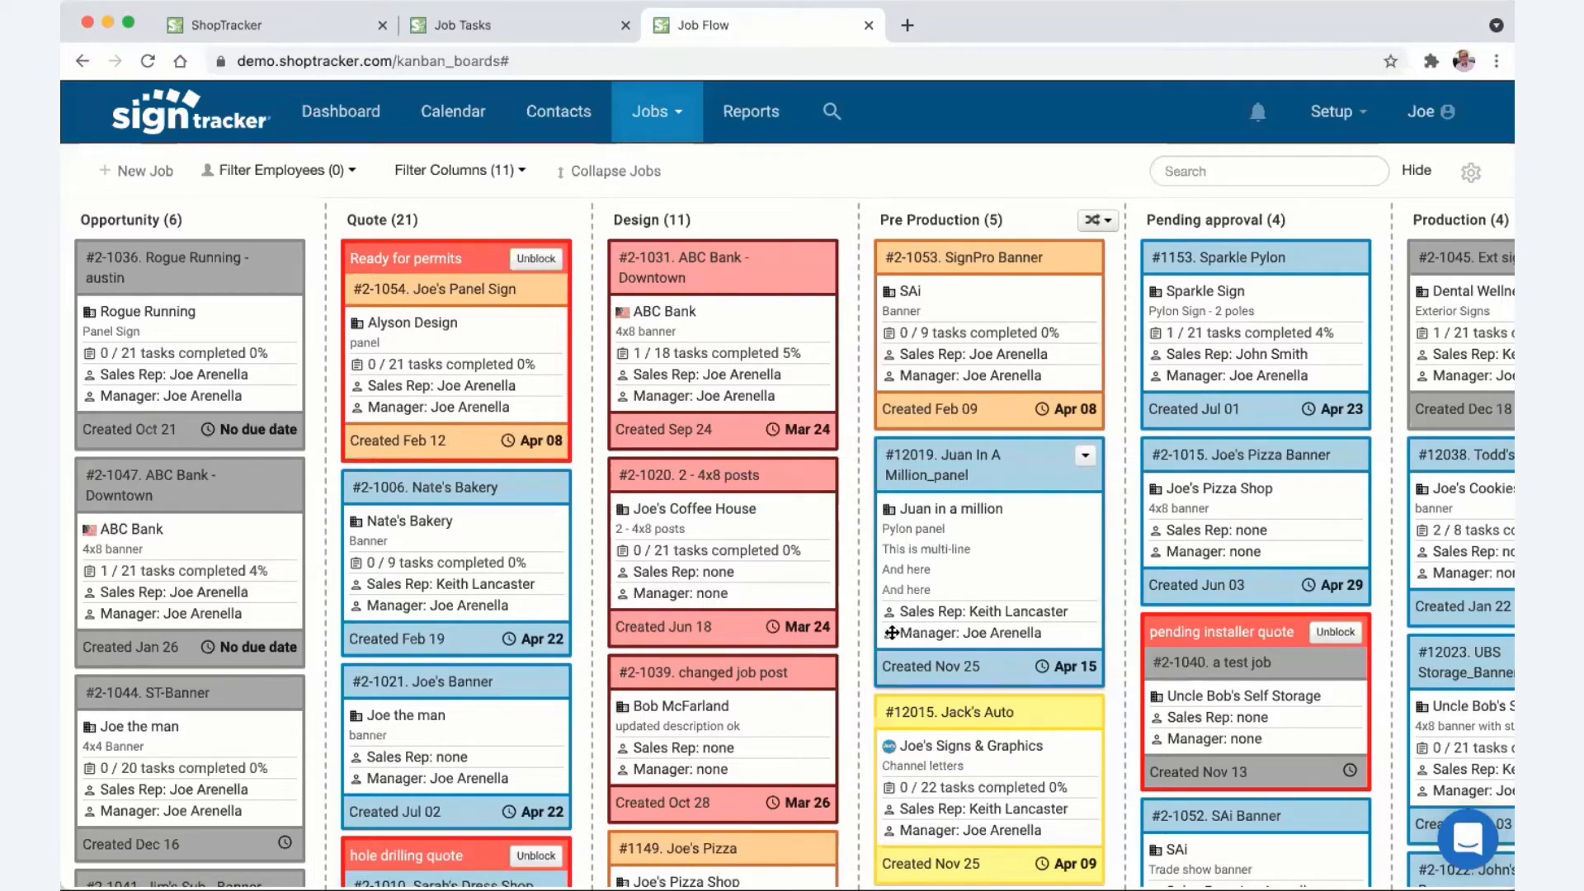
pyautogui.click(203, 261)
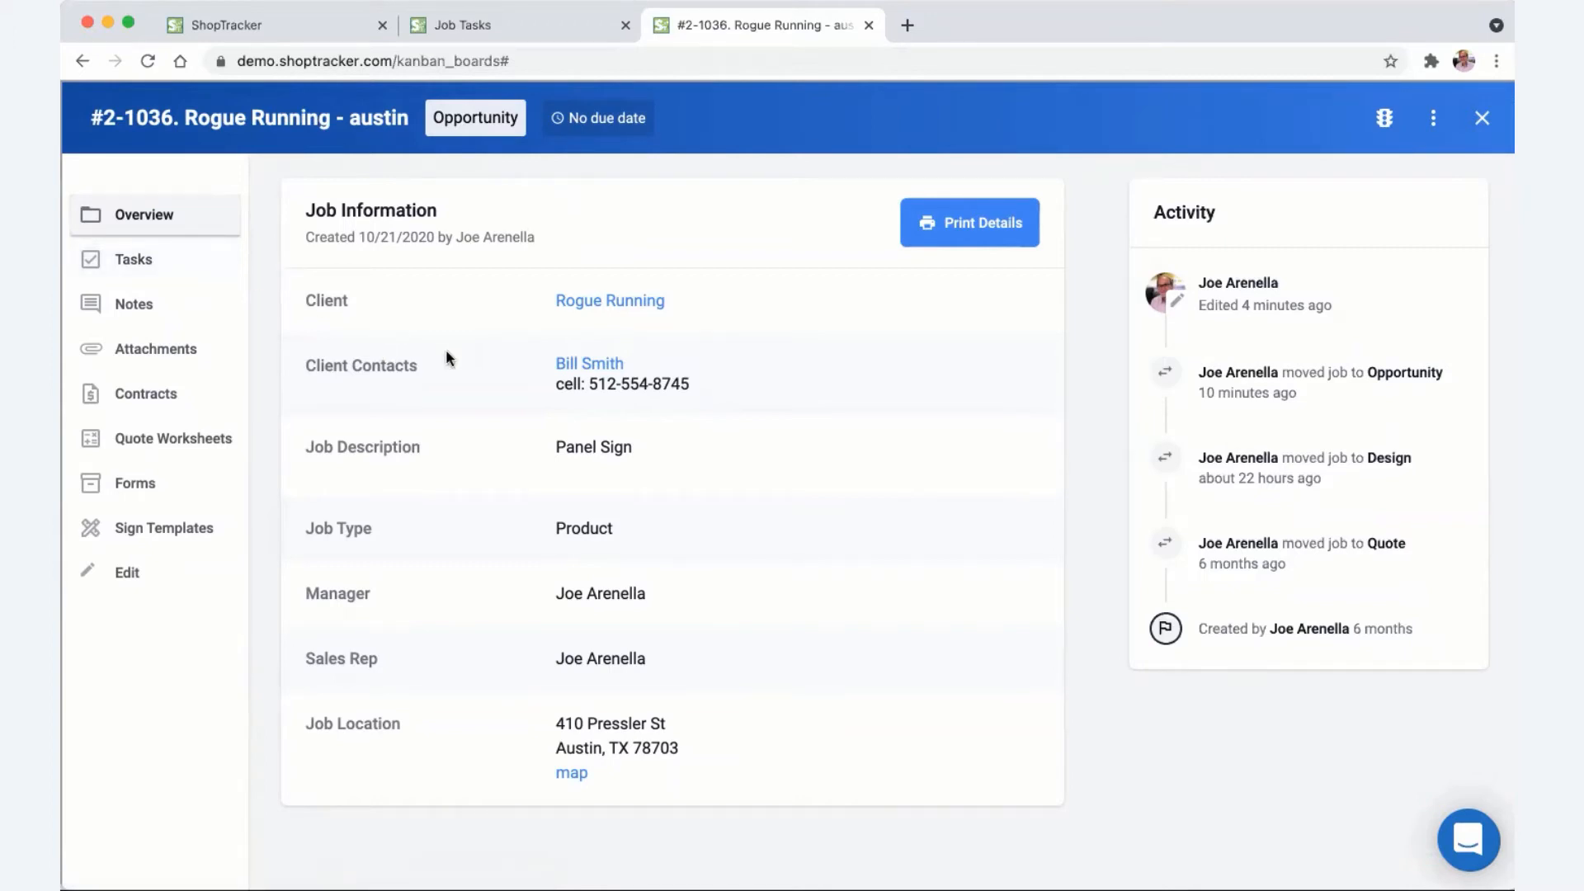
# - Show Rogue Running's tasks, starting with Design: Initial Client Call / Meeting, and glance at the task templates
pyautogui.click(159, 264)
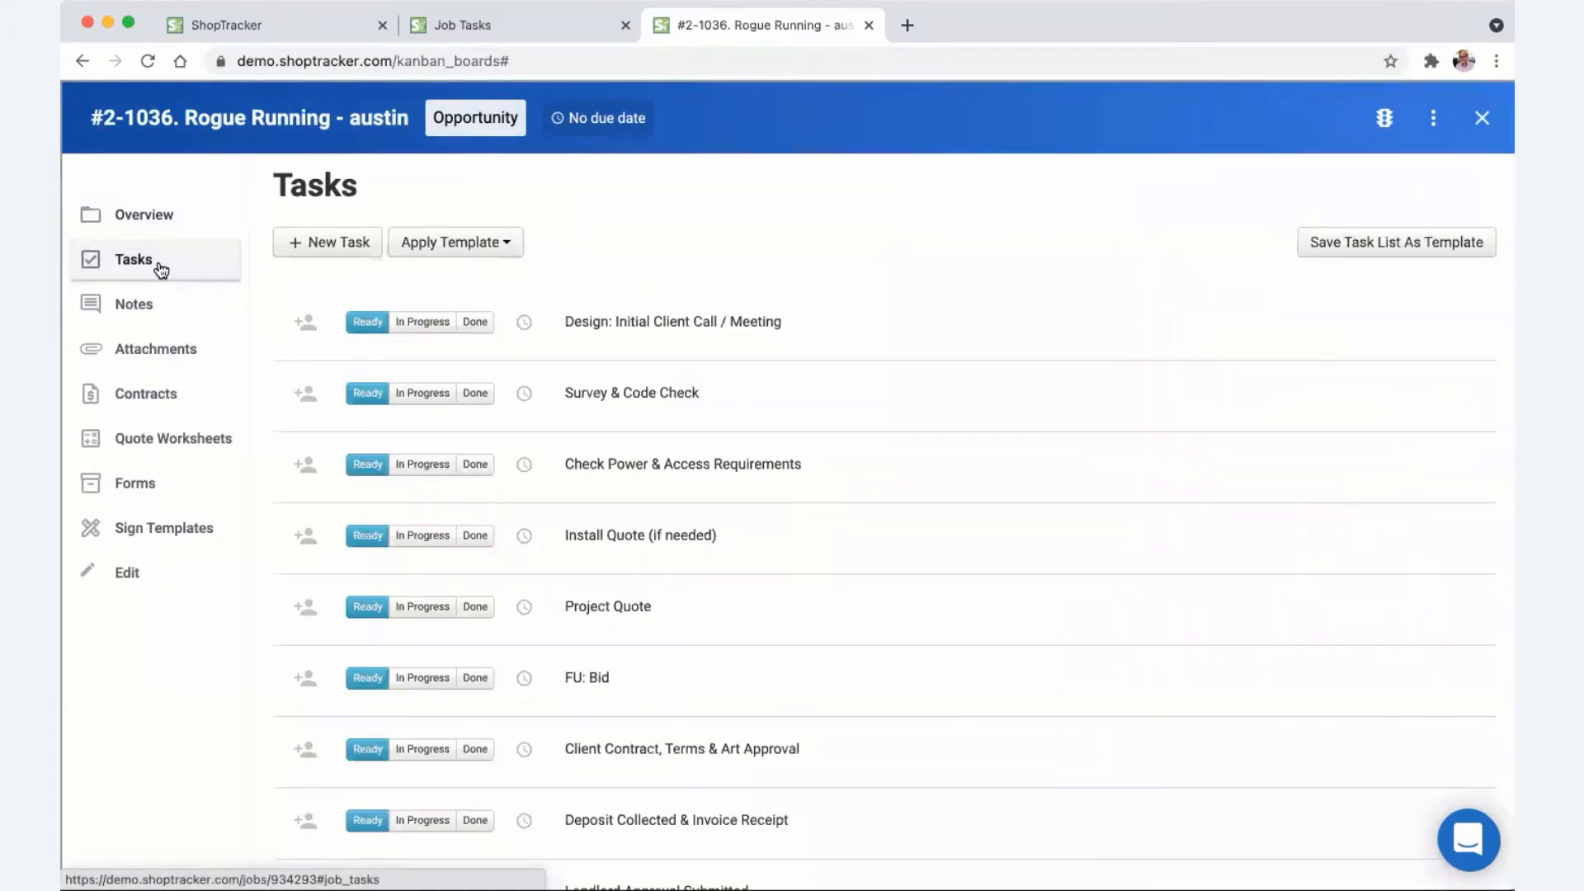
pyautogui.scroll(-5, 537, 484)
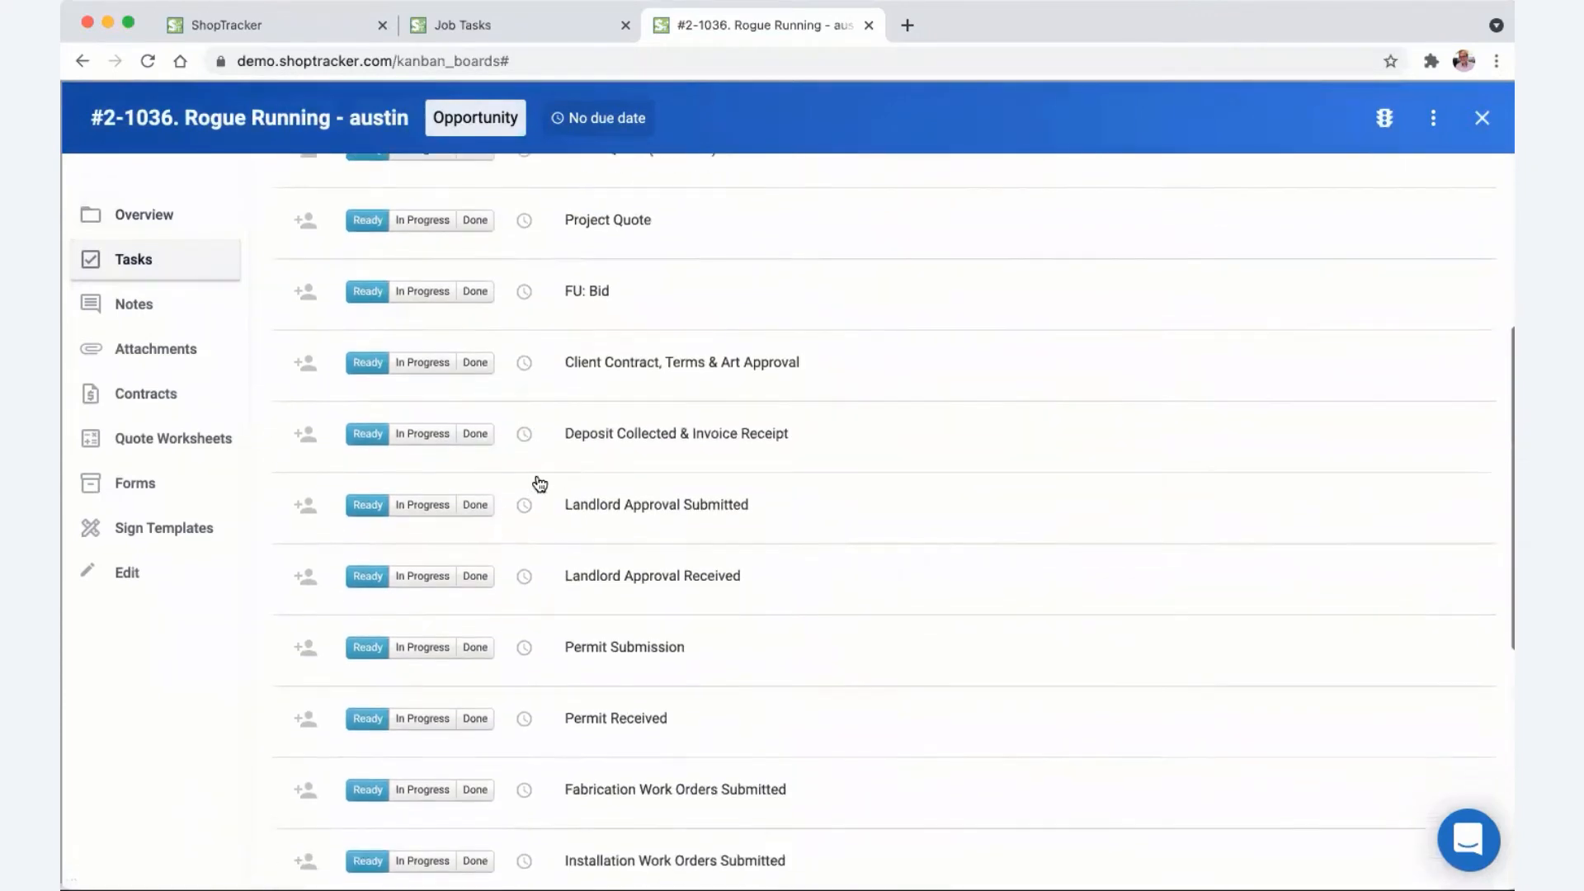
pyautogui.scroll(-7, 540, 484)
pyautogui.scroll(12, 540, 485)
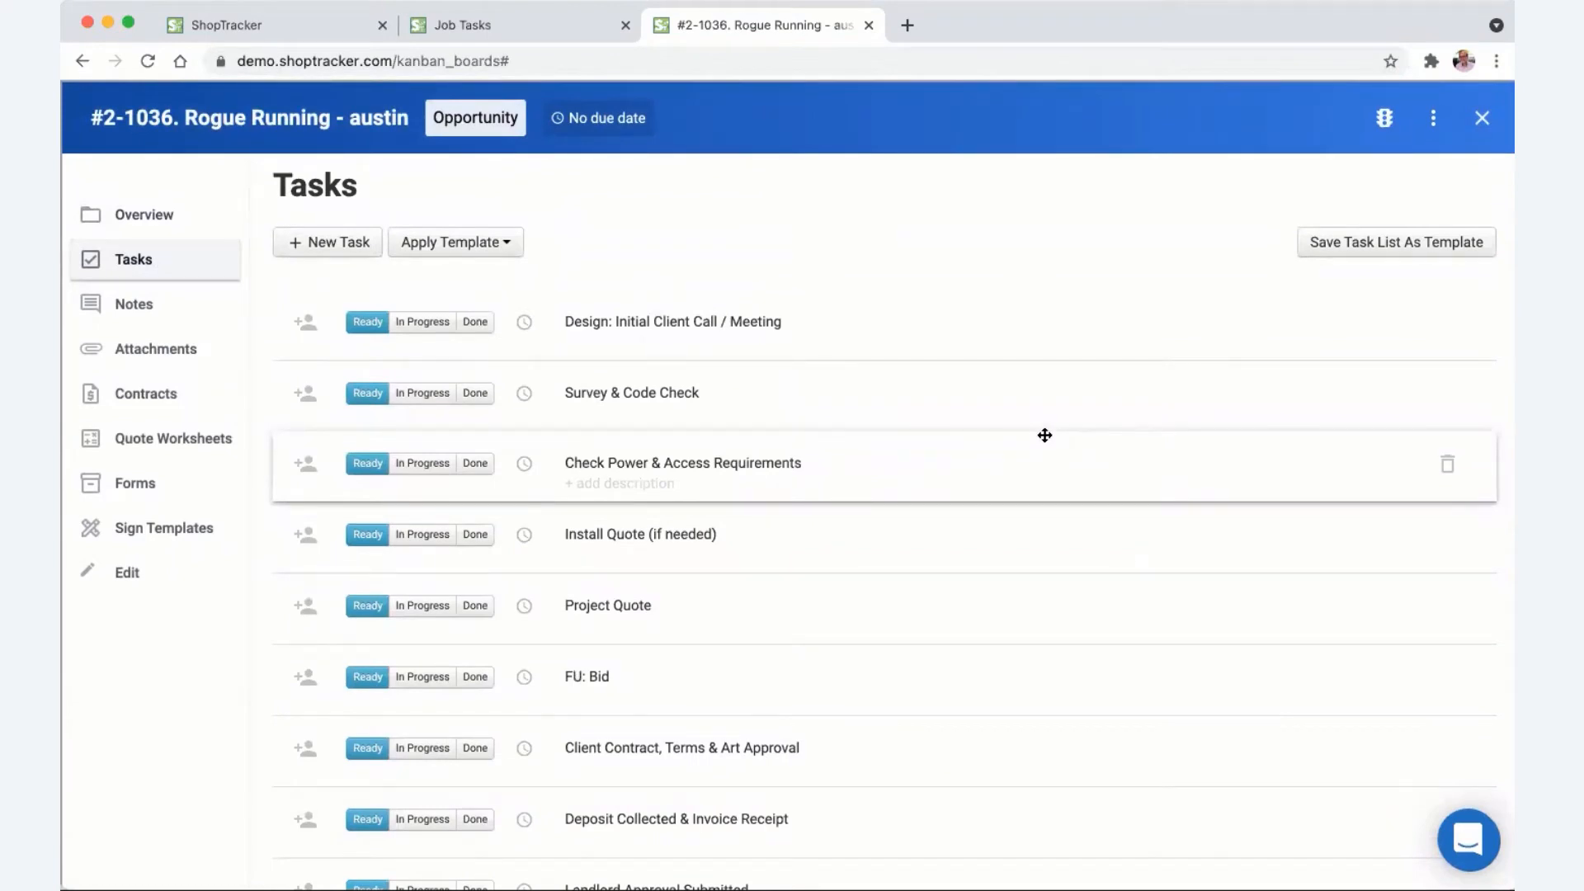
pyautogui.click(505, 243)
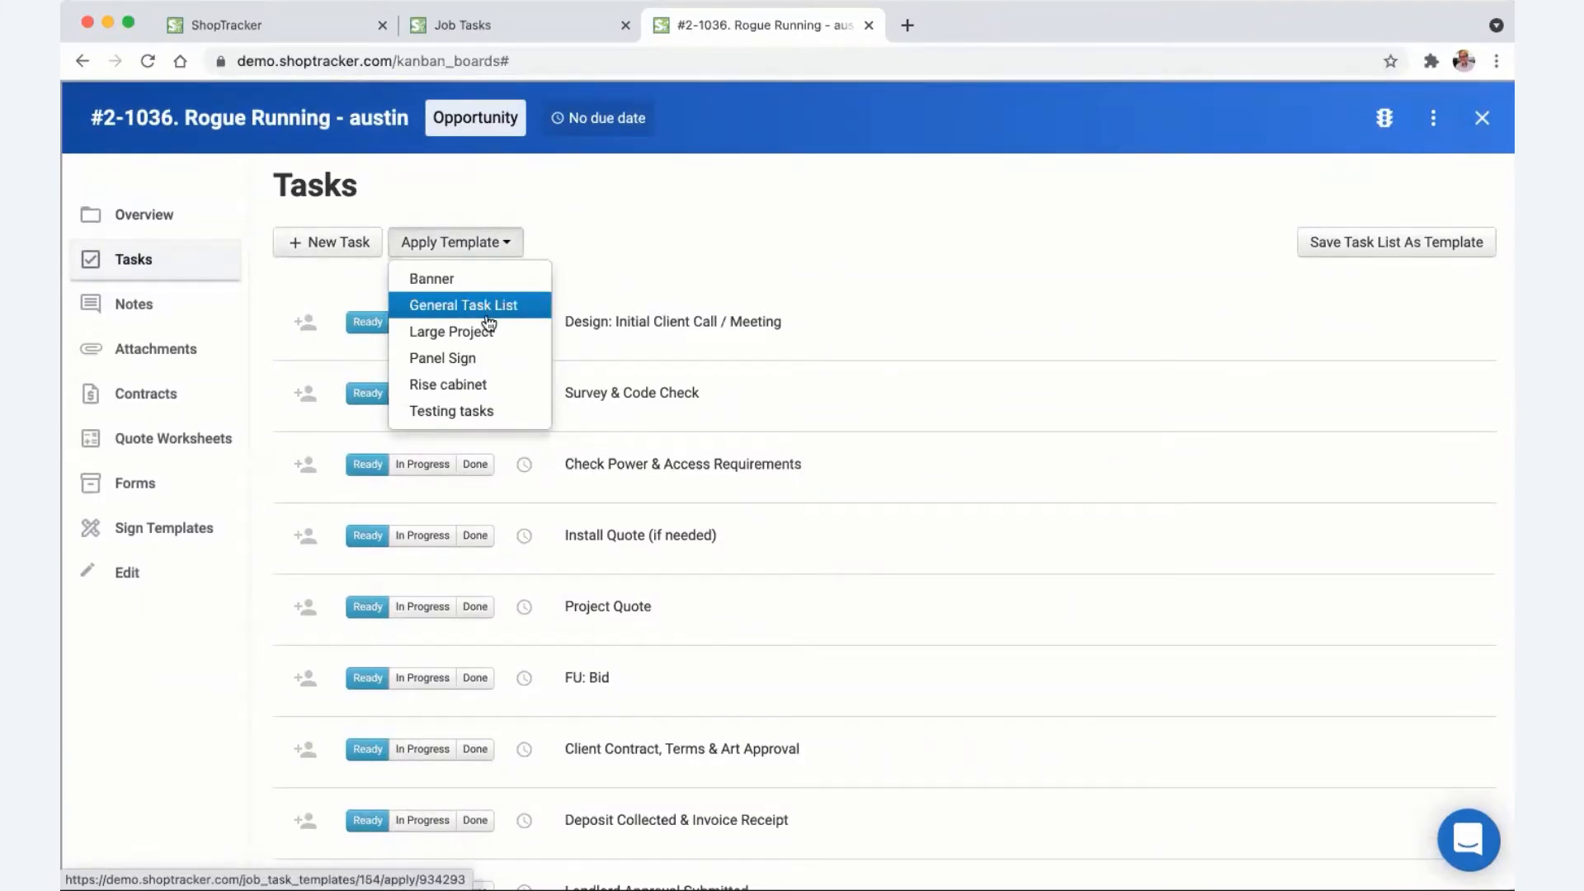
pyautogui.click(739, 241)
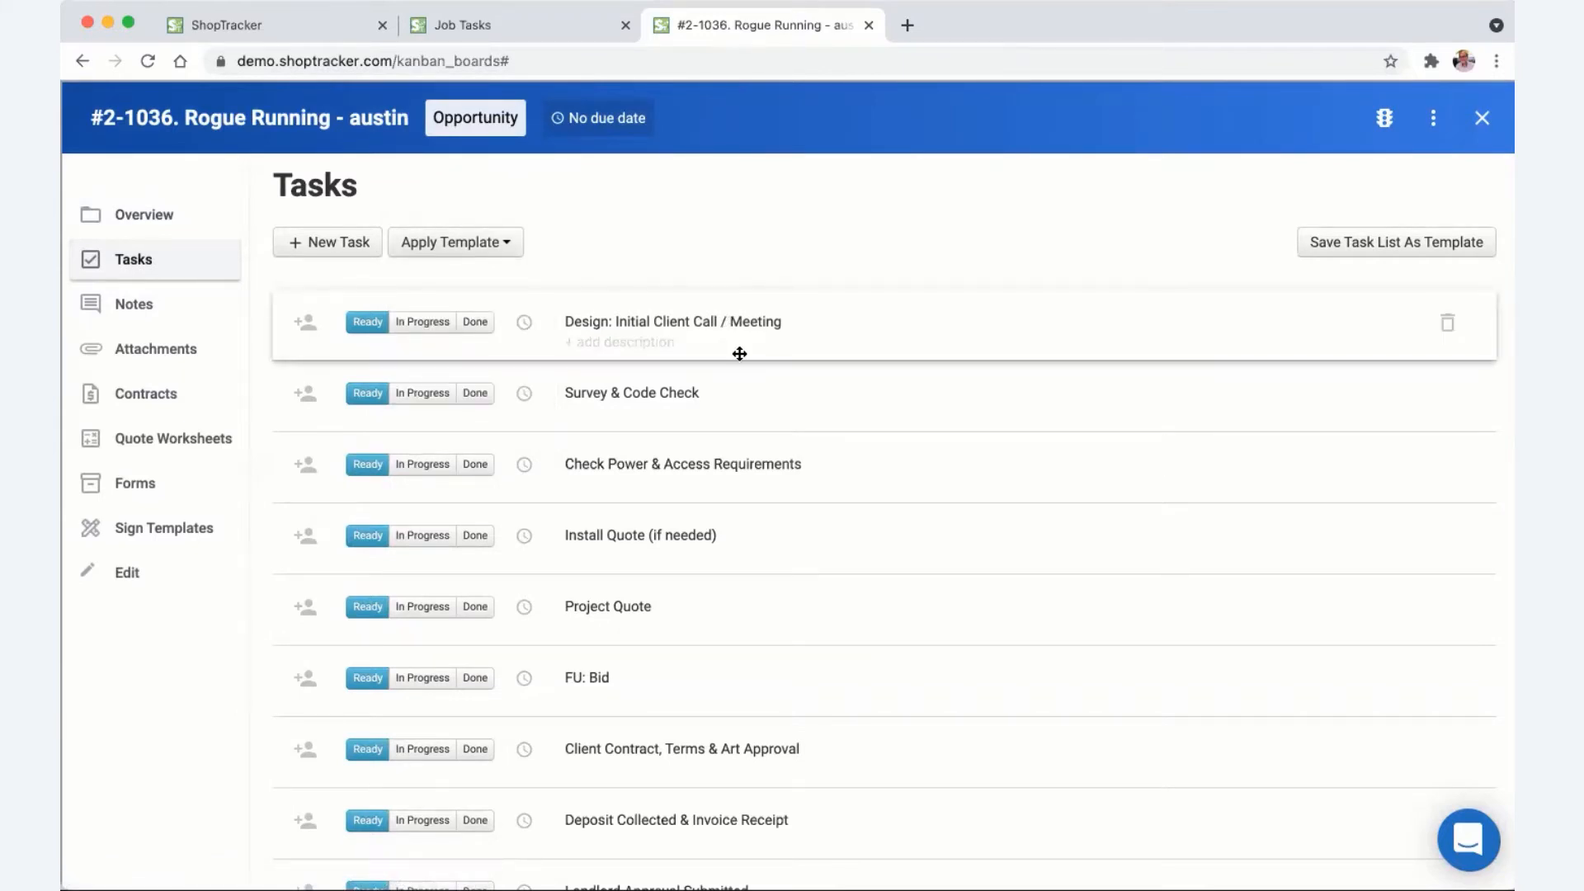
pyautogui.scroll(-3, 753, 424)
pyautogui.scroll(3, 757, 426)
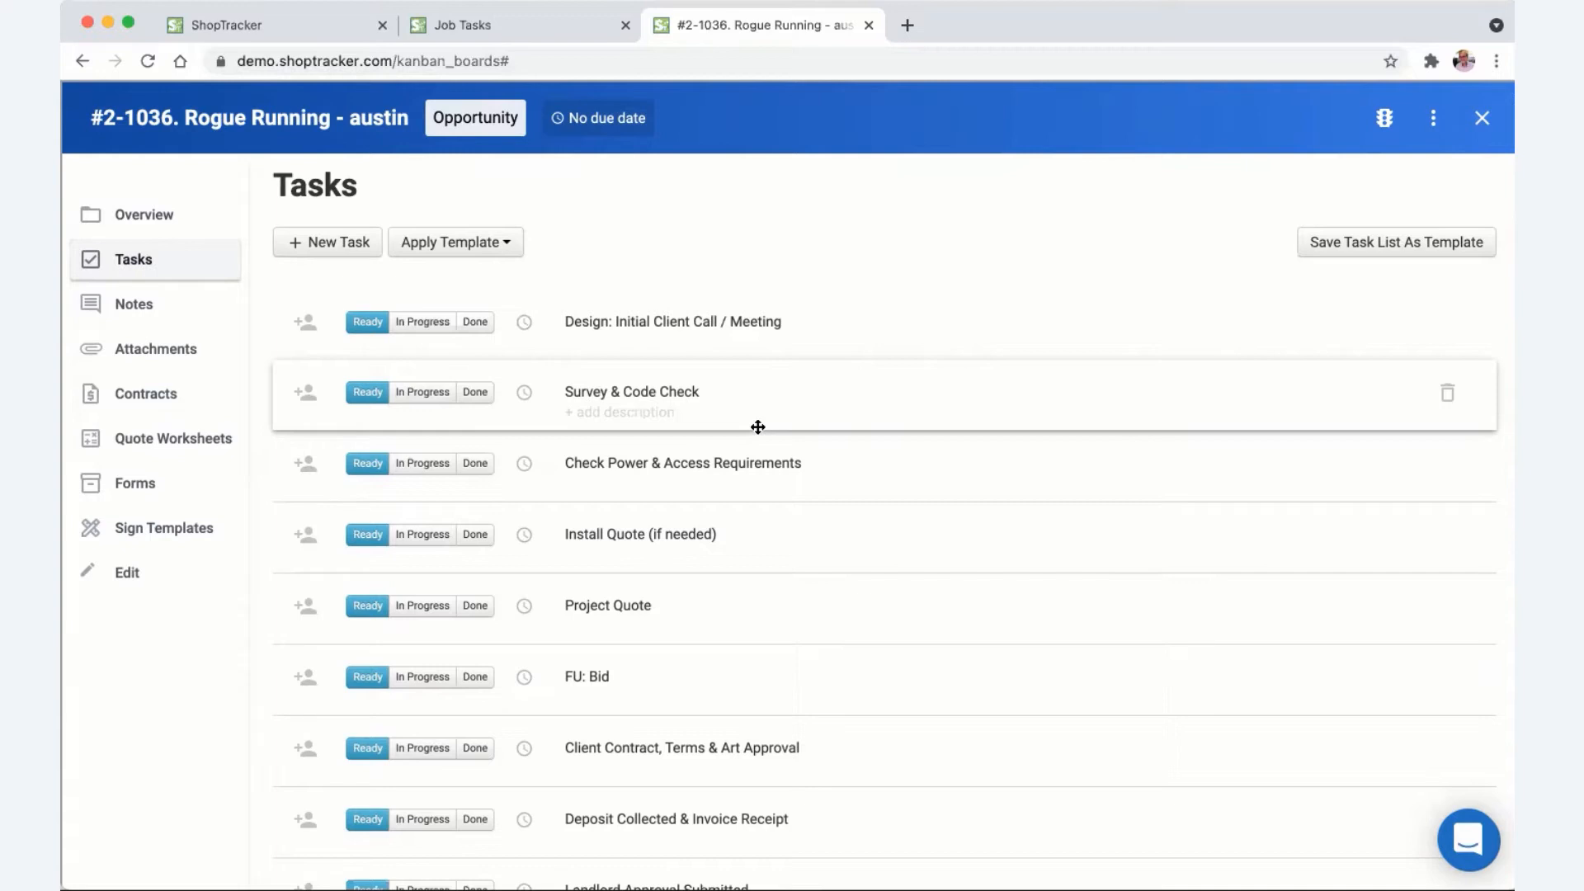
# - Assign the Initial Client Call task and set the job due date to 04/30/2021
pyautogui.click(305, 322)
pyautogui.click(462, 314)
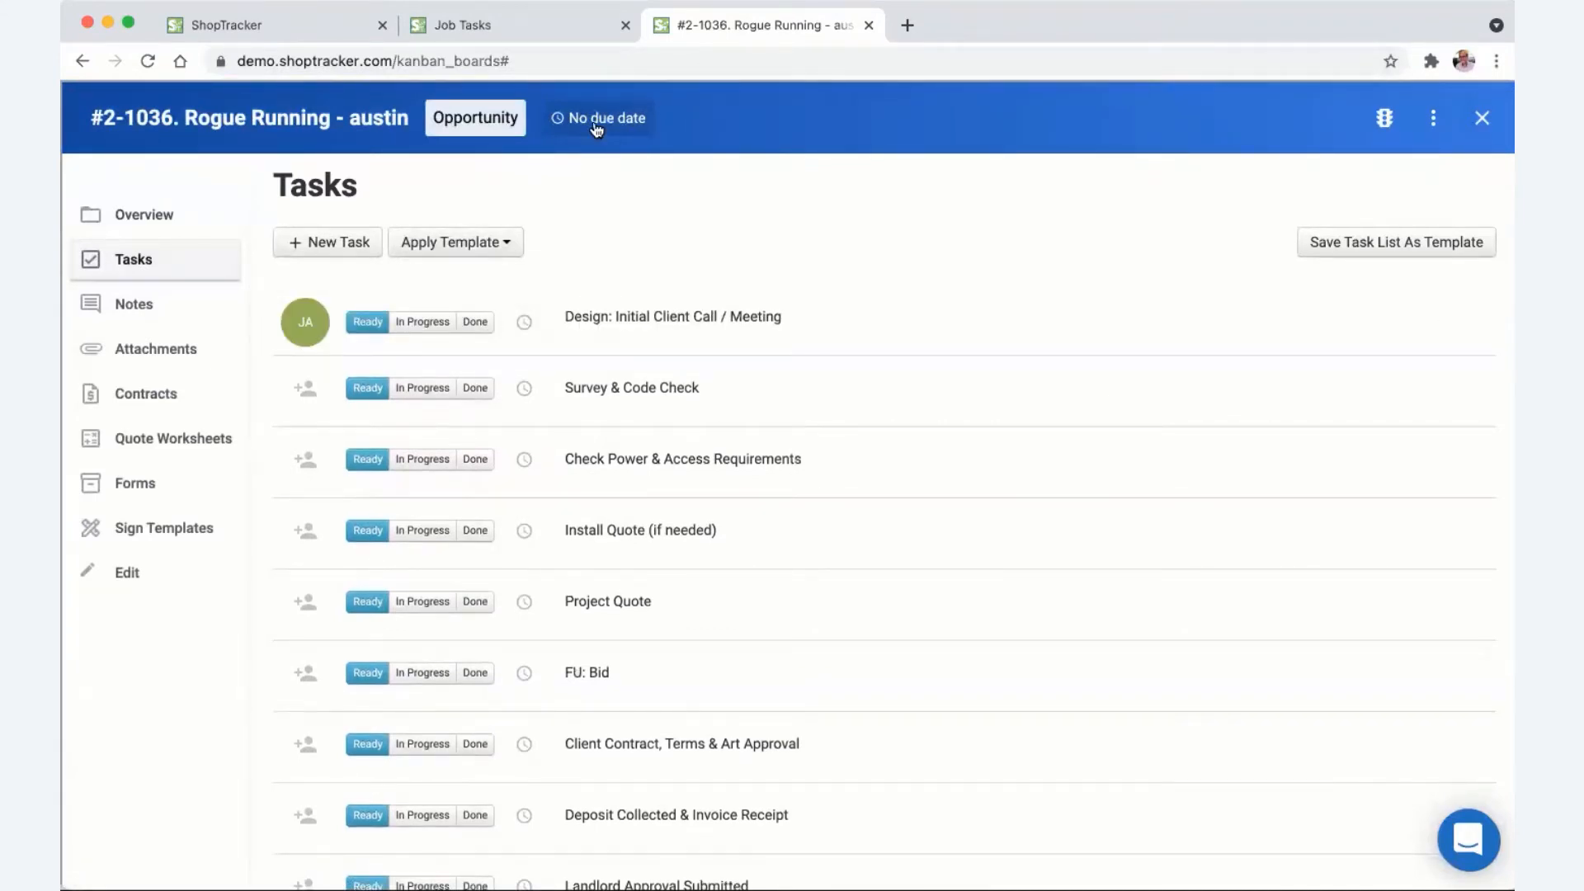
pyautogui.click(481, 117)
pyautogui.click(602, 124)
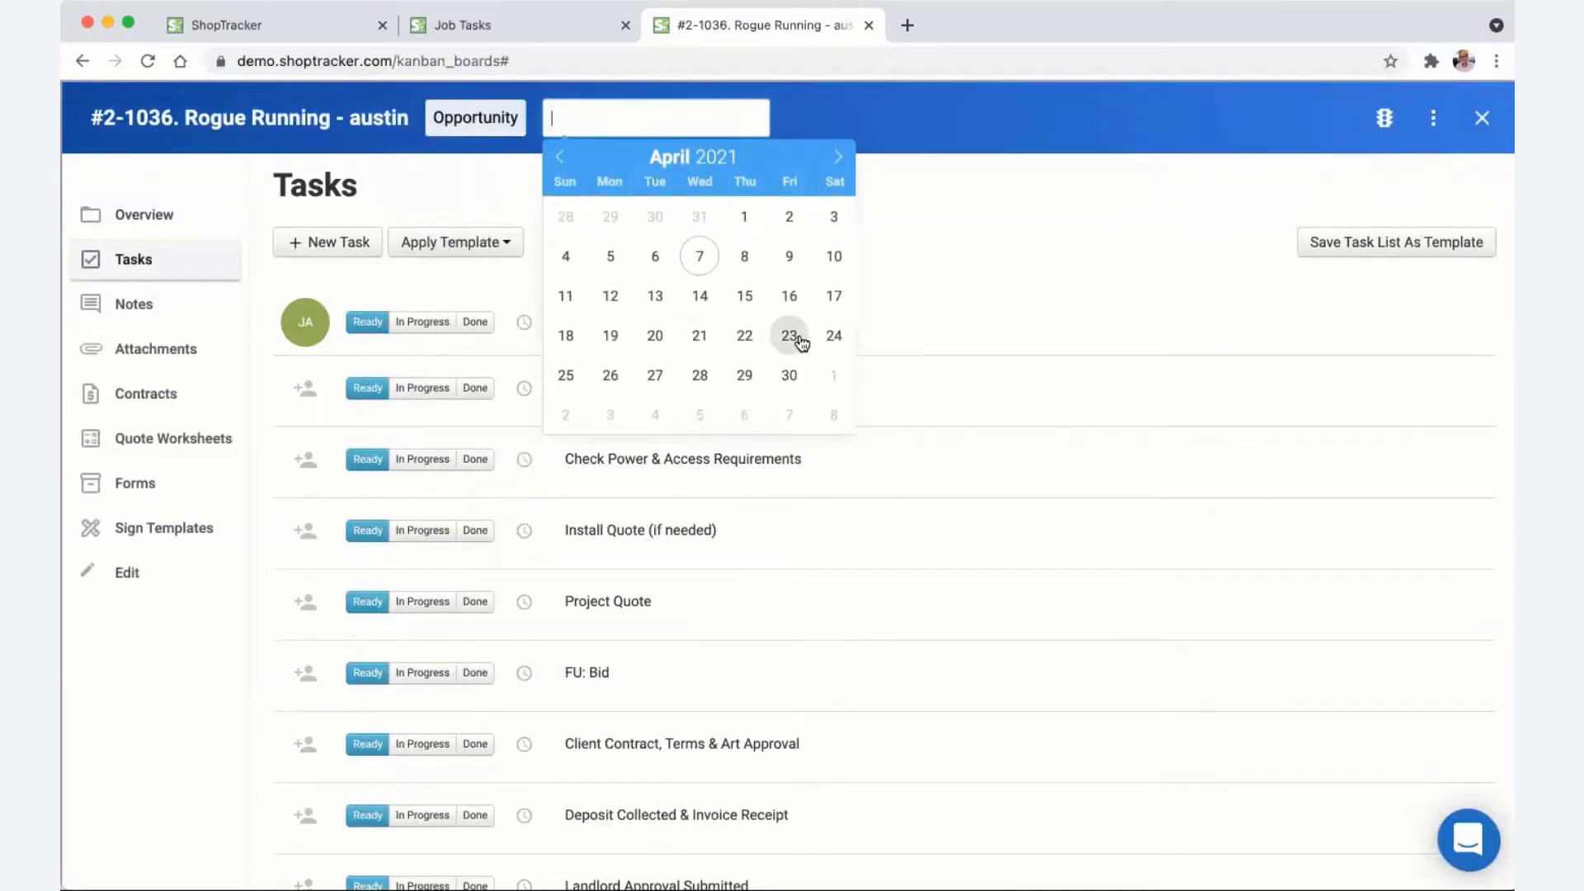
pyautogui.click(789, 376)
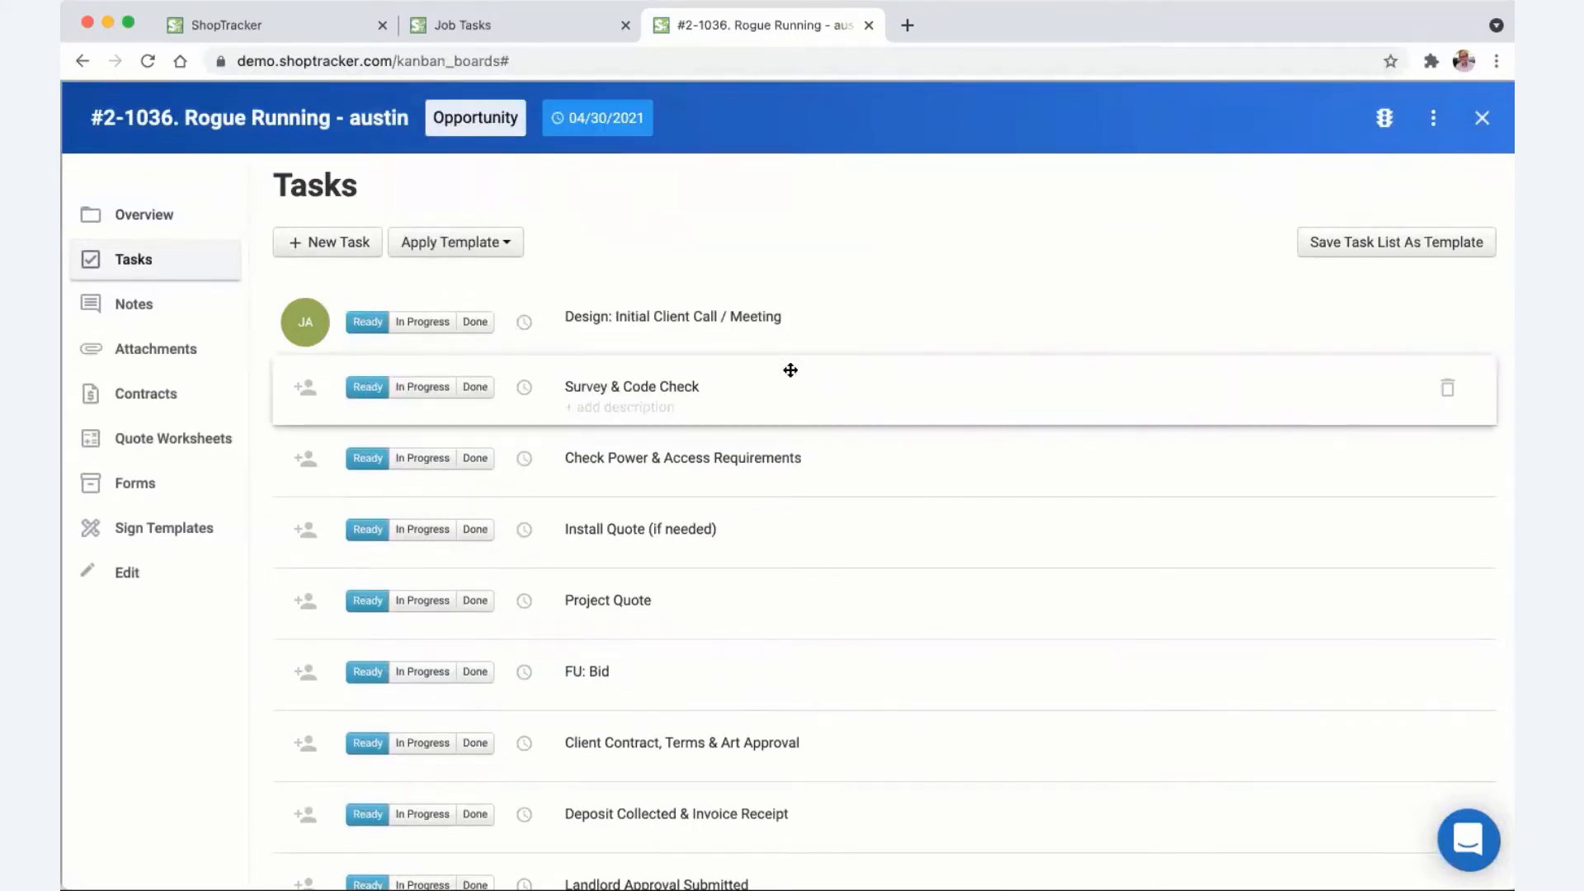
# - Give the Initial Client Call task an Apr 12 due date and the note '4/7 - lm with client'
pyautogui.click(525, 321)
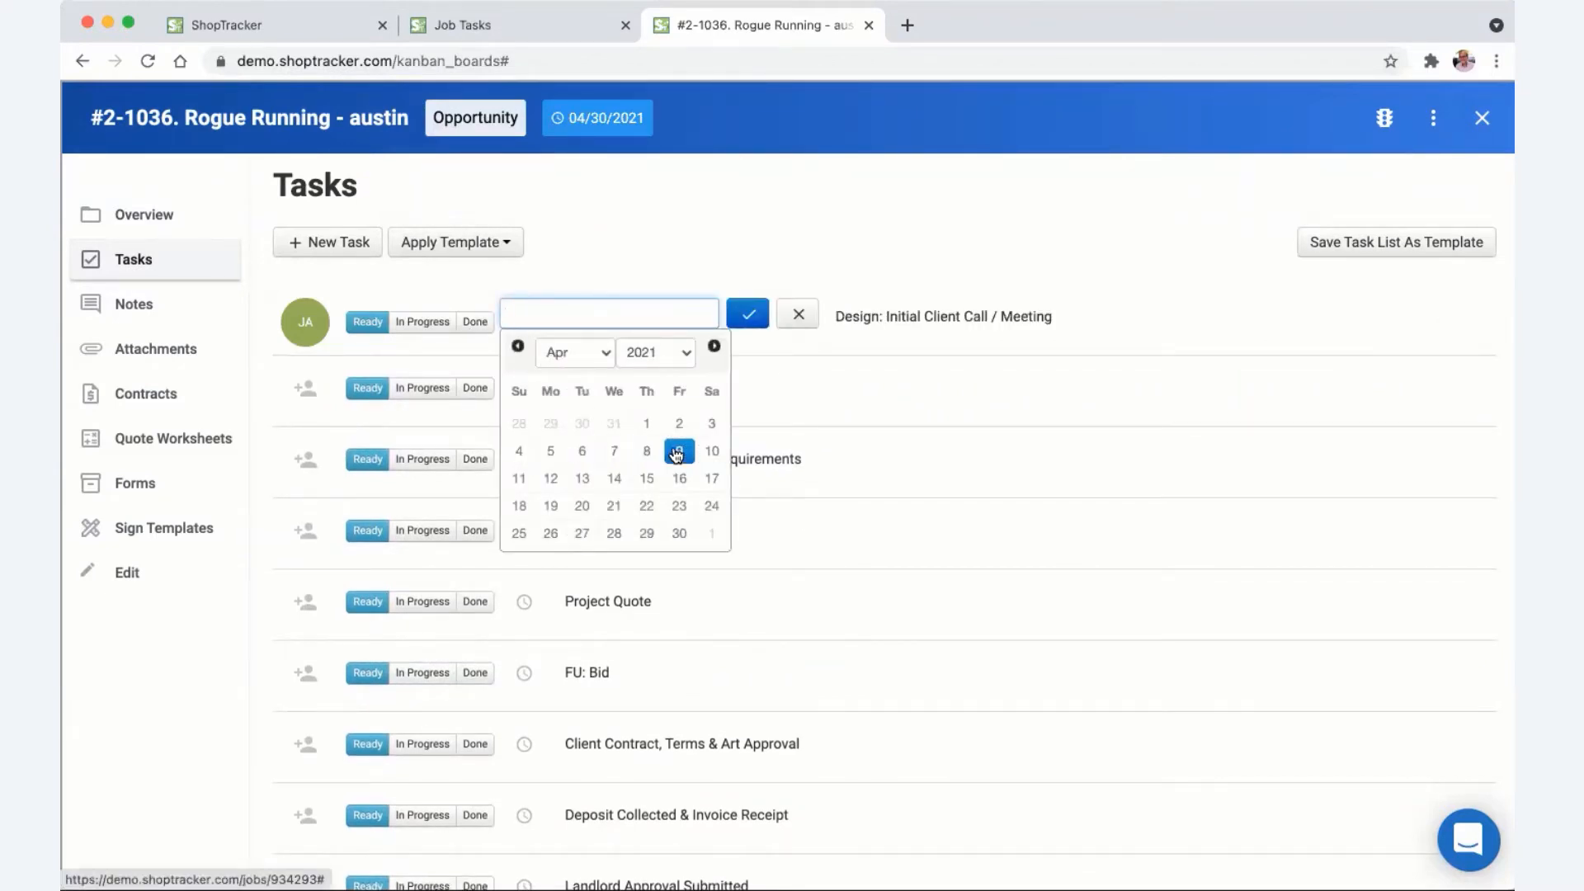
pyautogui.click(556, 481)
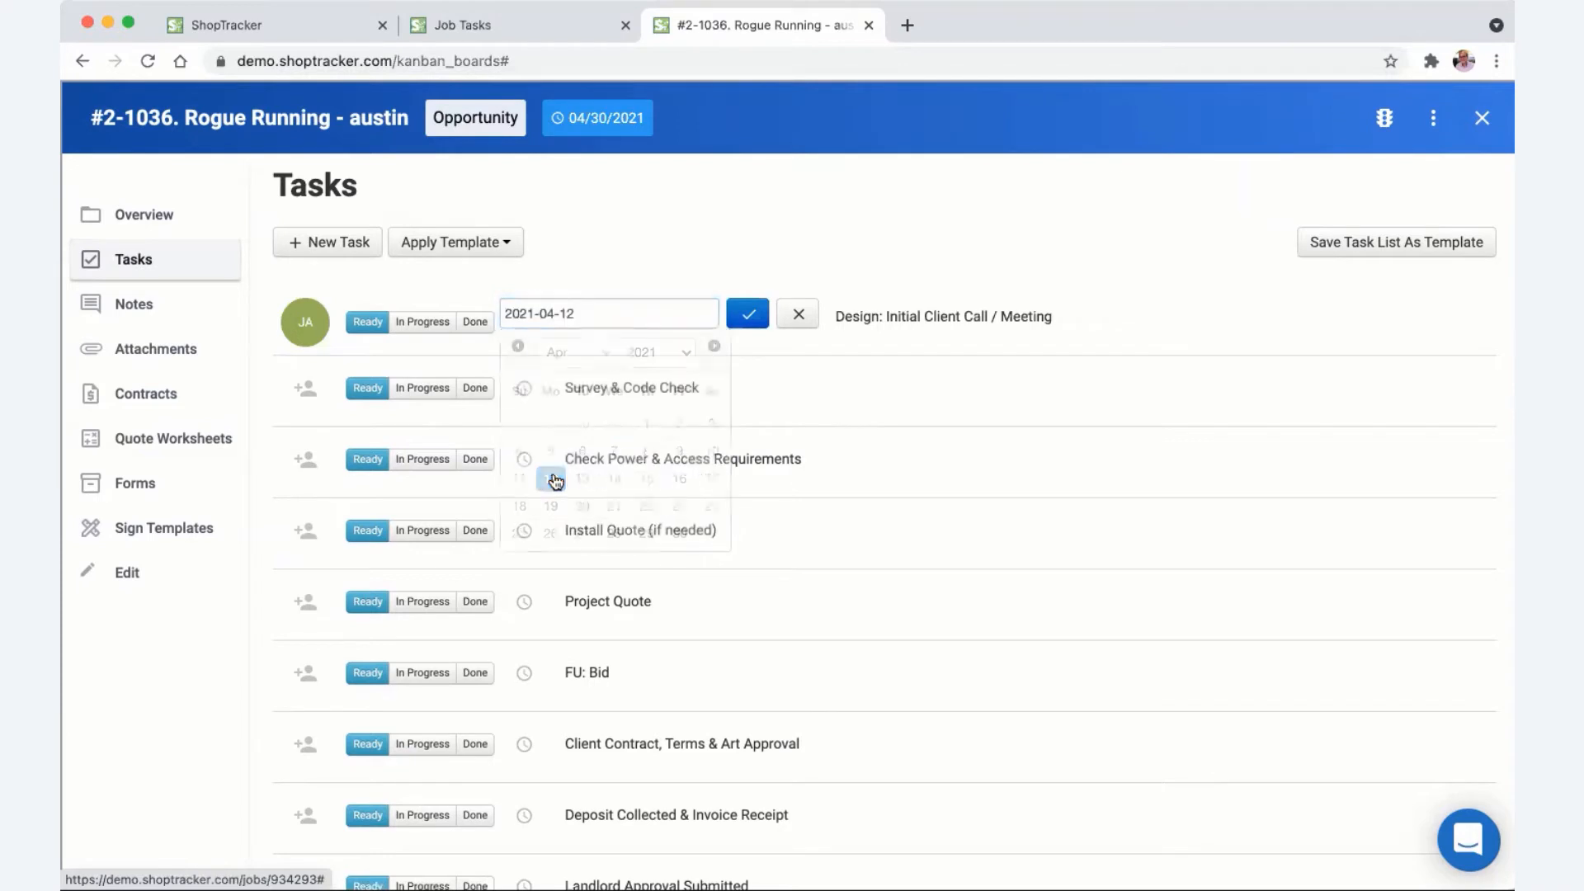
pyautogui.click(750, 317)
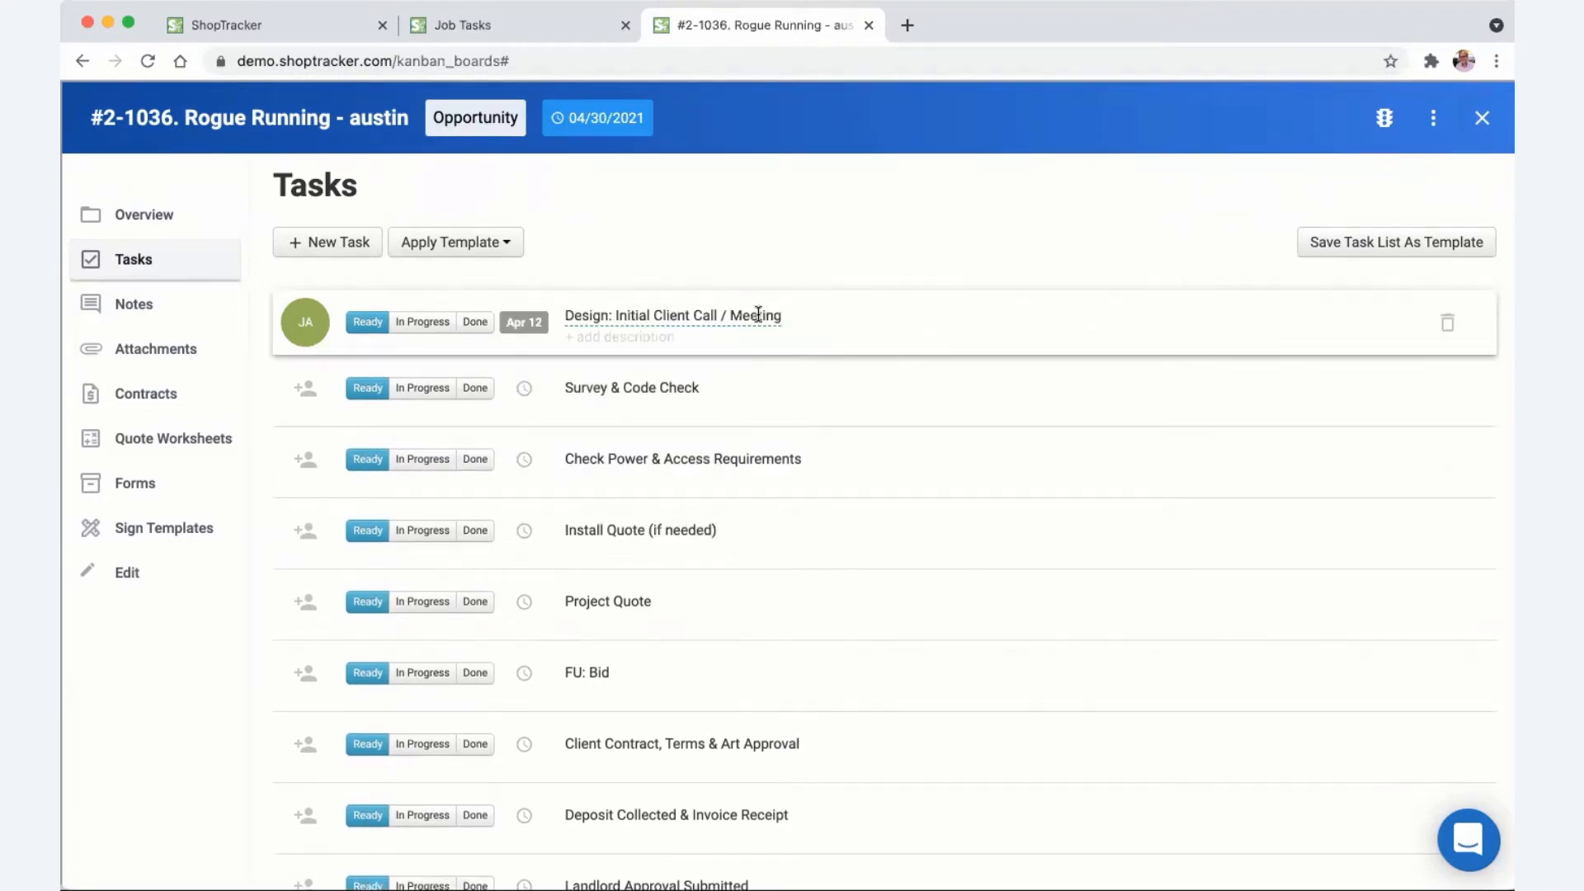
pyautogui.click(664, 337)
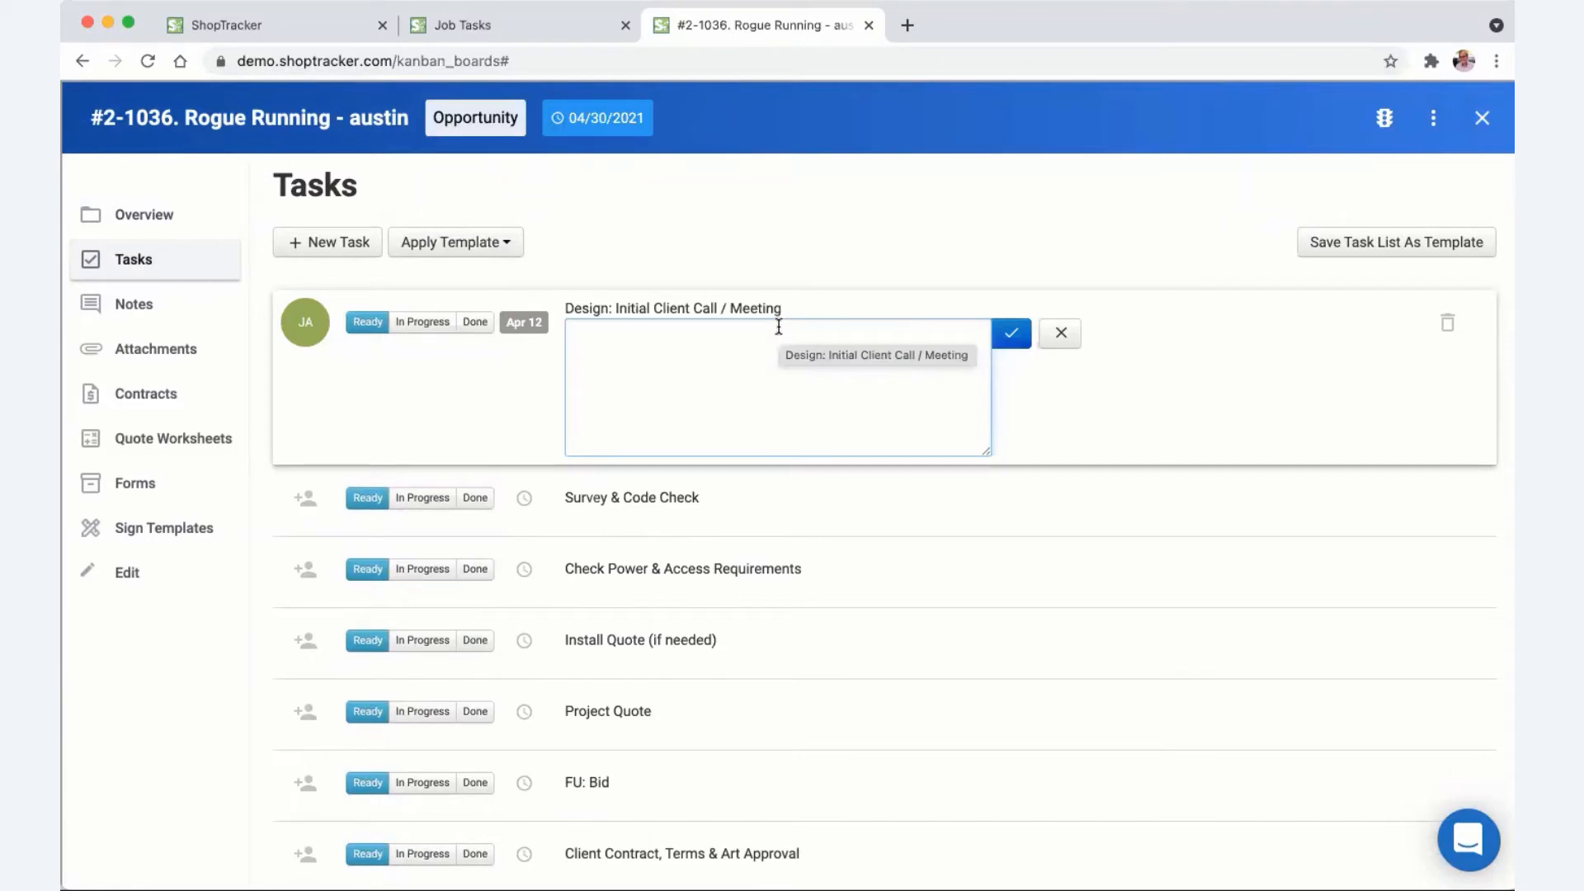
pyautogui.write('4')
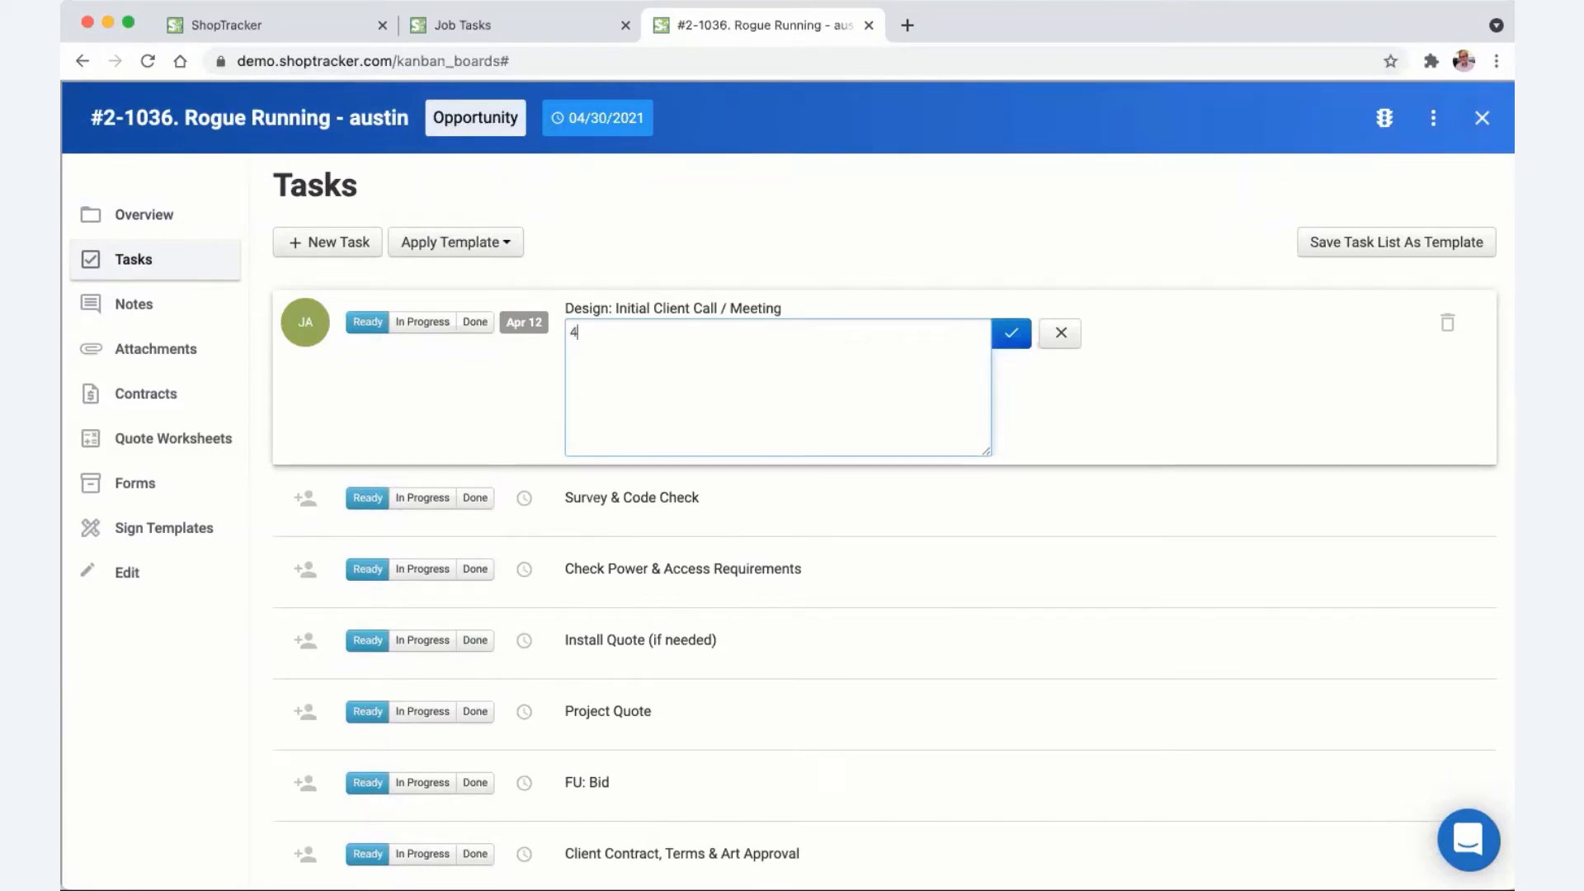
pyautogui.write('/7 - Im with client')
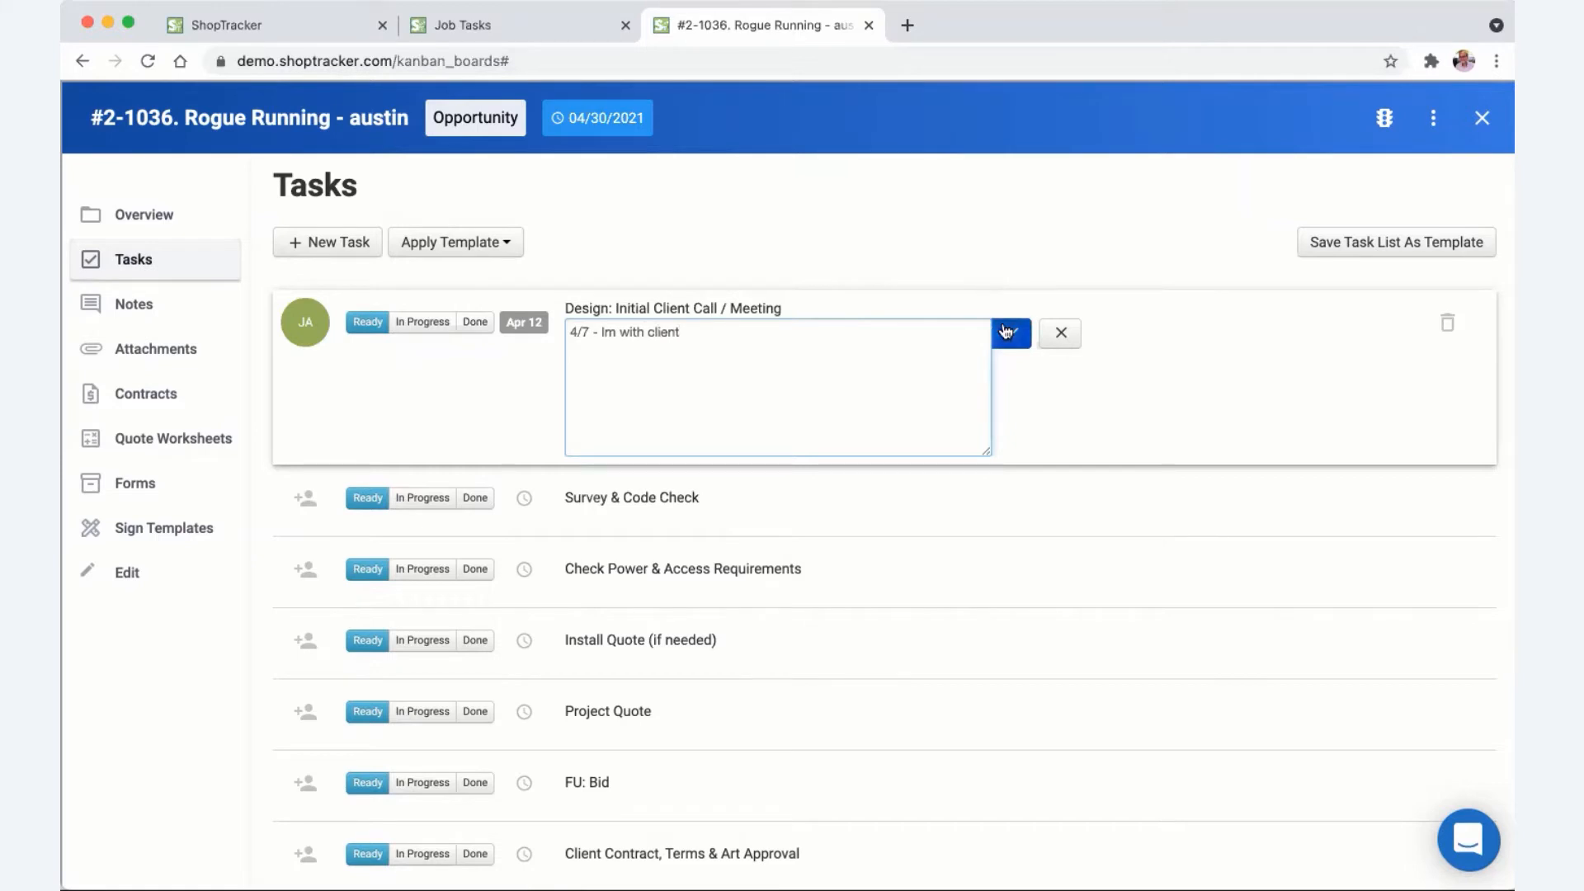
pyautogui.click(1004, 325)
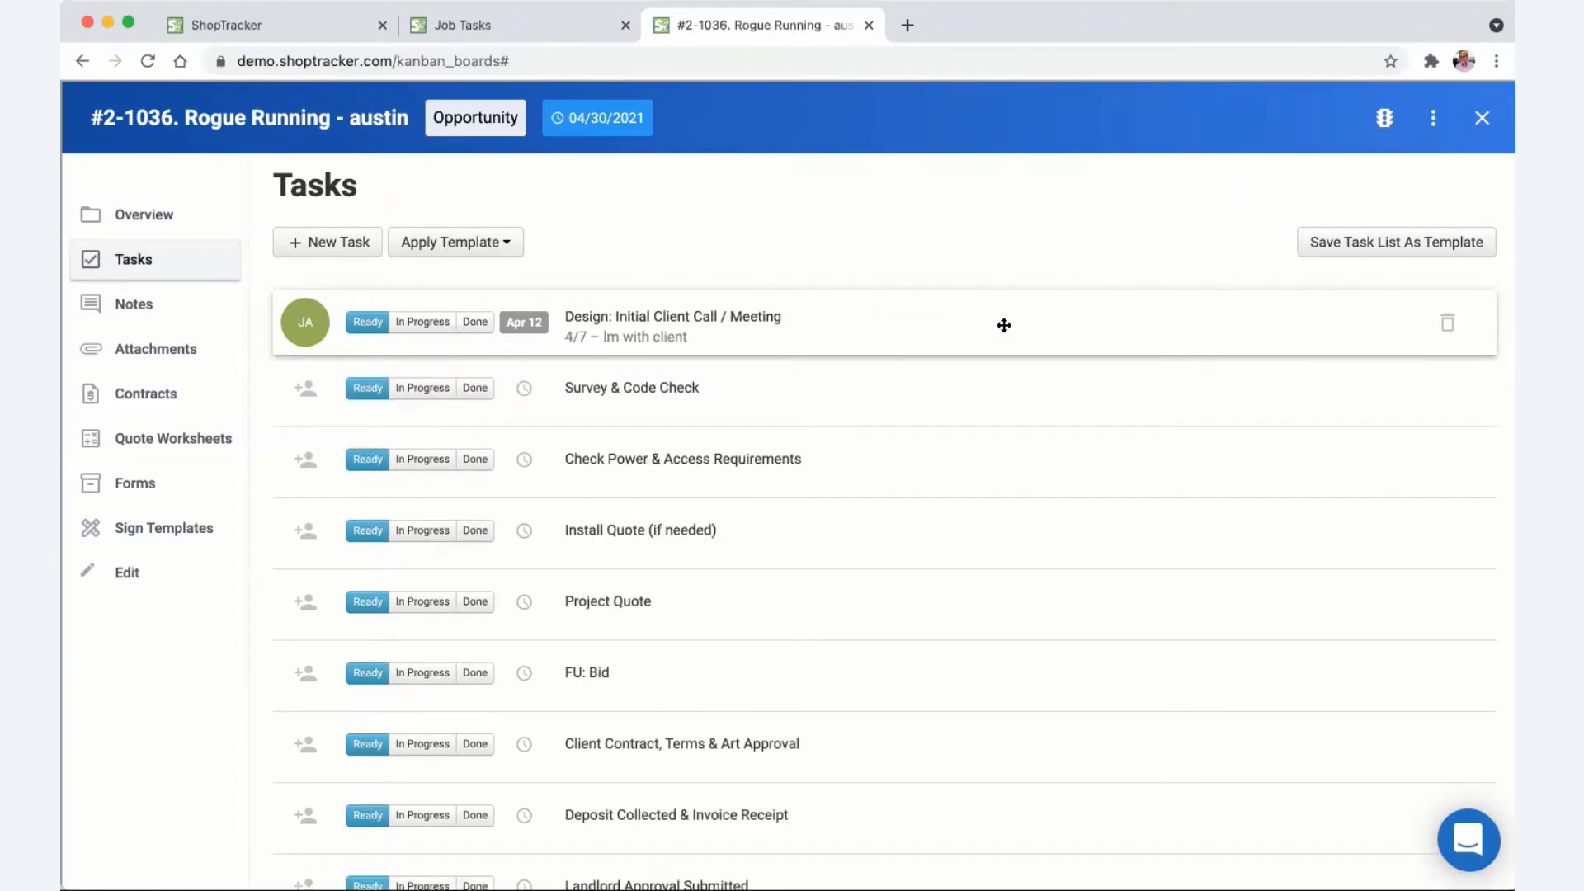
pyautogui.scroll(-1, 647, 396)
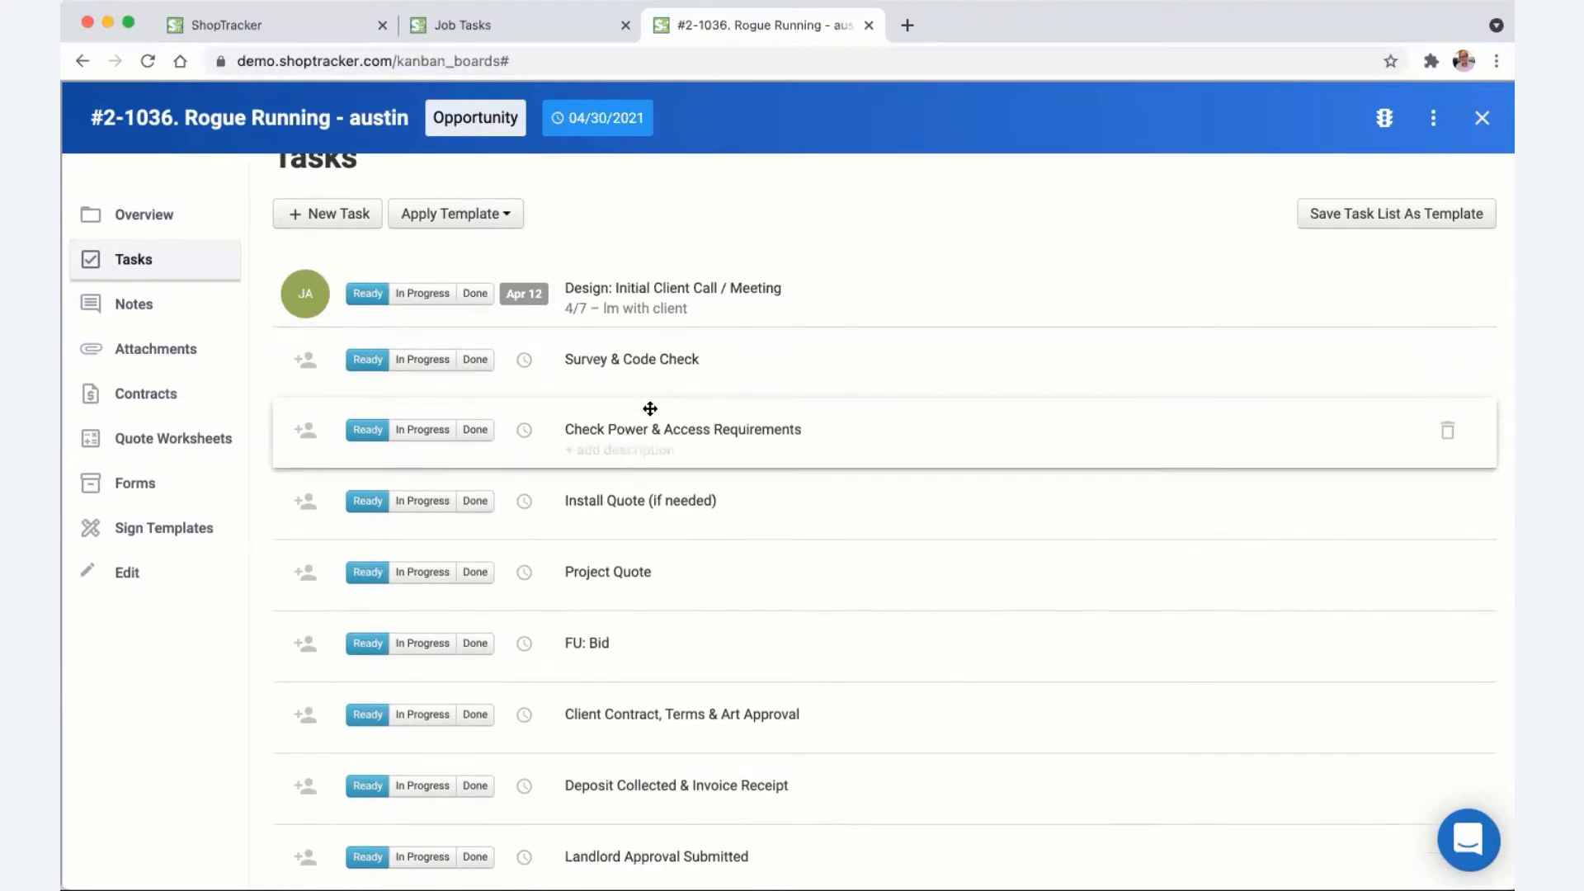
# - Assign Survey & Code Check to another team member, due Apr 09, with the note 's'
pyautogui.click(309, 360)
pyautogui.rightClick(334, 356)
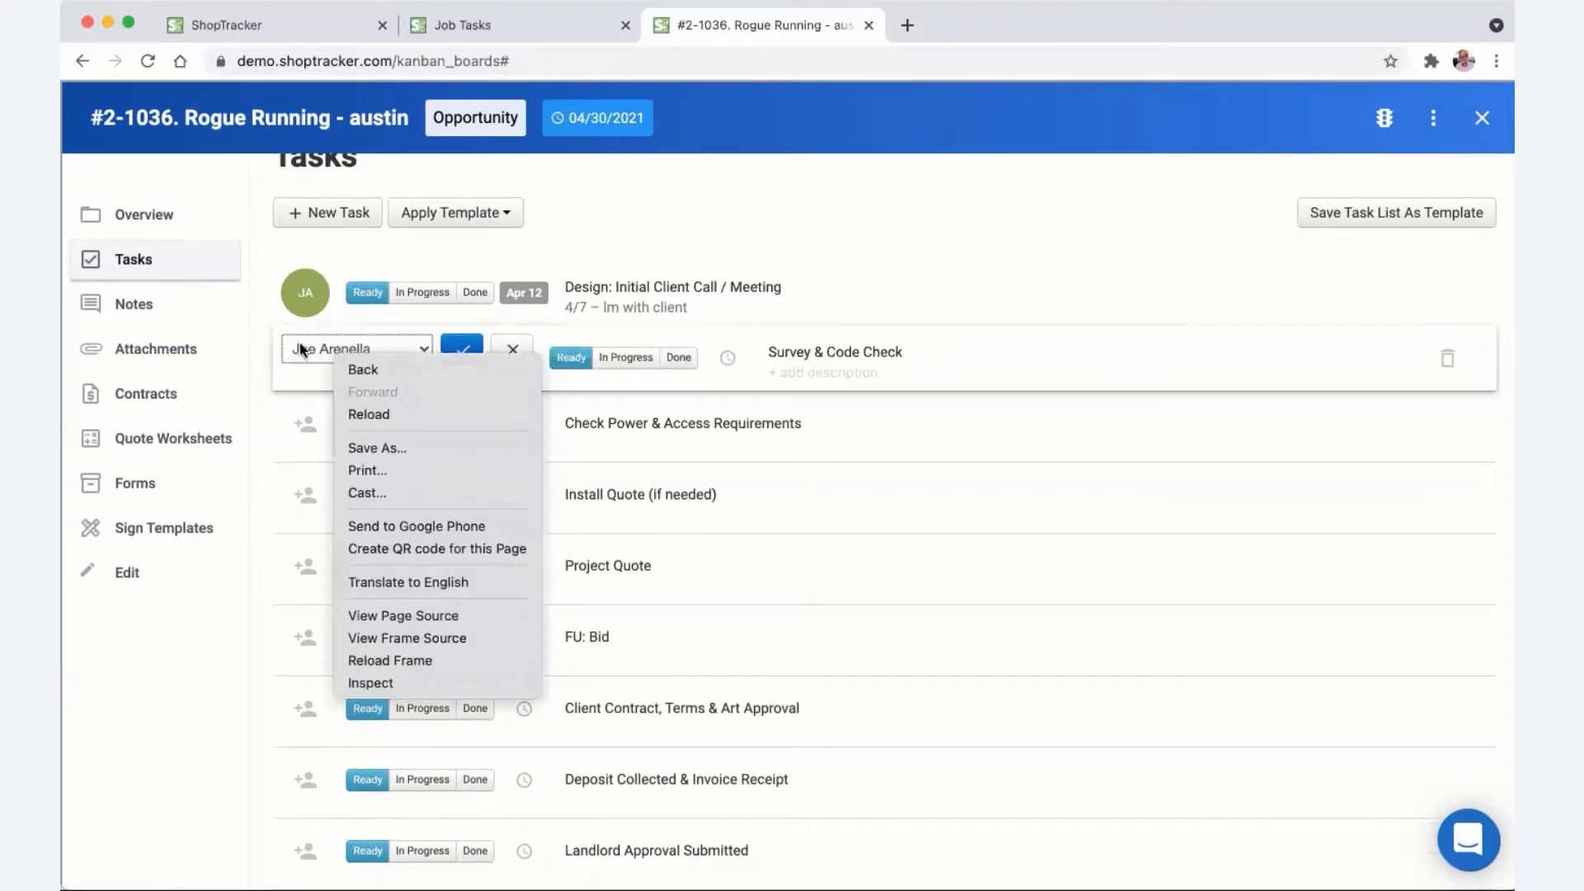
pyautogui.click(303, 350)
pyautogui.click(389, 367)
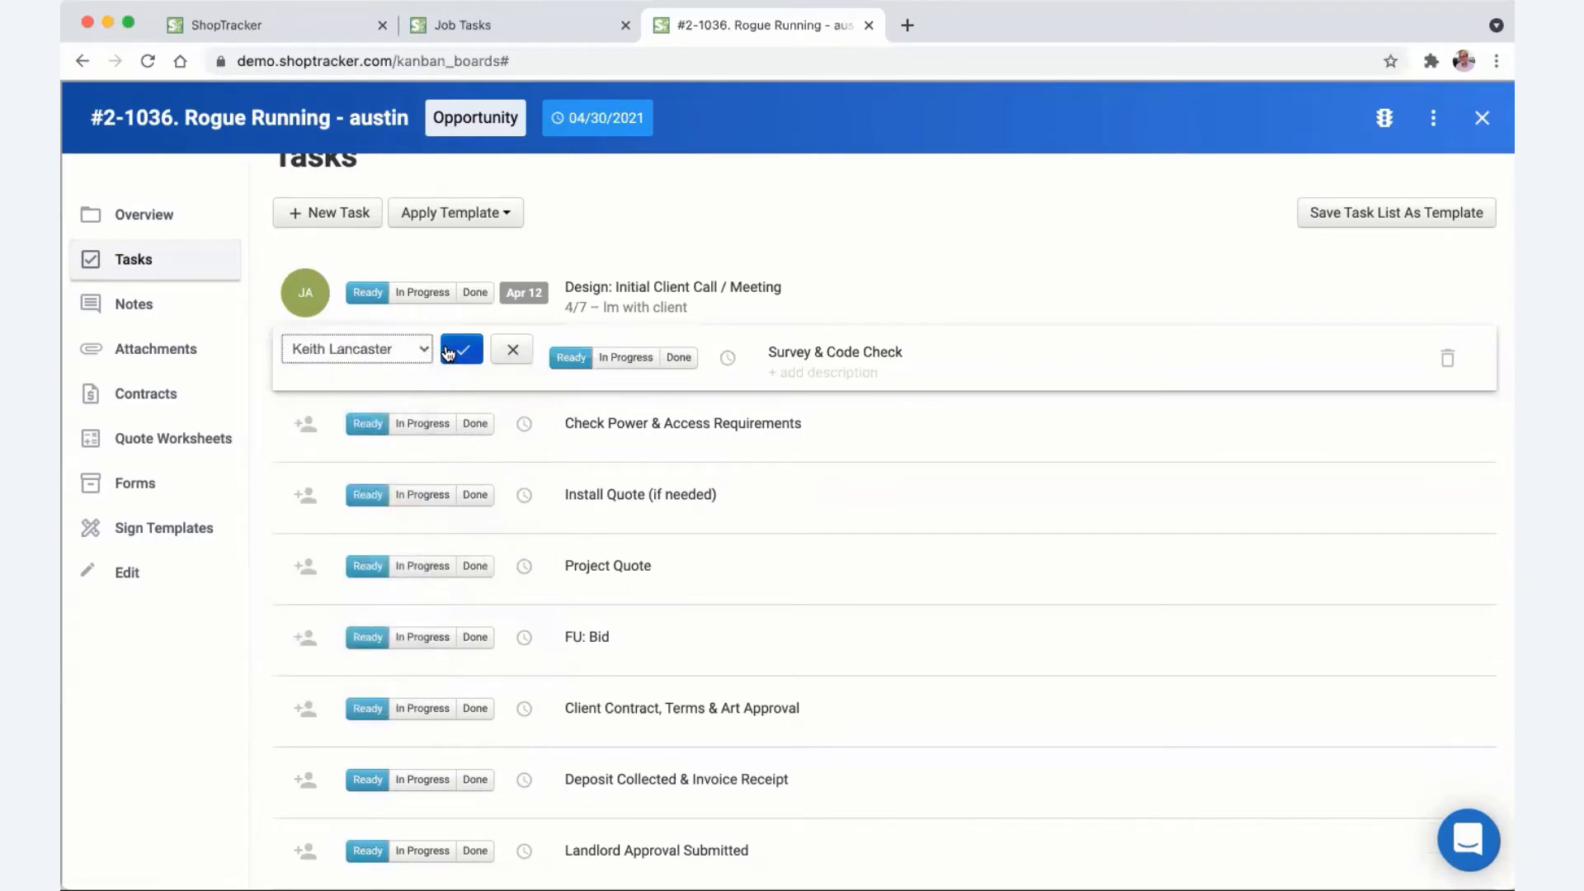
pyautogui.click(460, 350)
pyautogui.click(521, 359)
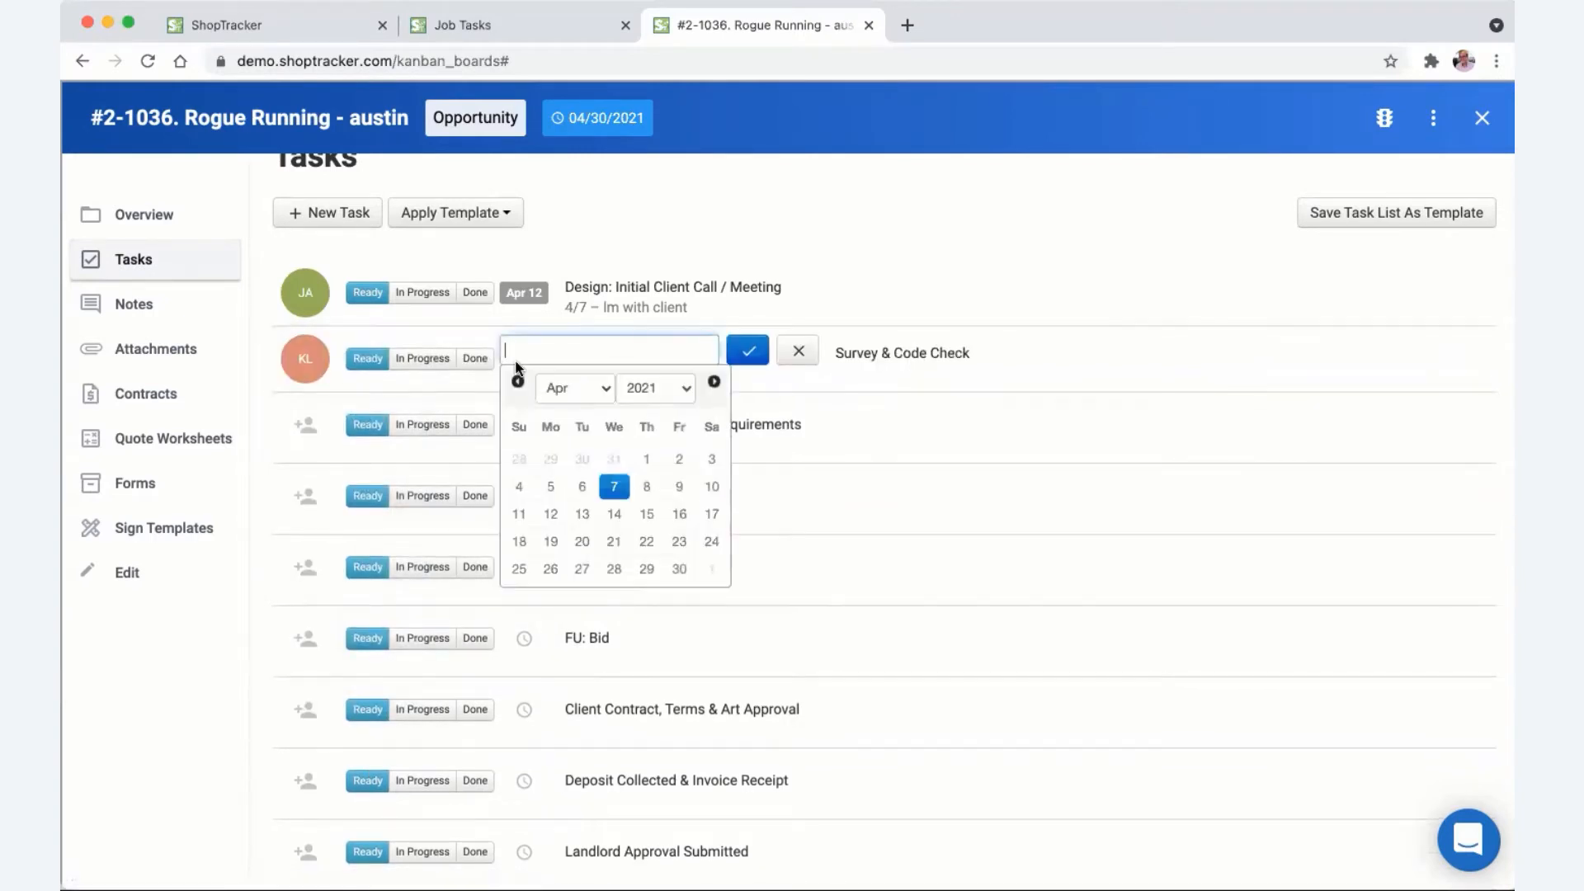
pyautogui.click(679, 487)
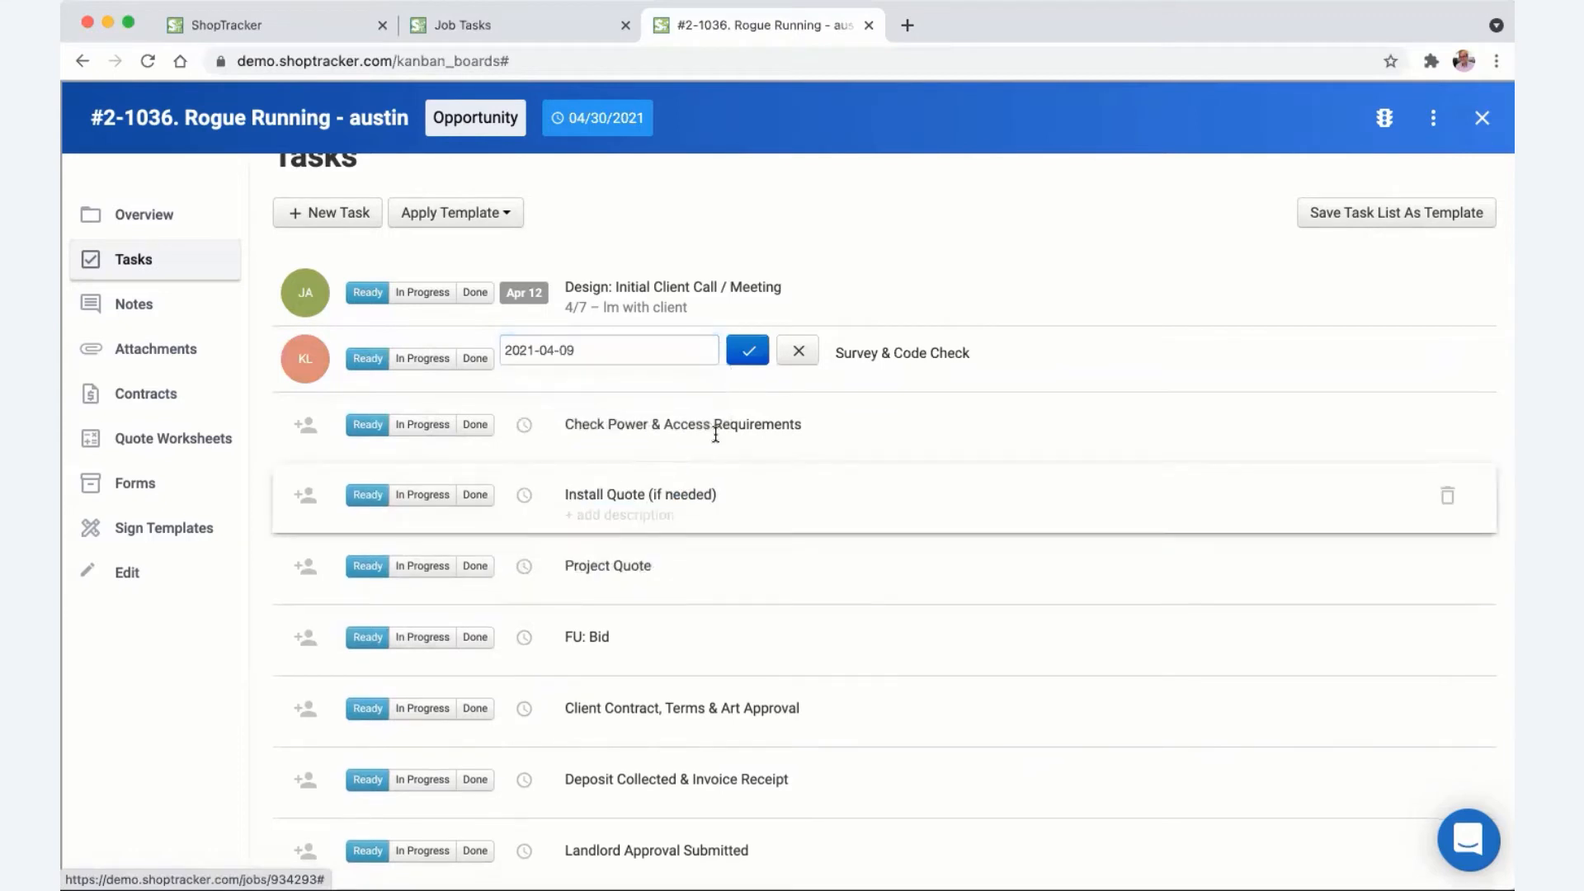
pyautogui.click(747, 351)
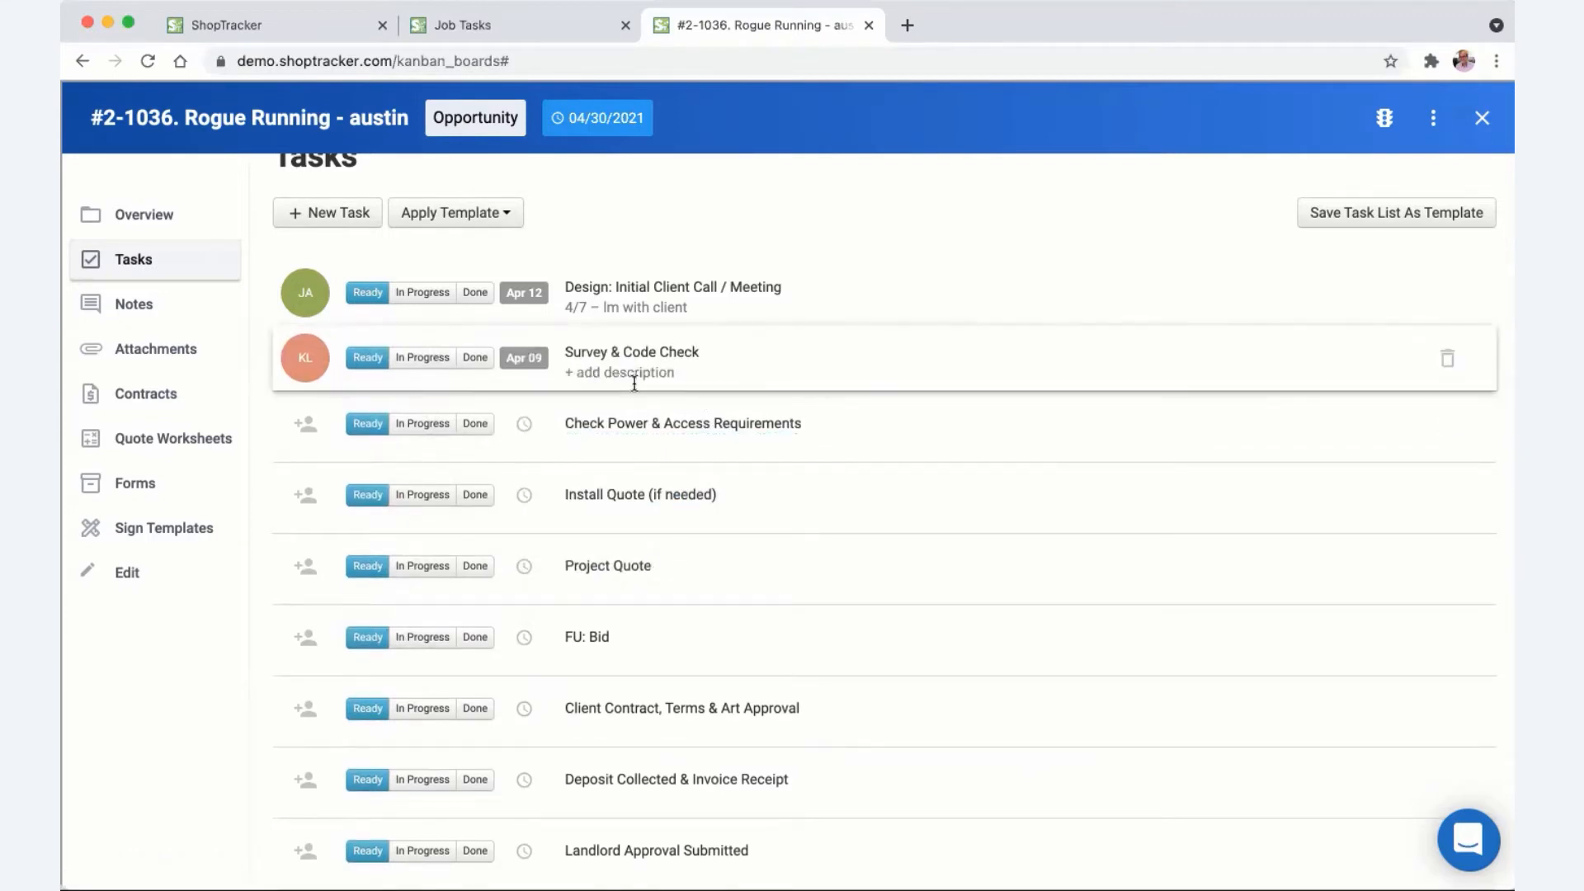
pyautogui.click(634, 373)
pyautogui.write('see joe')
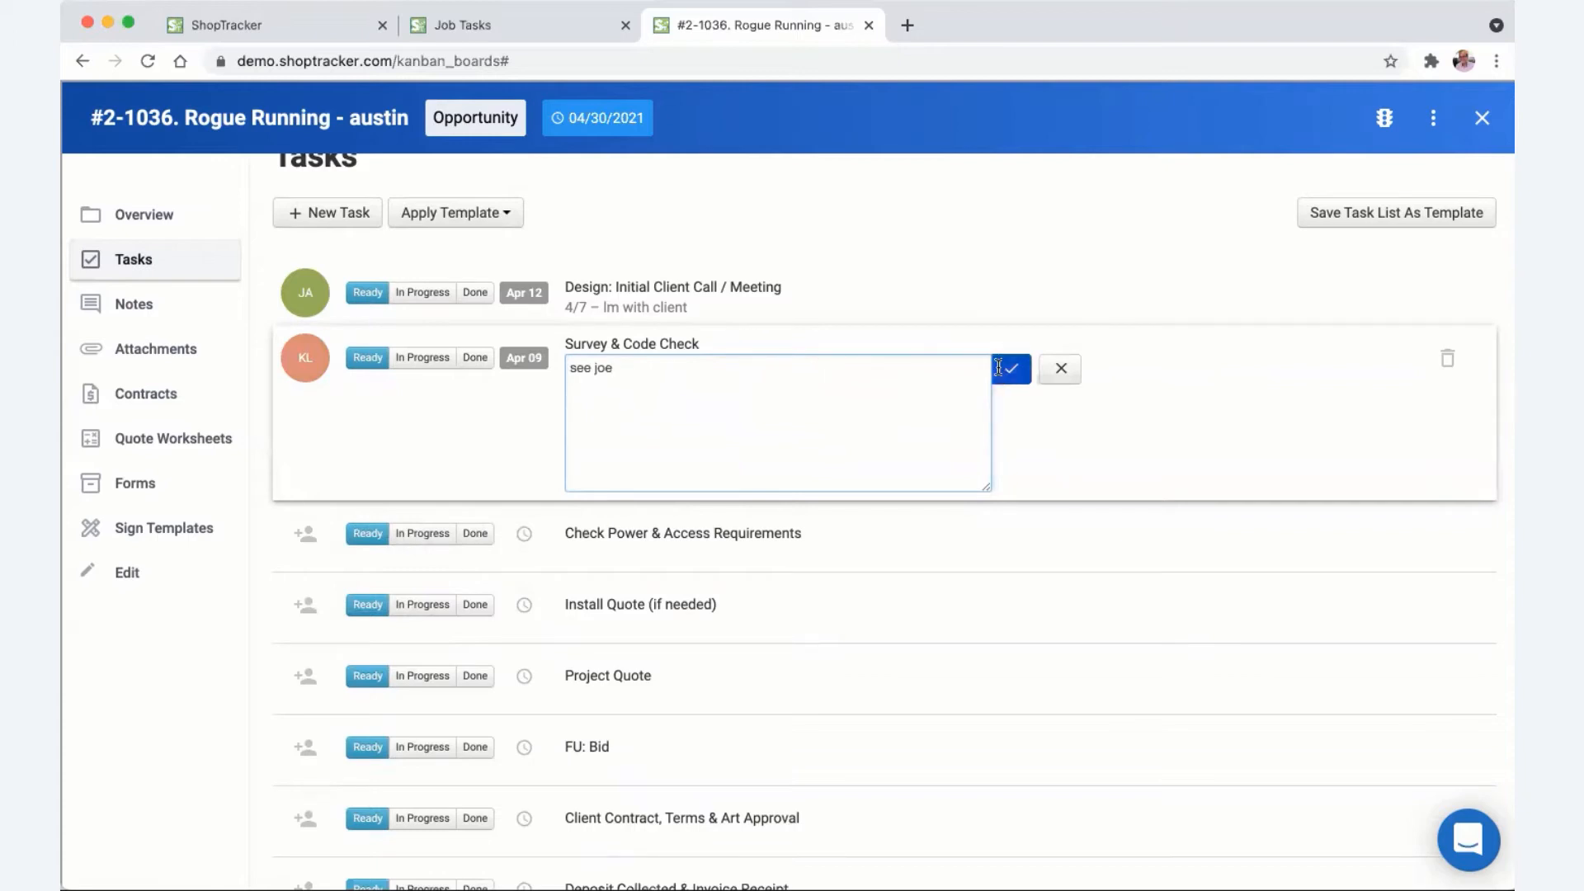
pyautogui.click(1013, 368)
pyautogui.scroll(1, 841, 328)
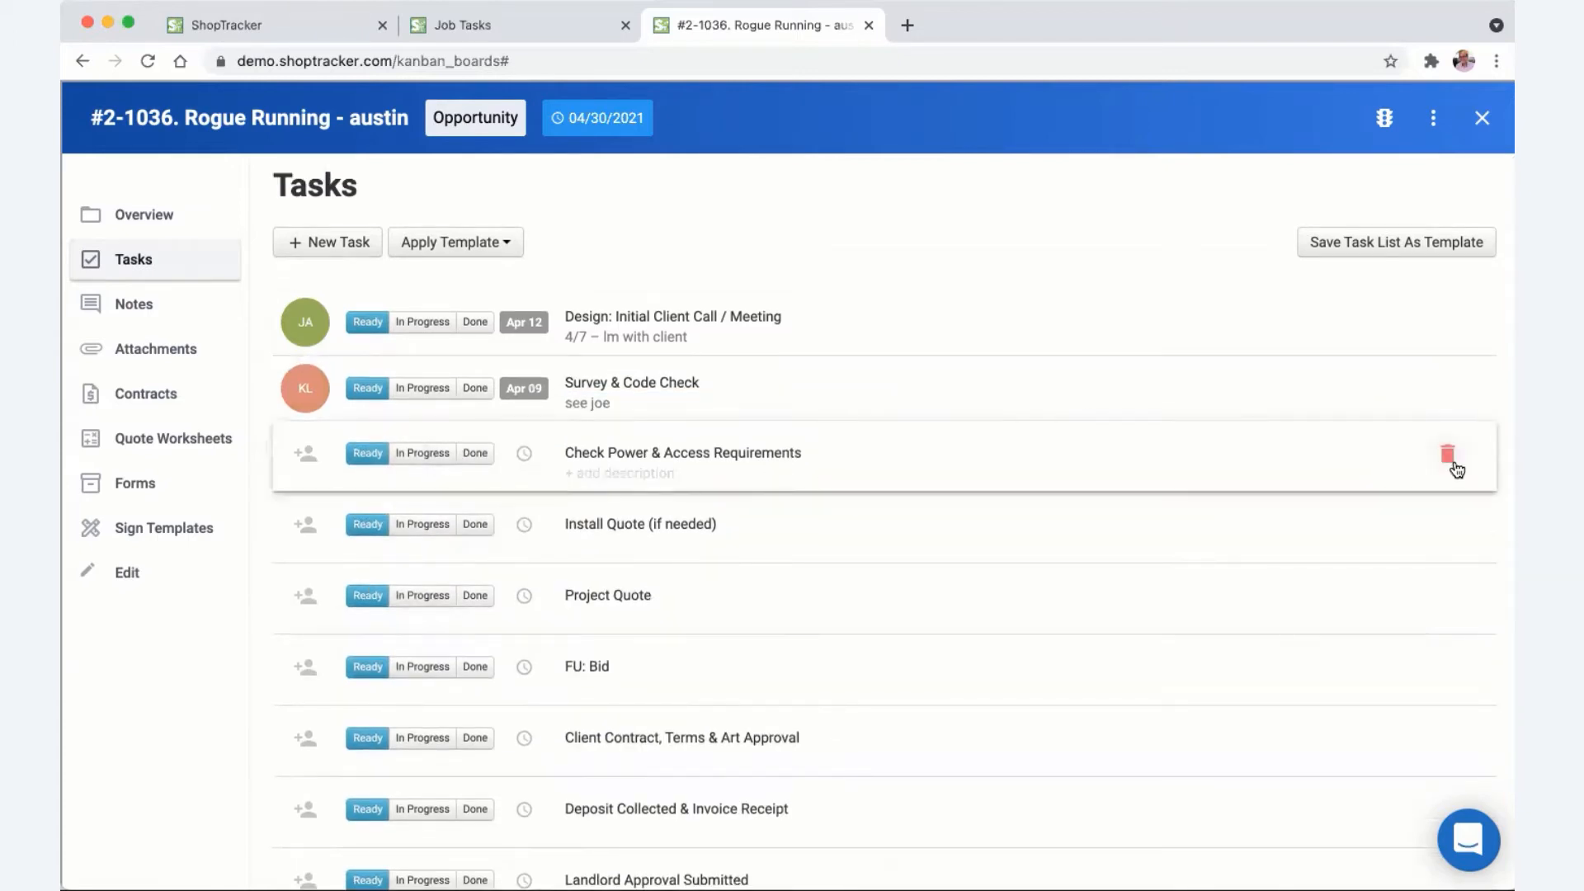
# - Delete Check Power & Access Requirements, Install Quote and Project Quote, and start a new 'order materials' task
pyautogui.click(1447, 456)
pyautogui.click(1448, 455)
pyautogui.click(1448, 455)
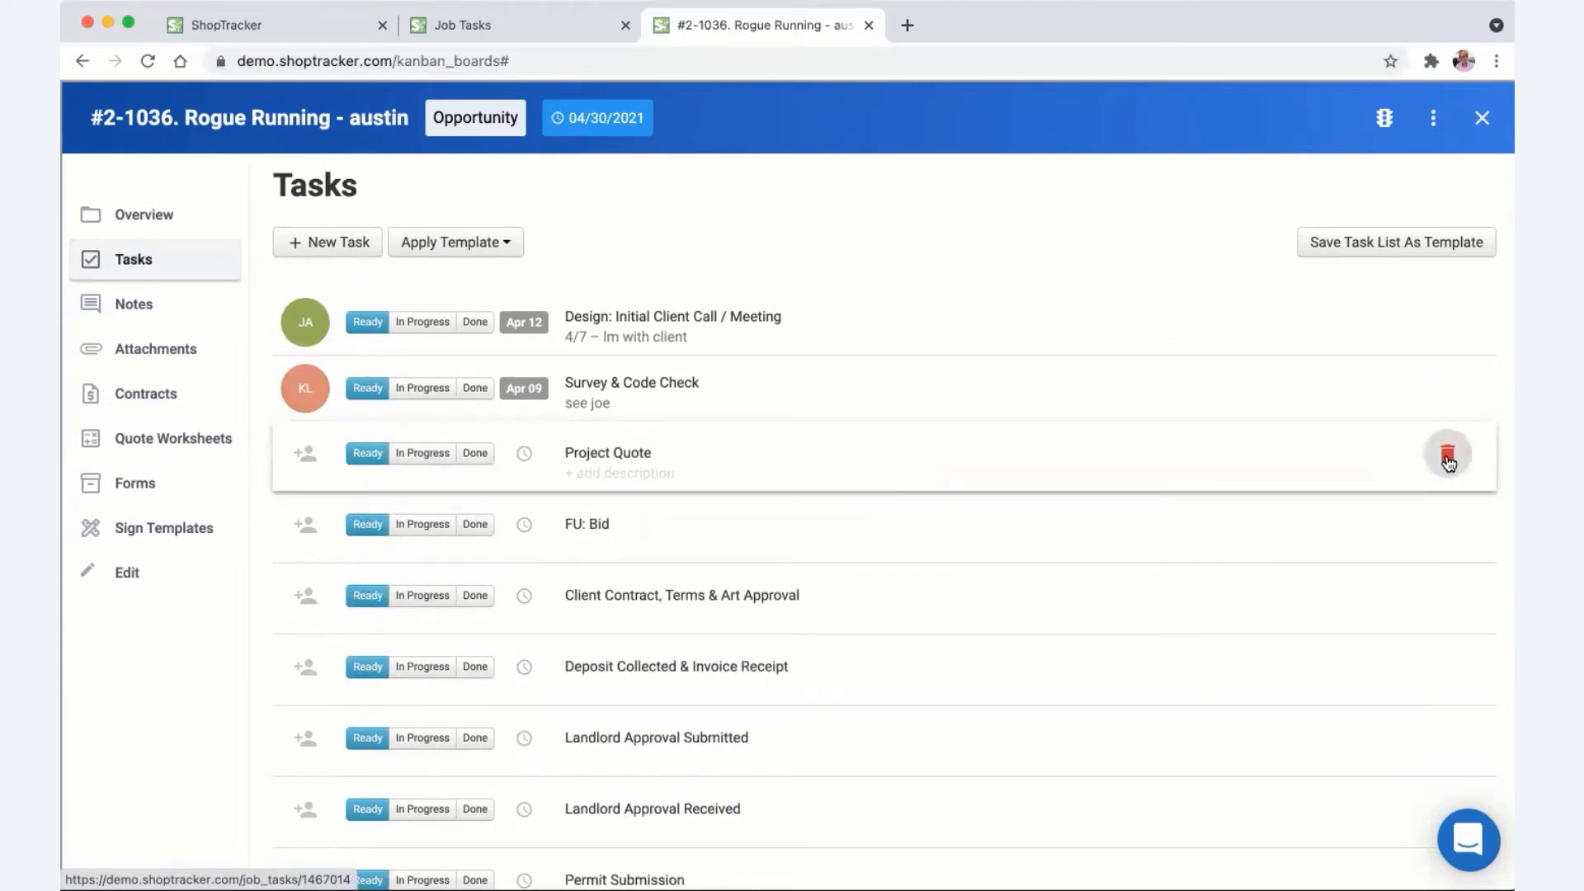
pyautogui.click(329, 244)
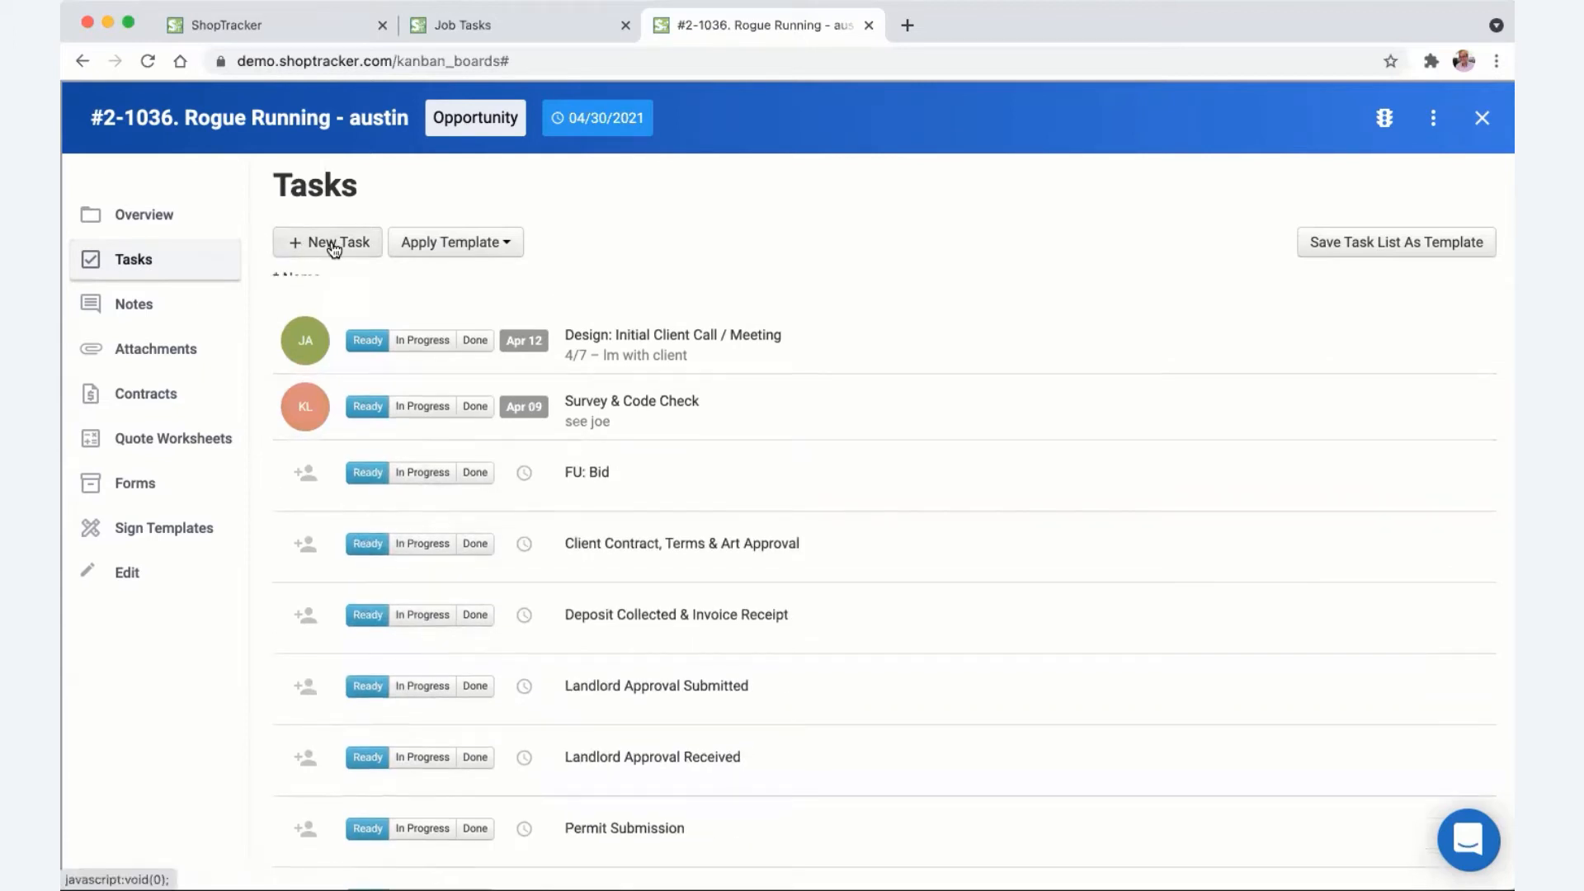
pyautogui.click(366, 297)
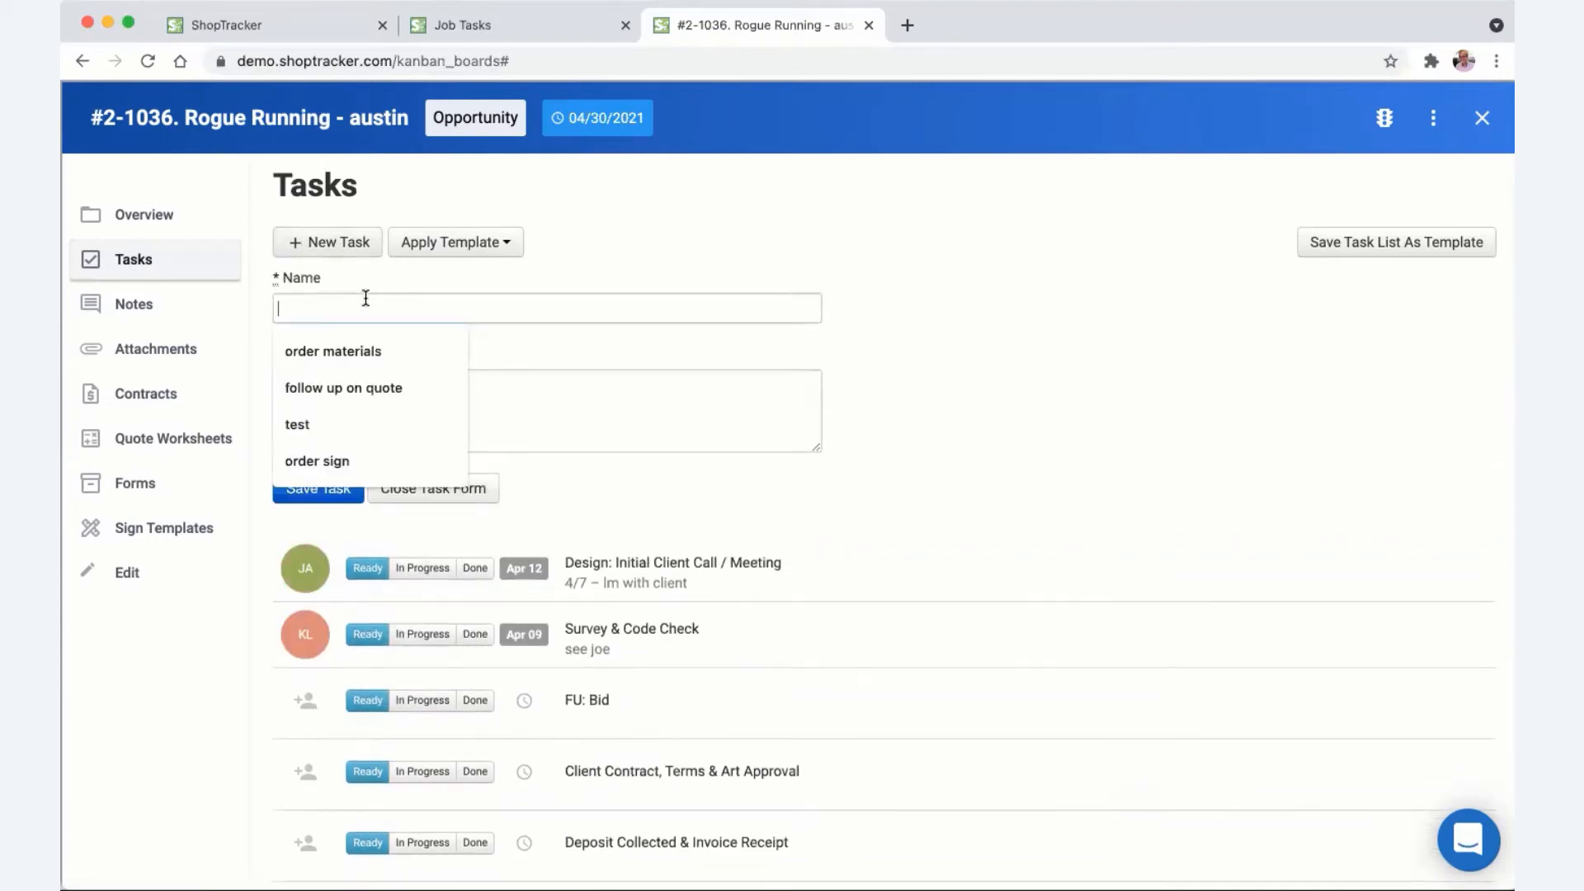
# - Save the 'order materials' task with the description 'part123'
pyautogui.click(364, 347)
pyautogui.click(363, 390)
pyautogui.write('par')
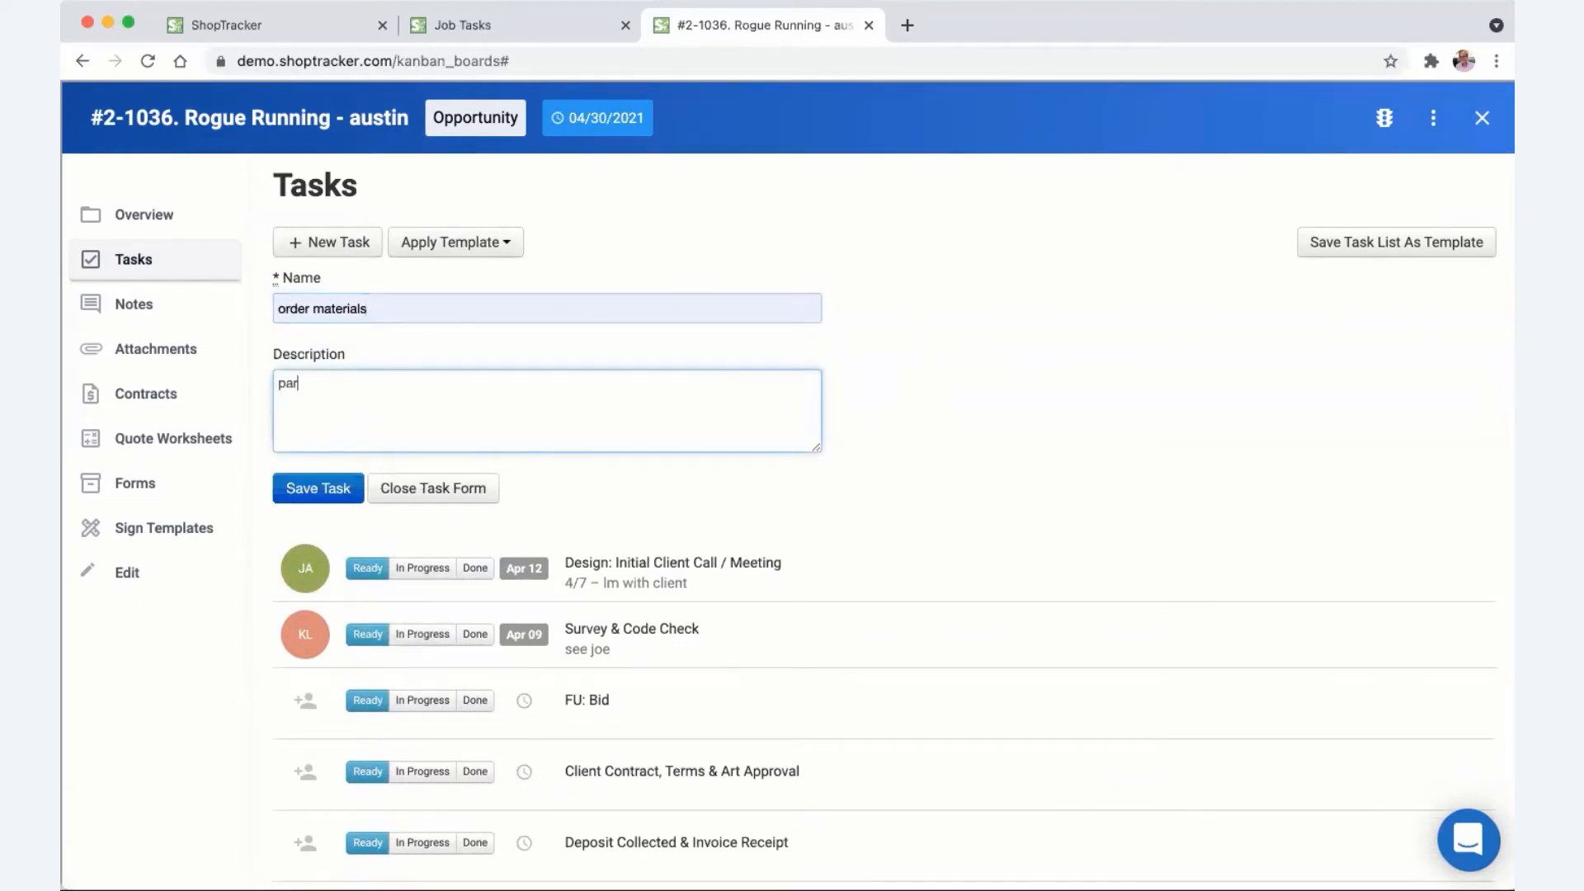
pyautogui.write('t123')
pyautogui.click(319, 492)
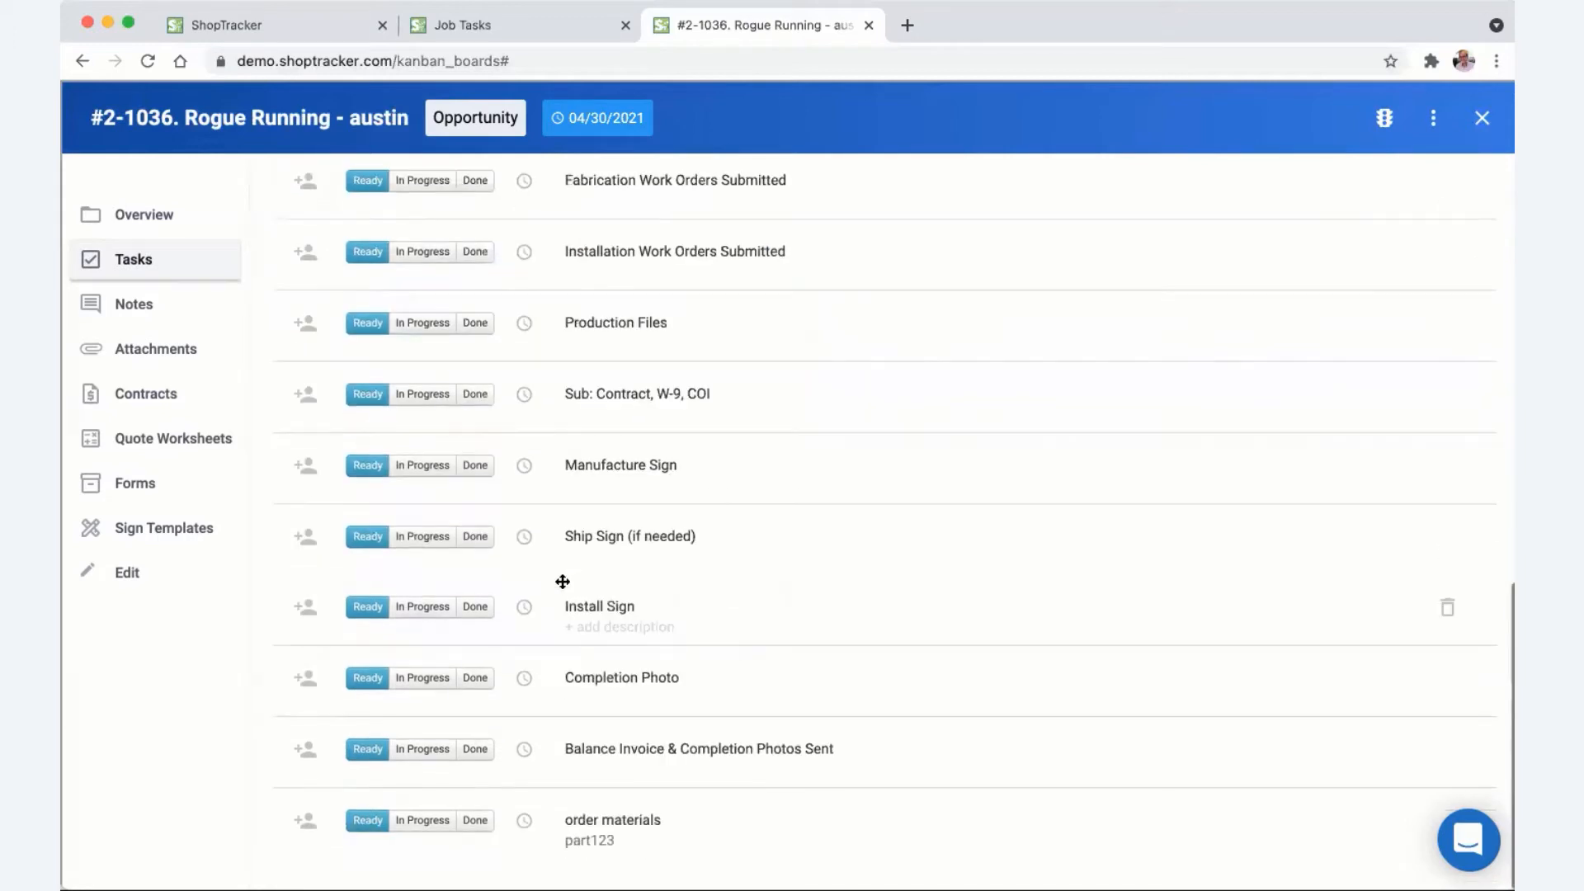
# - Move the order materials task up to sit just below Survey & Code Check
pyautogui.moveTo(749, 838); pyautogui.dragTo(746, 301)
pyautogui.scroll(3, 687, 531)
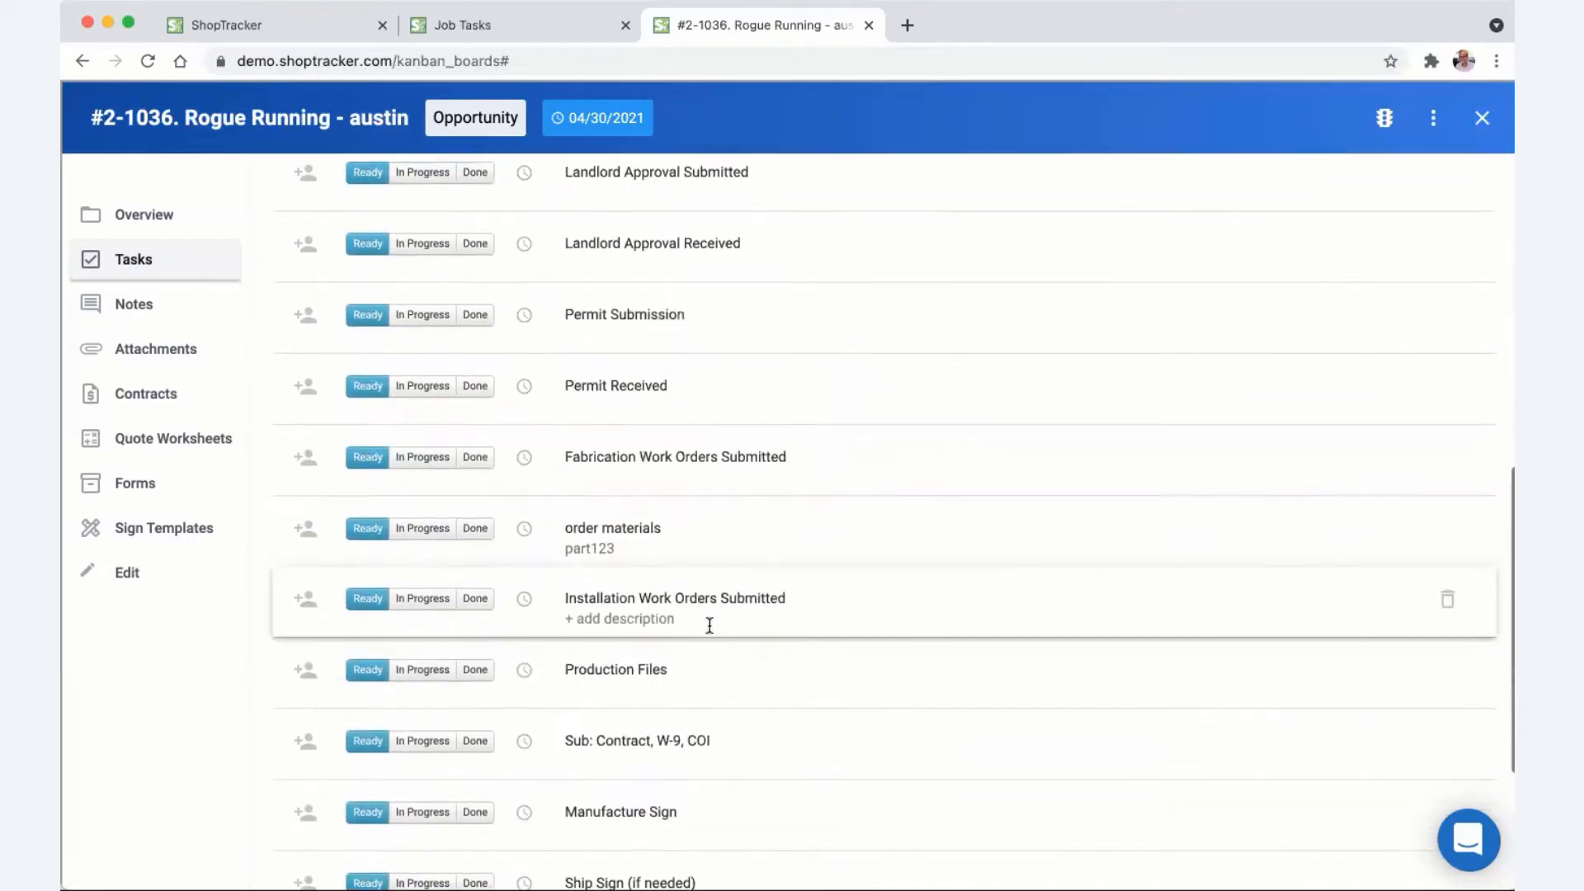
pyautogui.moveTo(725, 537); pyautogui.dragTo(725, 311)
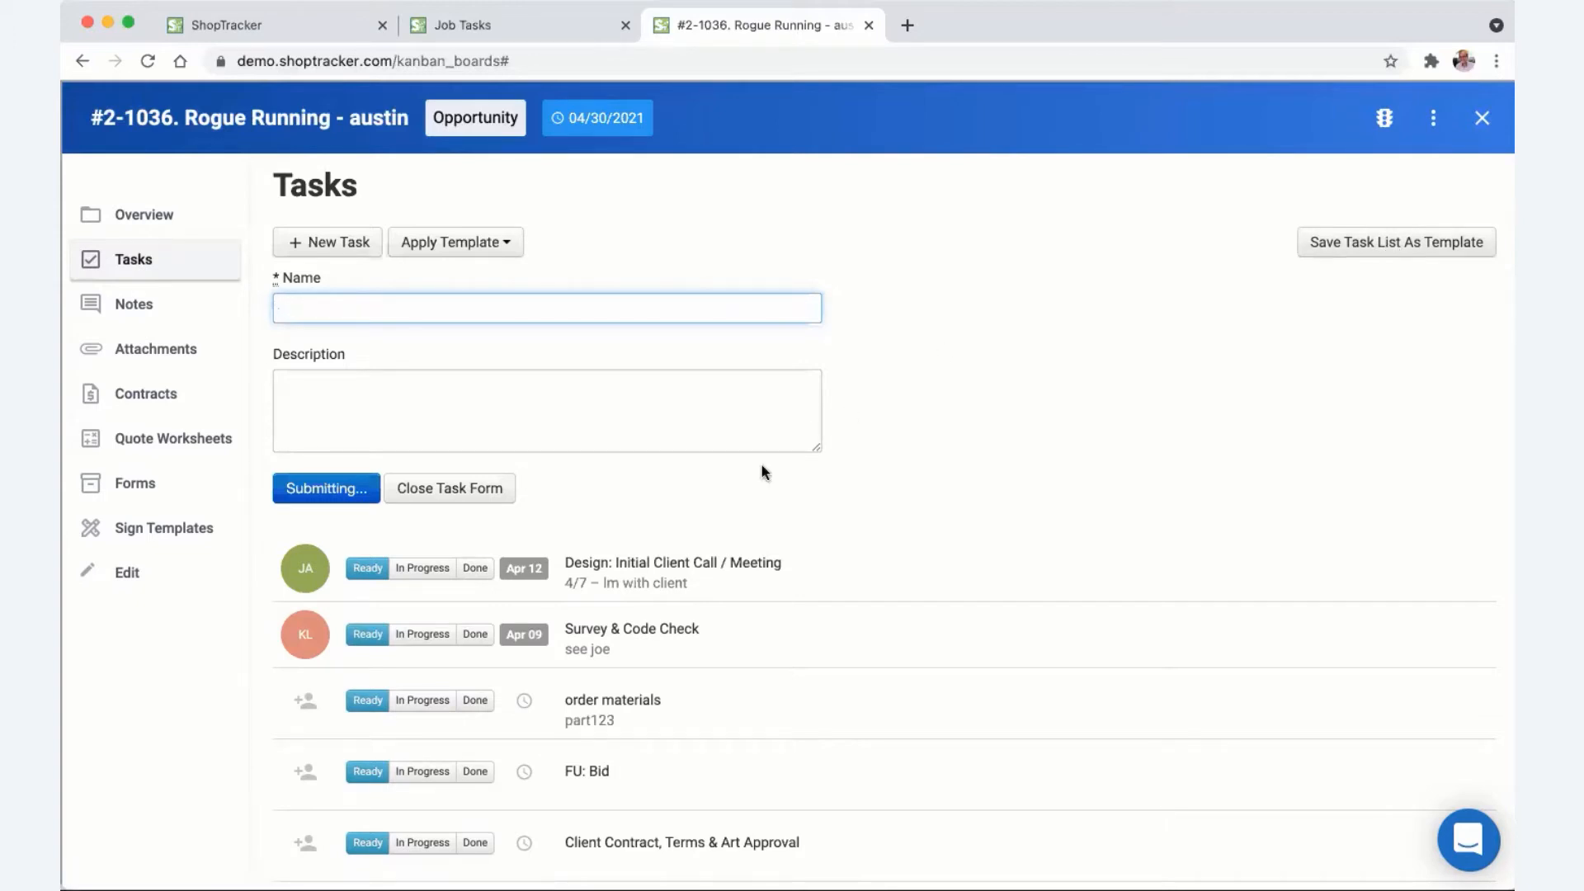
pyautogui.scroll(-1, 759, 472)
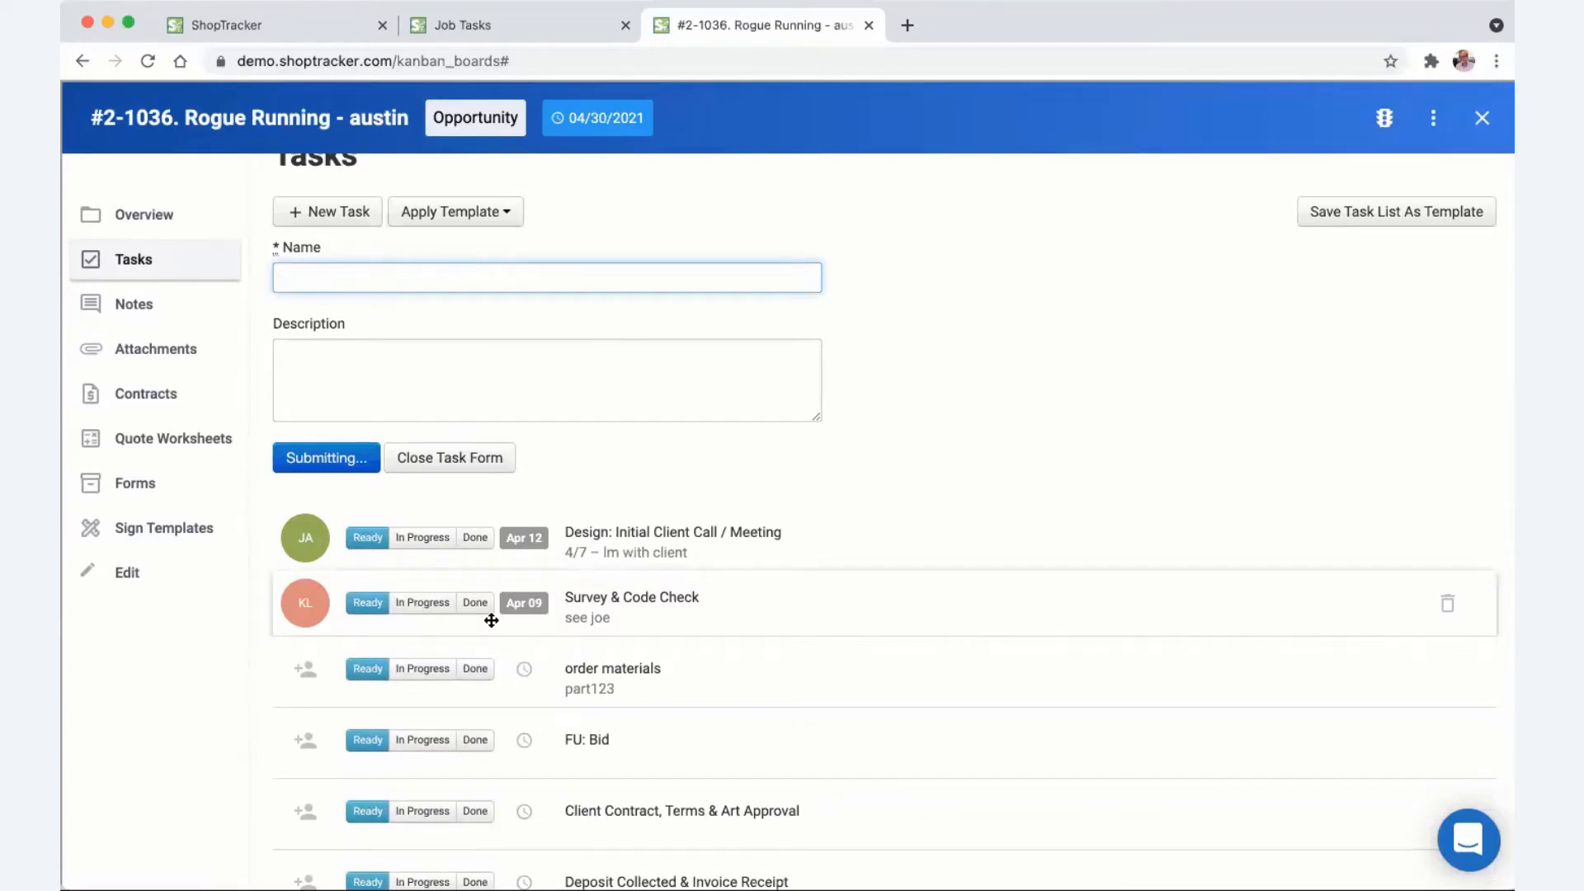
# - Save the current task list as a template named 'big job with peep'
pyautogui.click(307, 547)
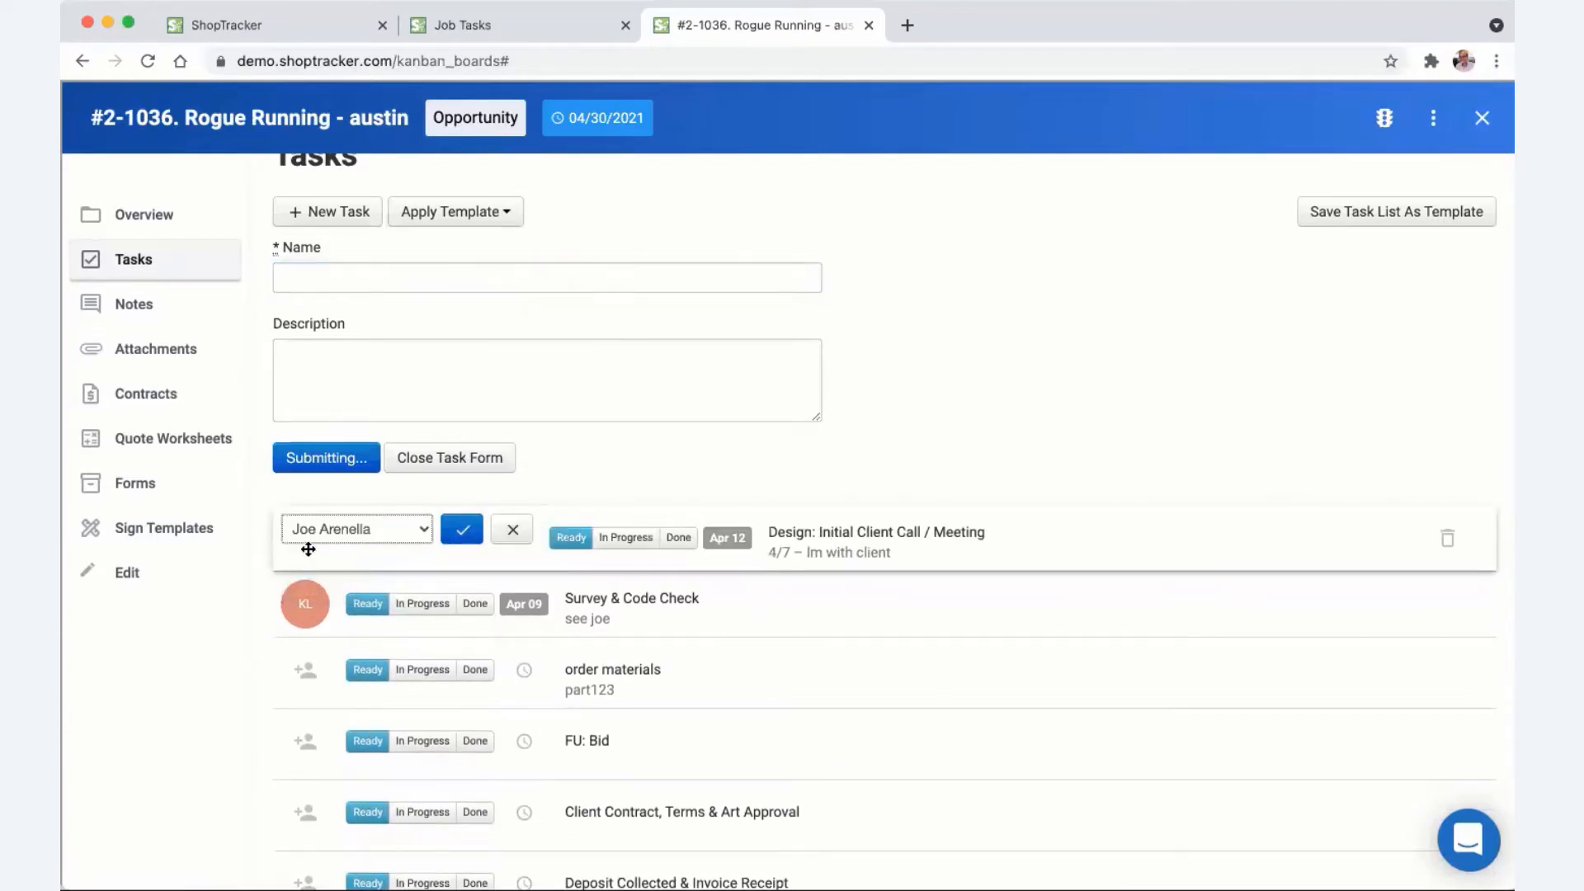
pyautogui.click(1074, 395)
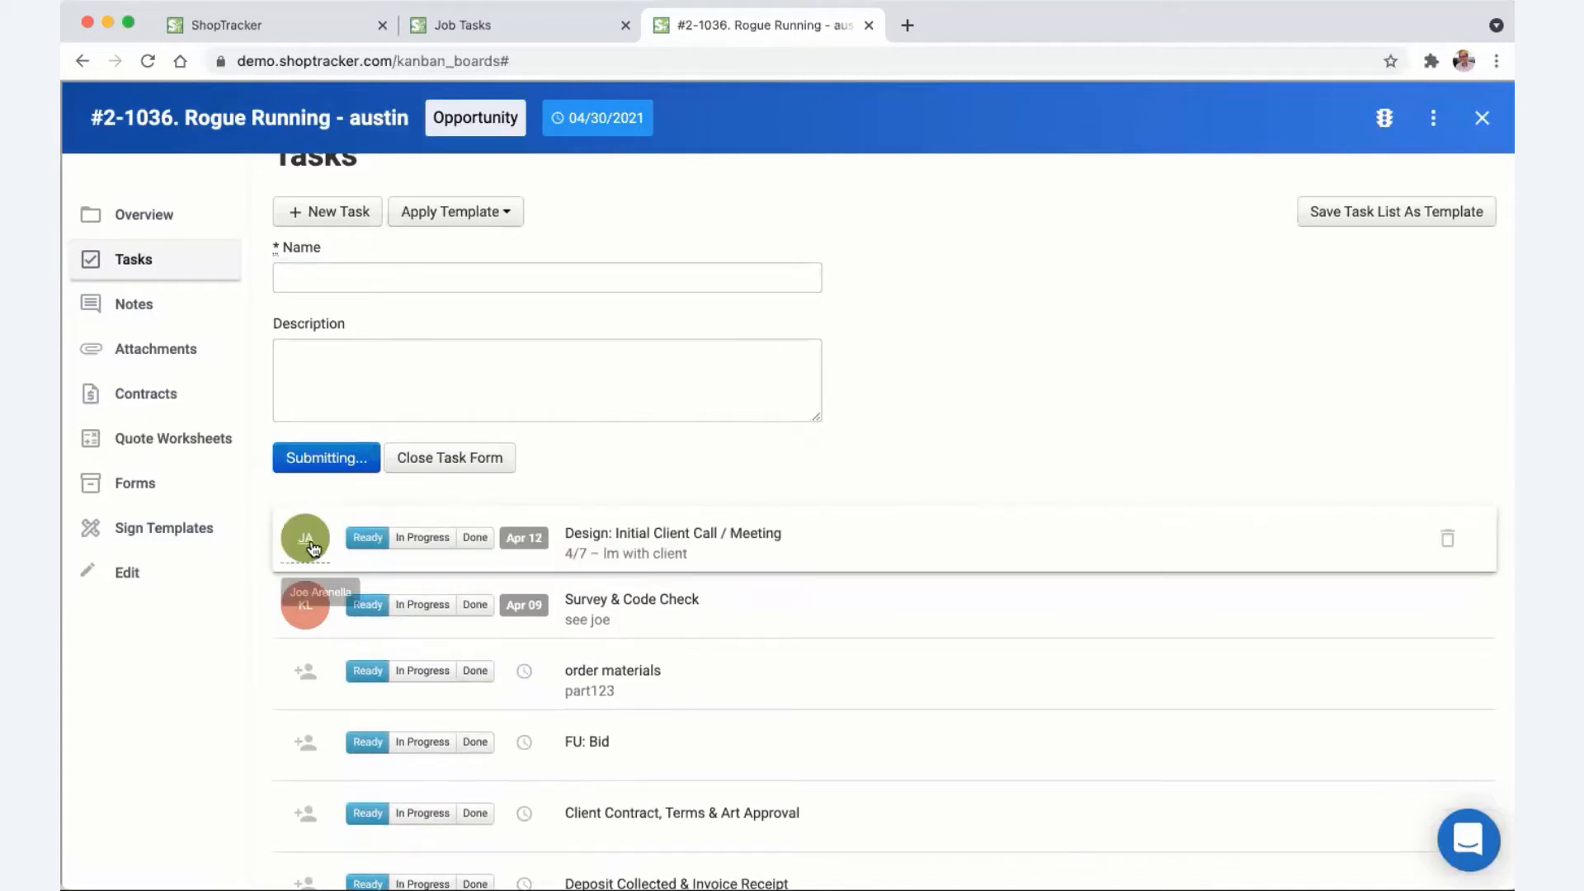
pyautogui.click(1437, 217)
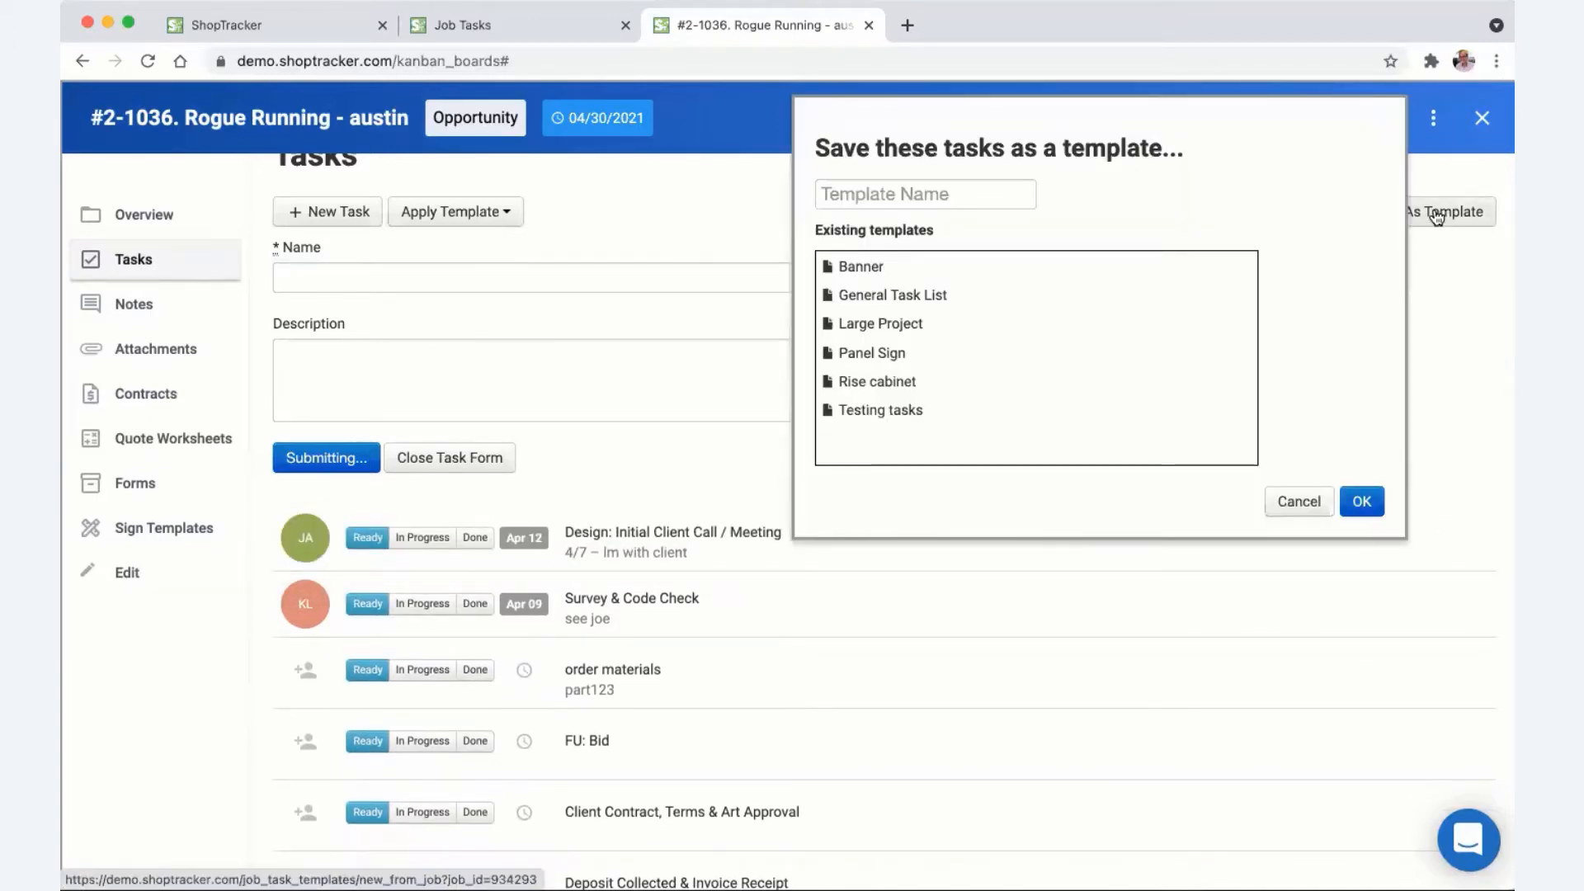
pyautogui.click(921, 196)
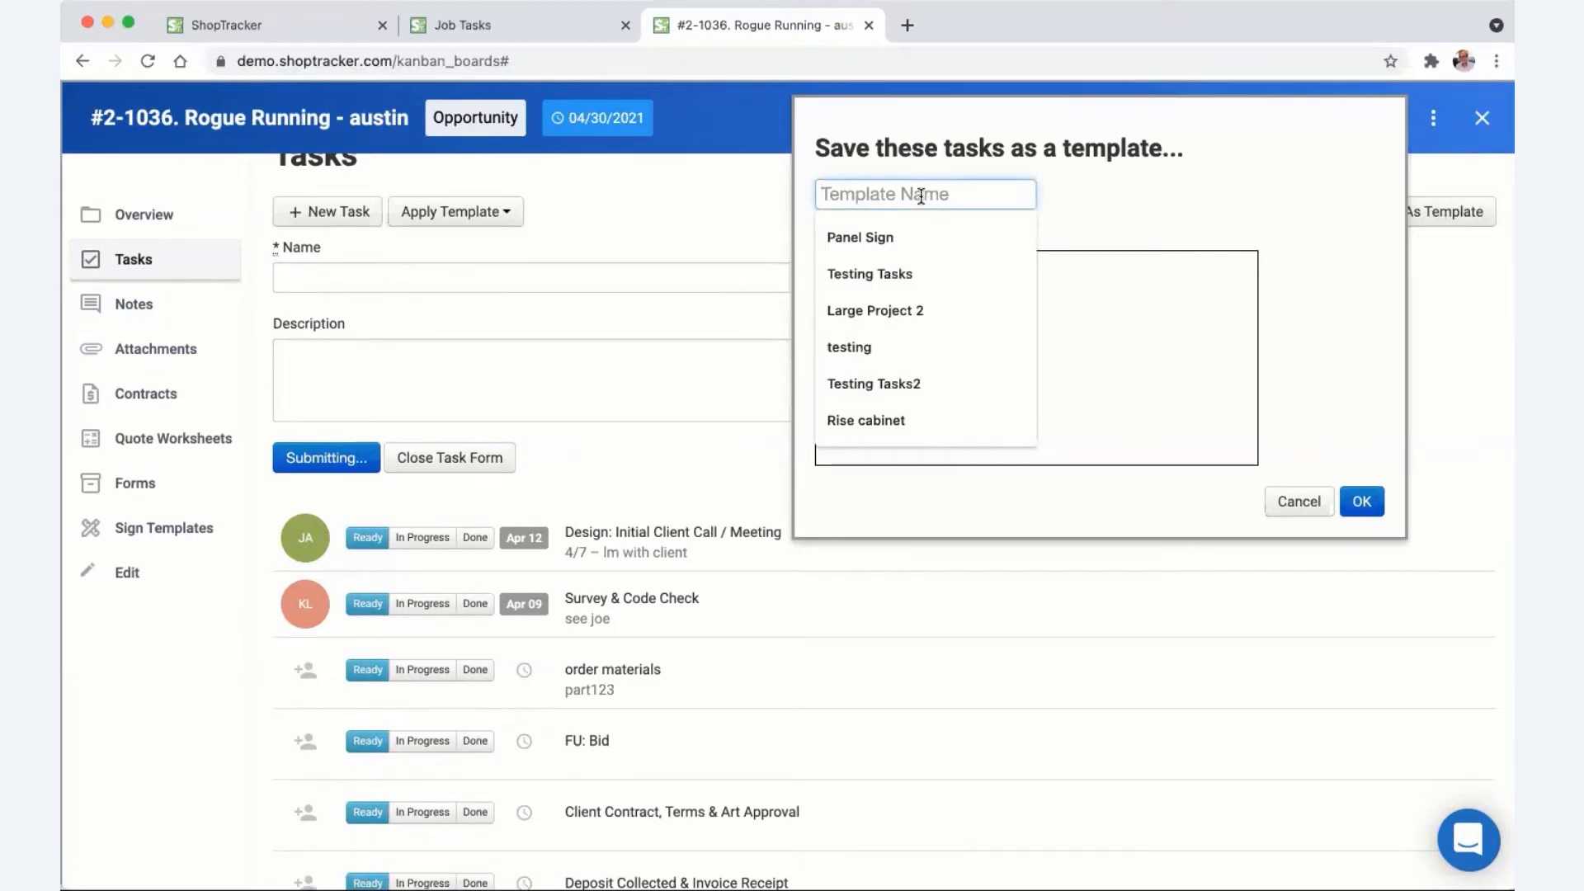
pyautogui.write('big job with')
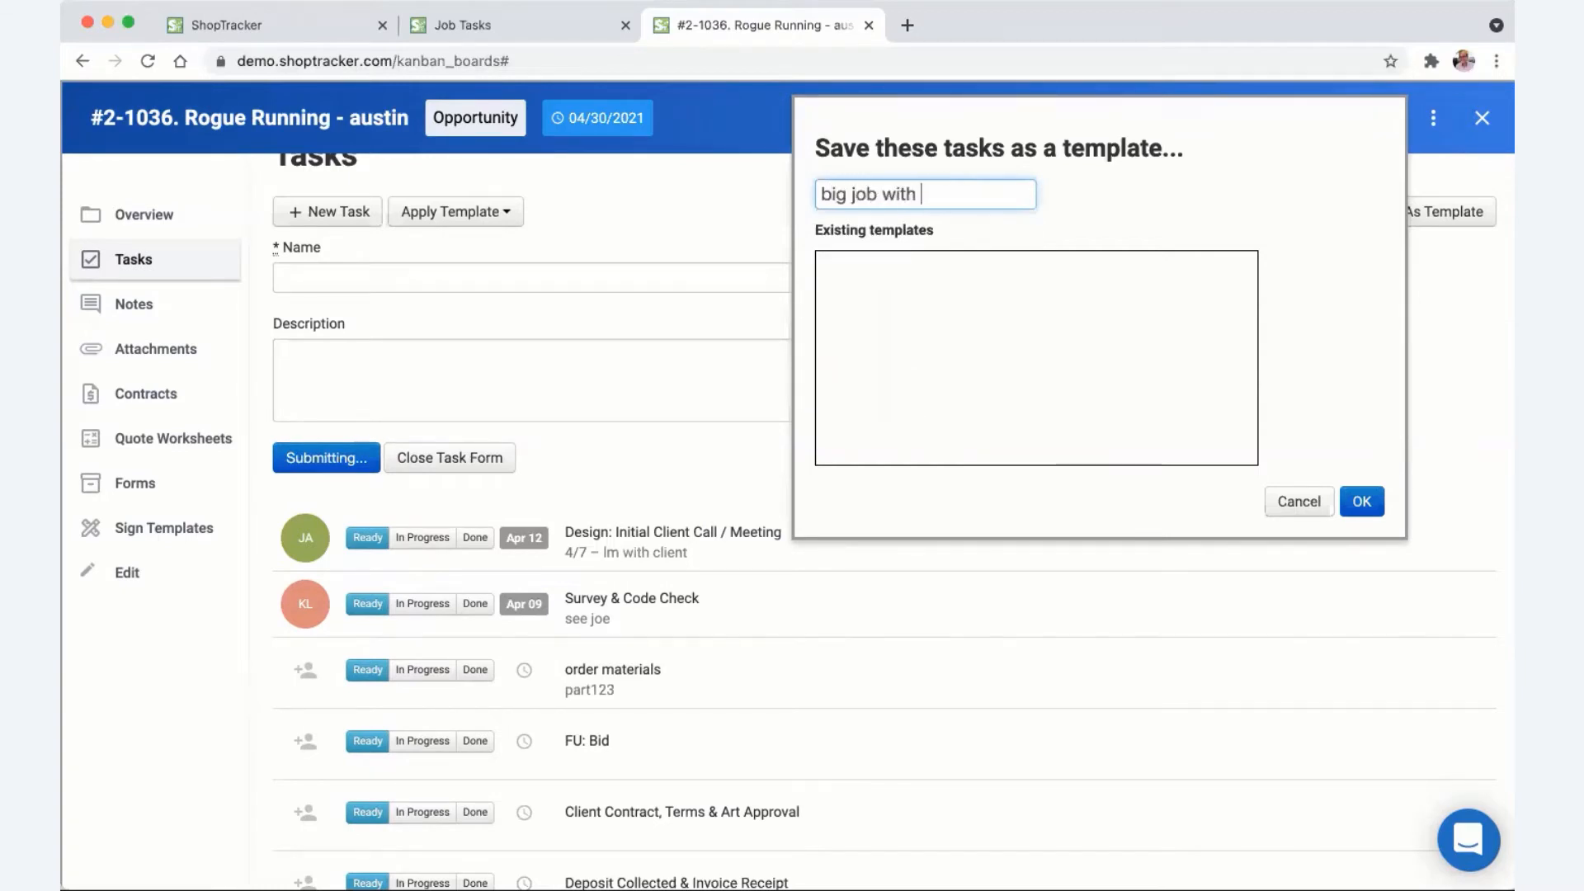
pyautogui.write(' peeps')
pyautogui.click(1361, 501)
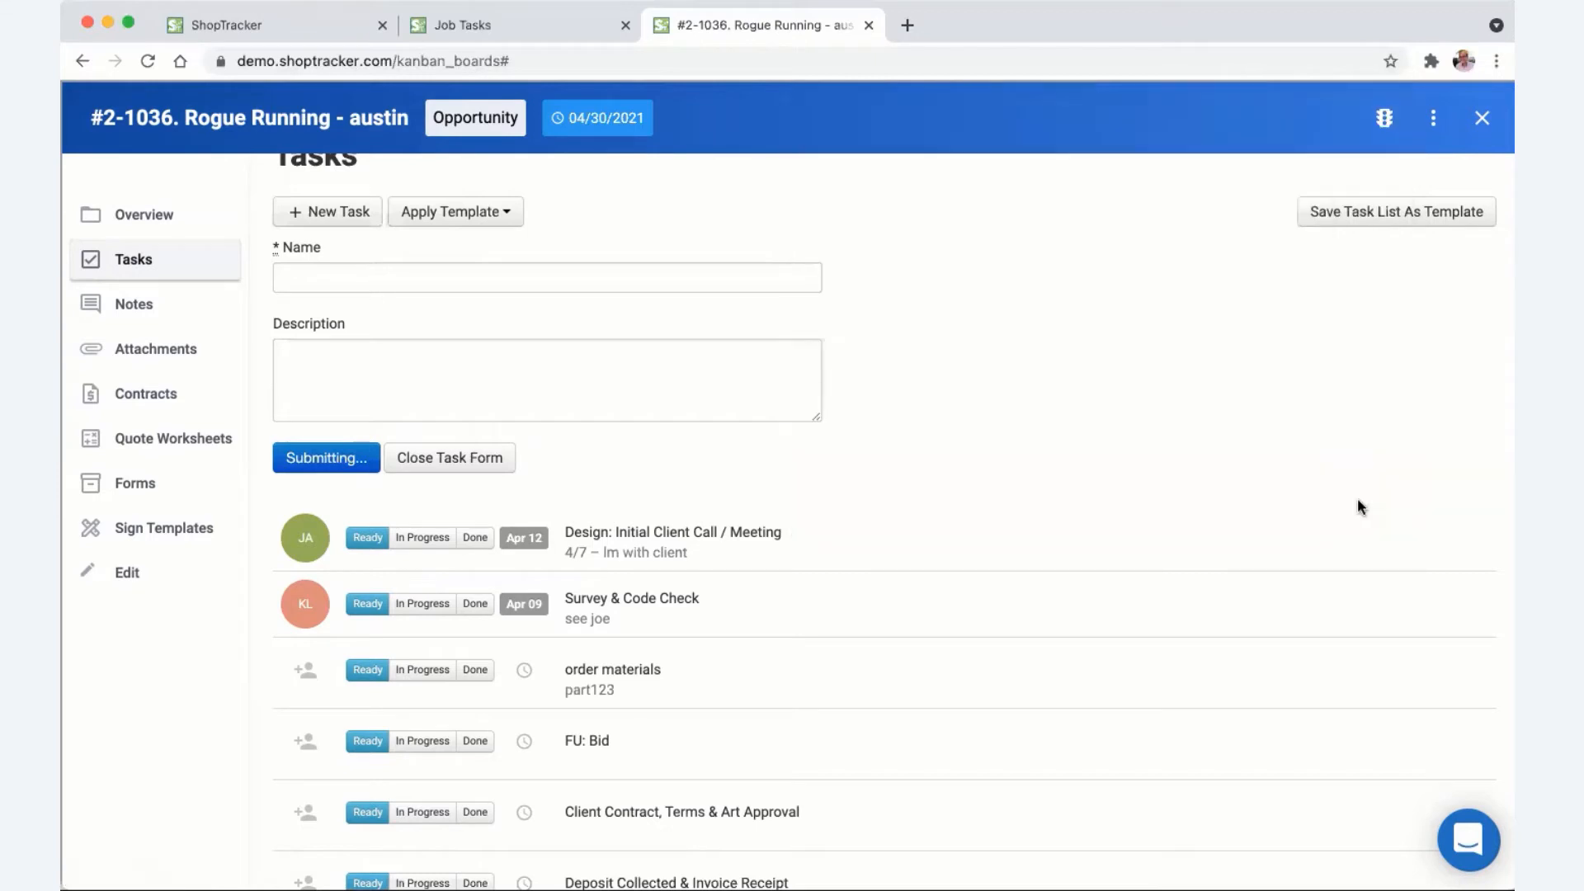
# - Check the task templates list for the new template, then reopen the Rogue Running job
pyautogui.click(499, 211)
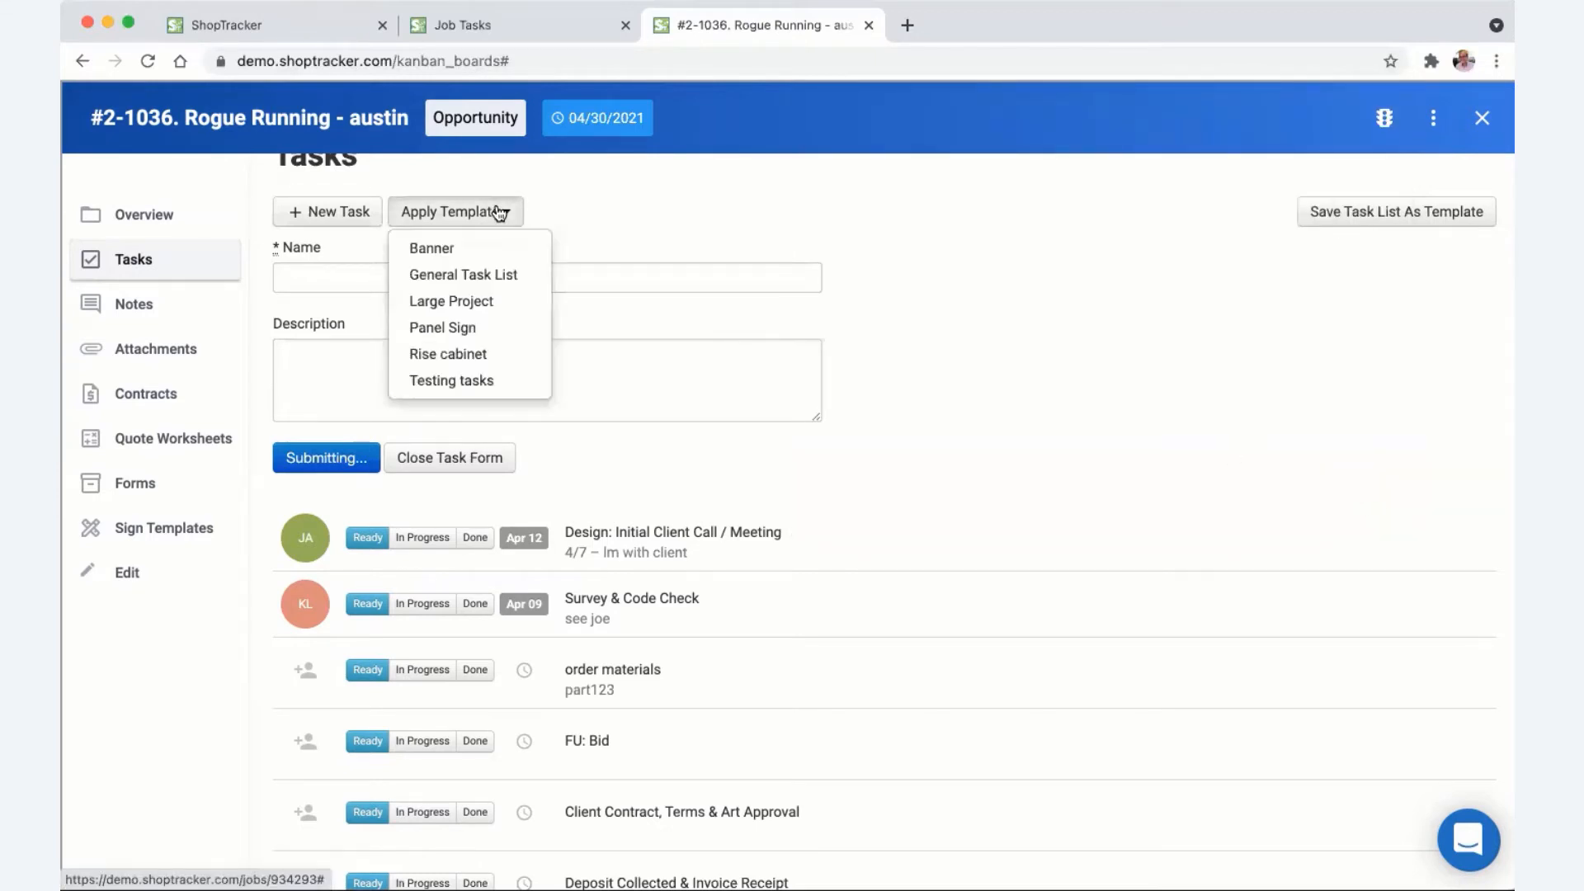
pyautogui.click(632, 211)
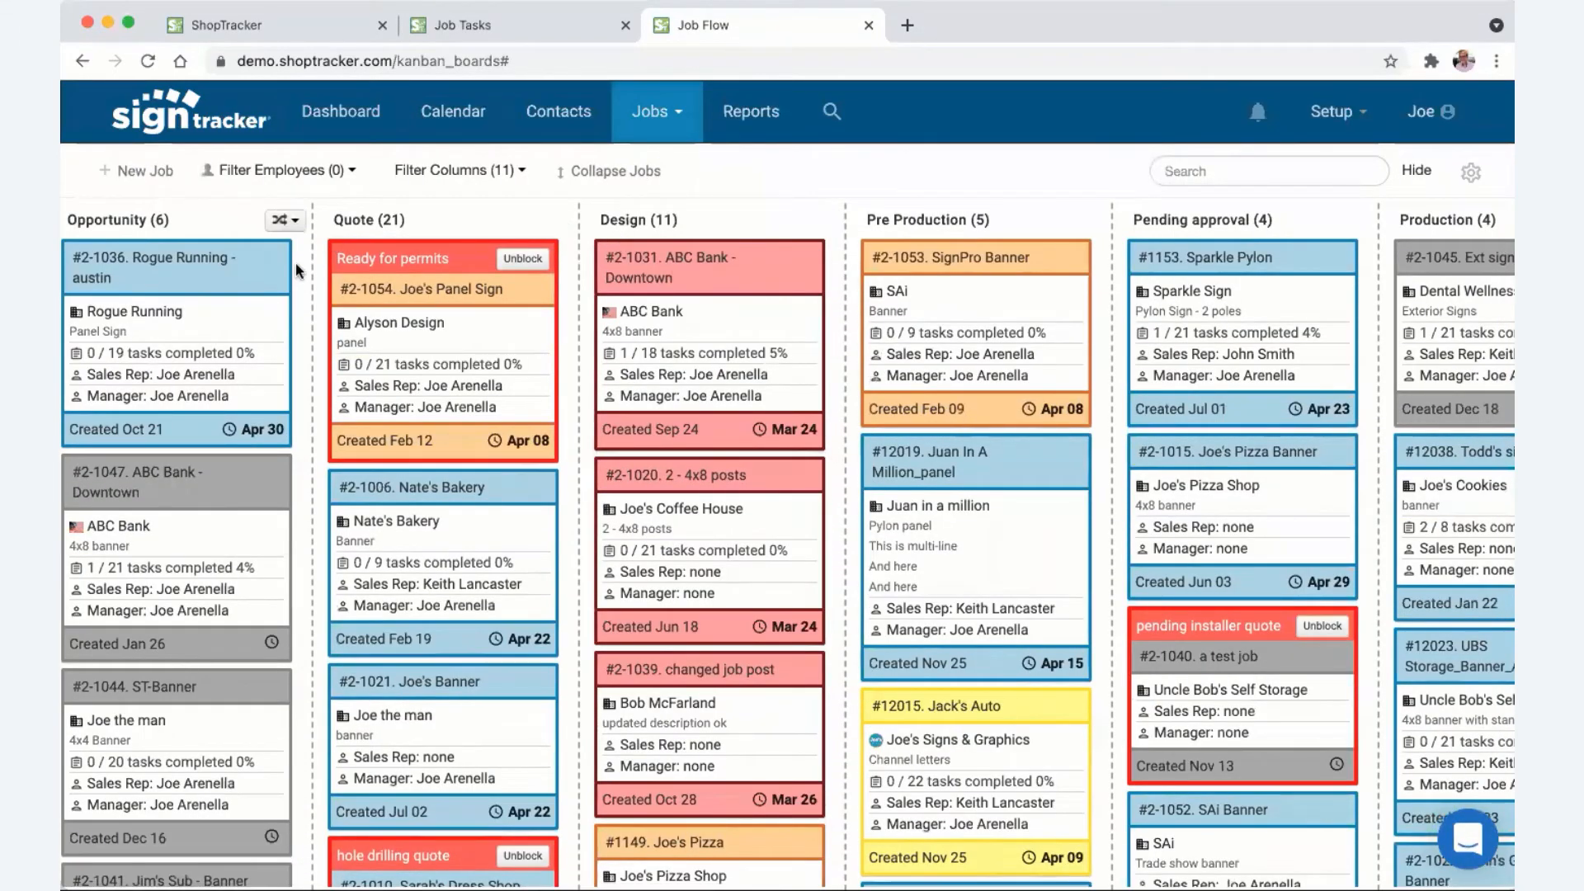
pyautogui.click(225, 268)
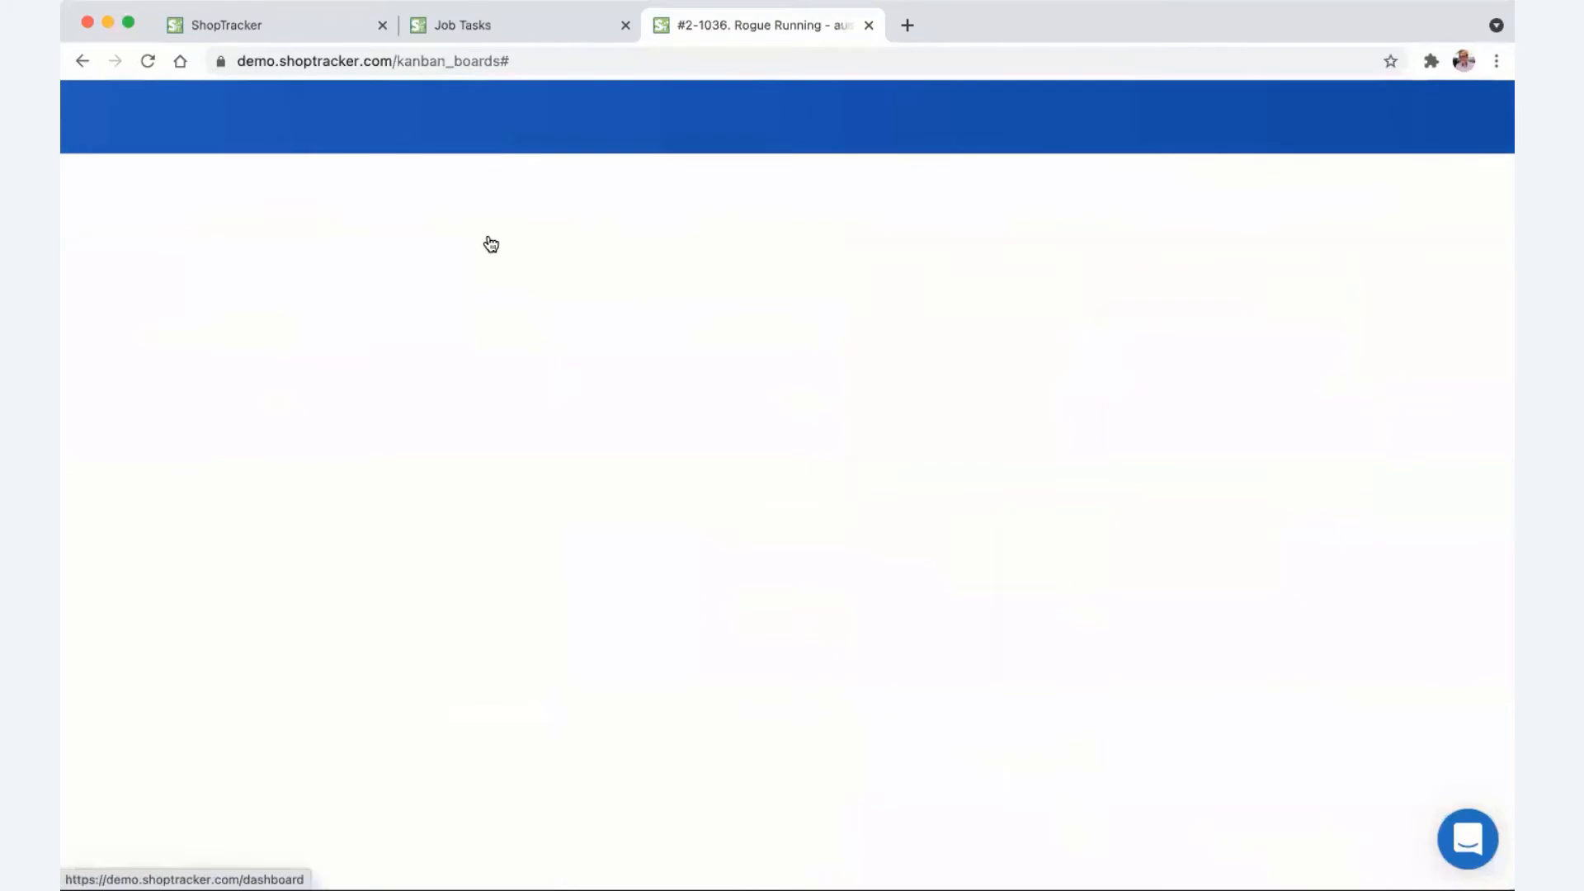
# - Show the Rogue Running job's tasks and review the available task templates
pyautogui.click(139, 267)
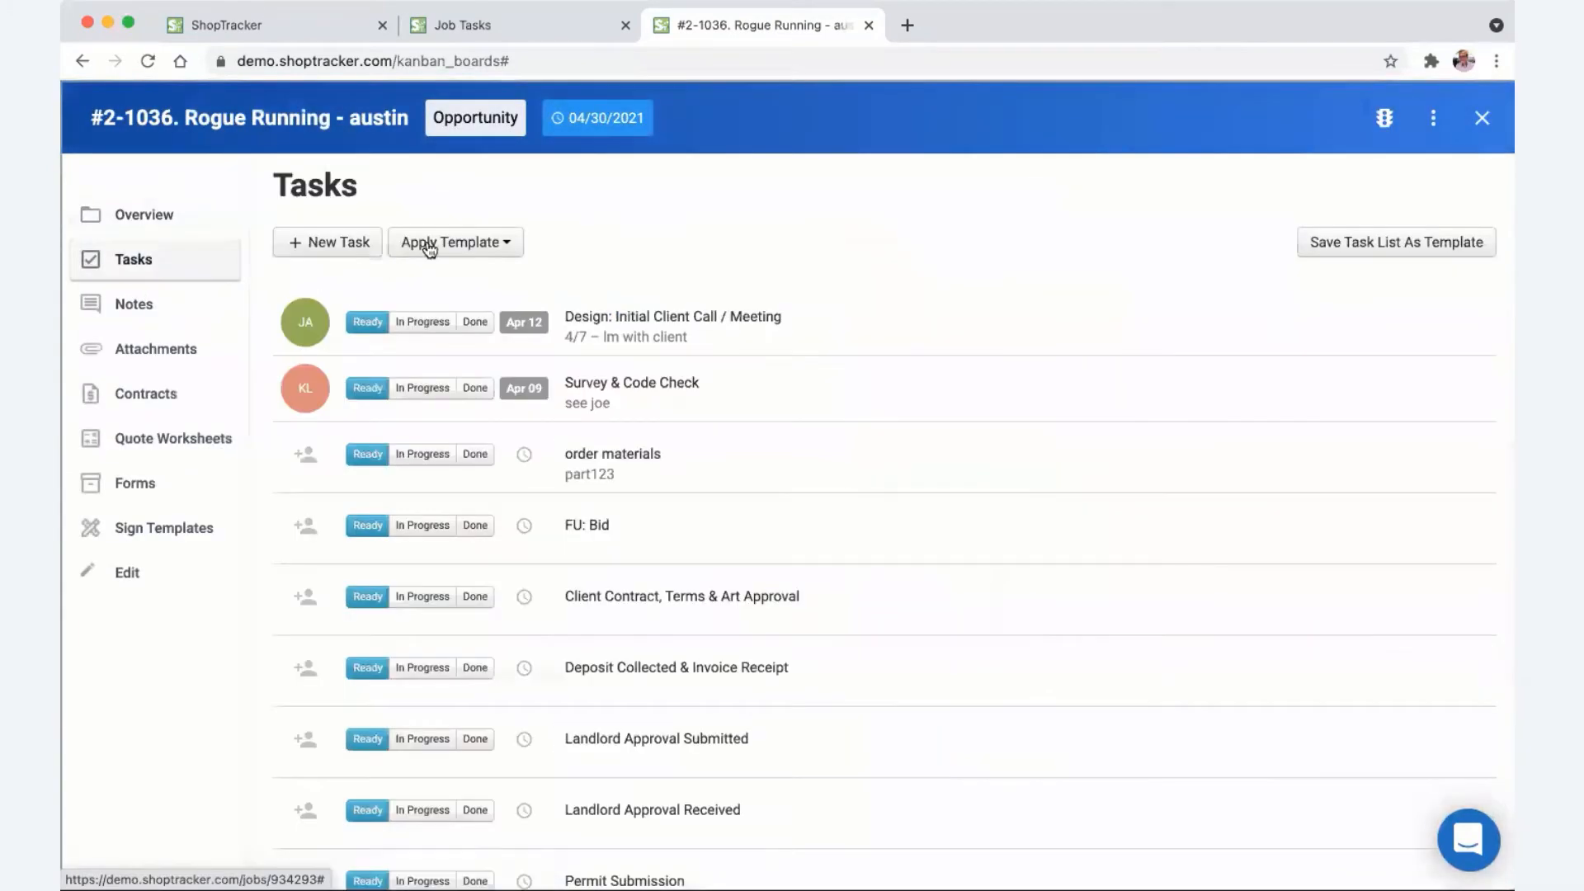
pyautogui.click(497, 243)
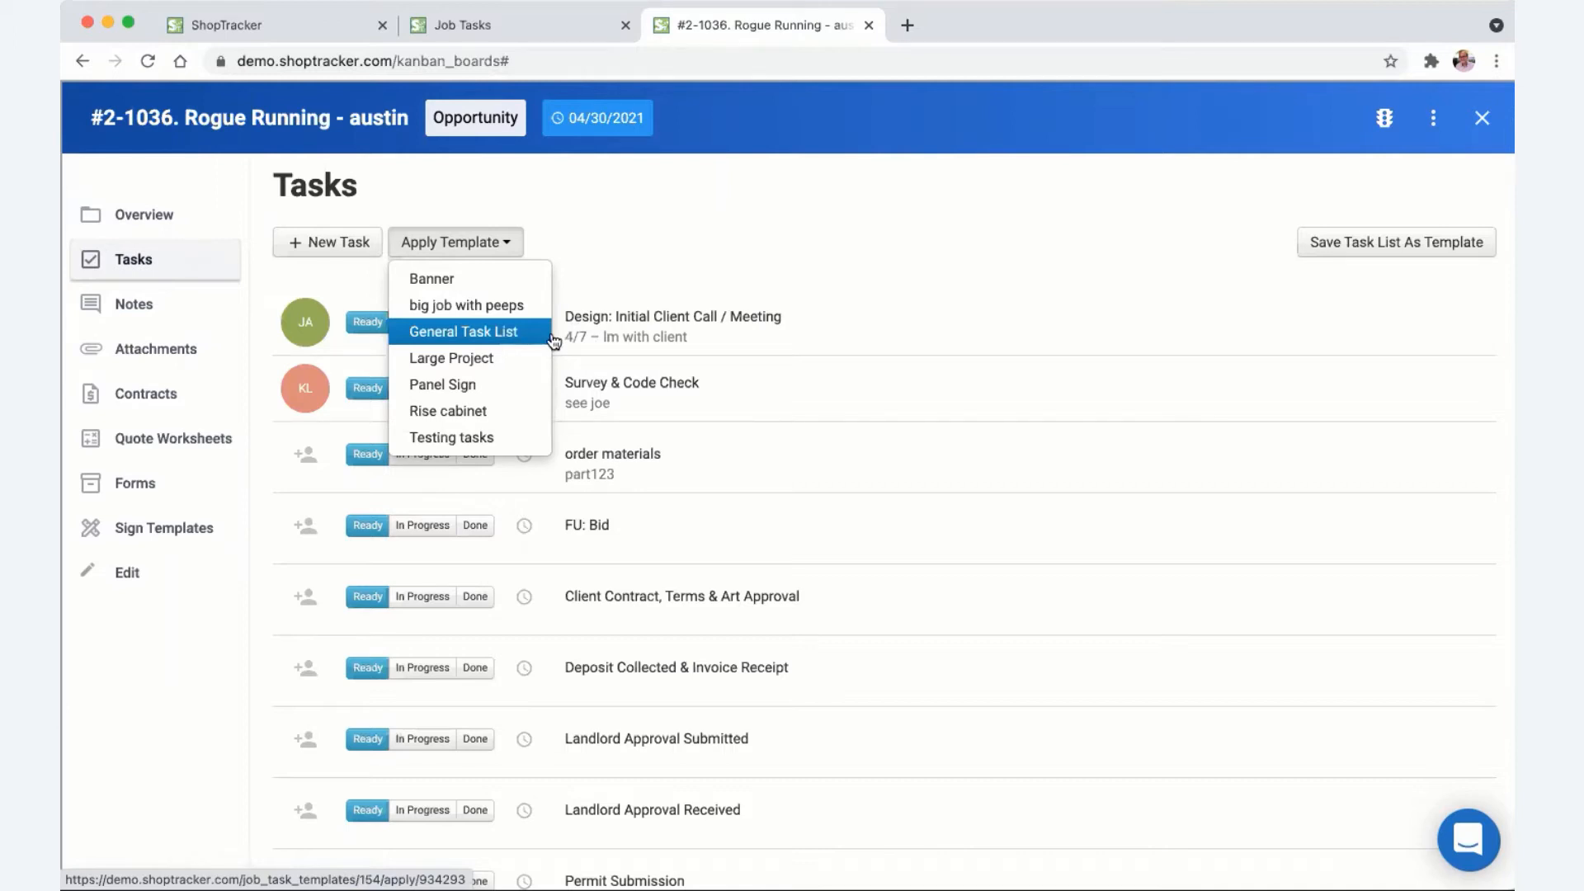
pyautogui.rightClick(693, 236)
pyautogui.click(637, 198)
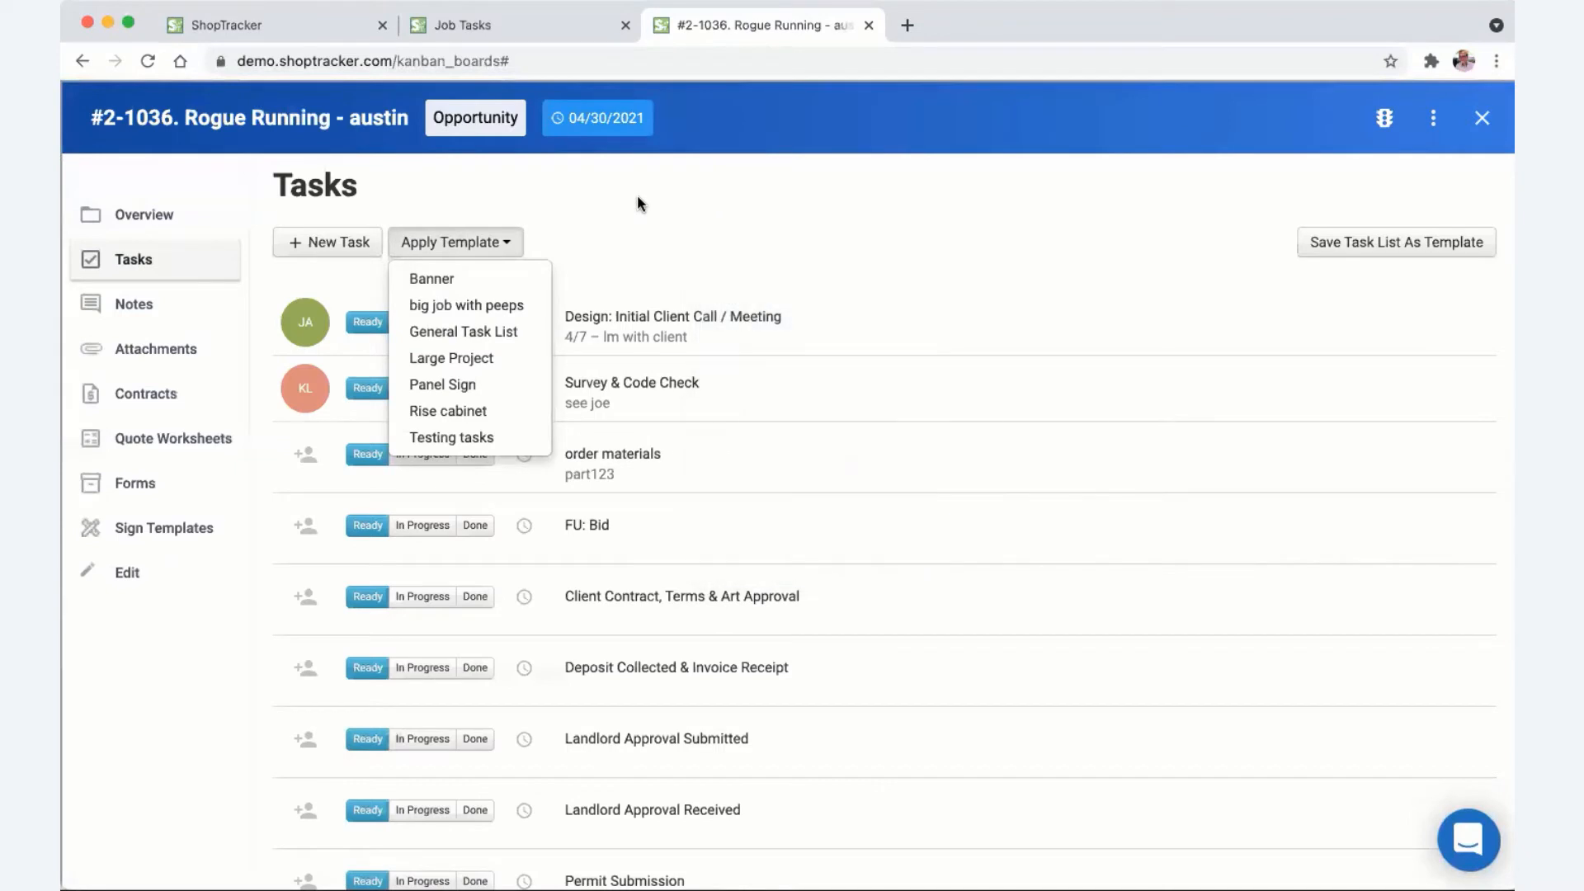
pyautogui.click(638, 198)
# - Reassign the Survey & Code Check task to a different employee
pyautogui.click(307, 388)
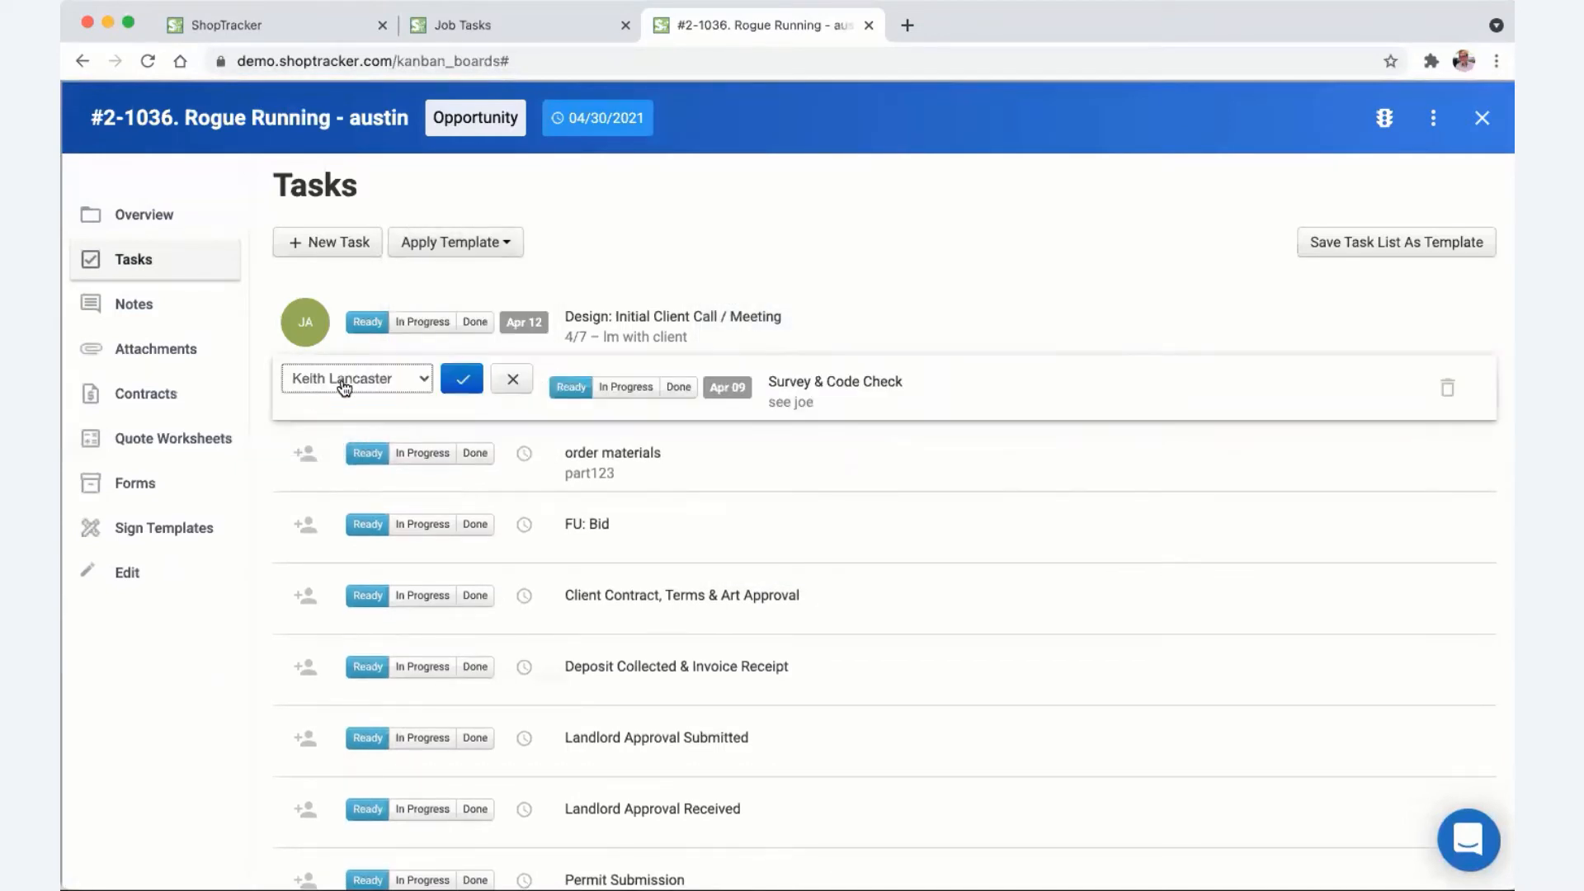
pyautogui.click(344, 384)
pyautogui.click(346, 400)
pyautogui.click(450, 380)
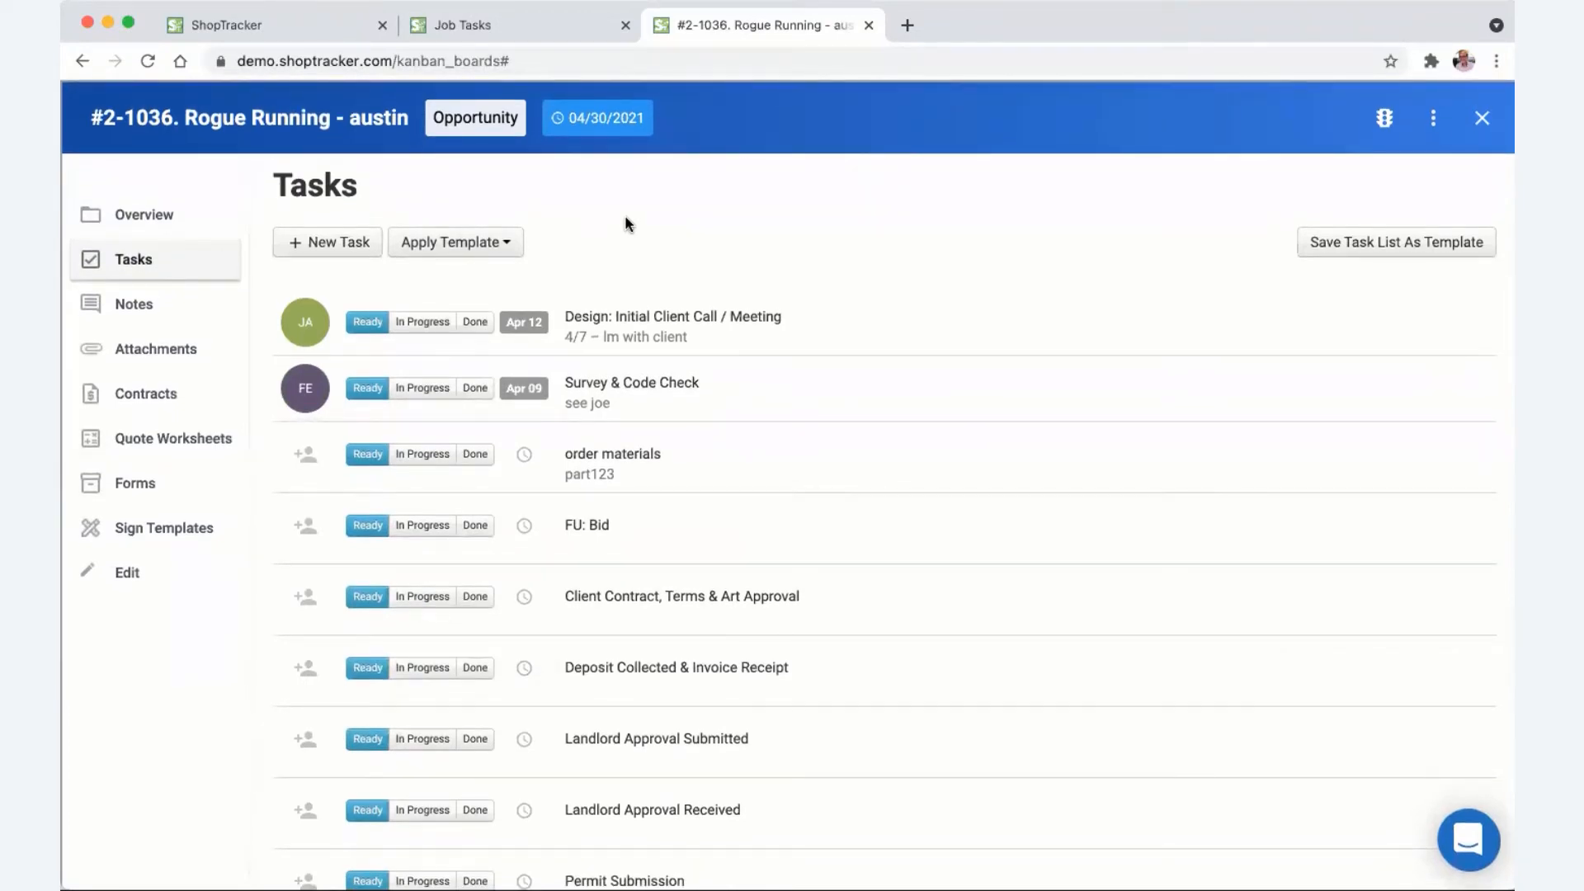
# - Filter the Job Tasks report to tasks scheduled at any time with any status
pyautogui.click(288, 27)
pyautogui.click(469, 33)
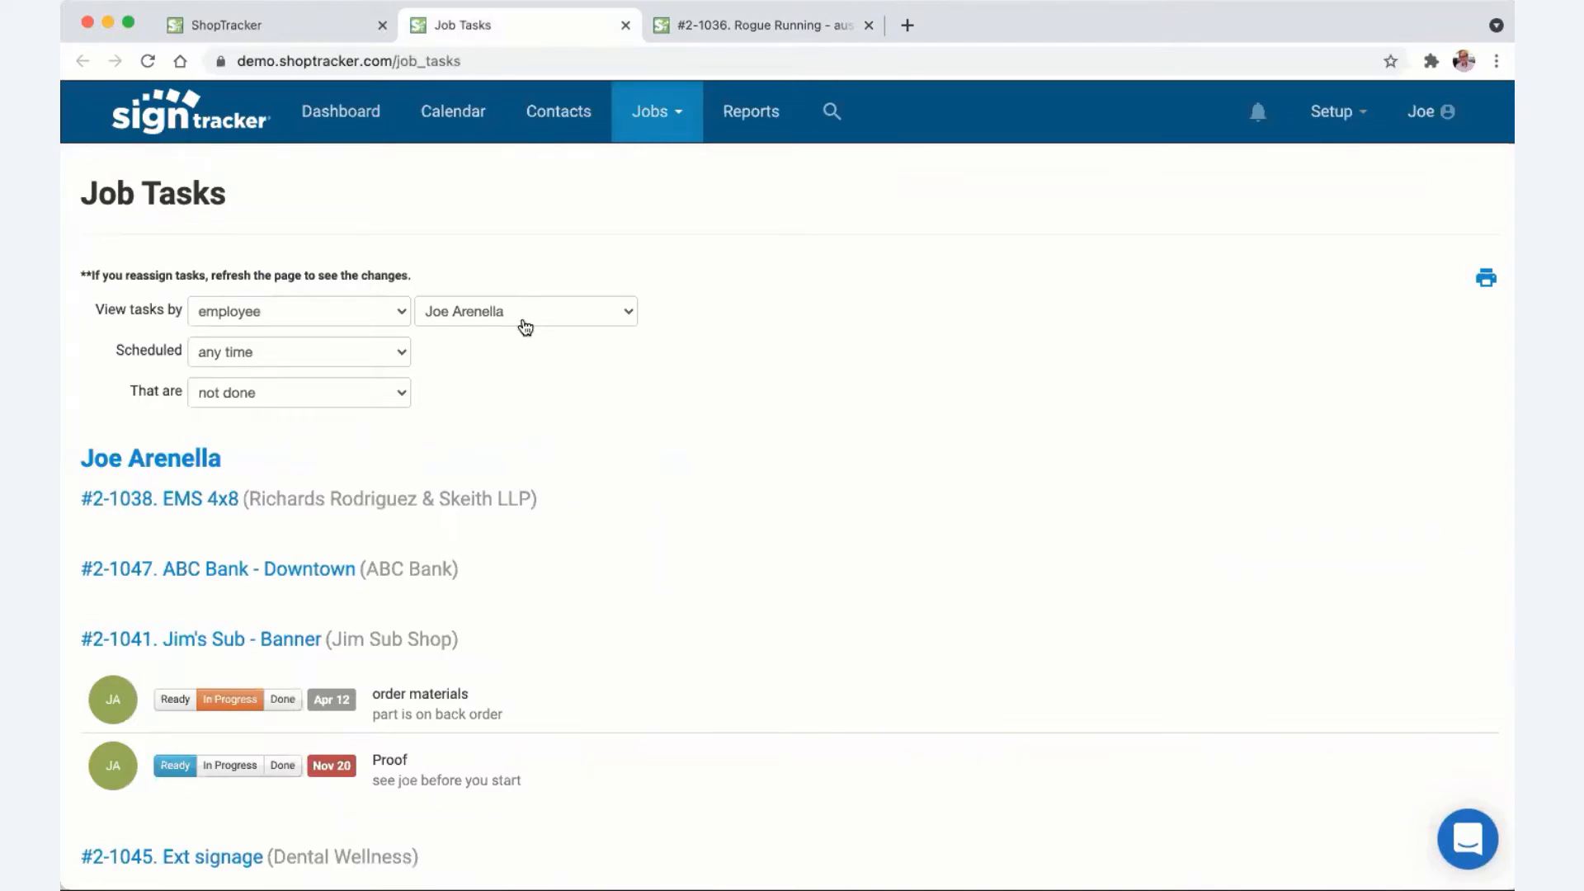
pyautogui.click(340, 351)
pyautogui.click(333, 371)
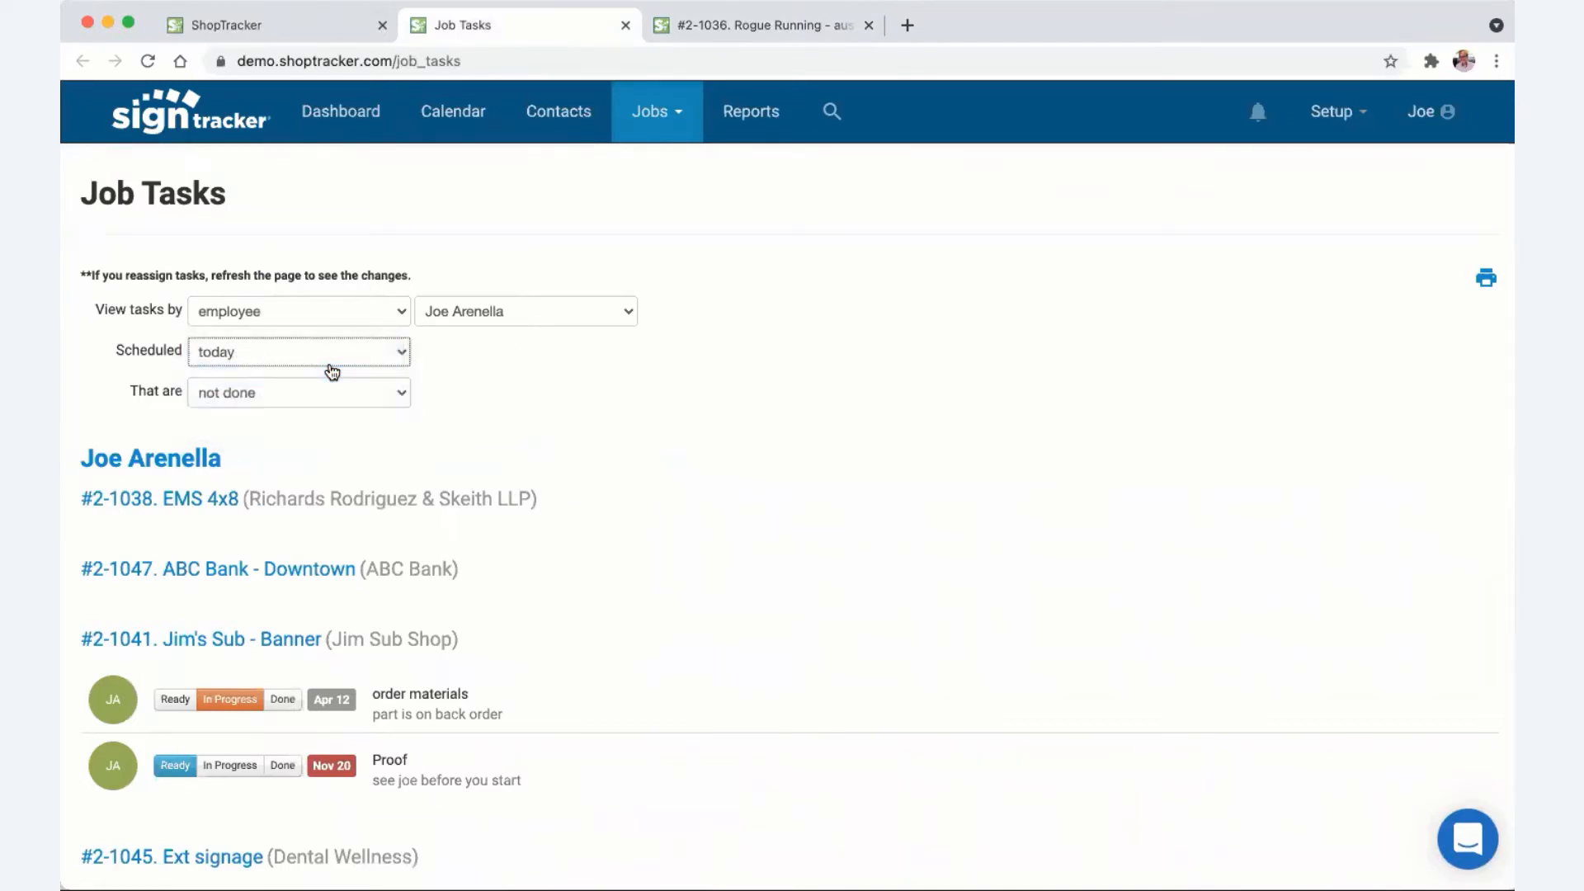
pyautogui.click(331, 367)
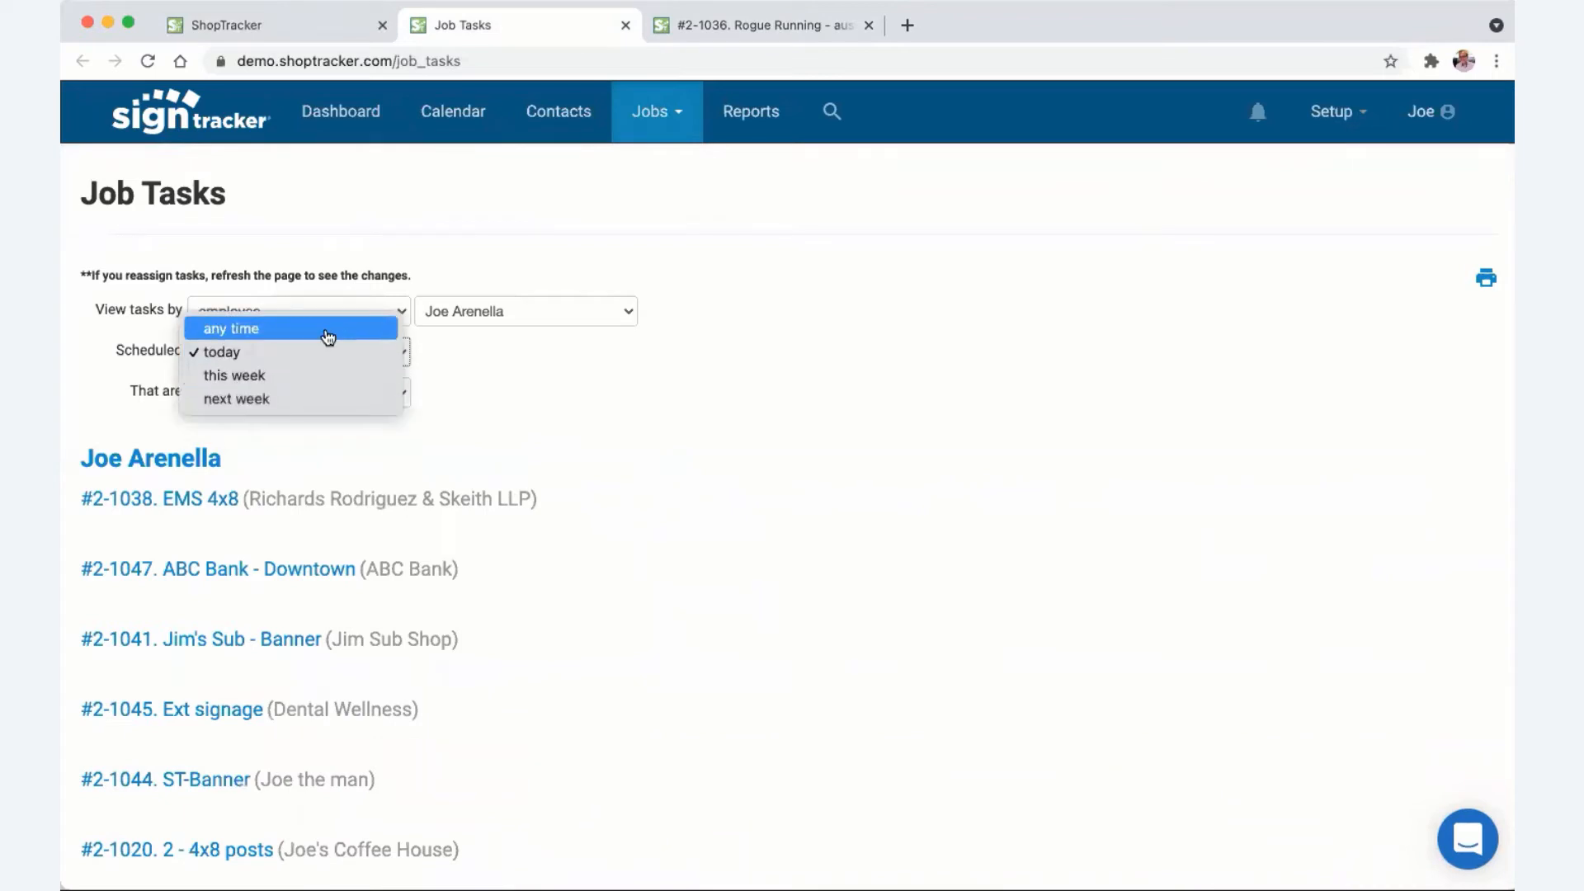
pyautogui.click(329, 329)
pyautogui.click(311, 399)
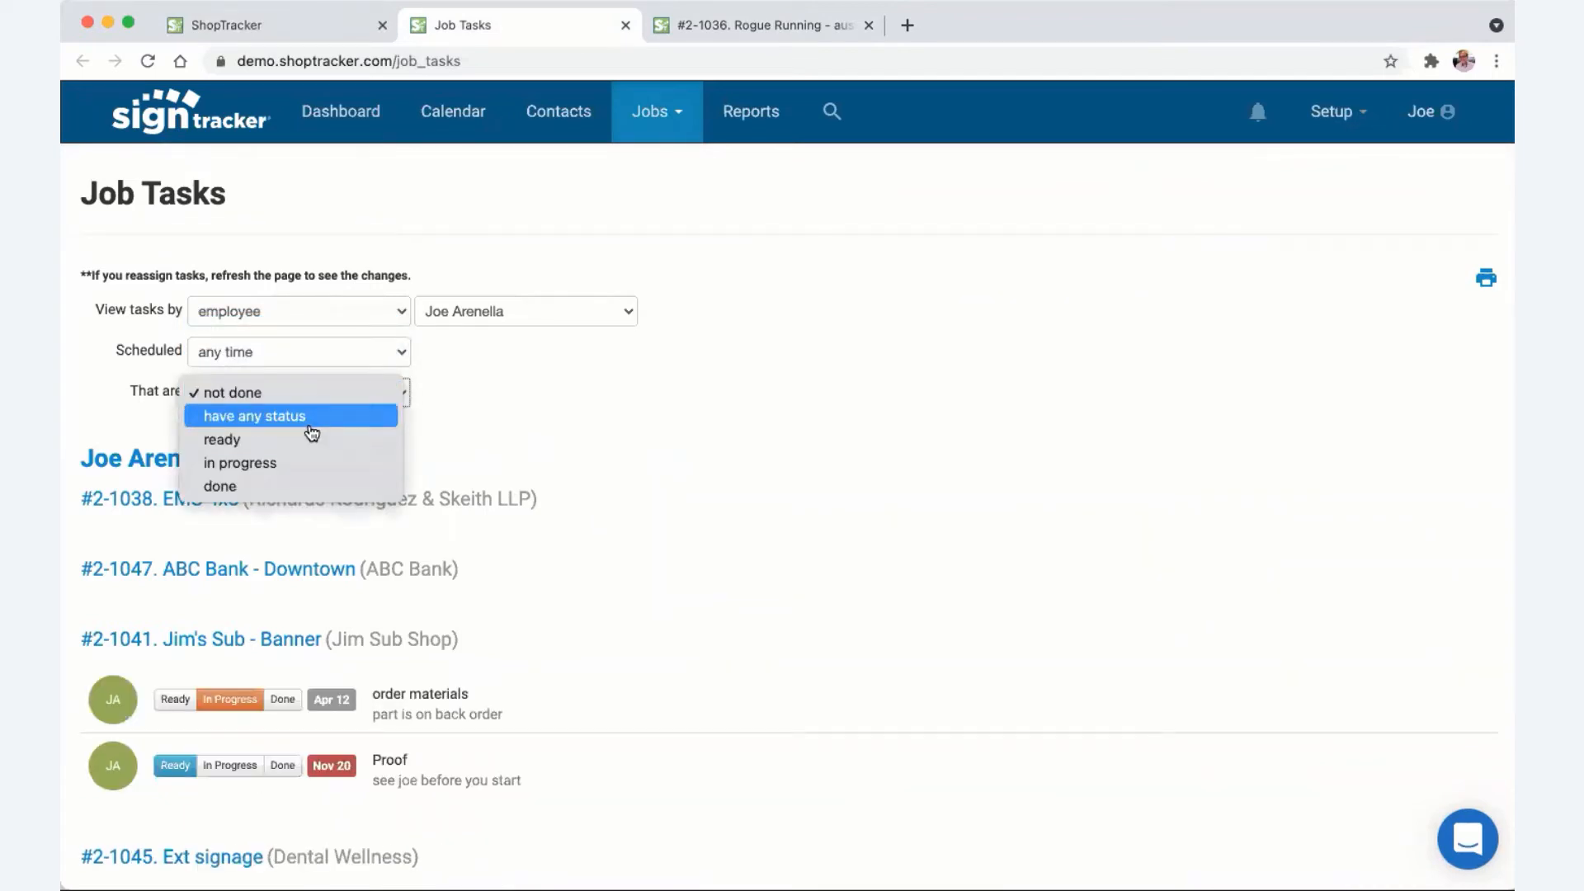
pyautogui.click(311, 428)
pyautogui.scroll(-2, 580, 496)
pyautogui.scroll(-10, 580, 496)
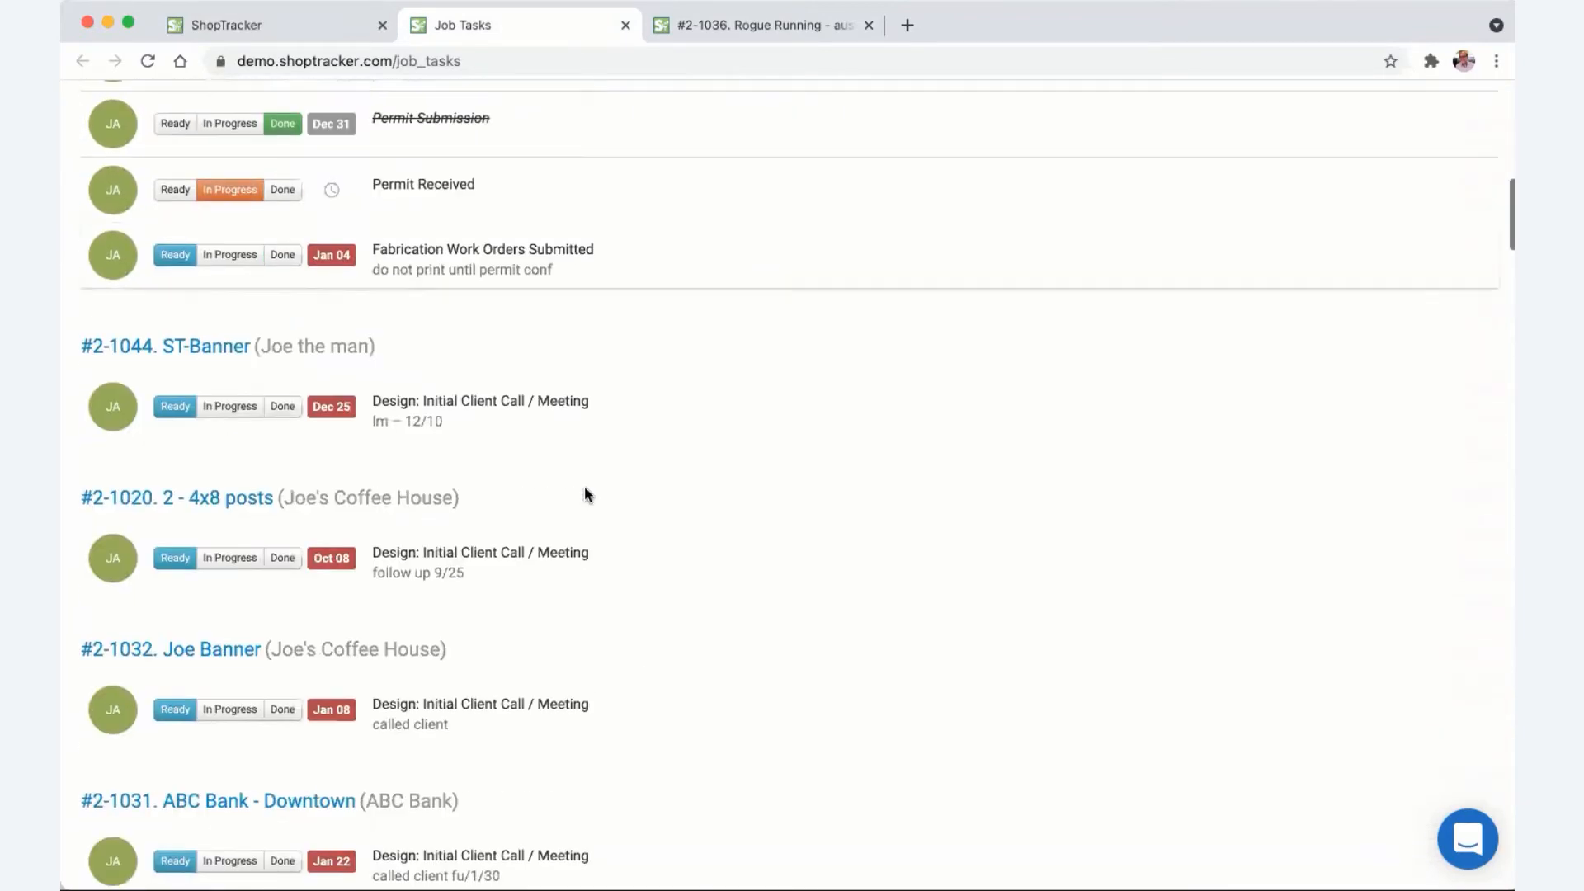
pyautogui.scroll(-3, 585, 493)
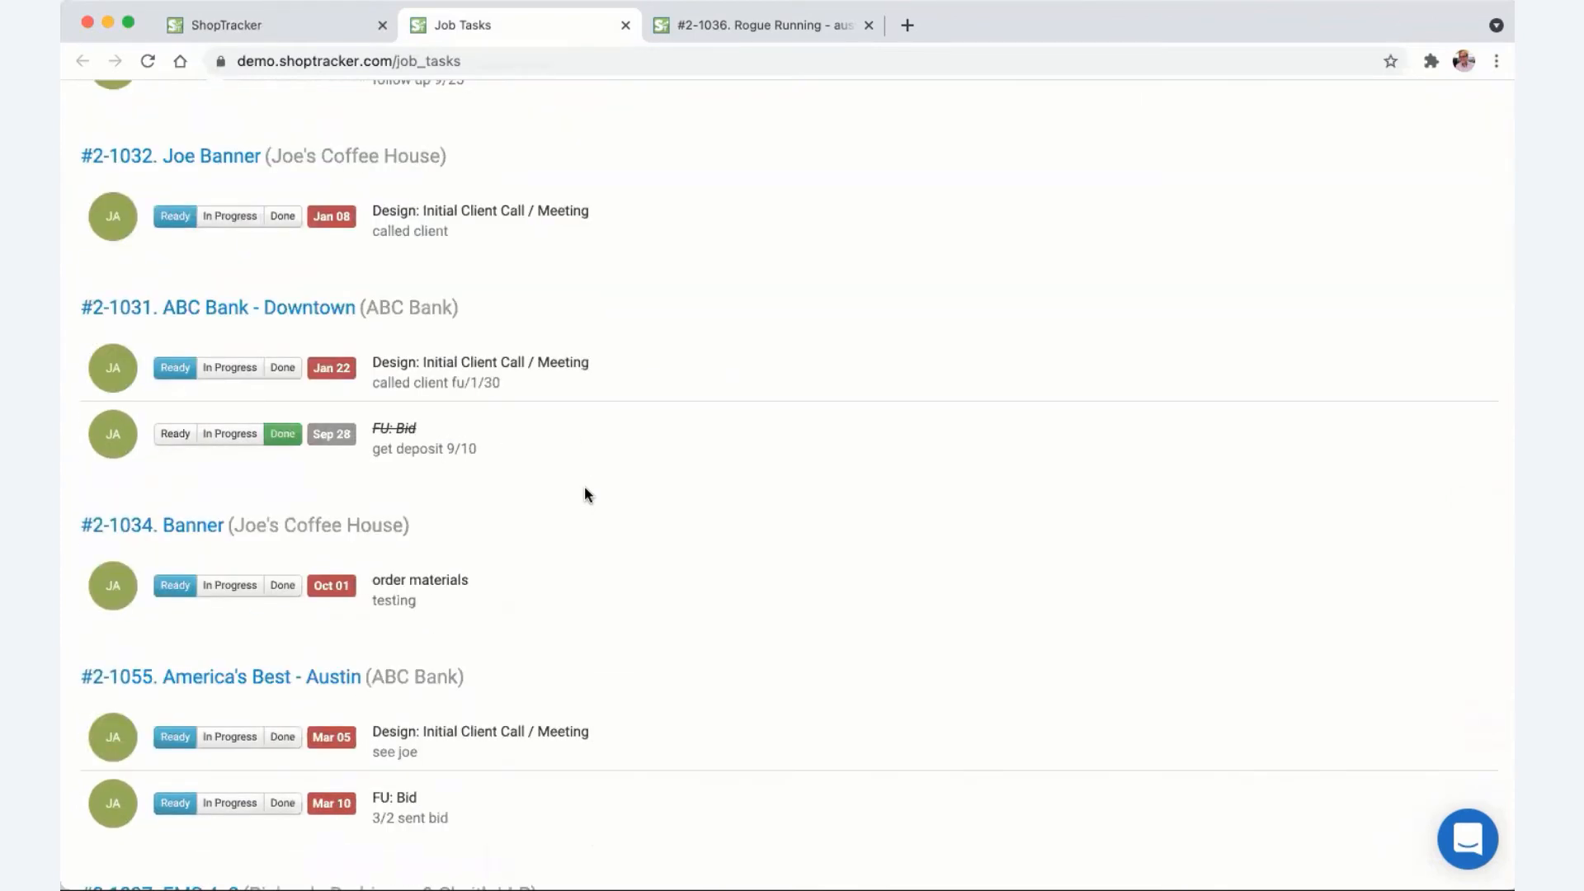
pyautogui.scroll(15, 584, 493)
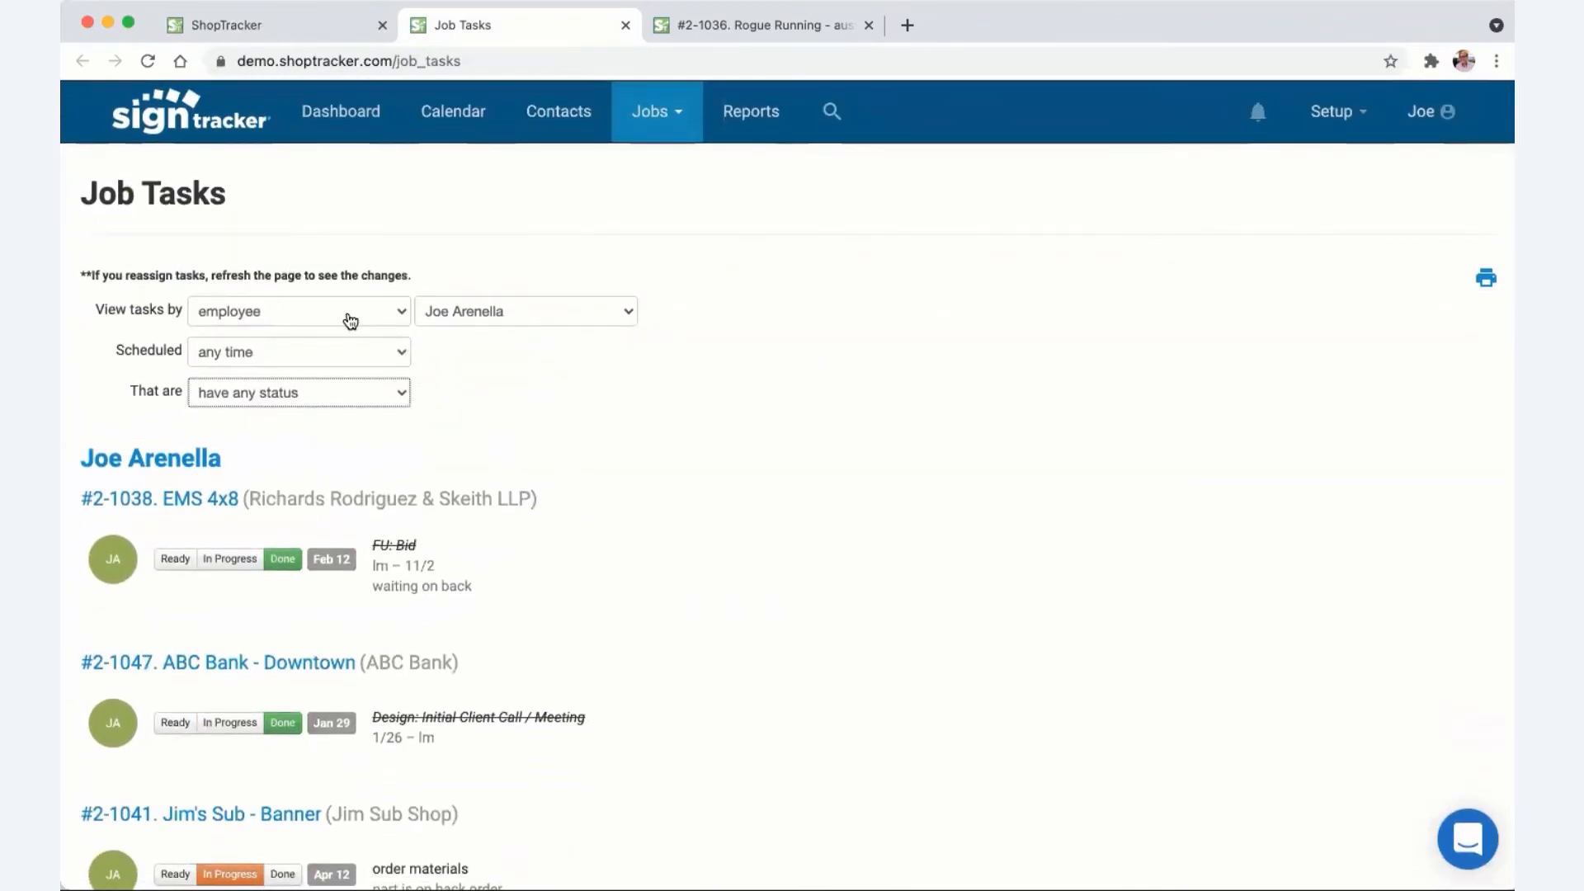
# - Group the Job Tasks report by job and scroll through the results
pyautogui.click(348, 315)
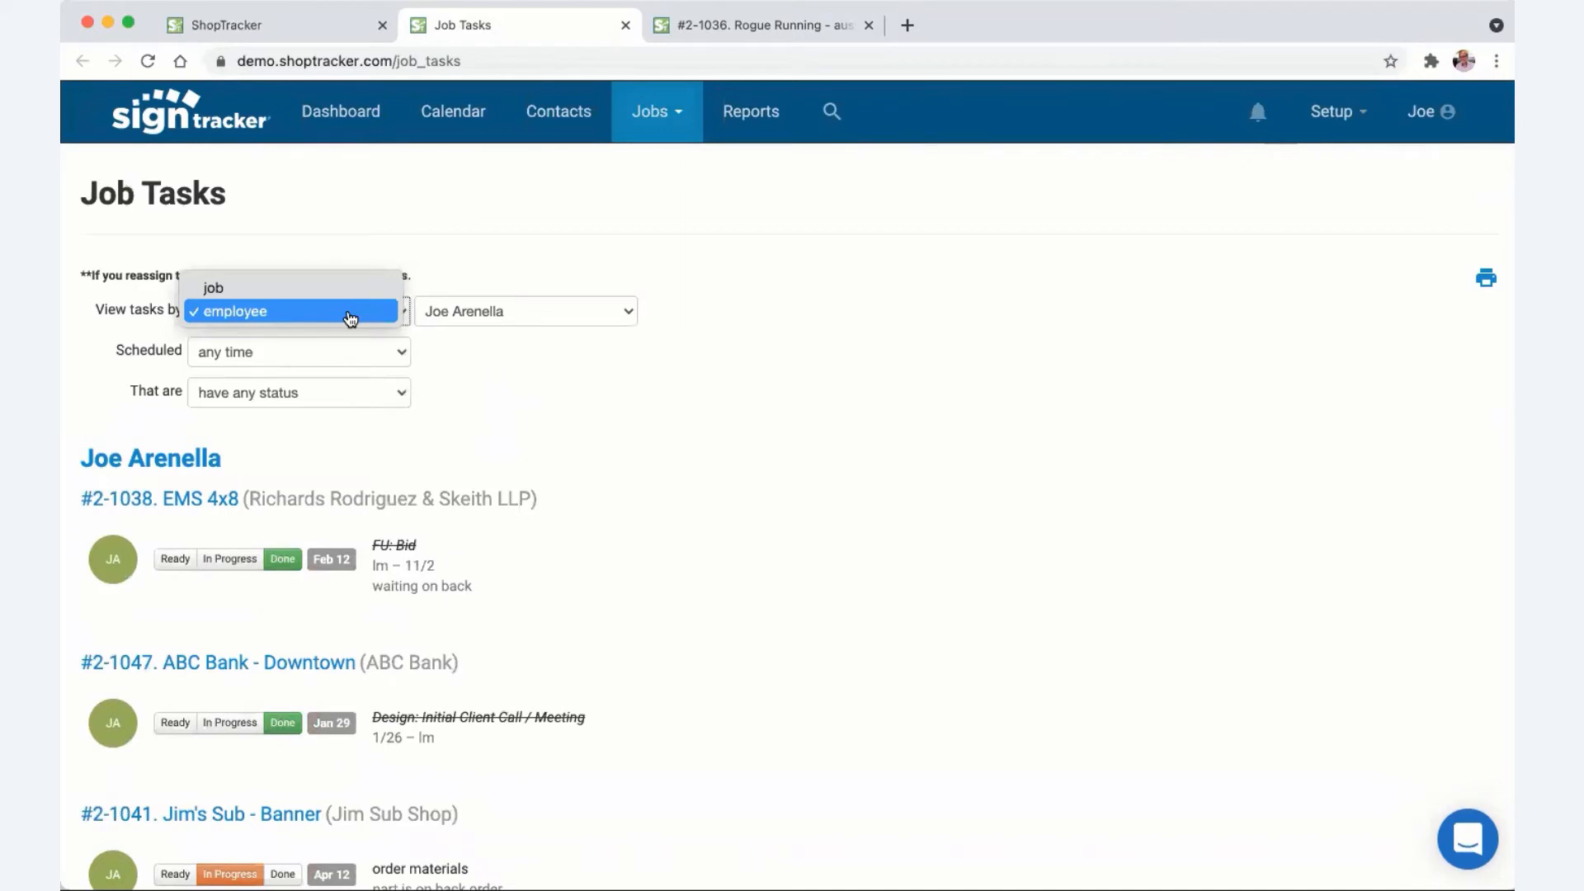
pyautogui.click(346, 289)
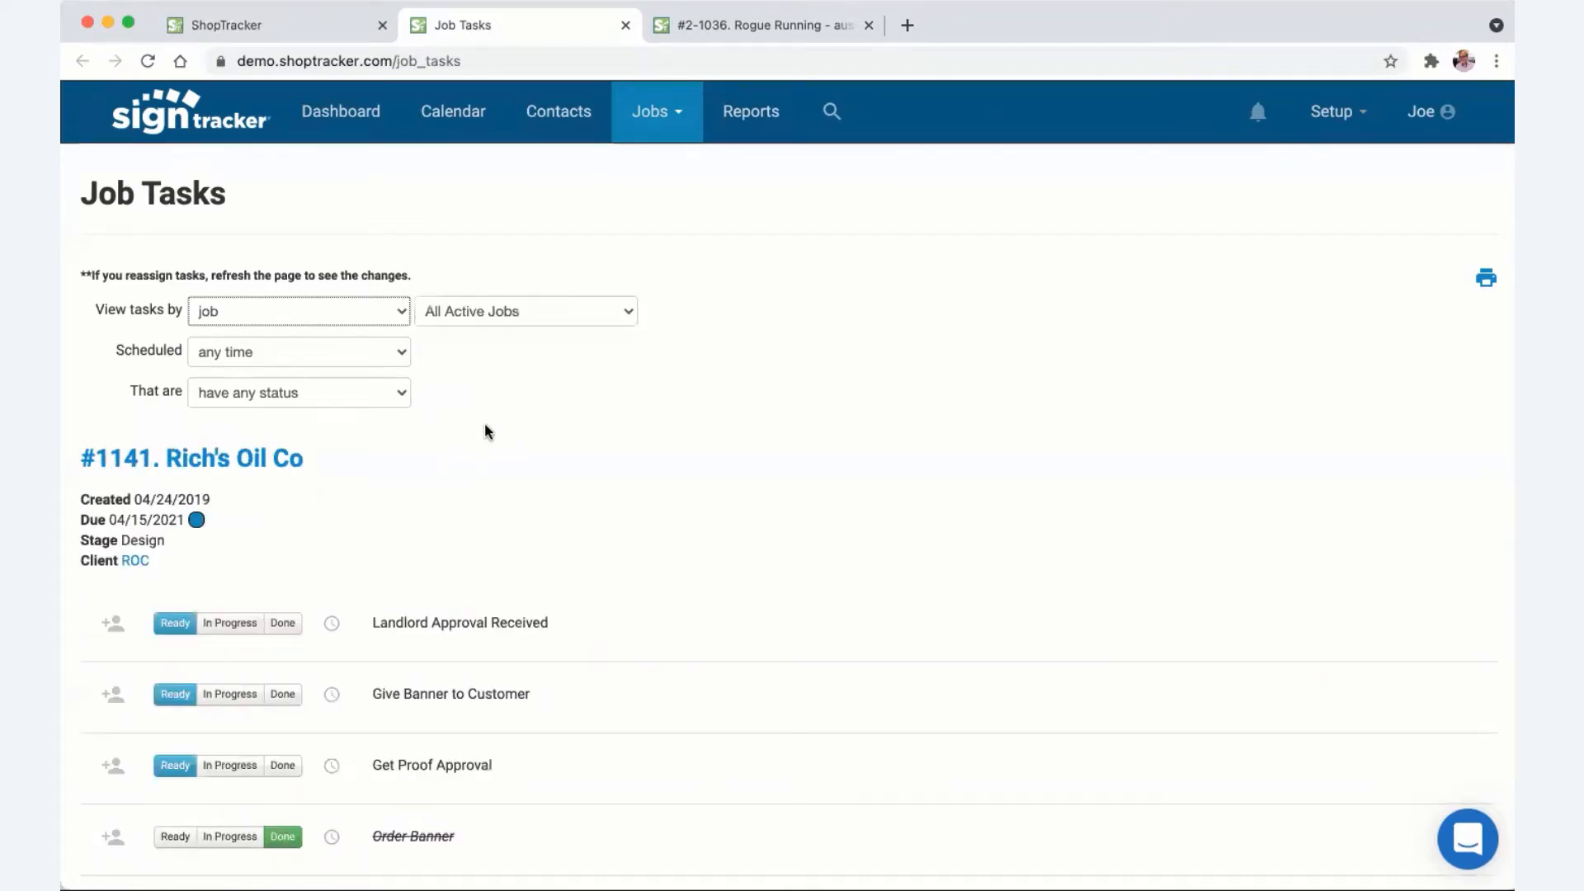
pyautogui.scroll(-3, 489, 428)
pyautogui.scroll(-15, 489, 429)
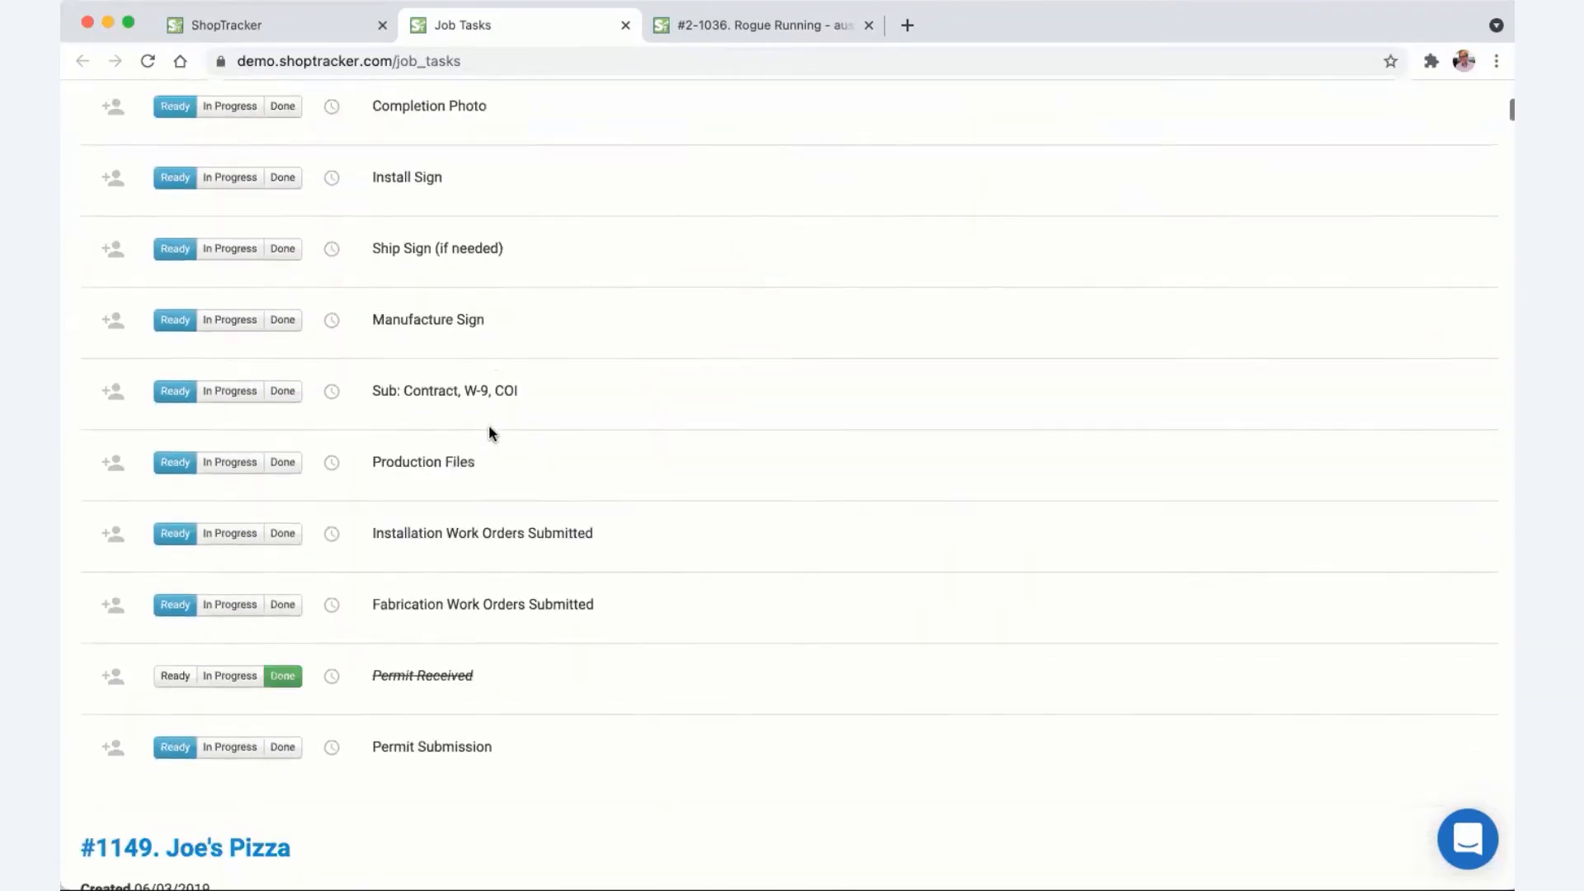
pyautogui.scroll(-20, 489, 427)
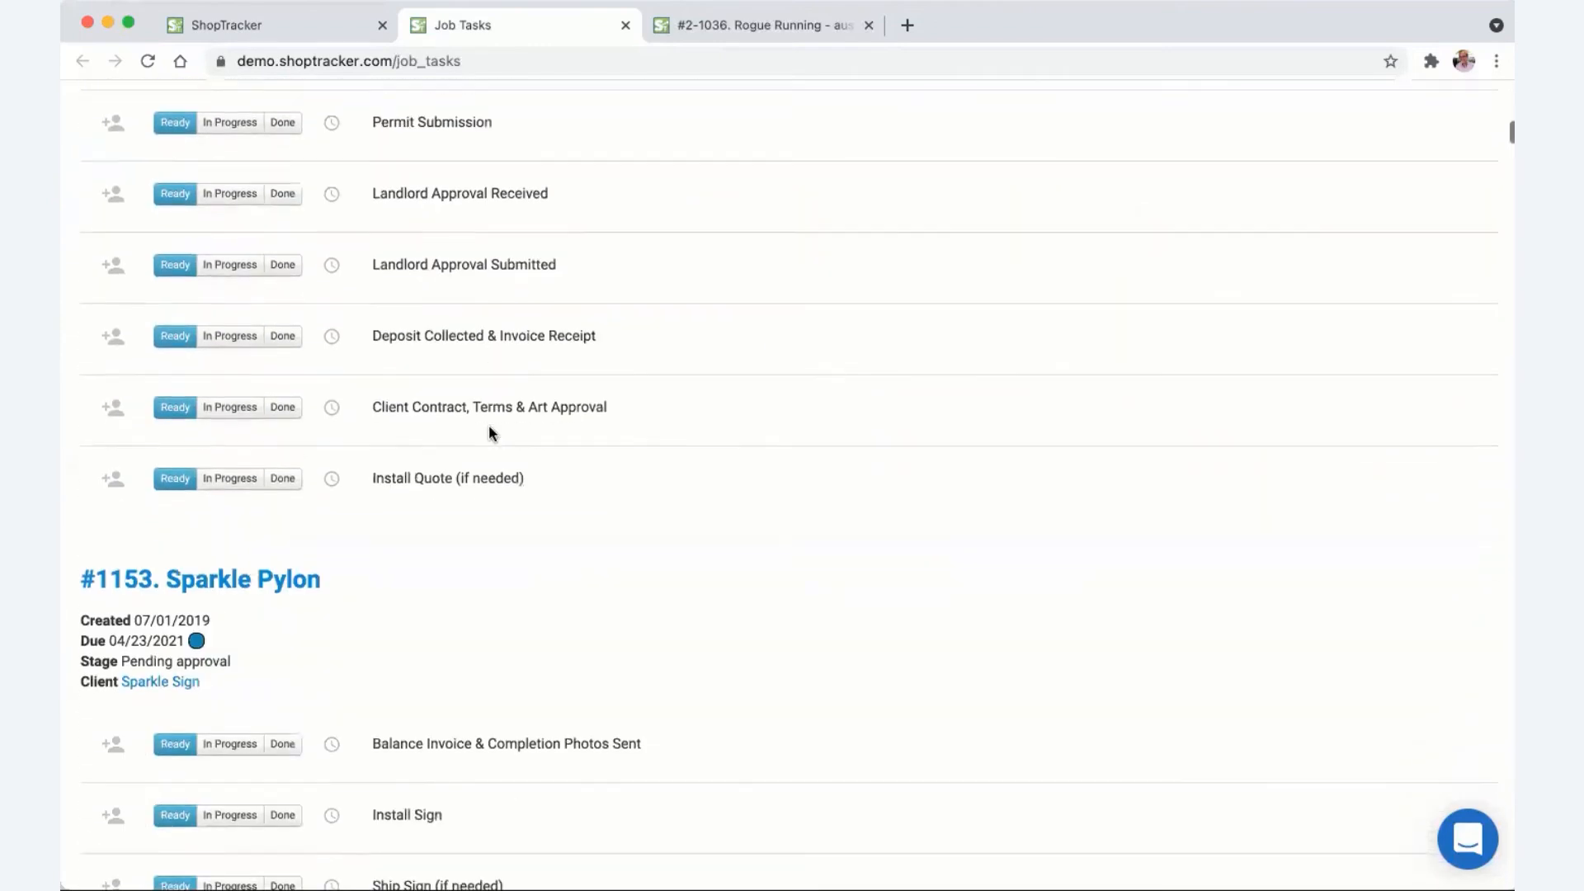
pyautogui.scroll(-1, 489, 428)
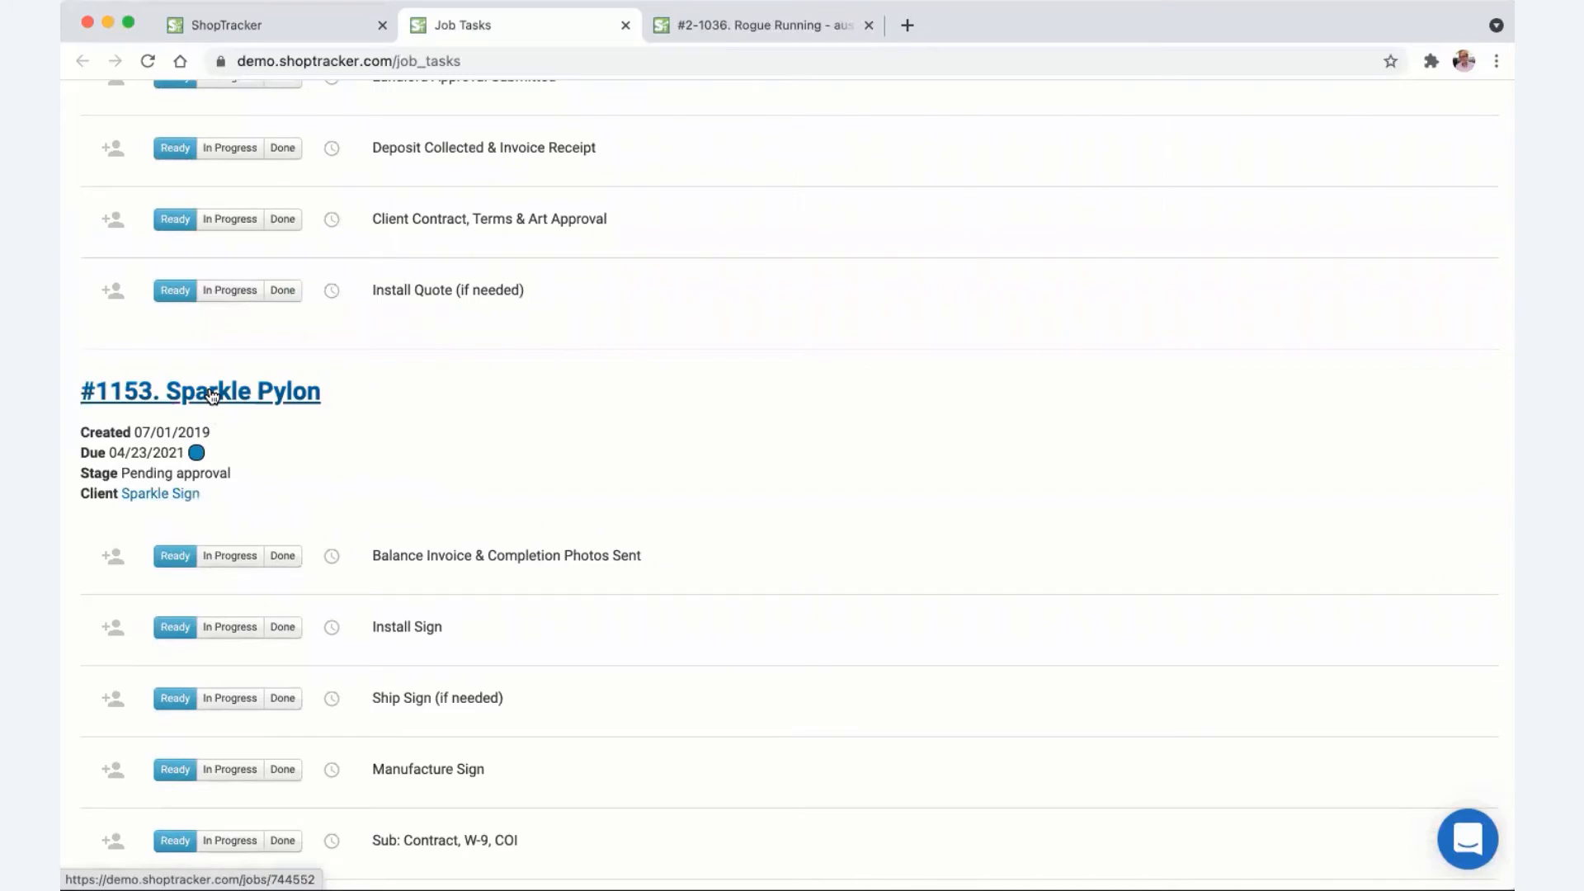
pyautogui.scroll(-5, 774, 593)
pyautogui.scroll(-8, 774, 592)
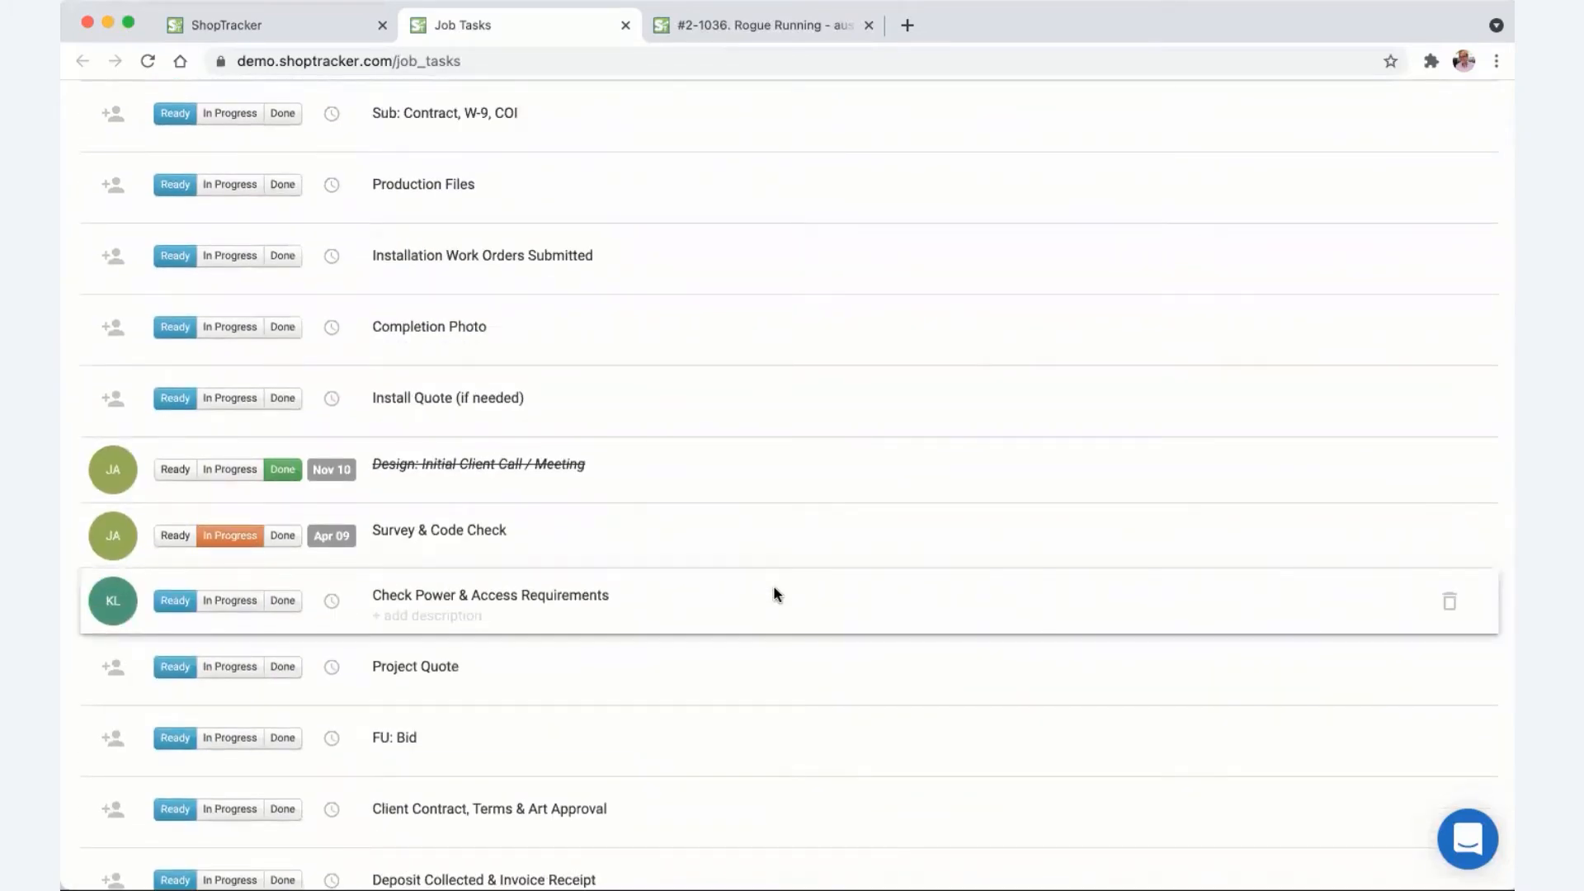
pyautogui.scroll(-20, 774, 593)
pyautogui.scroll(20, 774, 592)
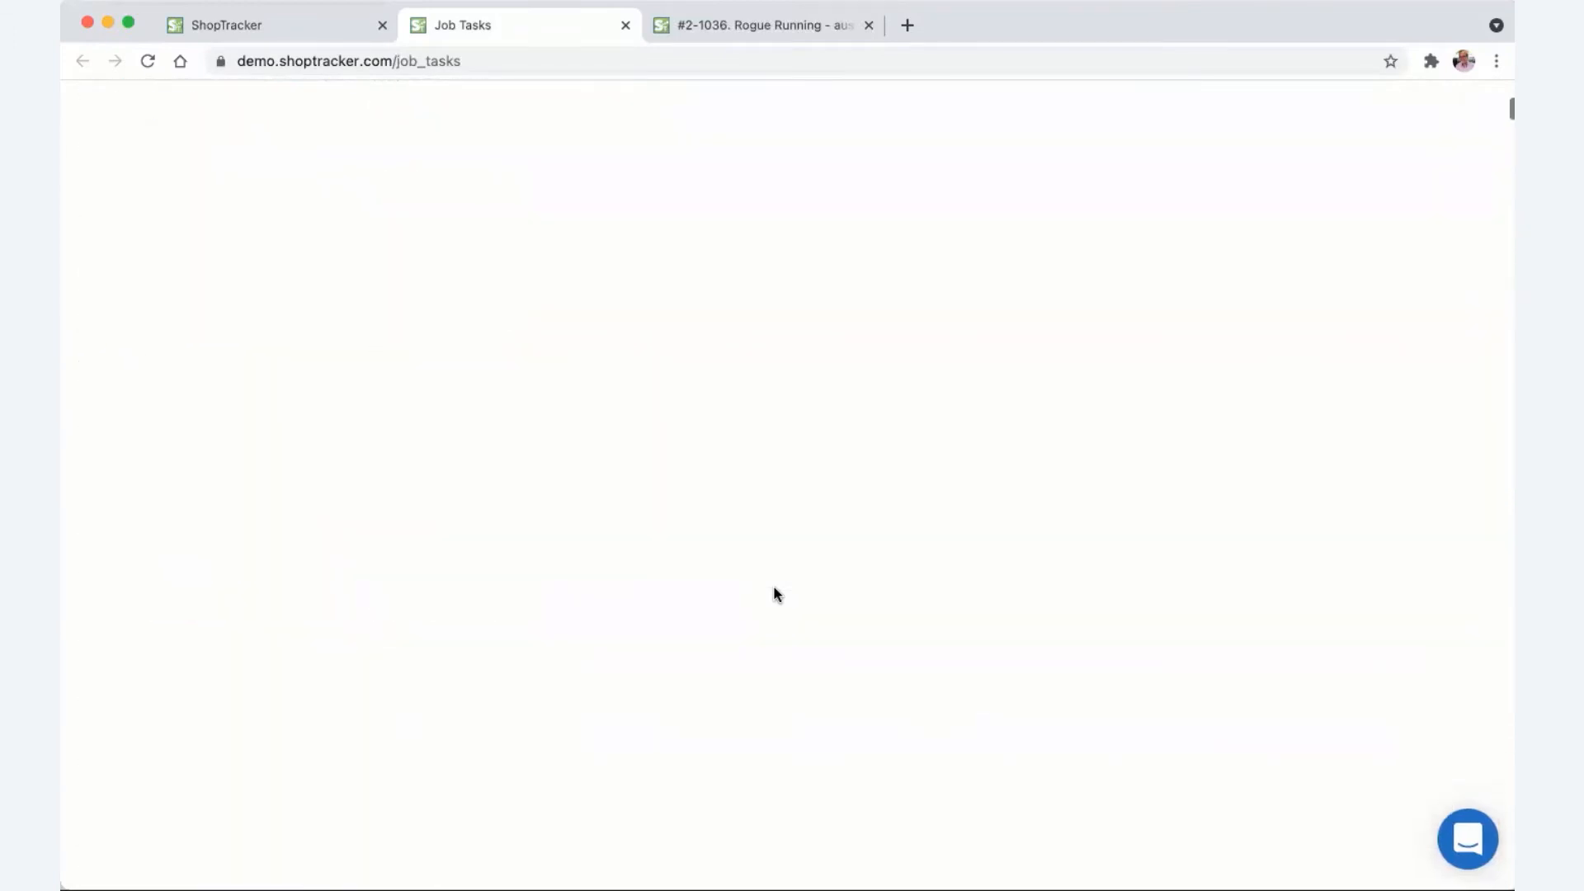
# - Regroup the Job Tasks report by employee, review it, and return to the jobs list
pyautogui.click(328, 314)
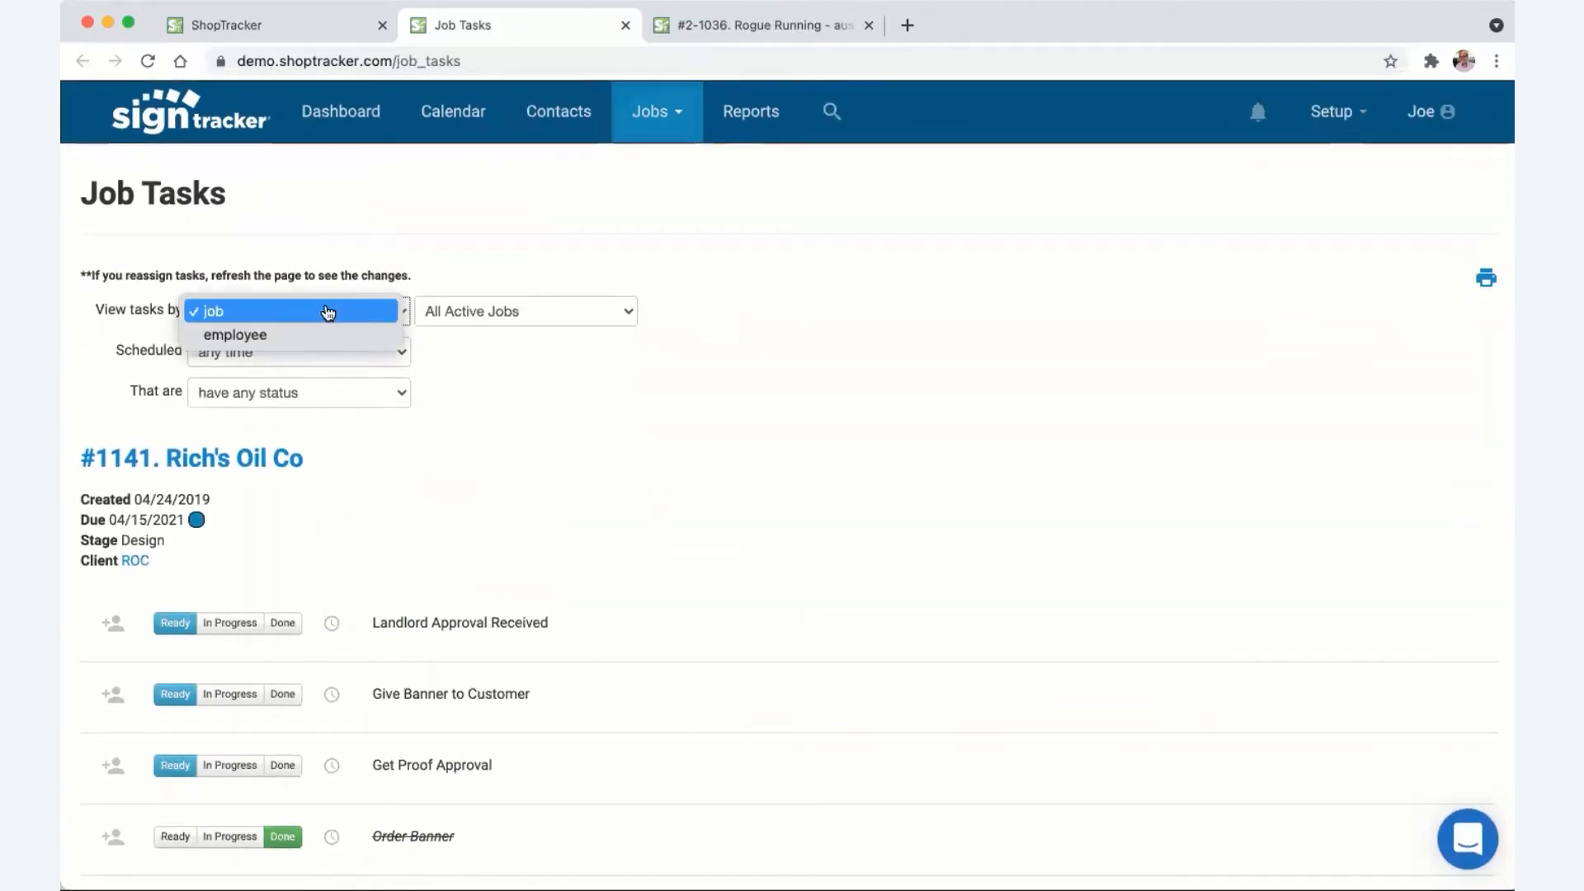
pyautogui.click(324, 333)
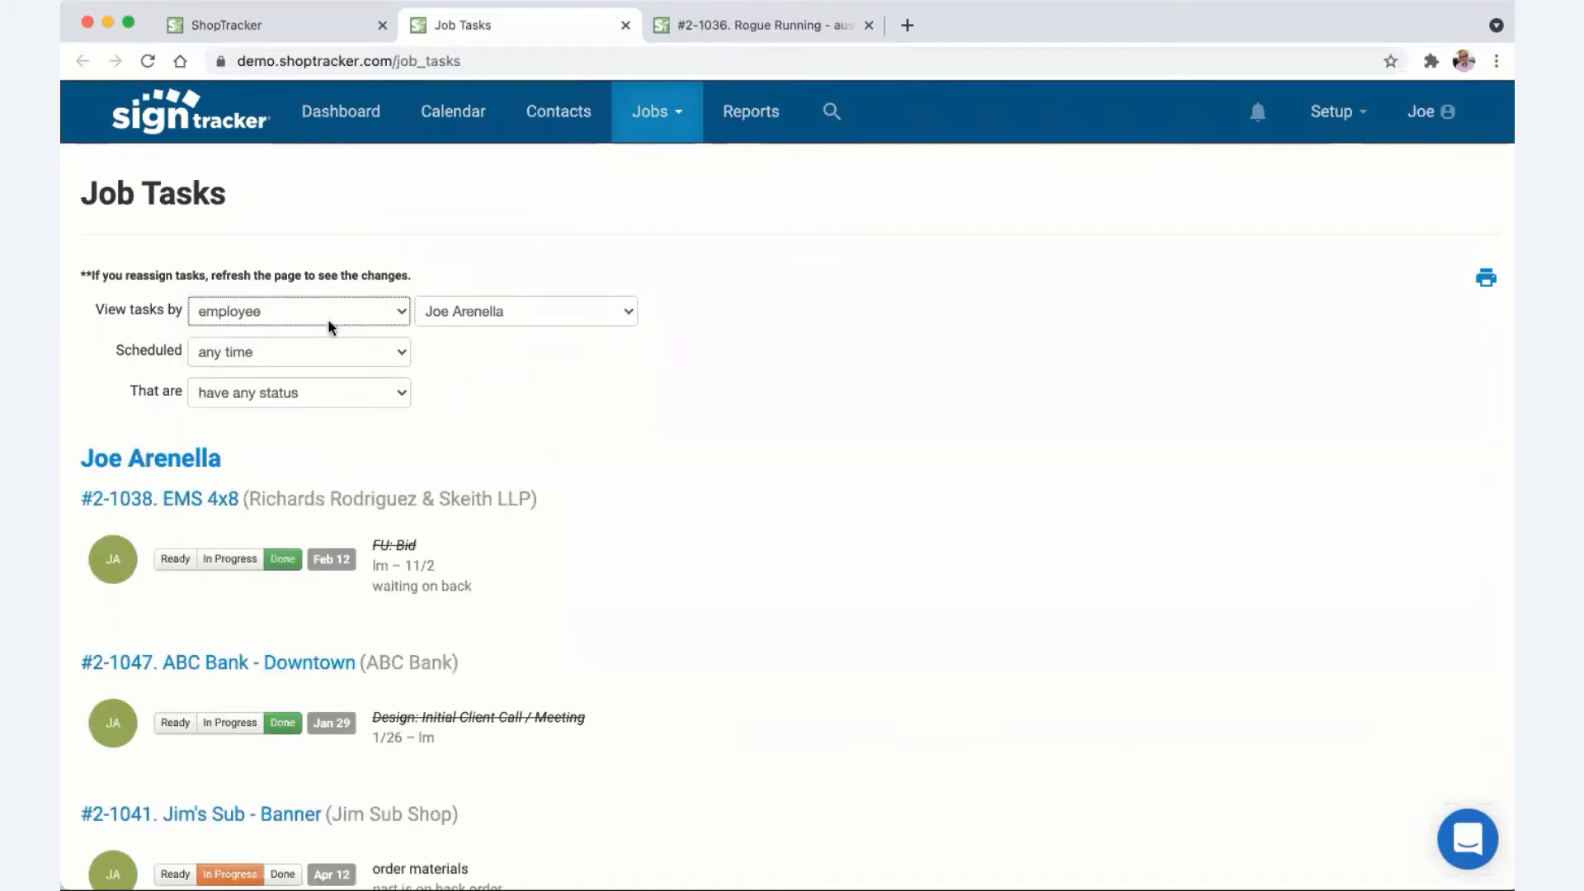
pyautogui.scroll(-20, 653, 527)
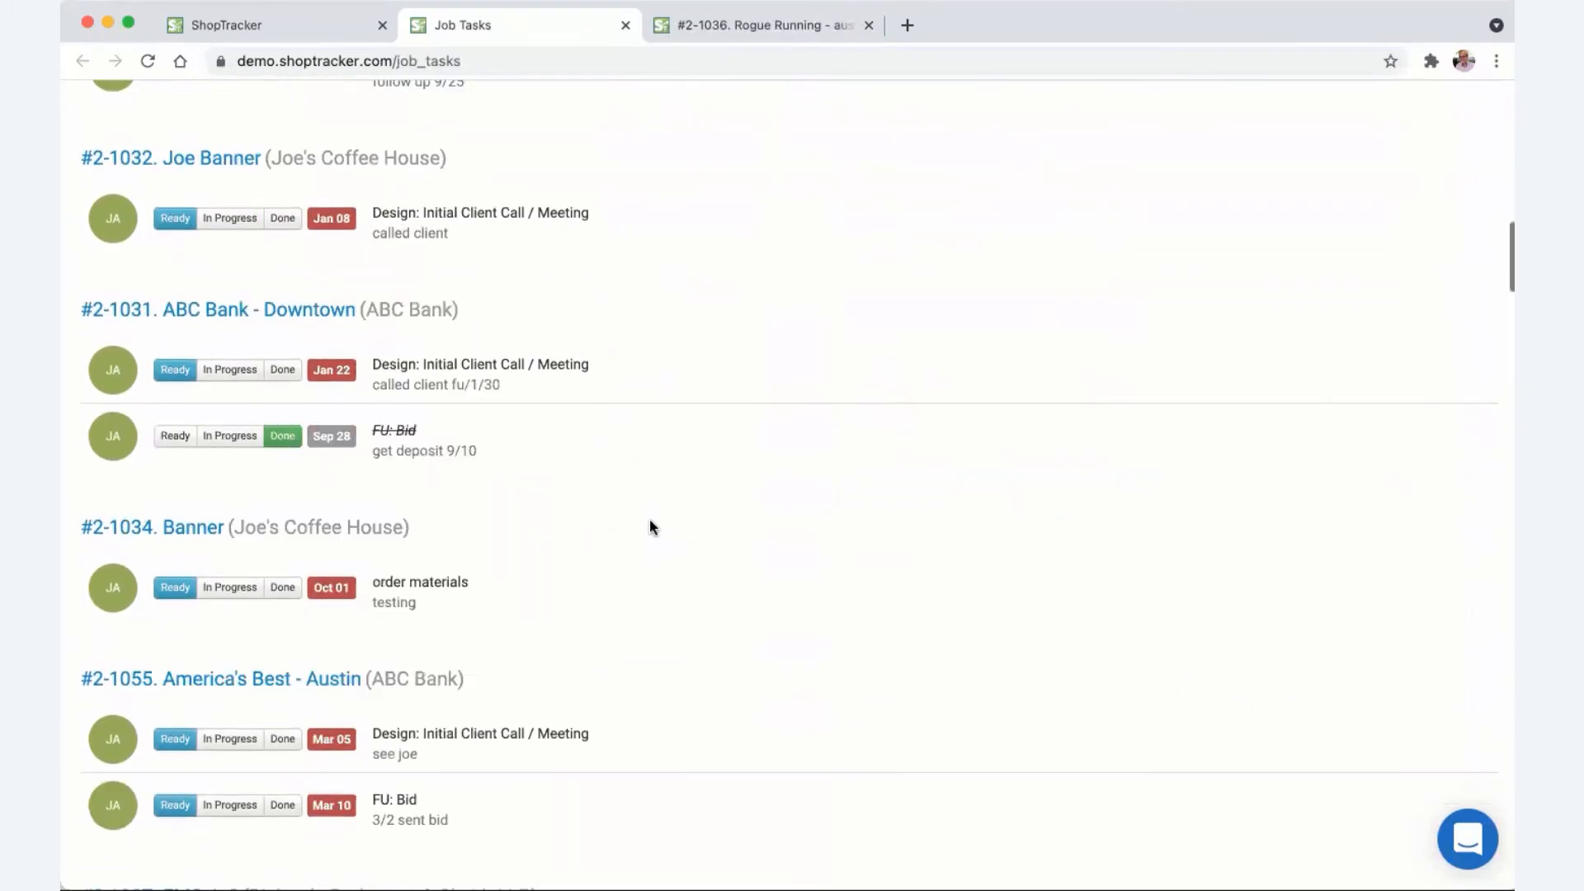
pyautogui.scroll(1, 650, 518)
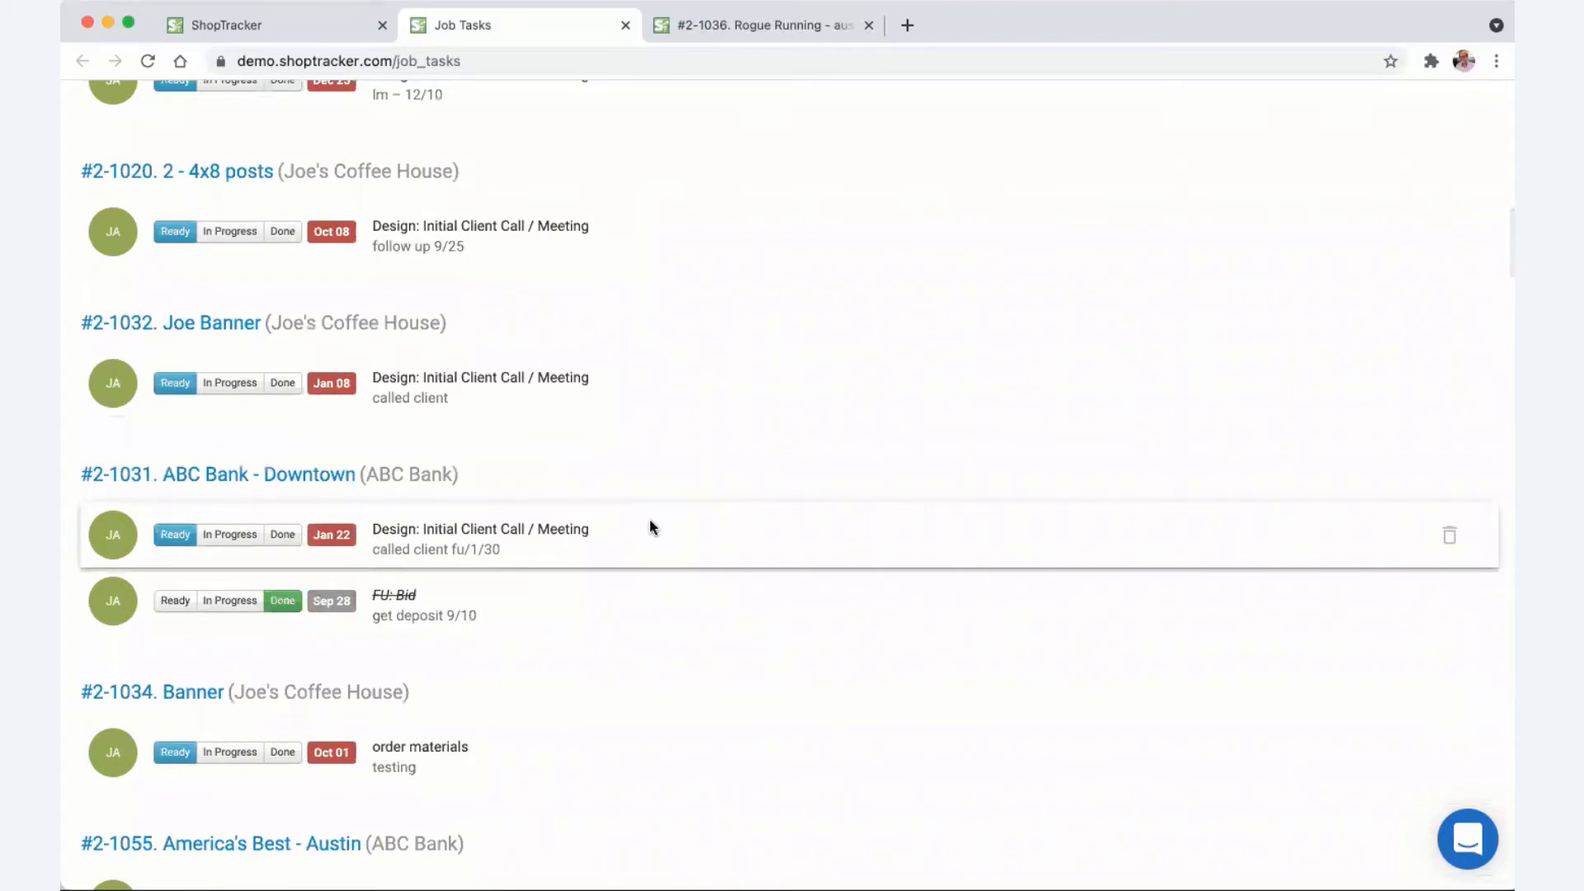
pyautogui.scroll(20, 682, 448)
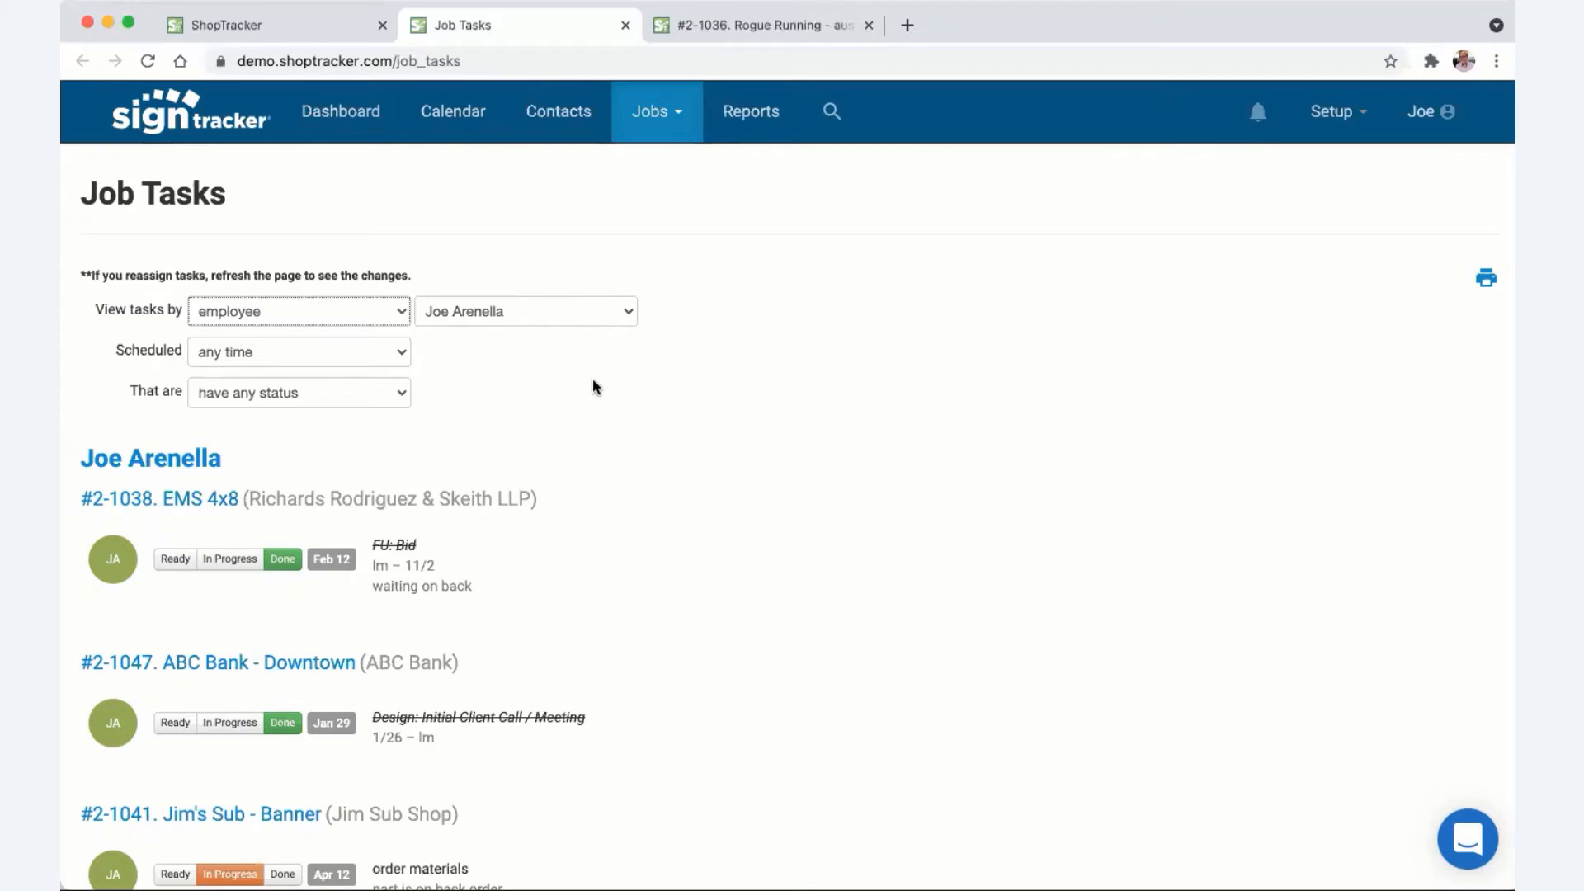
pyautogui.click(301, 25)
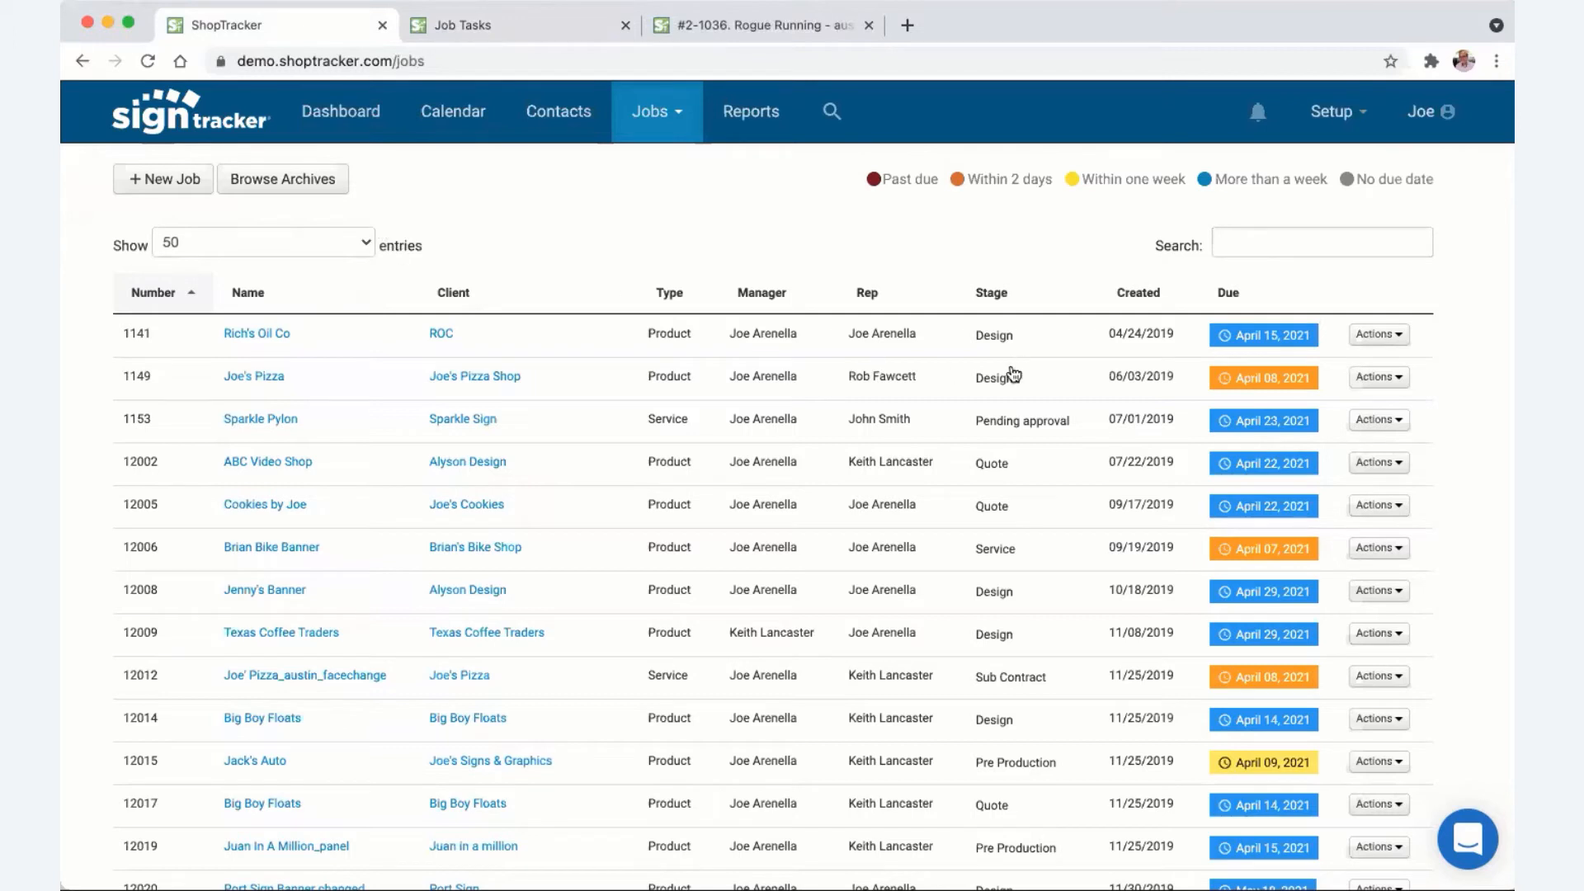
# - Preview job 1141's stage and due-date editors without changes, then go back to the Rogue Running job
pyautogui.click(1003, 340)
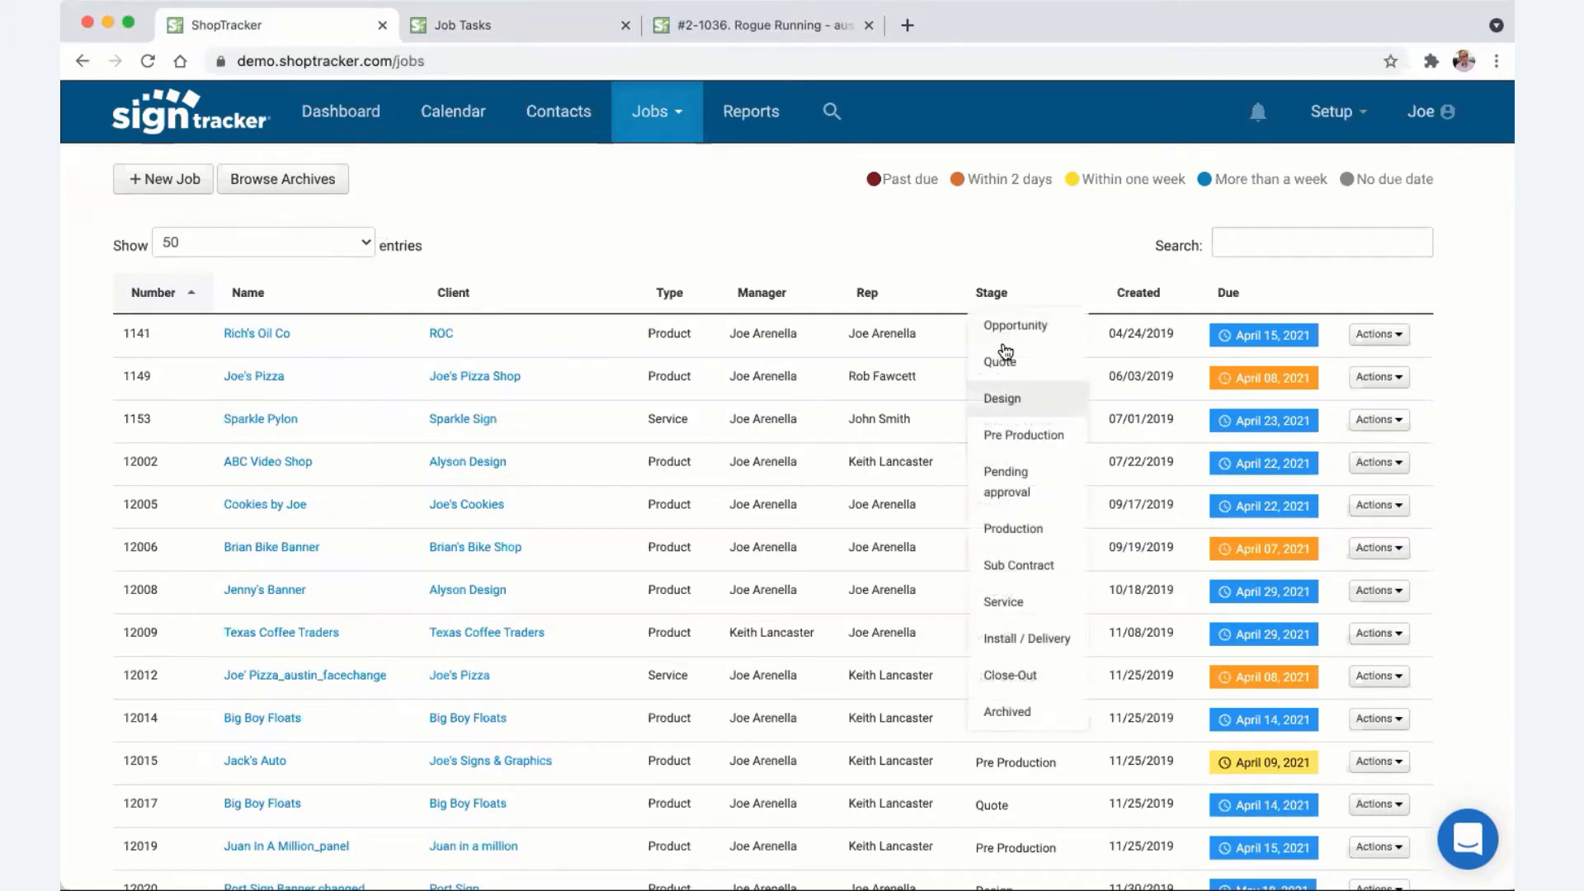
pyautogui.click(919, 251)
pyautogui.click(1230, 334)
pyautogui.click(1034, 261)
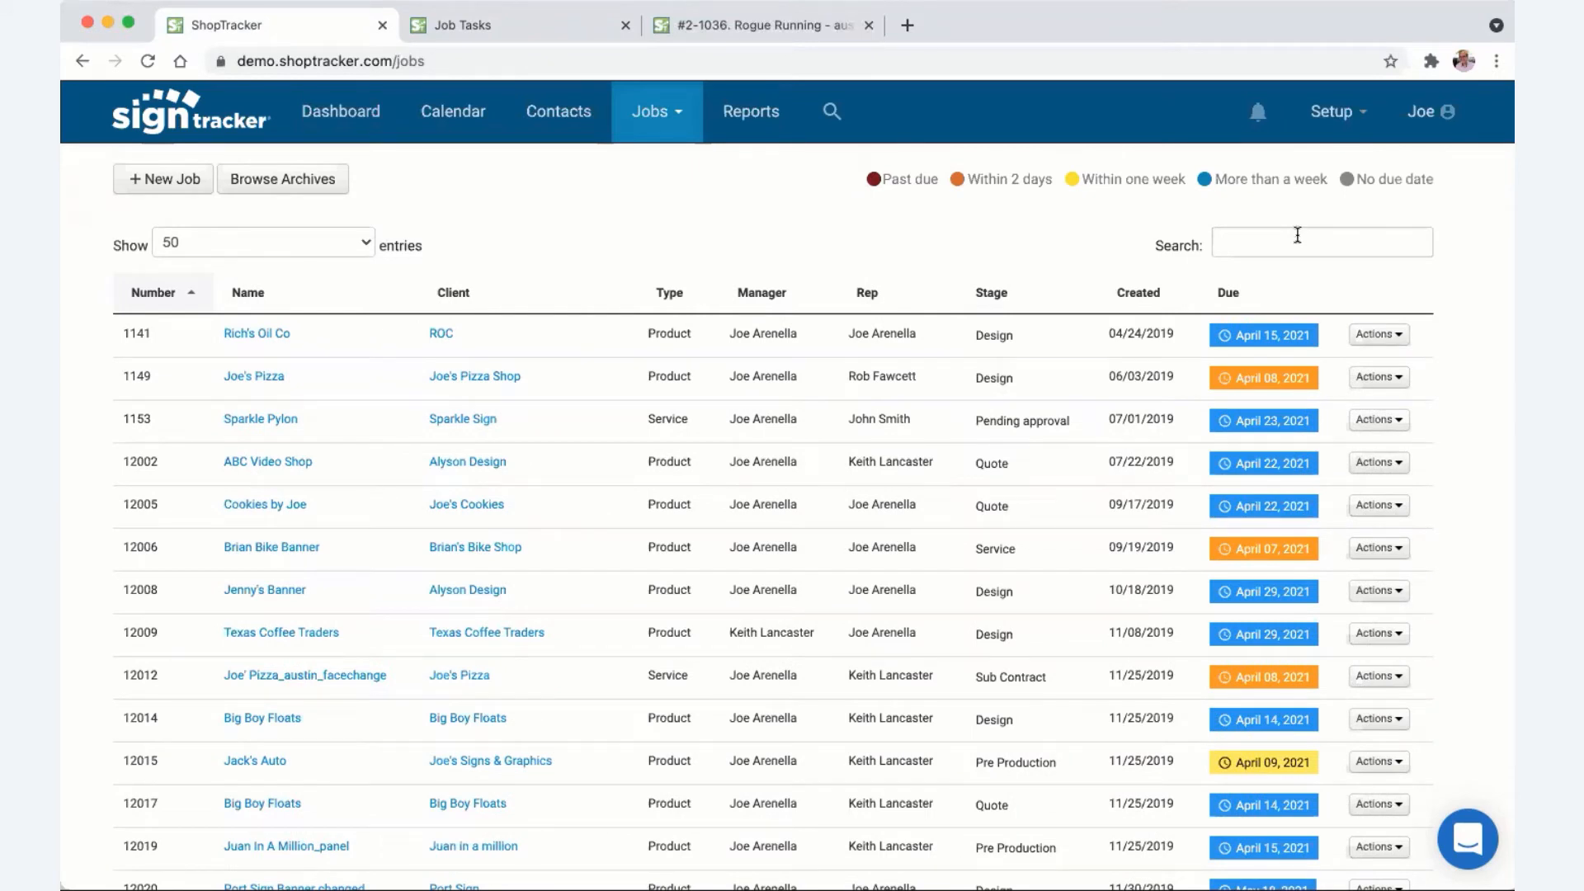
pyautogui.click(1297, 235)
pyautogui.click(756, 25)
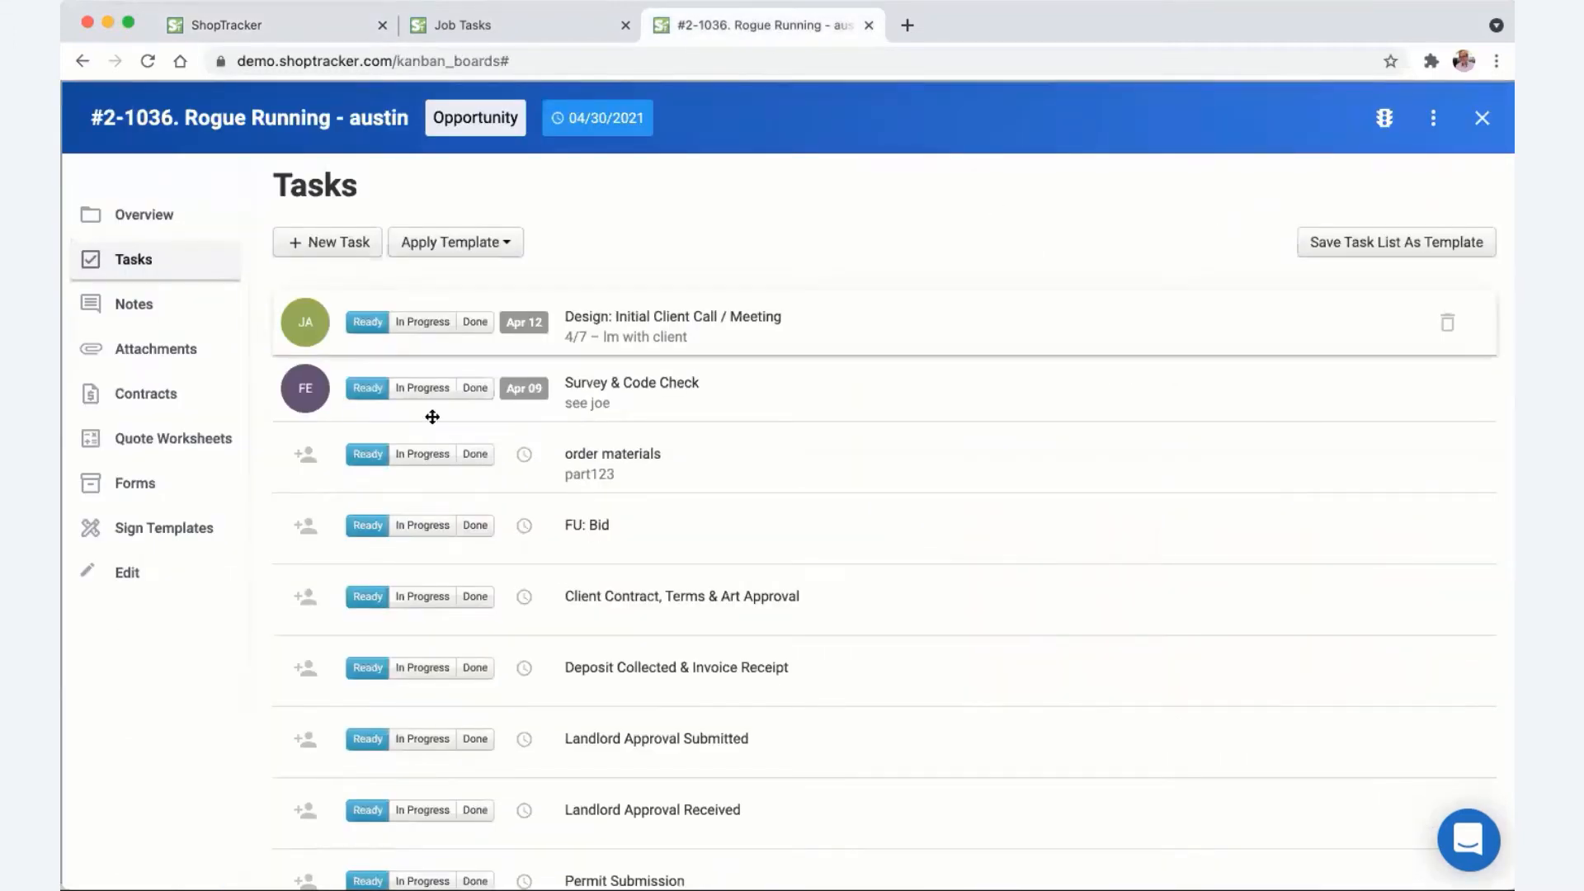
# - Add a 'color approval' note reading 'yes on red' to the job and go to its attachments
pyautogui.click(111, 304)
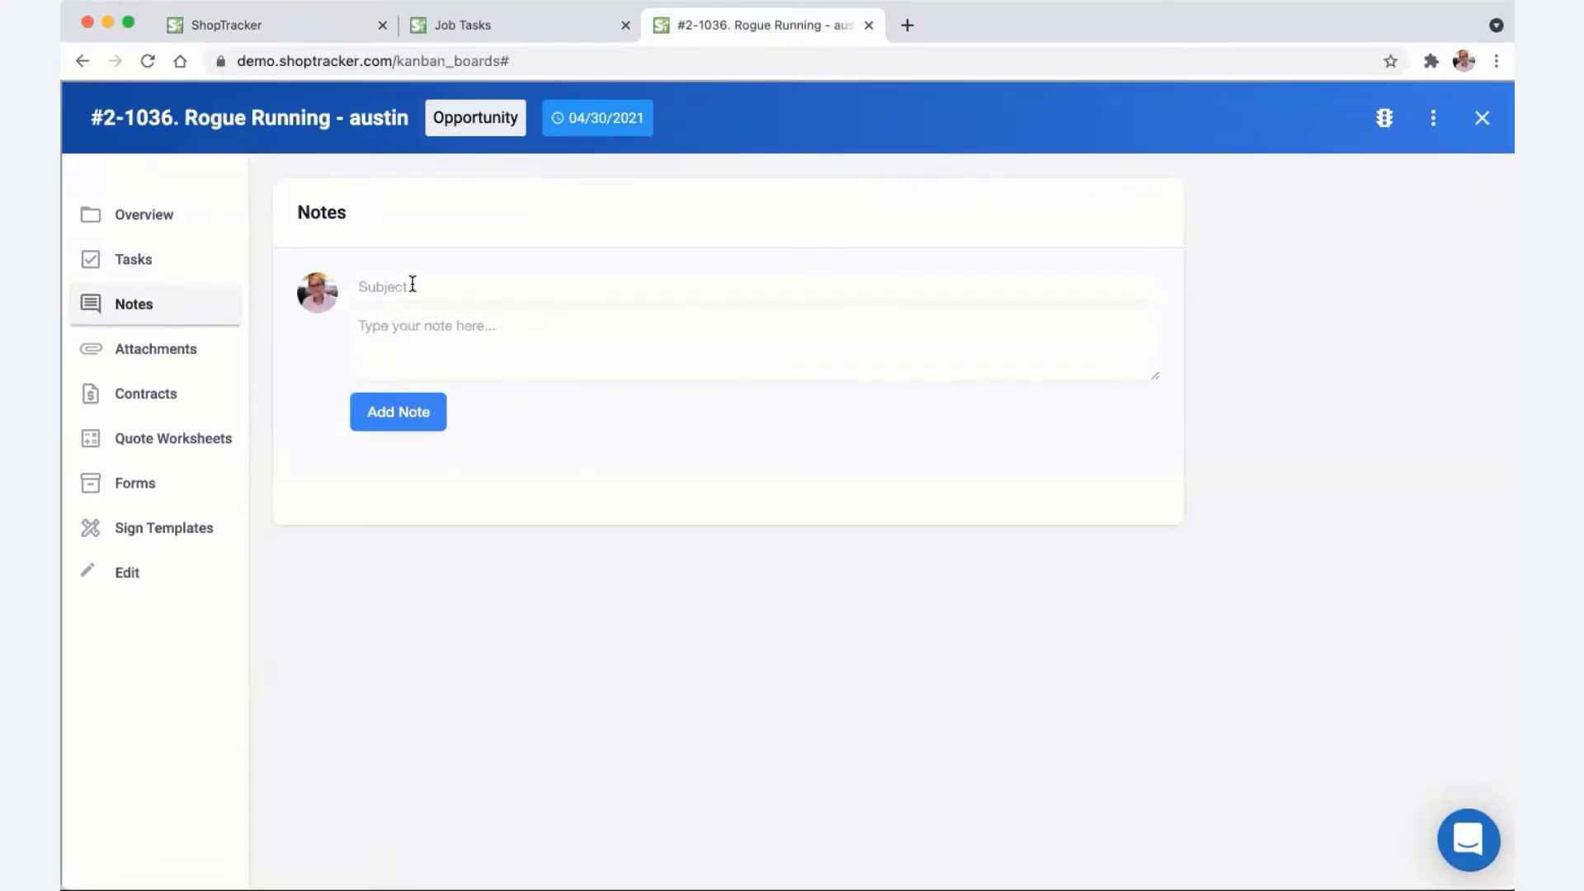
pyautogui.click(413, 284)
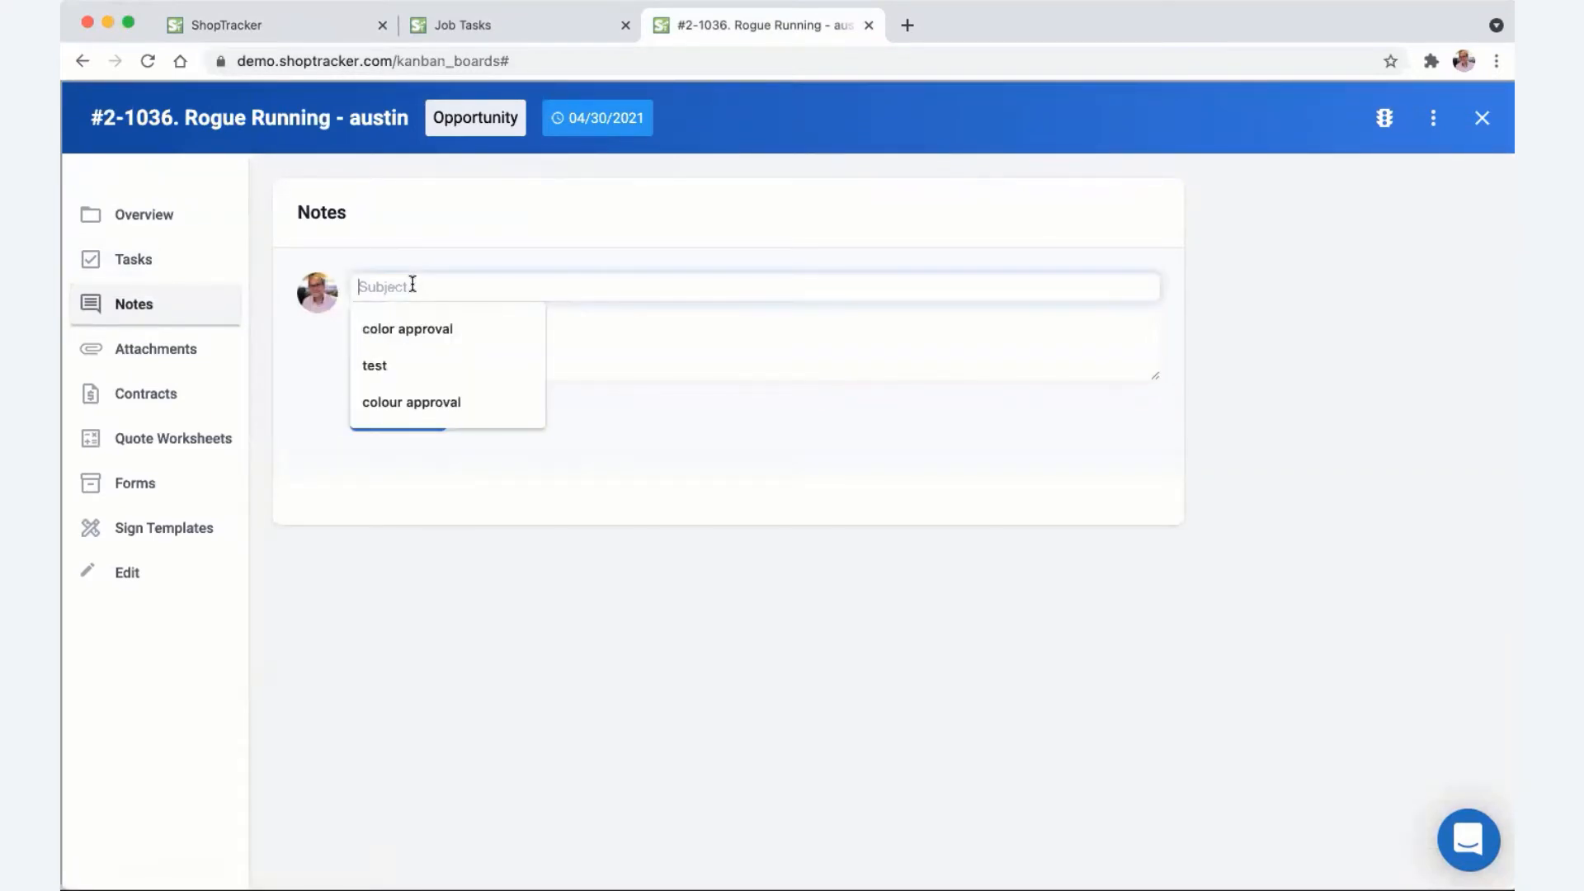
pyautogui.click(434, 327)
pyautogui.click(445, 343)
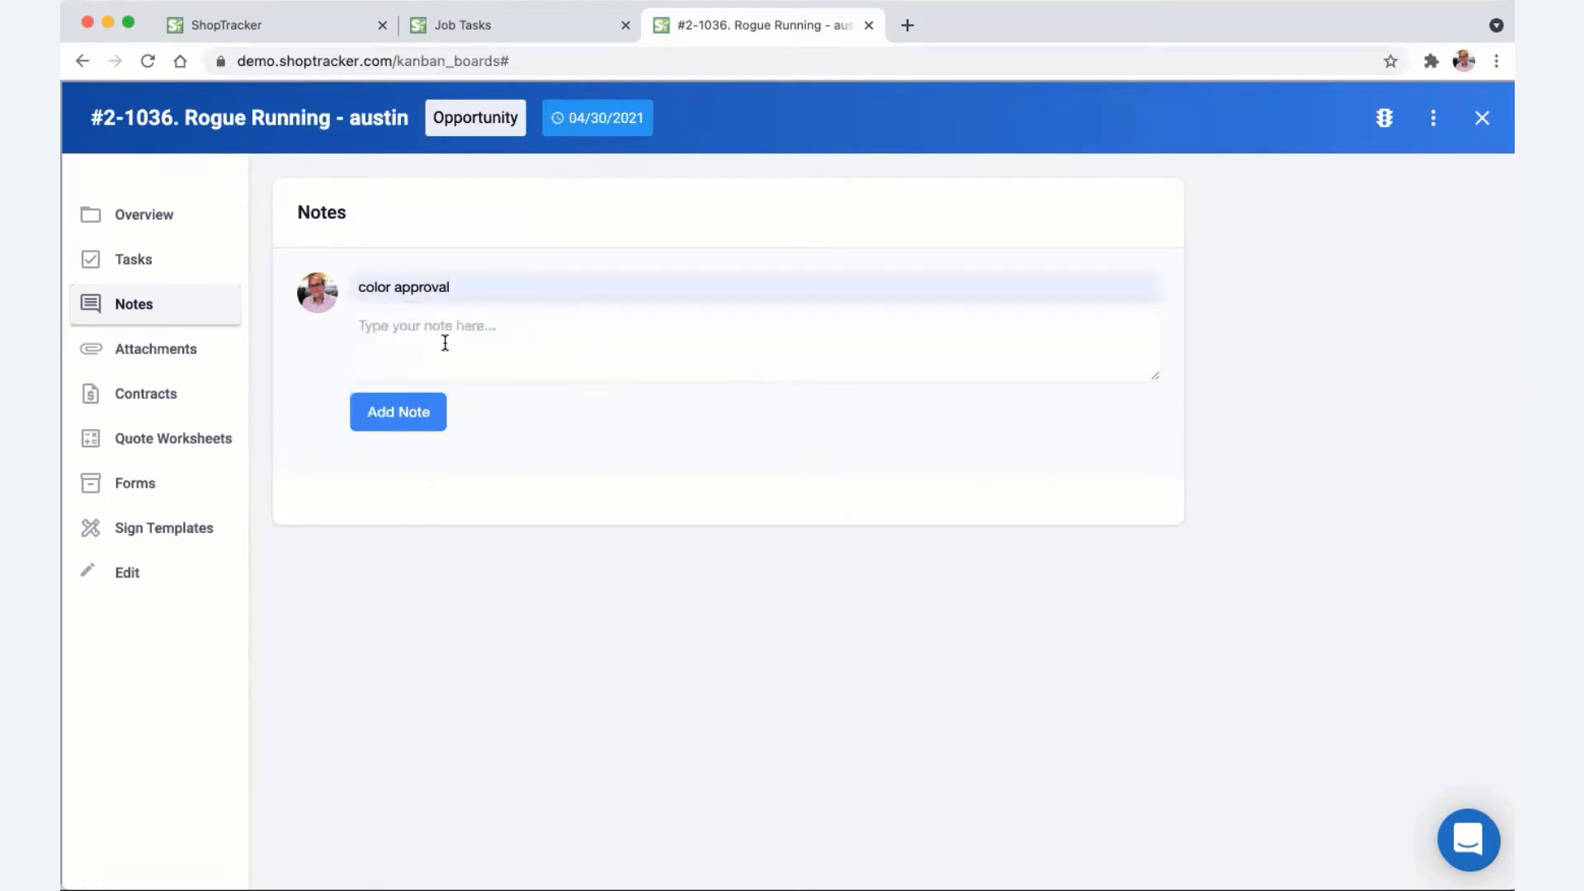
pyautogui.write('yes on red')
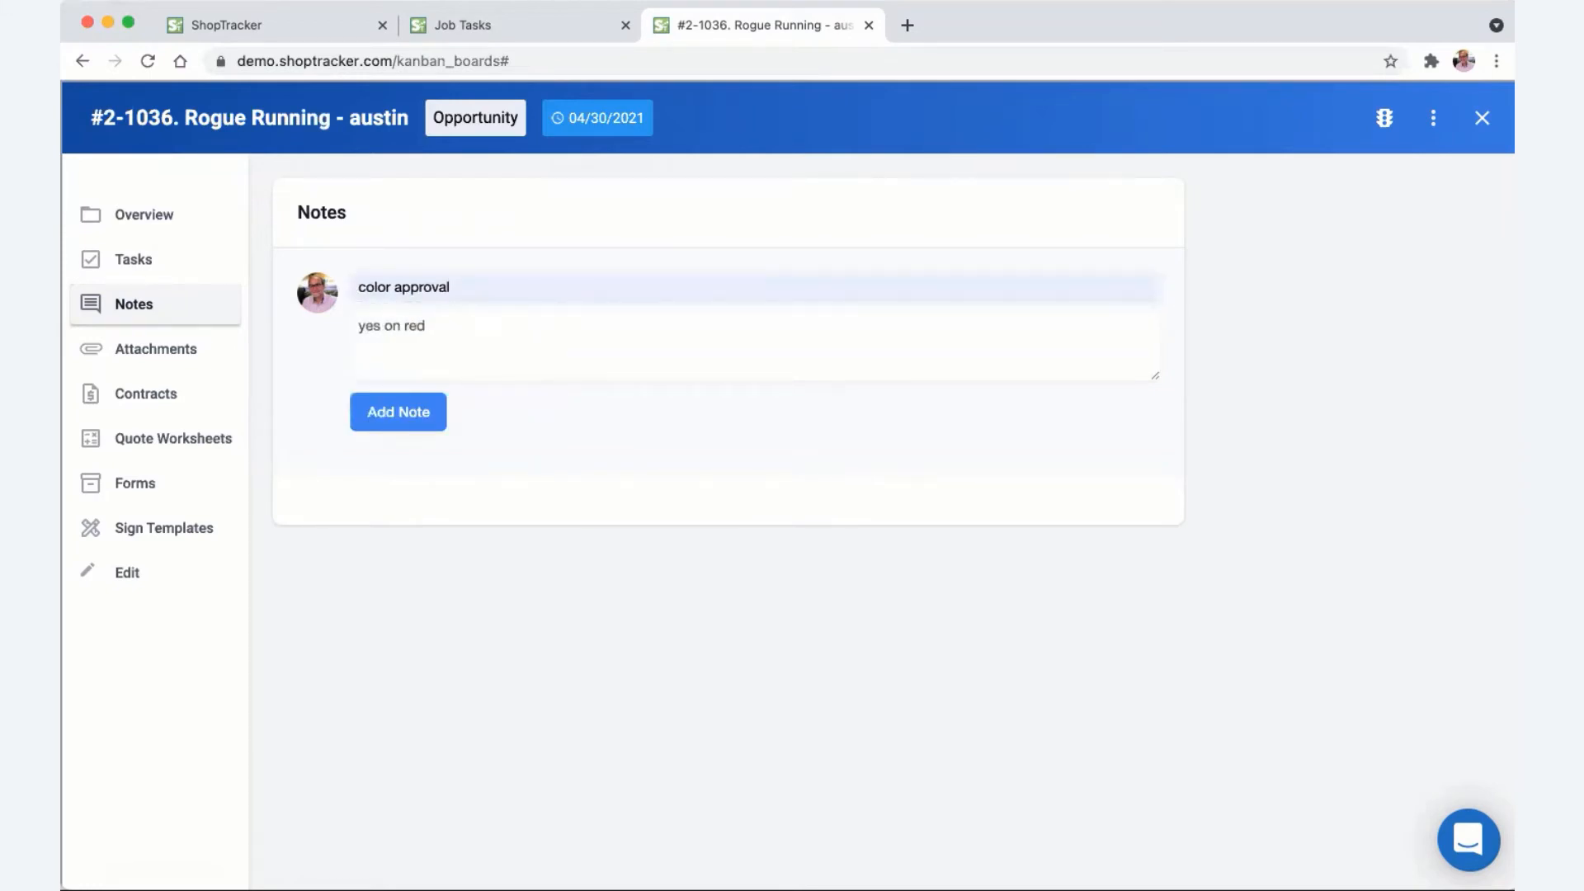
pyautogui.click(403, 410)
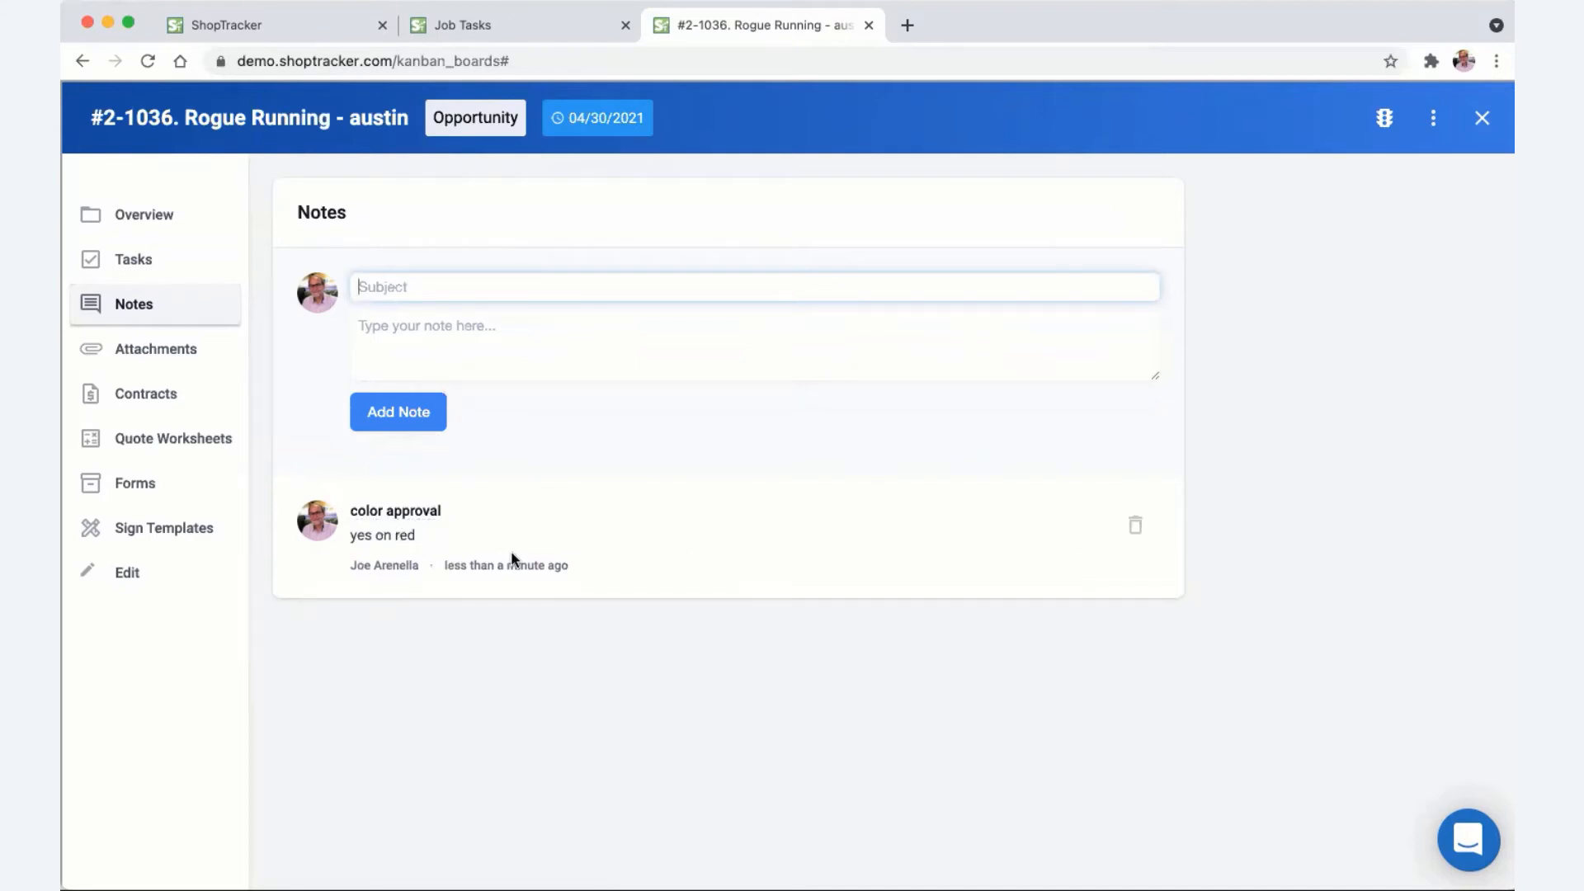
pyautogui.click(183, 351)
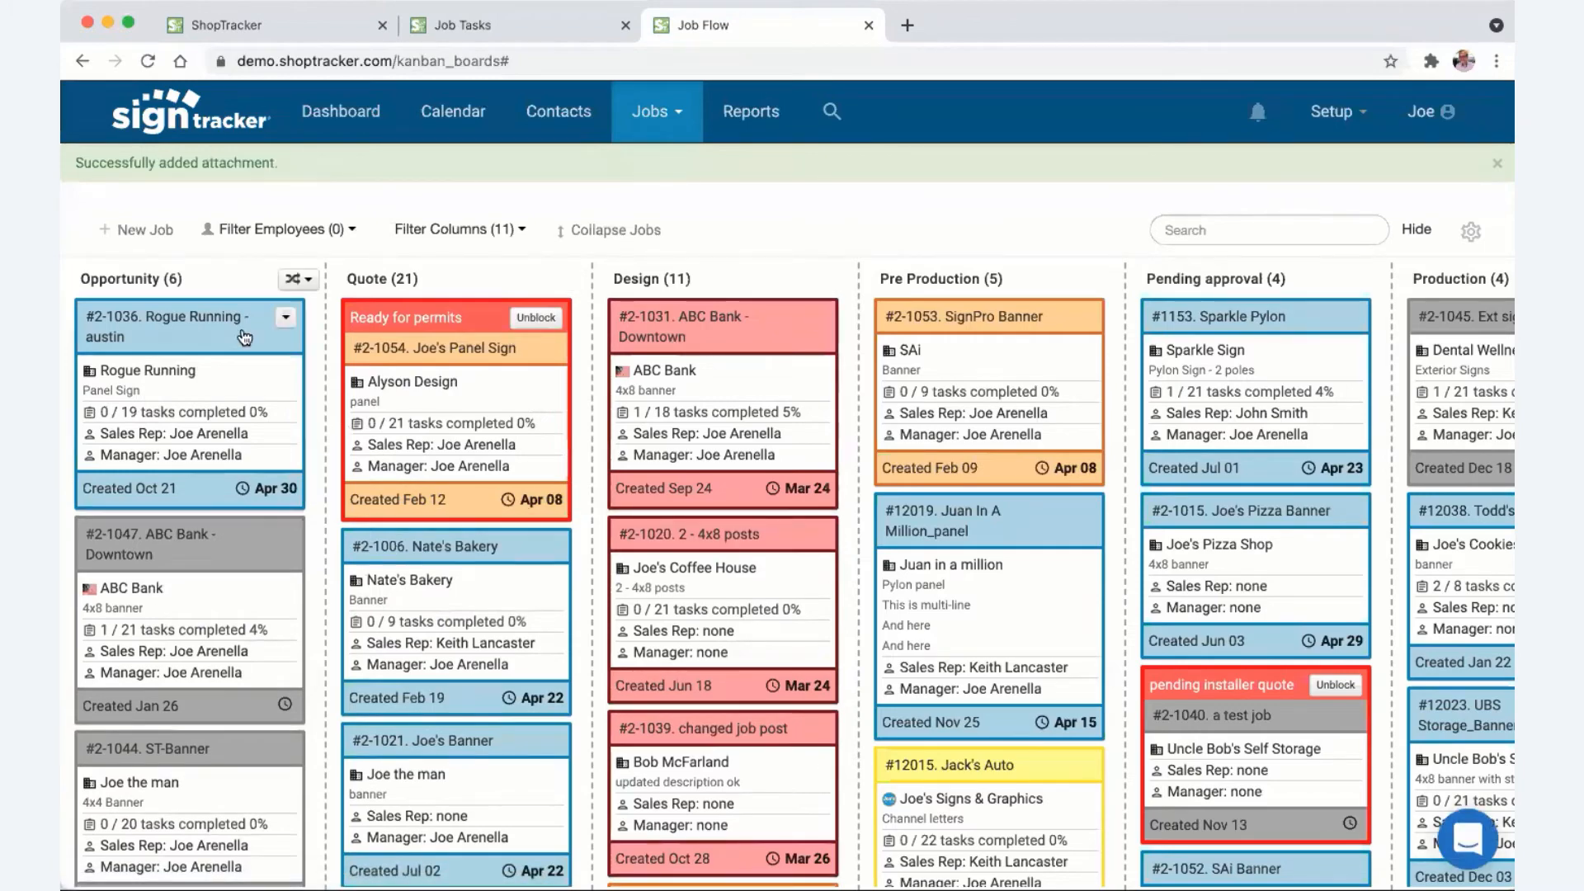
# - In the Rogue Running job's Attachments list, replace the image file's name with russ.jpg
pyautogui.click(175, 321)
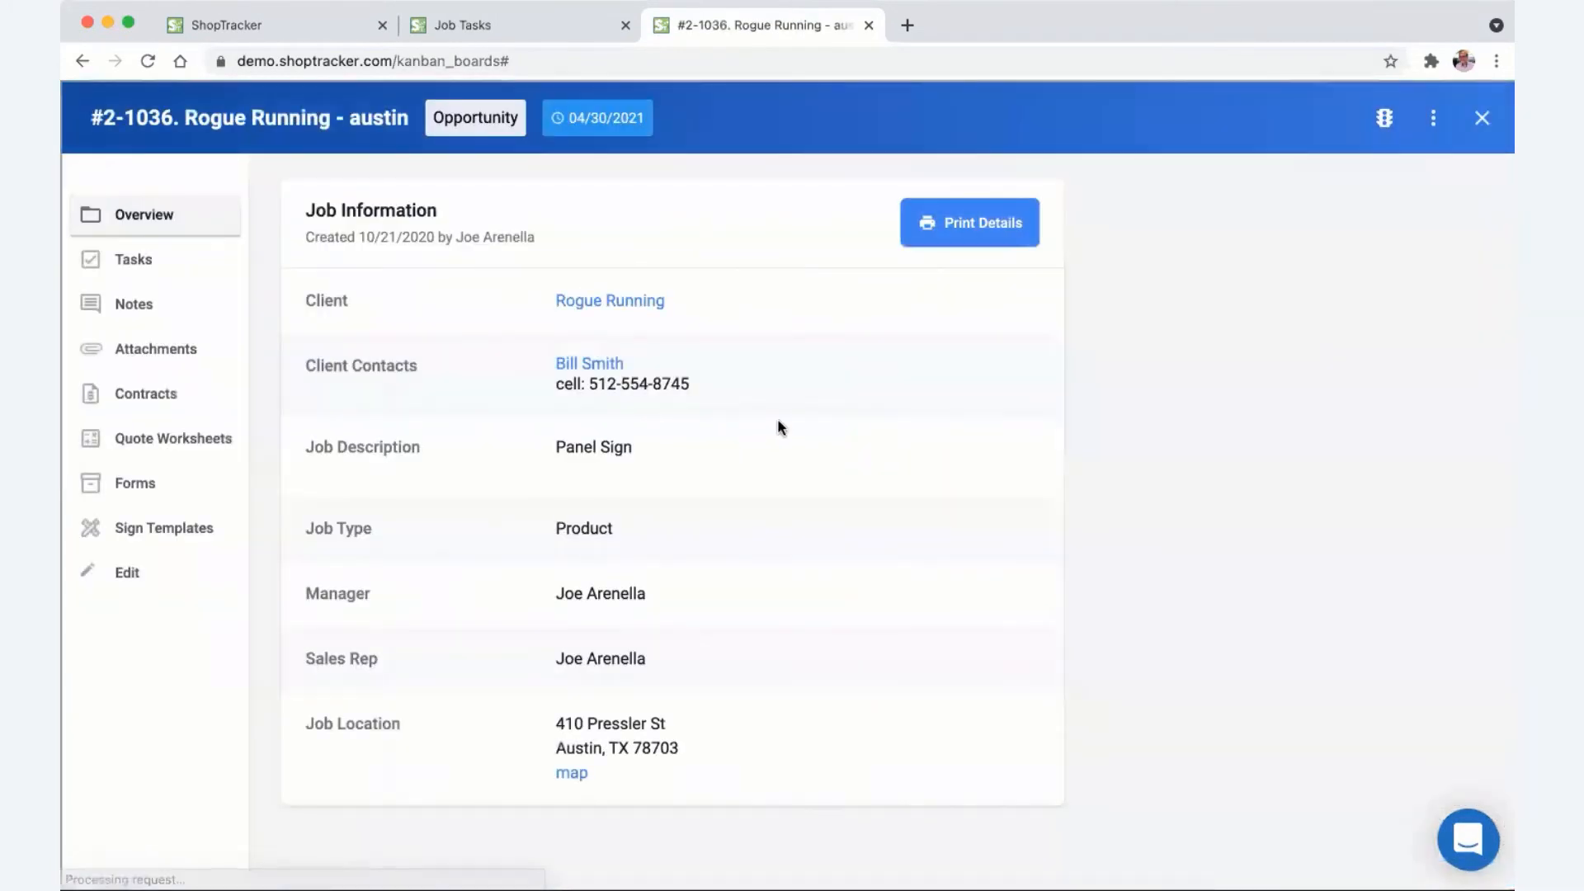
pyautogui.click(160, 352)
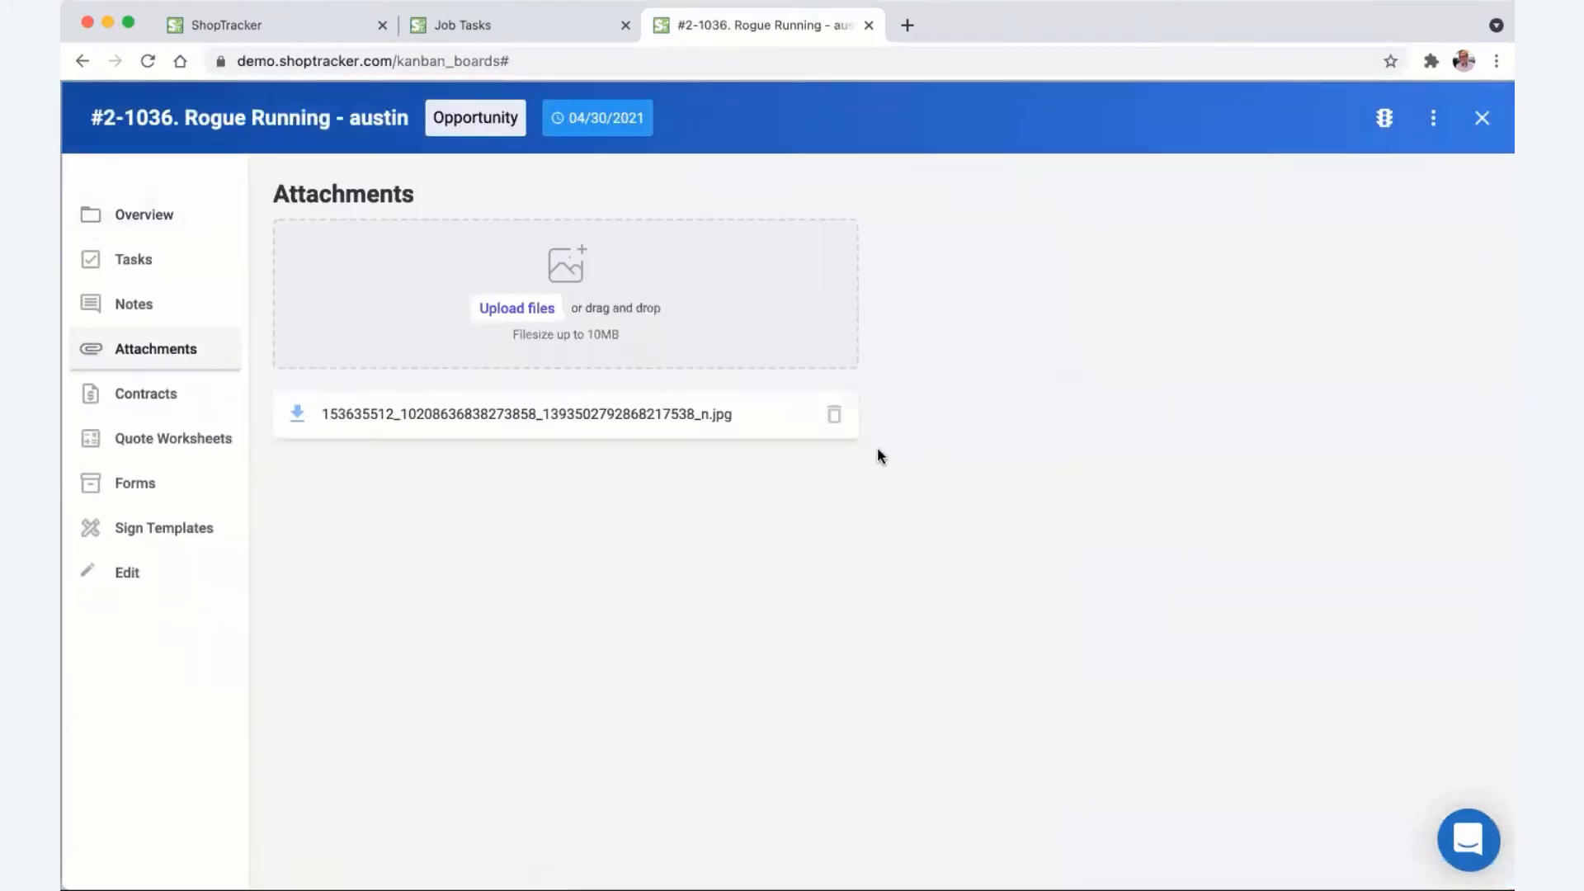
pyautogui.click(532, 420)
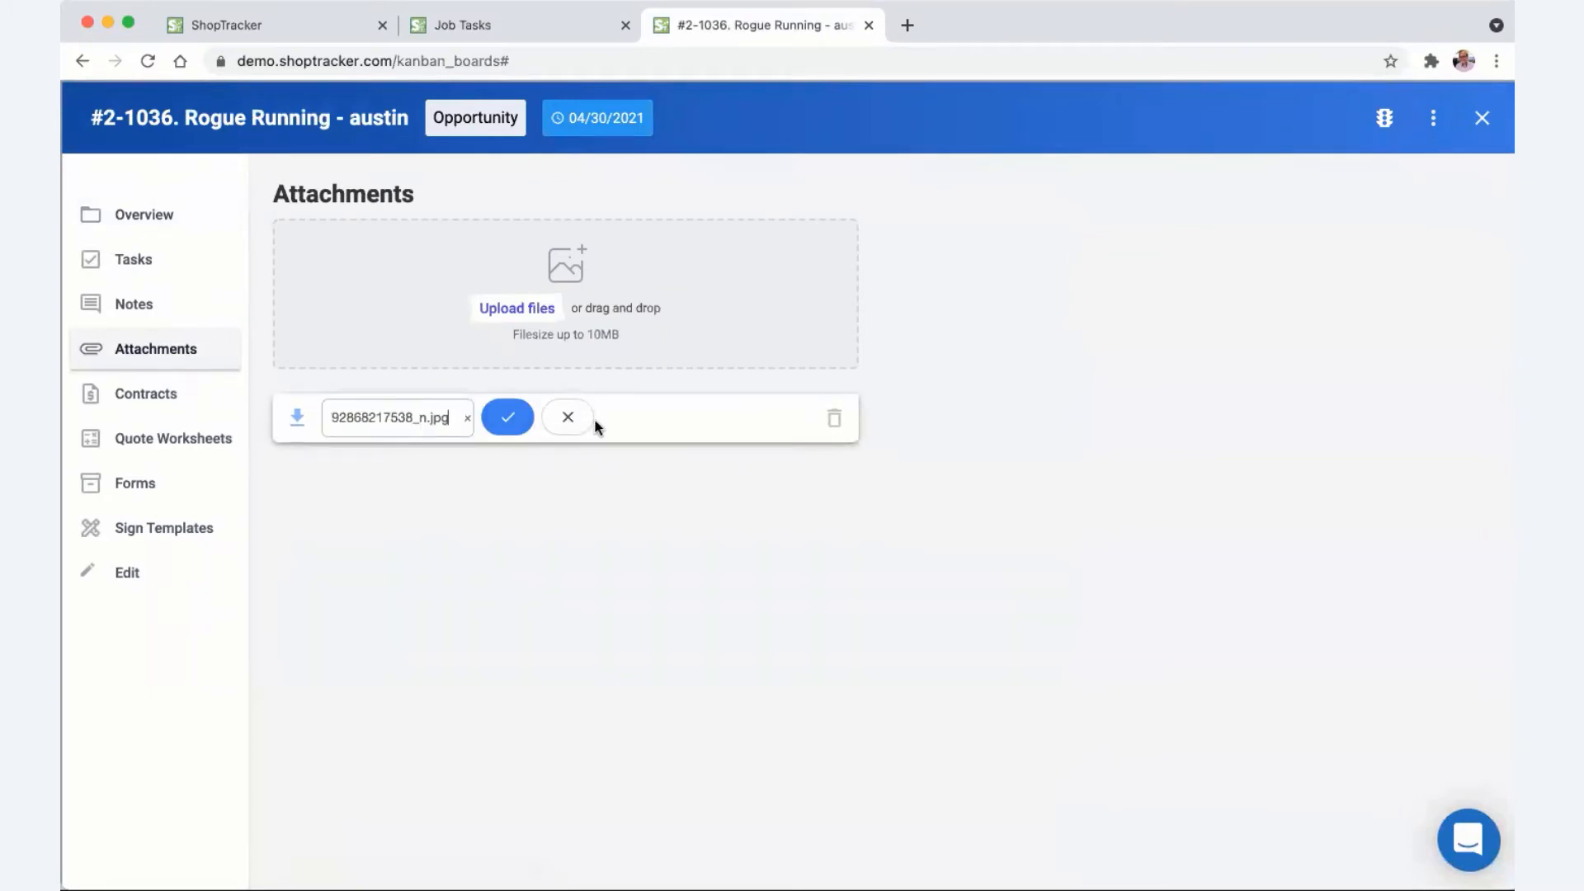
pyautogui.moveTo(428, 418); pyautogui.dragTo(326, 415)
pyautogui.write('russ.jpg')
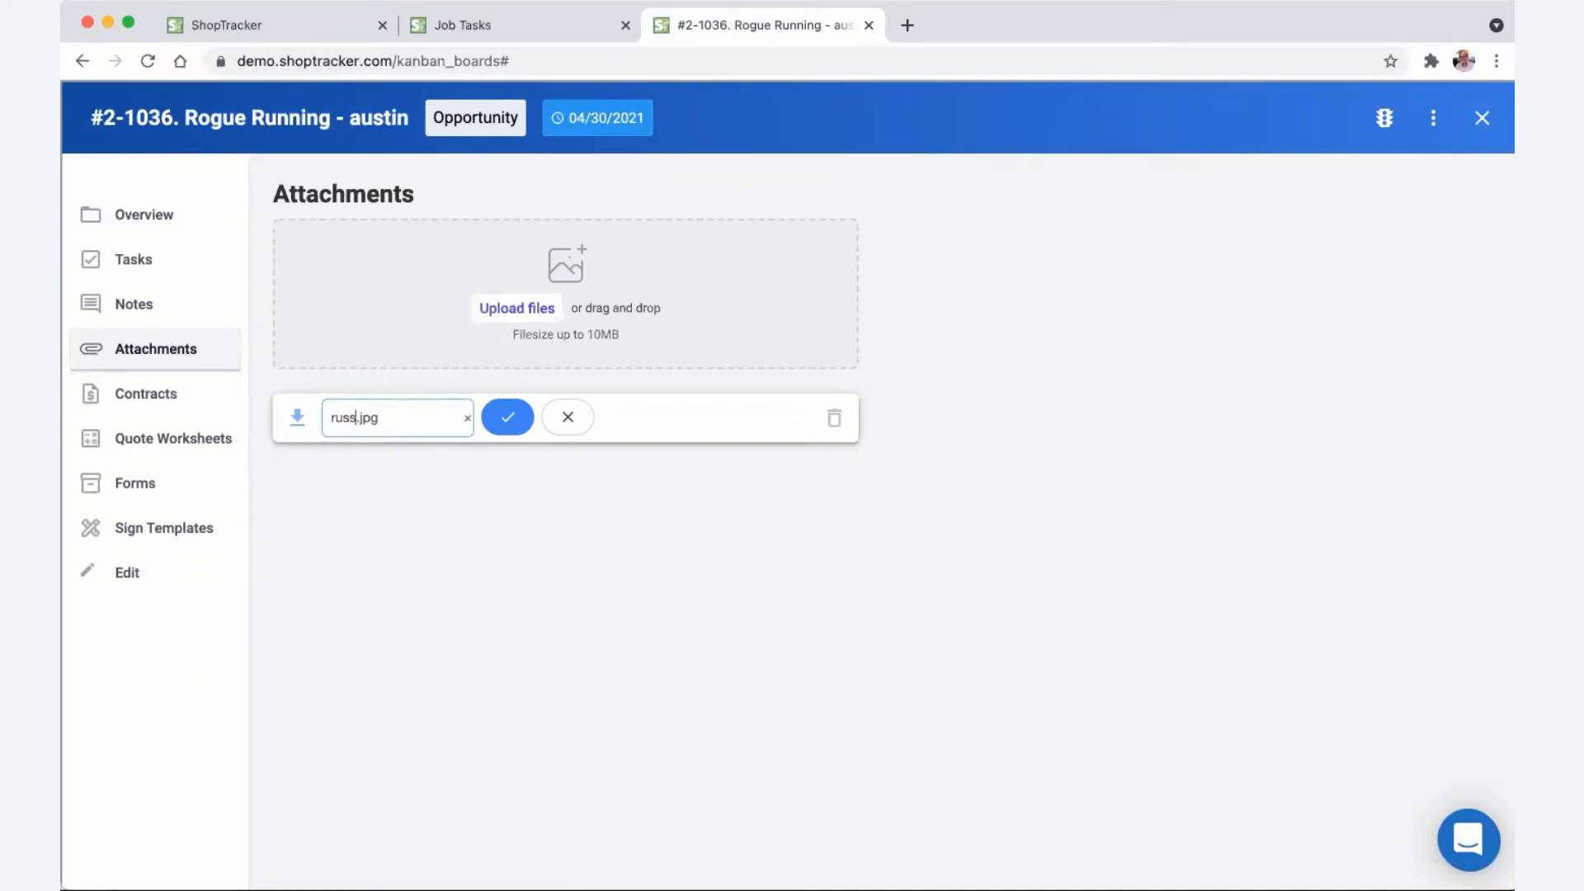
pyautogui.click(509, 418)
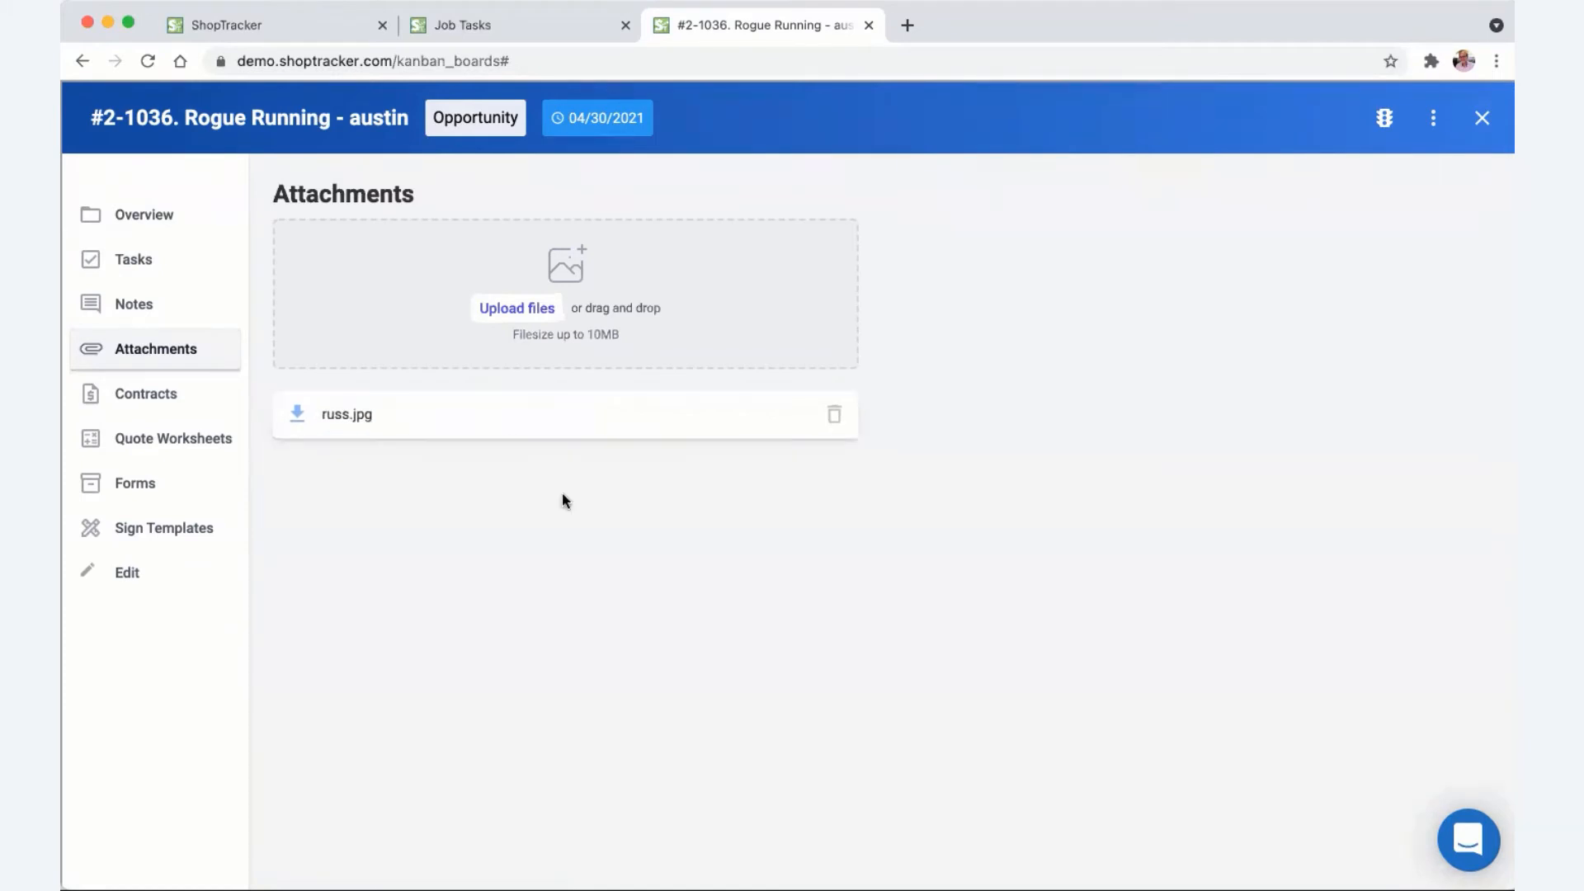
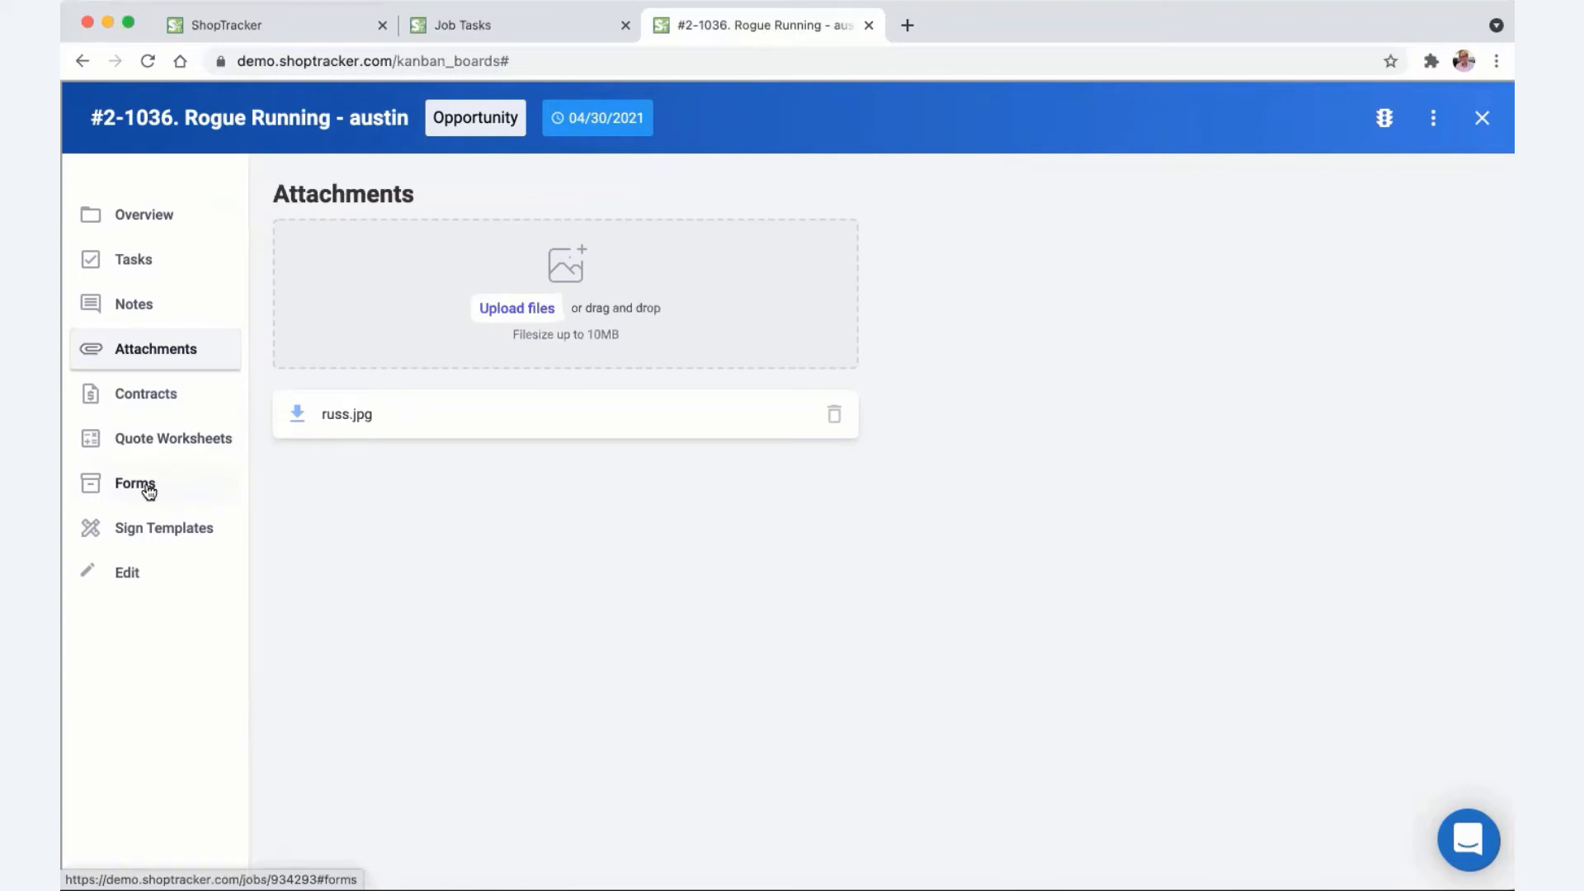
# - Show the job's Sign Templates list and scroll down to the Channel Letters templates
pyautogui.click(142, 530)
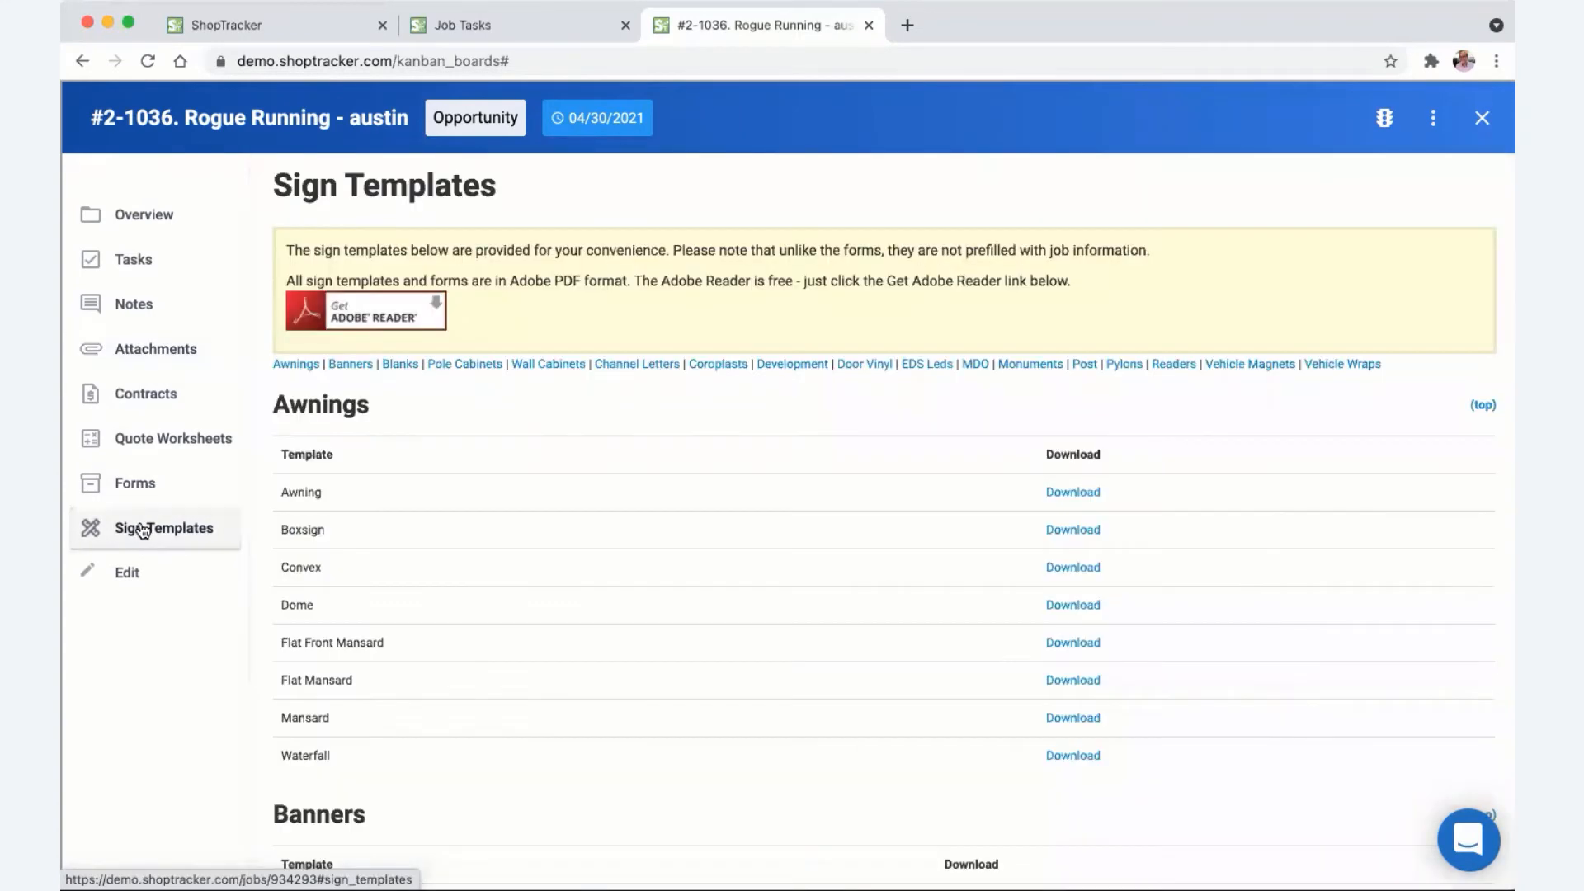
pyautogui.scroll(-10, 437, 551)
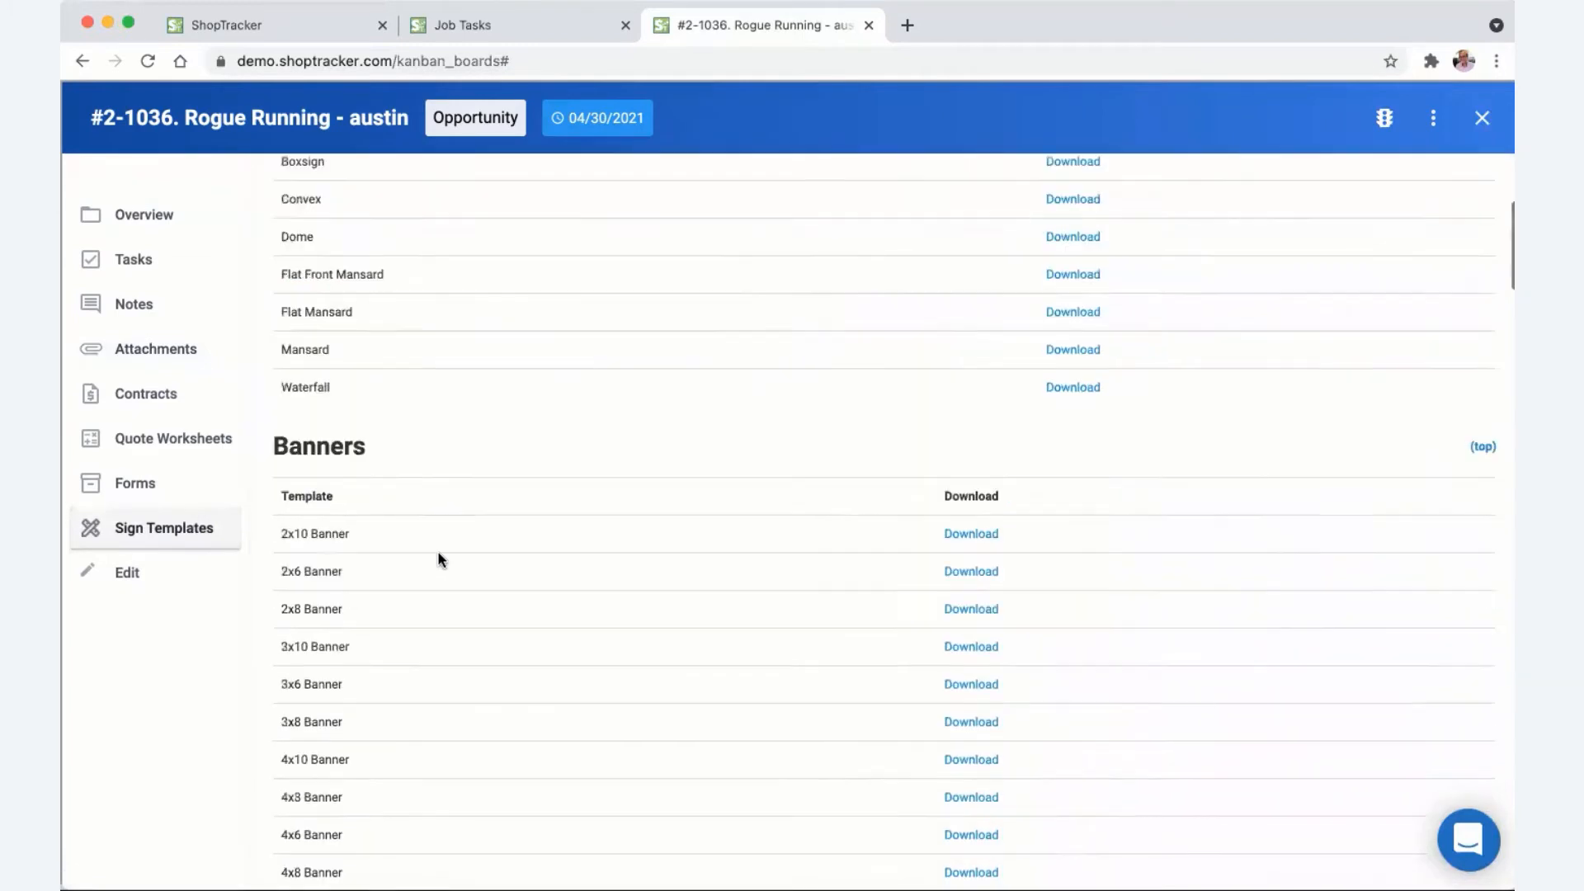
pyautogui.scroll(-4, 438, 551)
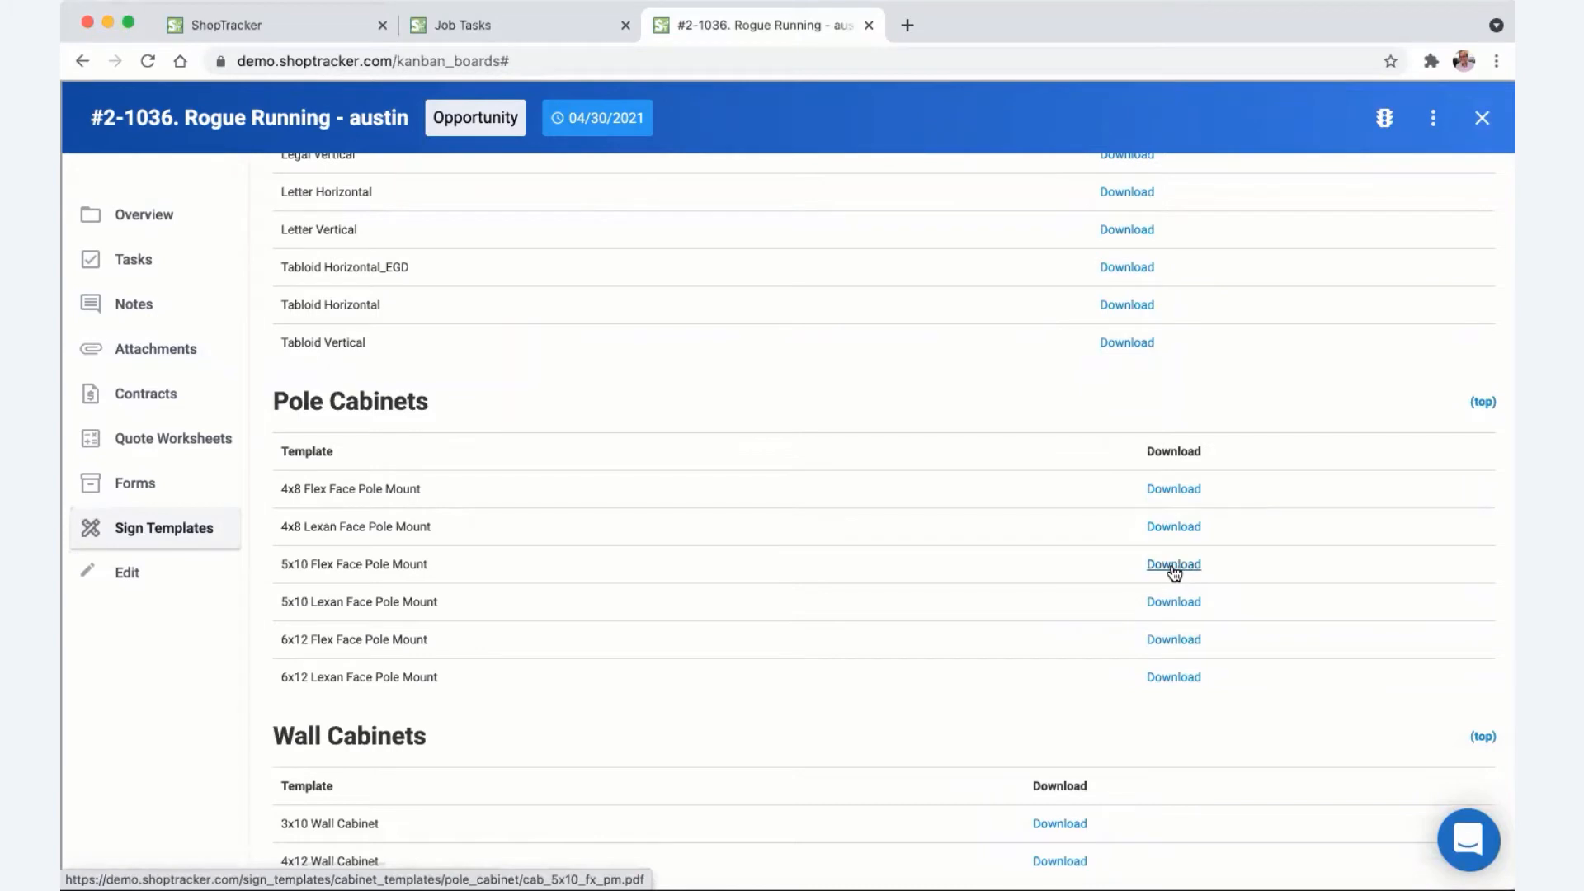
pyautogui.scroll(-4, 1176, 568)
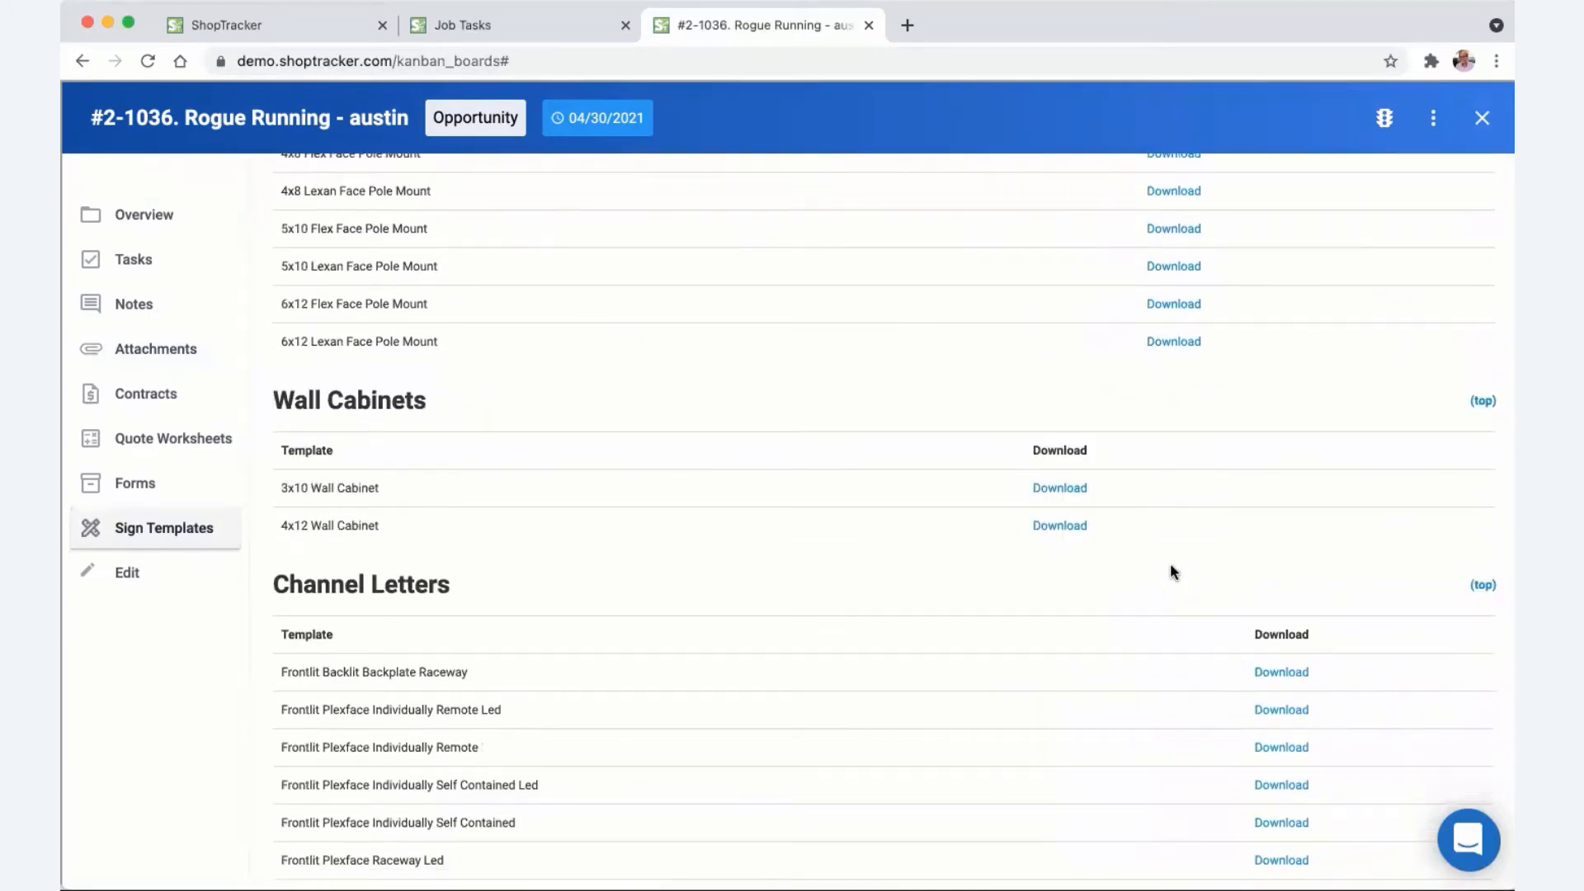
pyautogui.scroll(-2, 1106, 576)
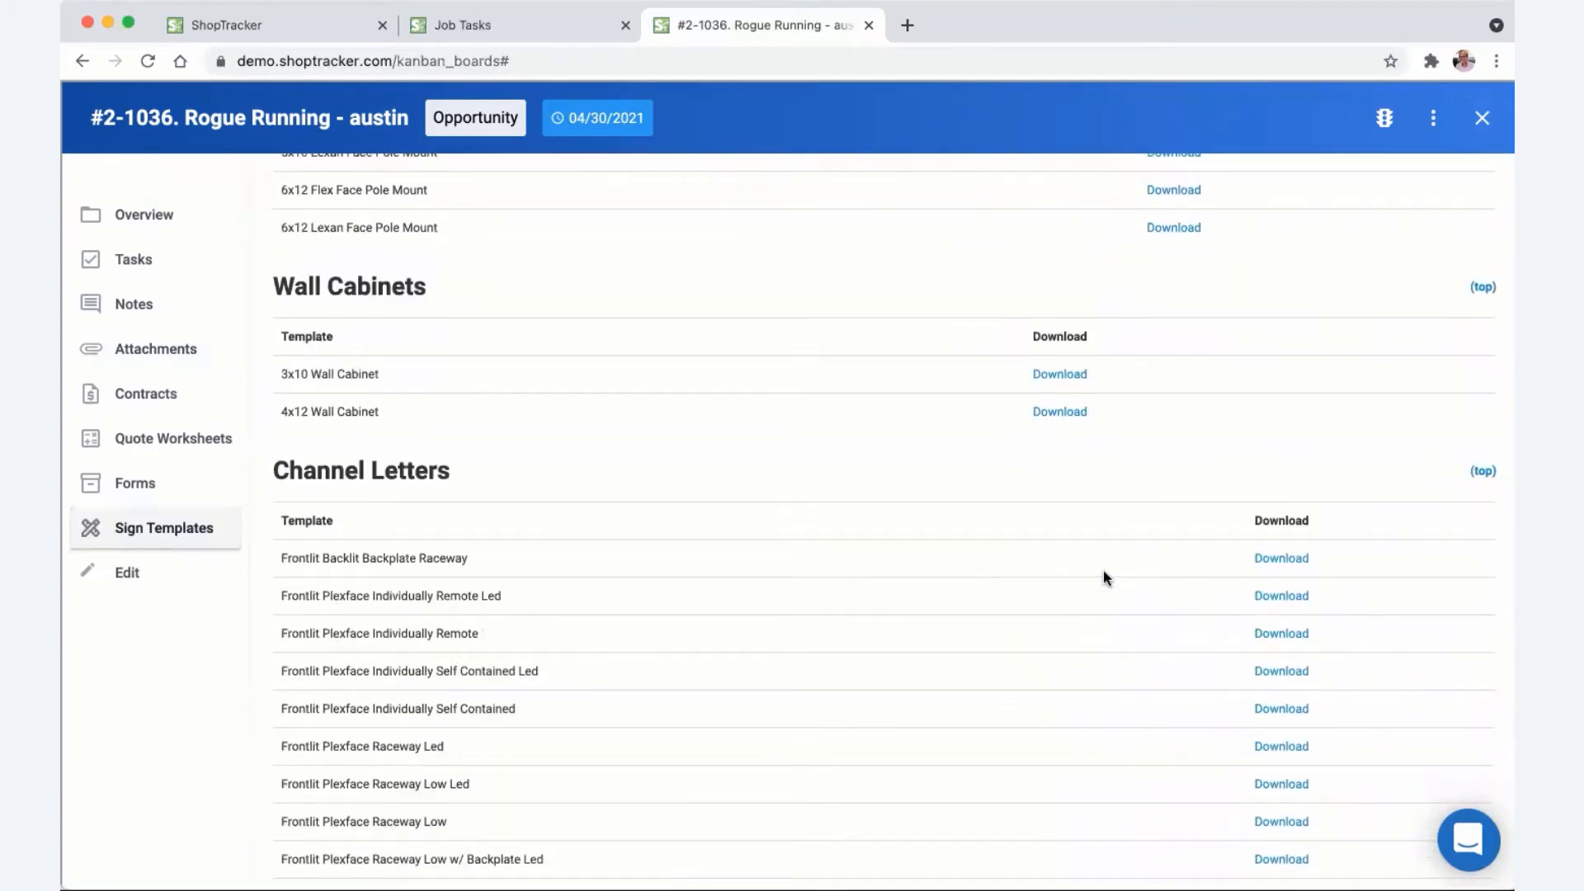
# - Preview the Frontlit Plexface Individually Remote Led template PDF, highlighting its spec values, then close it
pyautogui.click(1282, 596)
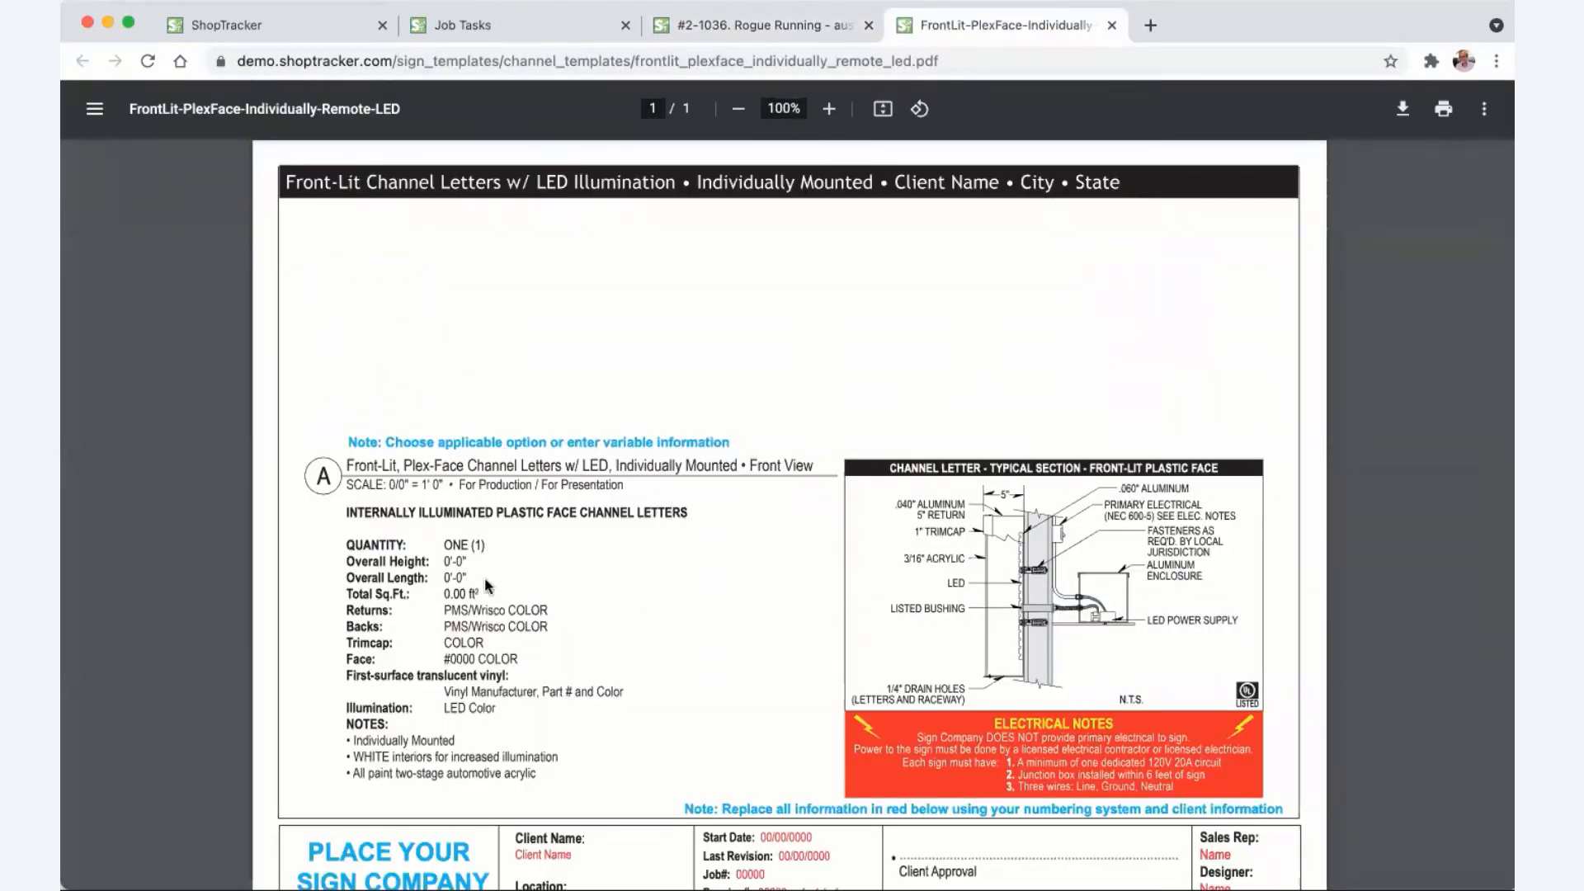
pyautogui.moveTo(444, 562); pyautogui.dragTo(707, 637)
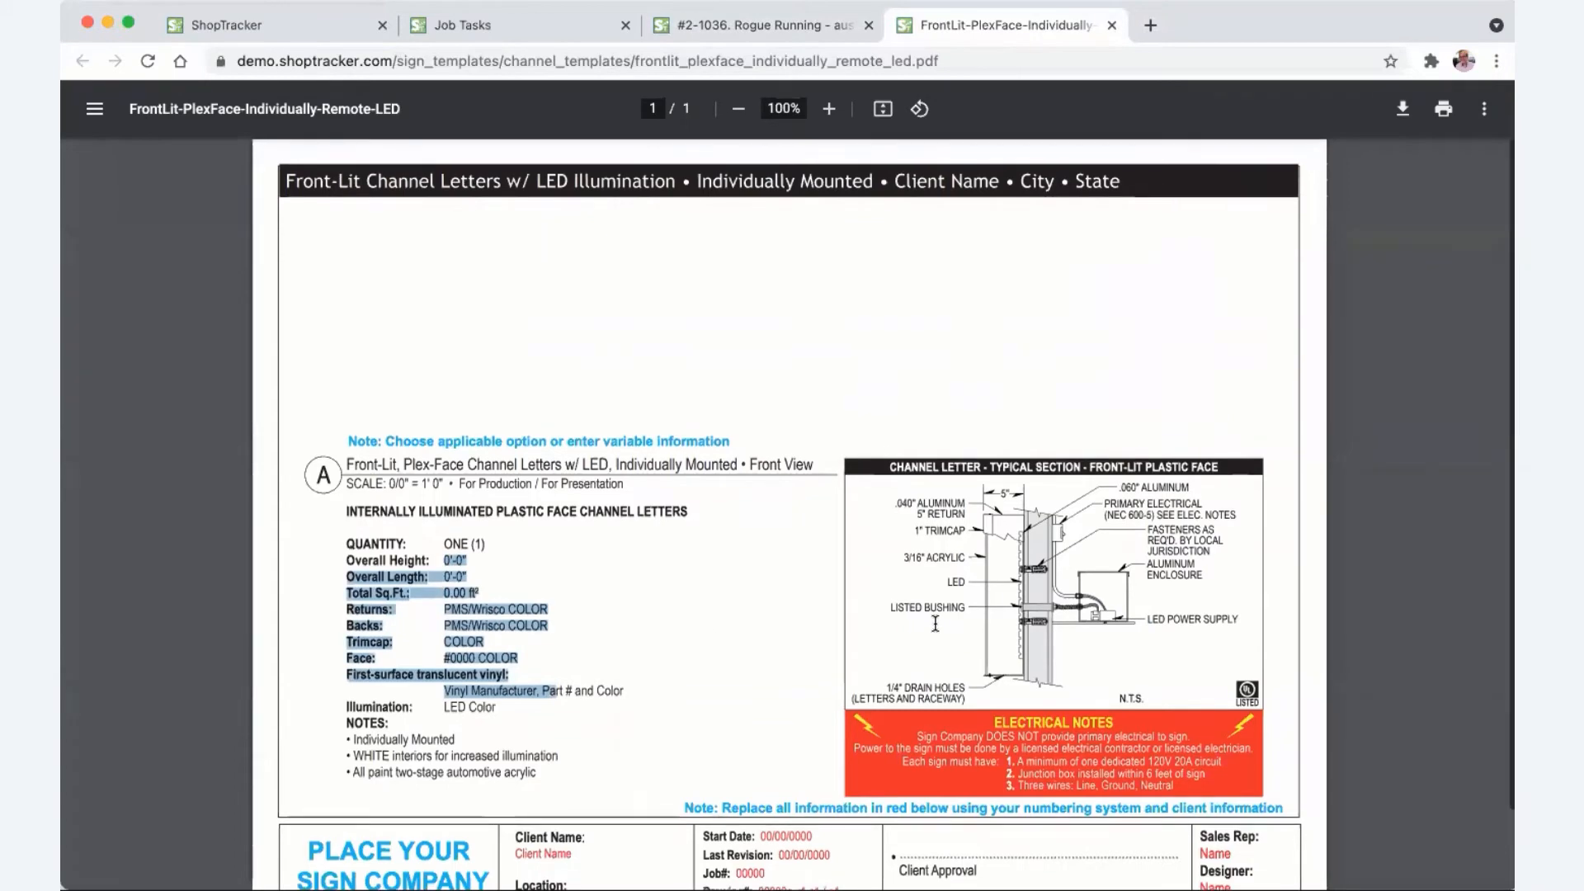
pyautogui.press('super+w')
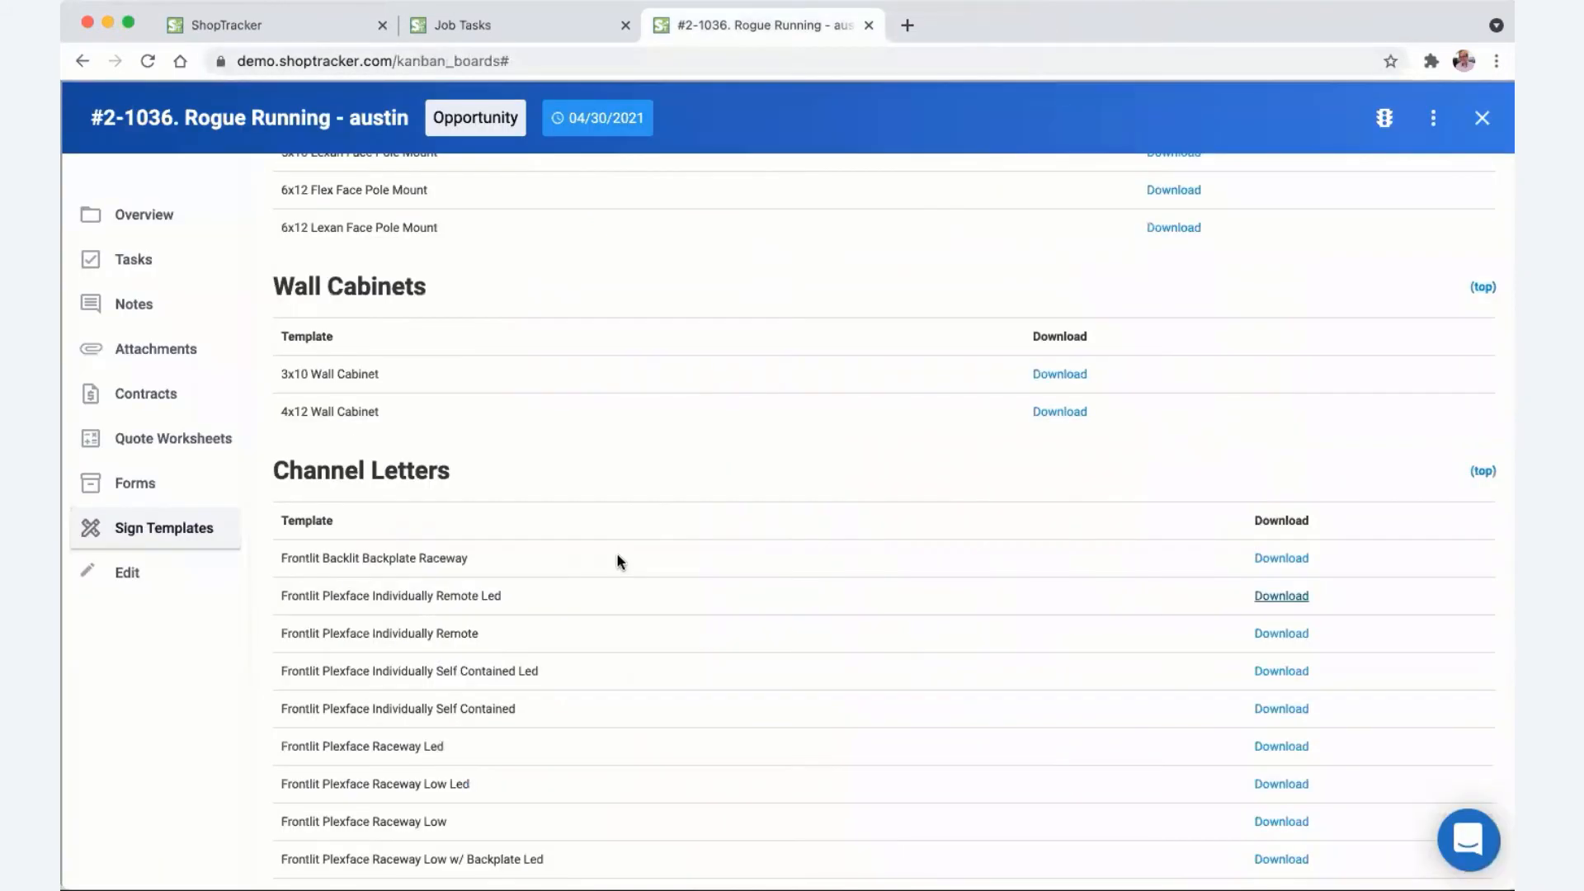
pyautogui.scroll(-20, 596, 571)
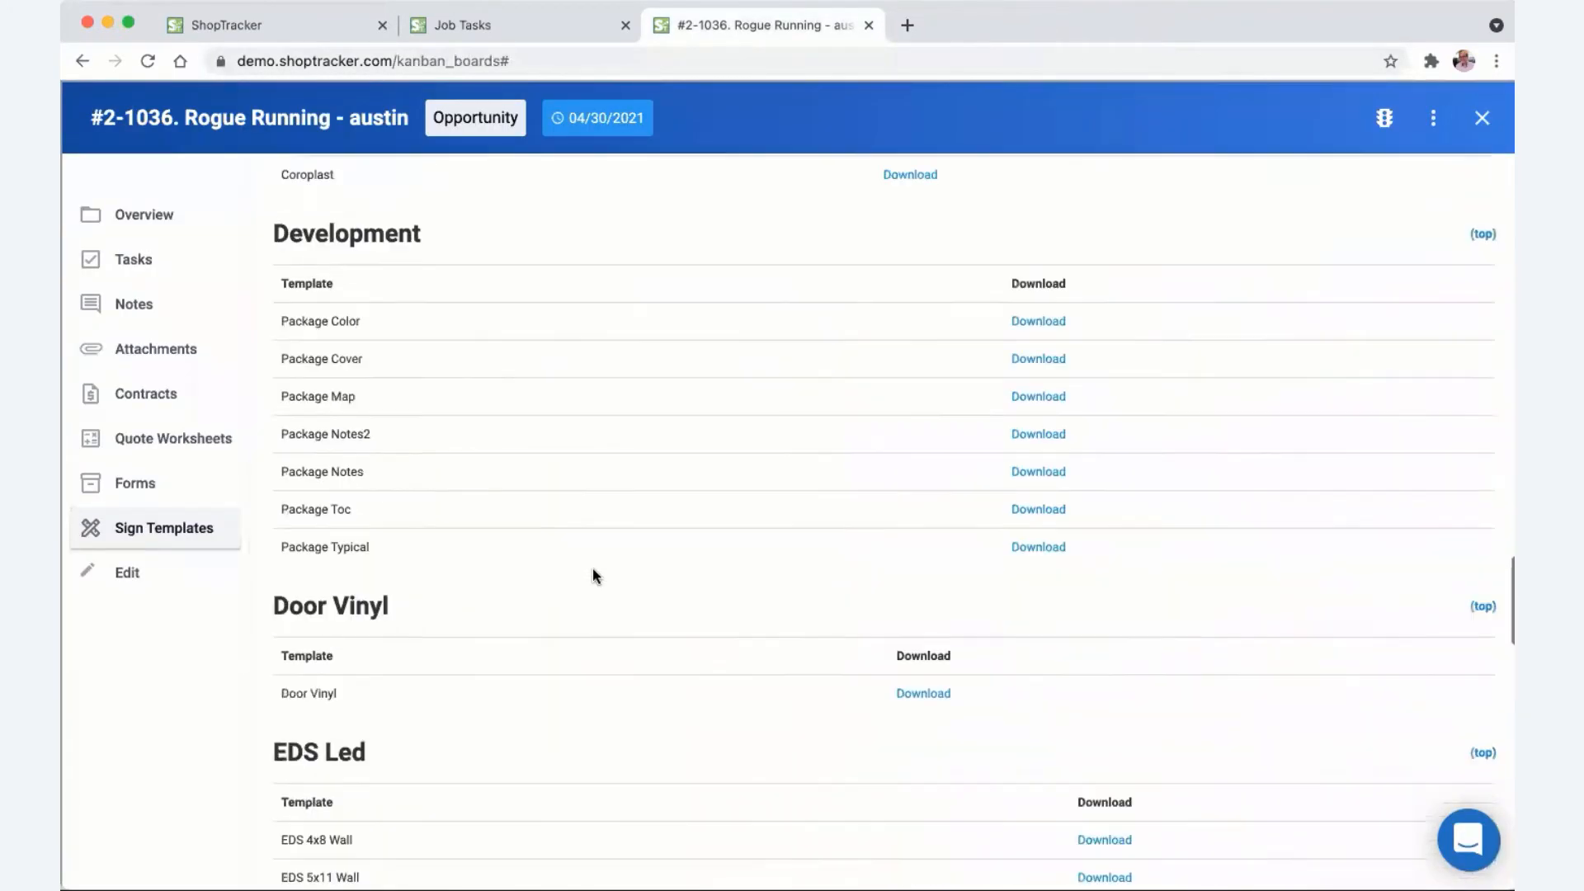
pyautogui.scroll(-10, 594, 570)
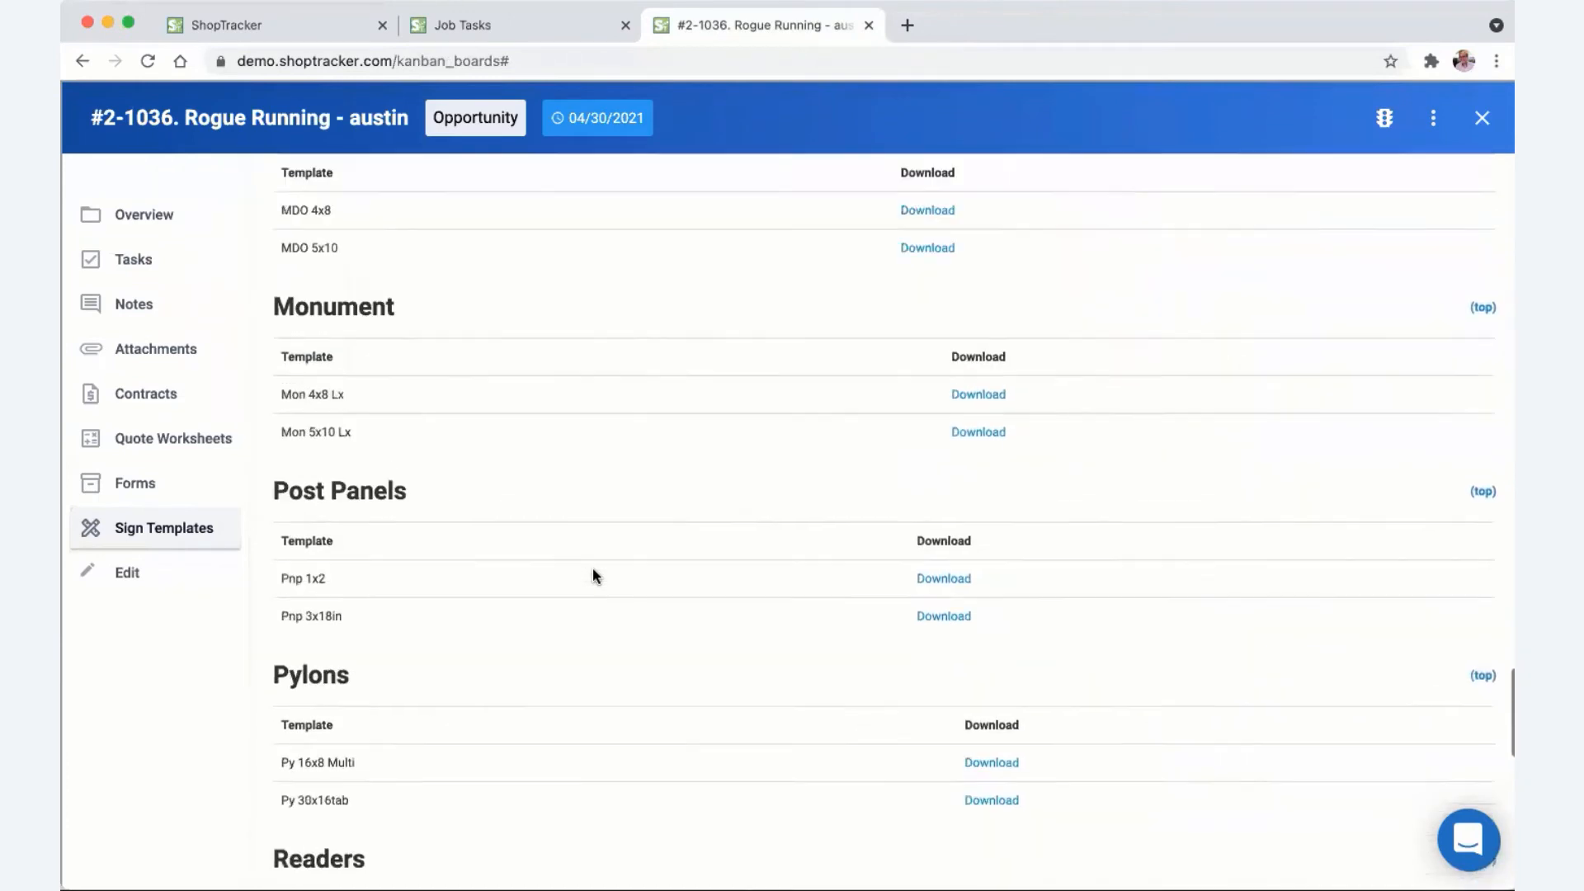
pyautogui.scroll(-8, 594, 571)
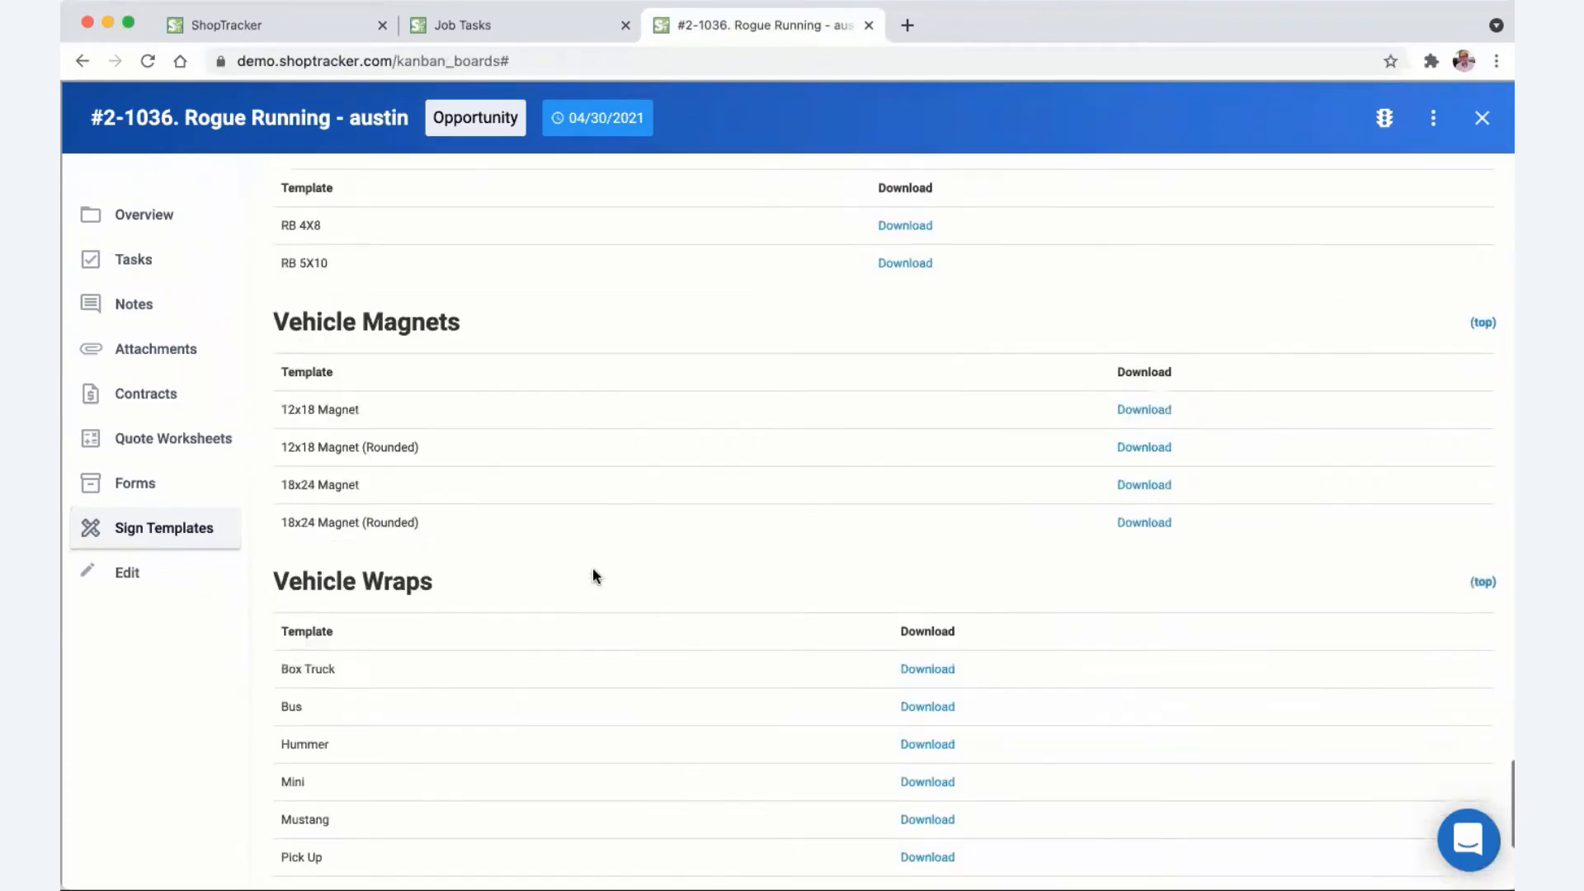
pyautogui.scroll(16, 594, 572)
pyautogui.scroll(10, 594, 575)
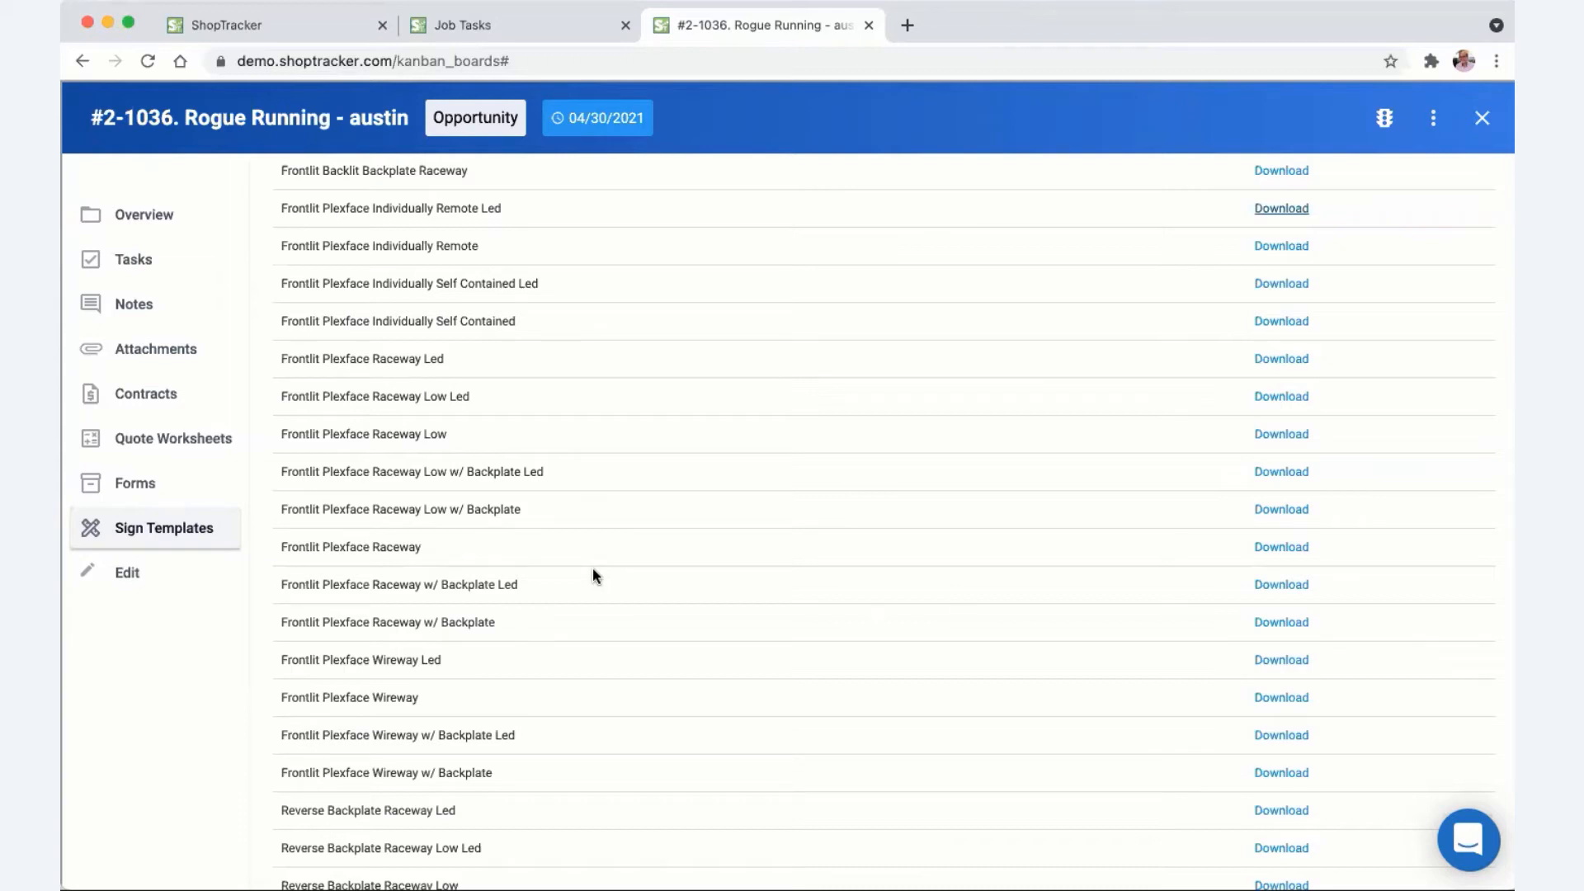
# - Browse the job's Forms templates, then switch to the job's empty Contracts page
pyautogui.click(162, 495)
pyautogui.scroll(-10, 436, 628)
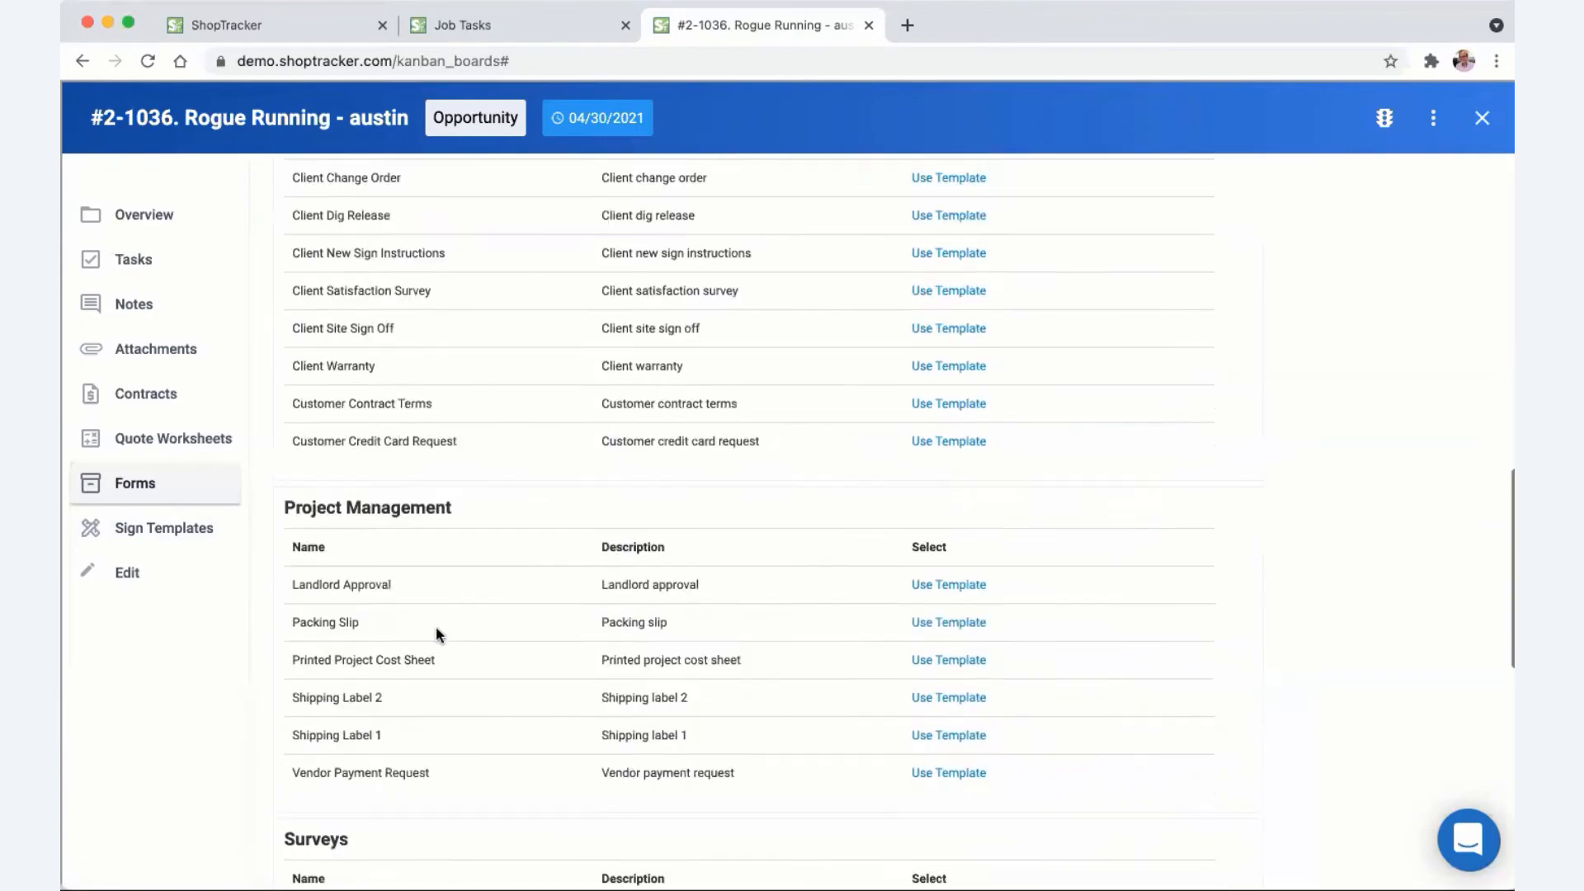
pyautogui.scroll(10, 436, 631)
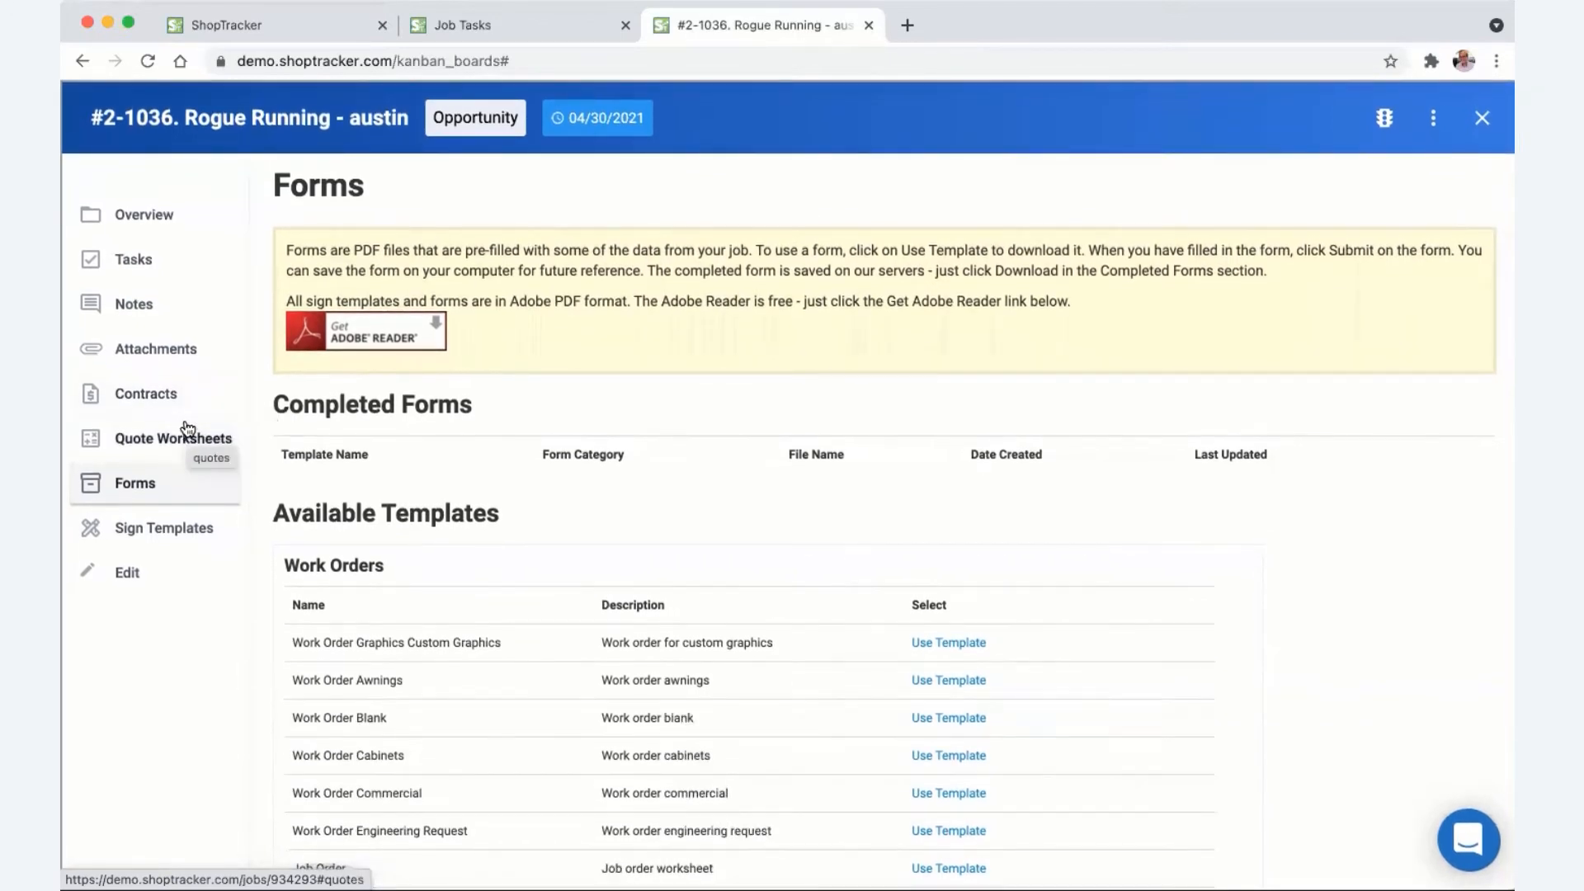
pyautogui.click(156, 394)
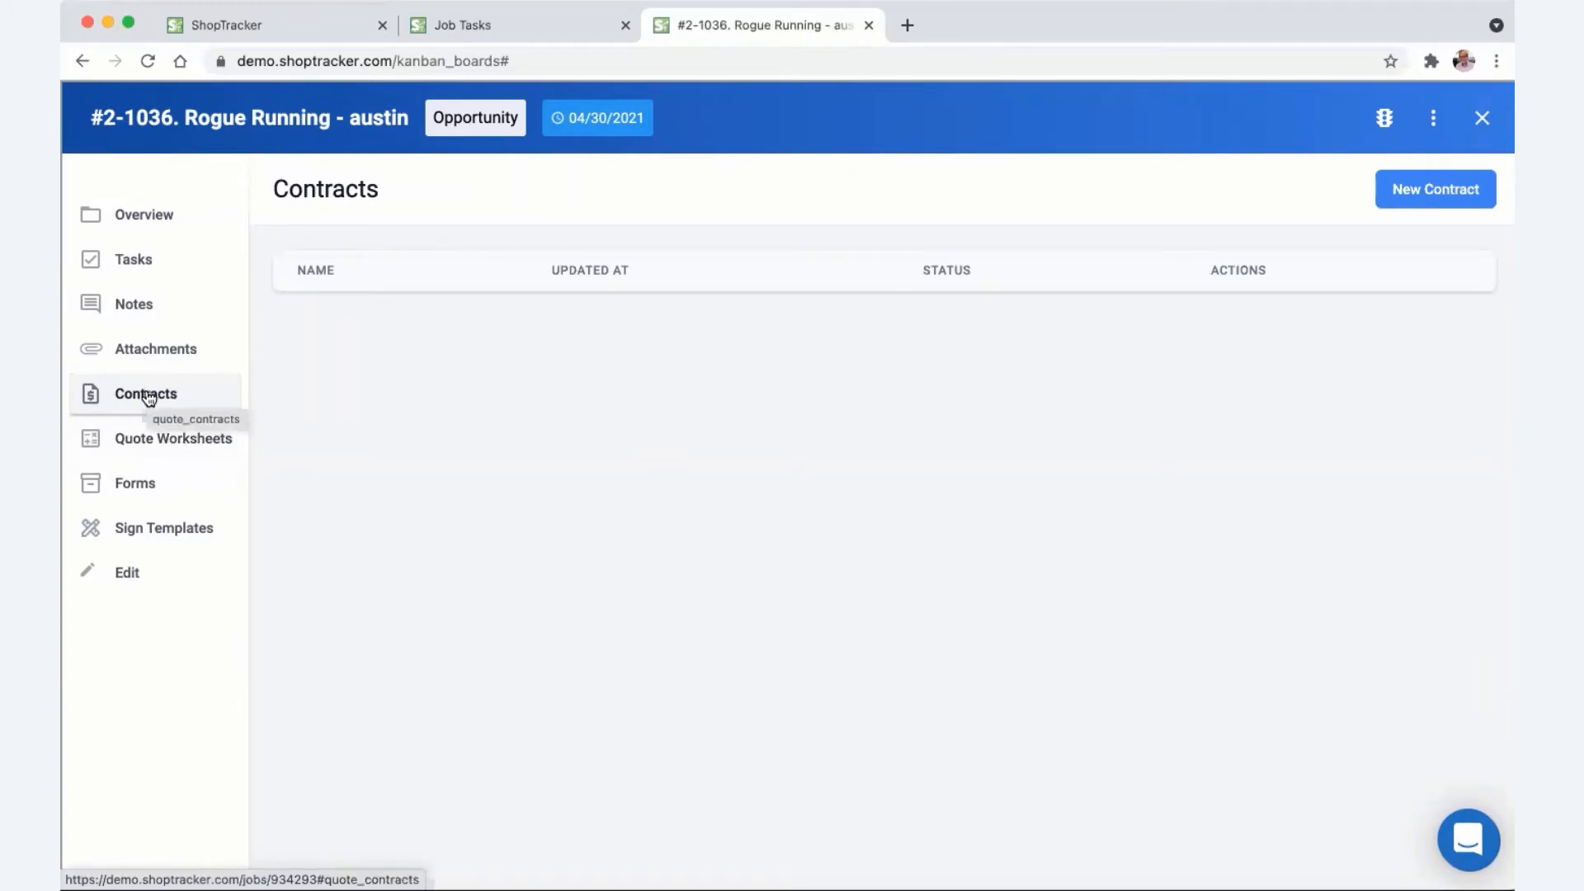
# - Start a new Sign Quote contract for the job and begin a new quote worksheet
pyautogui.click(1419, 196)
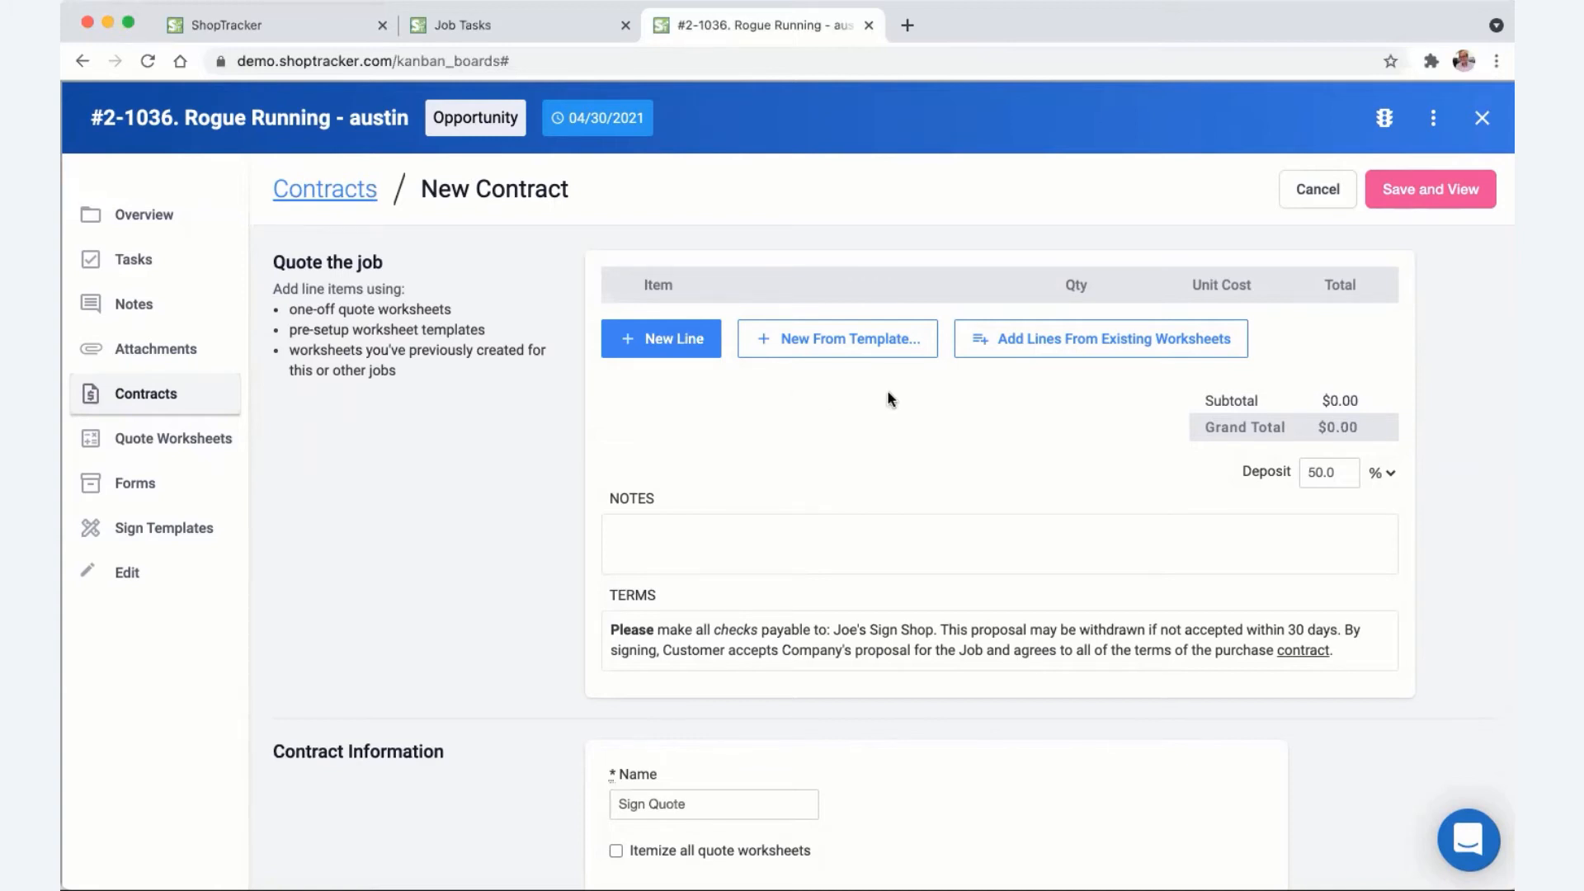
pyautogui.click(671, 345)
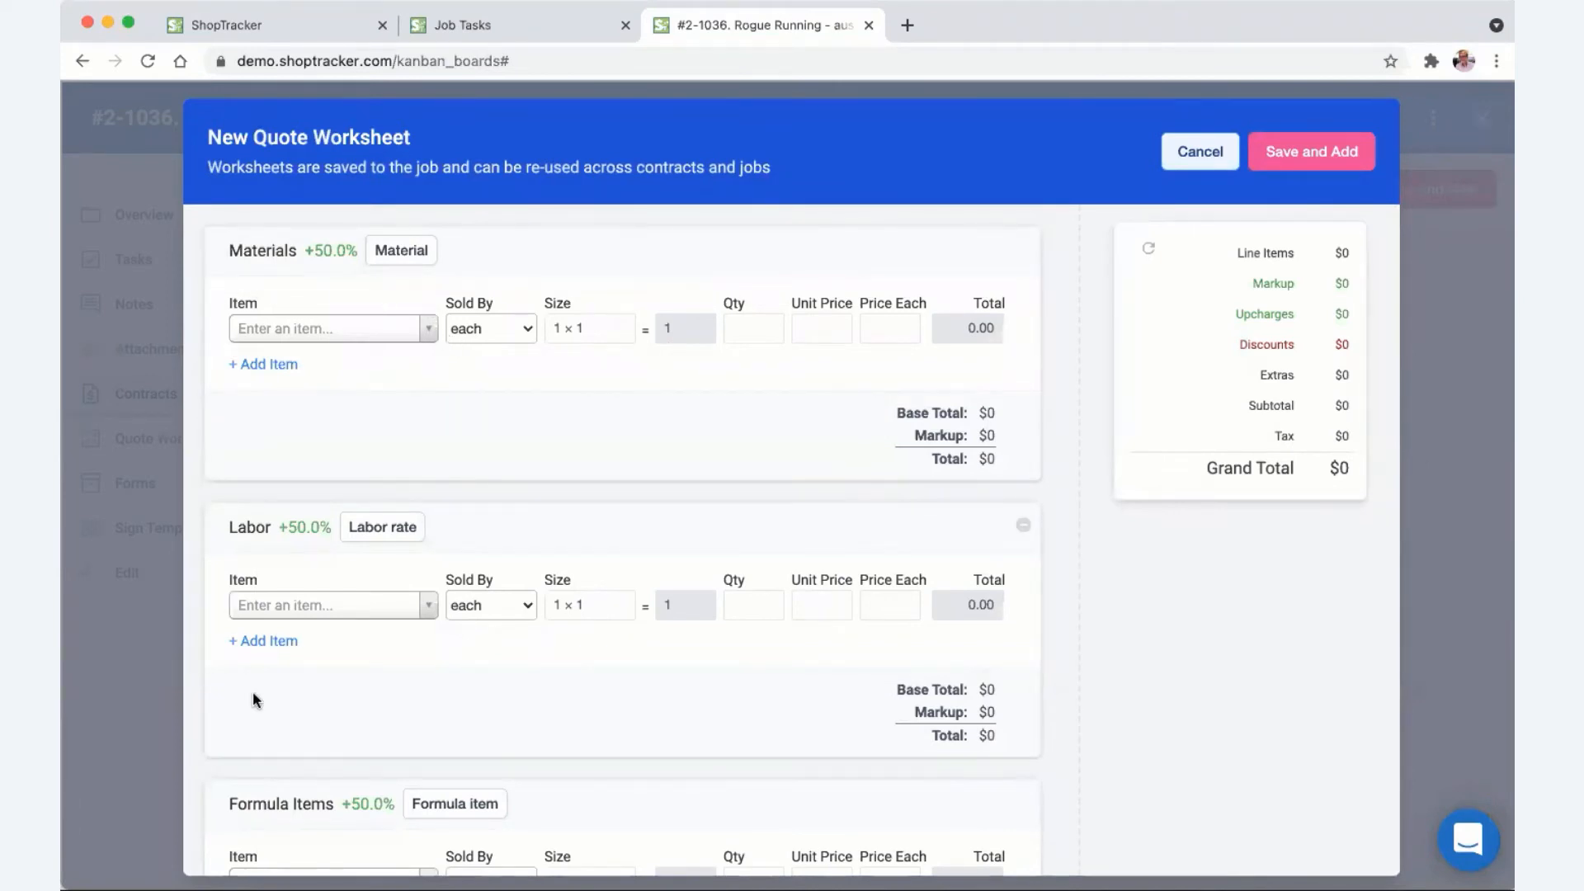
# - Review the empty Materials, Labor and Formula Items sections, then show the Materials category choices
pyautogui.scroll(-2, 364, 647)
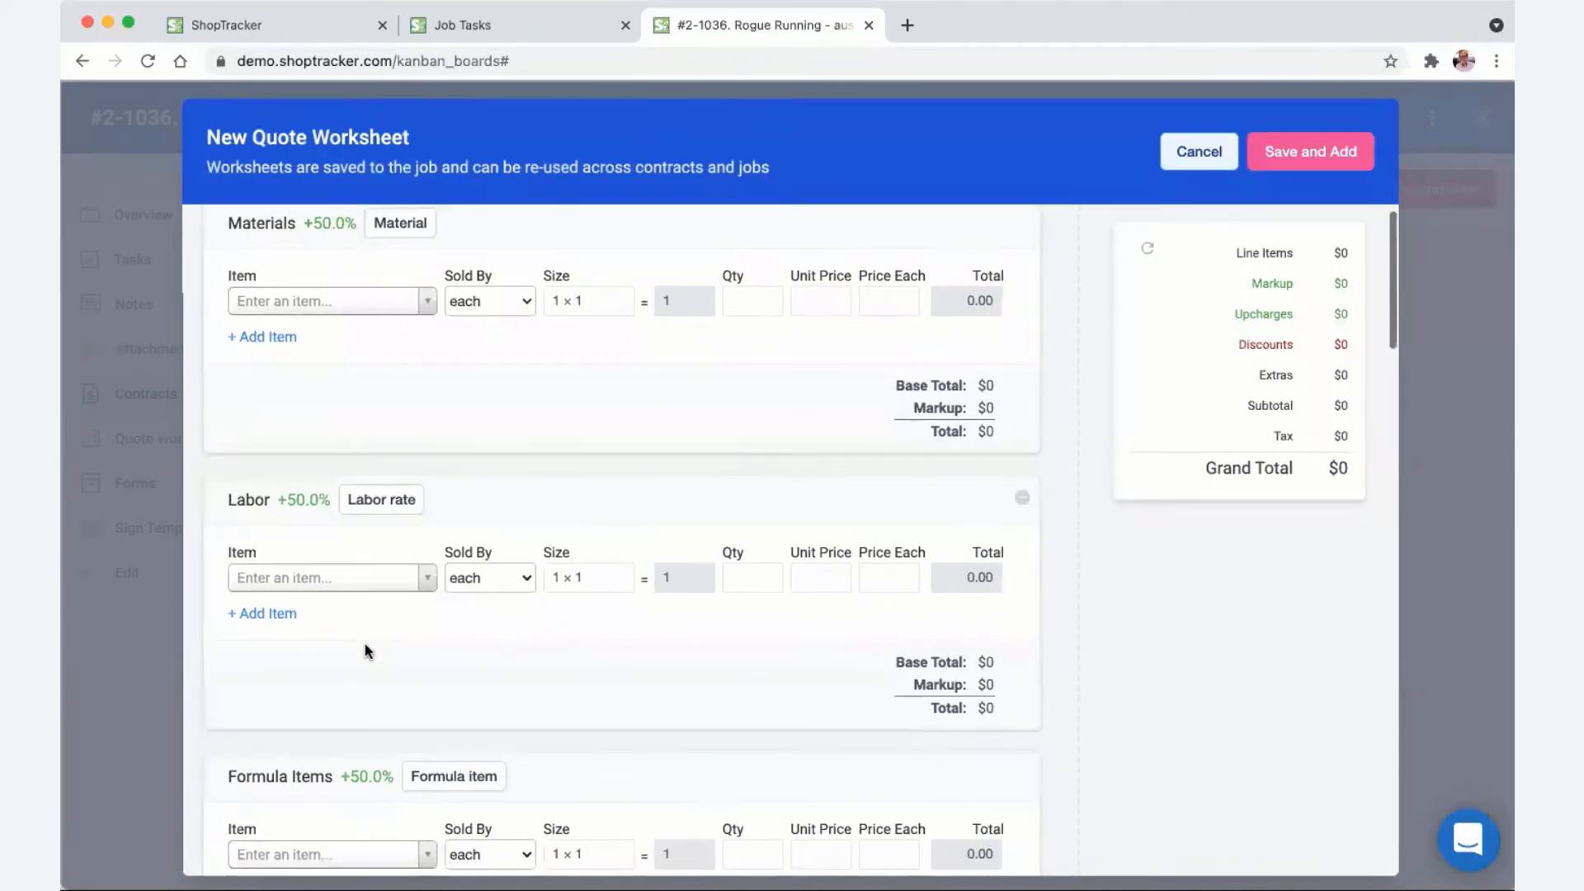
pyautogui.scroll(-15, 378, 647)
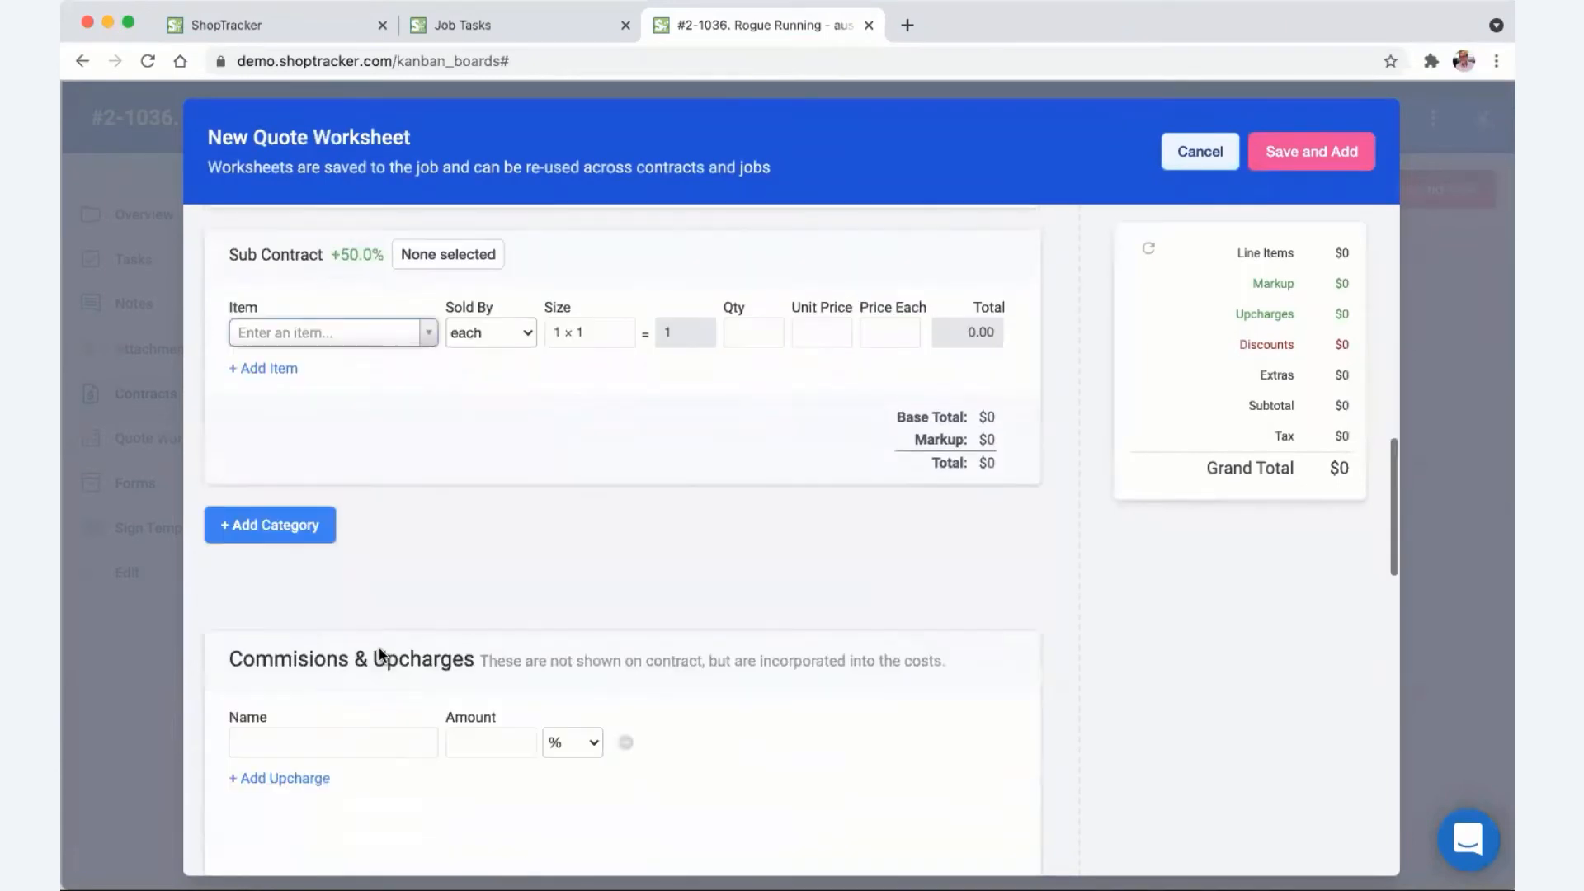
pyautogui.scroll(1, 378, 647)
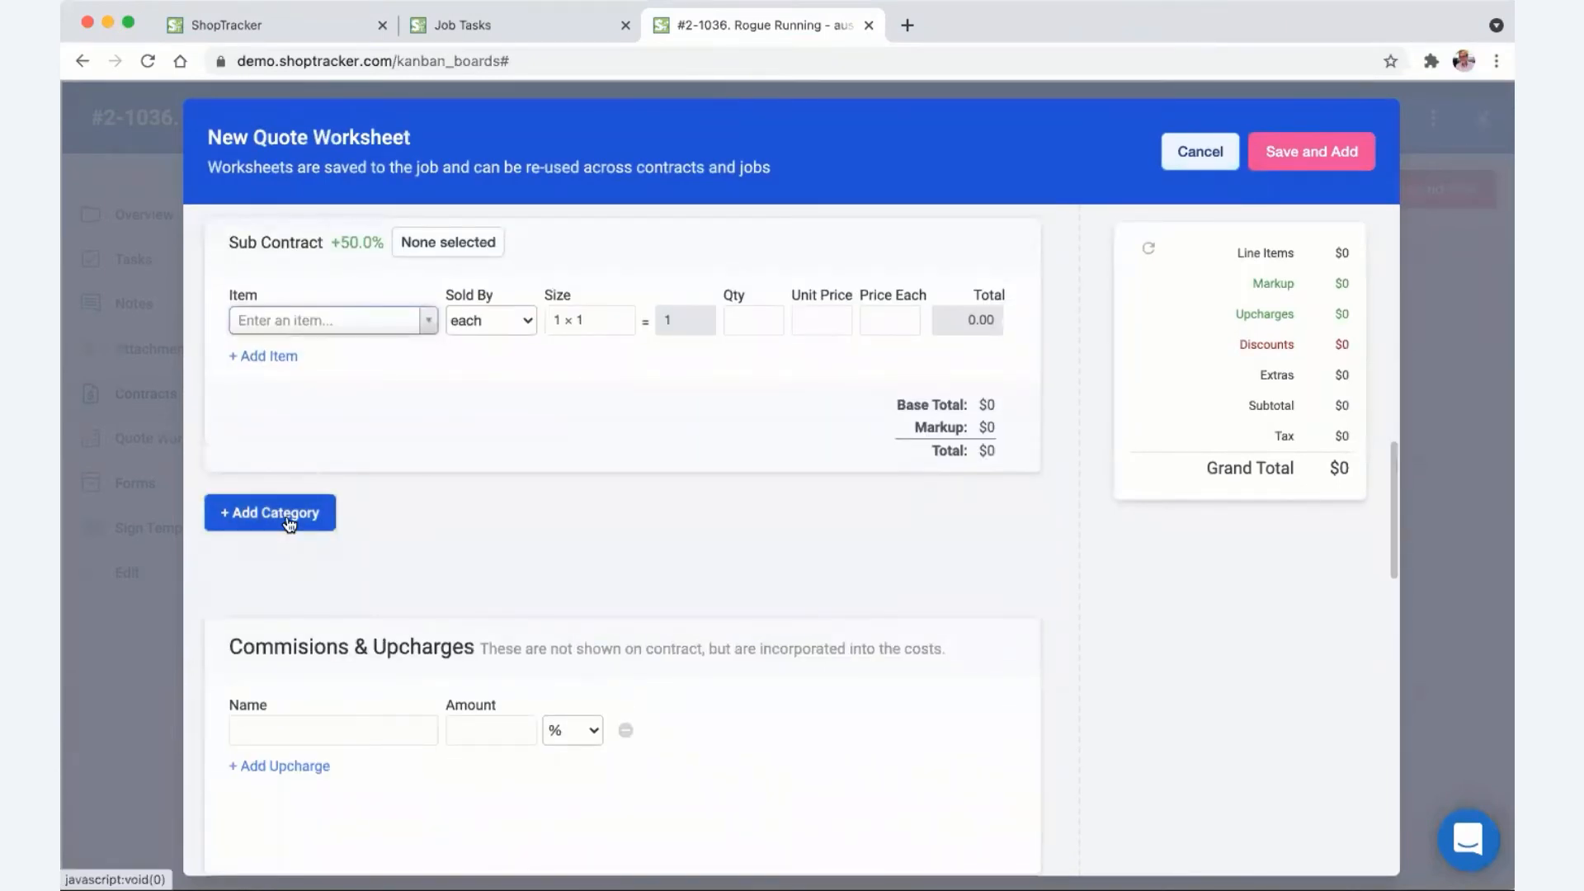
pyautogui.scroll(12, 422, 559)
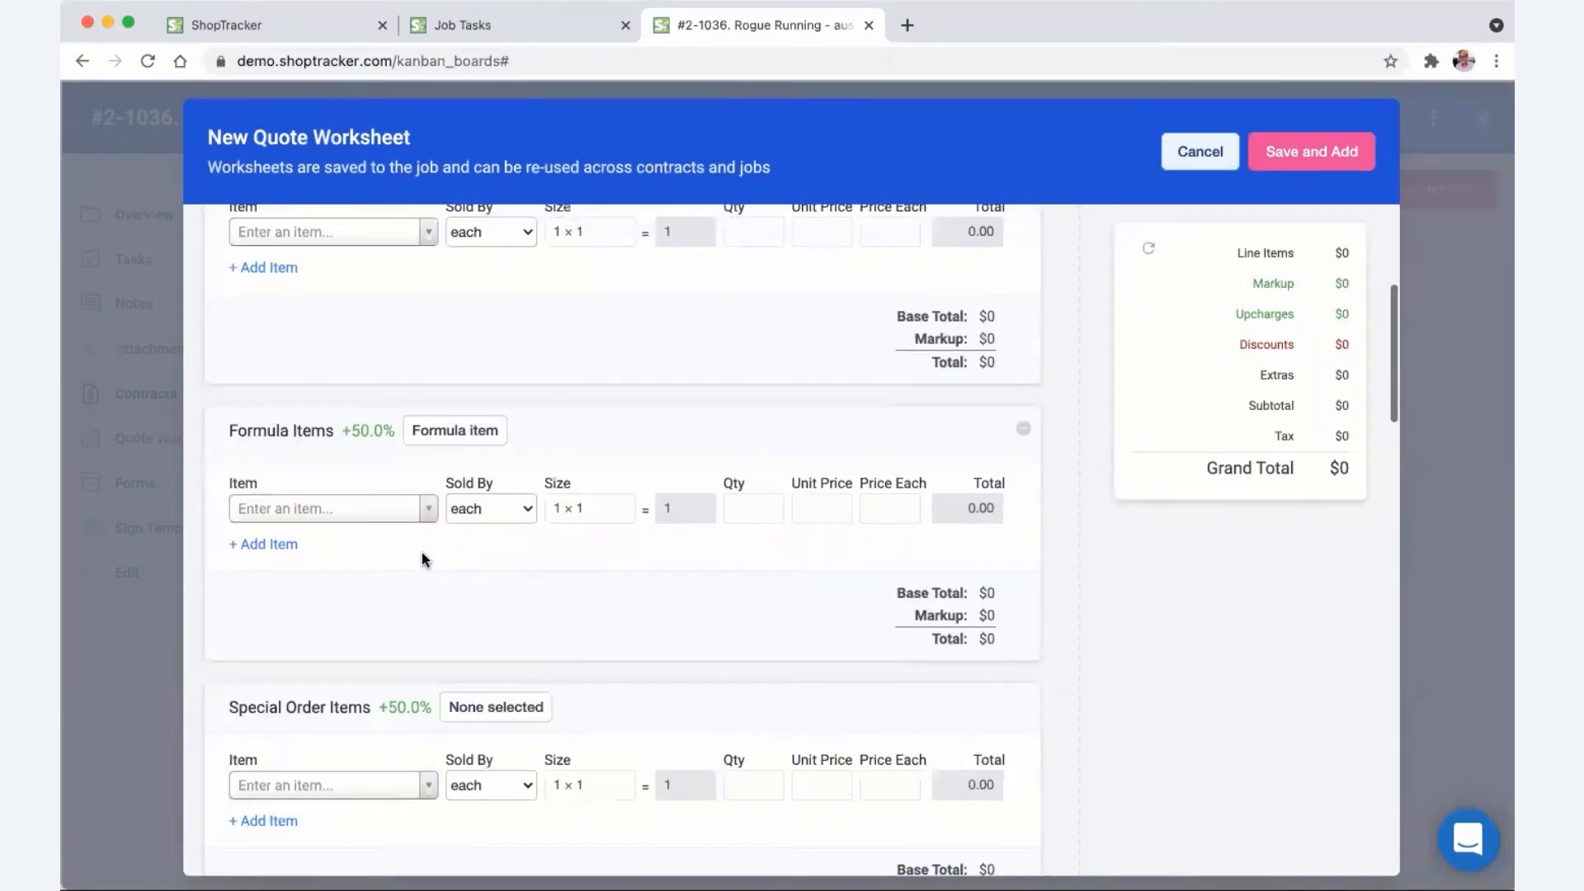
pyautogui.scroll(2, 422, 555)
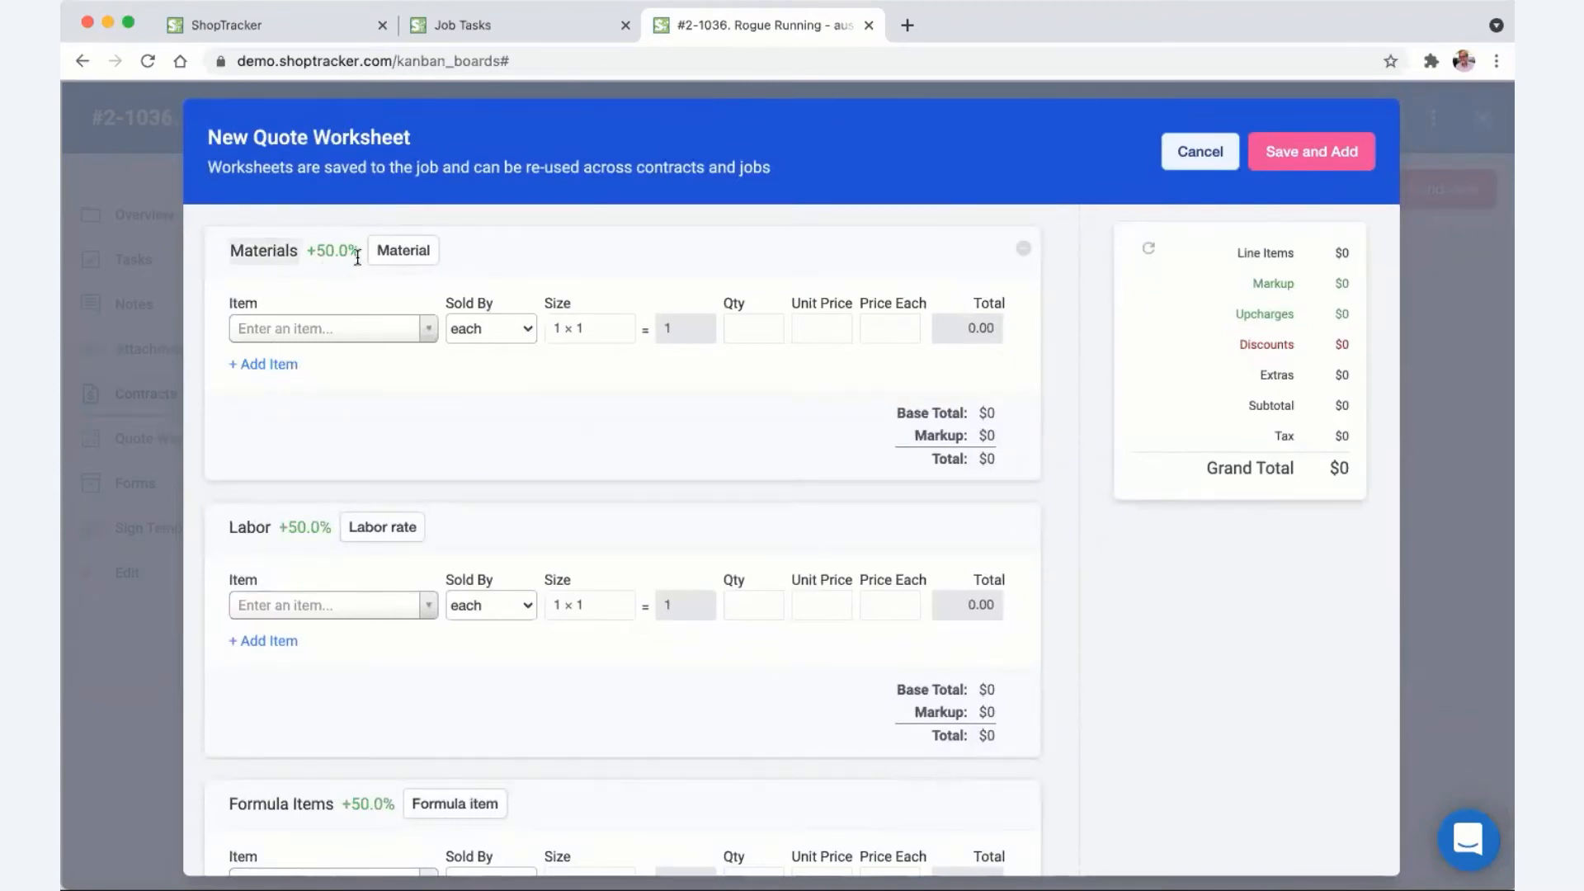
pyautogui.click(401, 266)
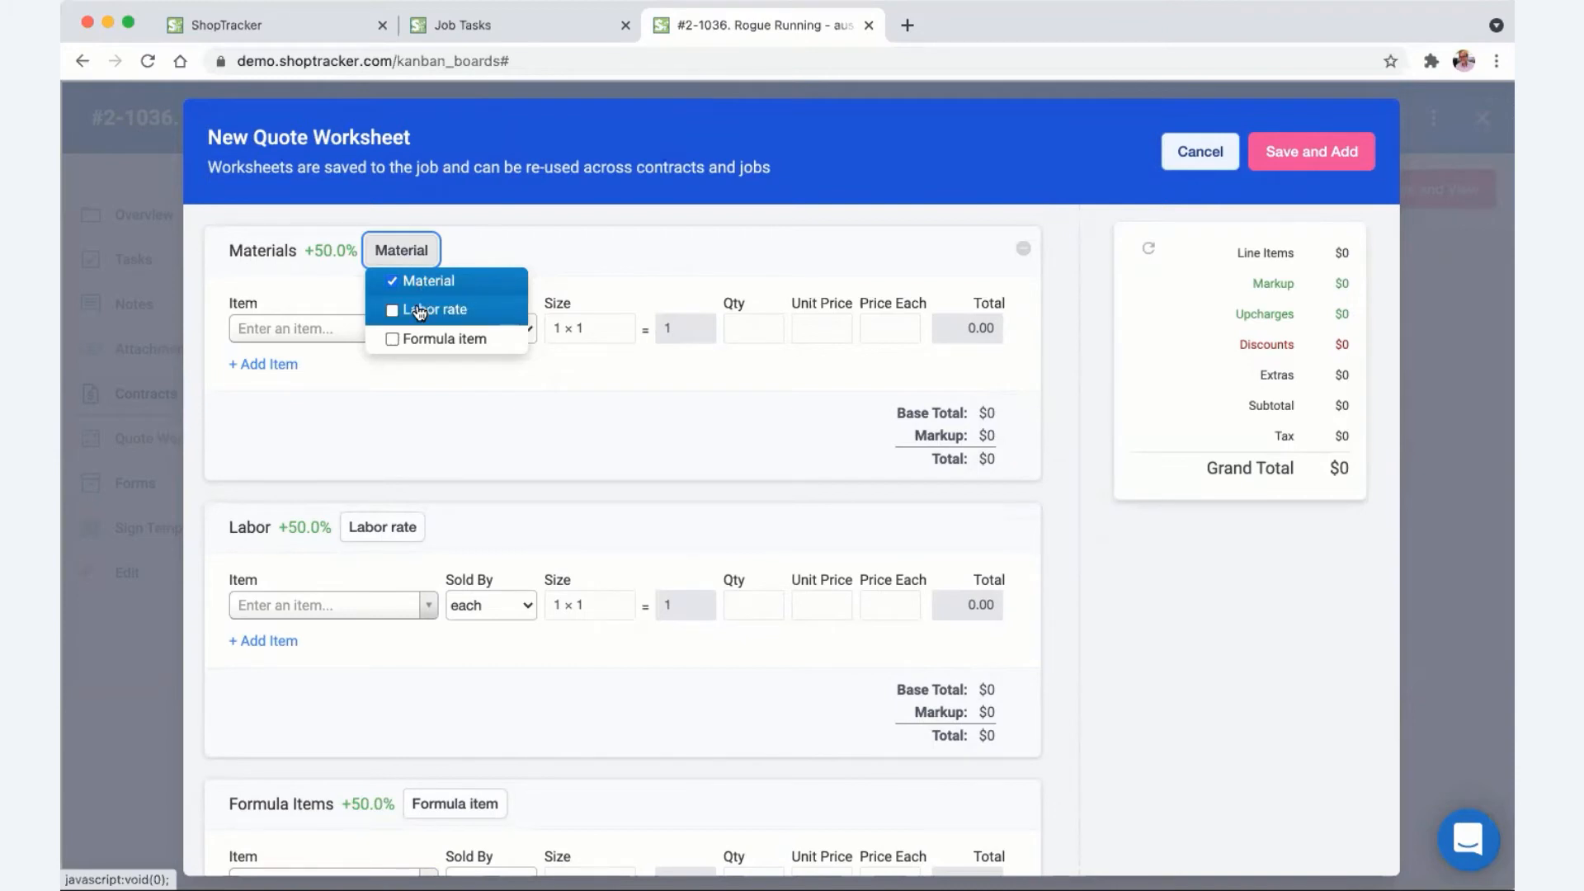
# - Dismiss the Materials category choices unchanged and review the worksheet's $0 summary
pyautogui.click(246, 438)
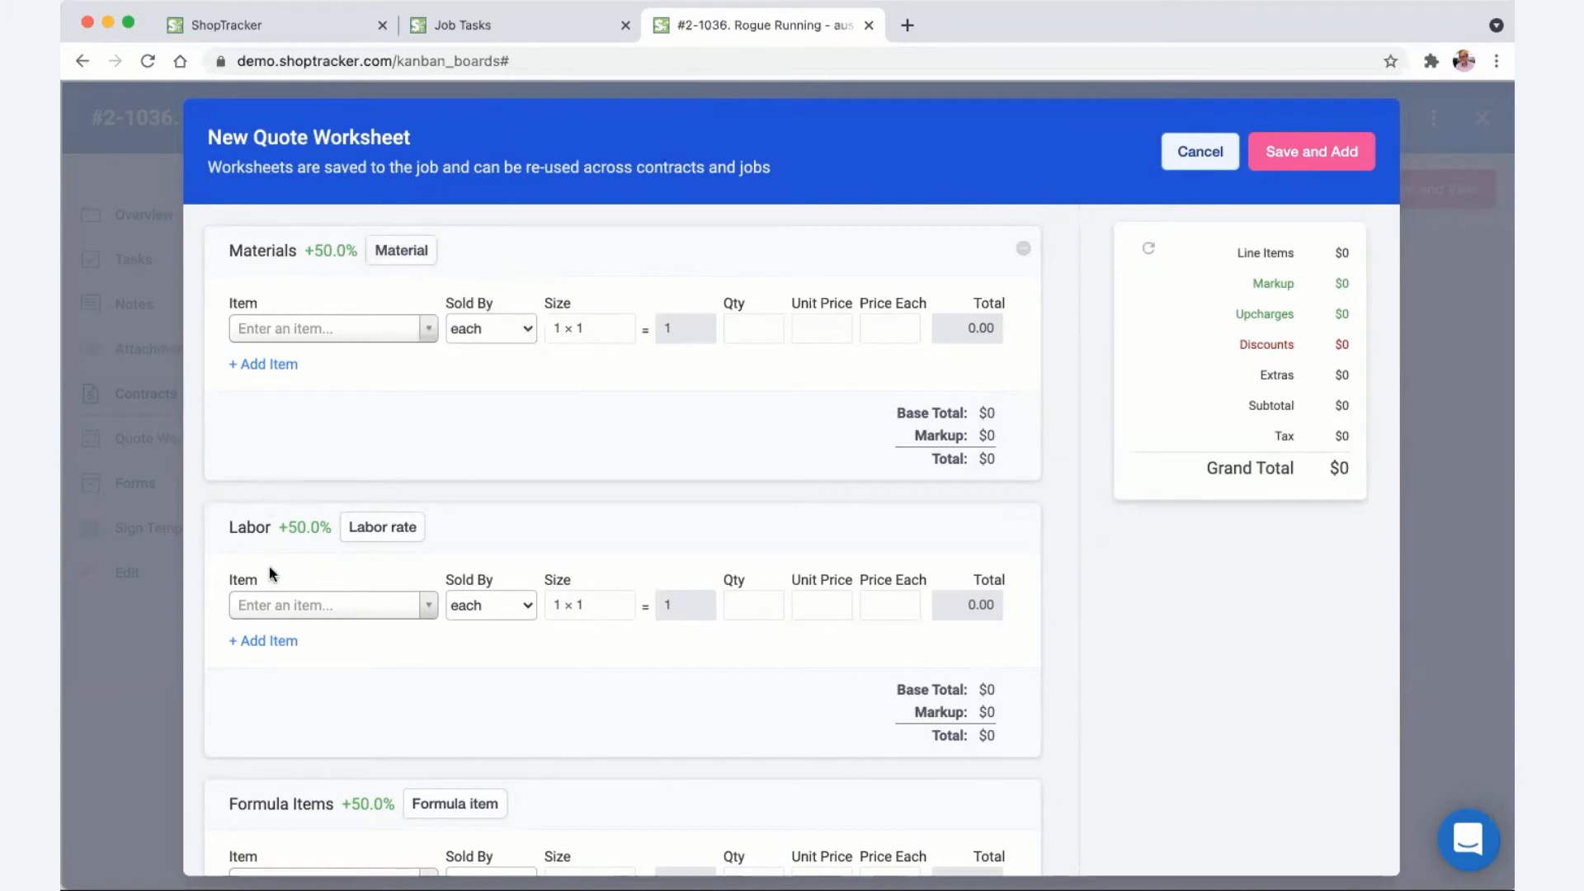
pyautogui.scroll(-3, 274, 565)
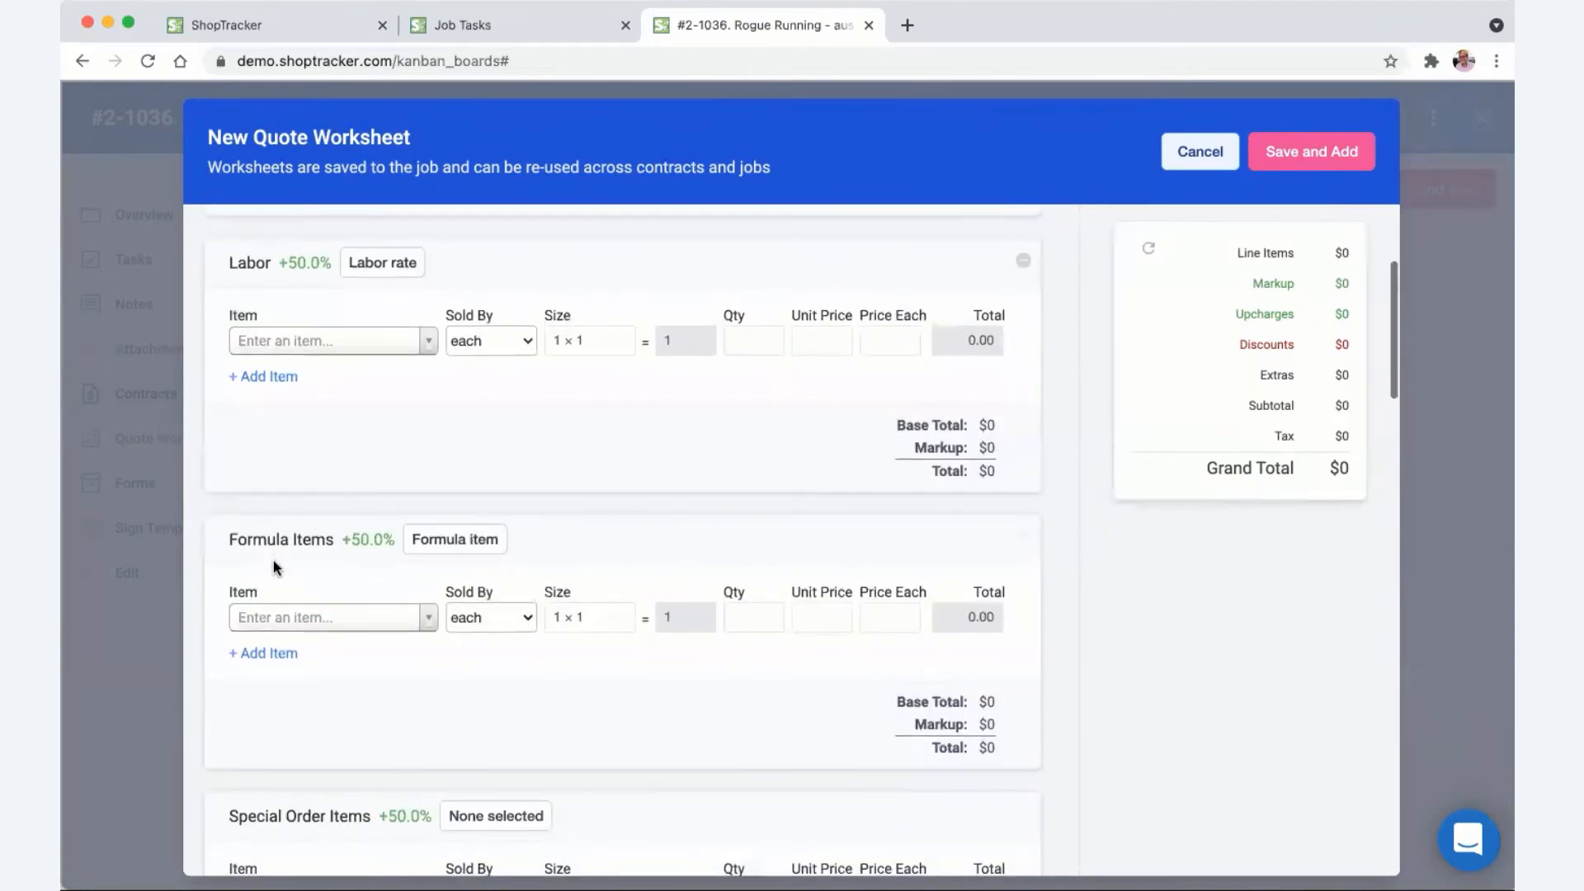
pyautogui.scroll(3, 274, 562)
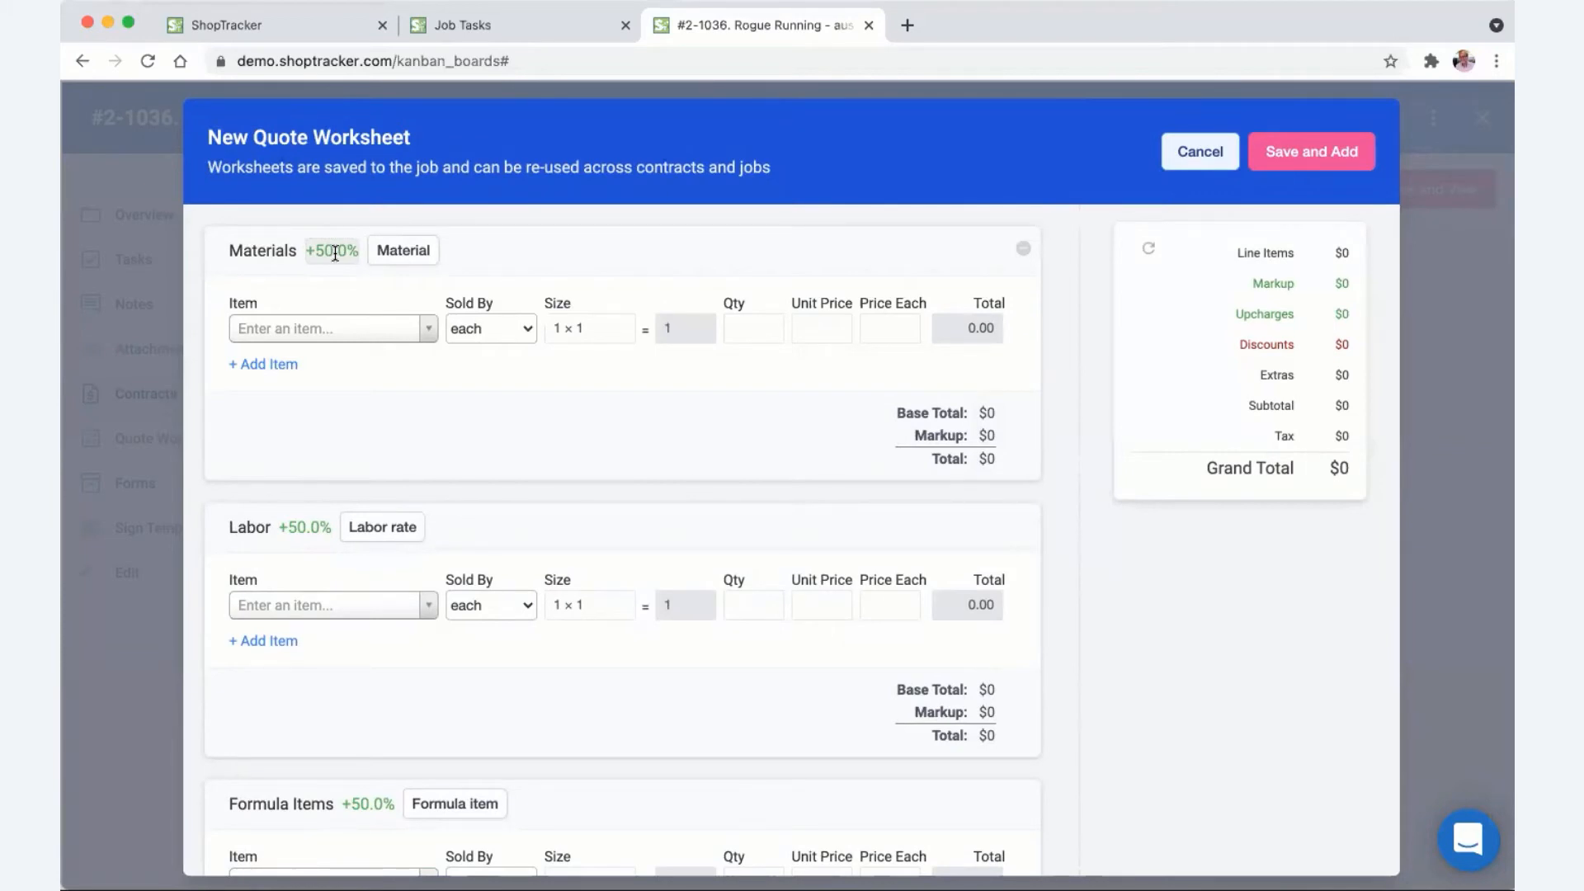
# - Scroll through the Master Template worksheet's categories and inspect Formula Items' accepted item types without changes
pyautogui.scroll(-1, 244, 435)
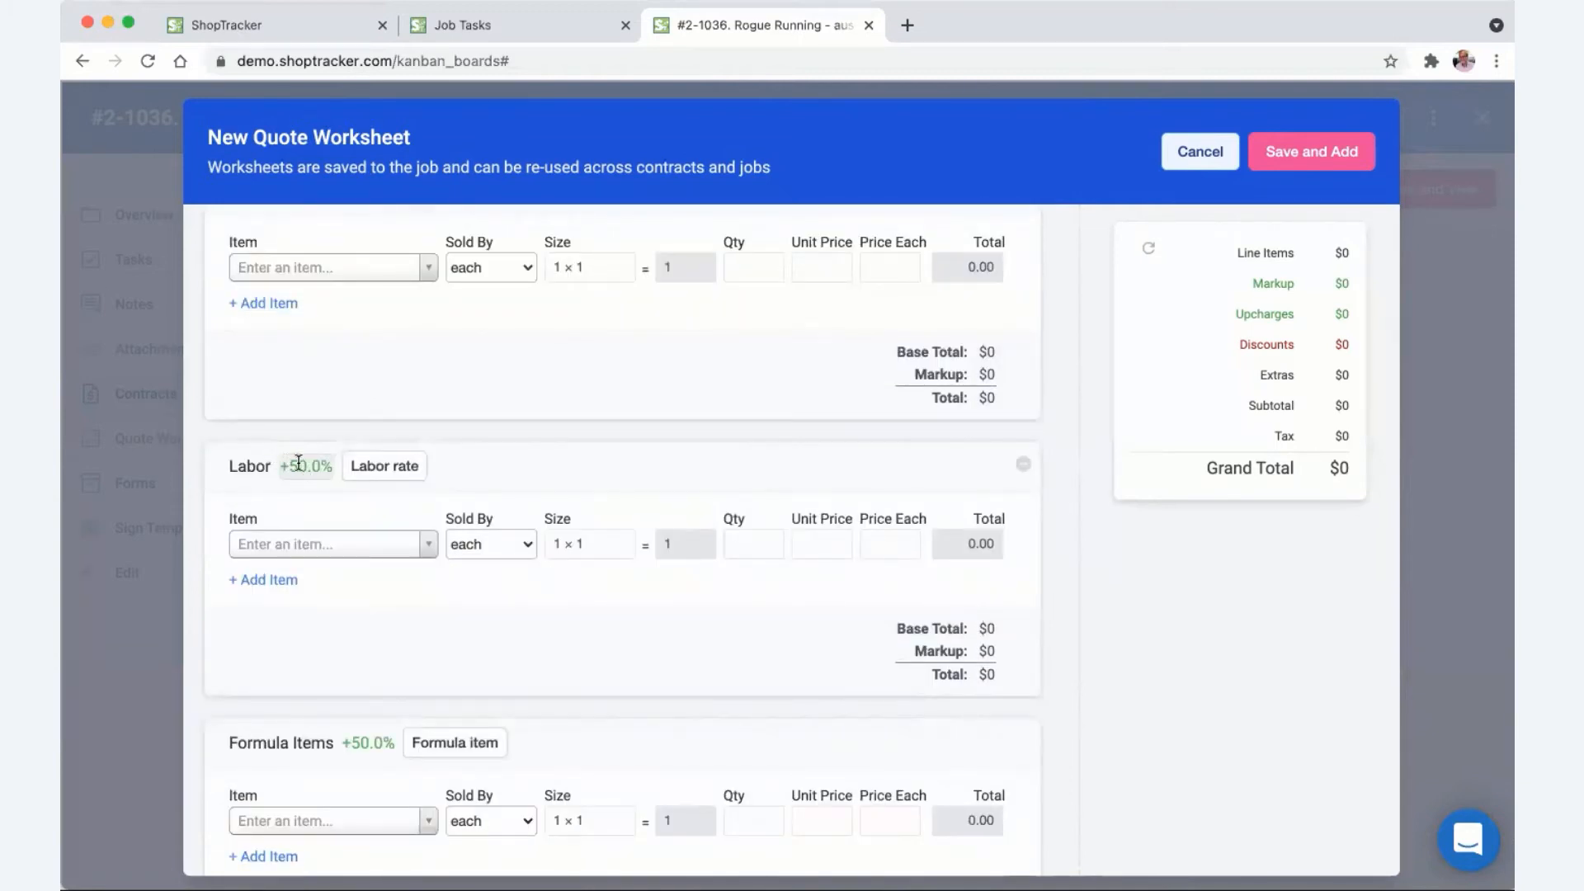
pyautogui.scroll(-5, 298, 464)
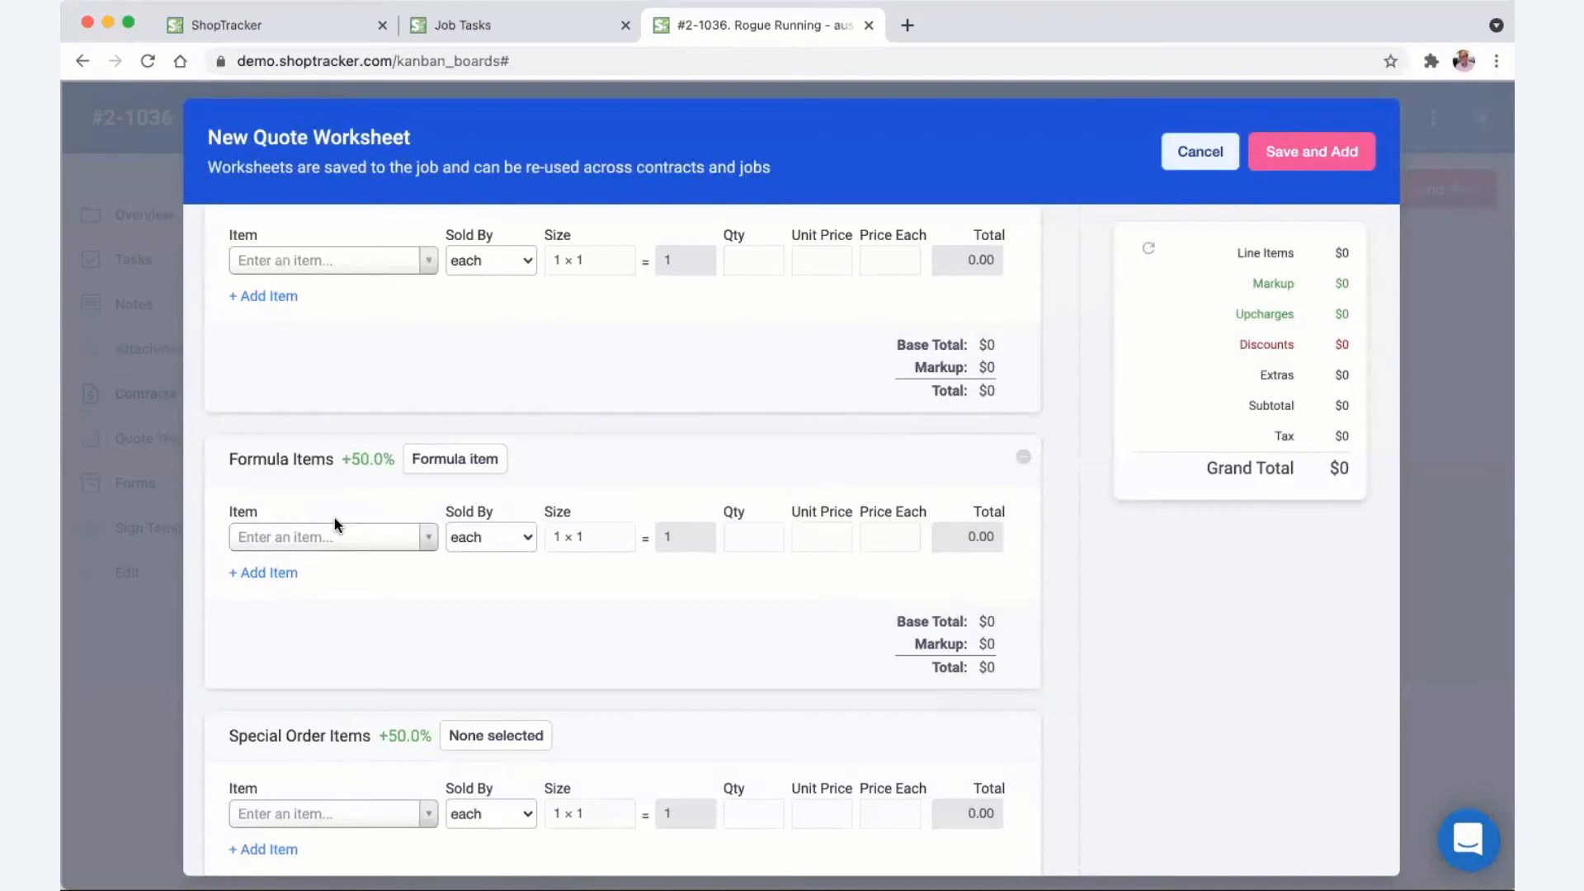
pyautogui.scroll(5, 344, 525)
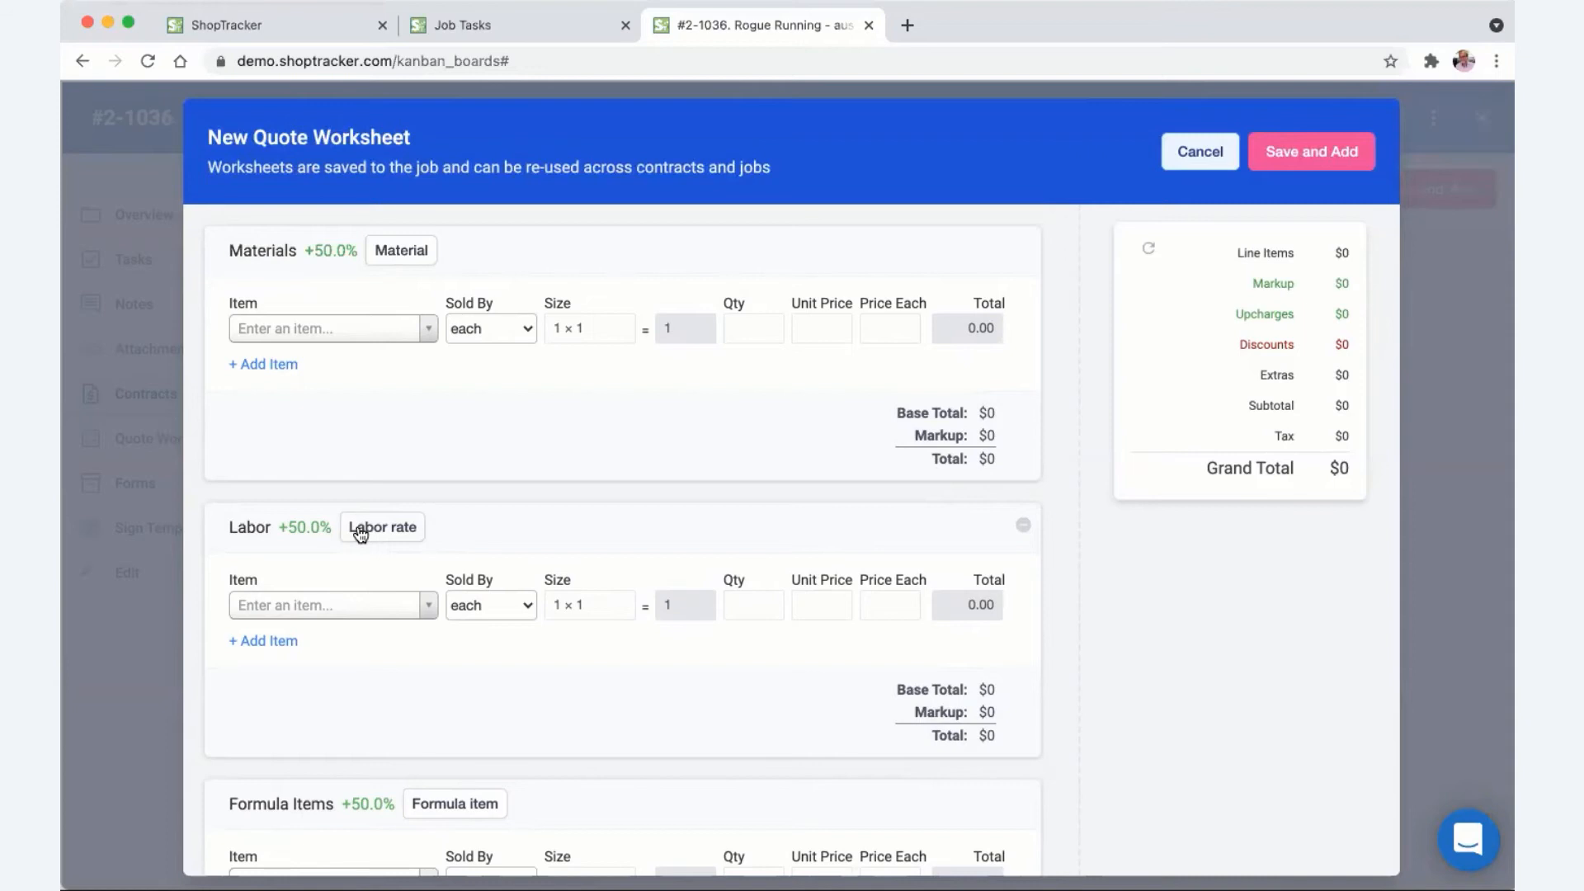
pyautogui.scroll(-10, 360, 534)
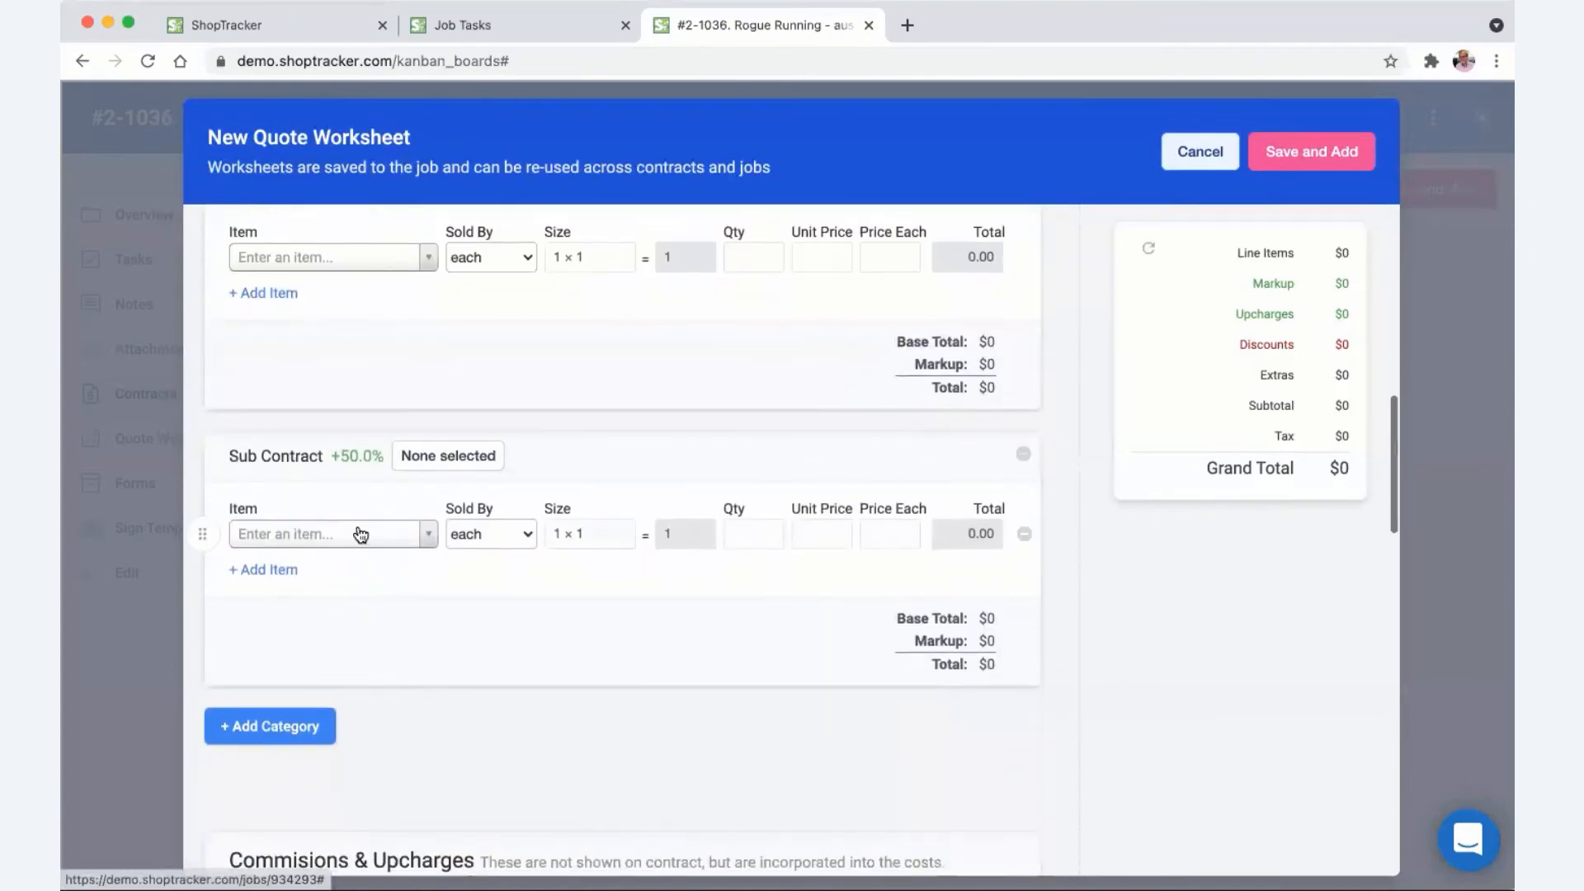
pyautogui.scroll(10, 356, 533)
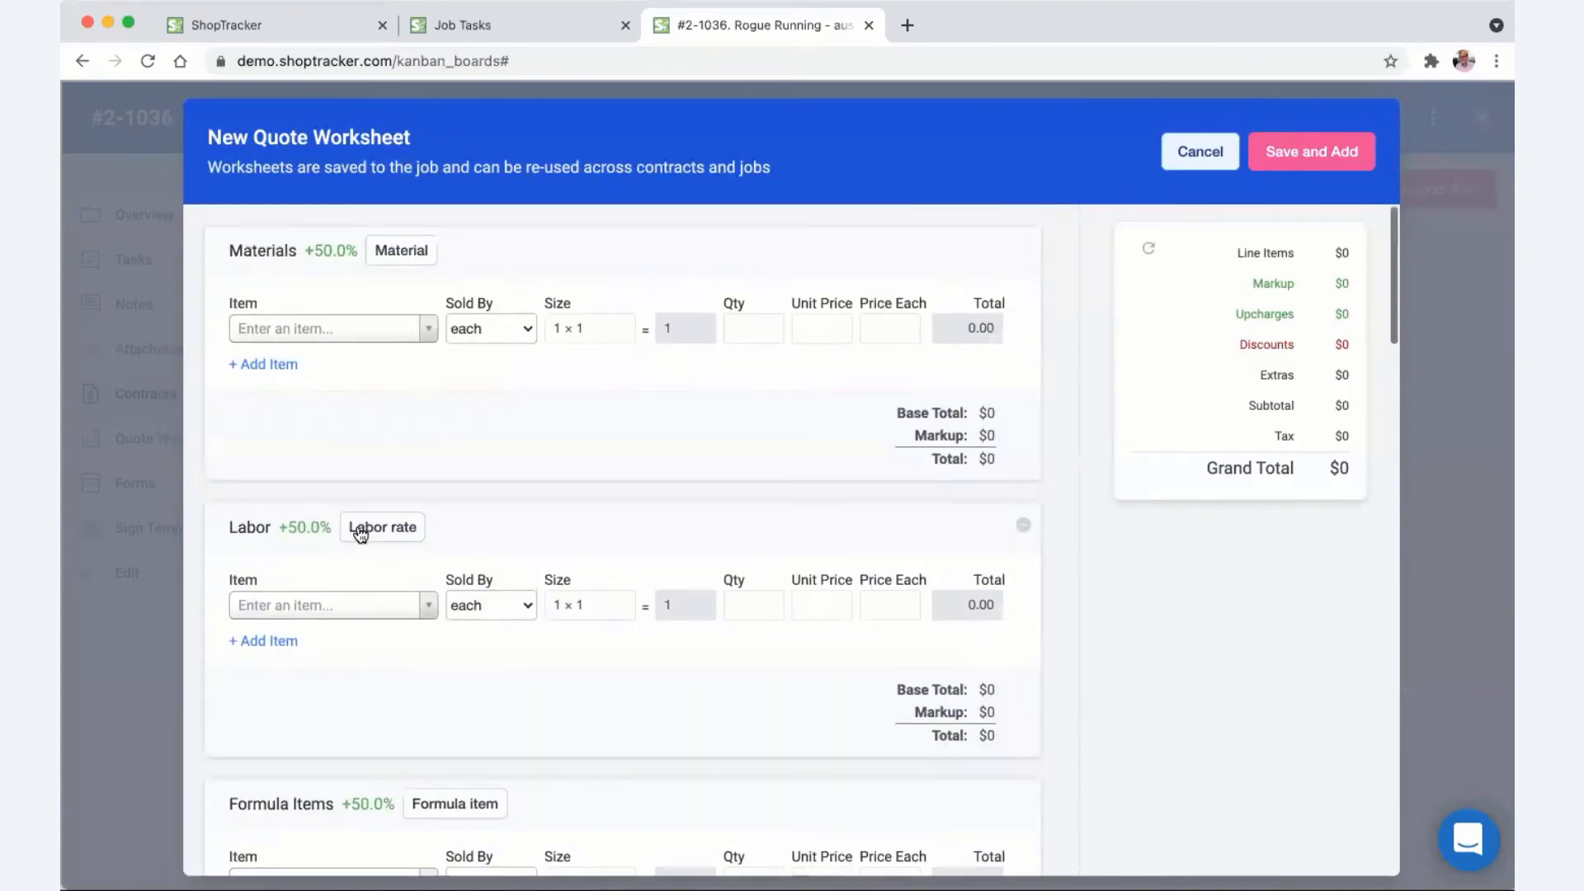
pyautogui.scroll(-10, 356, 533)
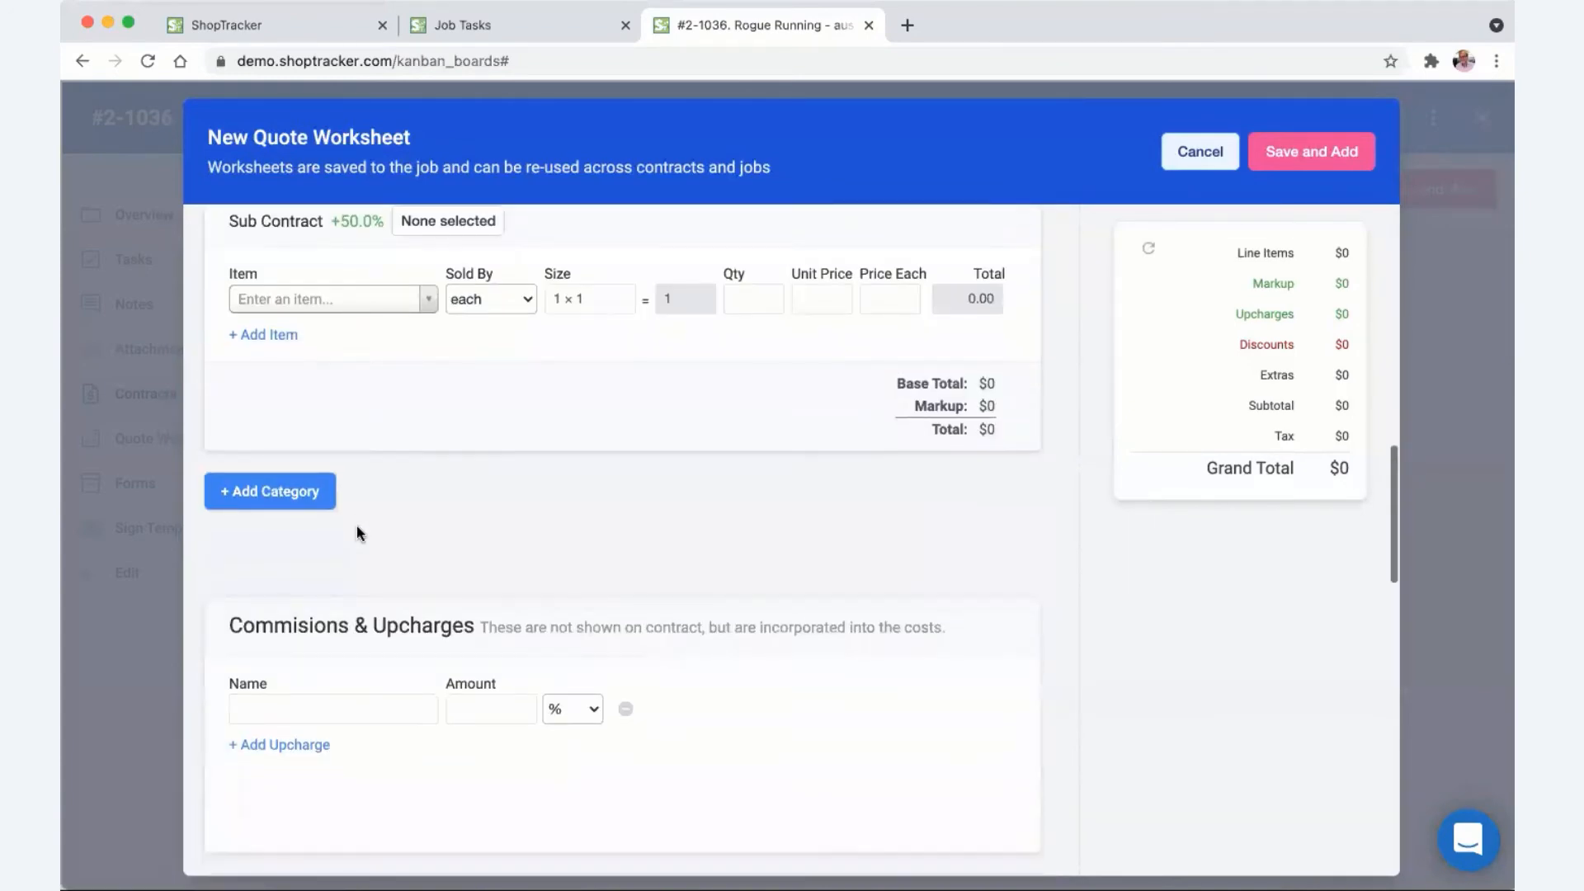
pyautogui.scroll(5, 356, 533)
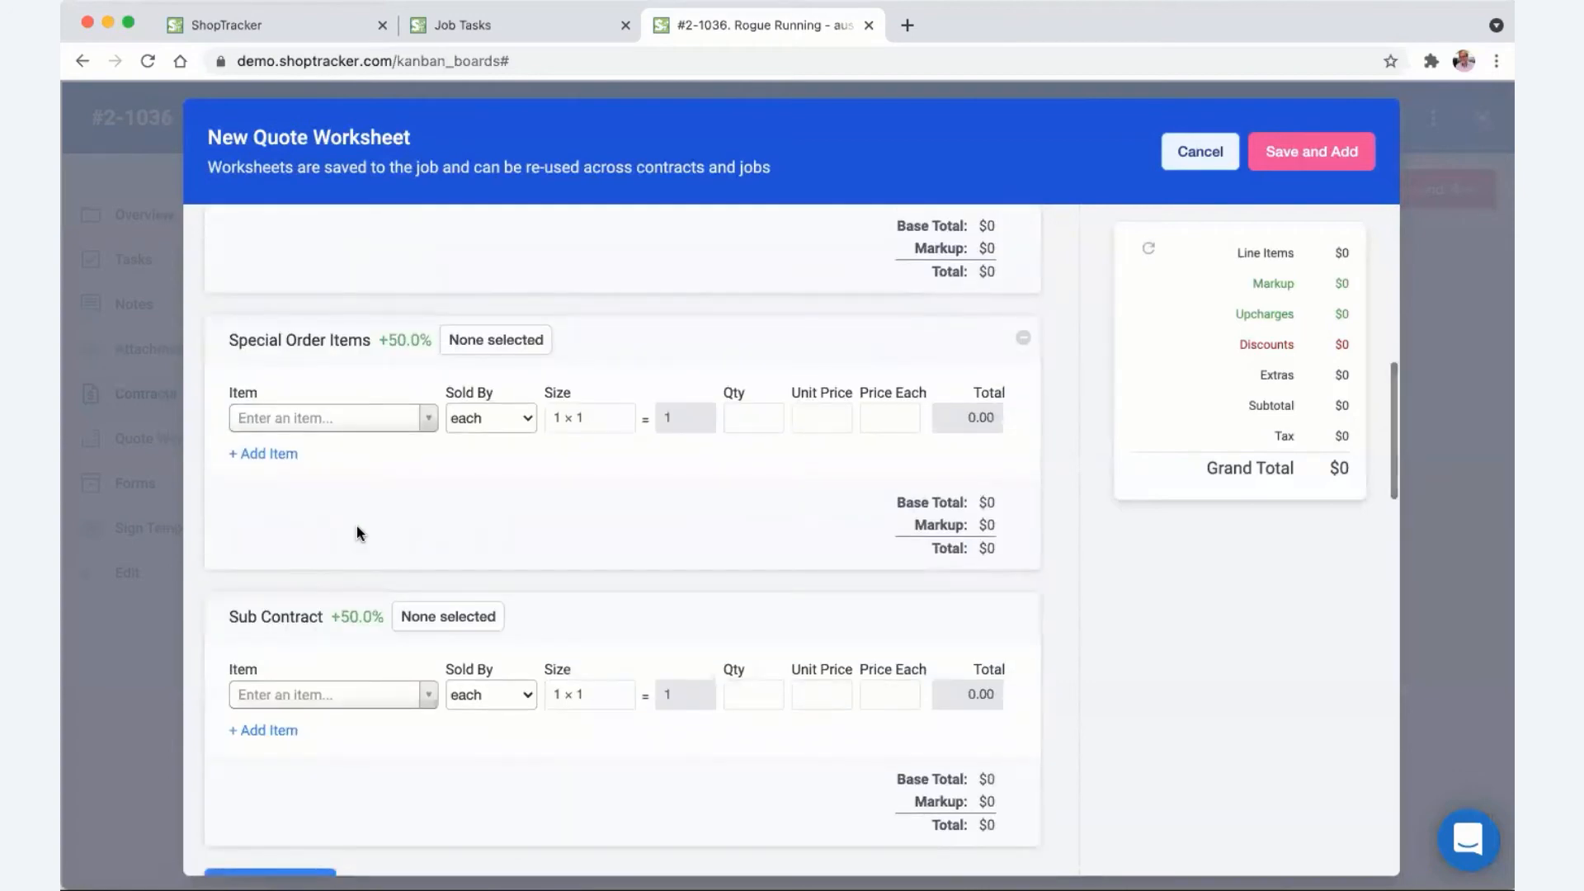
pyautogui.scroll(5, 357, 533)
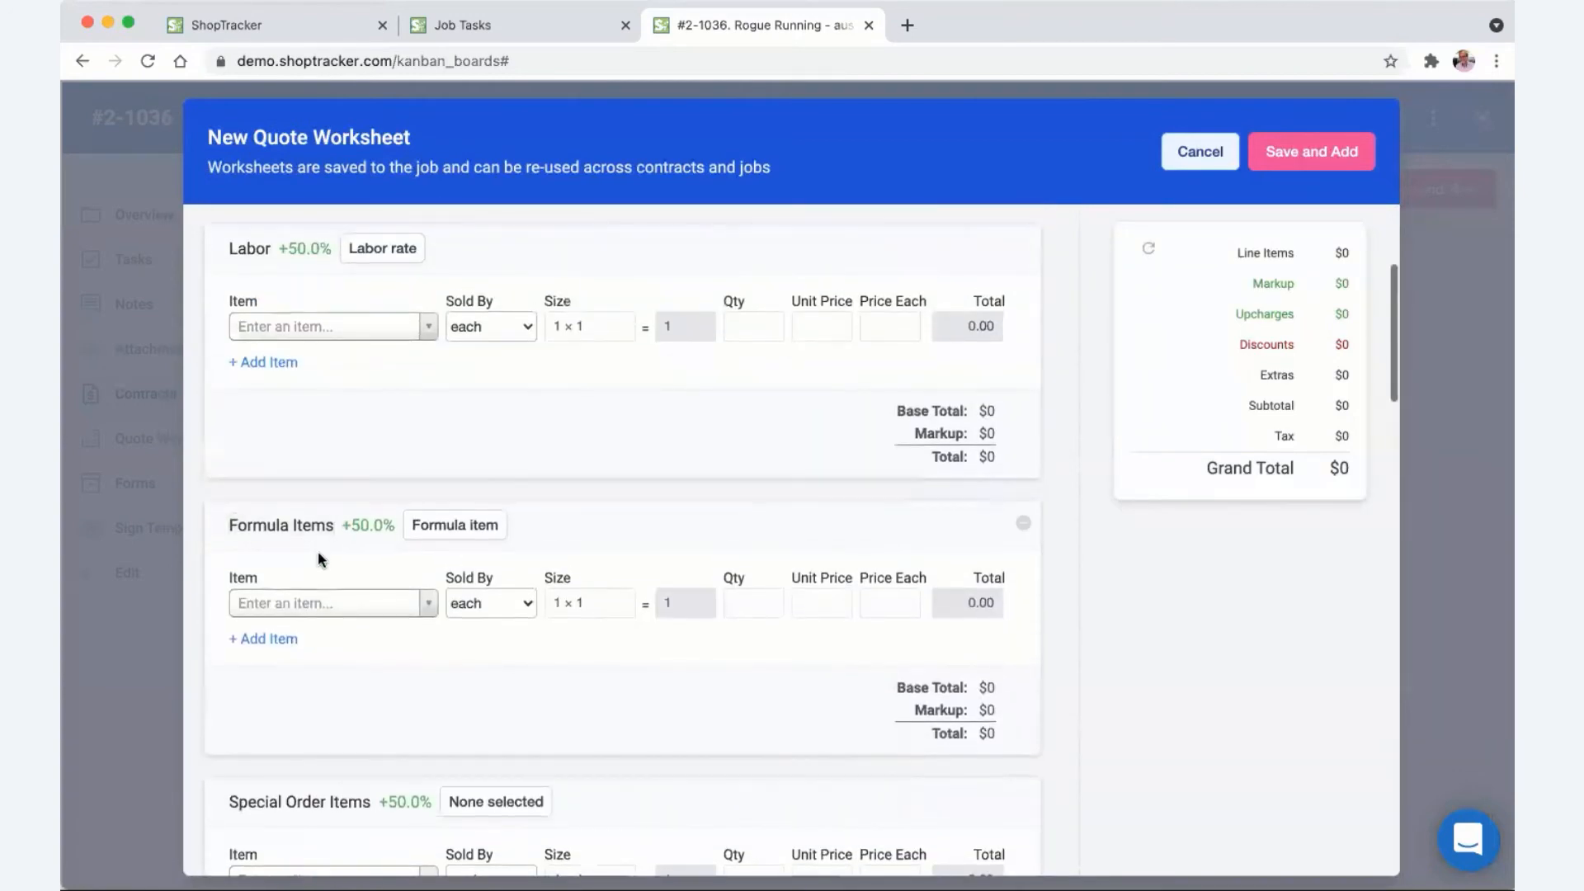
pyautogui.scroll(-2, 319, 557)
pyautogui.click(444, 468)
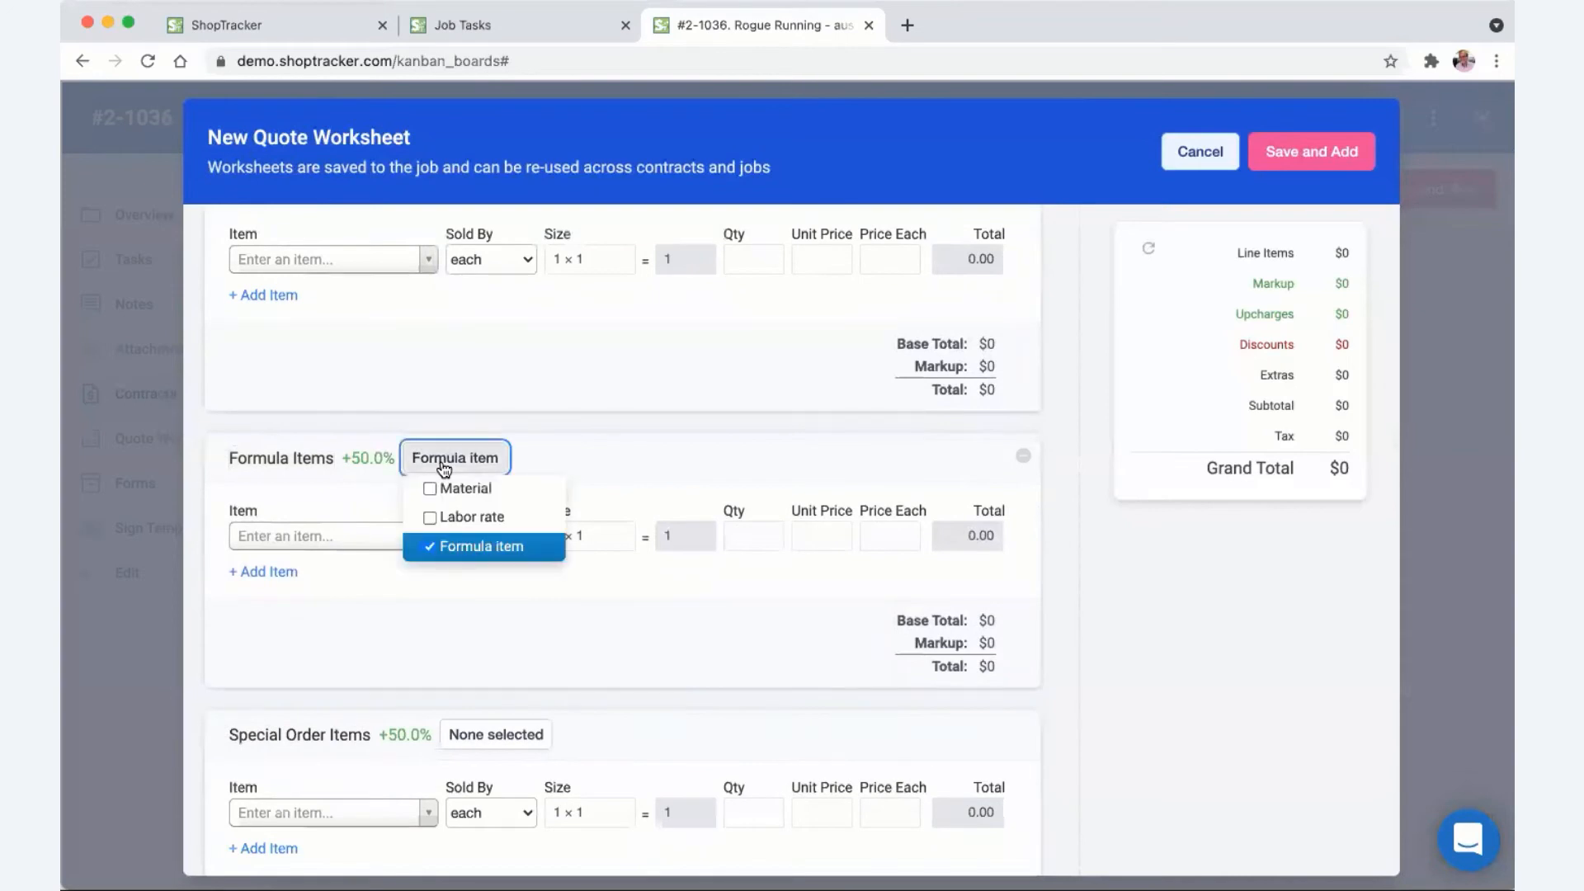
pyautogui.click(346, 588)
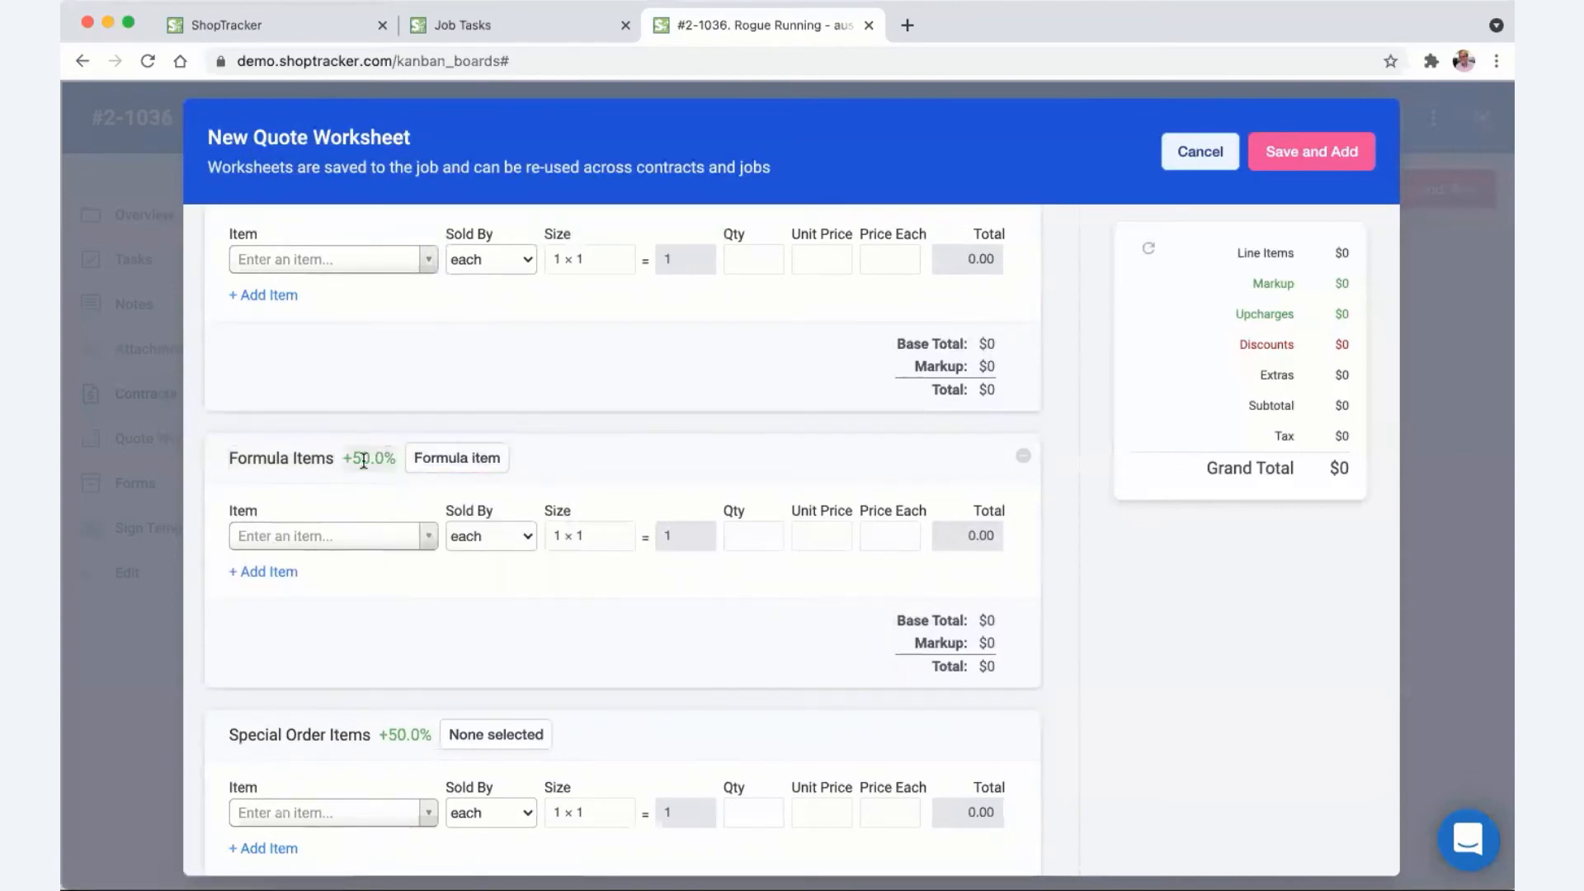
# - Inspect the Special Order Items item types unchanged, then scroll down to the Summary section
pyautogui.scroll(-4, 363, 460)
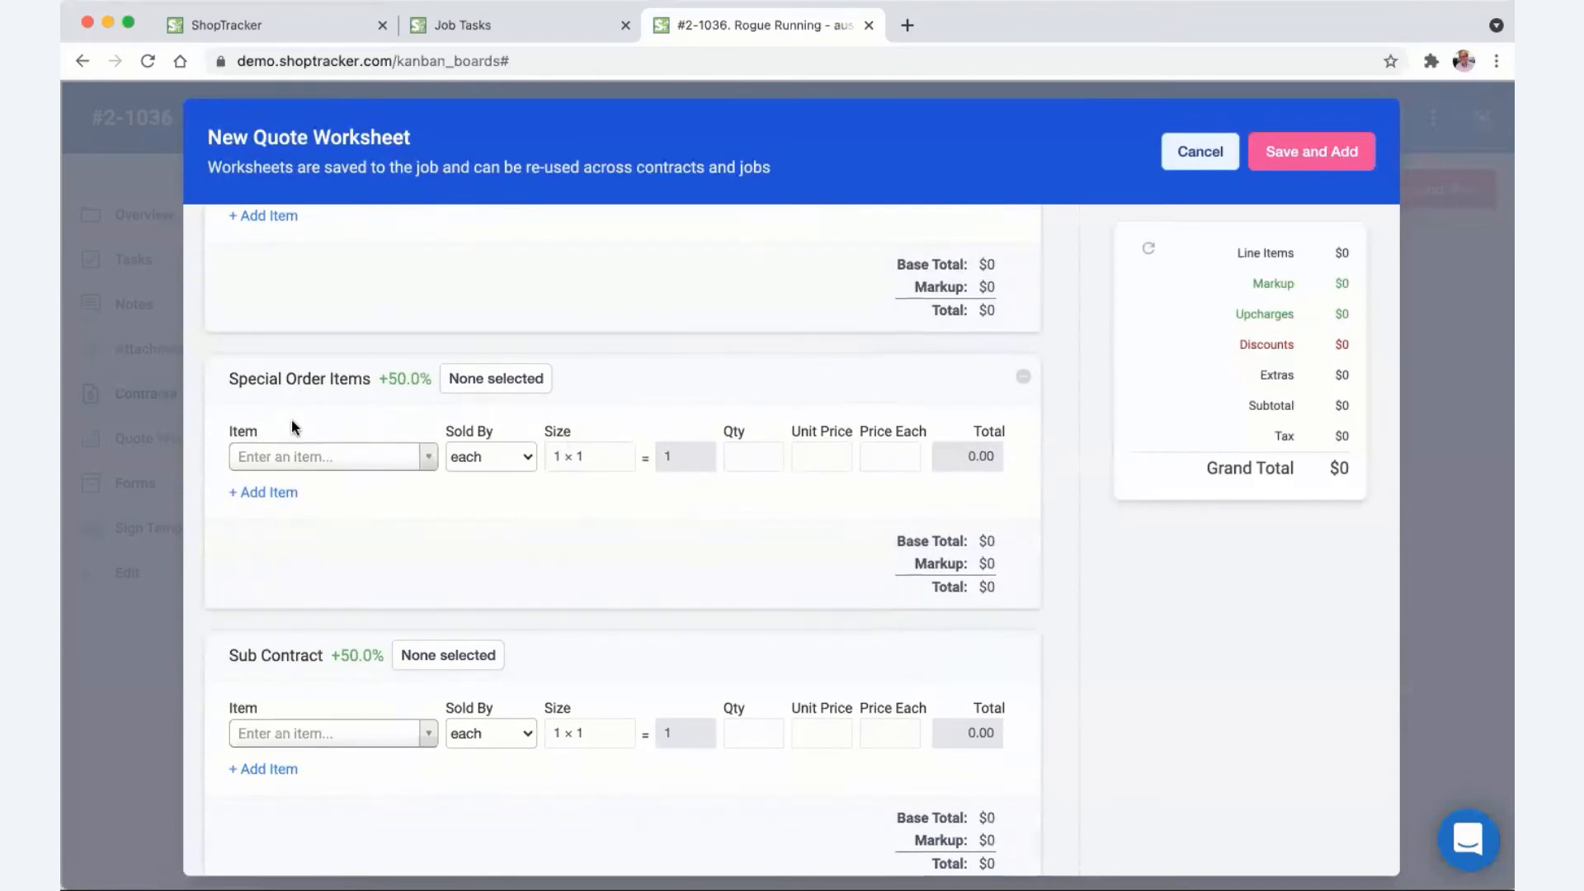
pyautogui.scroll(-2, 329, 481)
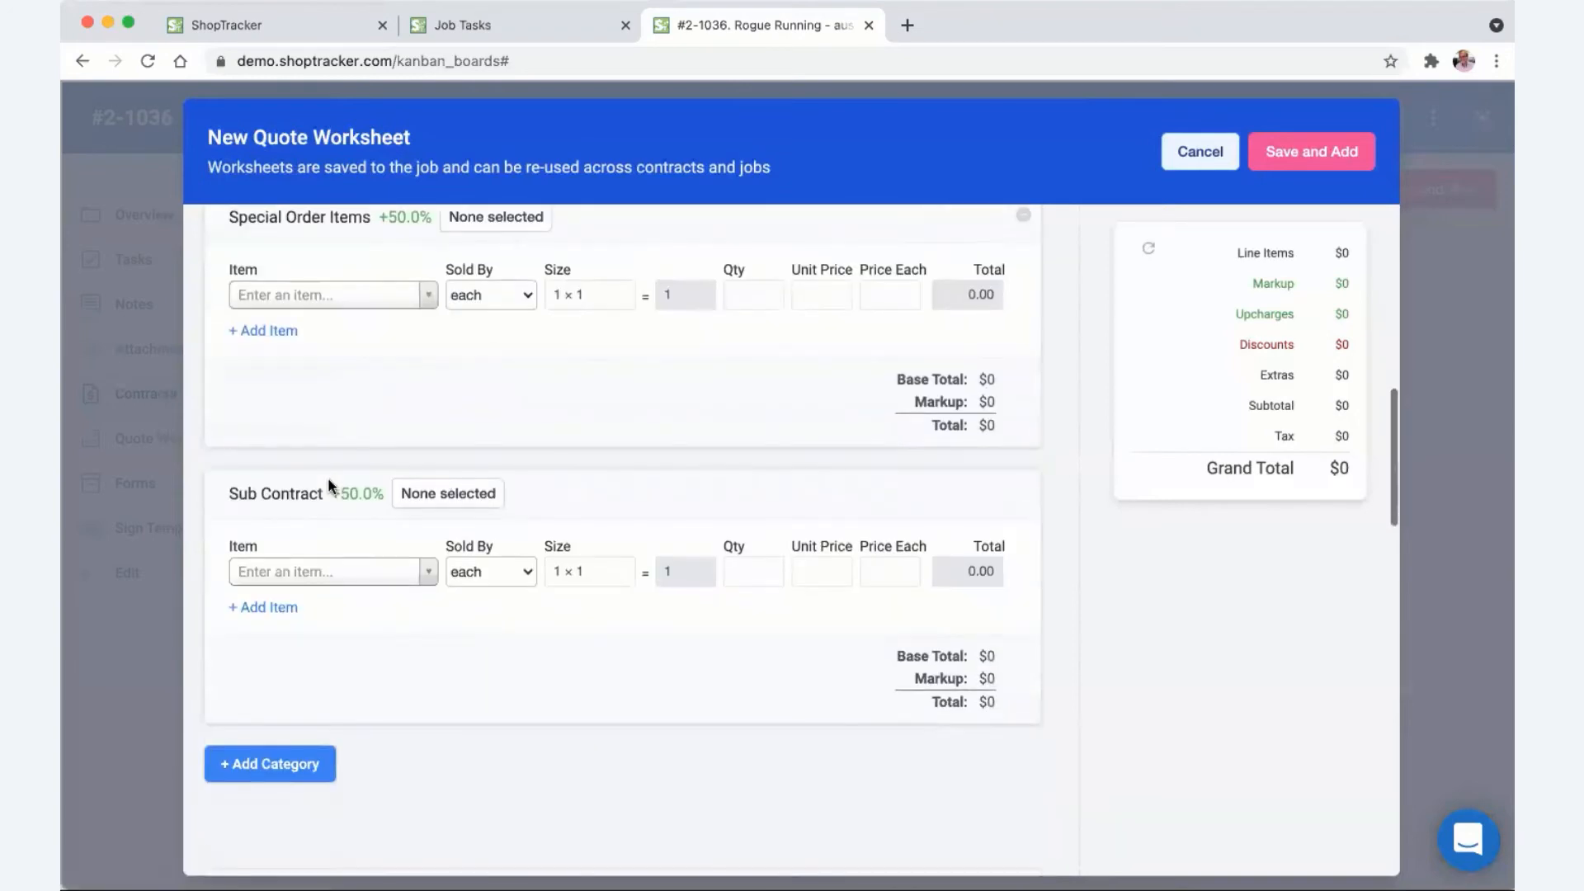
pyautogui.scroll(1, 330, 479)
pyautogui.click(487, 307)
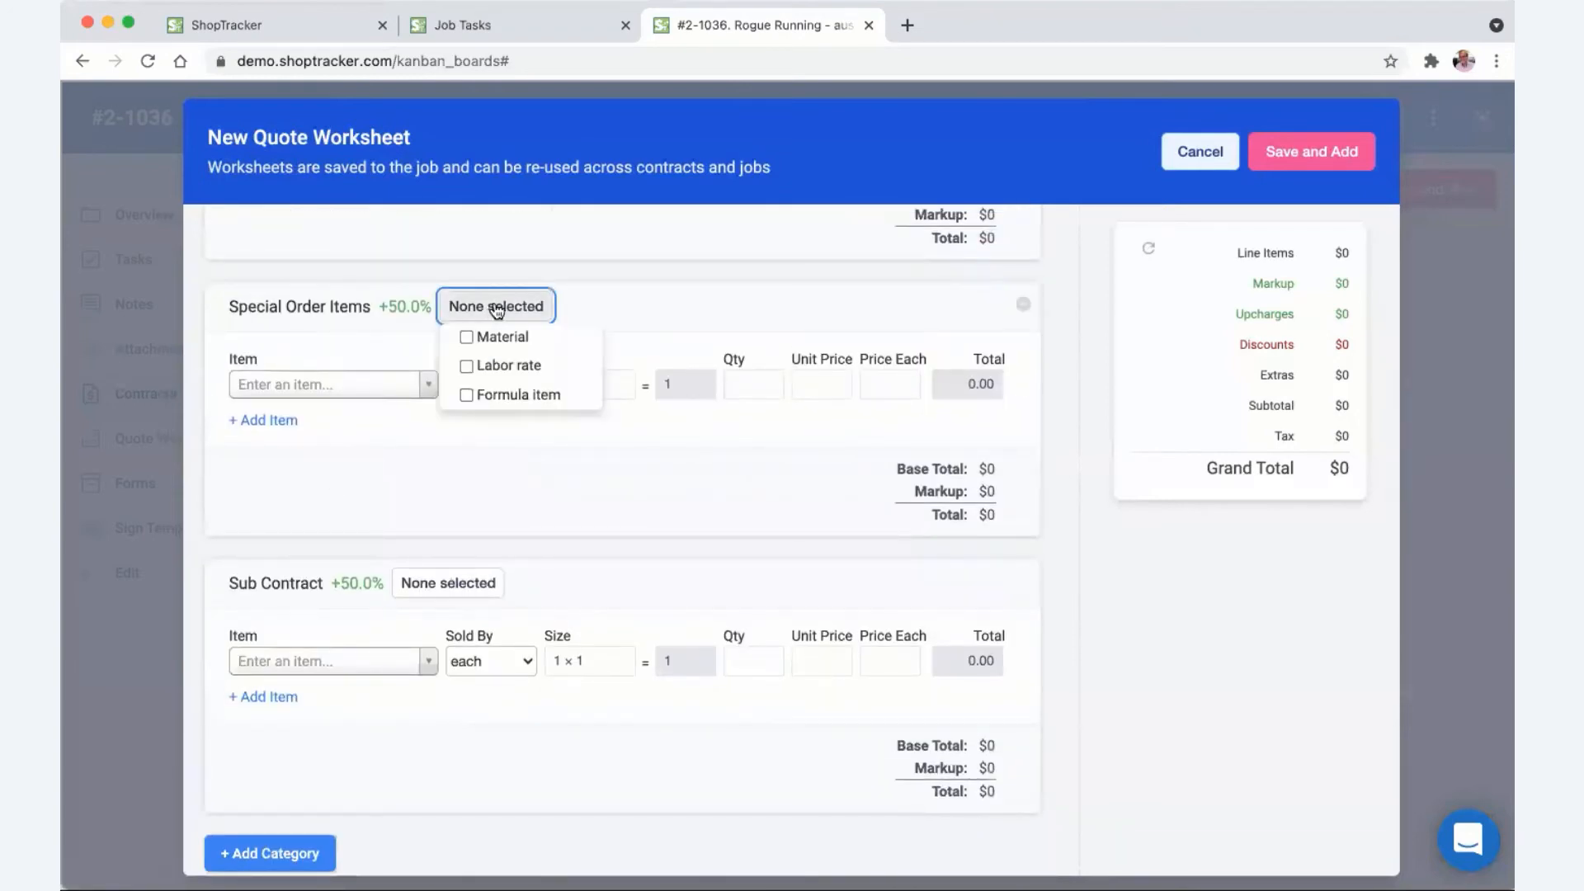
pyautogui.click(582, 308)
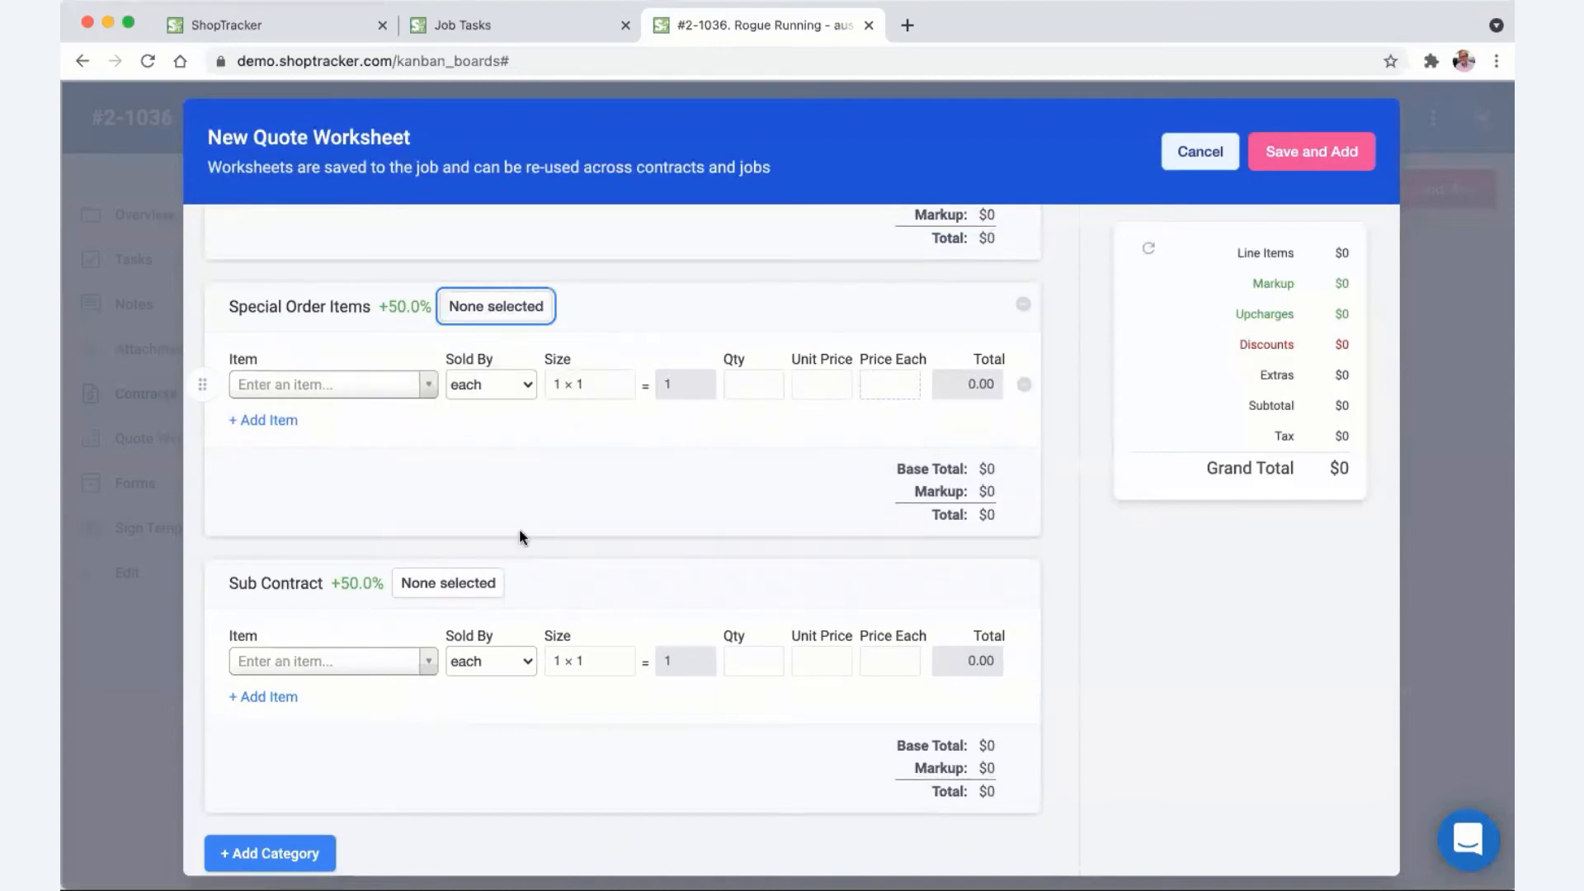
pyautogui.scroll(-3, 459, 537)
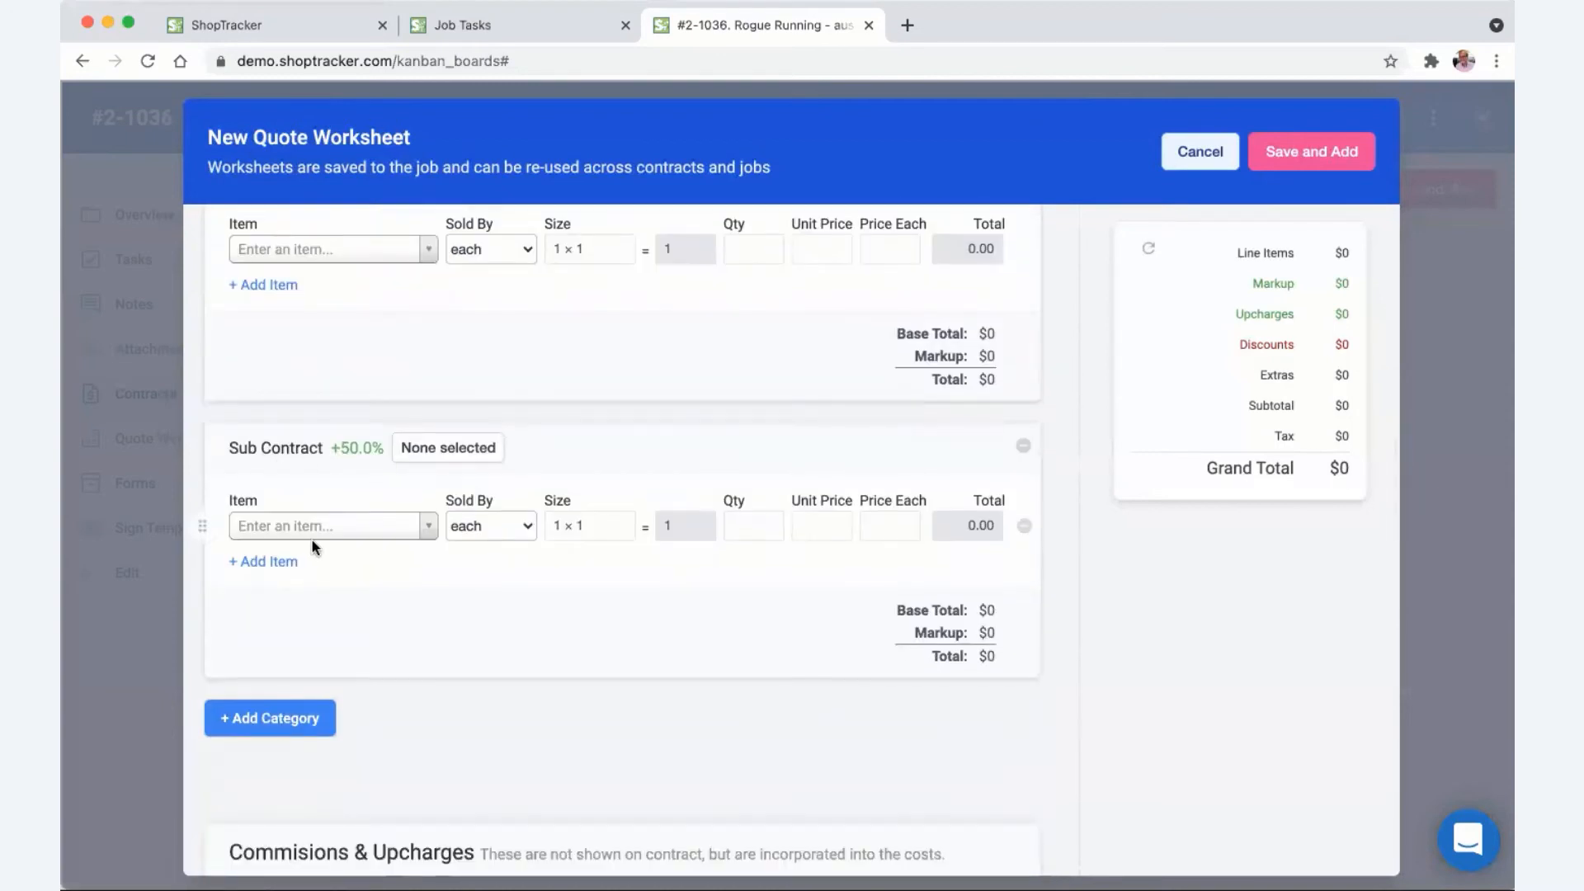
pyautogui.scroll(-1, 318, 547)
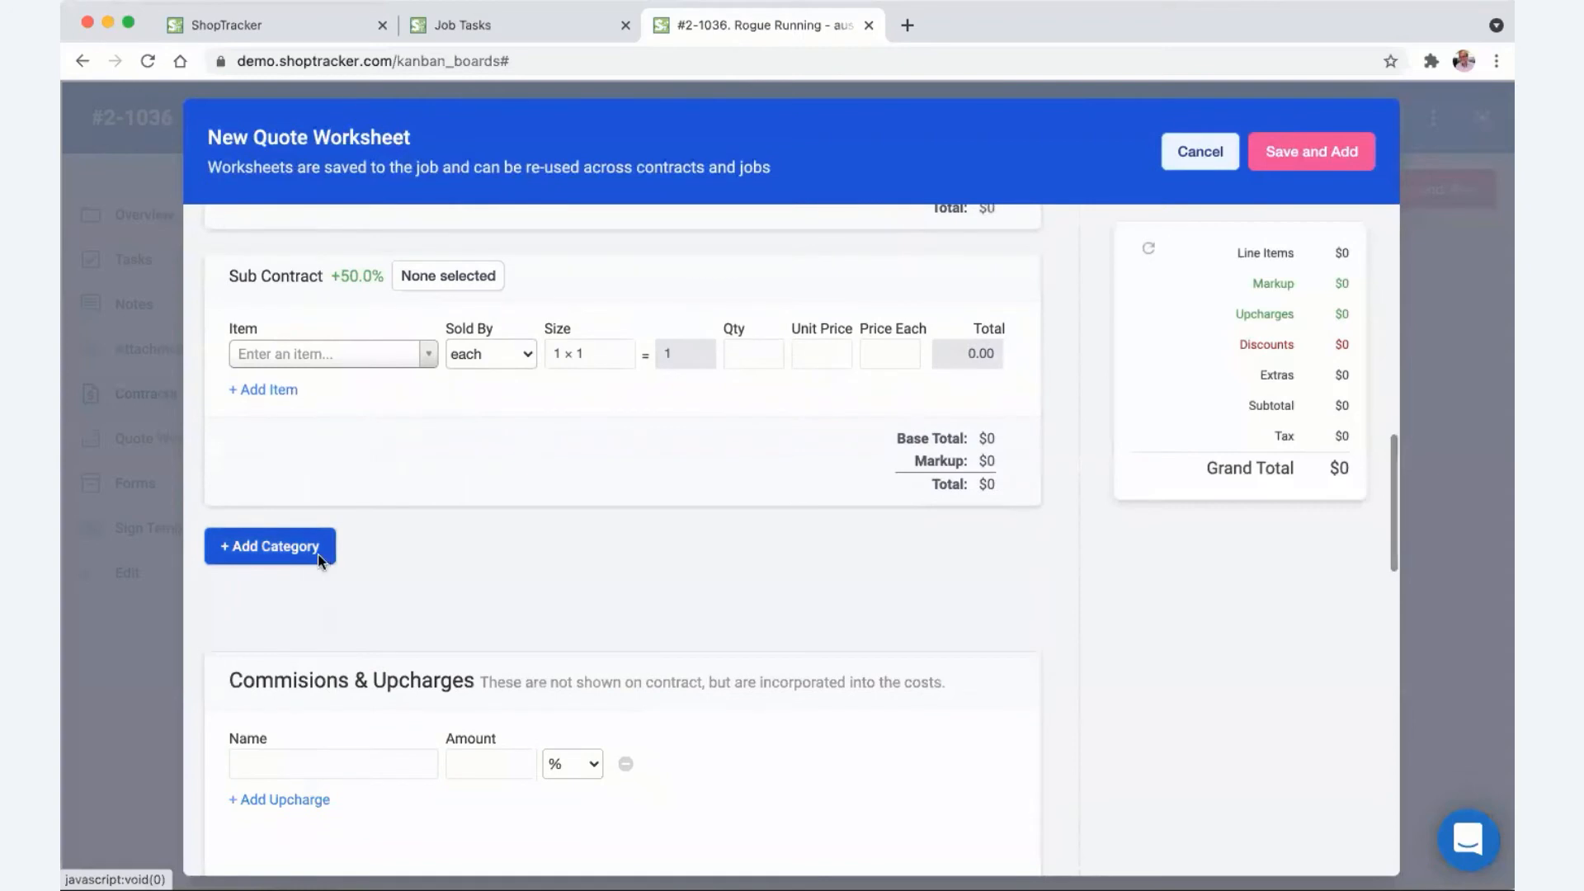
pyautogui.scroll(-4, 322, 558)
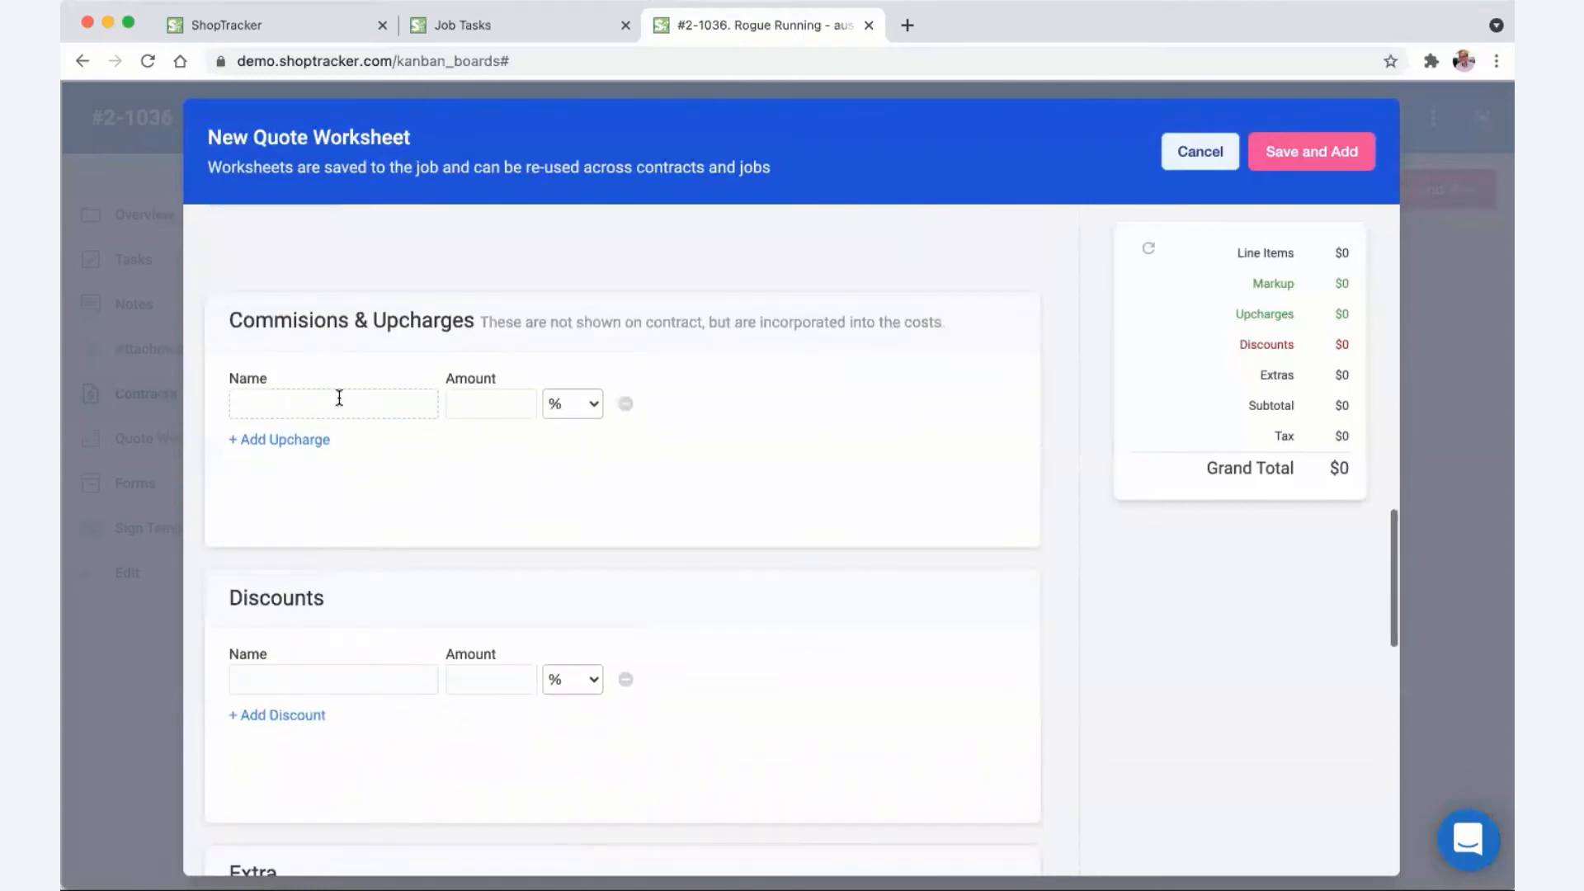
pyautogui.scroll(-2, 660, 433)
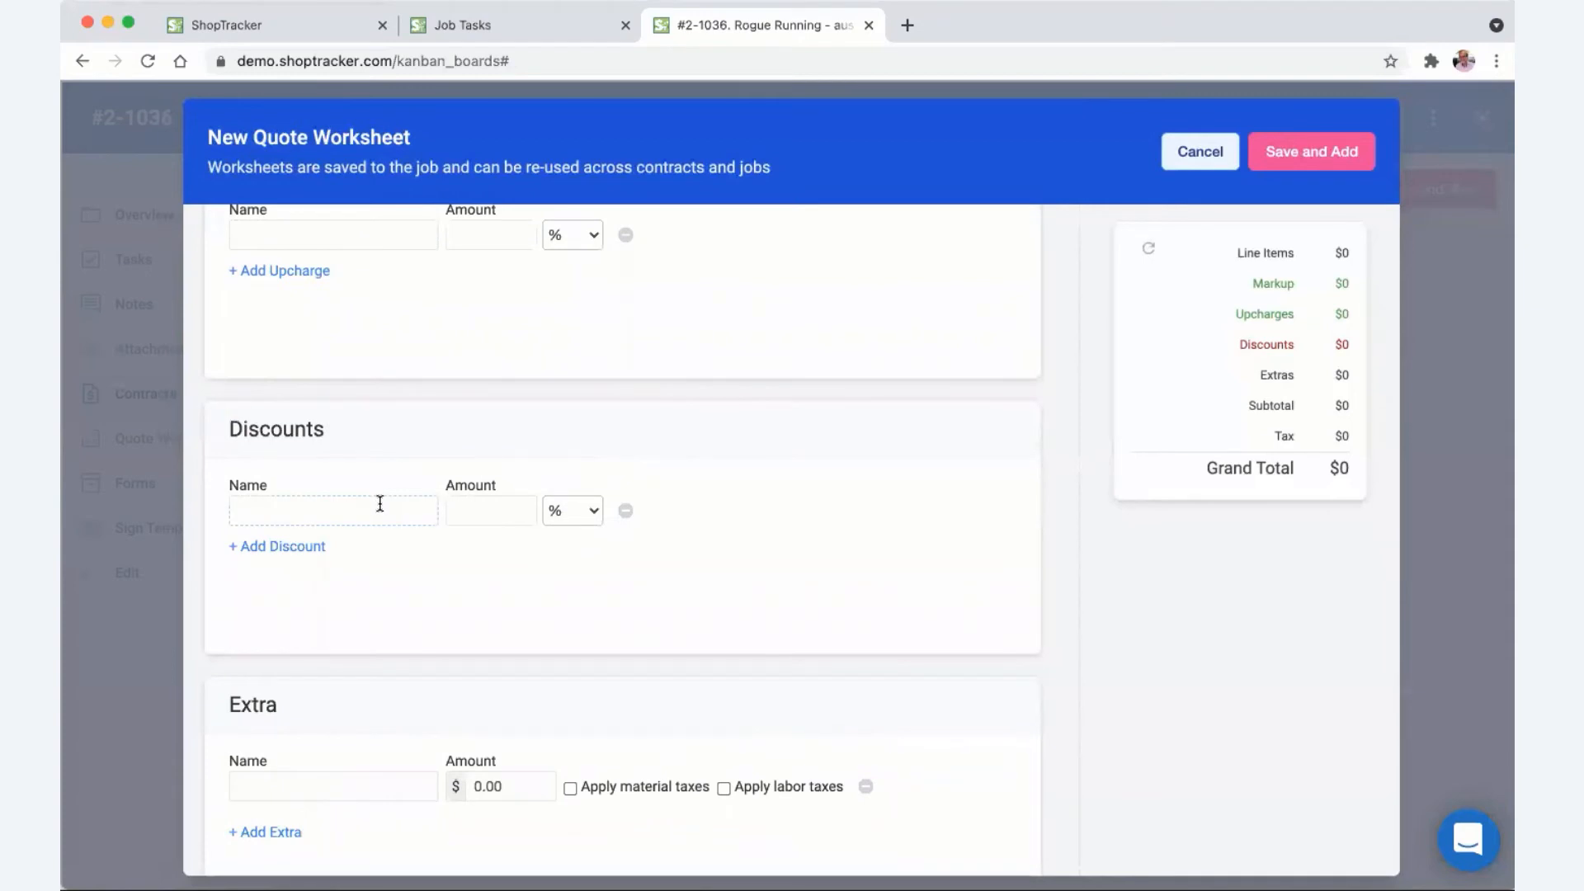
pyautogui.scroll(5, 379, 504)
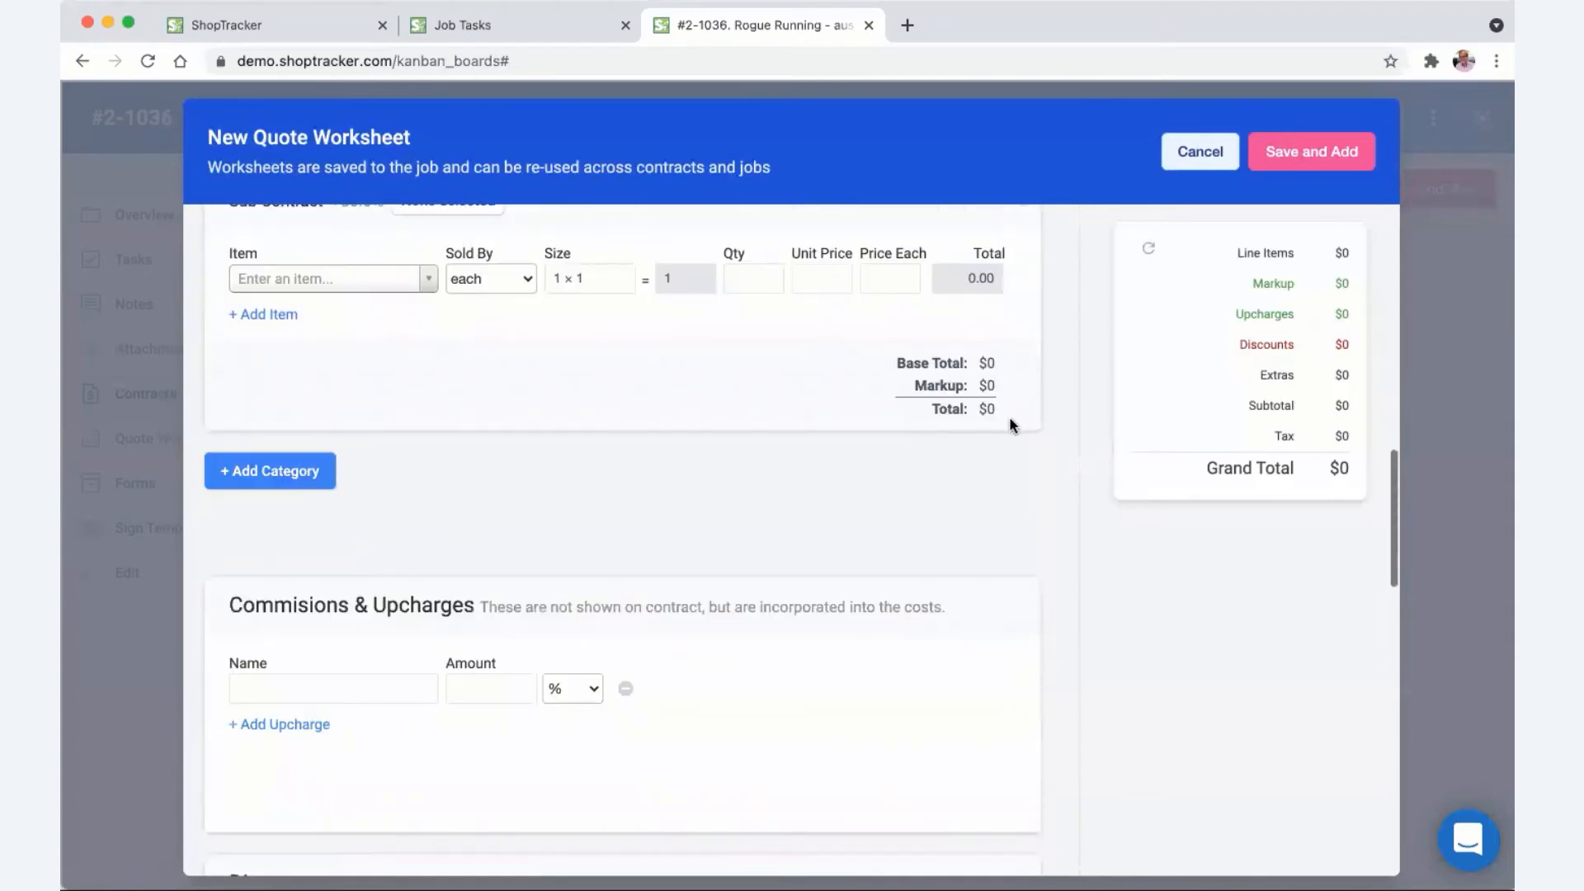
pyautogui.scroll(5, 960, 424)
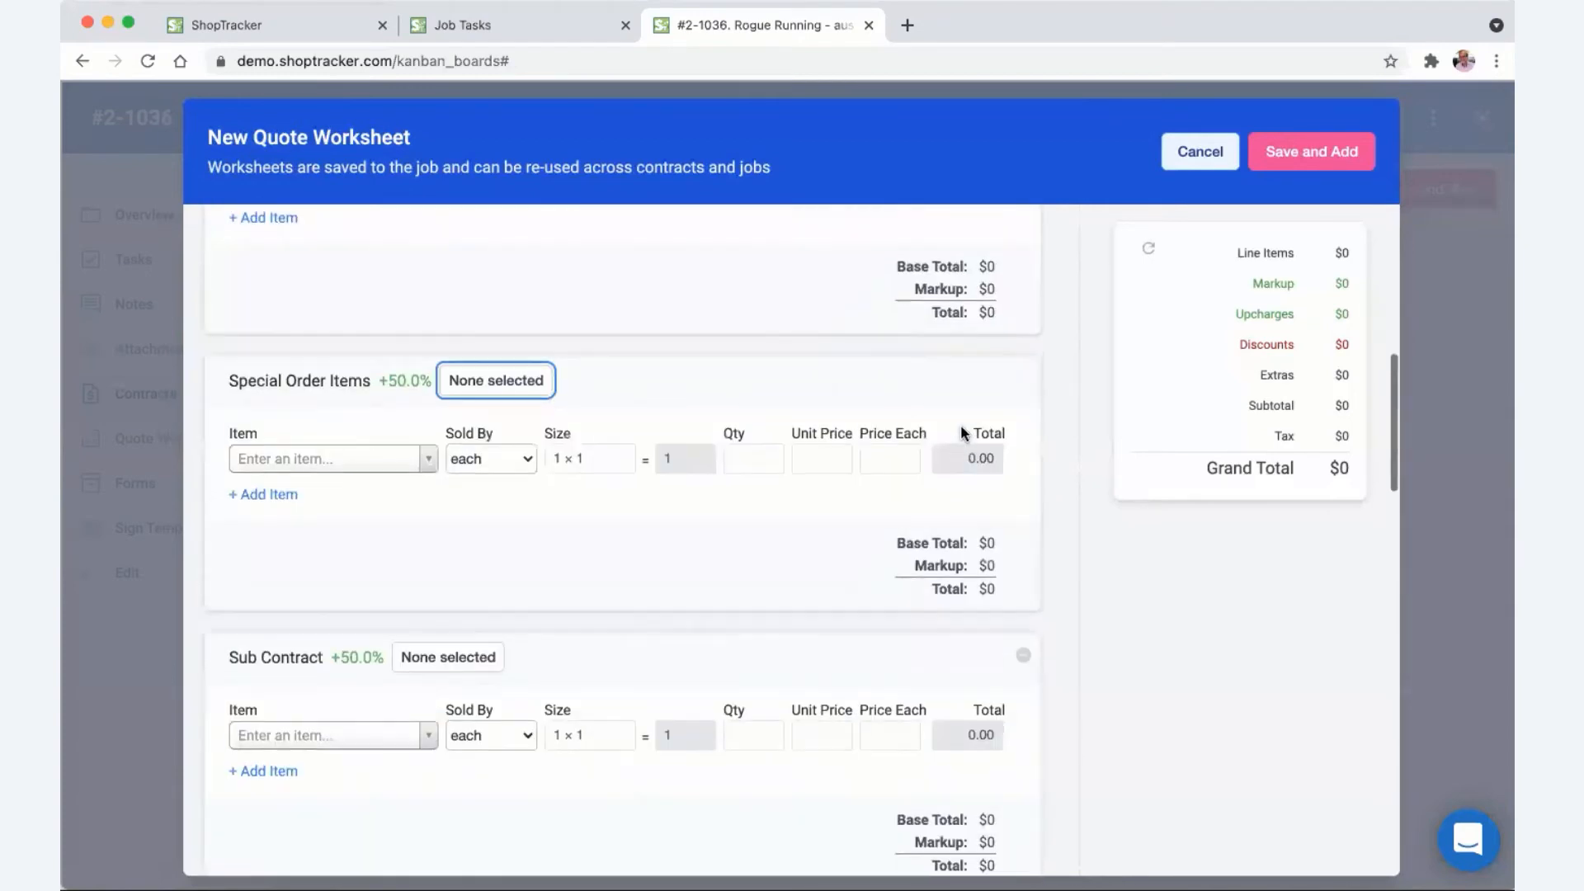
pyautogui.scroll(-10, 925, 438)
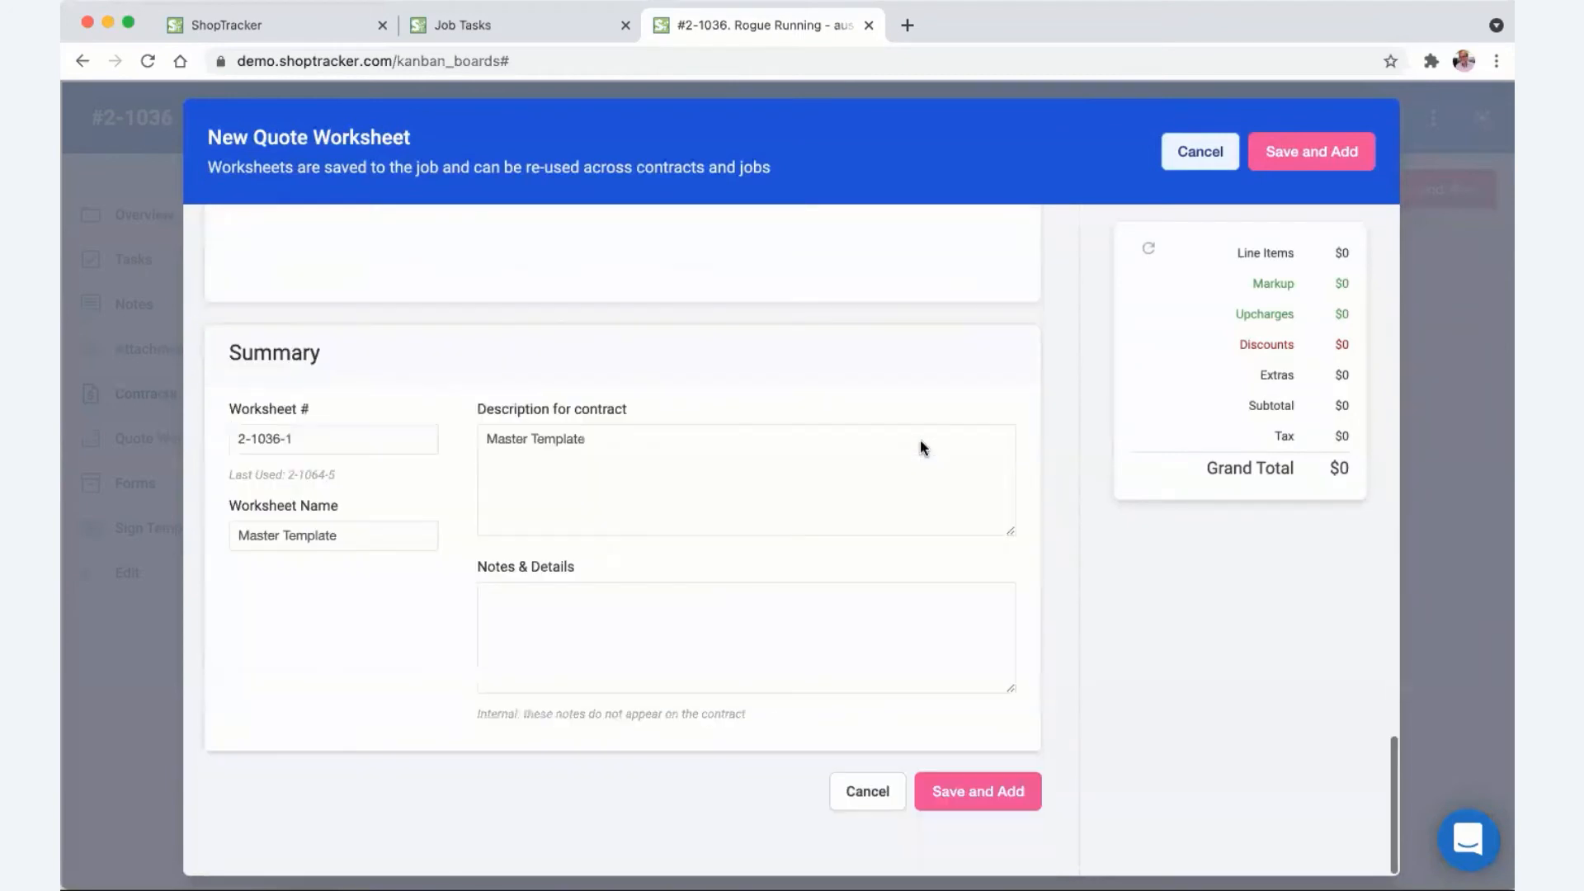
# - Review the Master Template description and worksheet name, then cancel the worksheet without adding items
pyautogui.moveTo(668, 438); pyautogui.dragTo(477, 435)
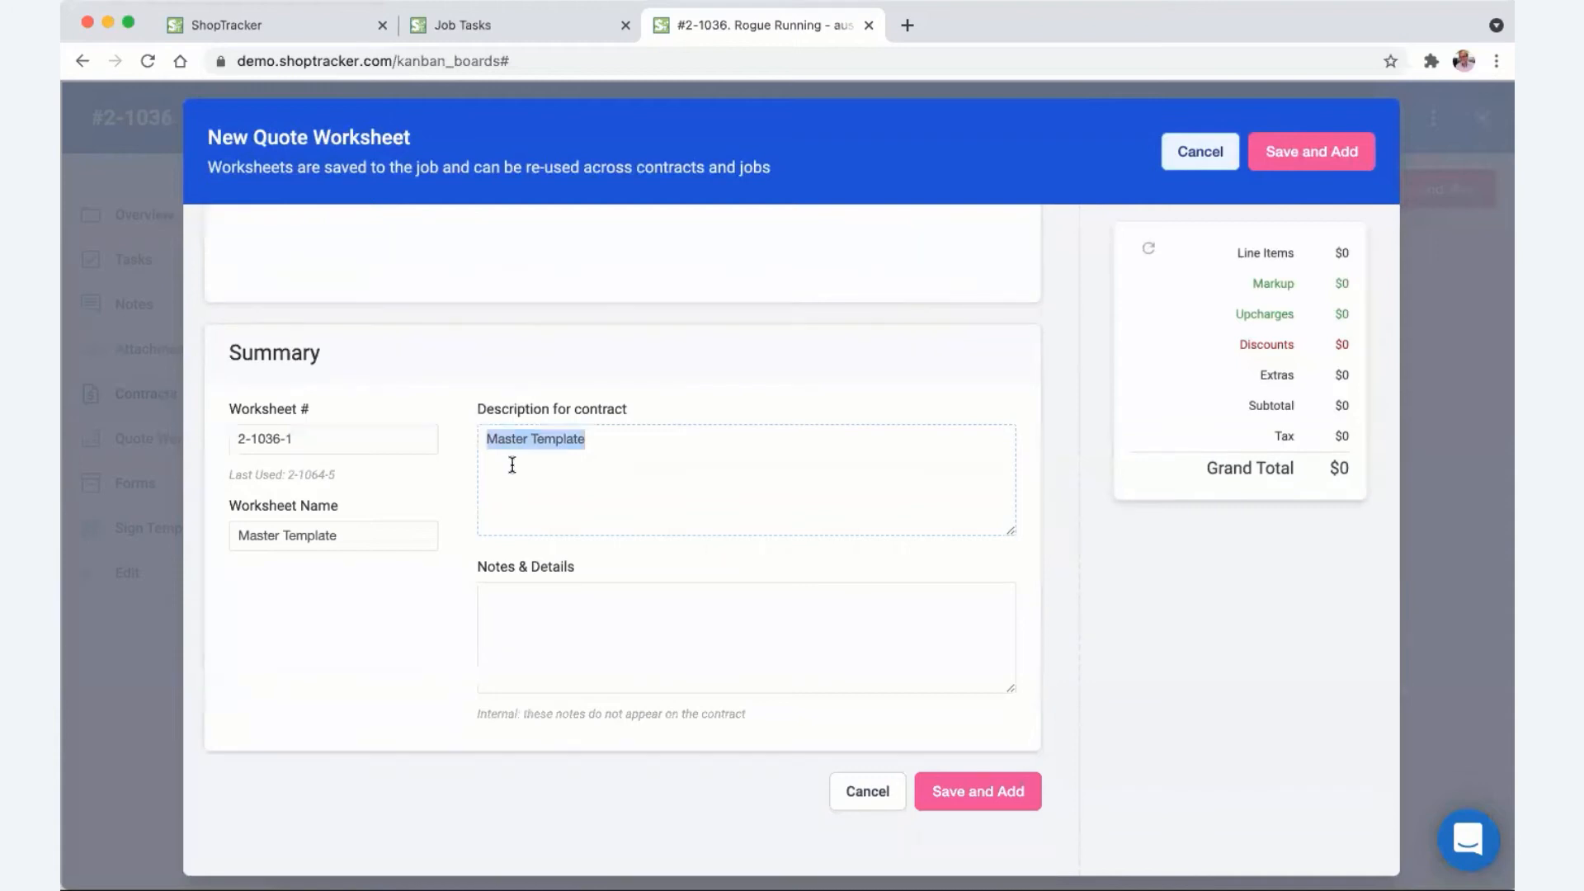
pyautogui.click(544, 608)
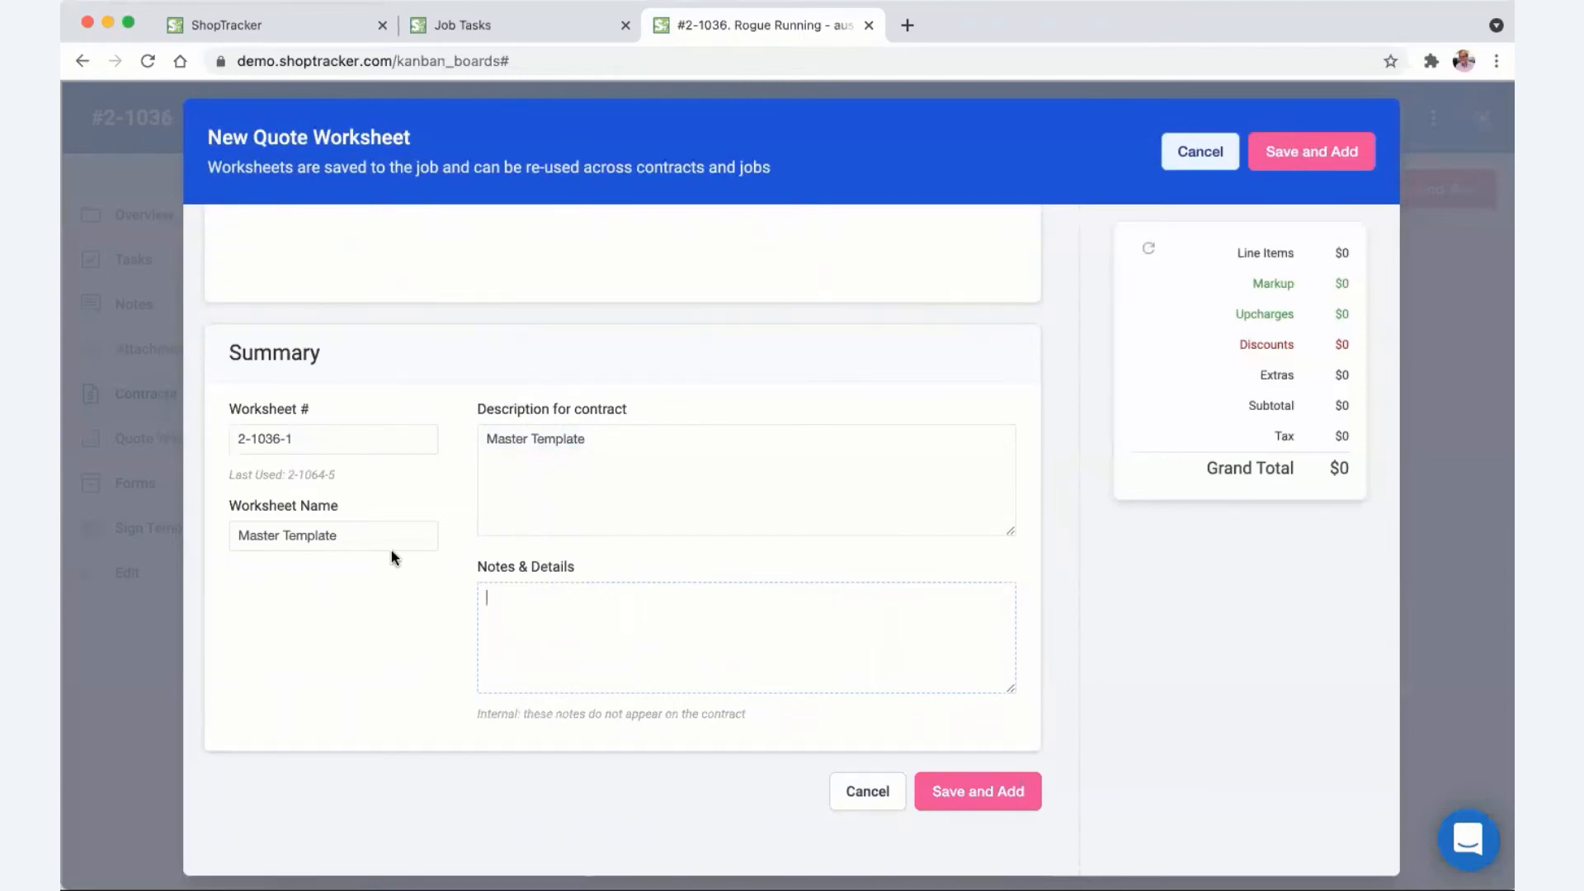
pyautogui.moveTo(403, 543); pyautogui.dragTo(235, 531)
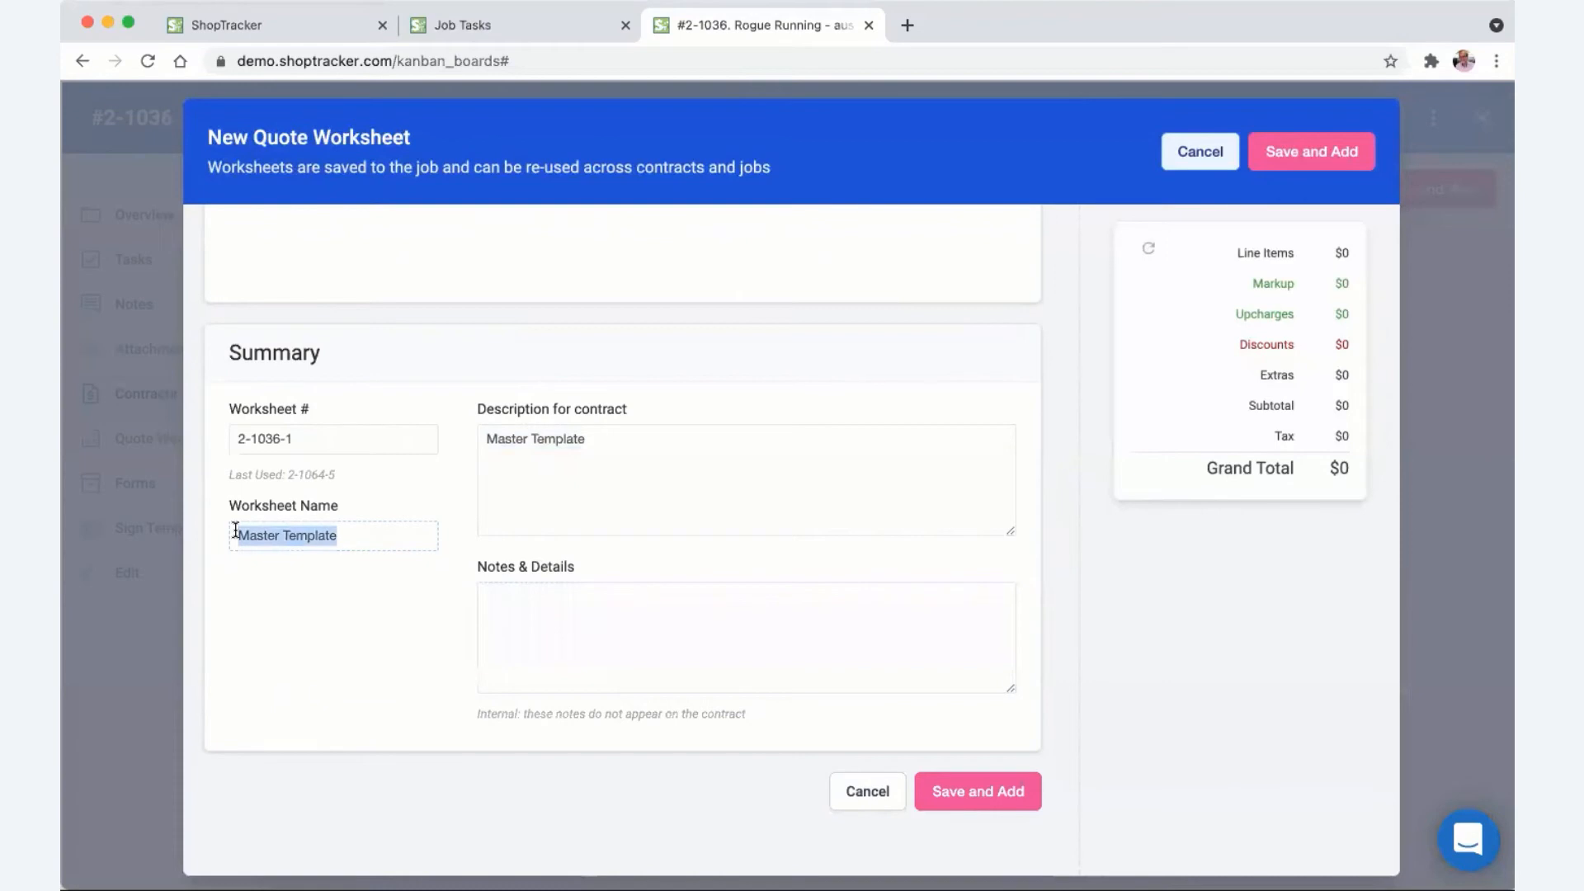
pyautogui.click(881, 795)
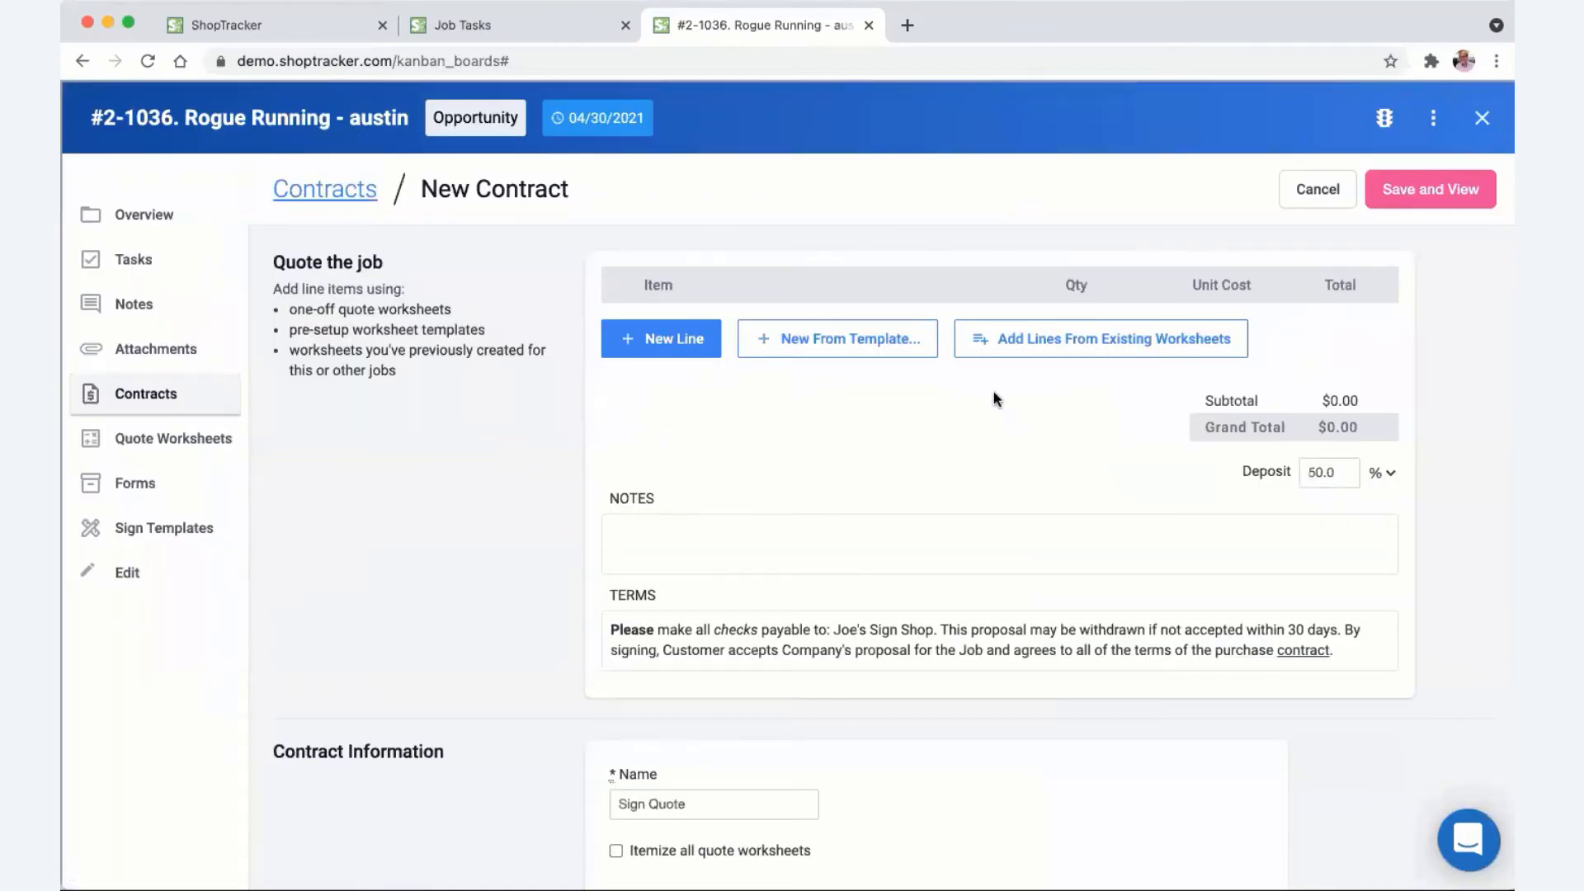
# - Create a new quote worksheet from the Banners > 4x8 Banner template
pyautogui.click(838, 346)
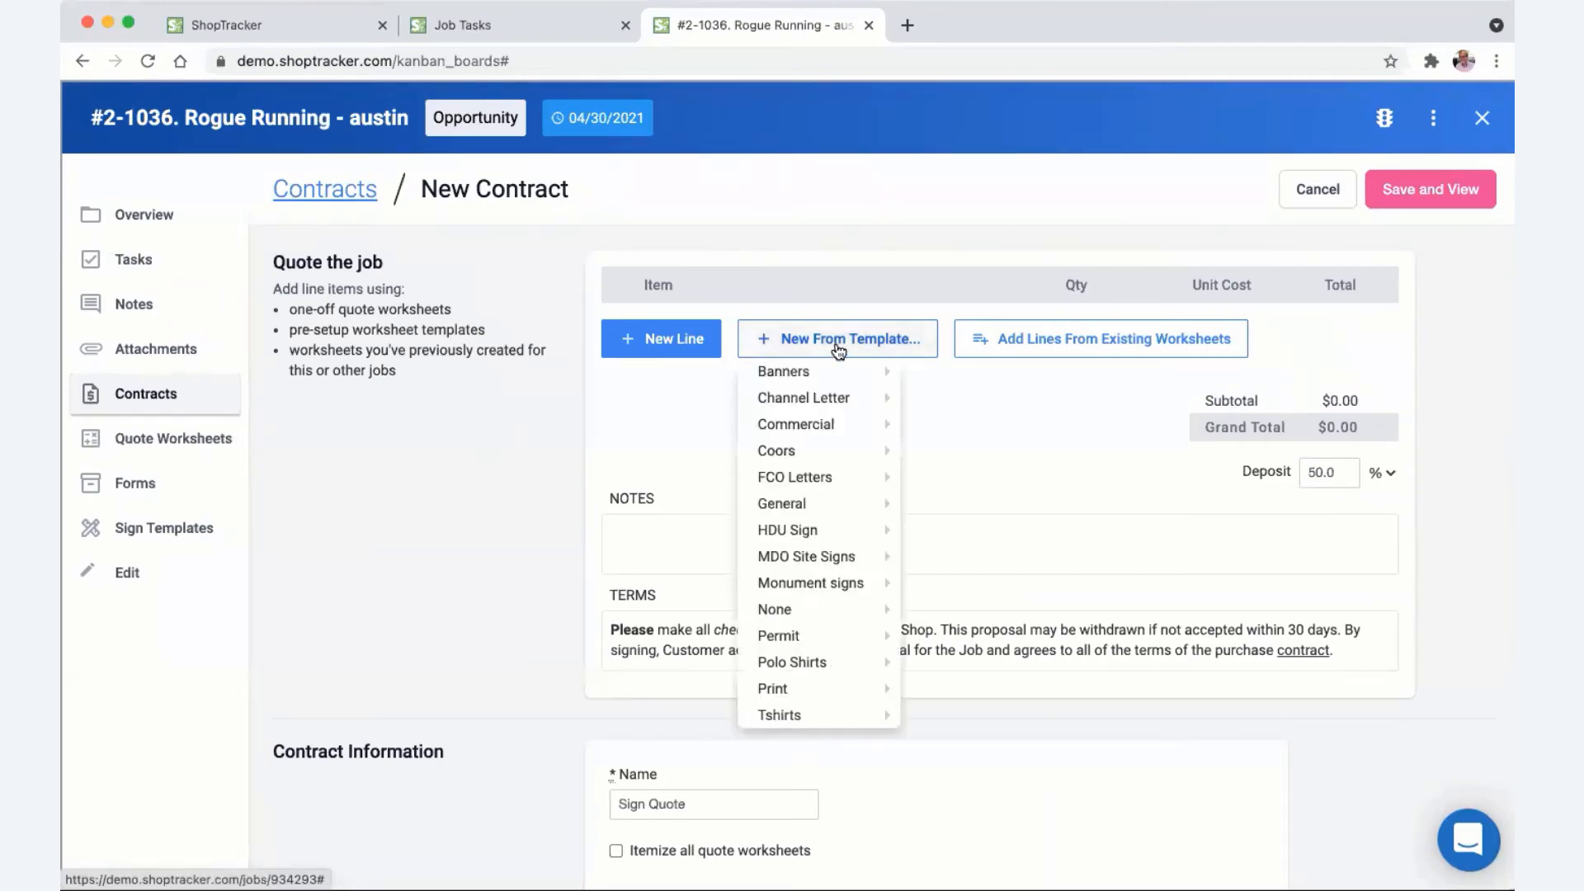
pyautogui.moveTo(812, 381)
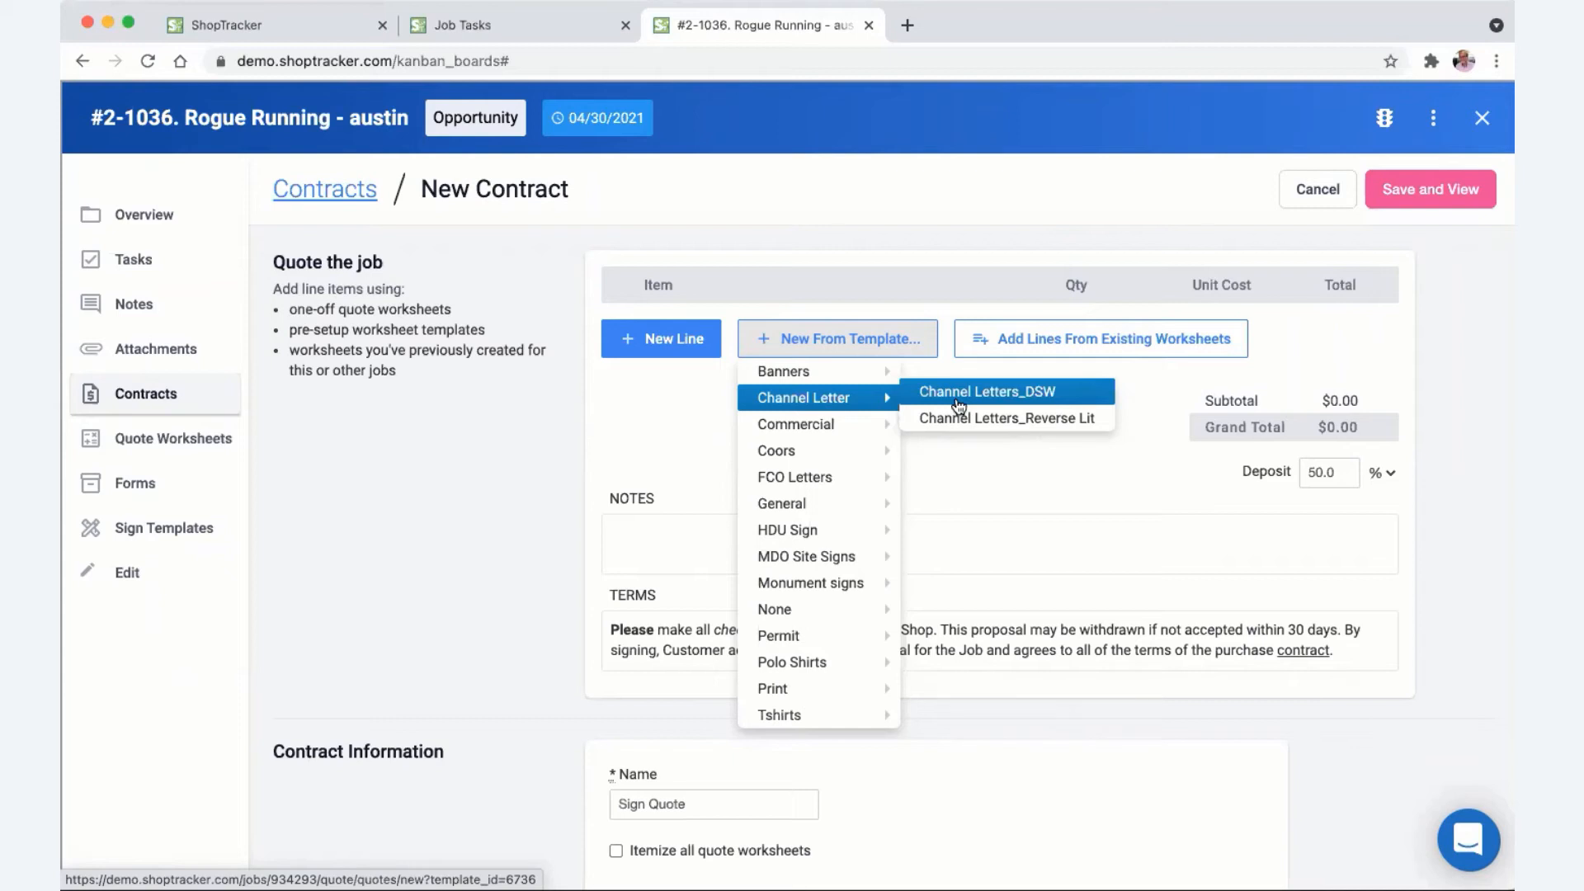
pyautogui.moveTo(804, 454)
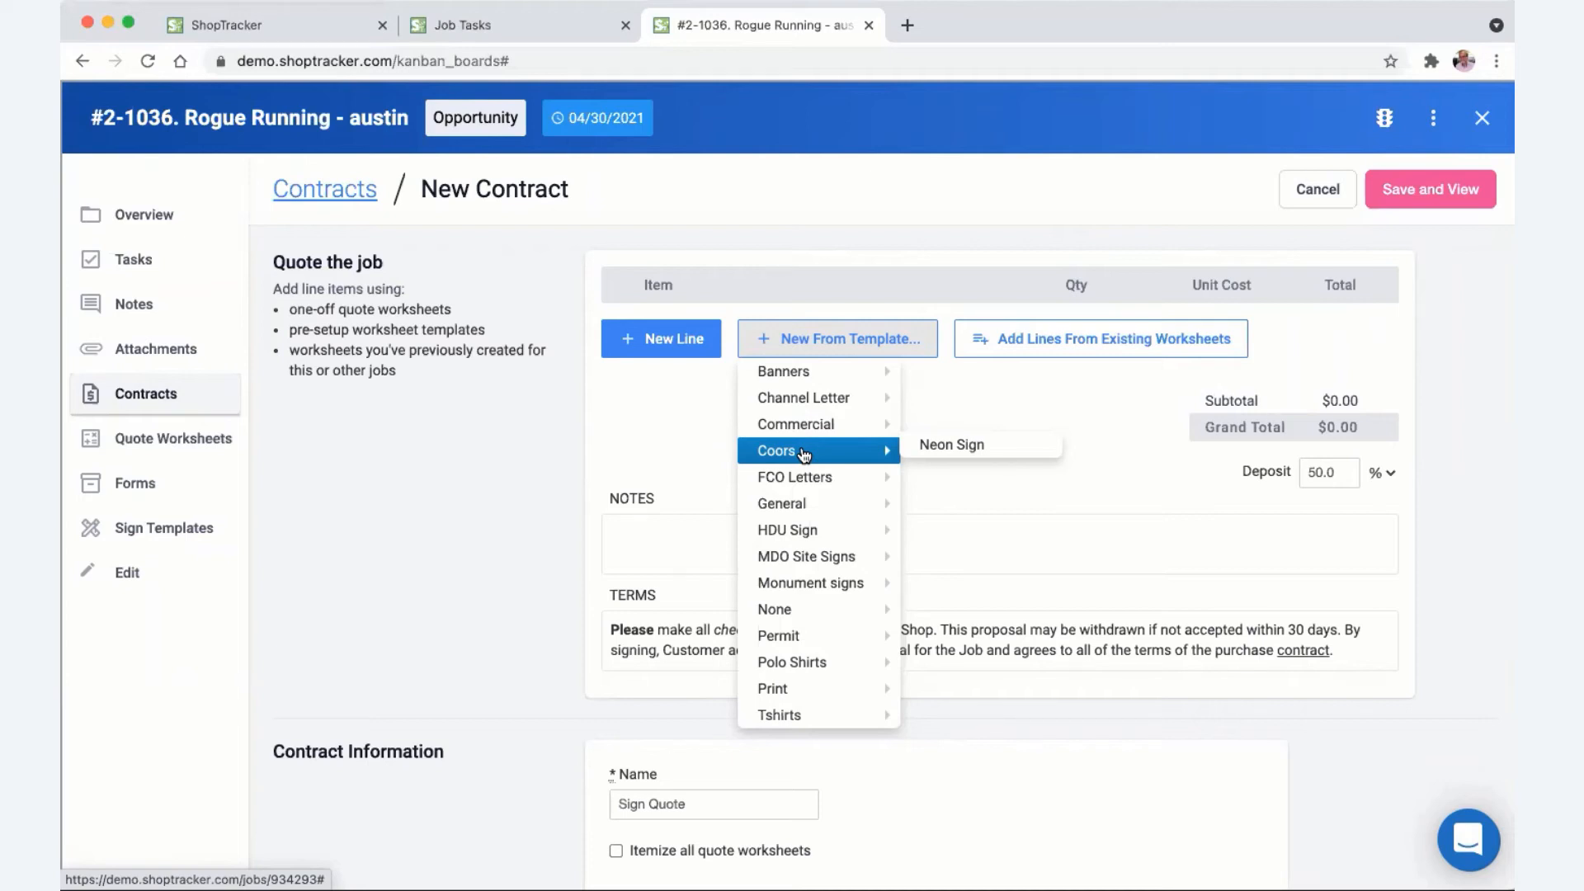
pyautogui.moveTo(890, 372)
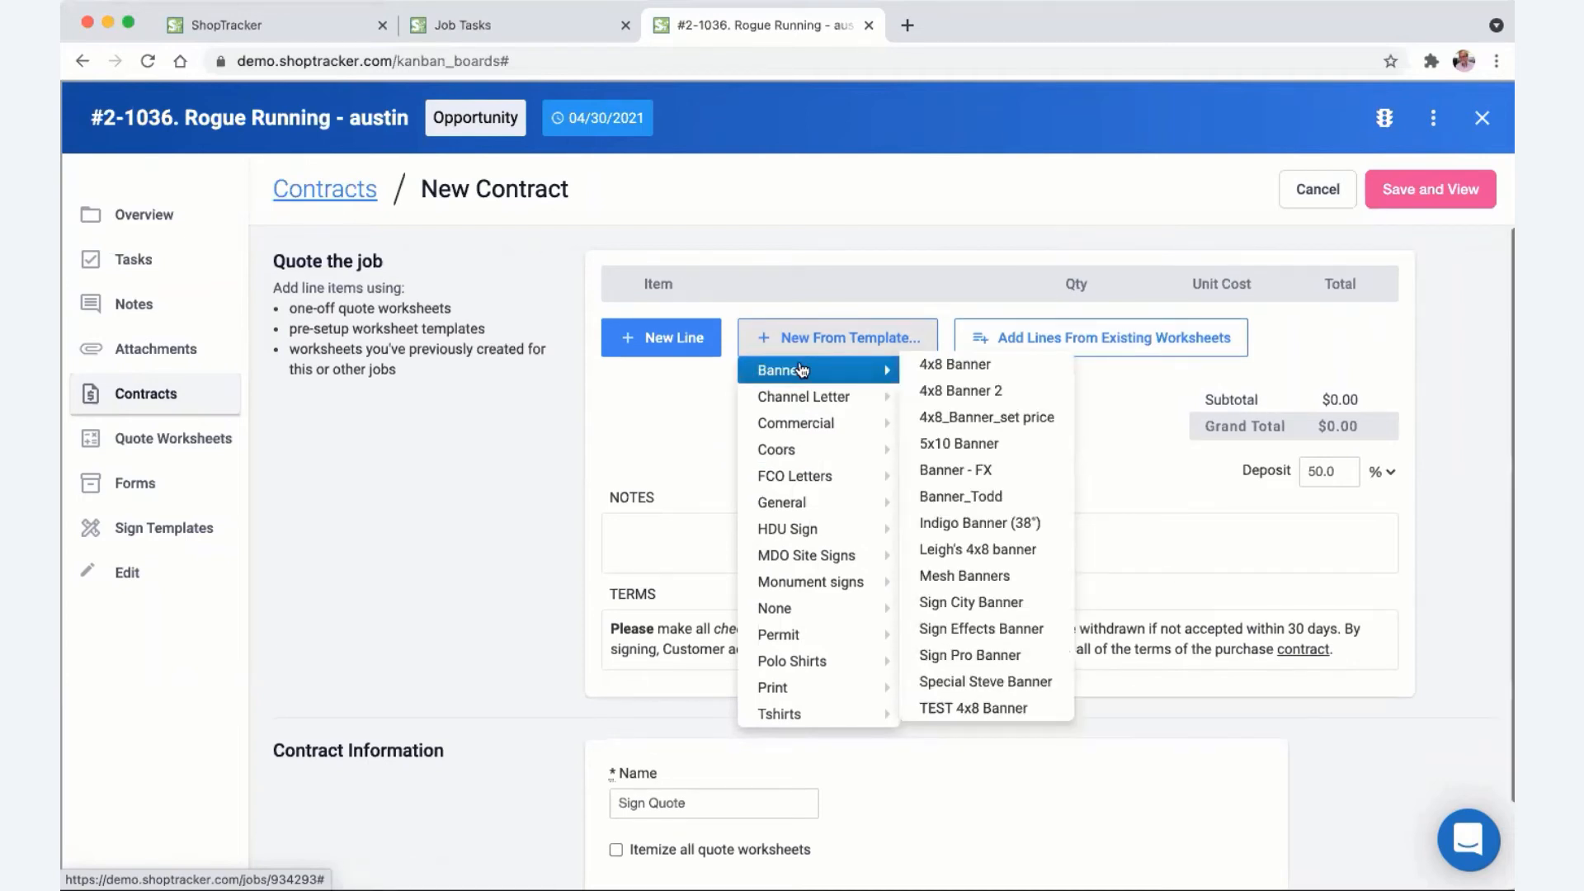
pyautogui.click(948, 359)
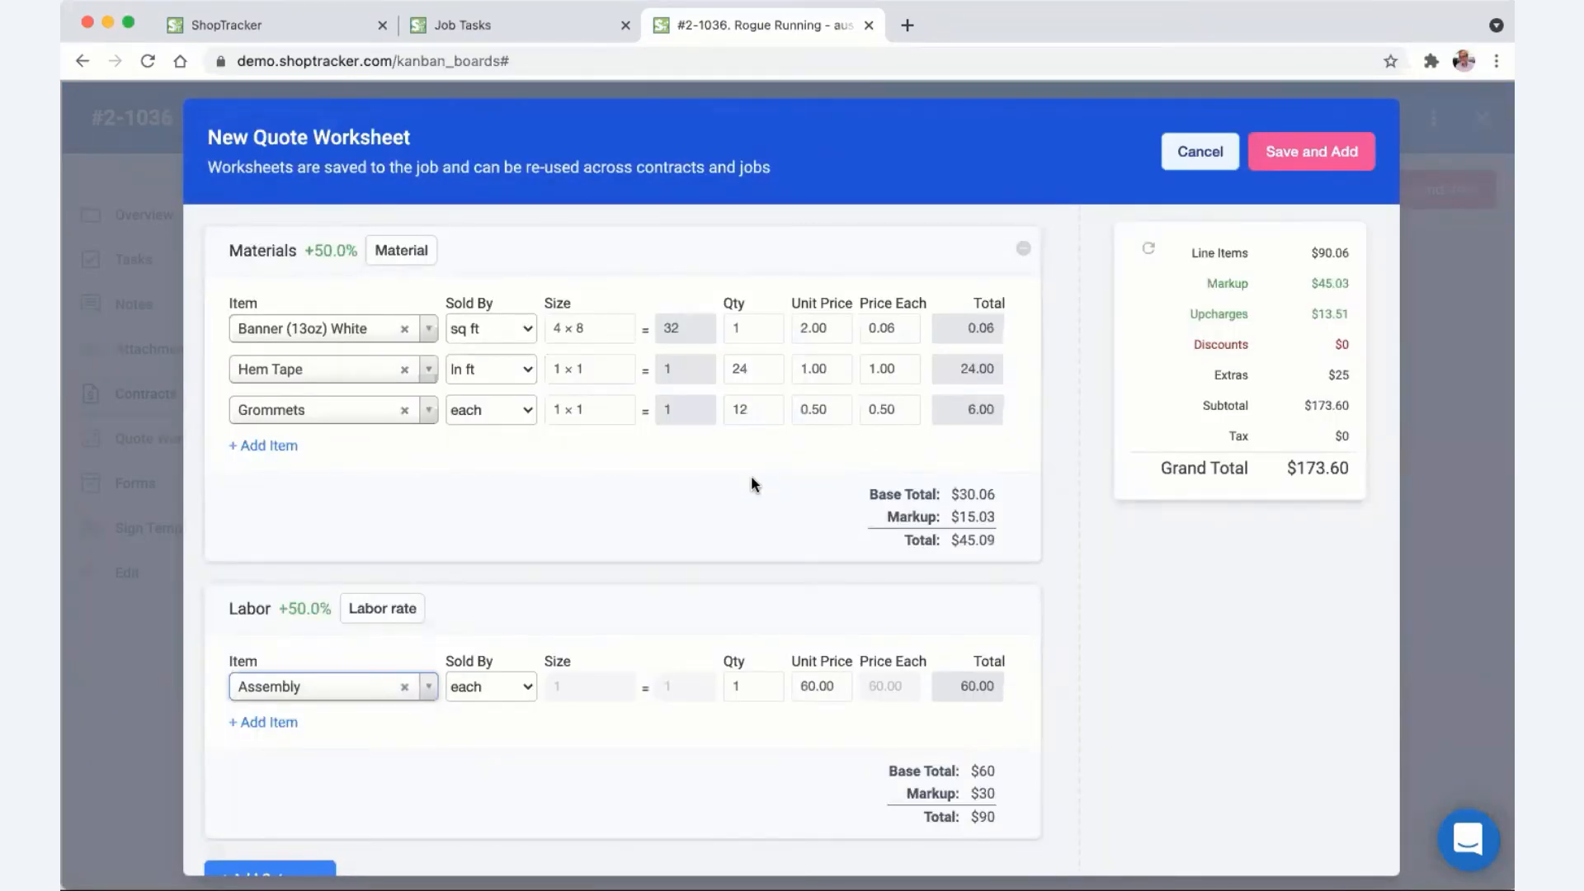
# - Add a Design - Production labor line at 2 hr × $50, then add a new empty category
pyautogui.scroll(-2, 752, 480)
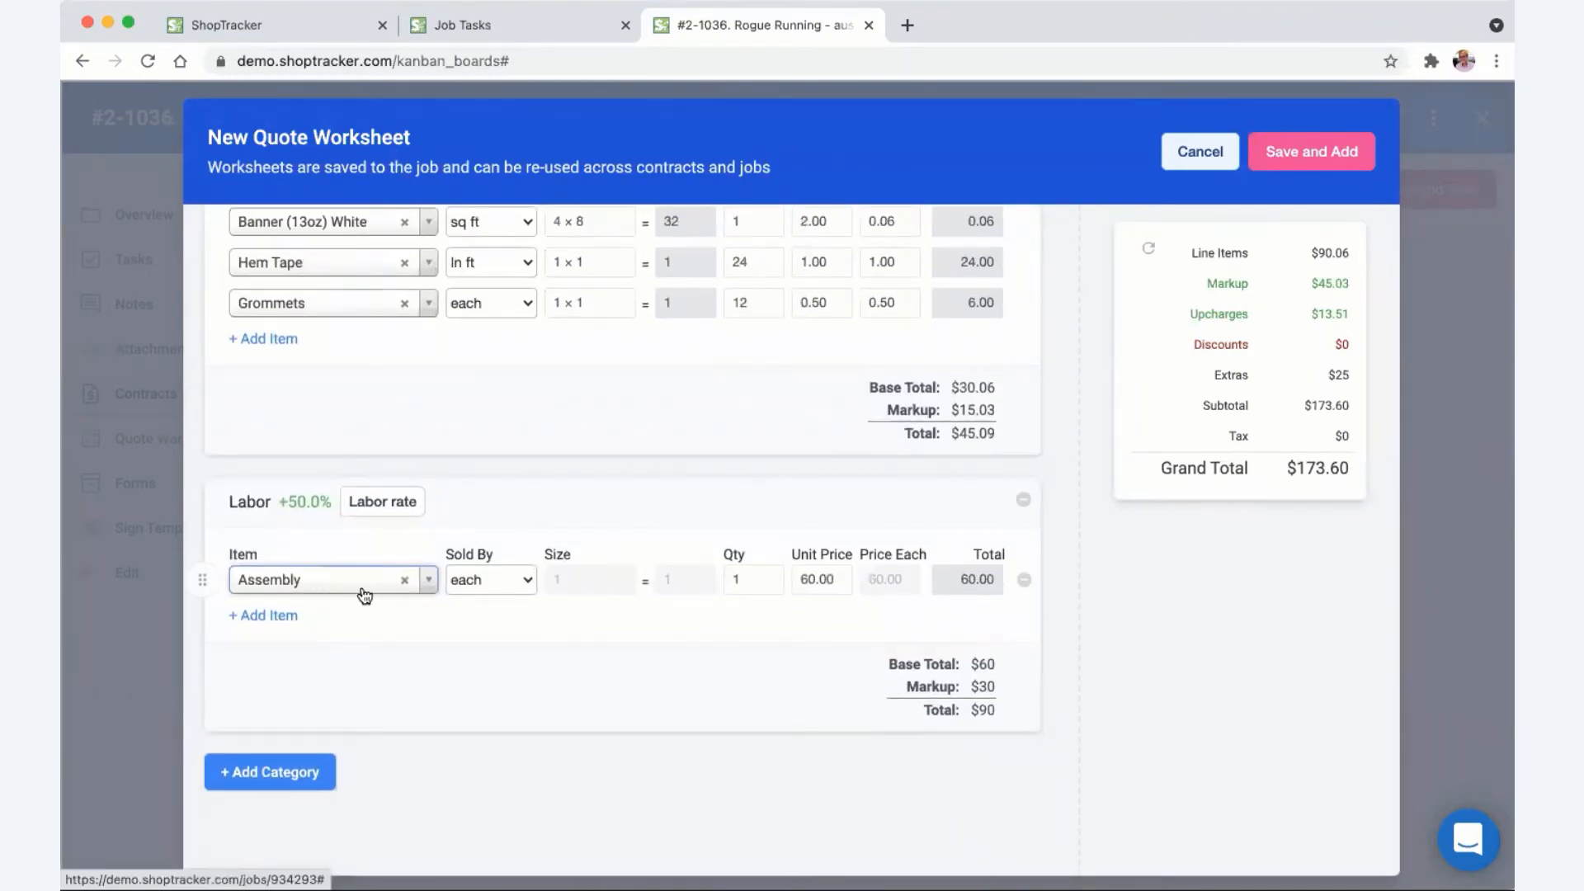
pyautogui.scroll(-2, 810, 602)
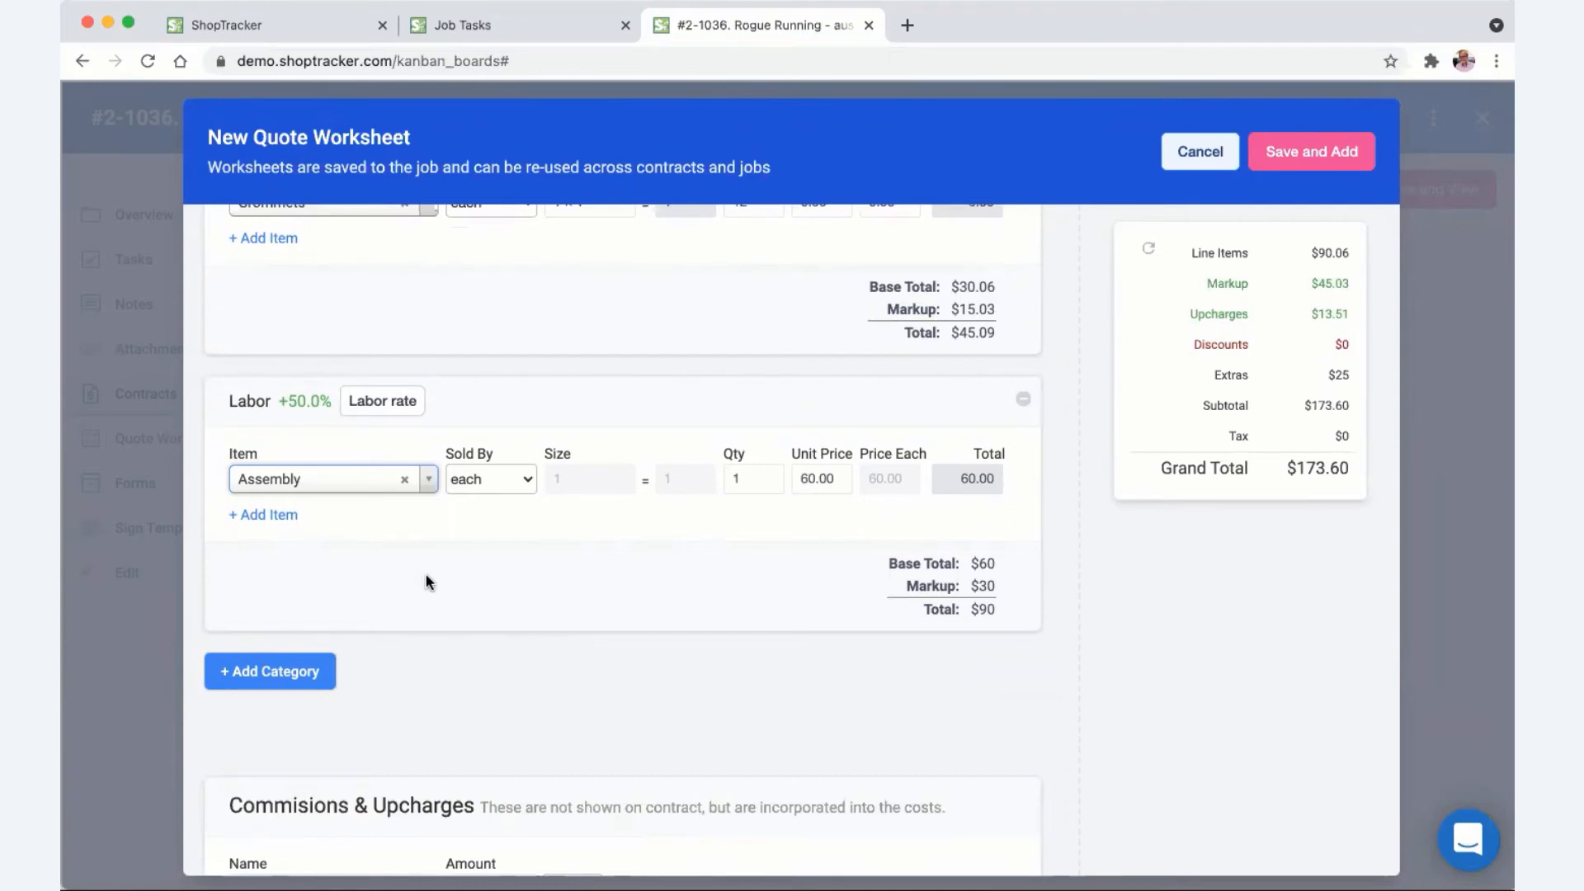
pyautogui.click(259, 516)
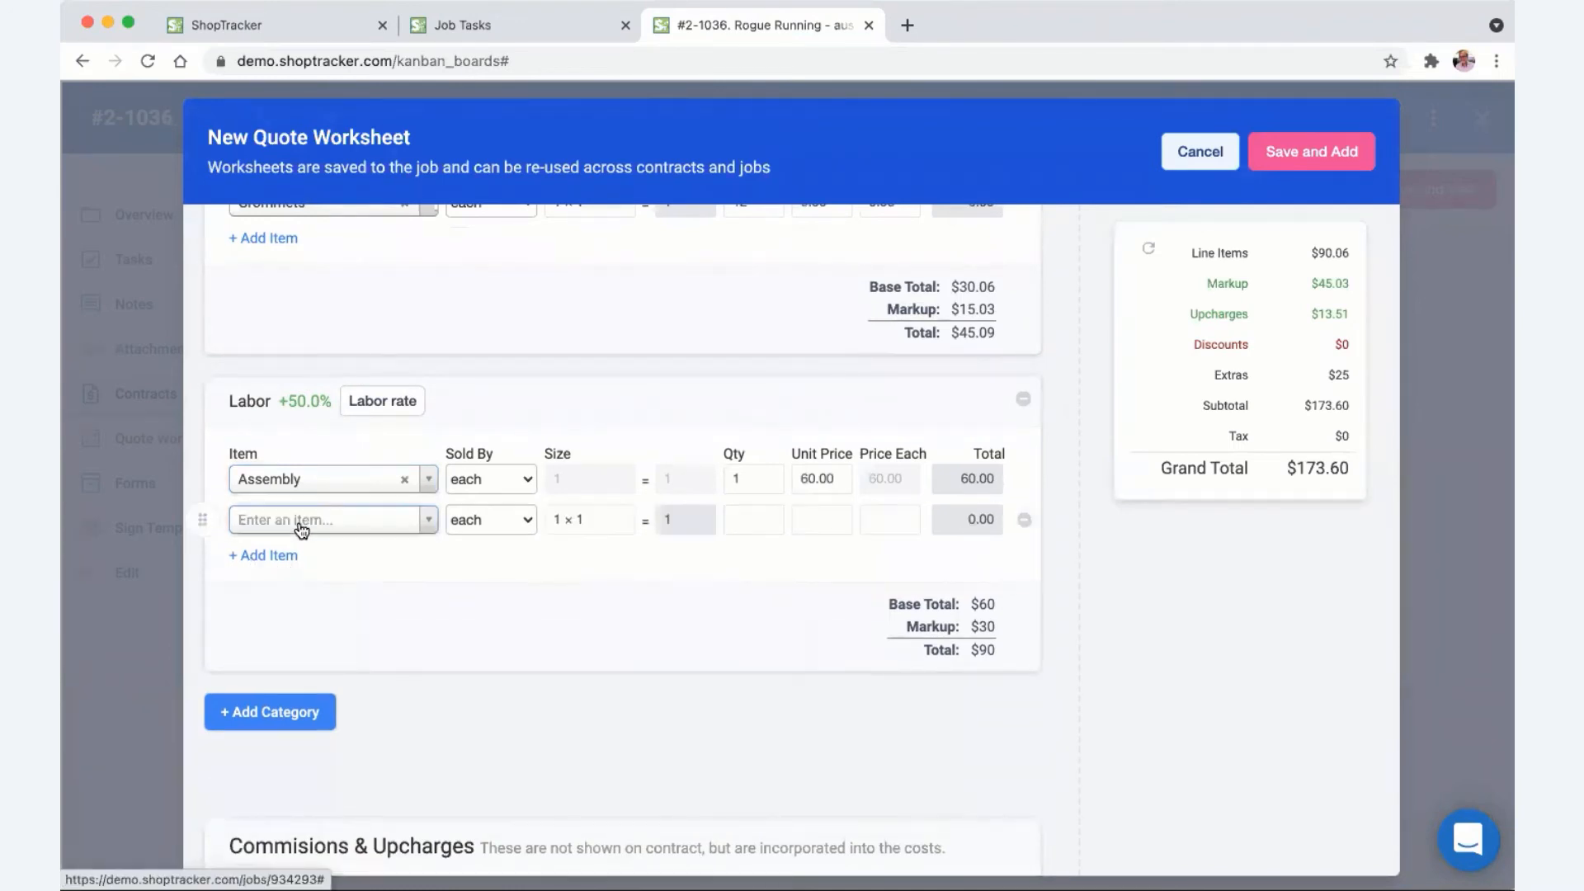
pyautogui.click(302, 528)
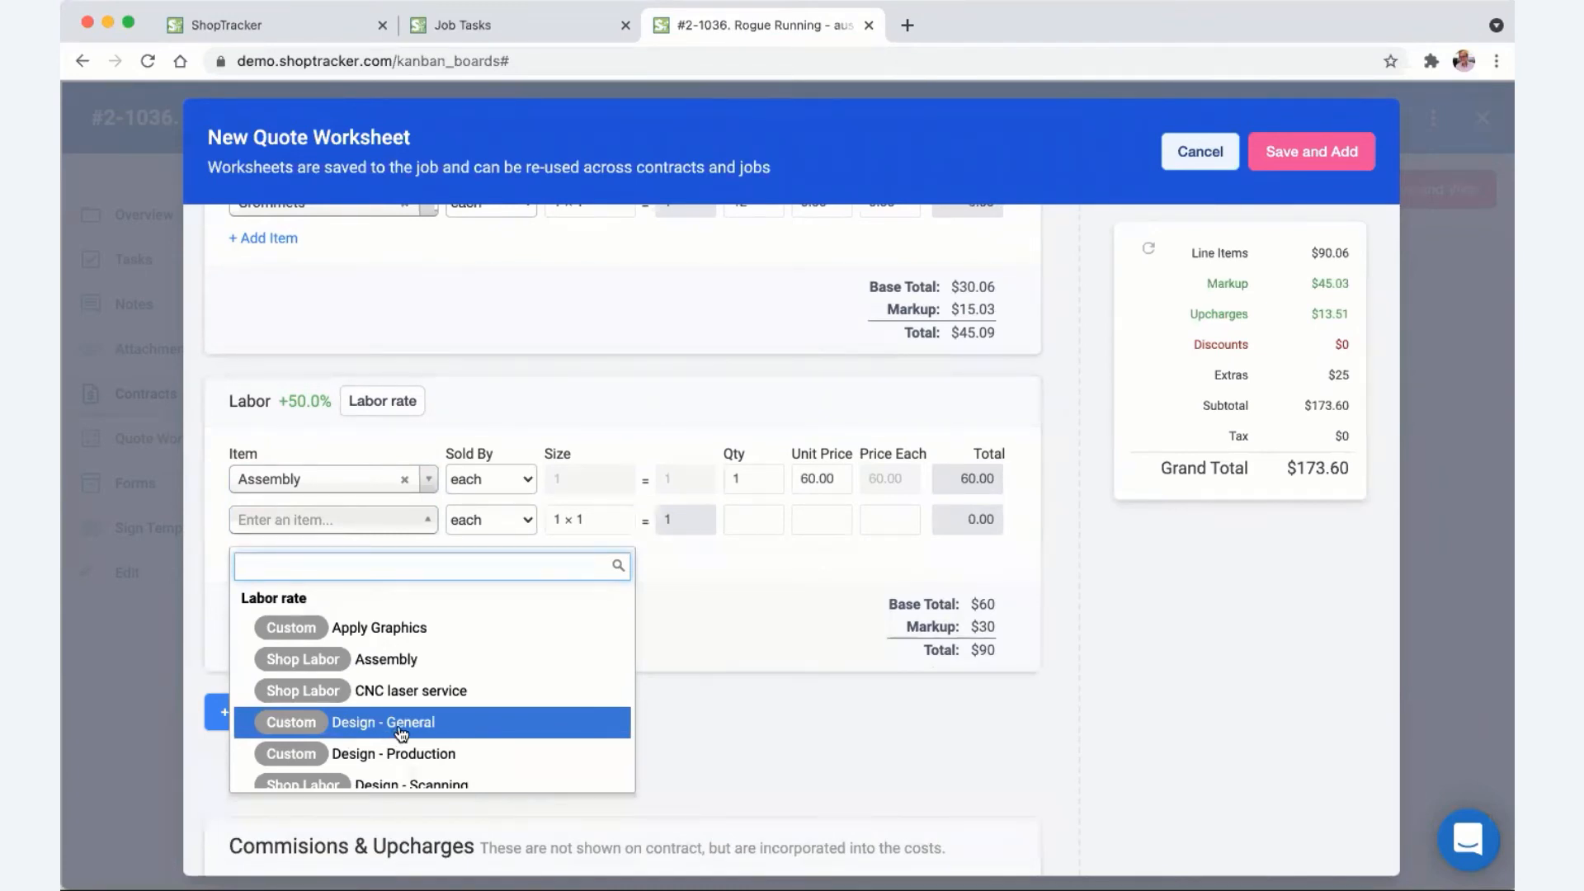
pyautogui.click(395, 753)
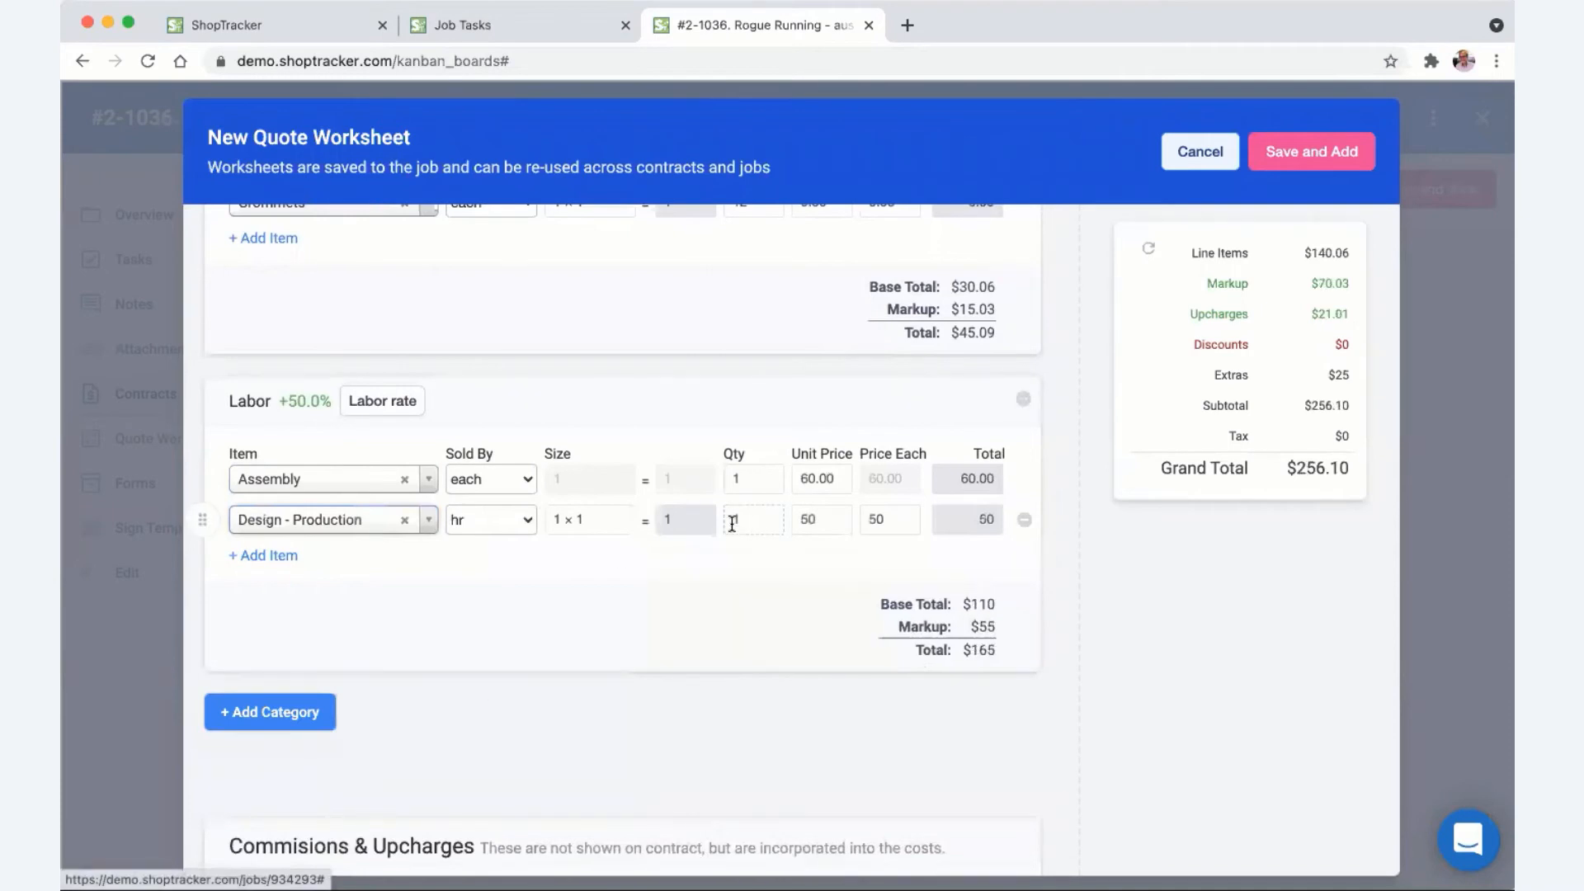
pyautogui.doubleClick(731, 522)
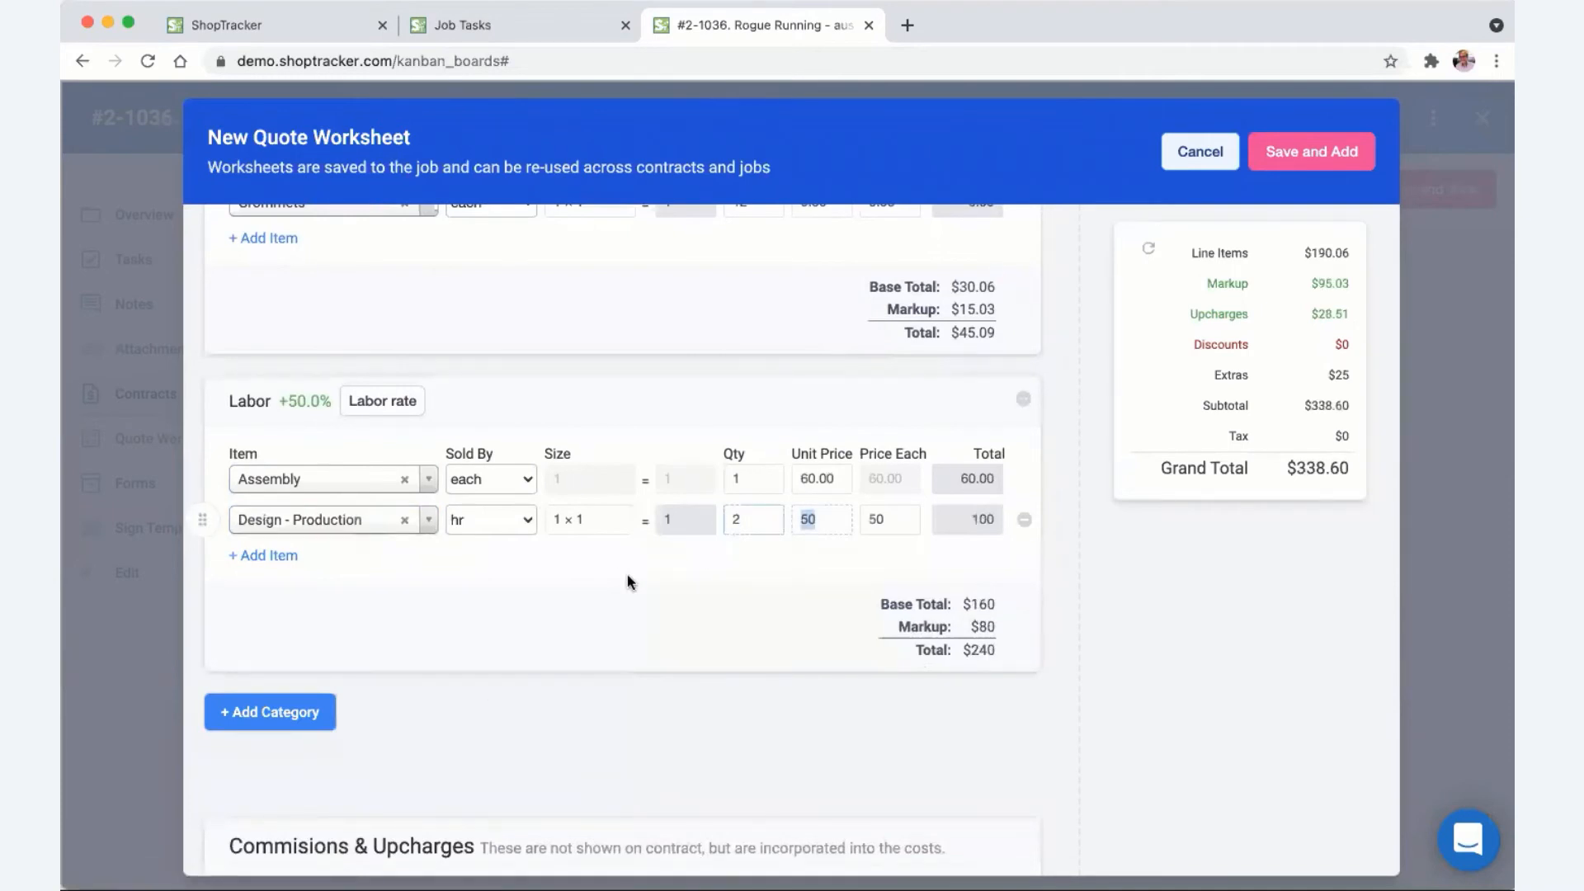
pyautogui.scroll(-4, 627, 582)
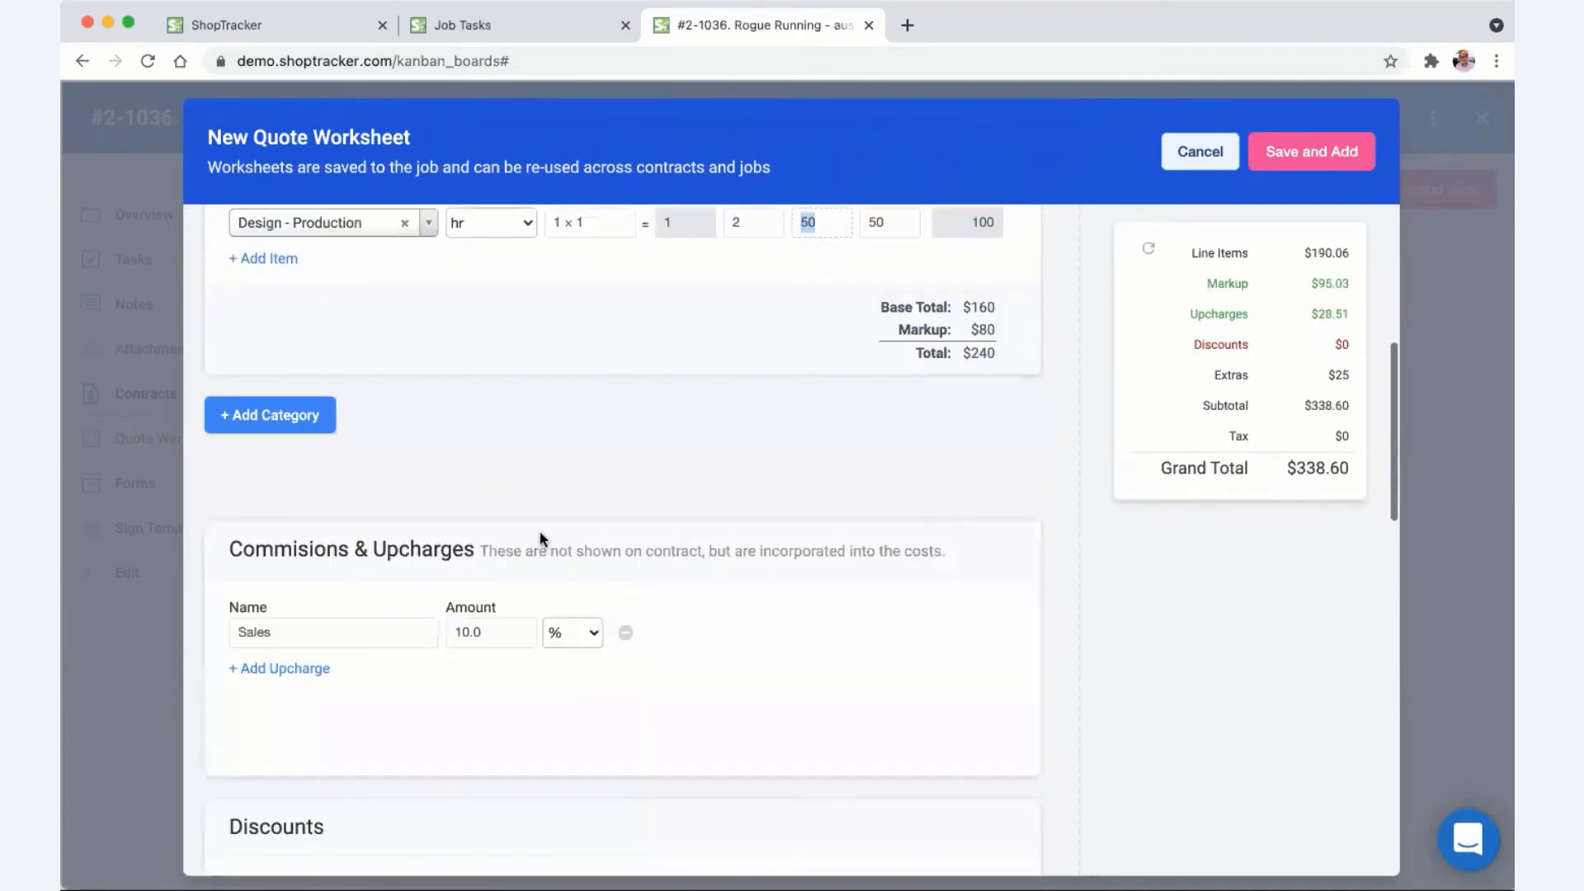
pyautogui.click(268, 414)
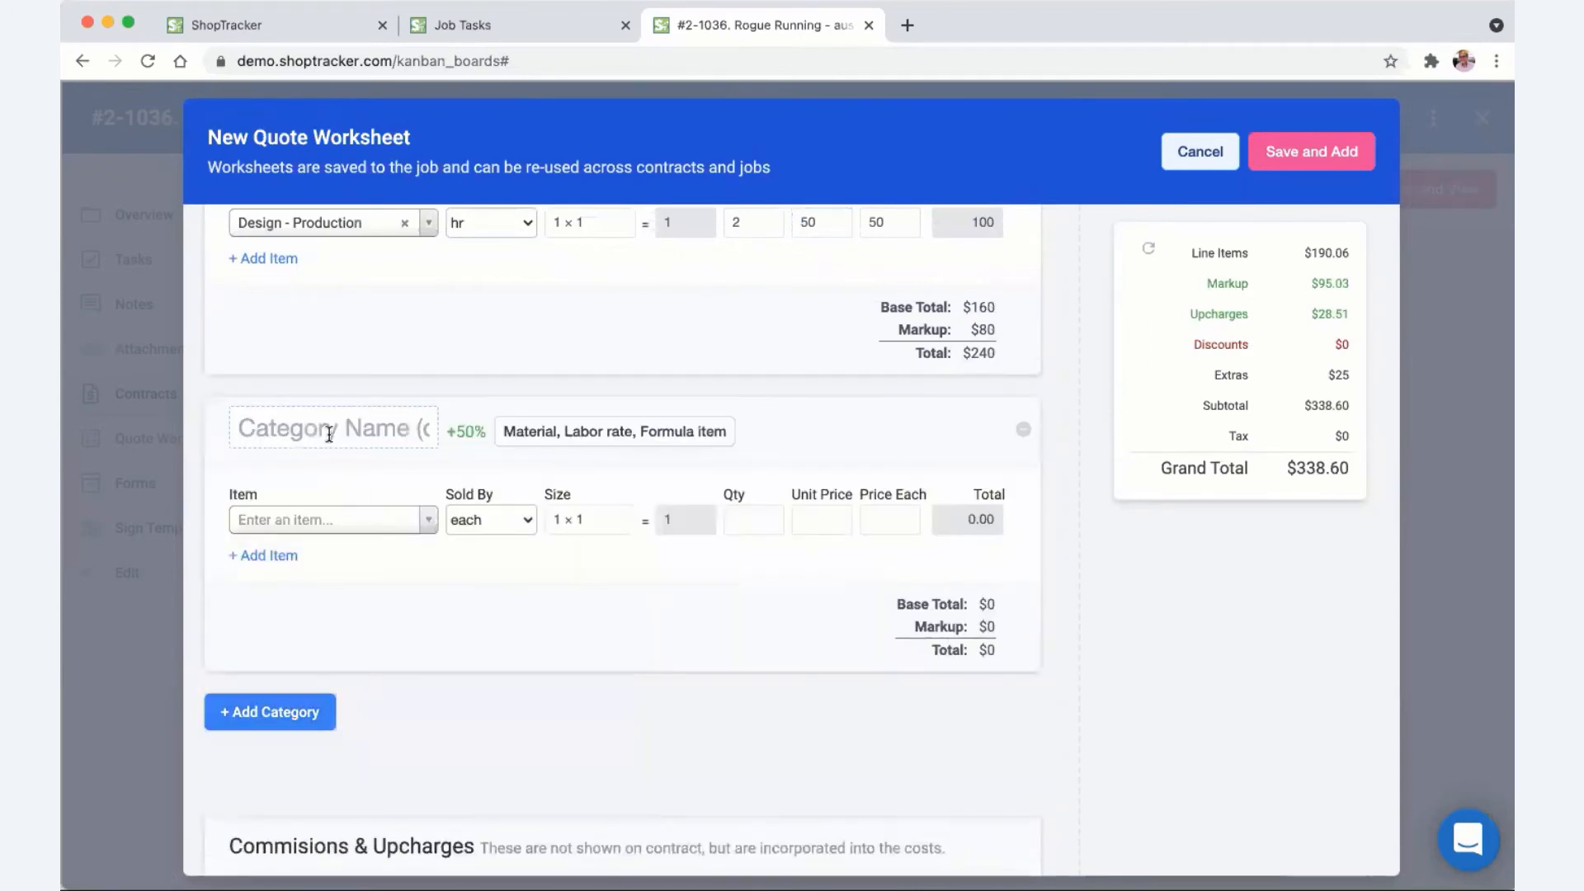
# - Name the new category 'special order', correcting the spelling, and remove an extra empty category
pyautogui.write('speica')
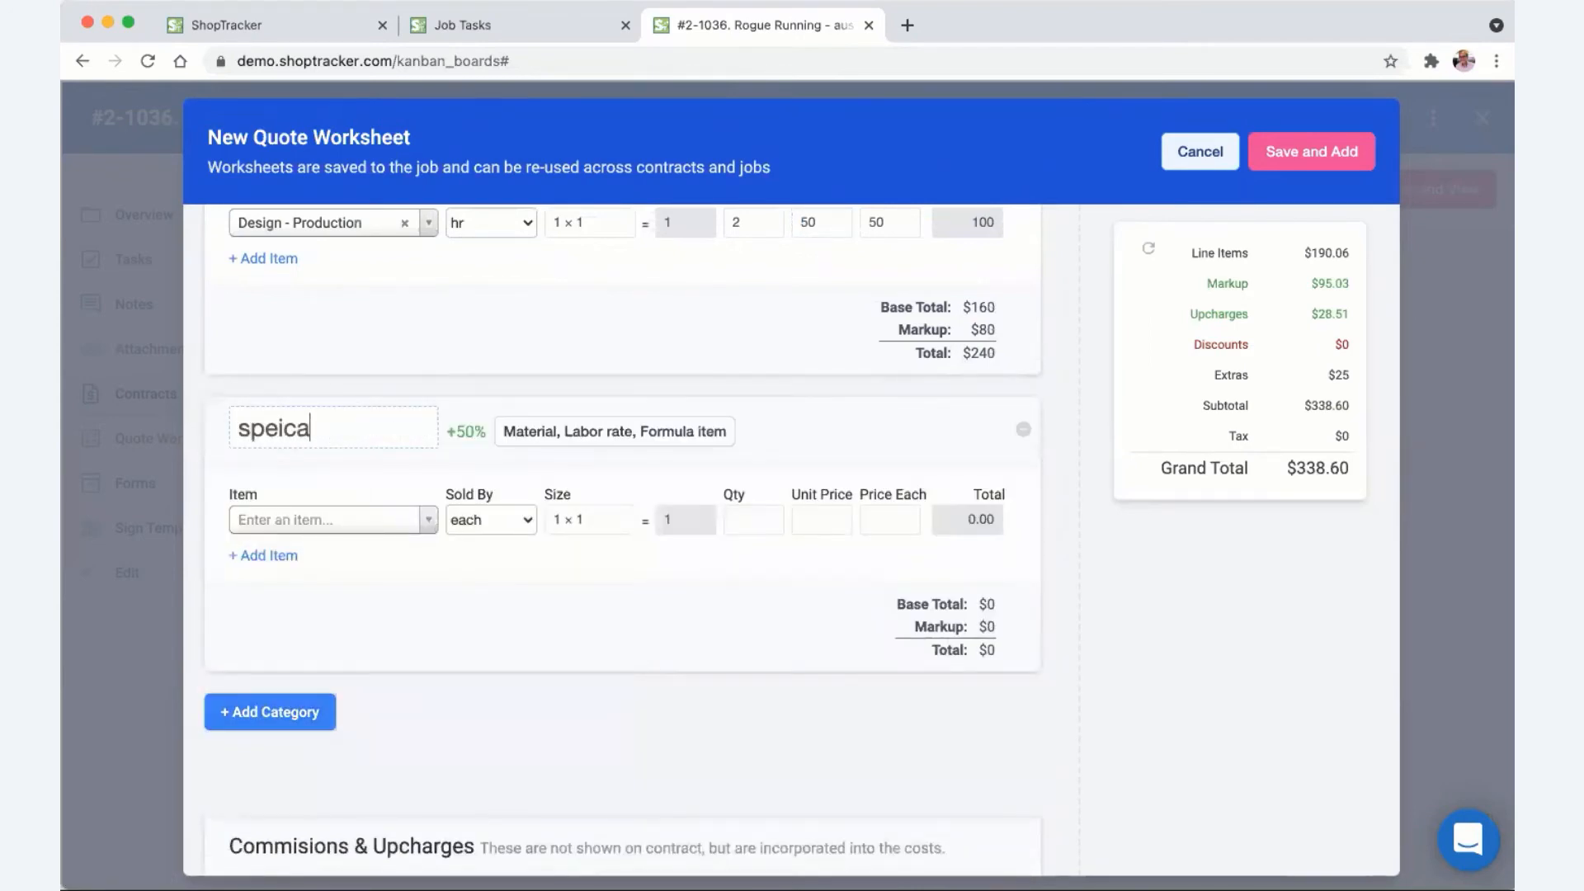
pyautogui.press('BackSpace')
pyautogui.press('BackSpace')
pyautogui.write('cial order')
pyautogui.rightClick(290, 428)
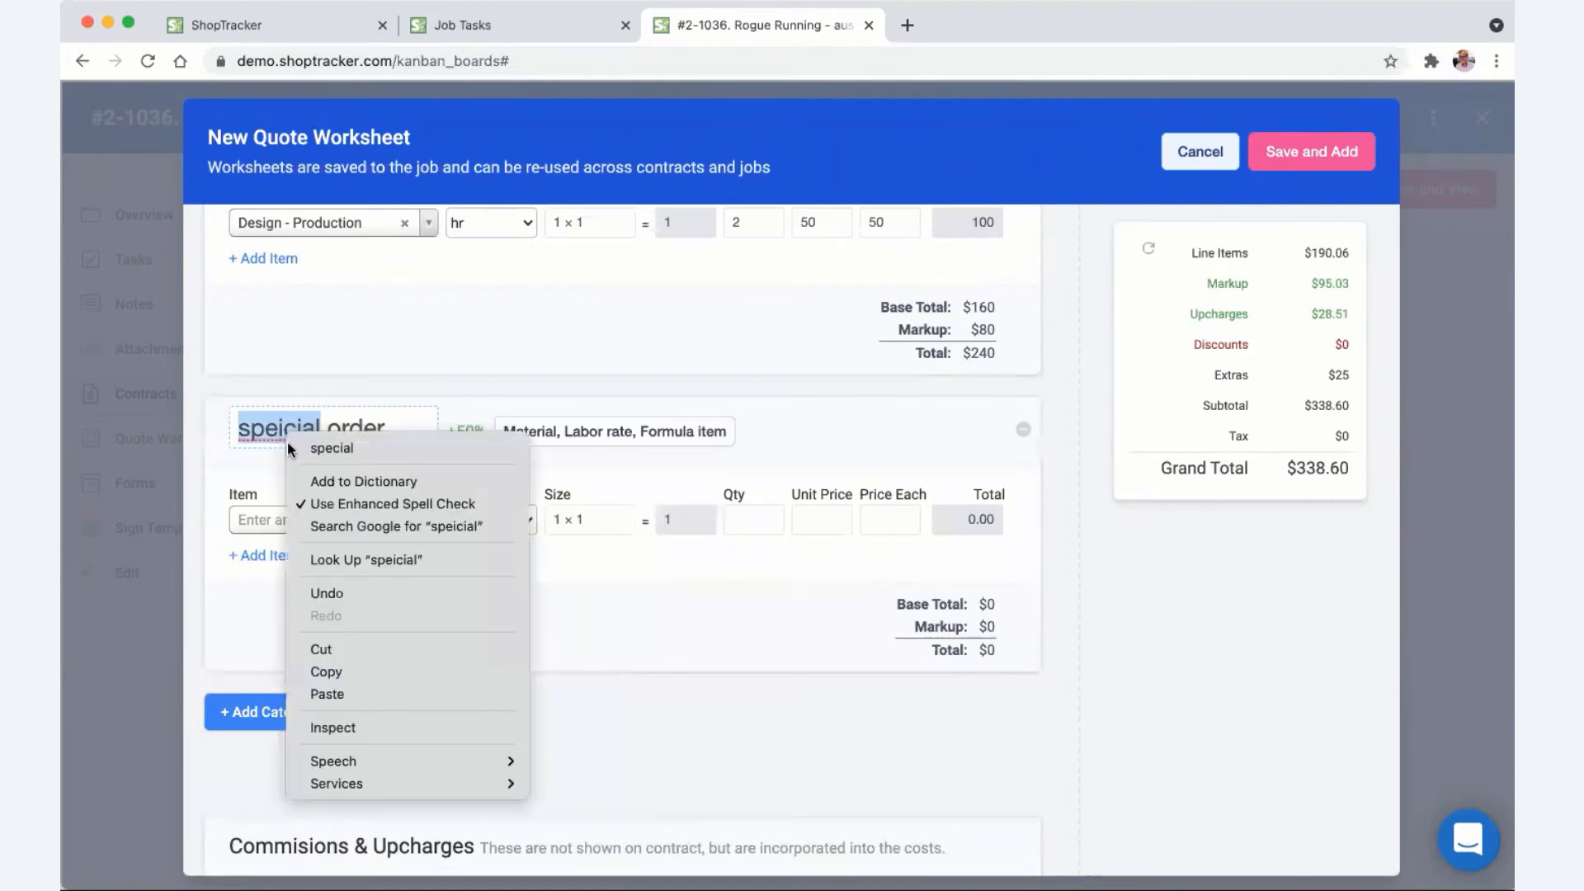
pyautogui.click(331, 447)
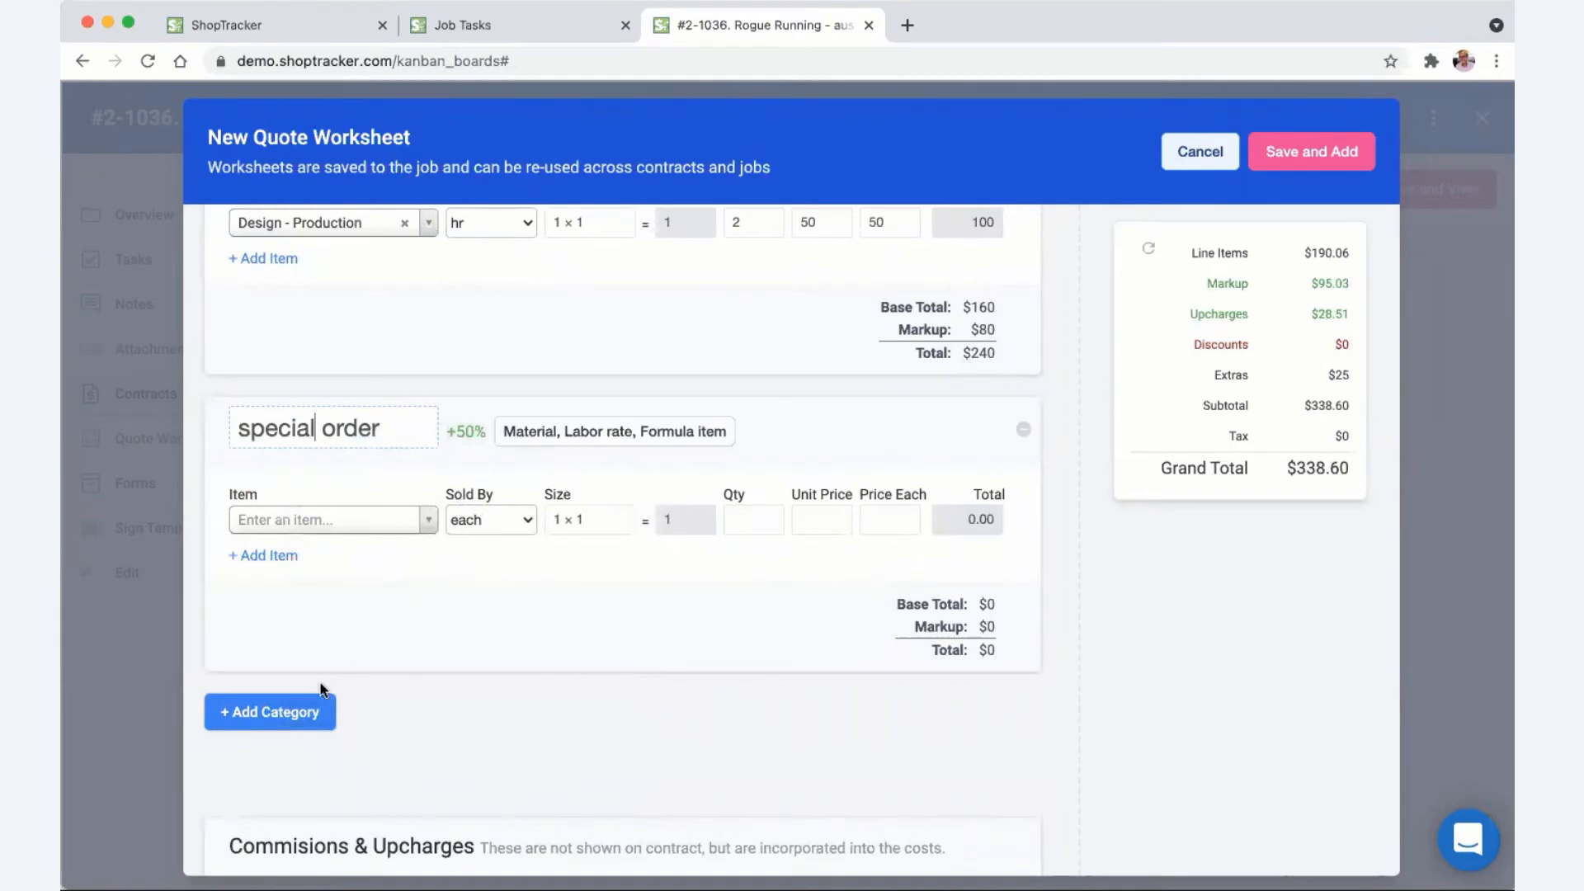
pyautogui.click(419, 625)
pyautogui.click(267, 703)
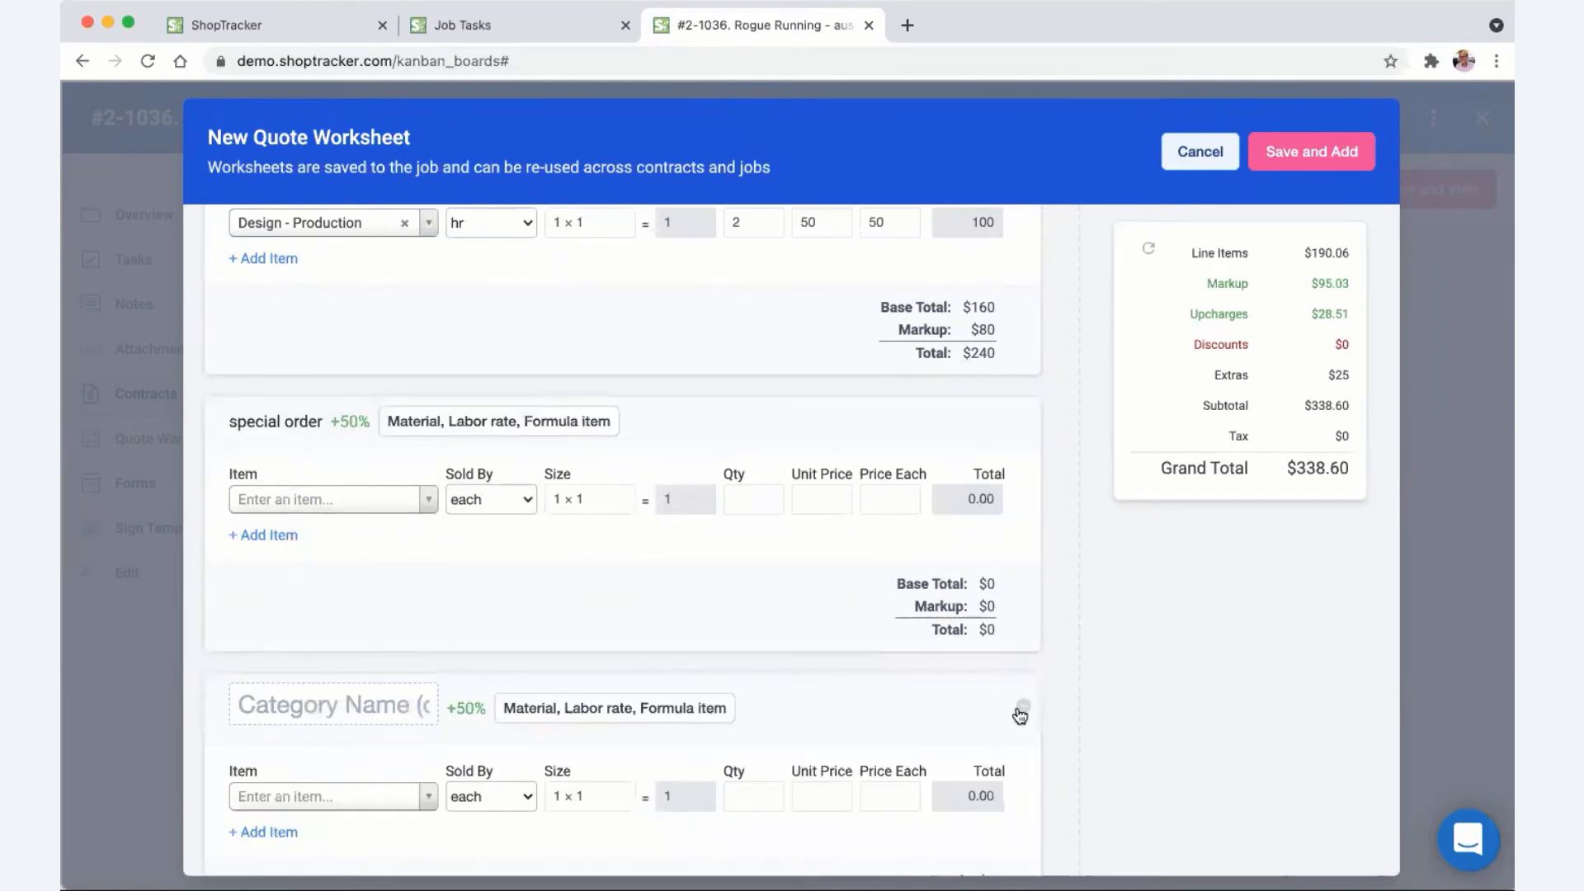
pyautogui.click(1023, 697)
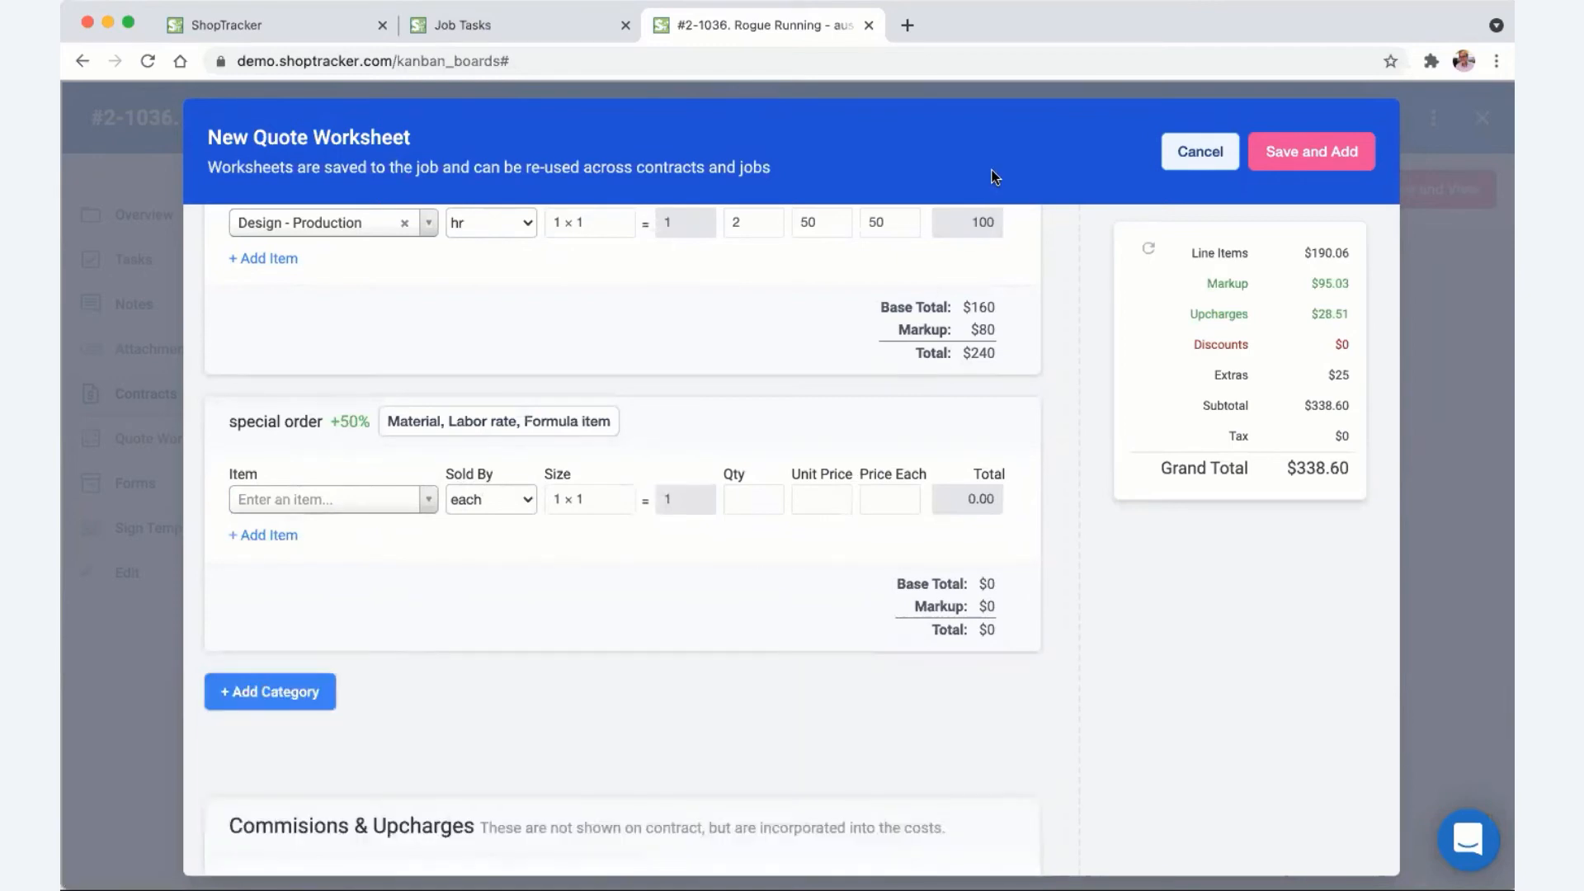
# - Add a Banner stan item at 100 to special order and set its markup to 65%
pyautogui.click(322, 507)
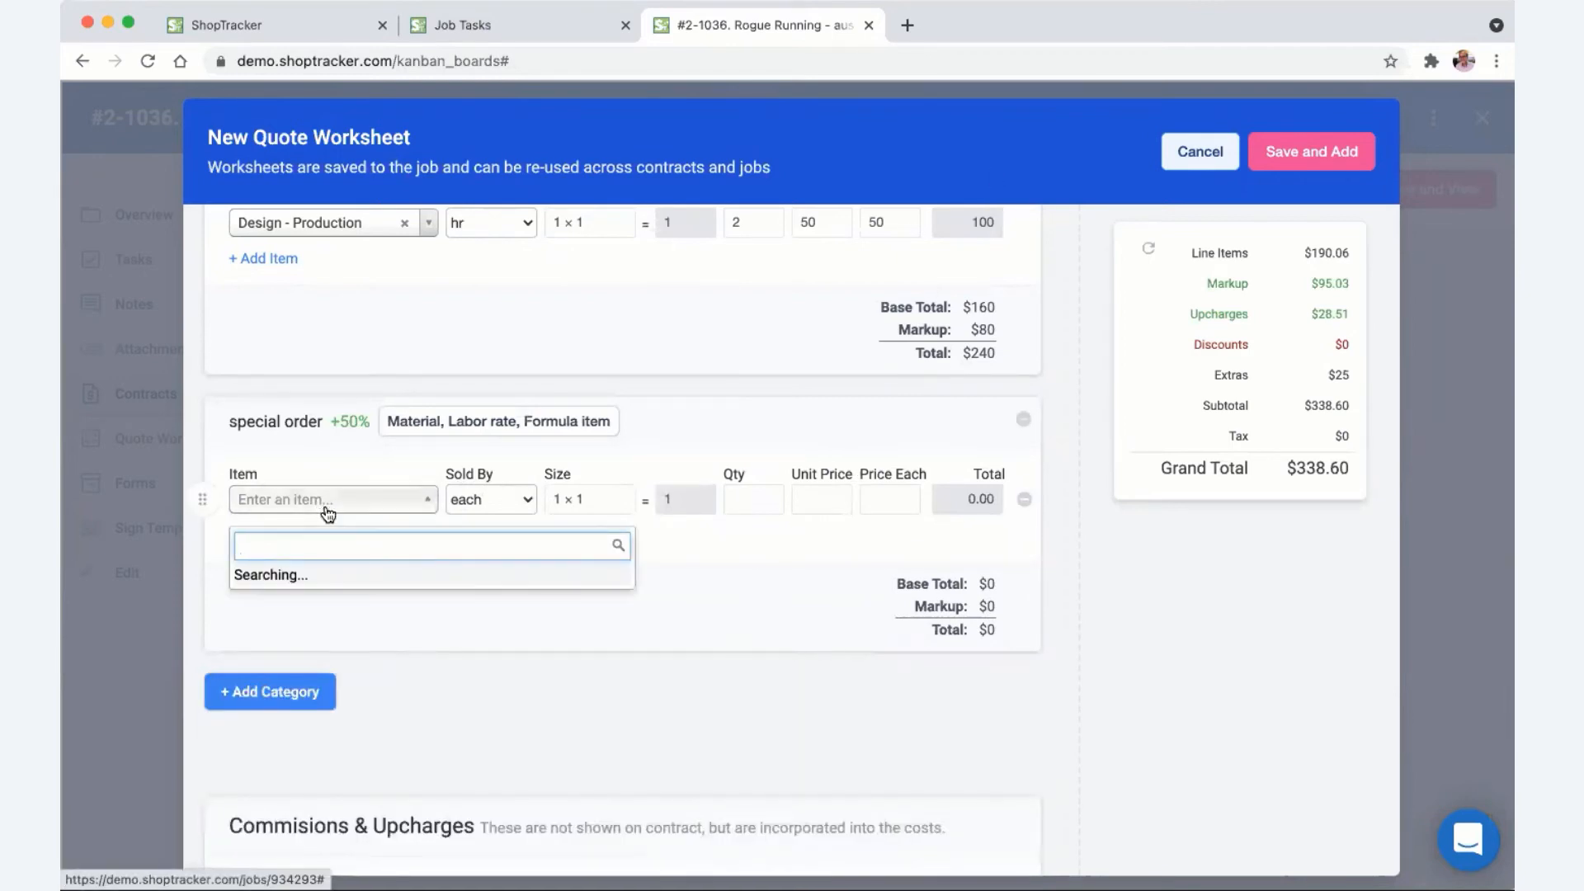
pyautogui.write('Banner stan')
pyautogui.press('Return')
pyautogui.press('Tab')
pyautogui.press('Tab')
pyautogui.press('Tab')
pyautogui.press('Tab')
pyautogui.press('Tab')
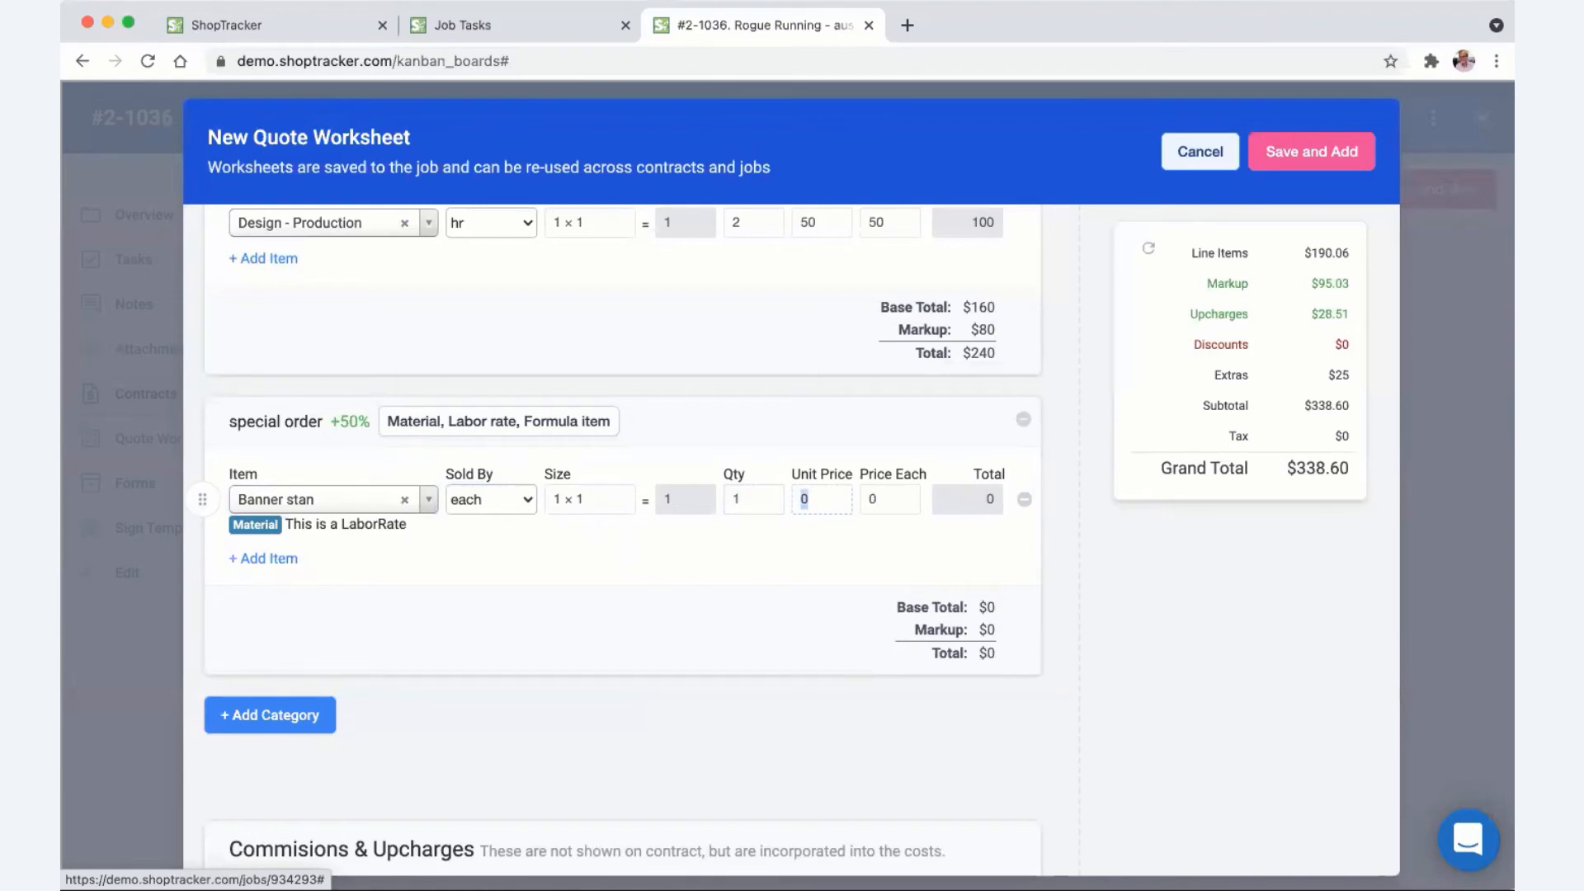
pyautogui.write('100')
pyautogui.press('Tab')
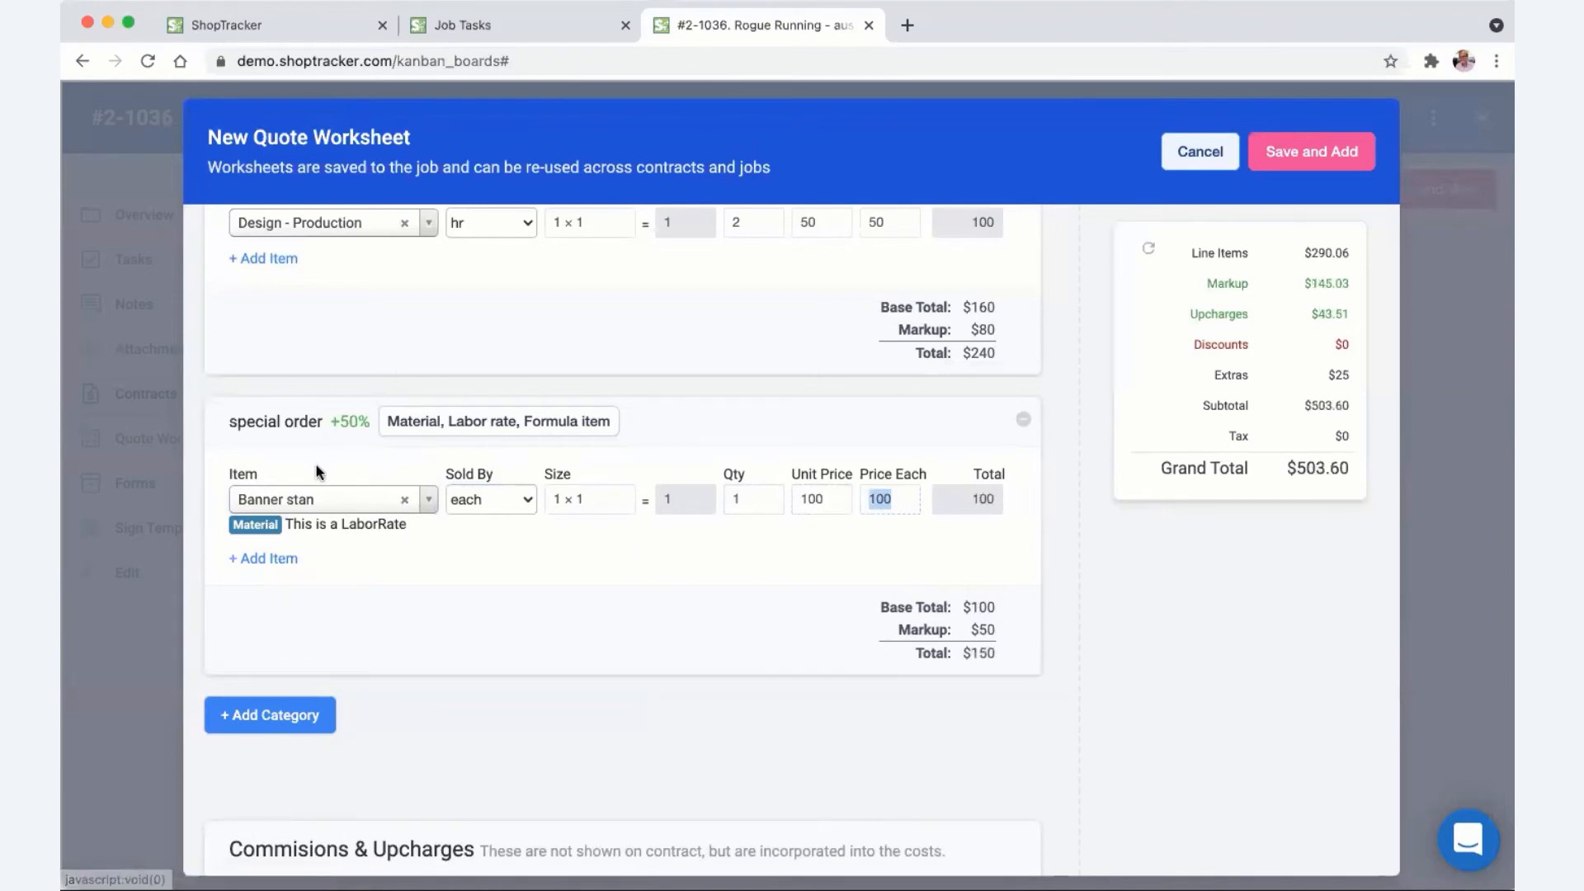
pyautogui.click(354, 422)
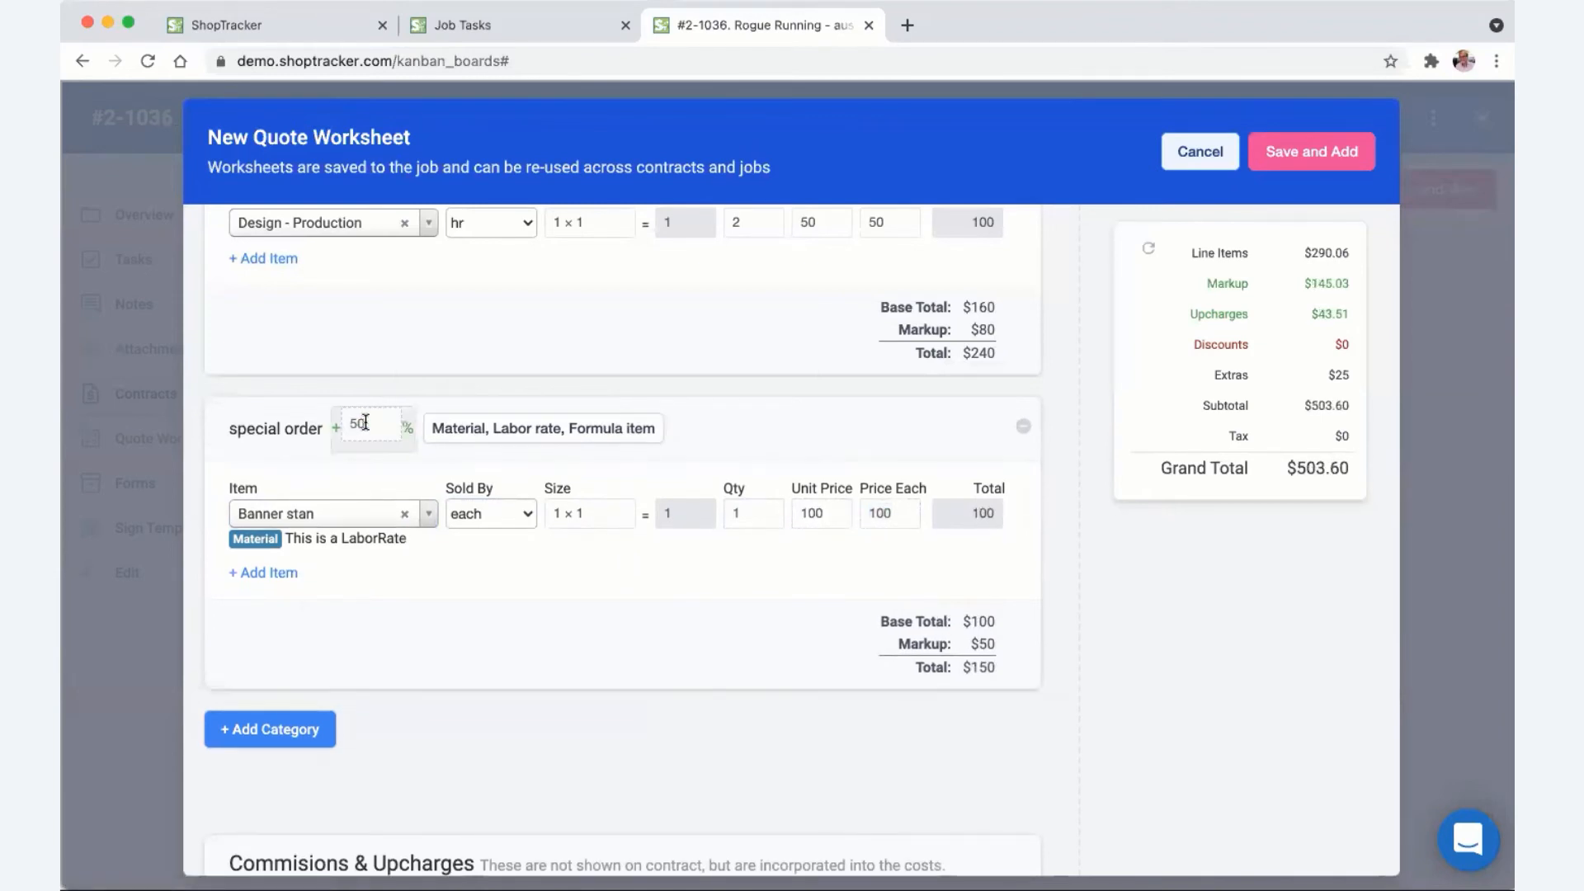
pyautogui.moveTo(366, 422); pyautogui.dragTo(349, 424)
pyautogui.write('65')
pyautogui.press('Tab')
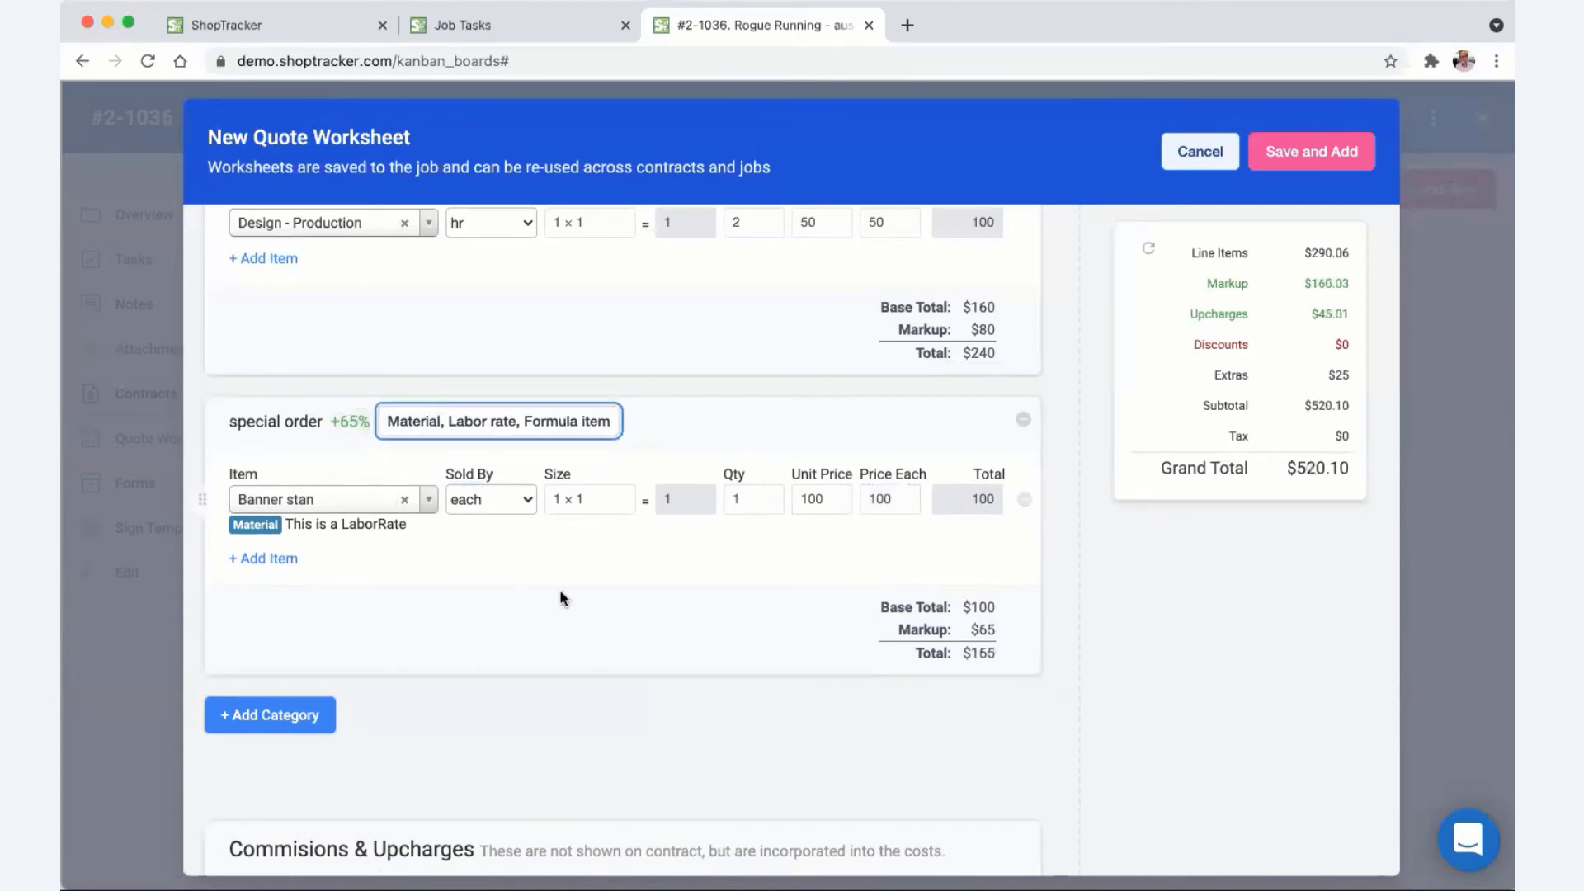
pyautogui.click(562, 711)
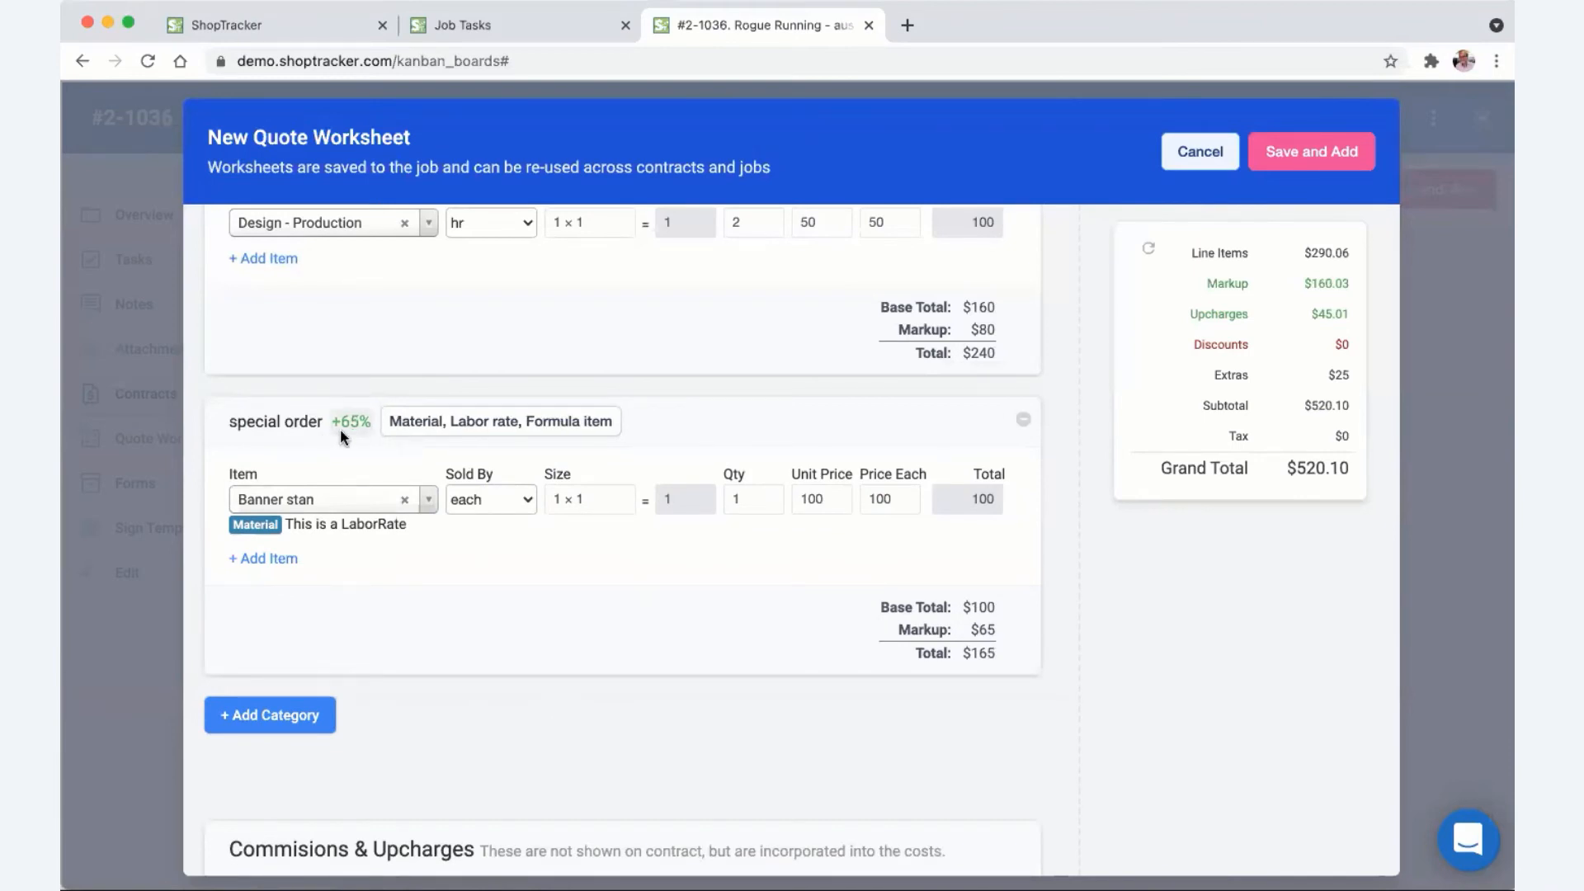
# - Rename the Sales upcharge to Rush and make it a flat $25 amount
pyautogui.scroll(-4, 368, 594)
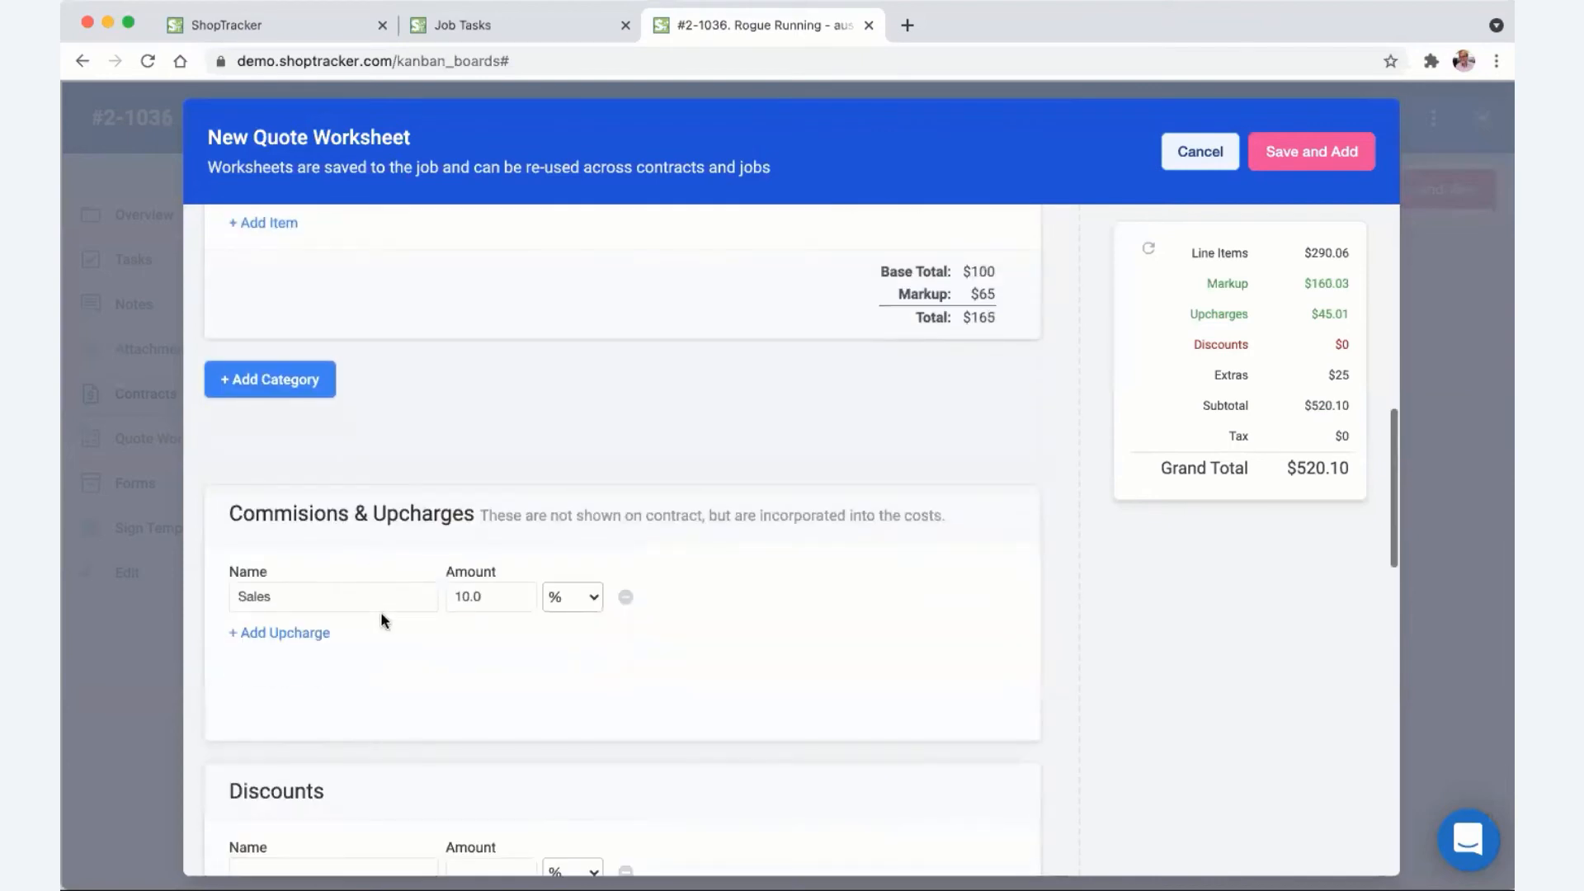
pyautogui.moveTo(350, 597); pyautogui.dragTo(205, 594)
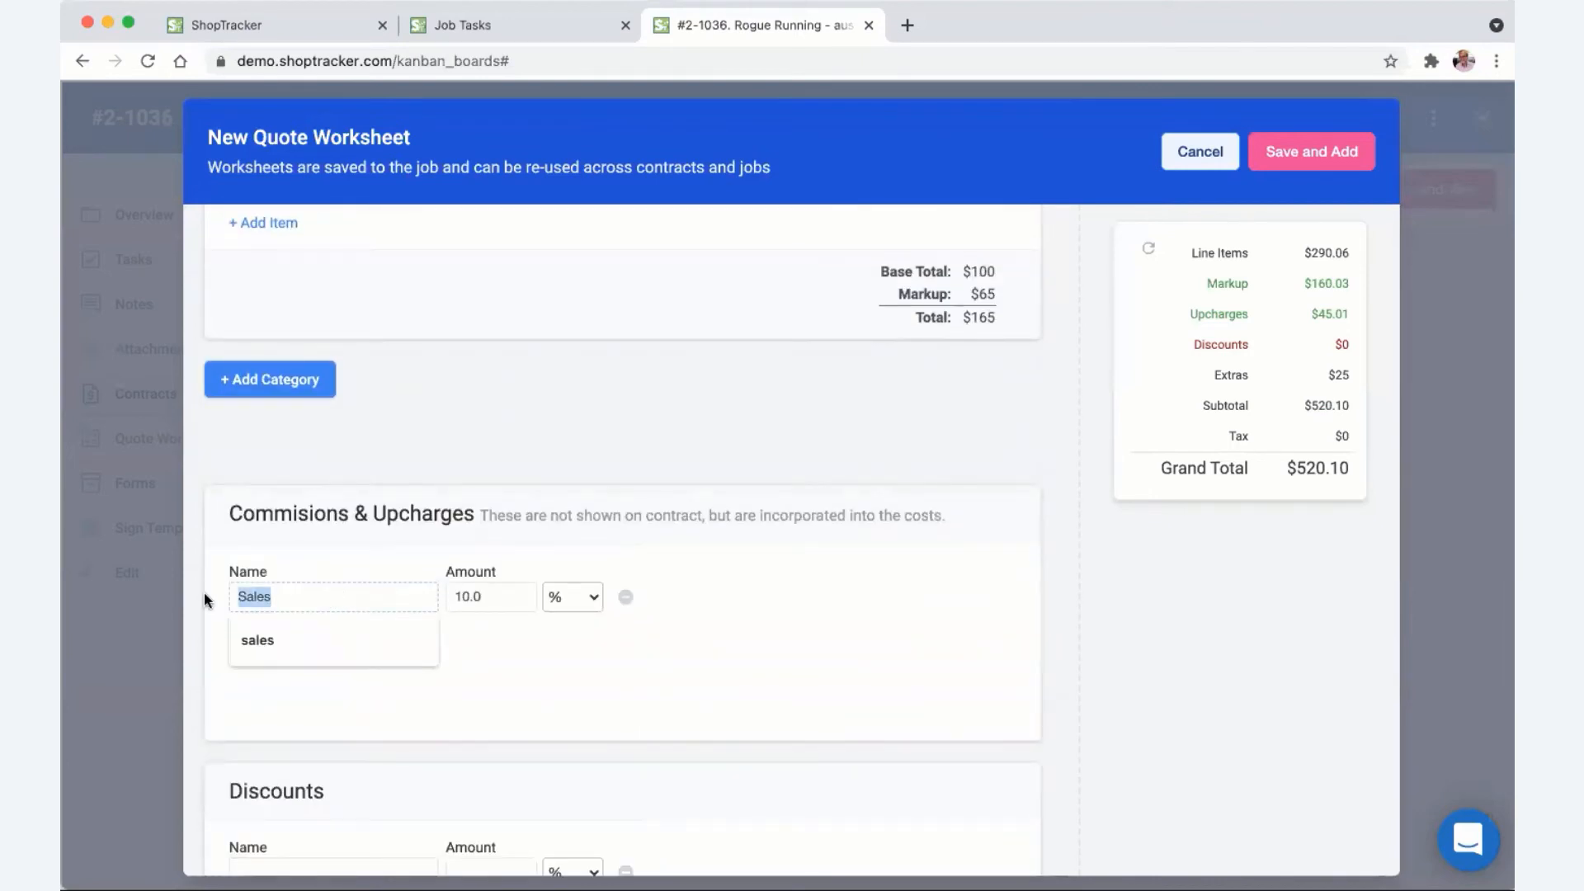
pyautogui.write('Rush')
pyautogui.press('Tab')
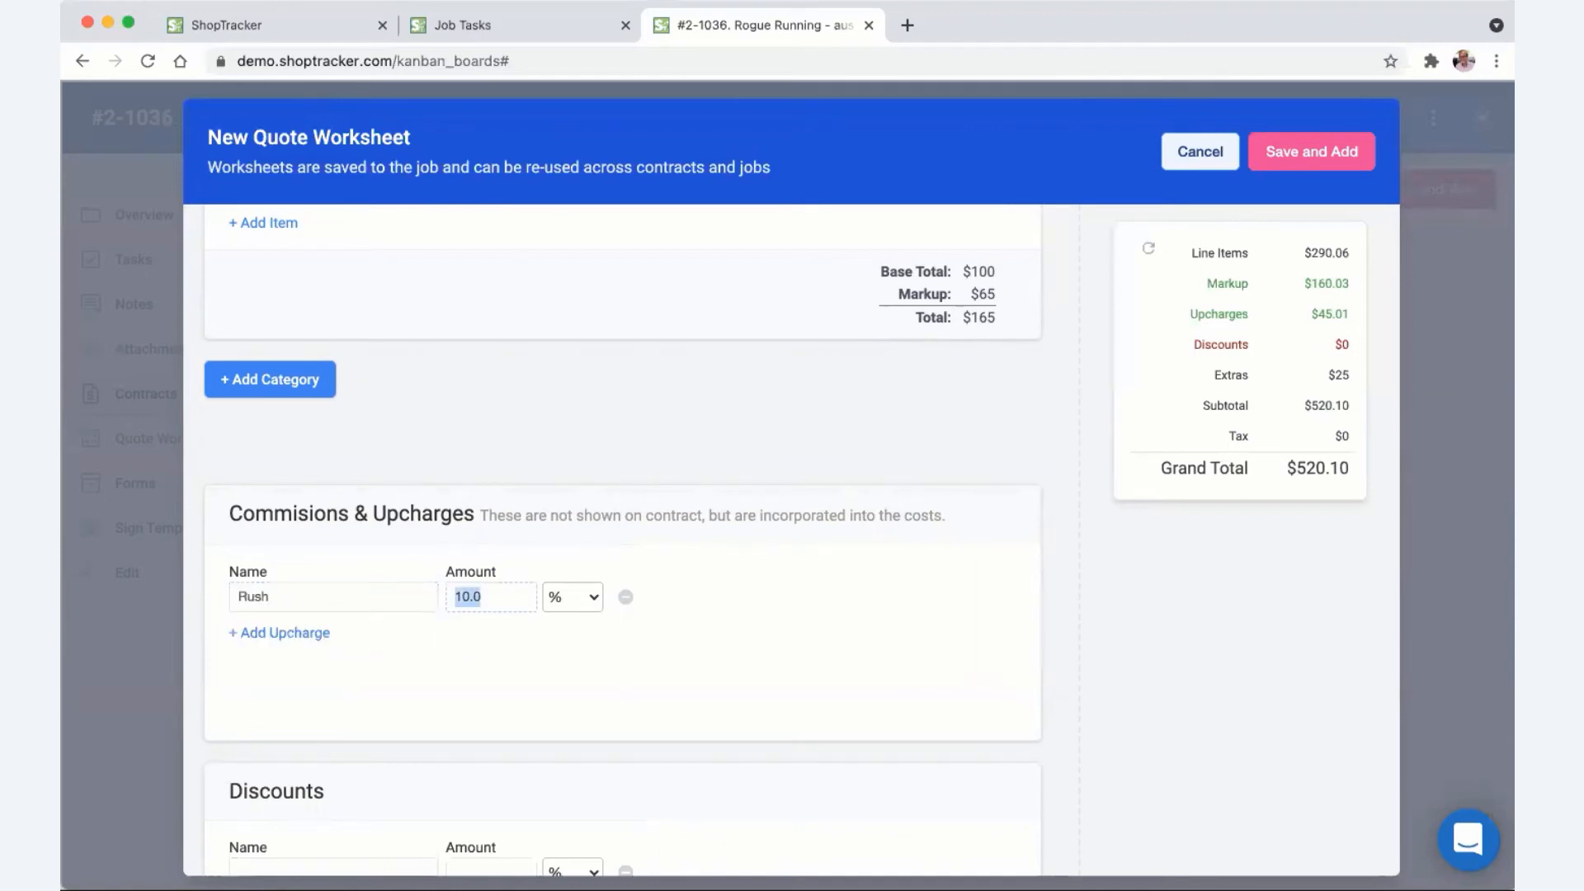
pyautogui.write('25')
pyautogui.click(581, 598)
pyautogui.click(570, 620)
pyautogui.scroll(-2, 545, 675)
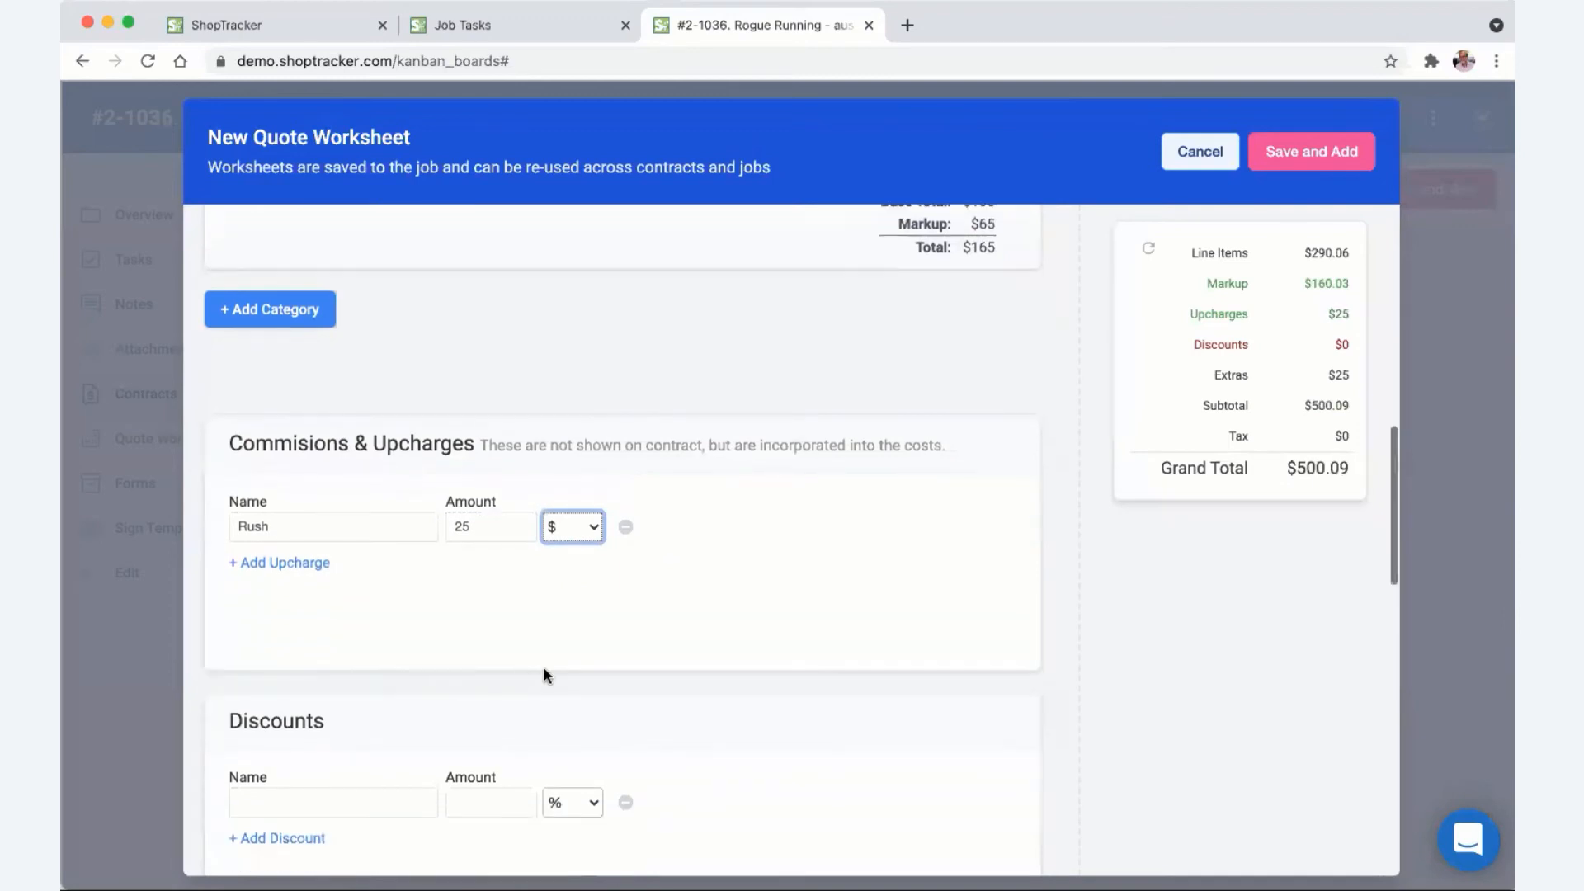
pyautogui.scroll(-7, 520, 672)
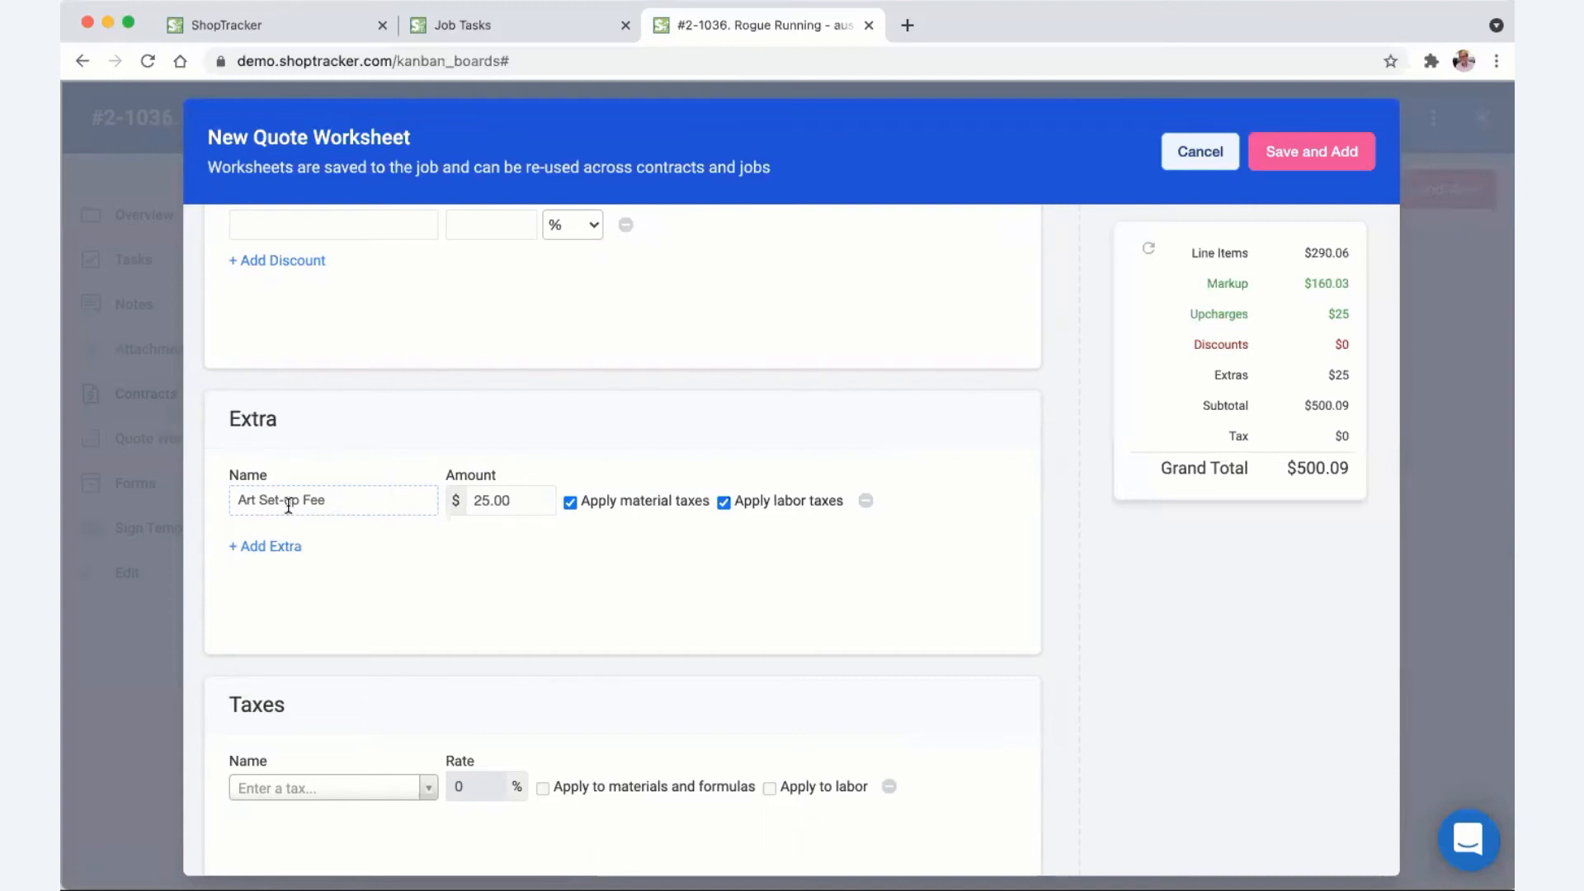
# - Remove the Art Set-up Fee extra from the worksheet
pyautogui.click(865, 501)
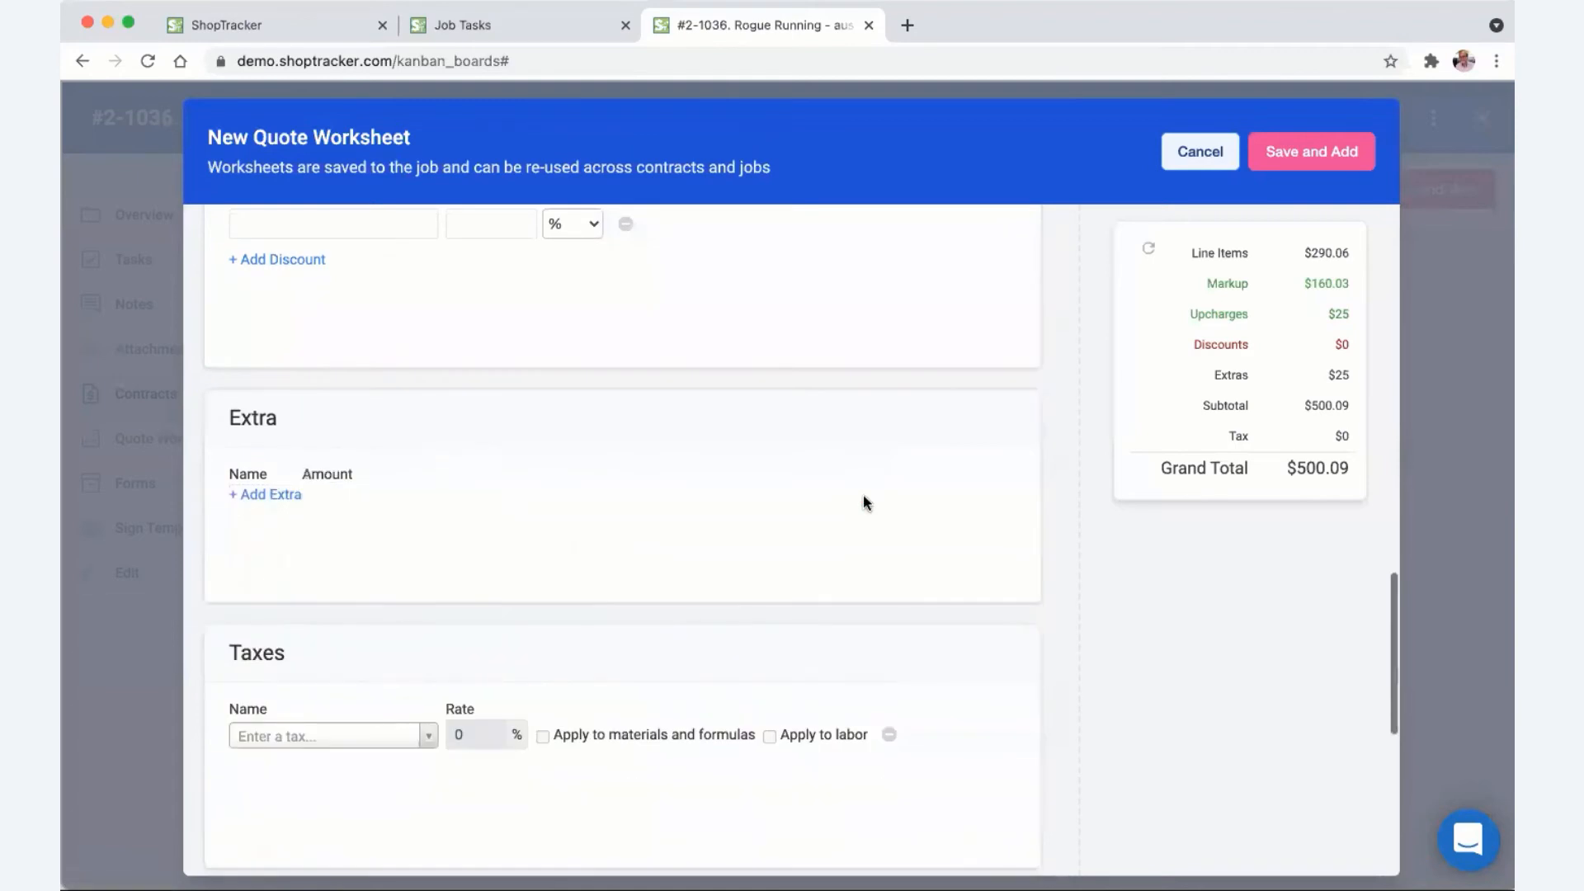
pyautogui.scroll(3, 468, 512)
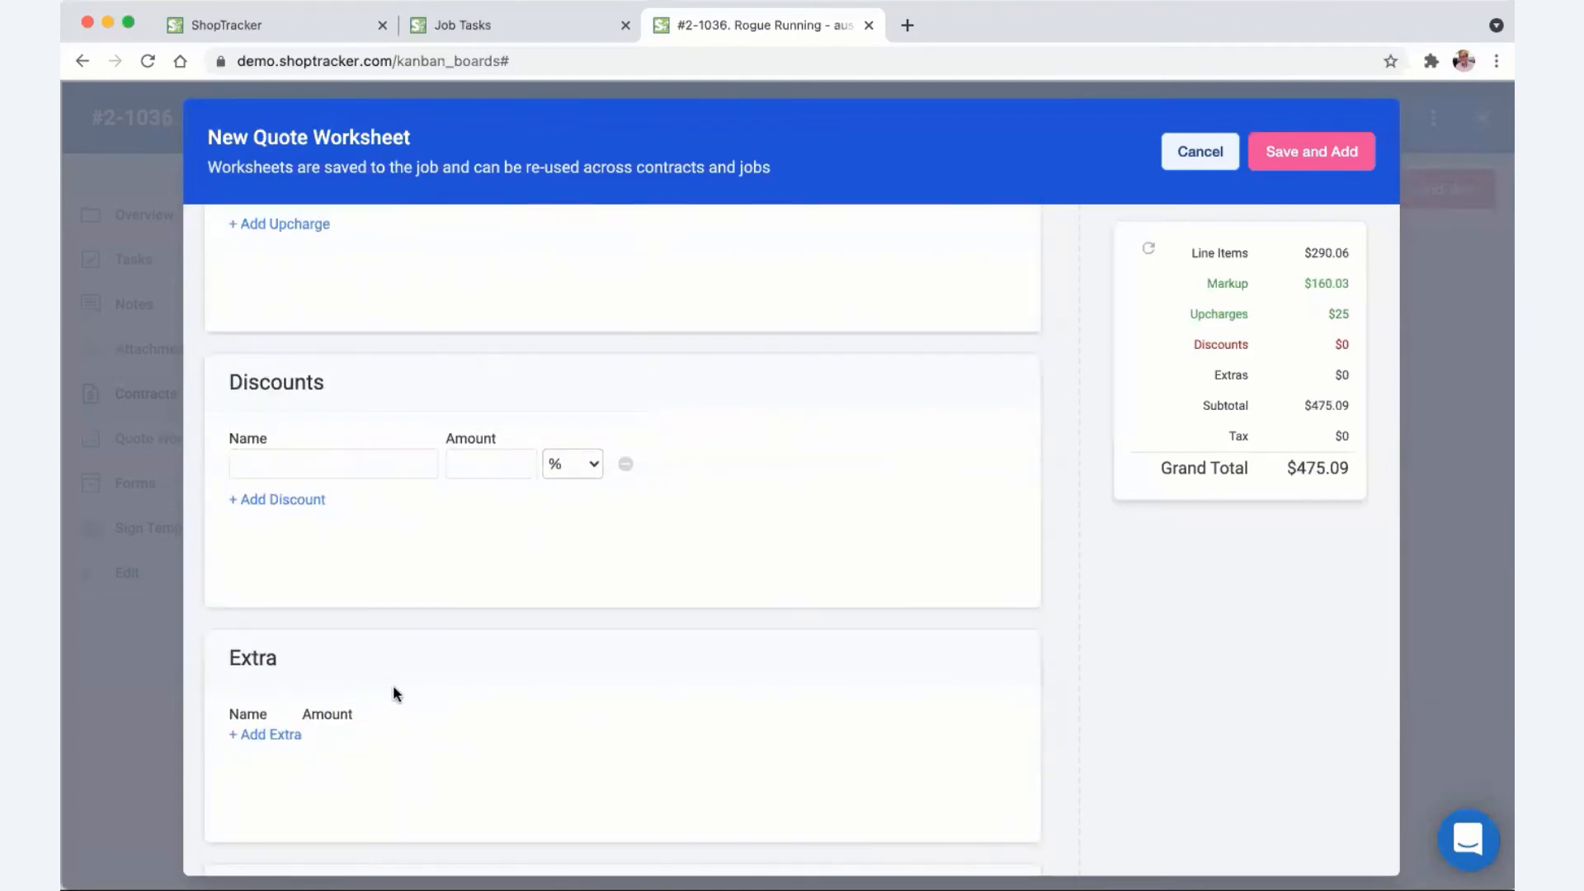
pyautogui.scroll(-2, 444, 711)
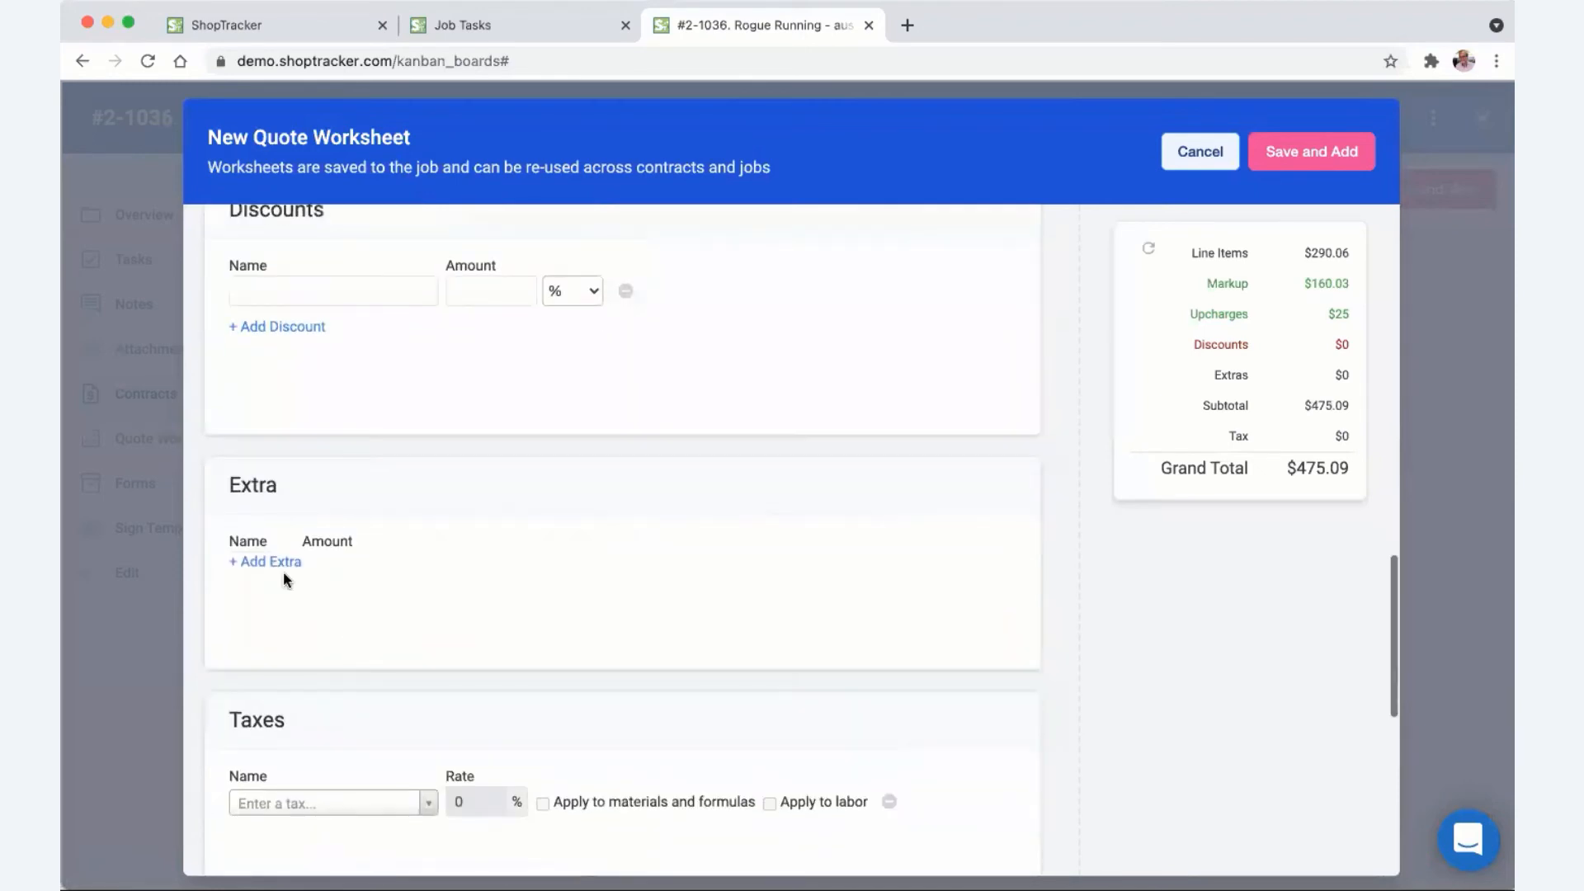
# - Add one blank extra row, leaving Extras at $0 and the total at $475.09
pyautogui.click(276, 563)
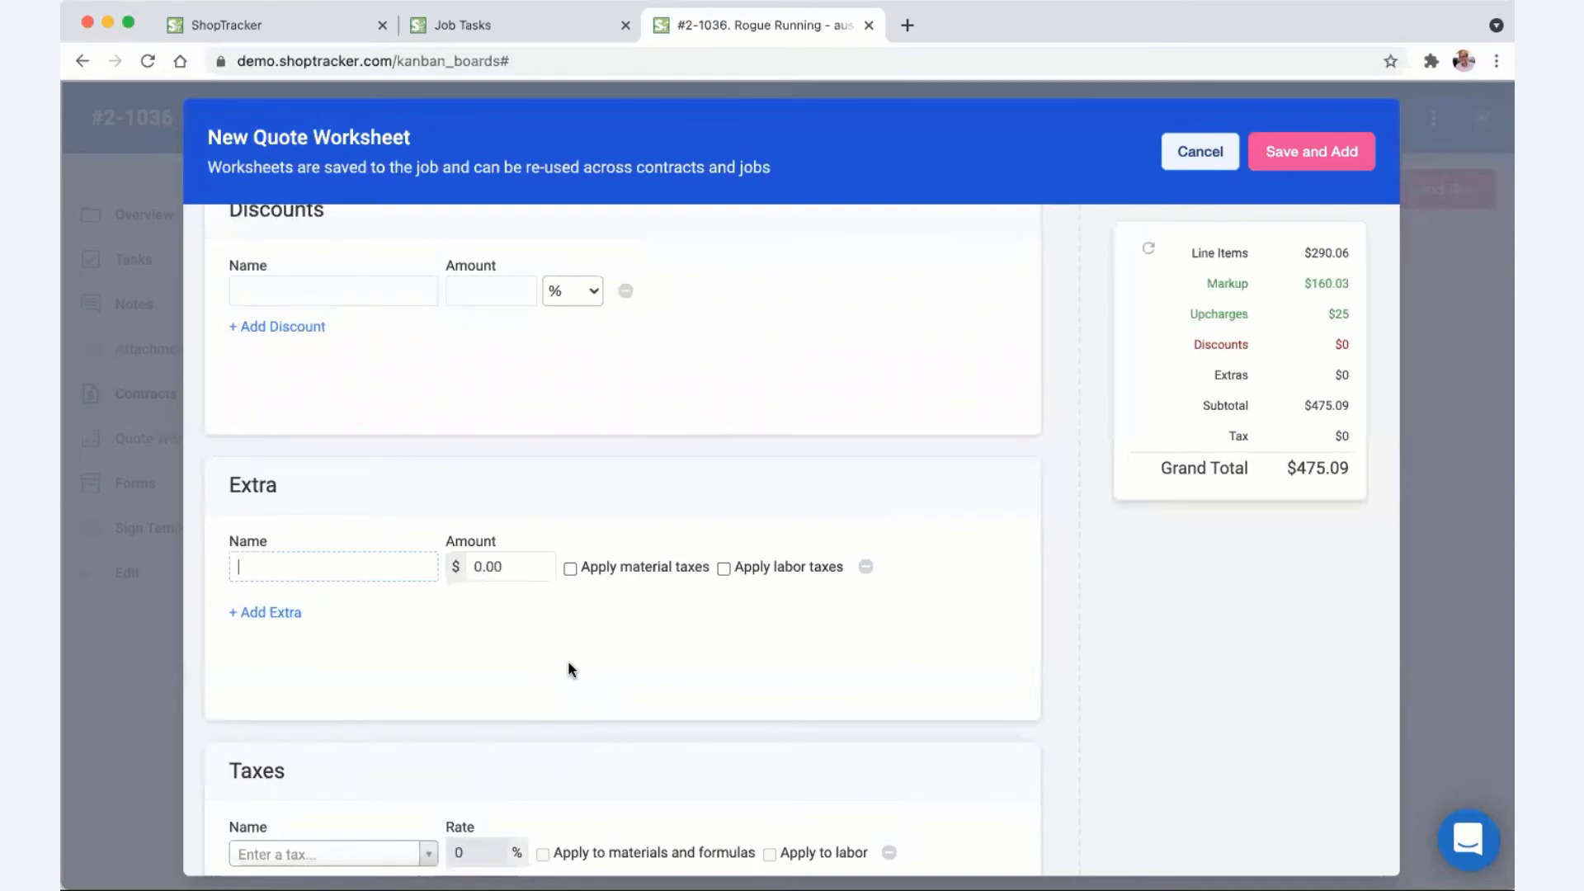
pyautogui.scroll(7, 568, 669)
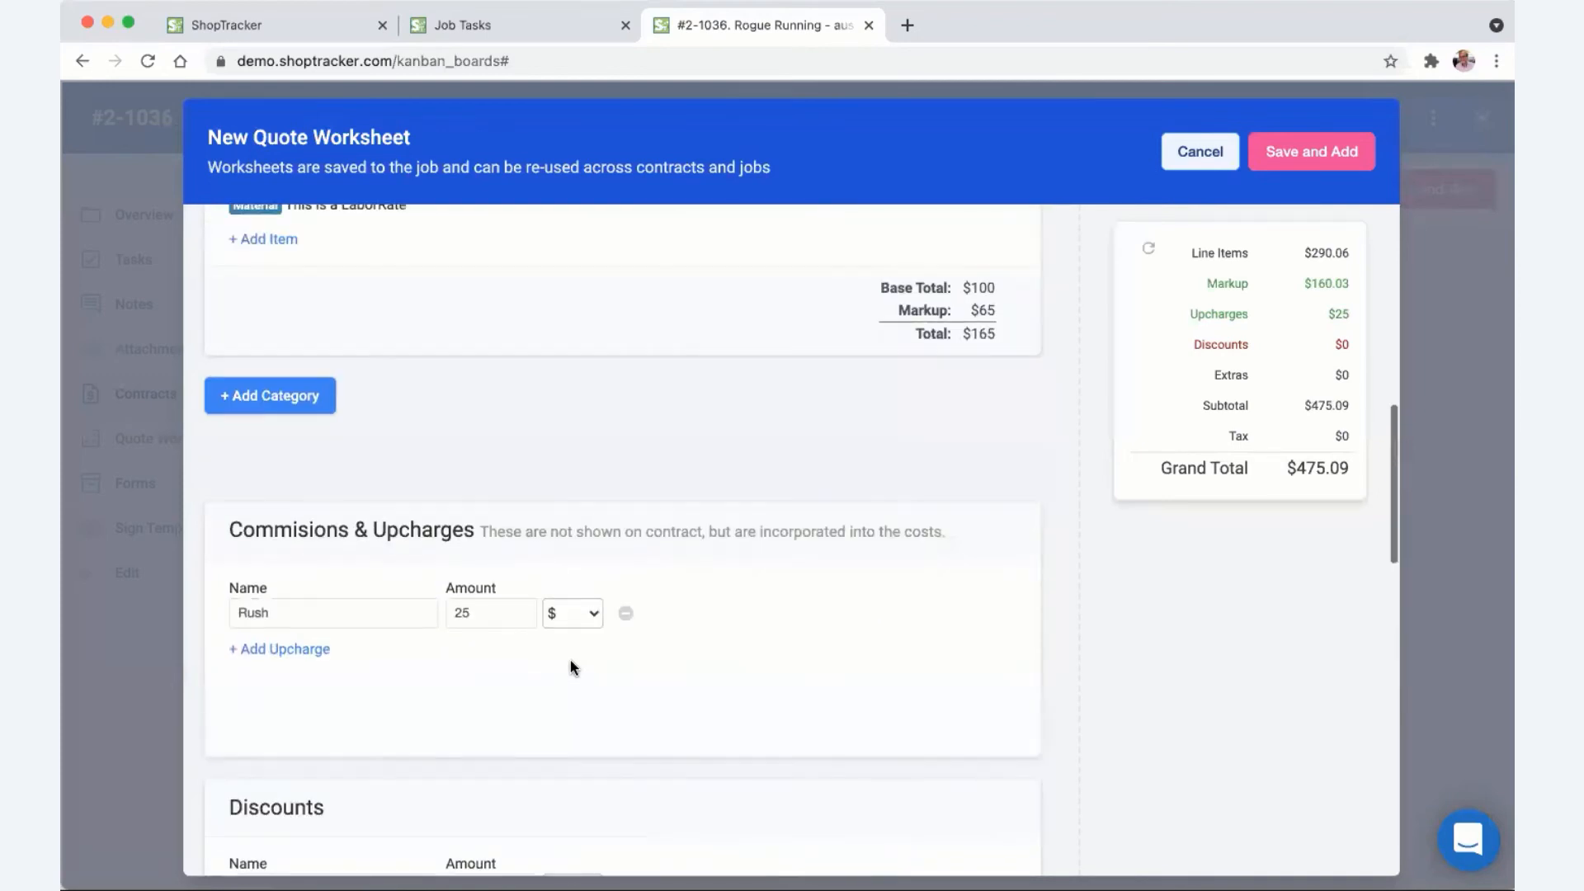
pyautogui.scroll(6, 571, 660)
pyautogui.scroll(-4, 751, 495)
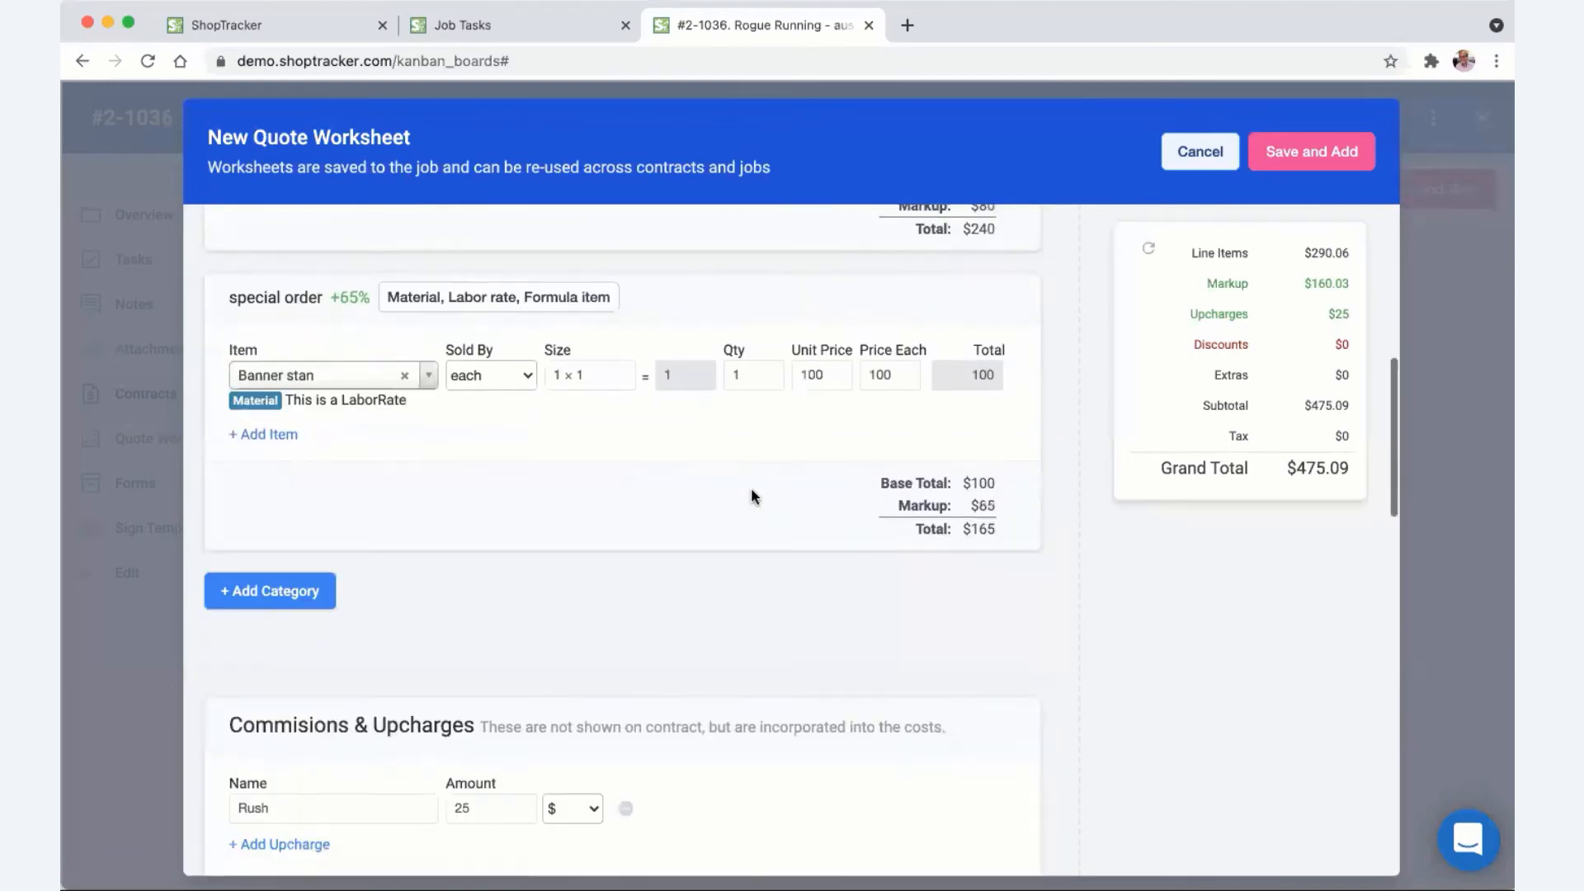
pyautogui.scroll(-10, 751, 495)
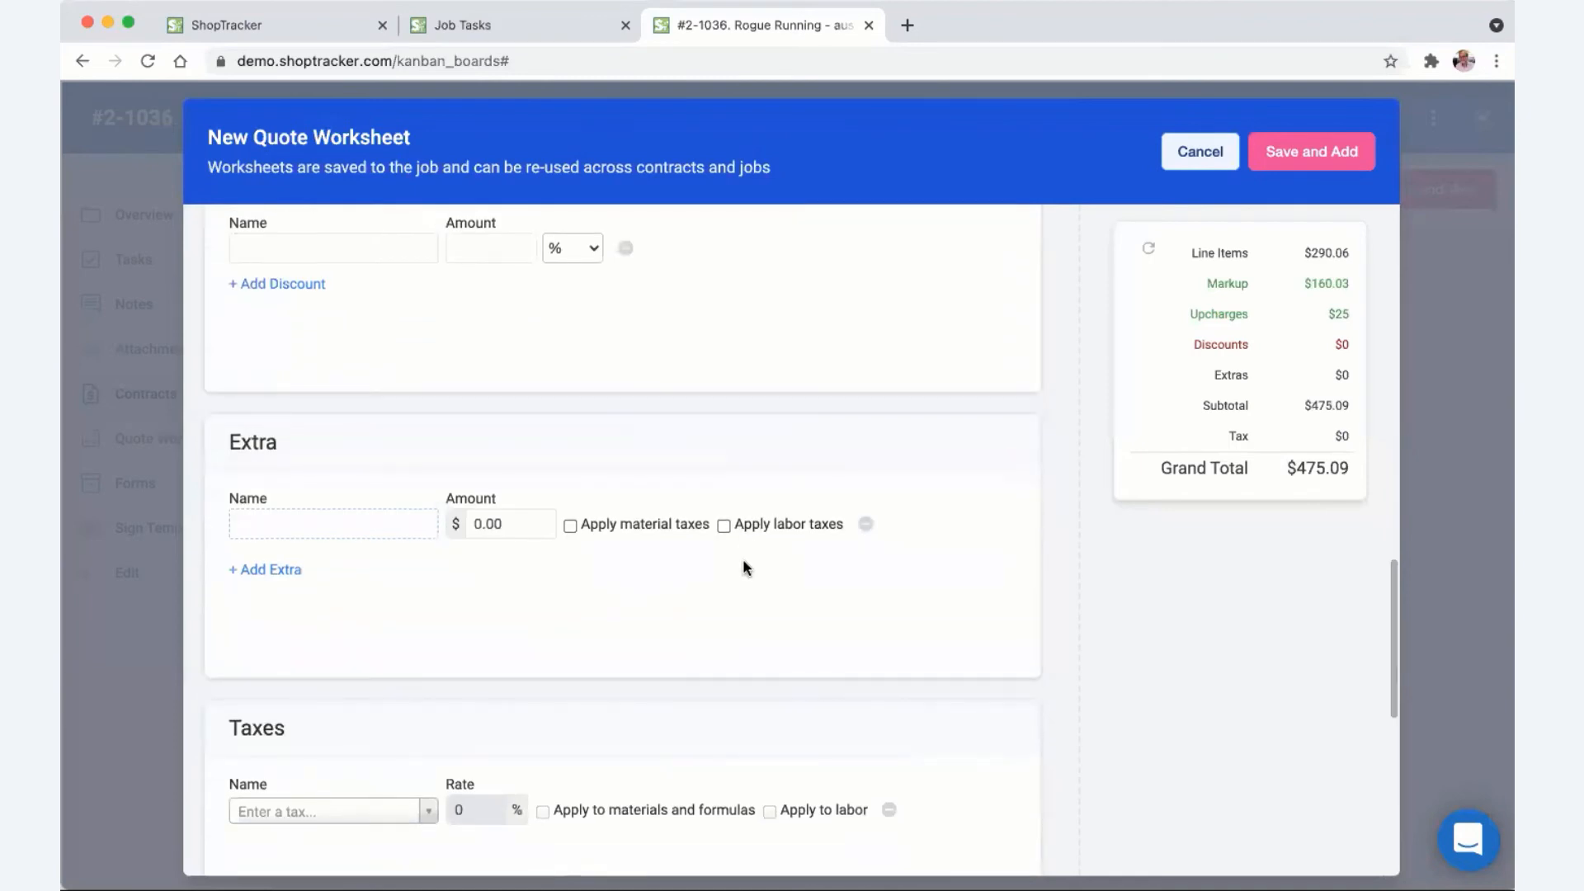
pyautogui.scroll(2, 744, 568)
pyautogui.scroll(-3, 745, 567)
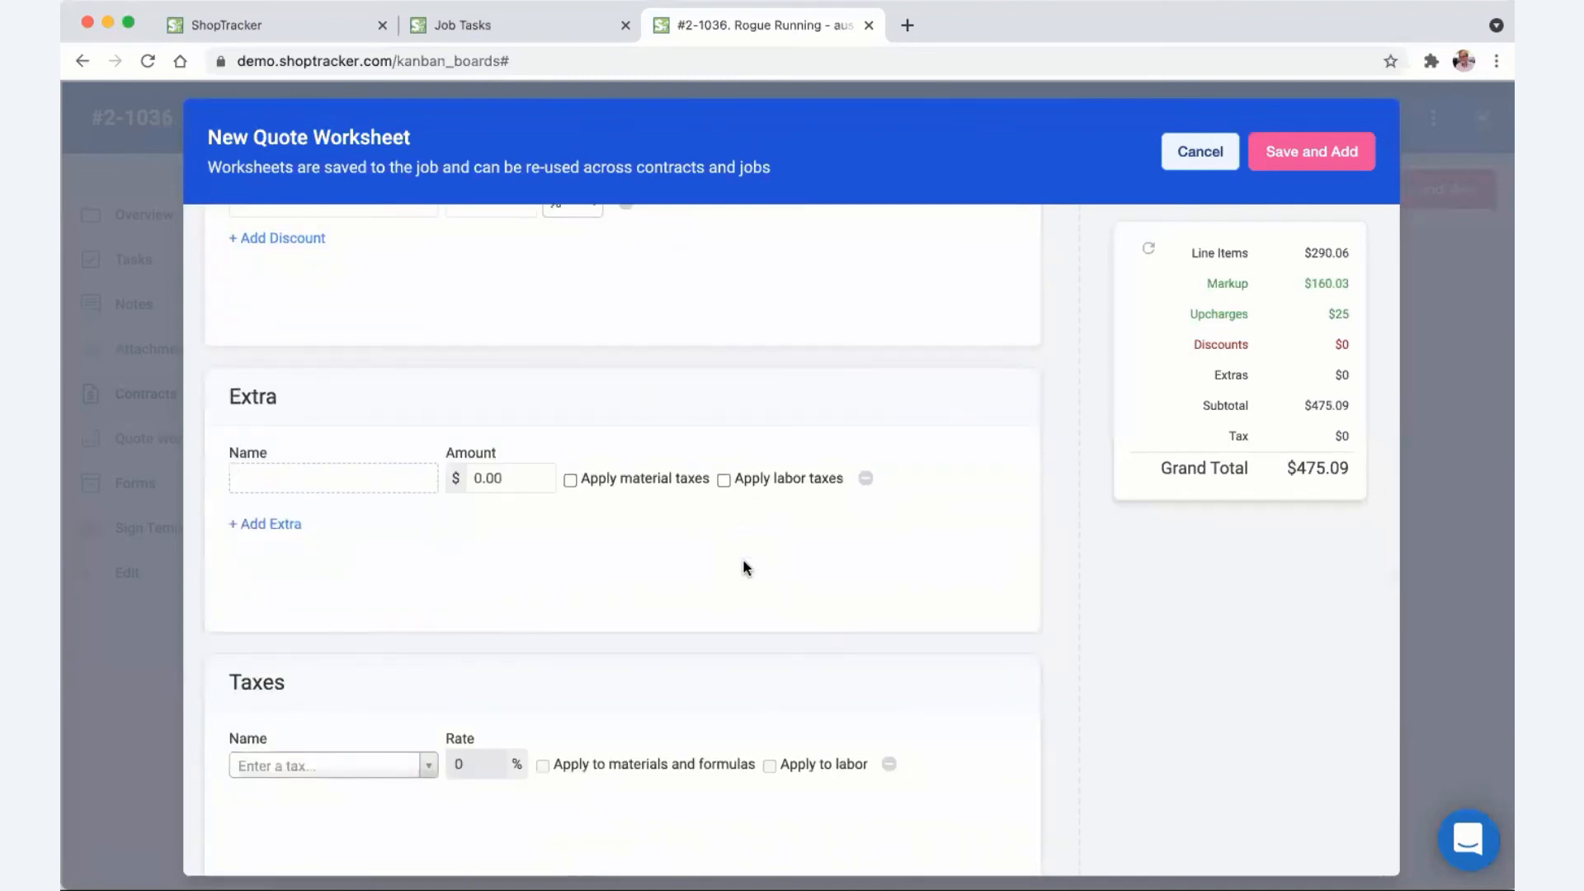
pyautogui.scroll(-3, 745, 567)
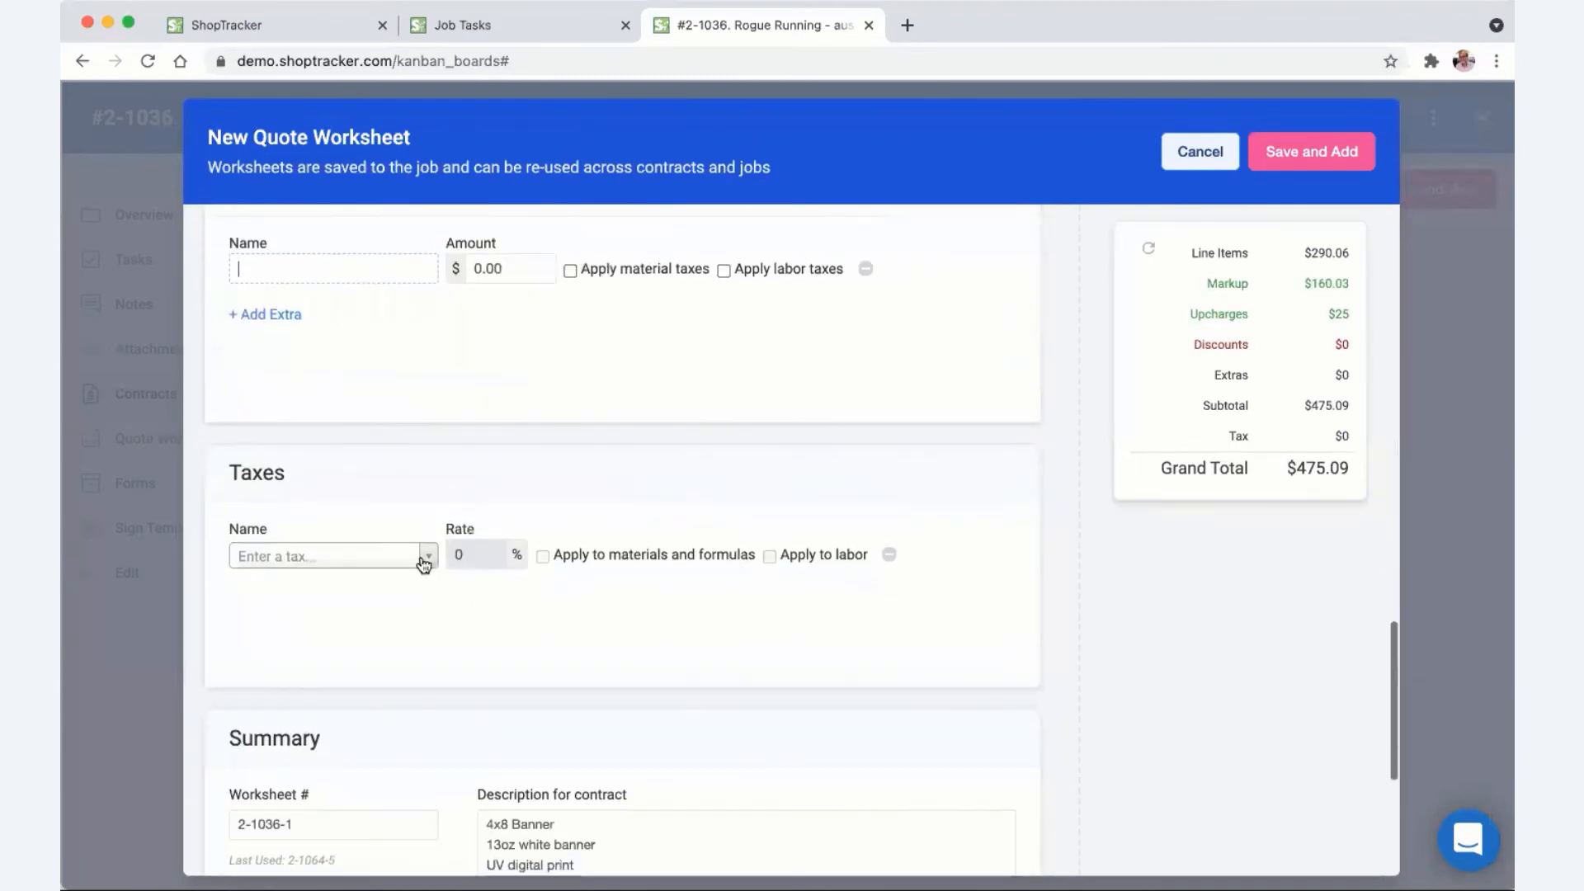
# - Apply the Local tax rate to the worksheet
pyautogui.click(424, 562)
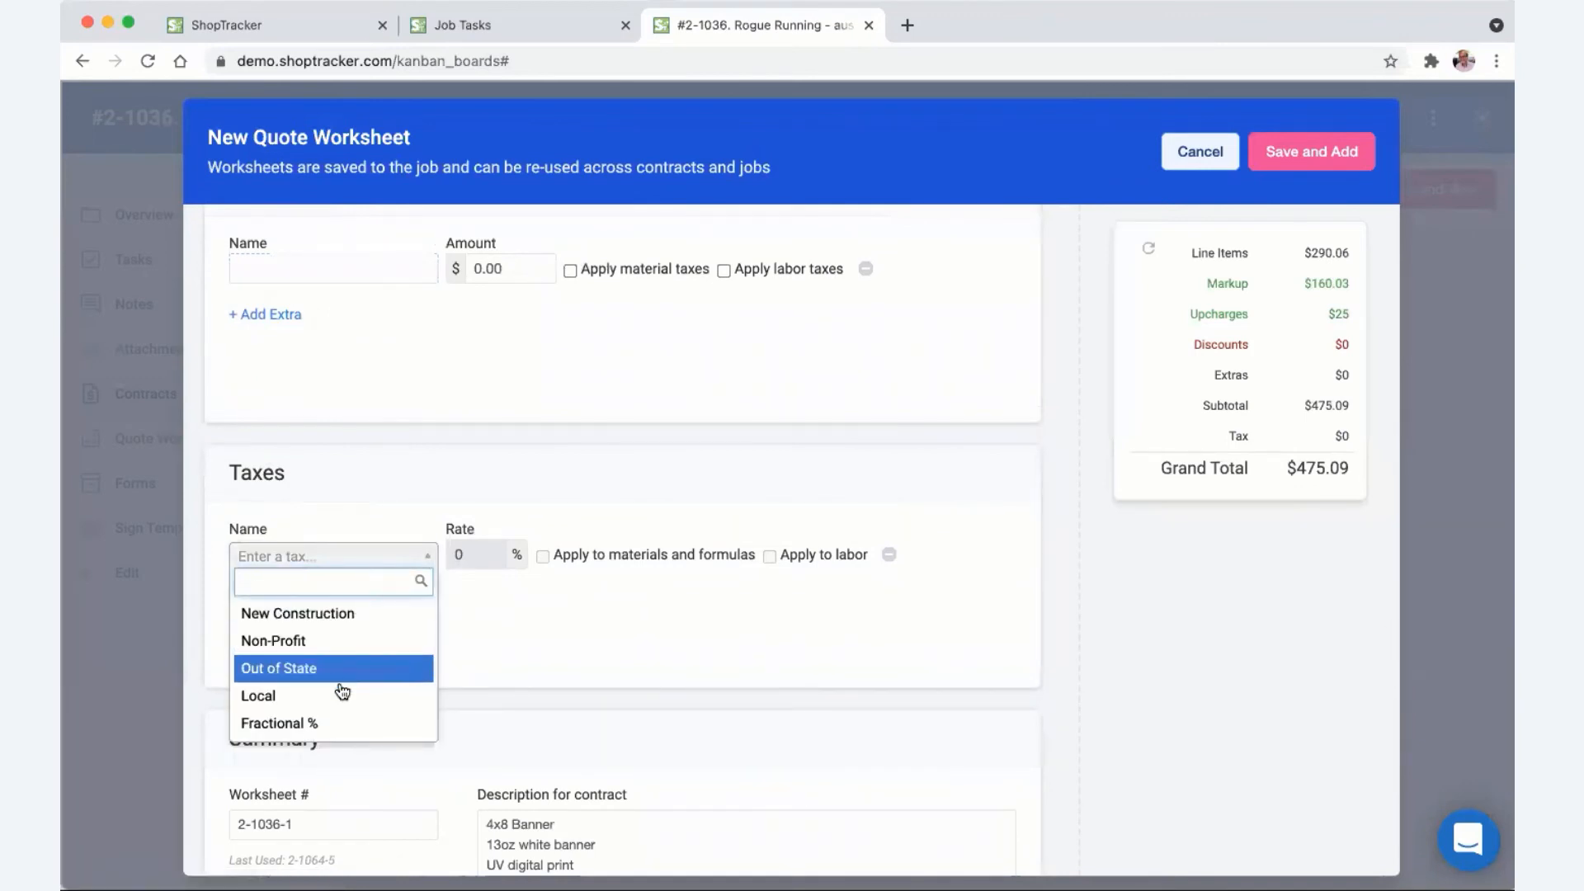
pyautogui.click(342, 694)
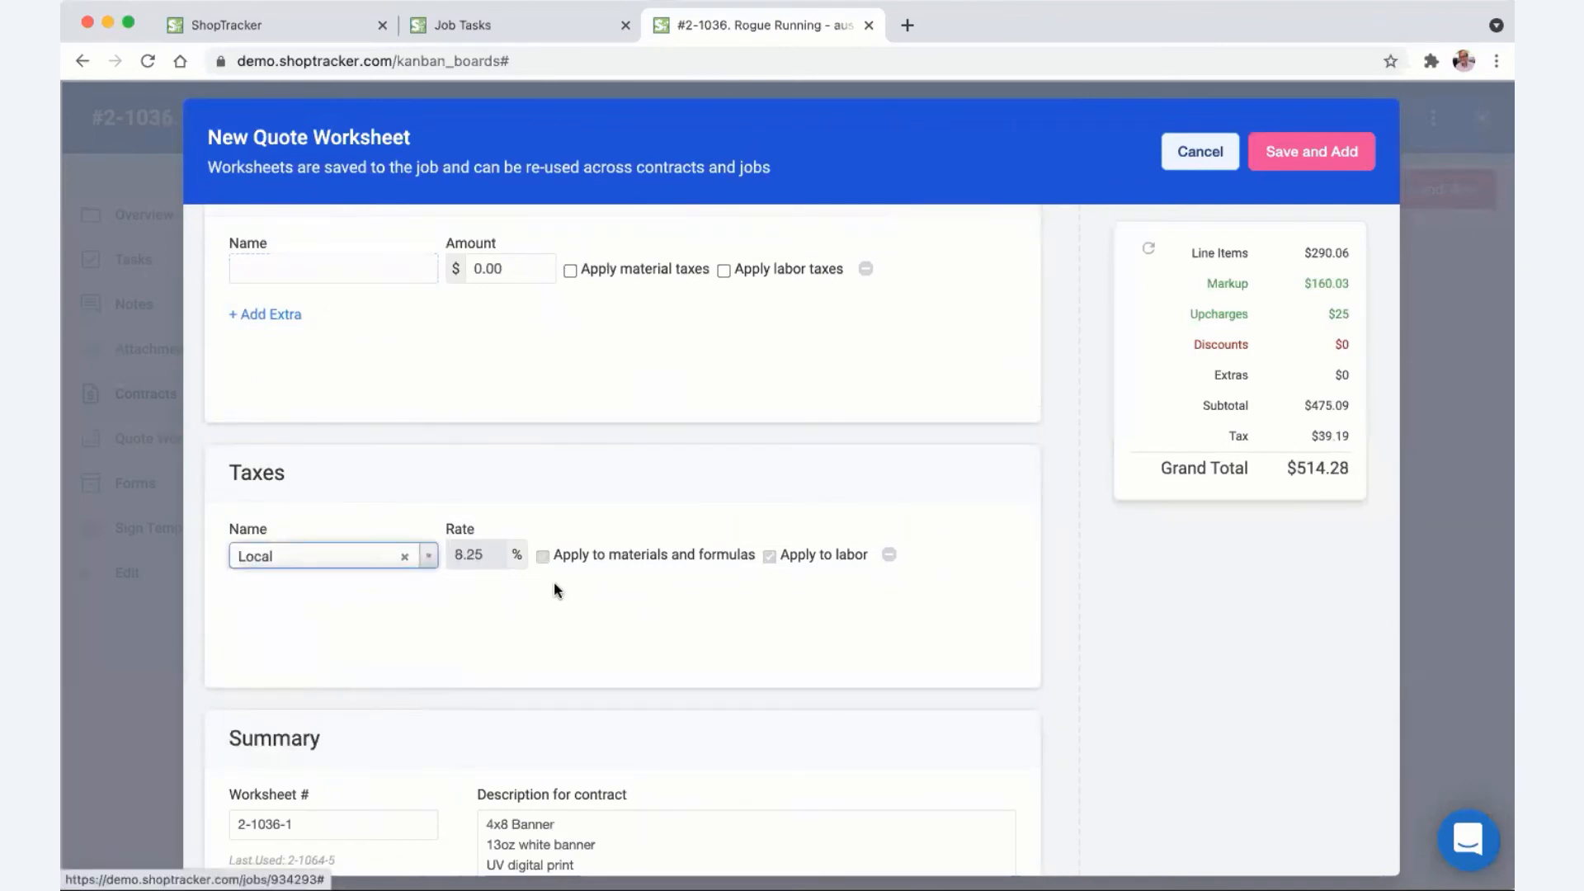
pyautogui.scroll(-4, 554, 588)
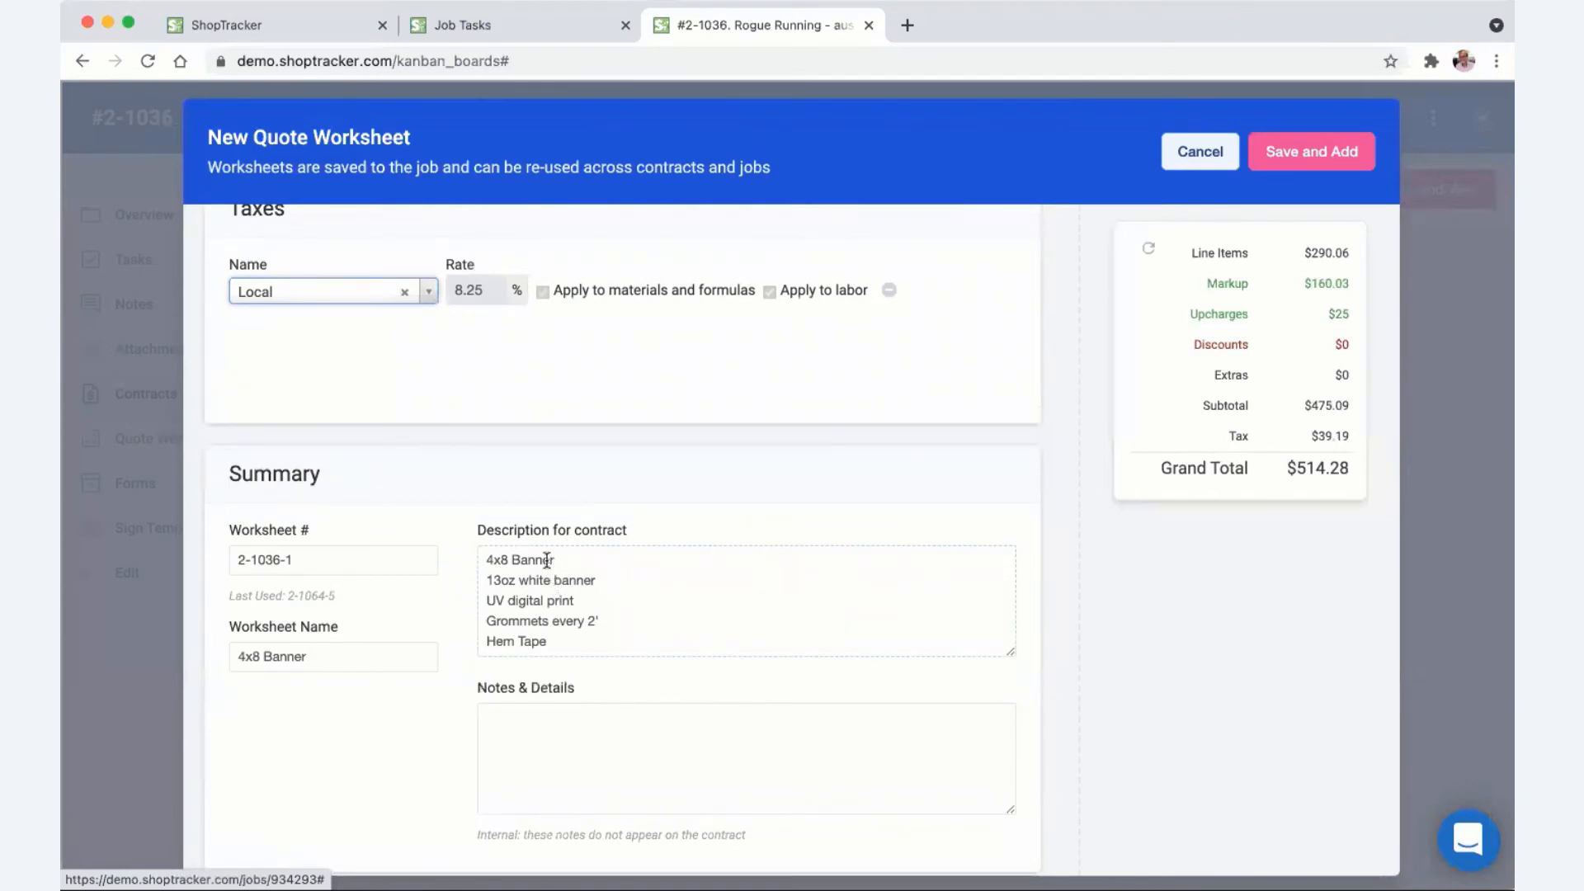
# - Add 'Design time' and 'banner stand' lines below Hem Tape in the description
pyautogui.moveTo(1010, 654); pyautogui.dragTo(1006, 739)
pyautogui.click(589, 646)
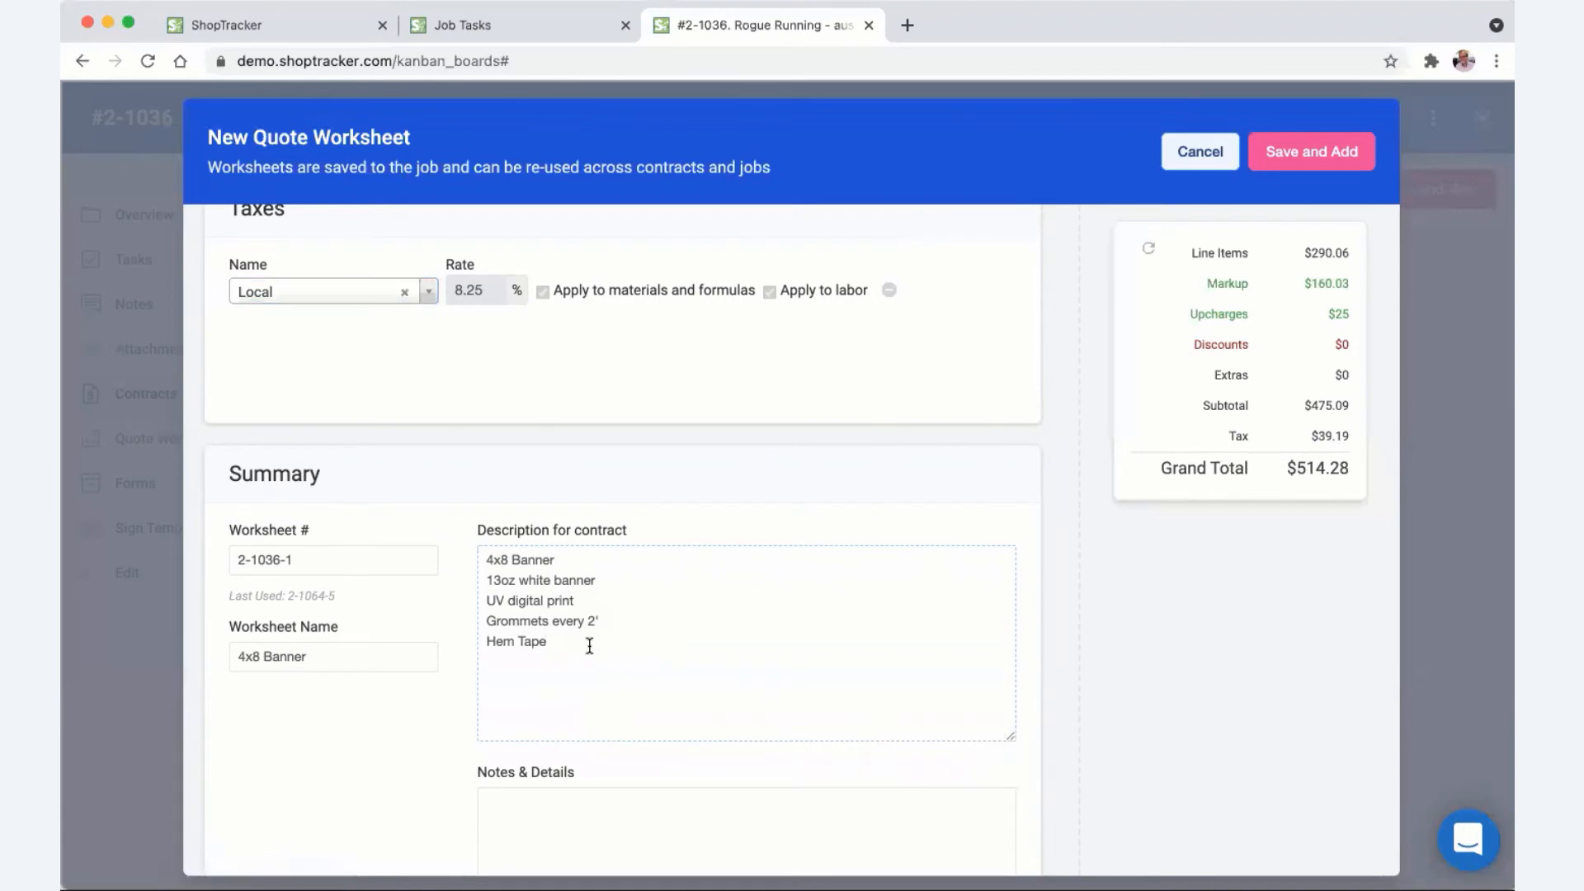
pyautogui.press('Return')
pyautogui.write('Design time')
pyautogui.press('Return')
pyautogui.write('banner stand')
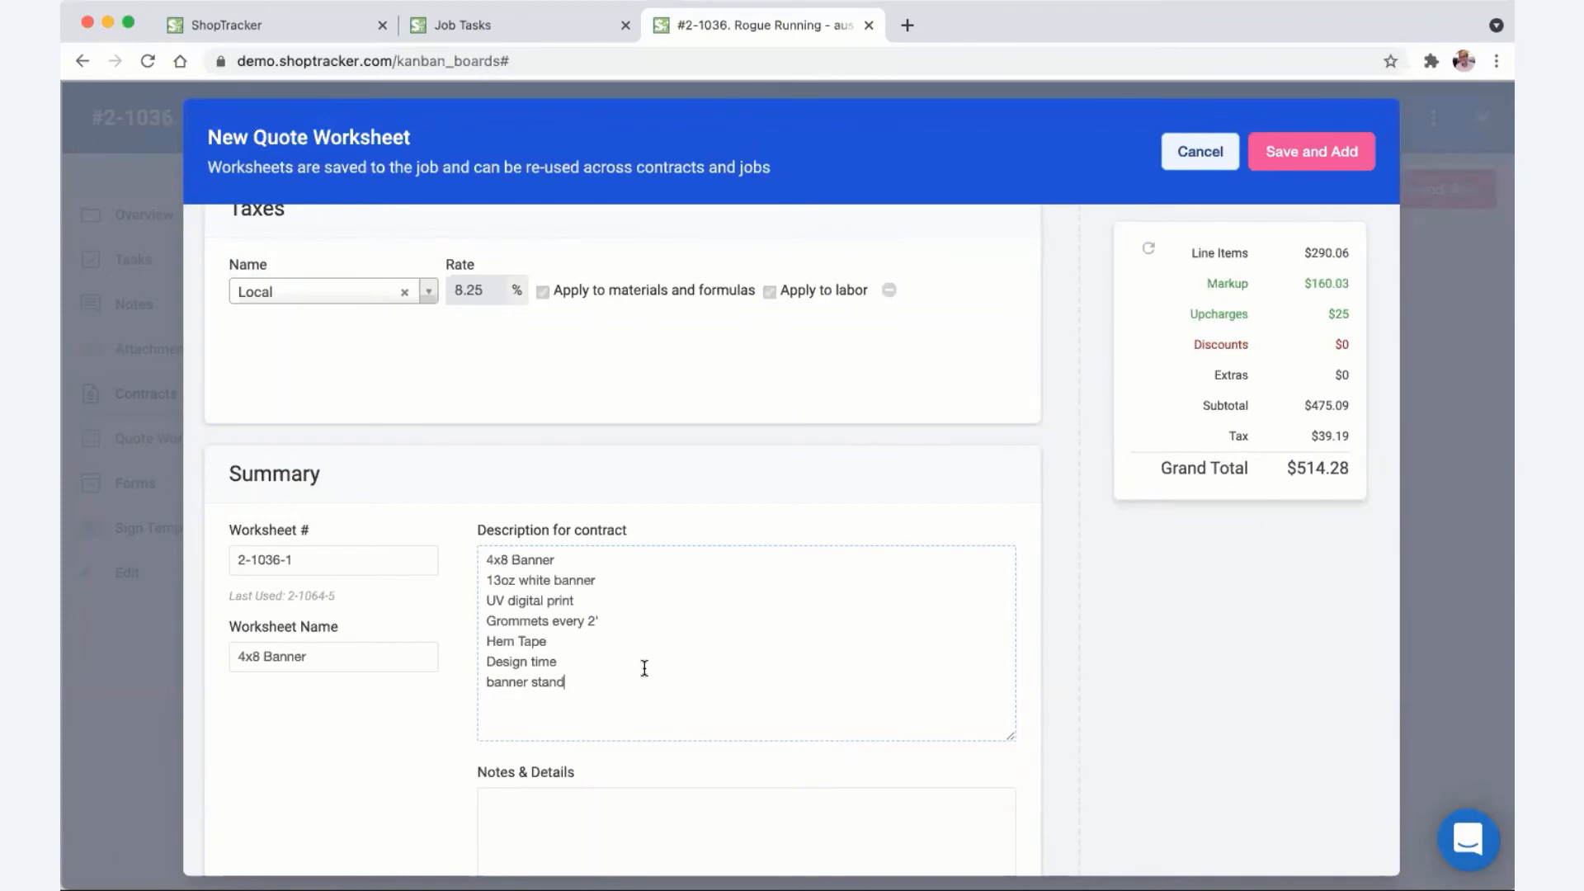
pyautogui.scroll(-5, 645, 668)
# - Enter 'part 123' in Notes & Details and save the 4x8 Banner worksheet to the contract
pyautogui.click(612, 624)
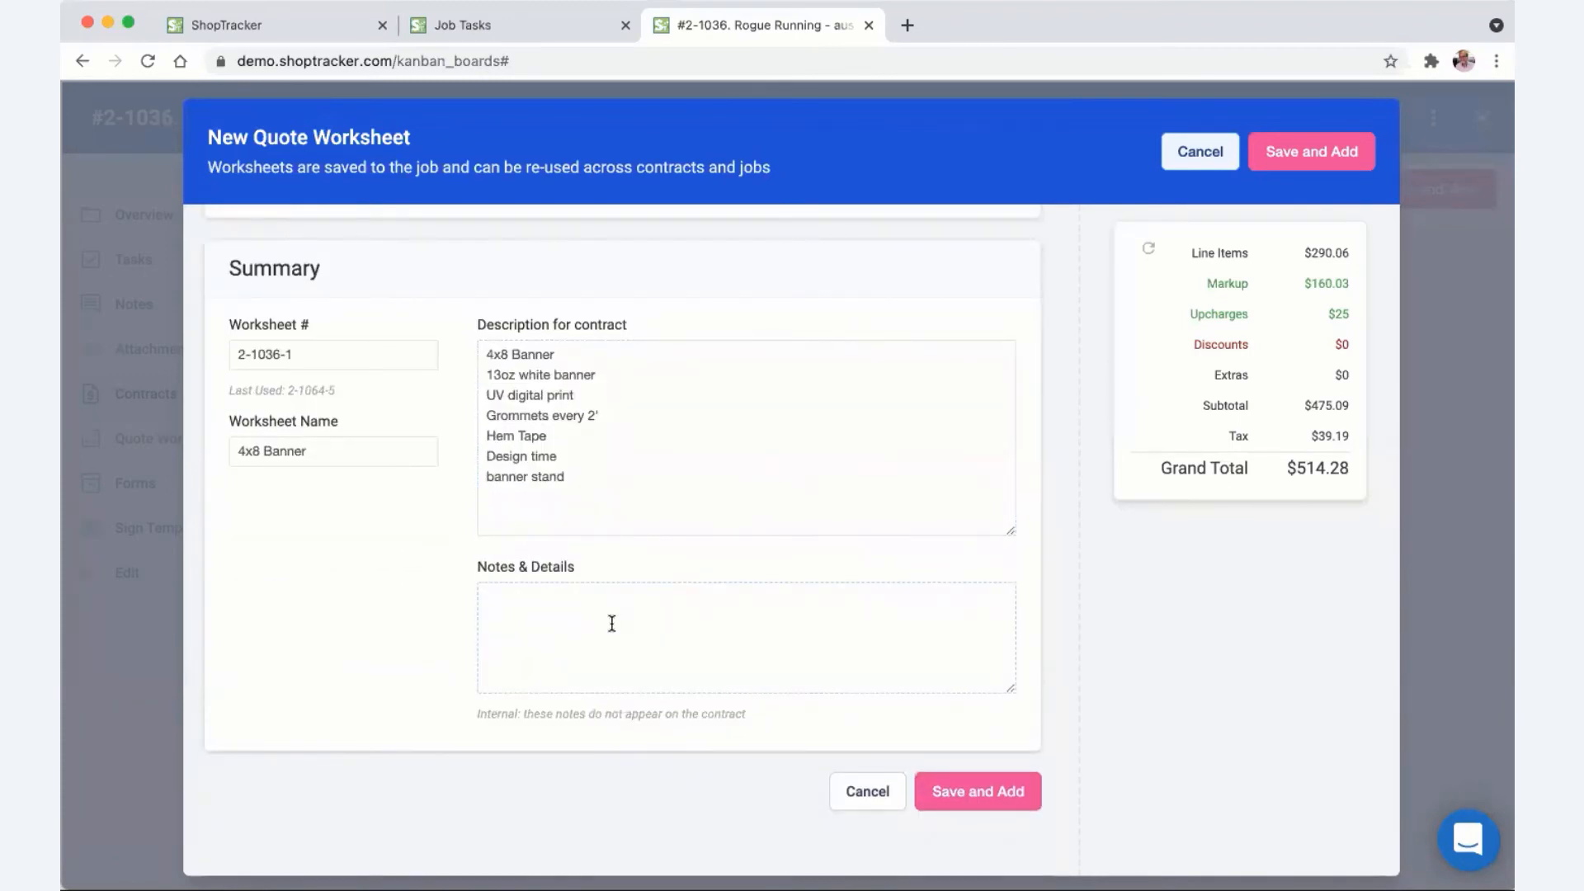
pyautogui.write('part 123')
pyautogui.click(333, 443)
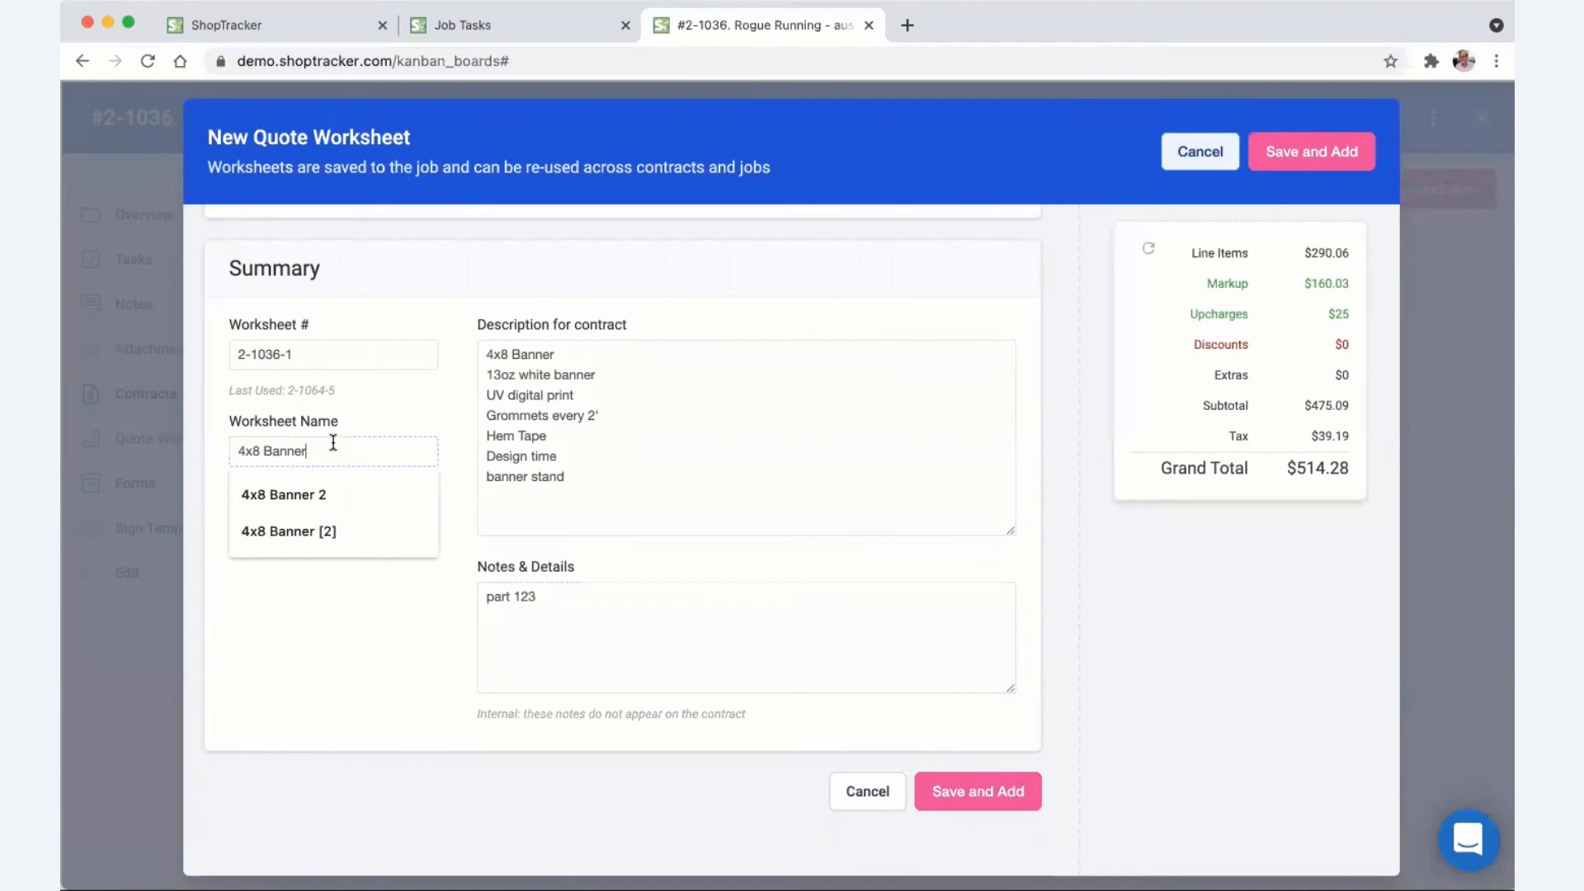
pyautogui.click(994, 804)
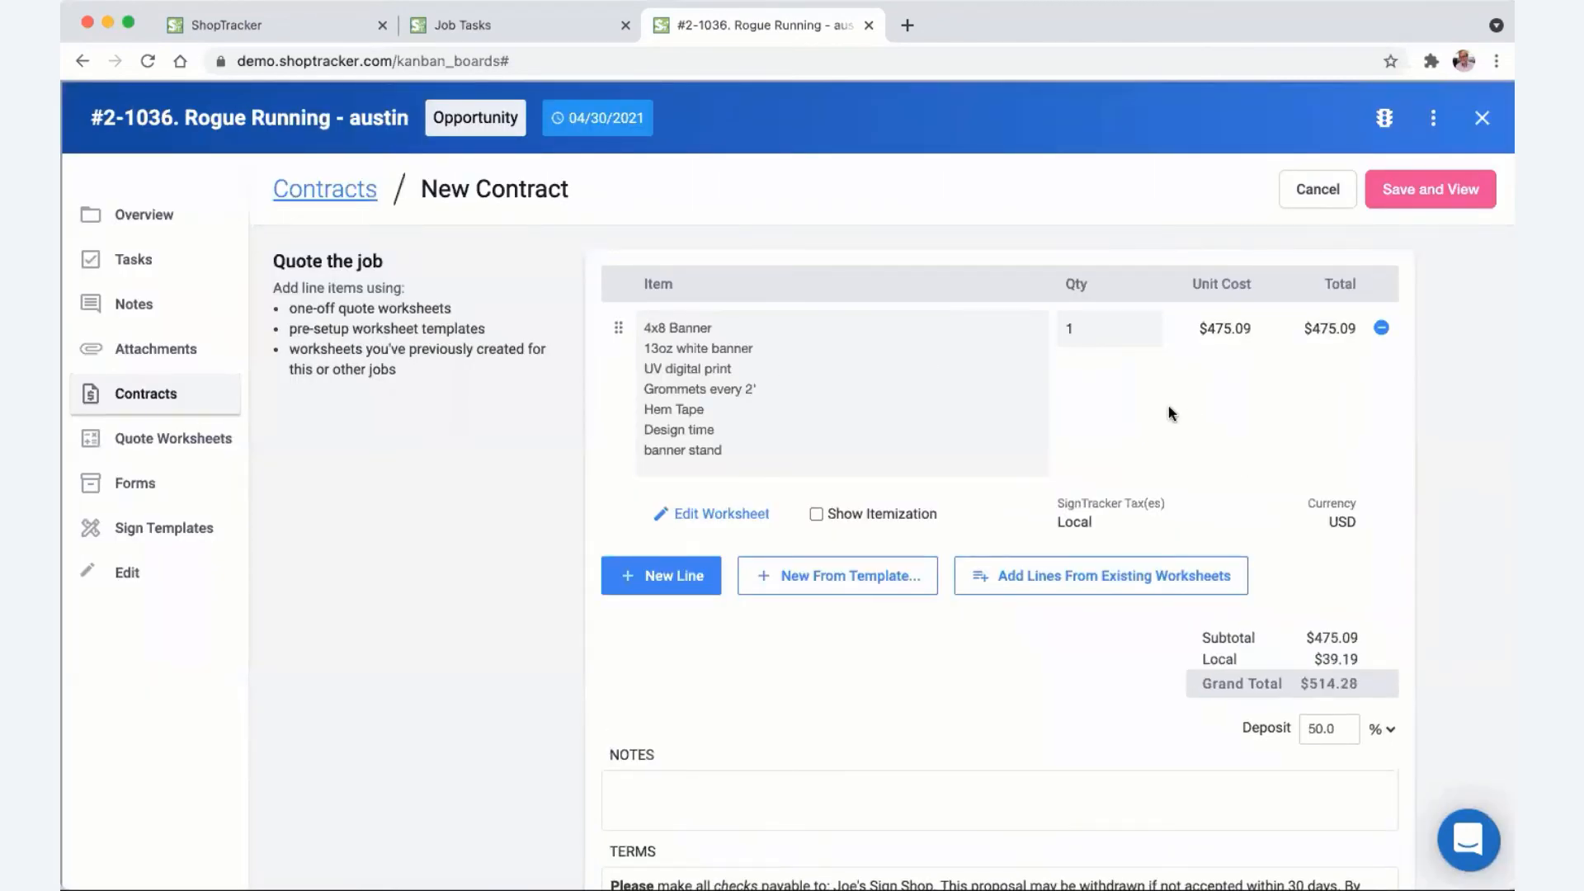
# - Clone the #2-1036-1 4x8 Banner worksheet from the job's existing quote worksheets
pyautogui.scroll(-5, 1168, 404)
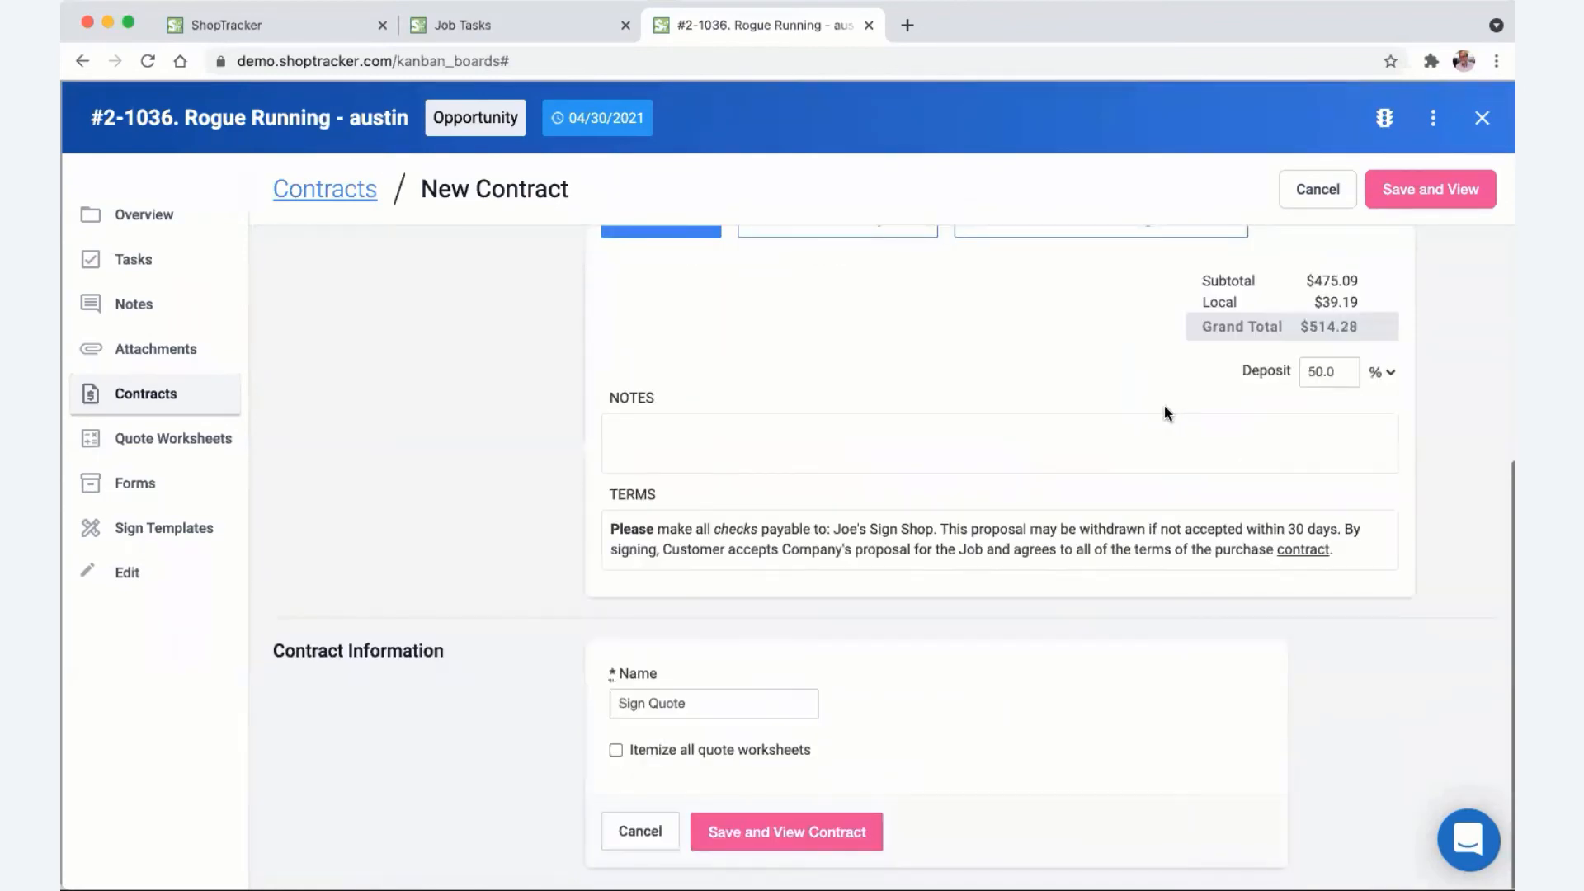
pyautogui.scroll(3, 1061, 410)
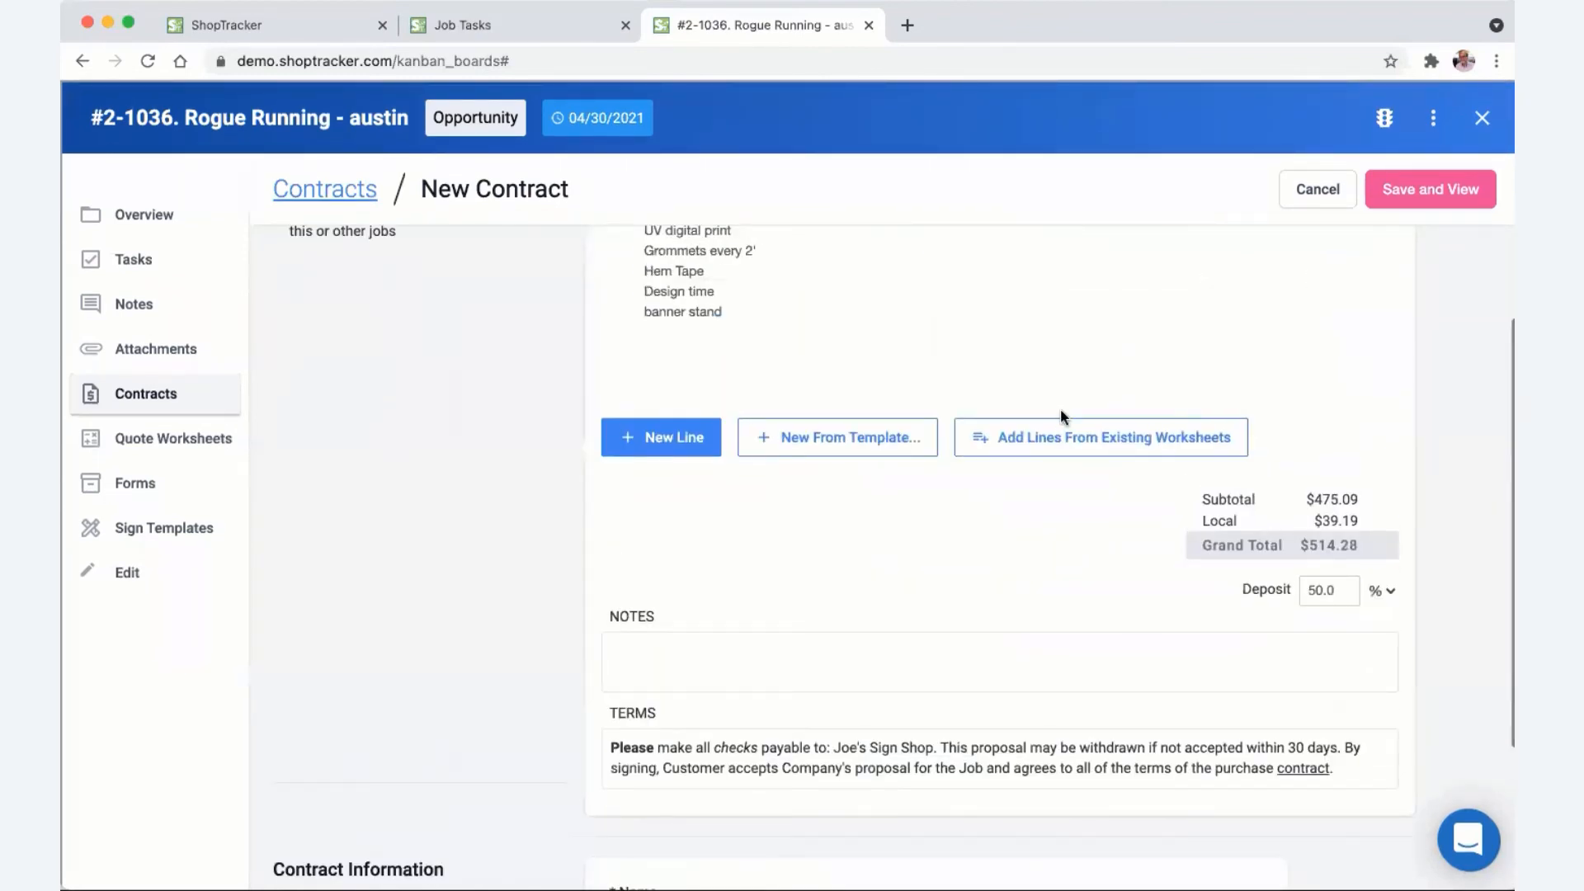
pyautogui.scroll(2, 1030, 498)
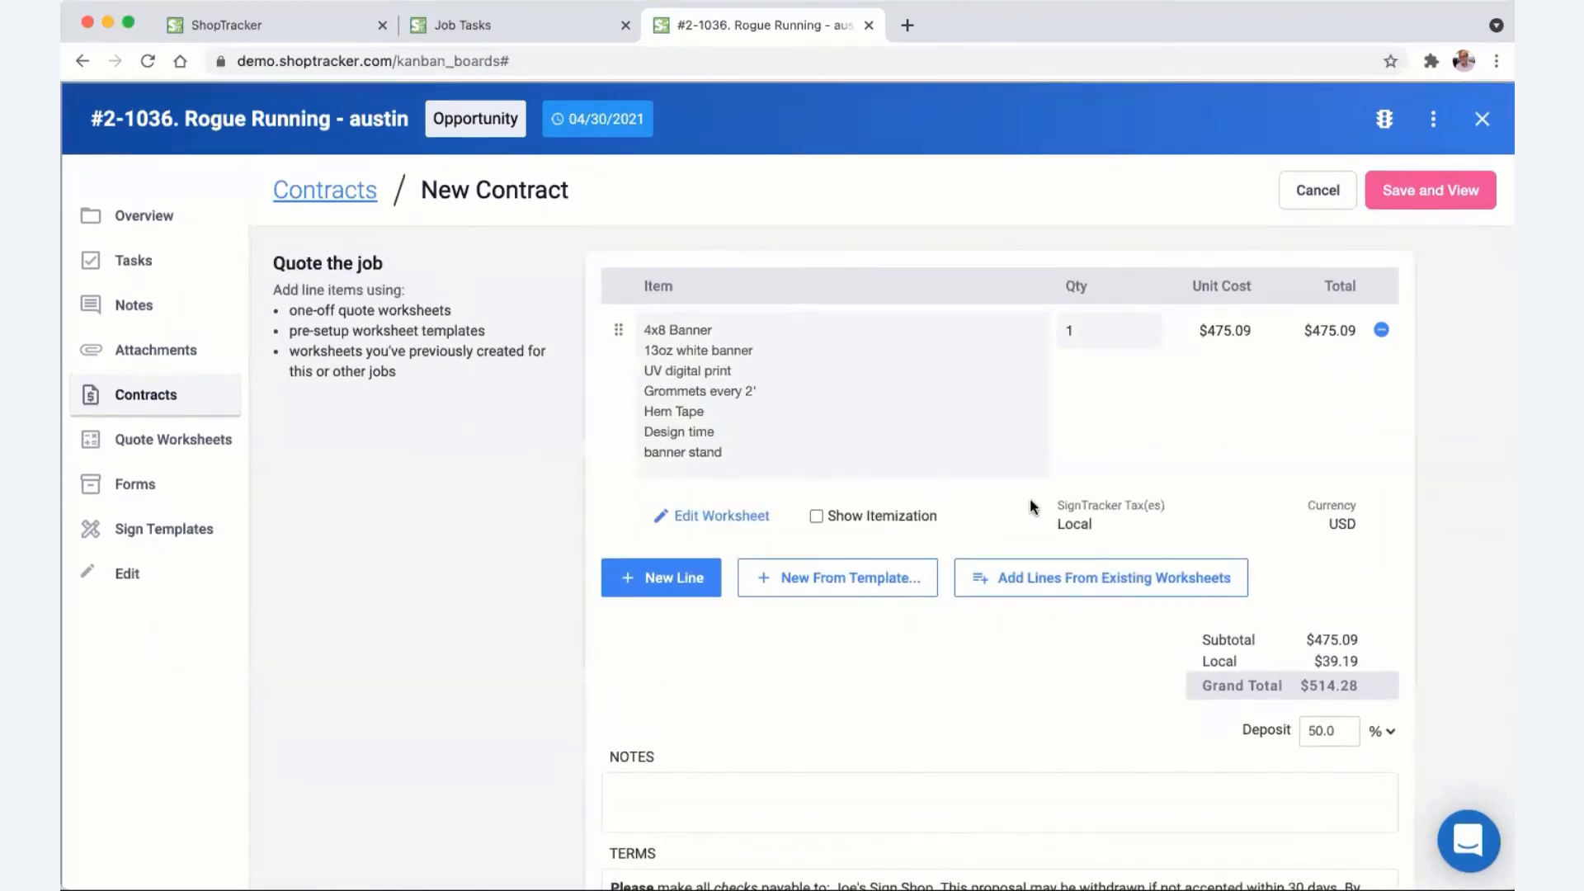
pyautogui.click(1042, 579)
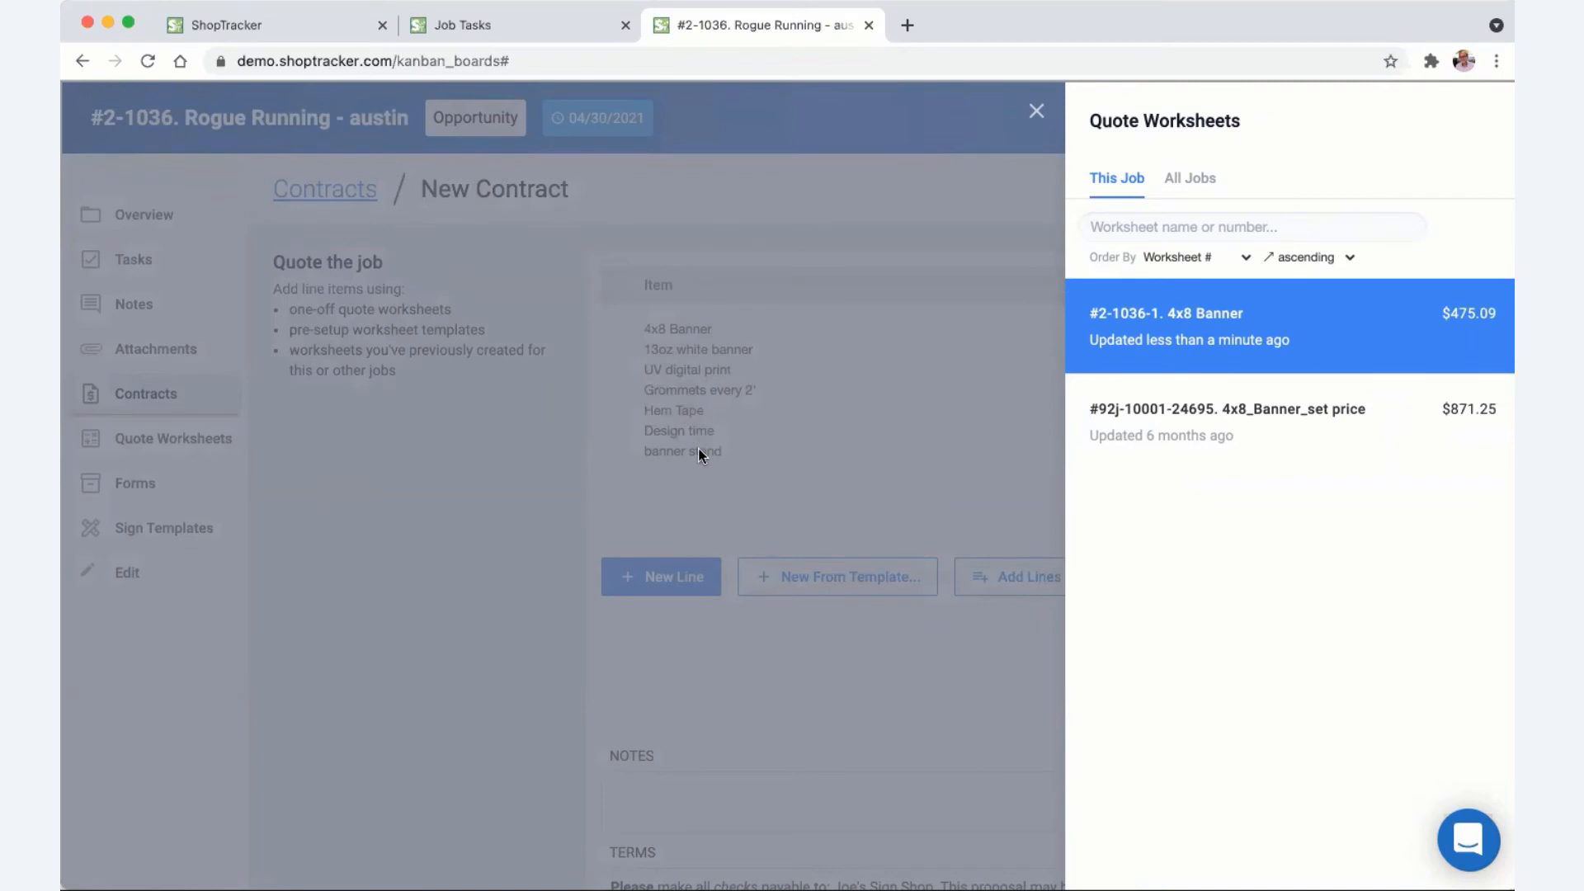
pyautogui.moveTo(1319, 320)
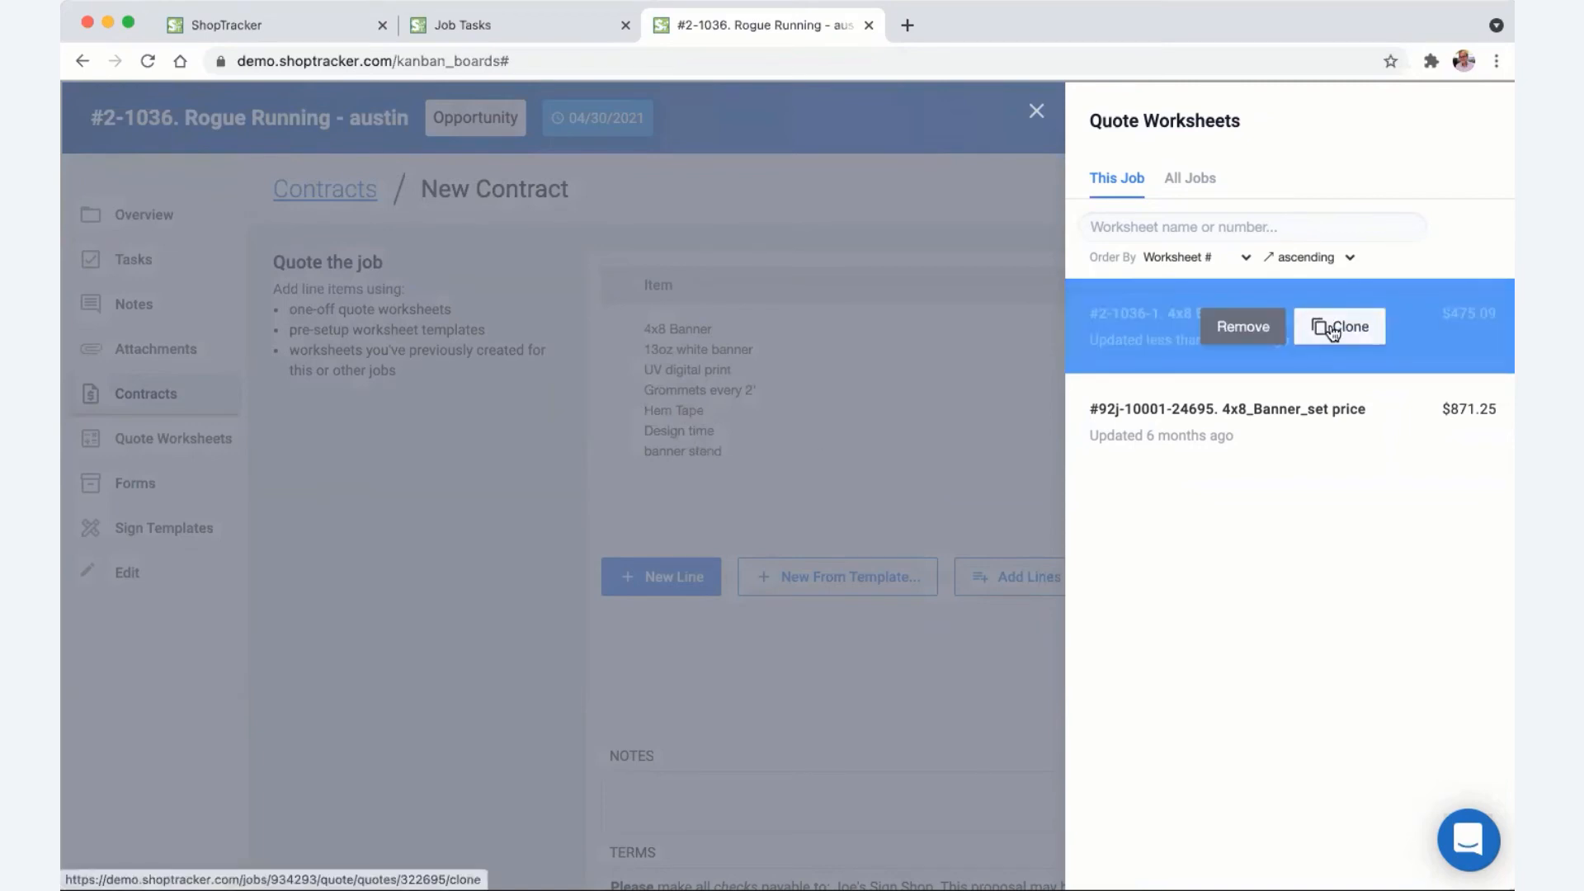
pyautogui.click(1331, 329)
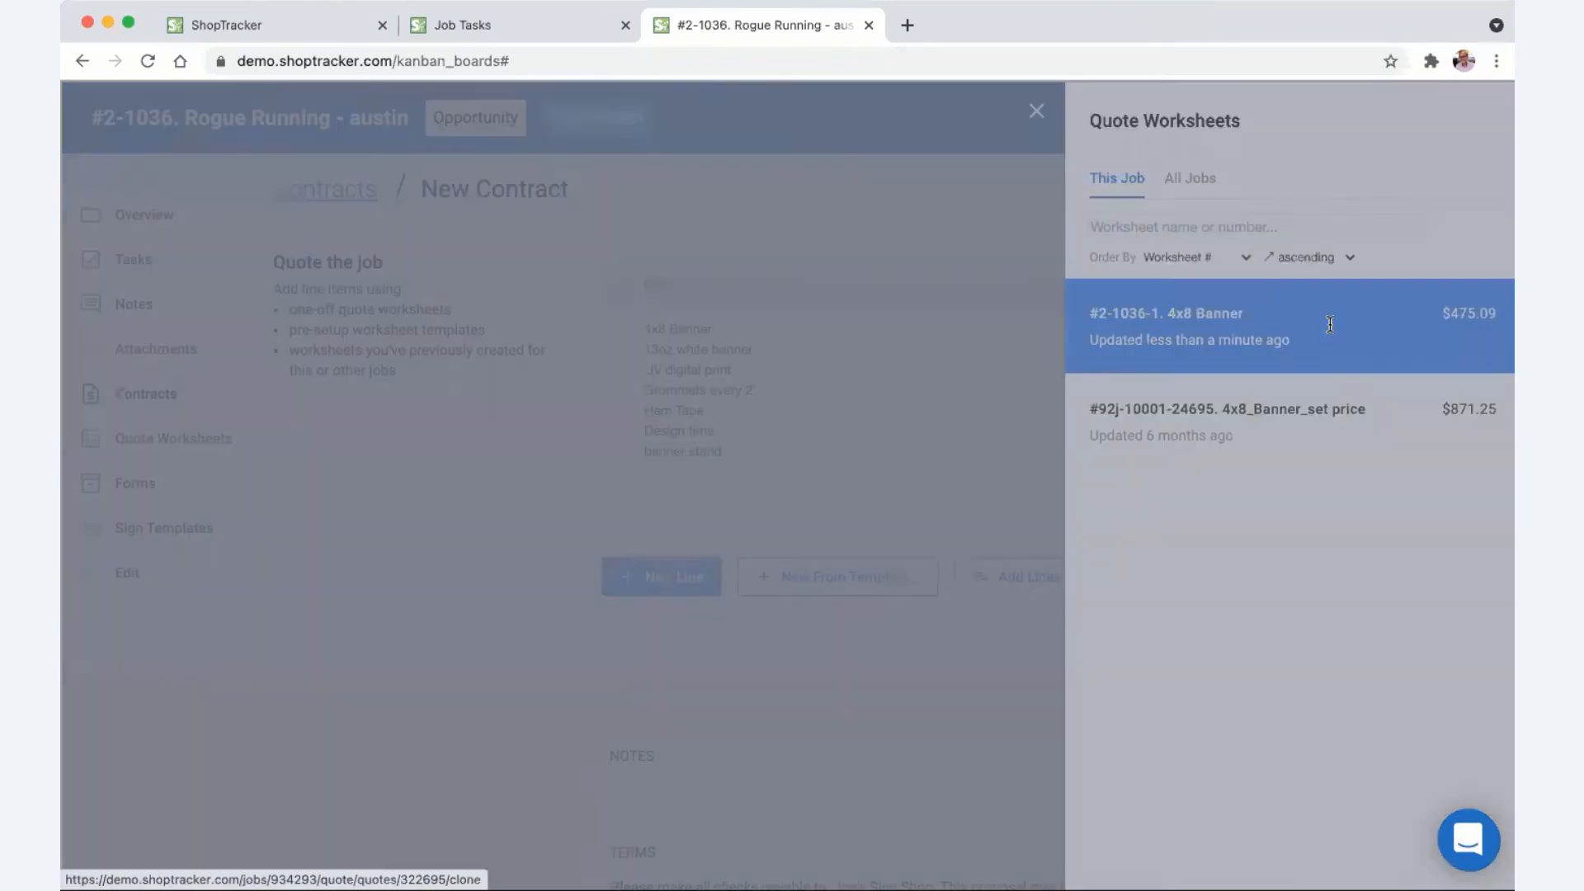
# - Remove the banner stand item from the cloned worksheet's special order
pyautogui.scroll(-3, 690, 450)
pyautogui.scroll(-7, 690, 450)
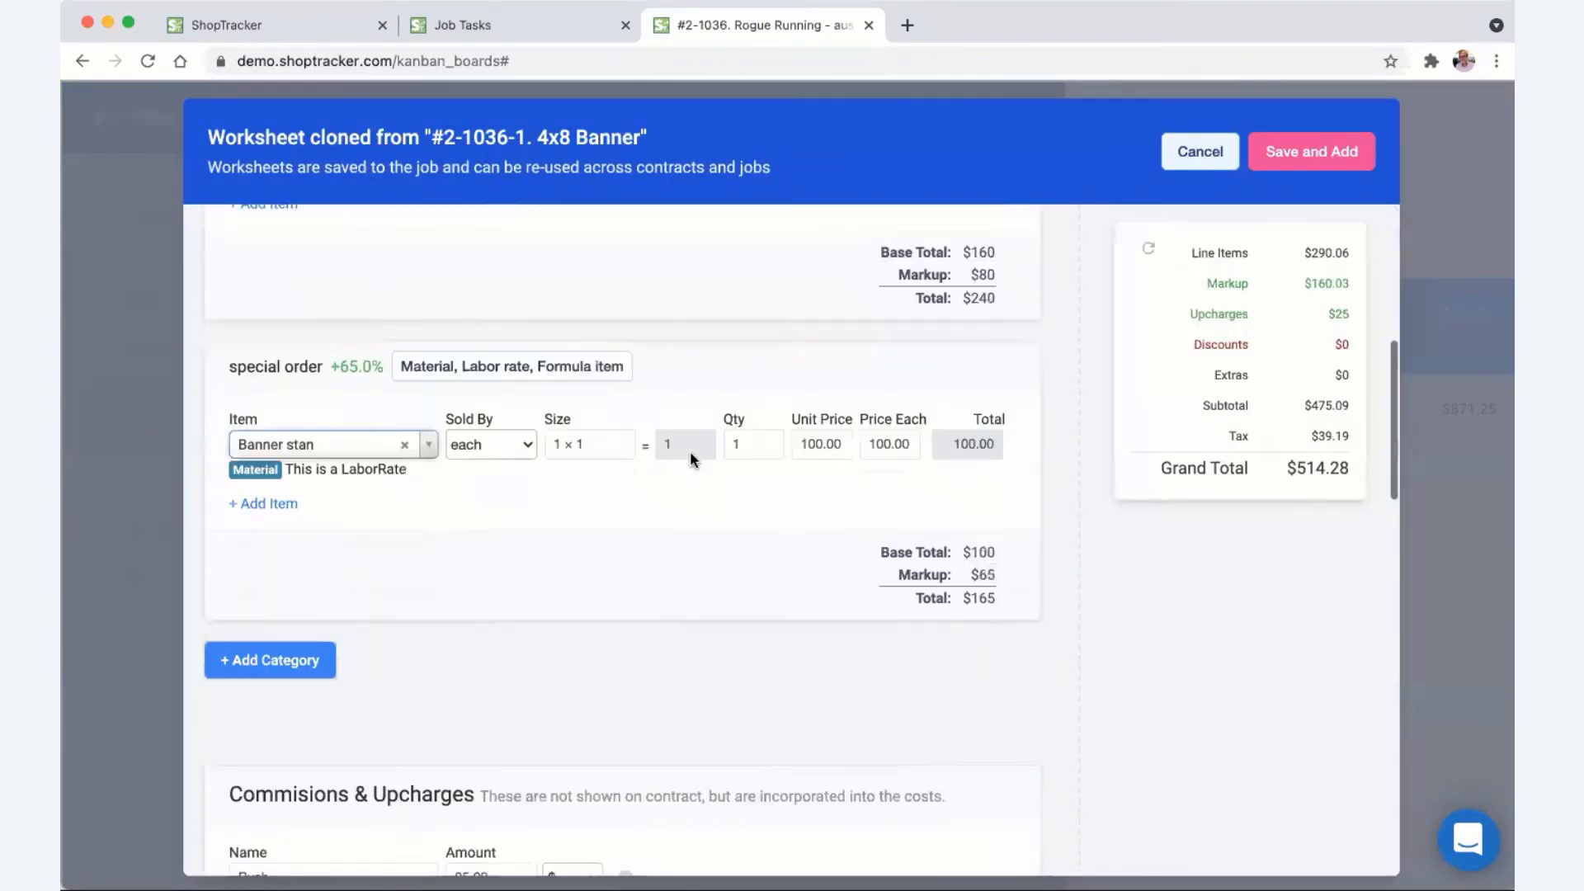
pyautogui.scroll(1, 900, 415)
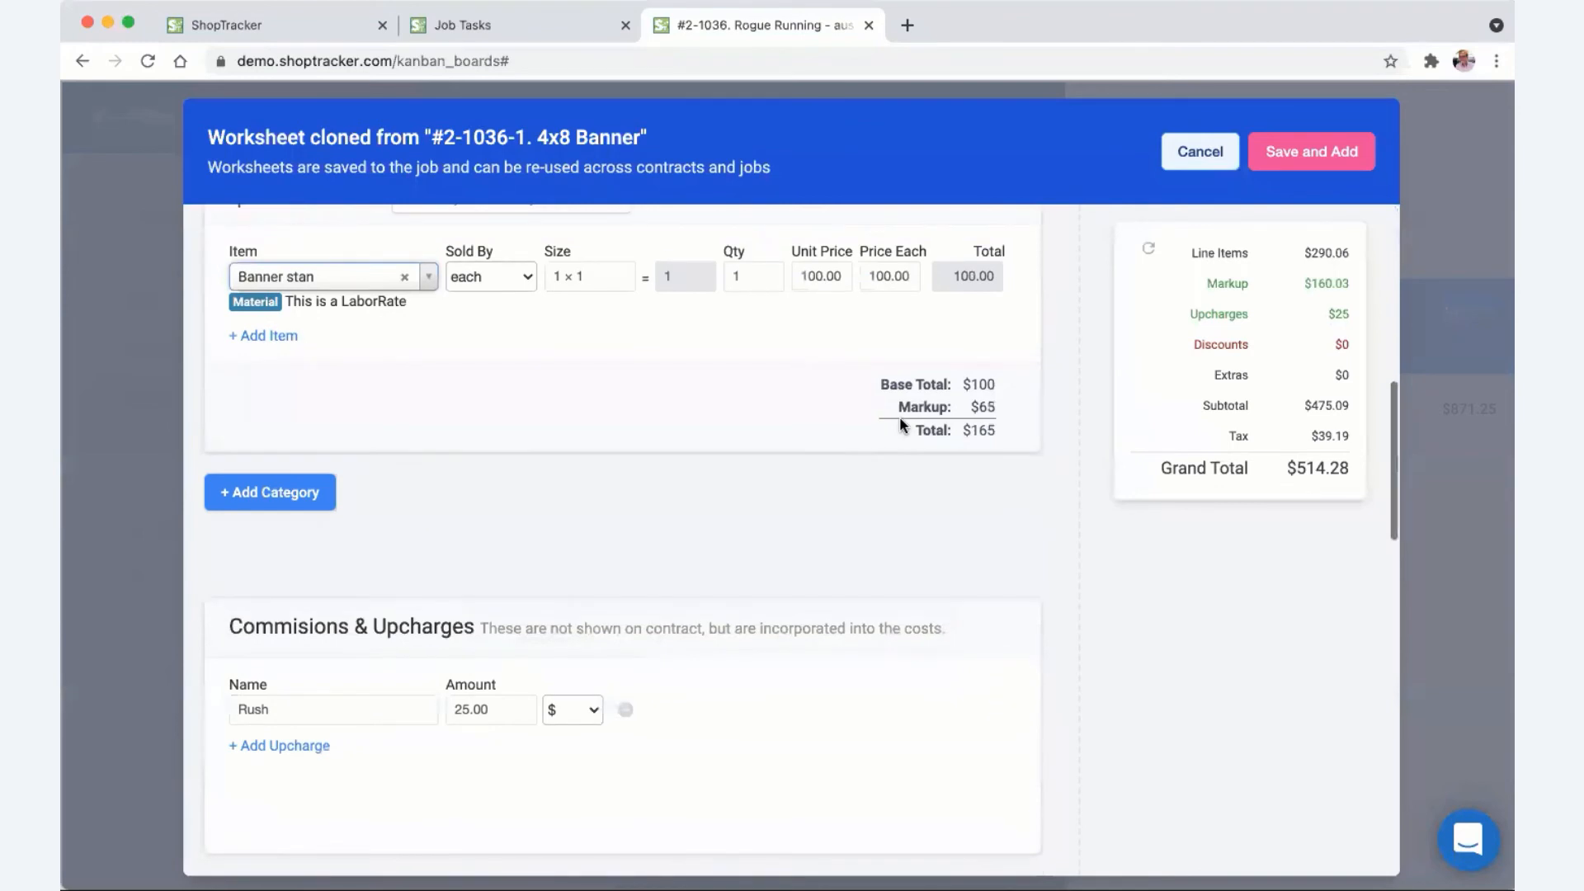
pyautogui.scroll(2, 899, 417)
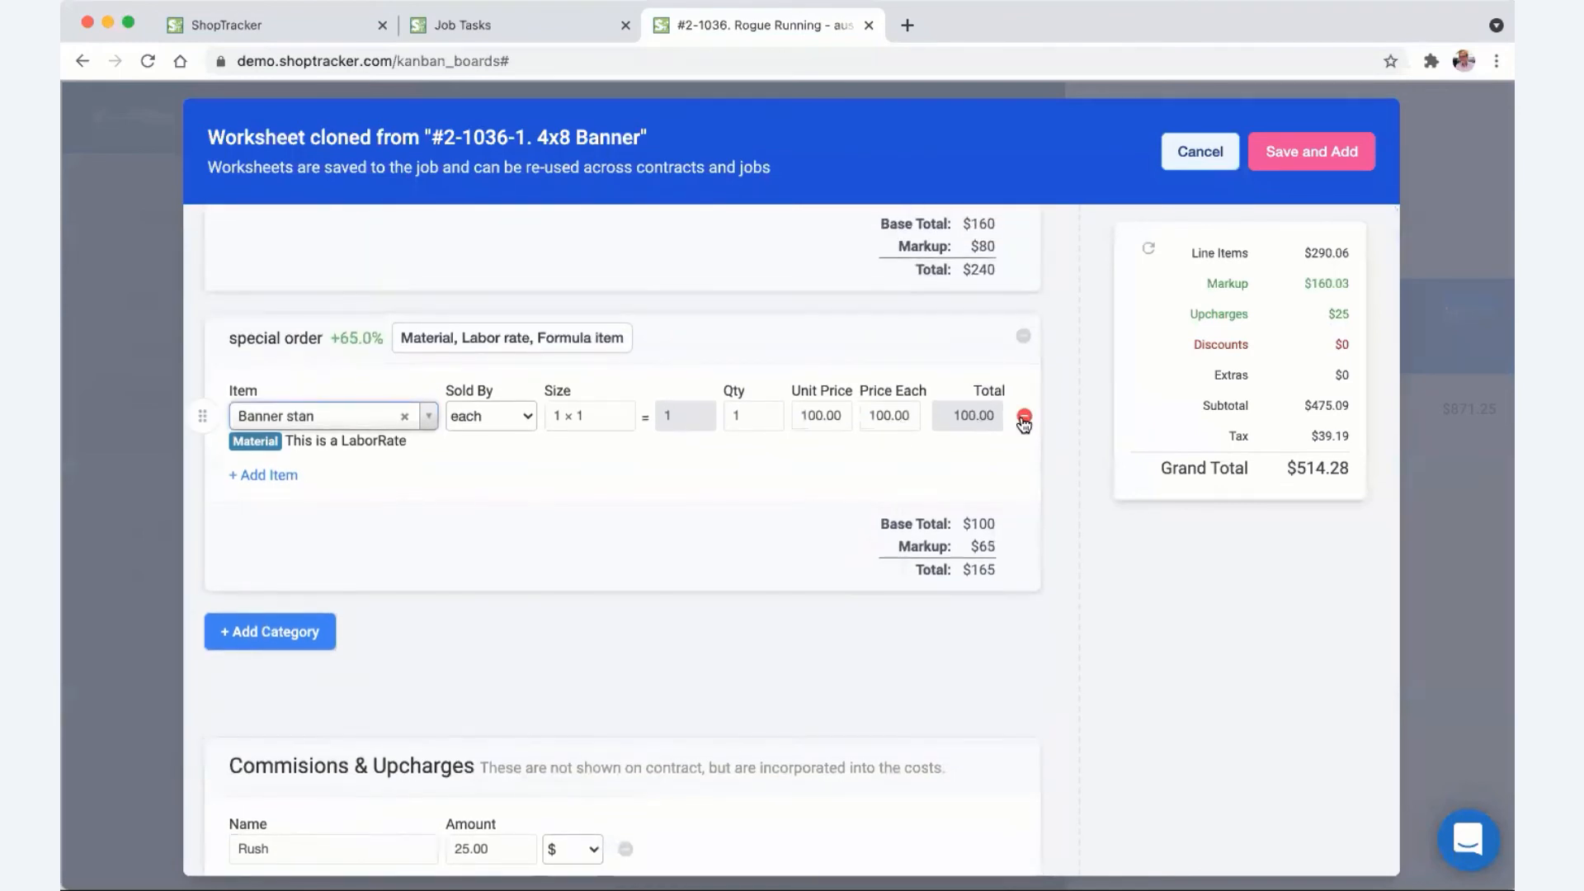
pyautogui.click(1022, 417)
# - Delete the 'banner stand' description line and save the copy as a second contract line
pyautogui.scroll(-1, 670, 490)
pyautogui.scroll(-5, 668, 495)
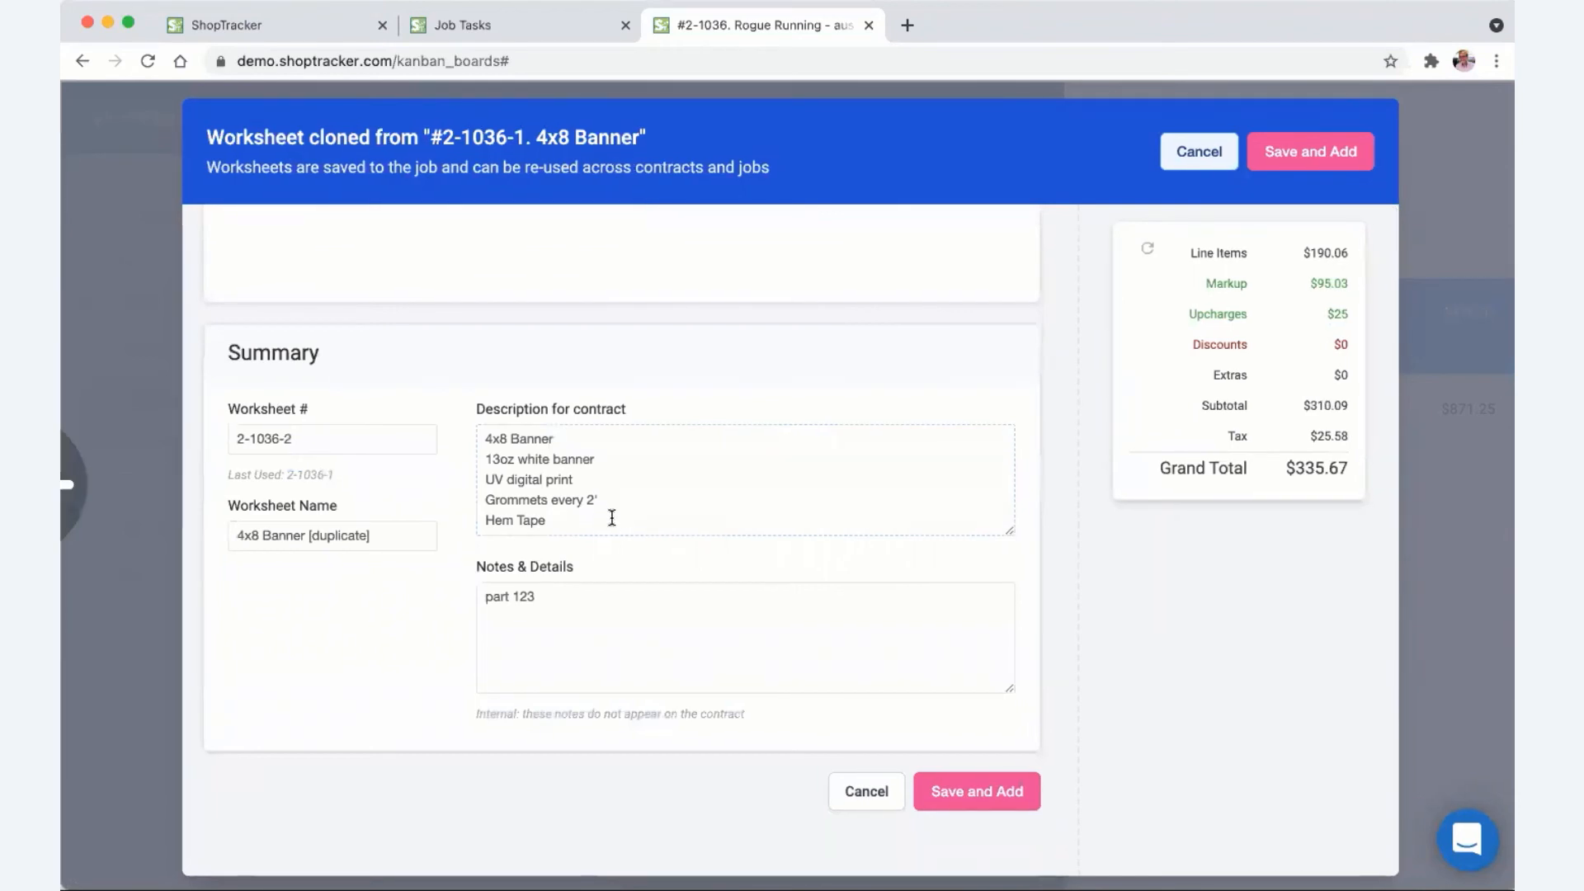
pyautogui.moveTo(1008, 532); pyautogui.dragTo(1004, 619)
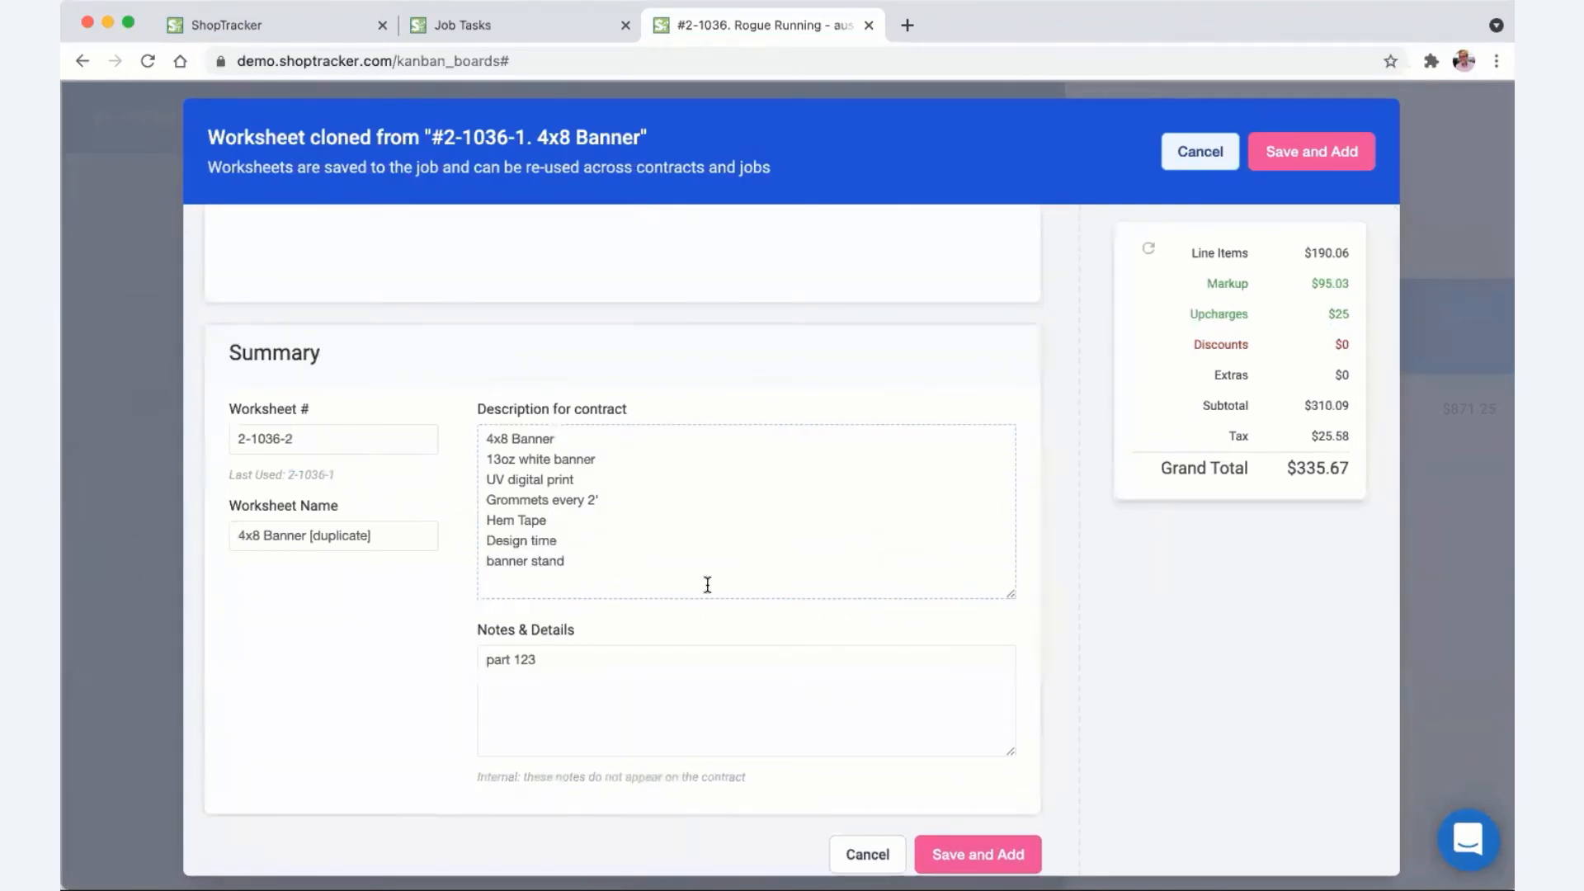
pyautogui.tripleClick(482, 565)
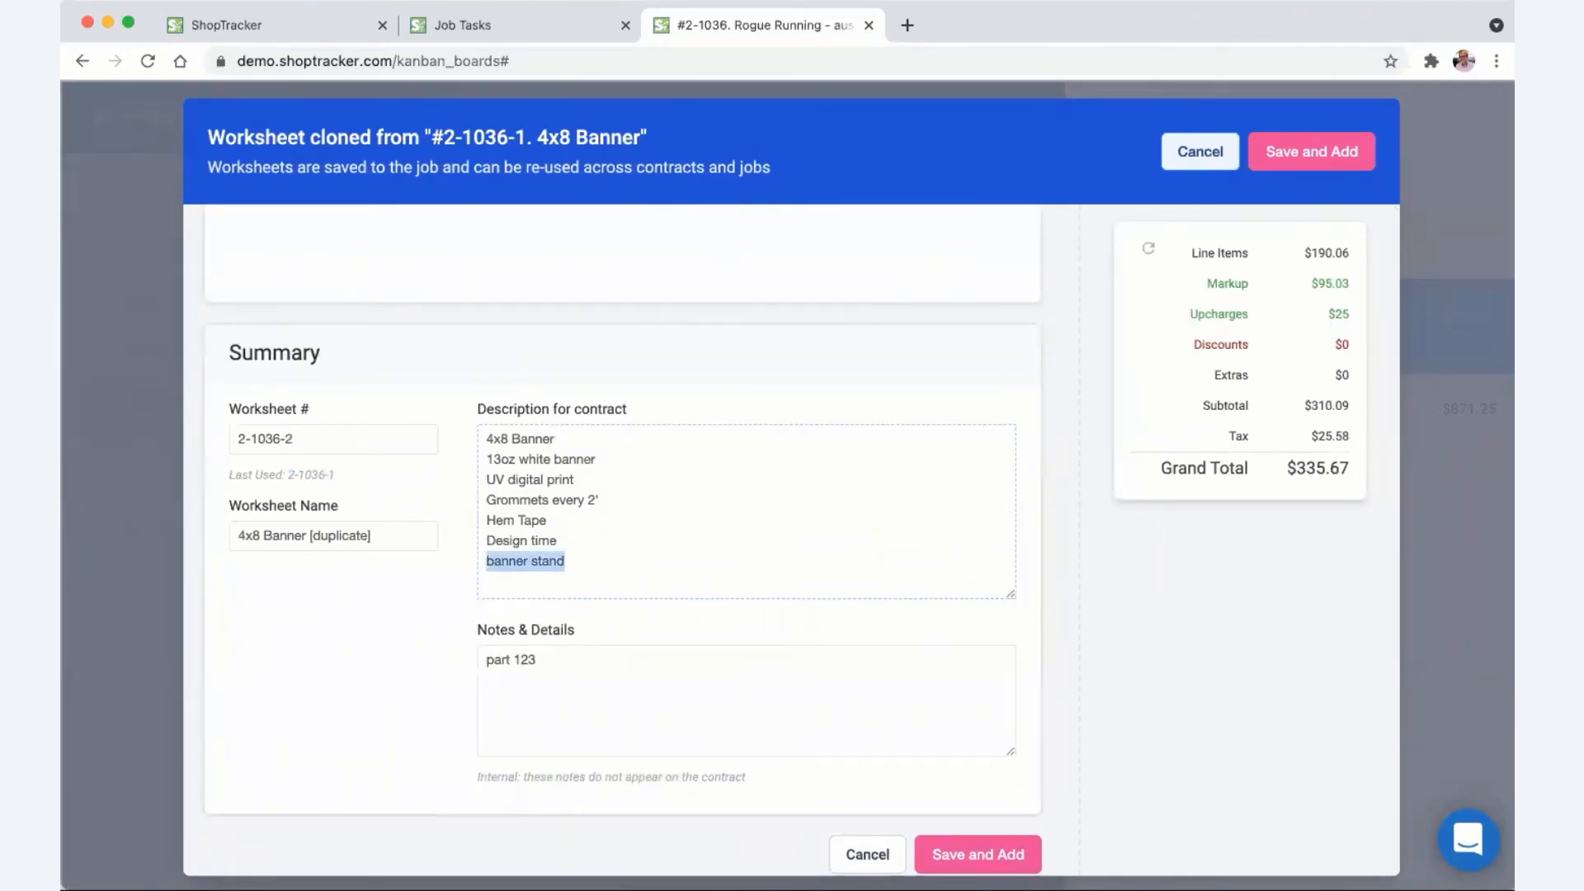
pyautogui.press('BackSpace')
pyautogui.click(987, 856)
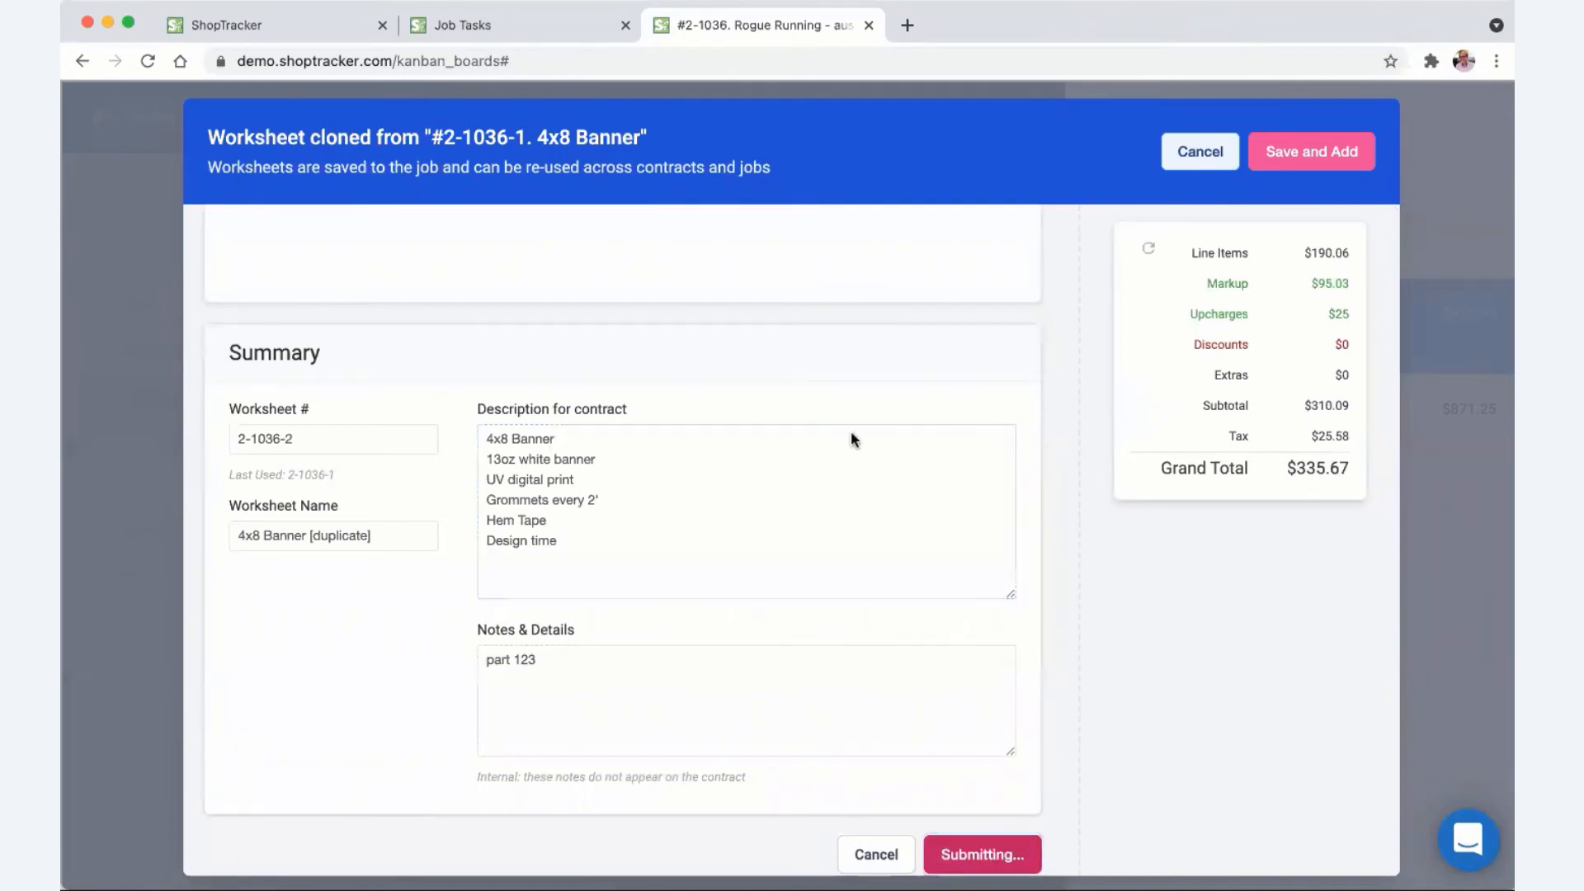
pyautogui.moveTo(1155, 320)
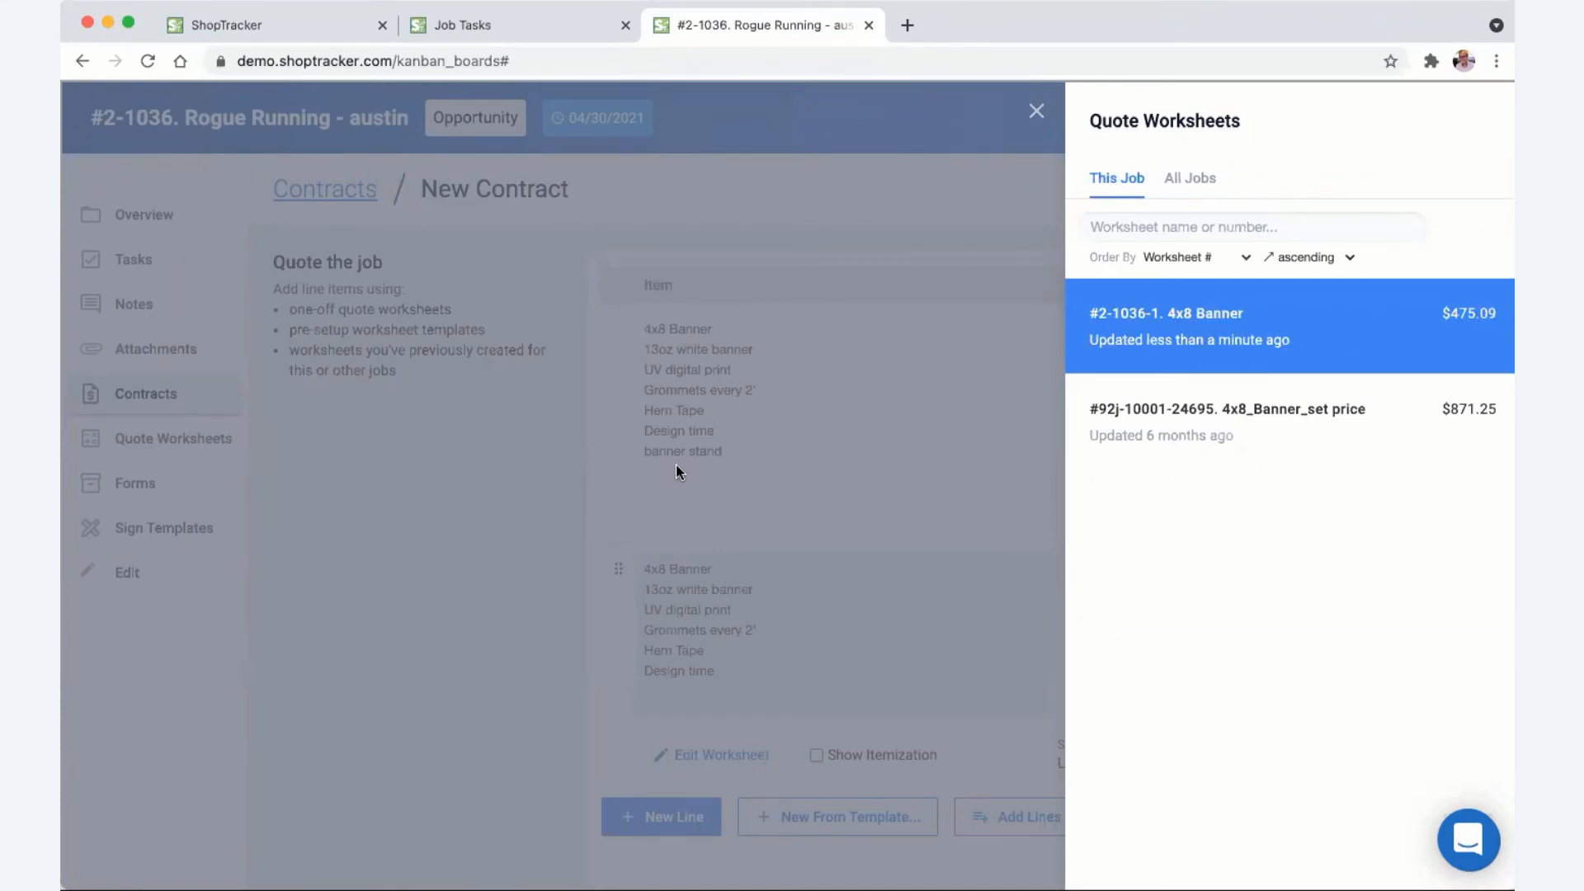
# - Search worksheets across all jobs for 2-1035 and browse the results
pyautogui.click(1181, 183)
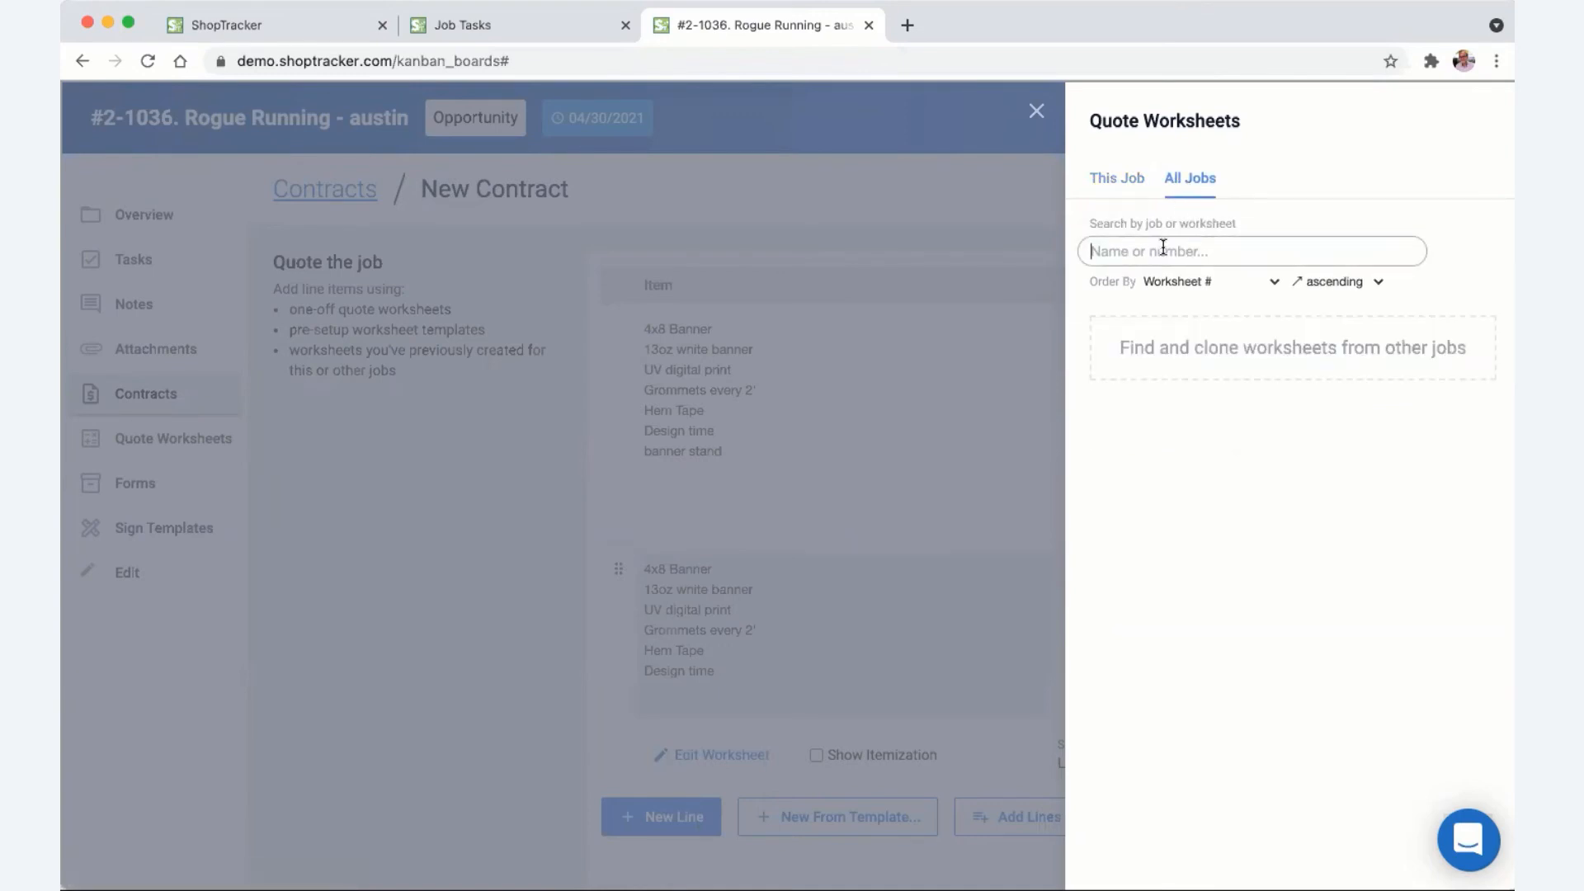
pyautogui.write('2-')
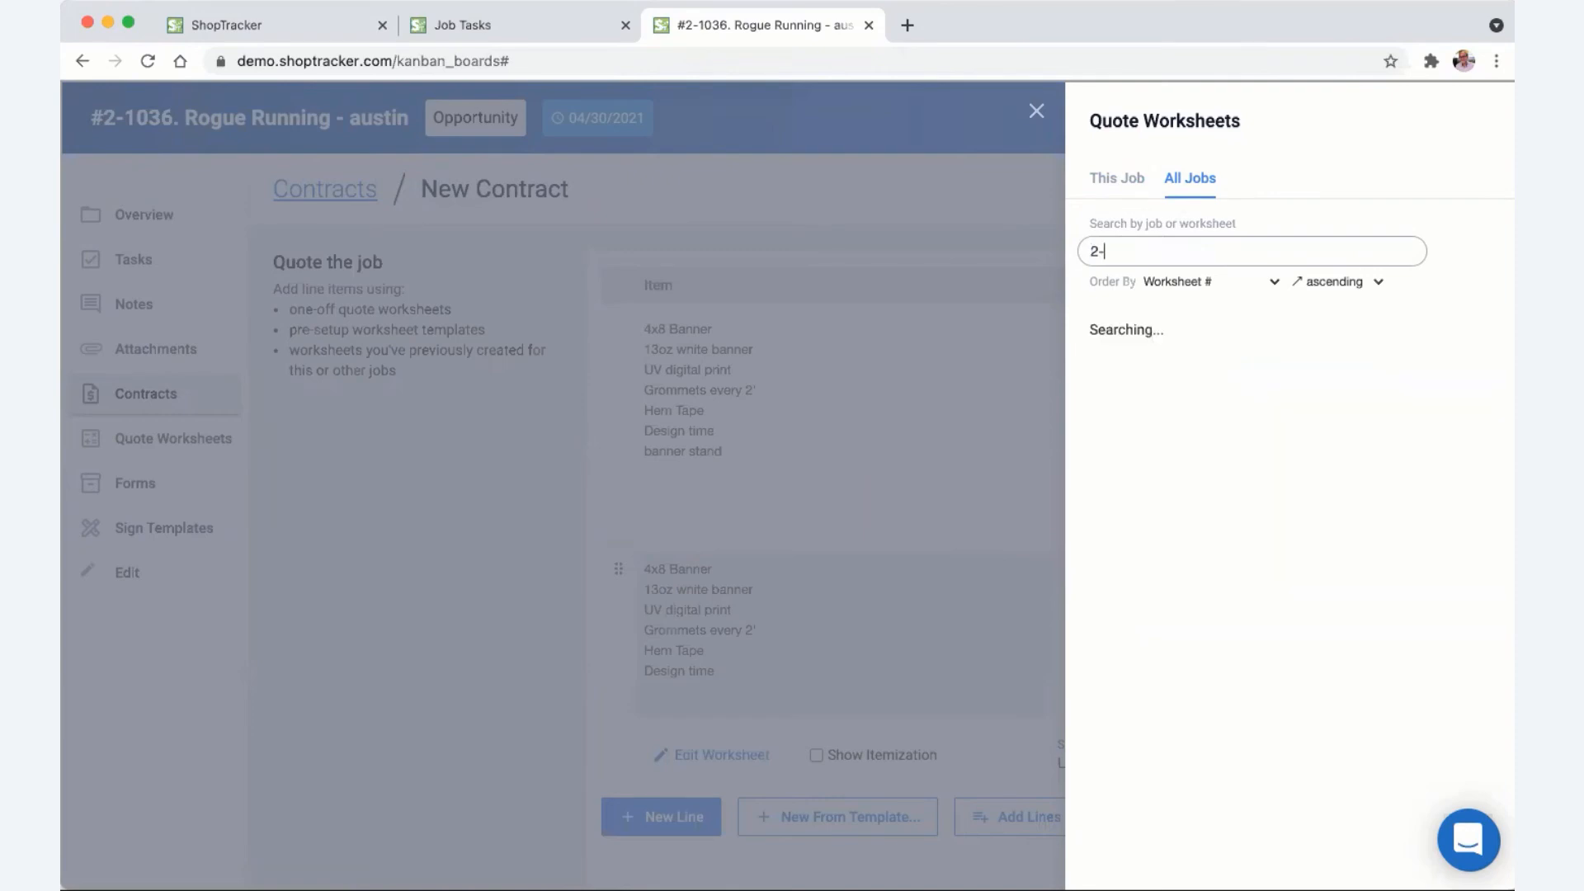
pyautogui.write('1035')
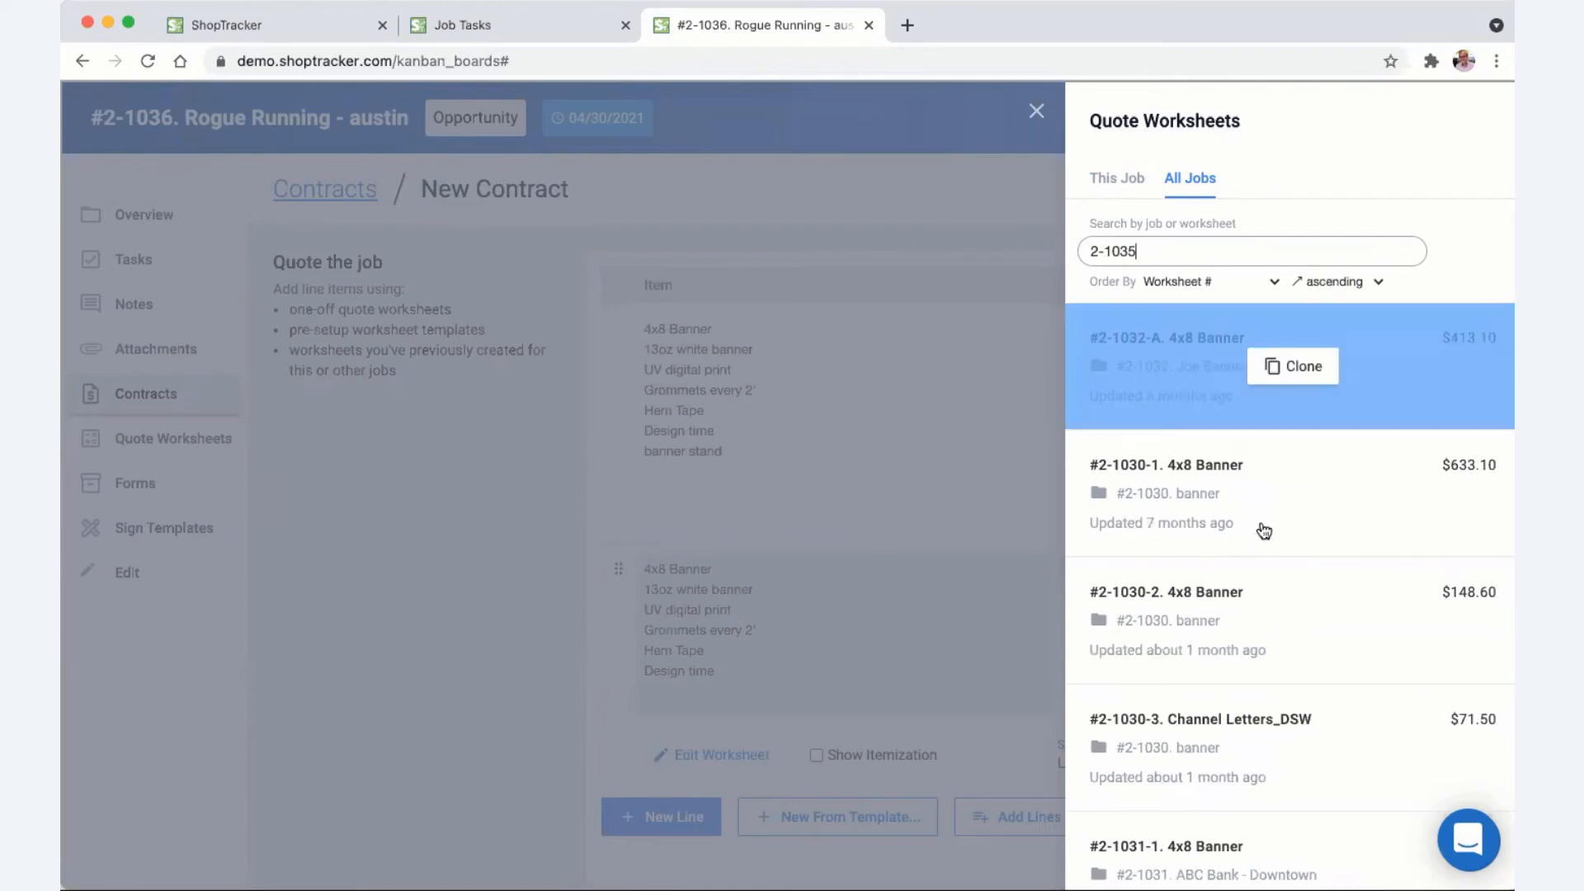
pyautogui.scroll(-2, 1326, 651)
pyautogui.scroll(-4, 1307, 652)
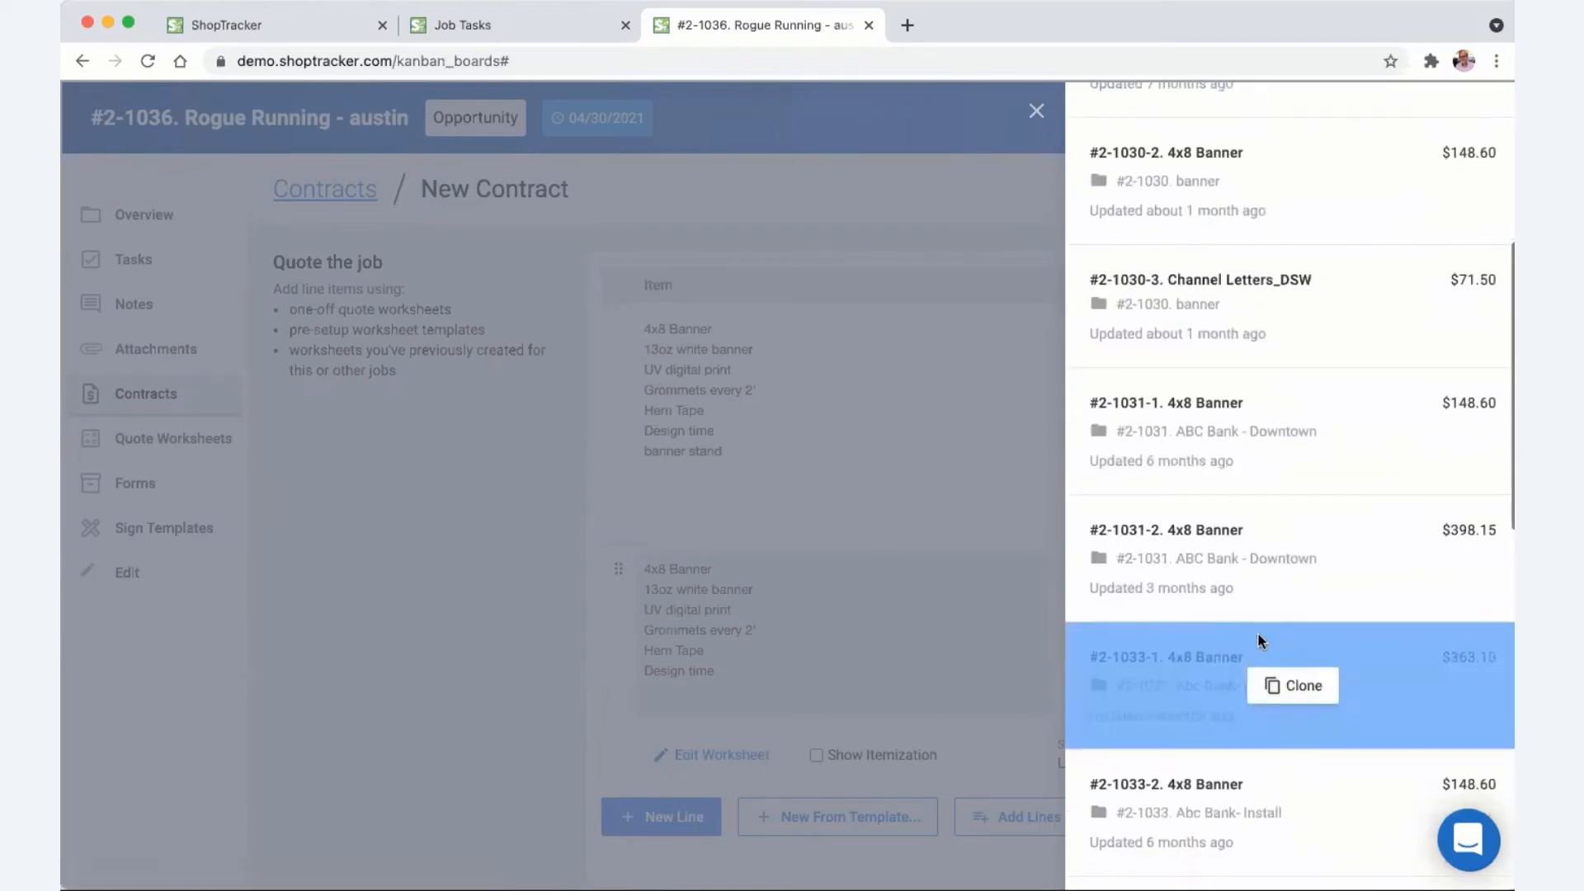
pyautogui.scroll(1, 1262, 578)
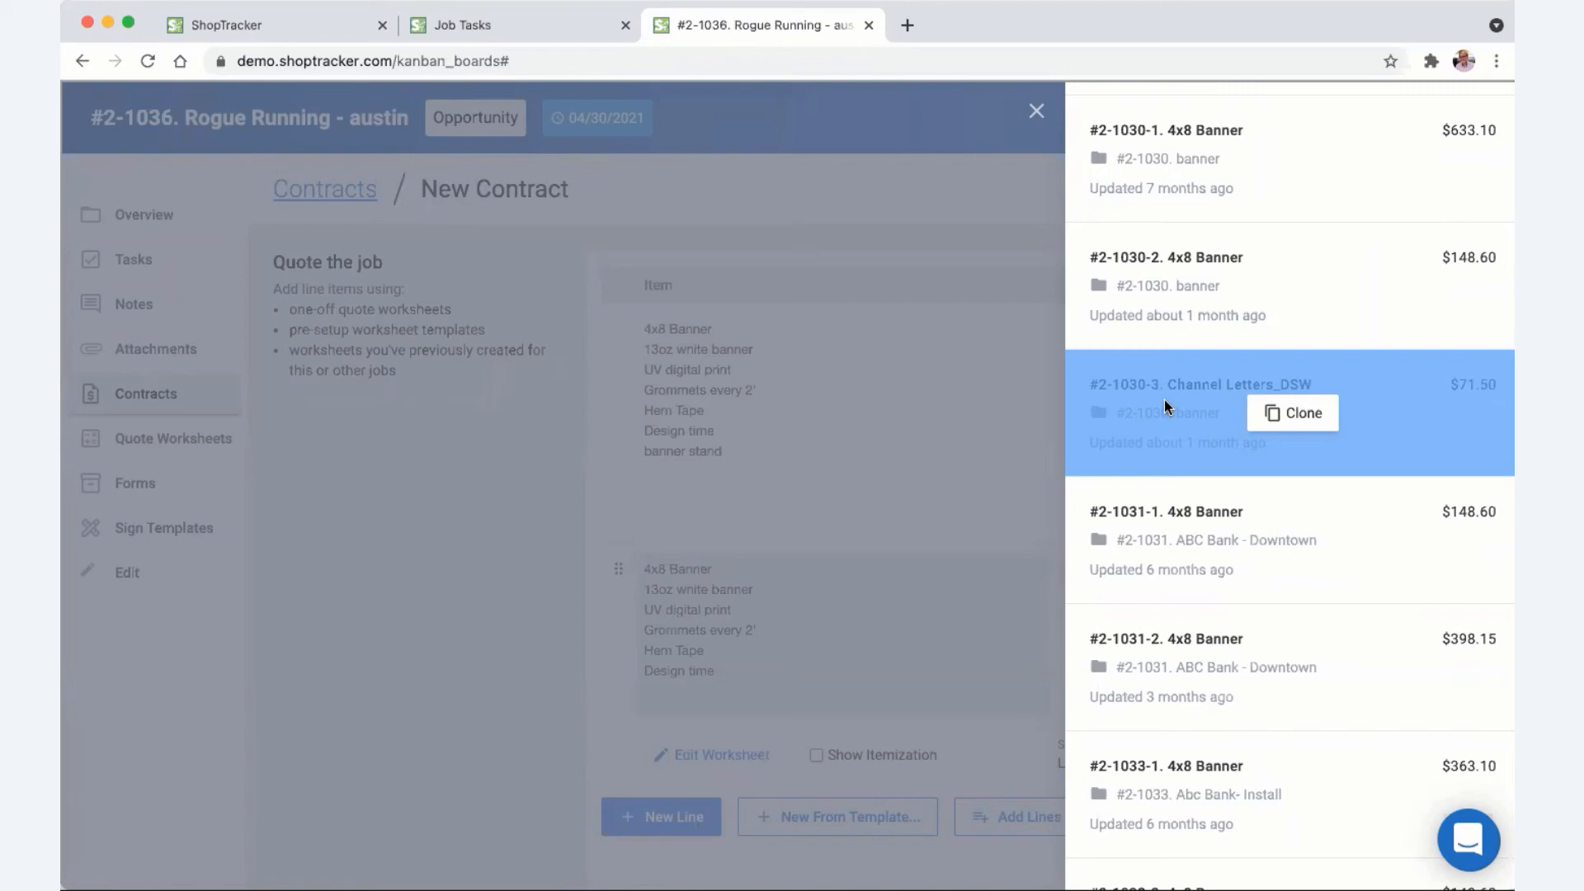
# - Clone #2-1030-3 Channel Letters_DSW, set DSW unit price to 2000, and add it to the contract
pyautogui.click(1289, 421)
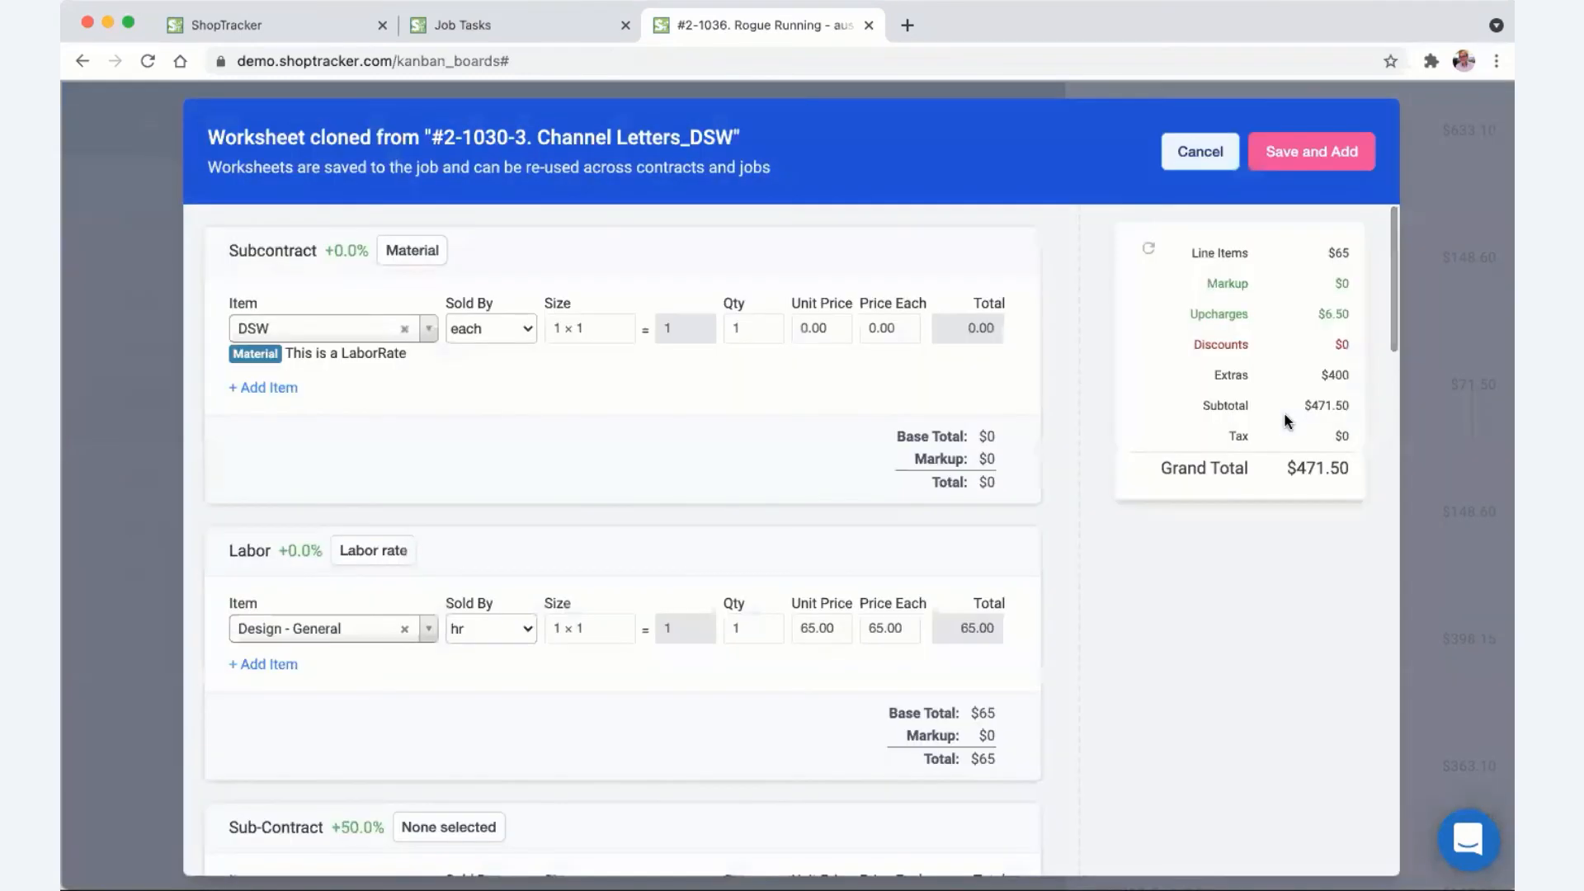
pyautogui.moveTo(828, 328); pyautogui.dragTo(799, 327)
pyautogui.write('2000')
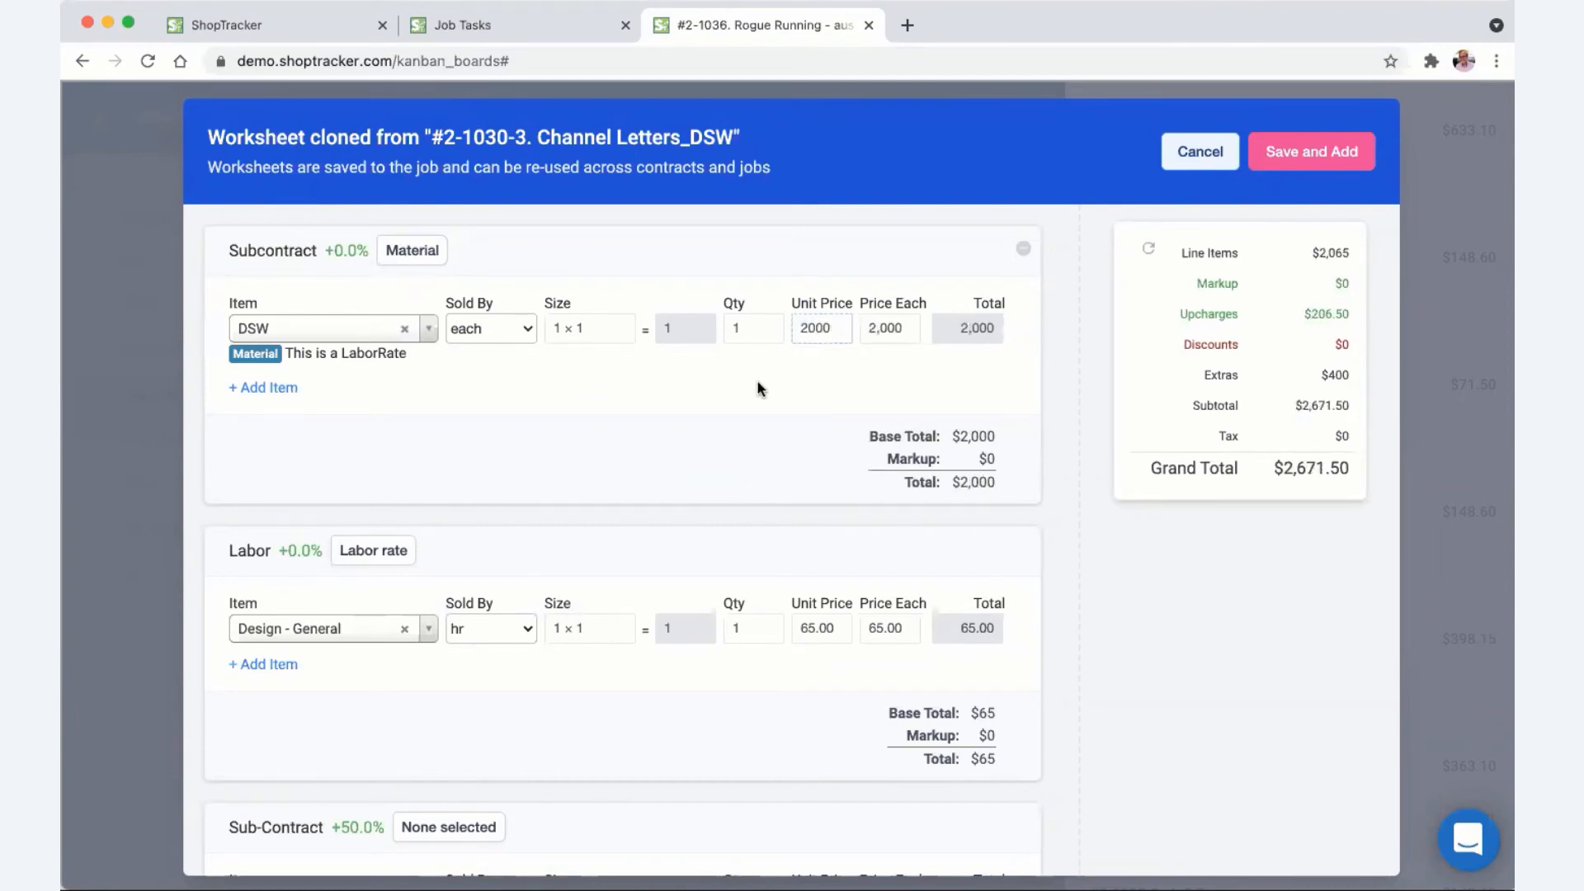
pyautogui.scroll(-15, 756, 380)
pyautogui.scroll(-3, 698, 532)
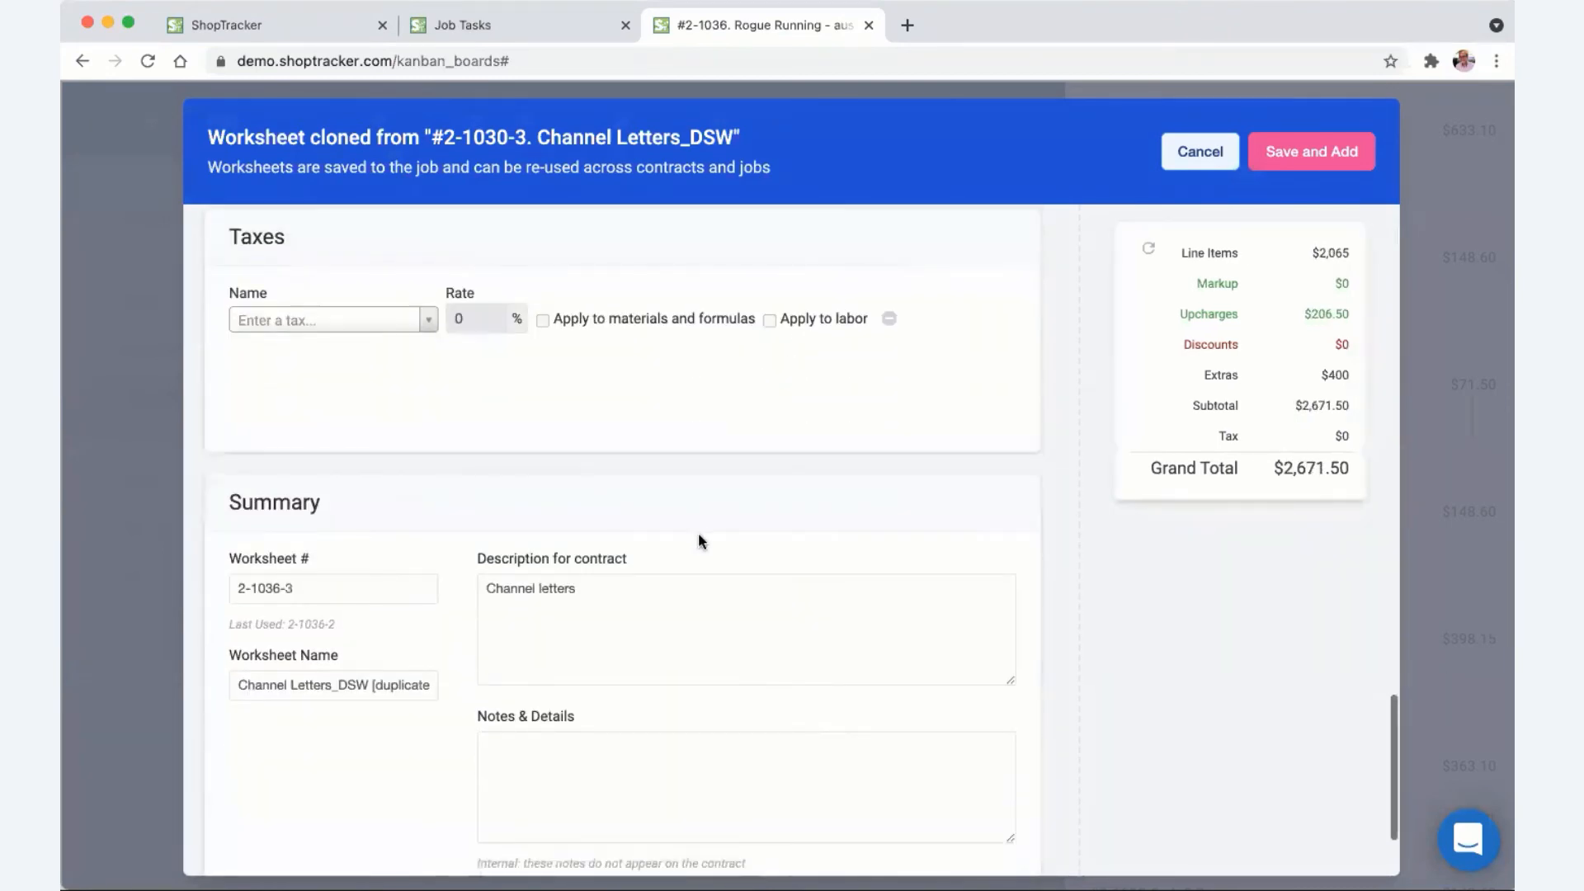
pyautogui.click(946, 792)
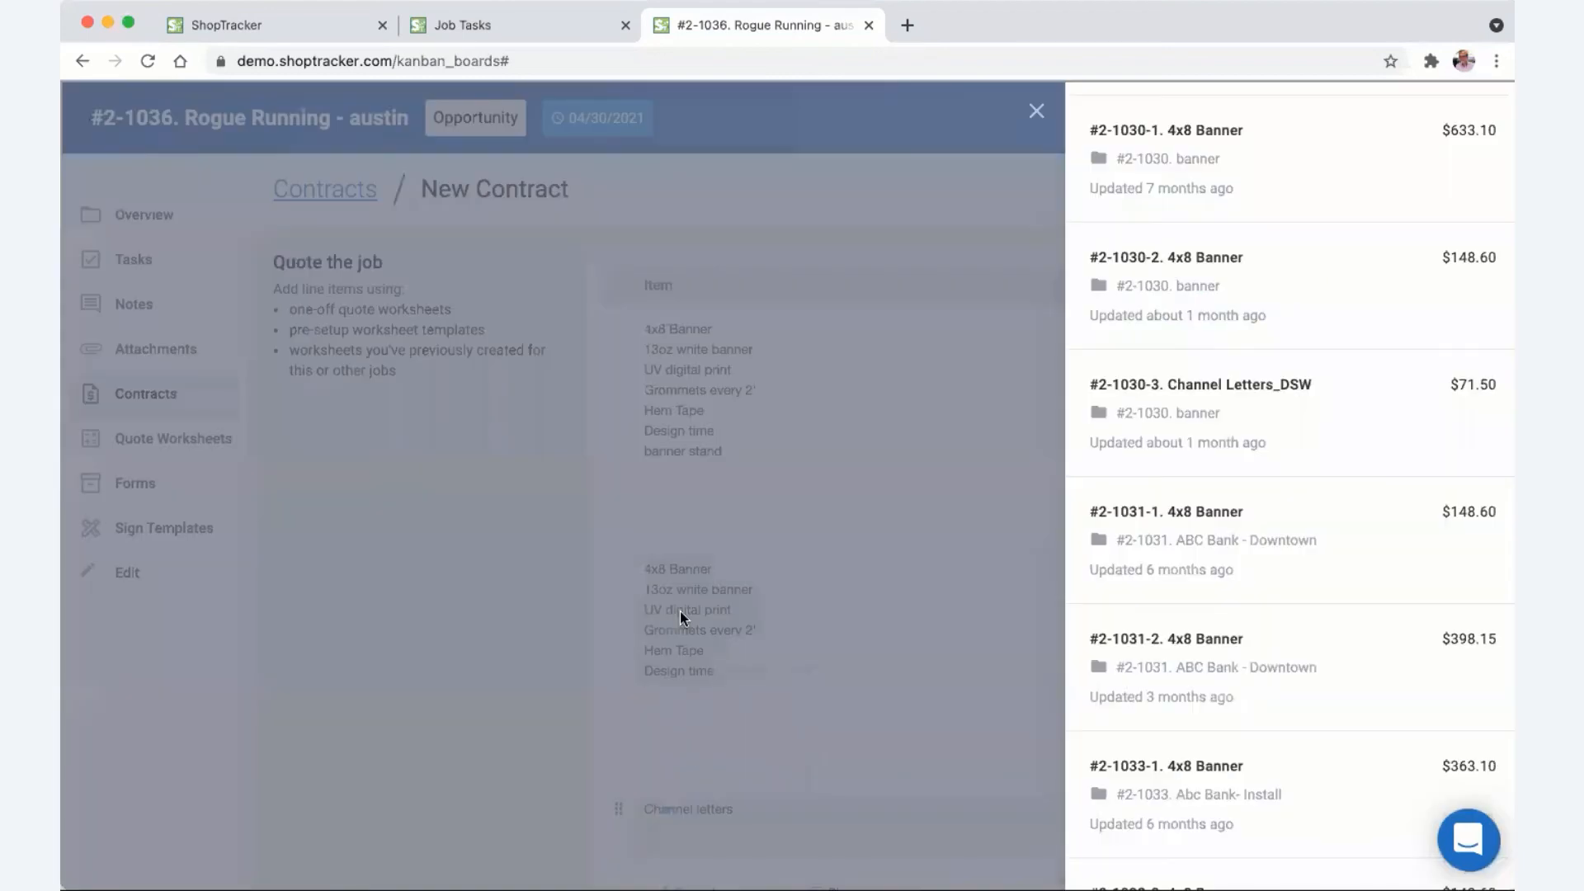
# - Close the Quote Worksheets panel and review the contract's three lines
pyautogui.moveTo(1092, 131)
pyautogui.click(1036, 111)
pyautogui.scroll(-2, 889, 353)
pyautogui.scroll(2, 889, 353)
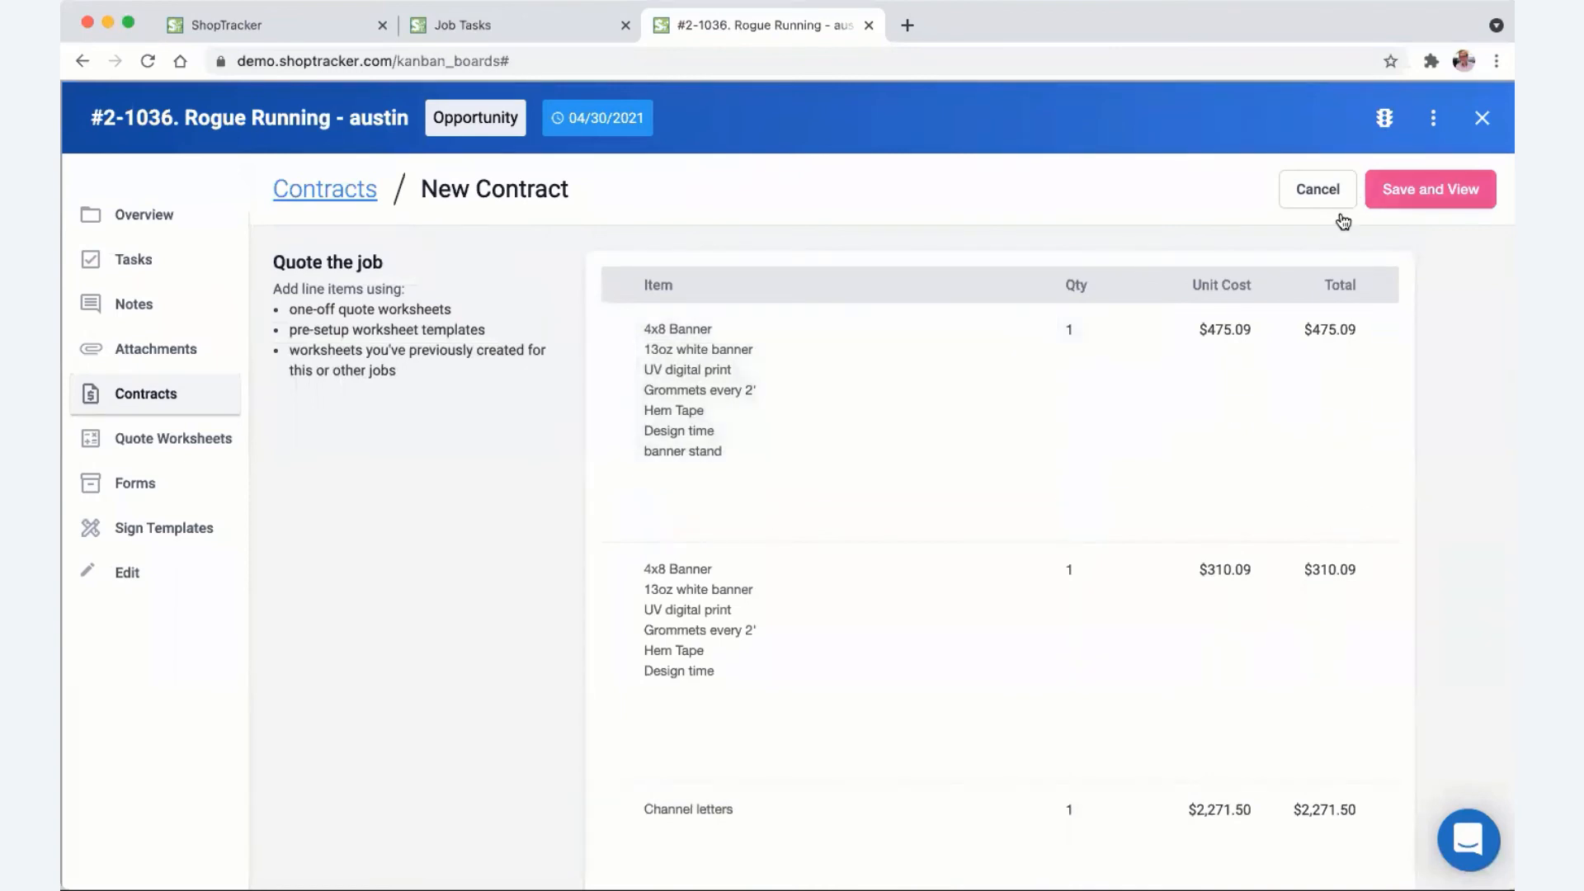
pyautogui.scroll(-2, 1040, 360)
pyautogui.scroll(2, 1040, 361)
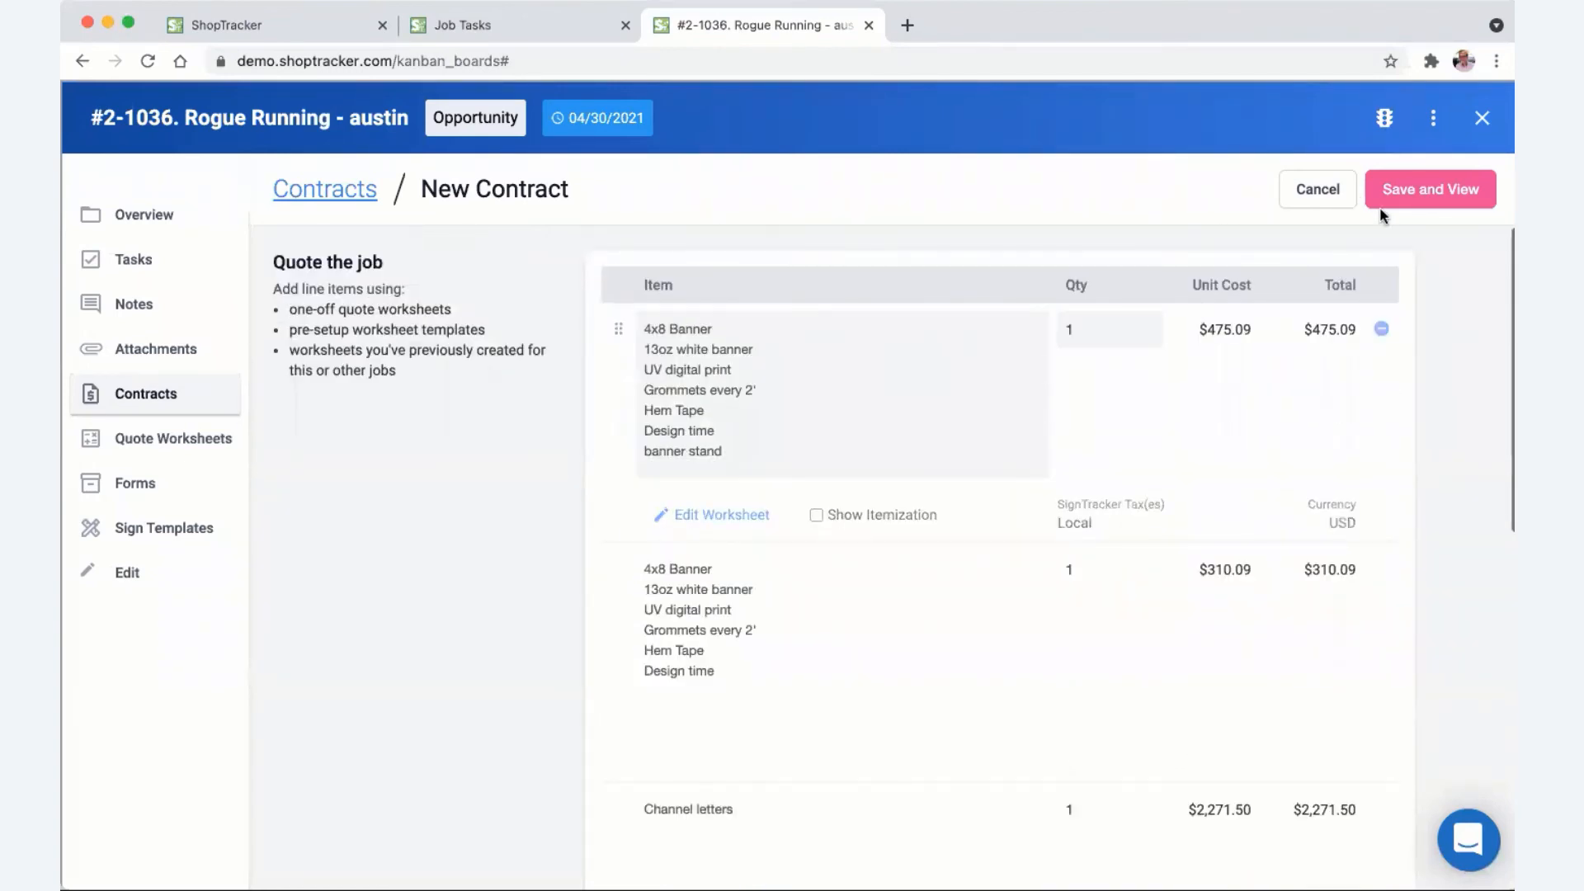
pyautogui.click(1401, 192)
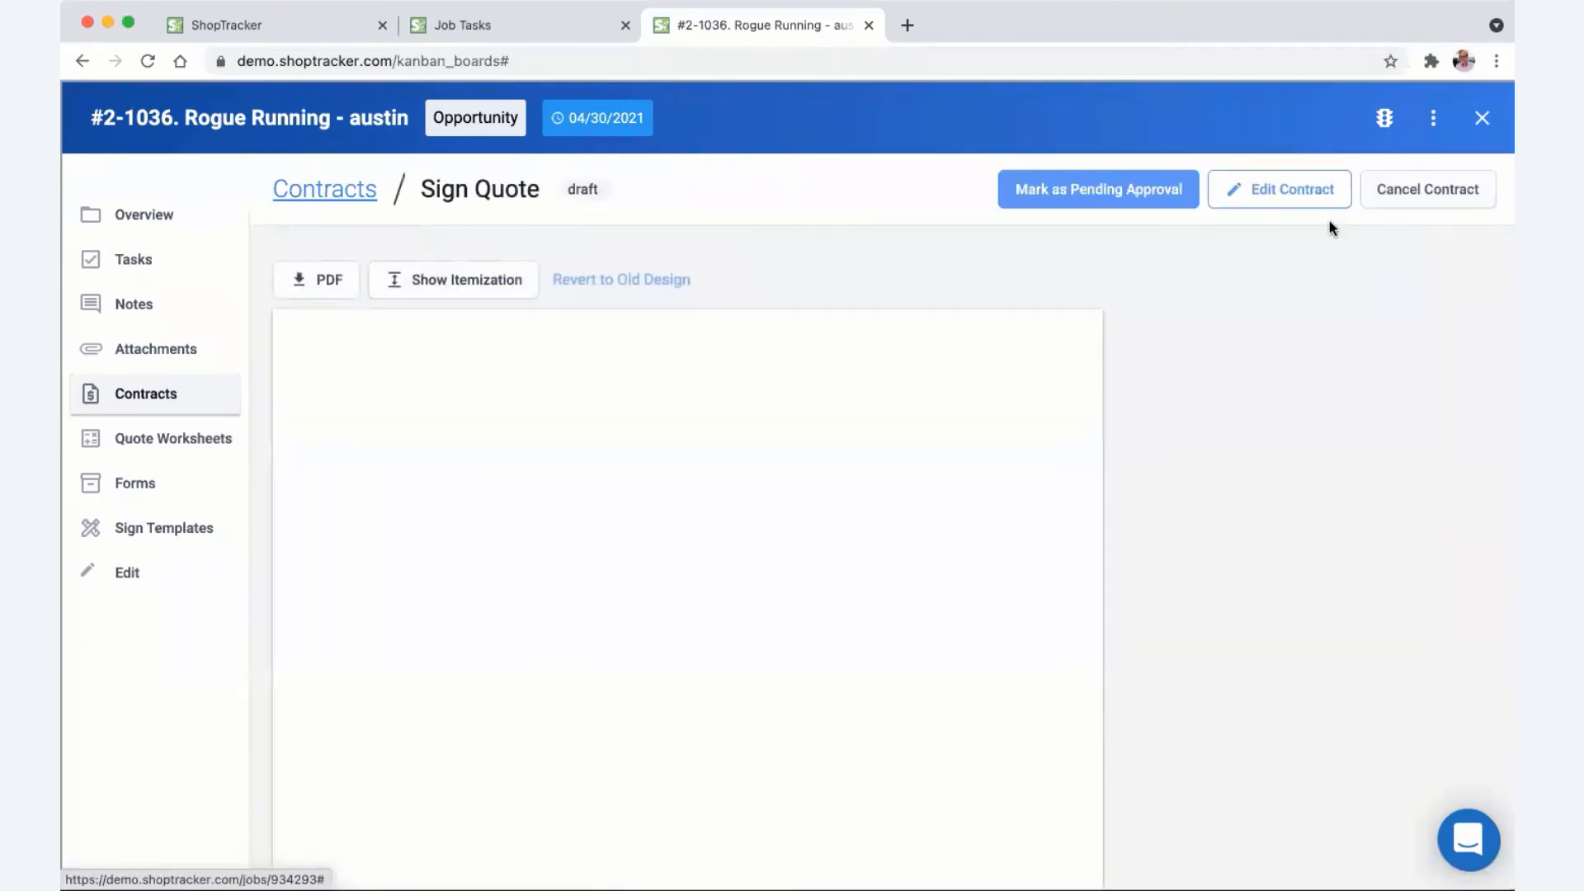
pyautogui.scroll(-2, 665, 454)
pyautogui.scroll(-5, 663, 456)
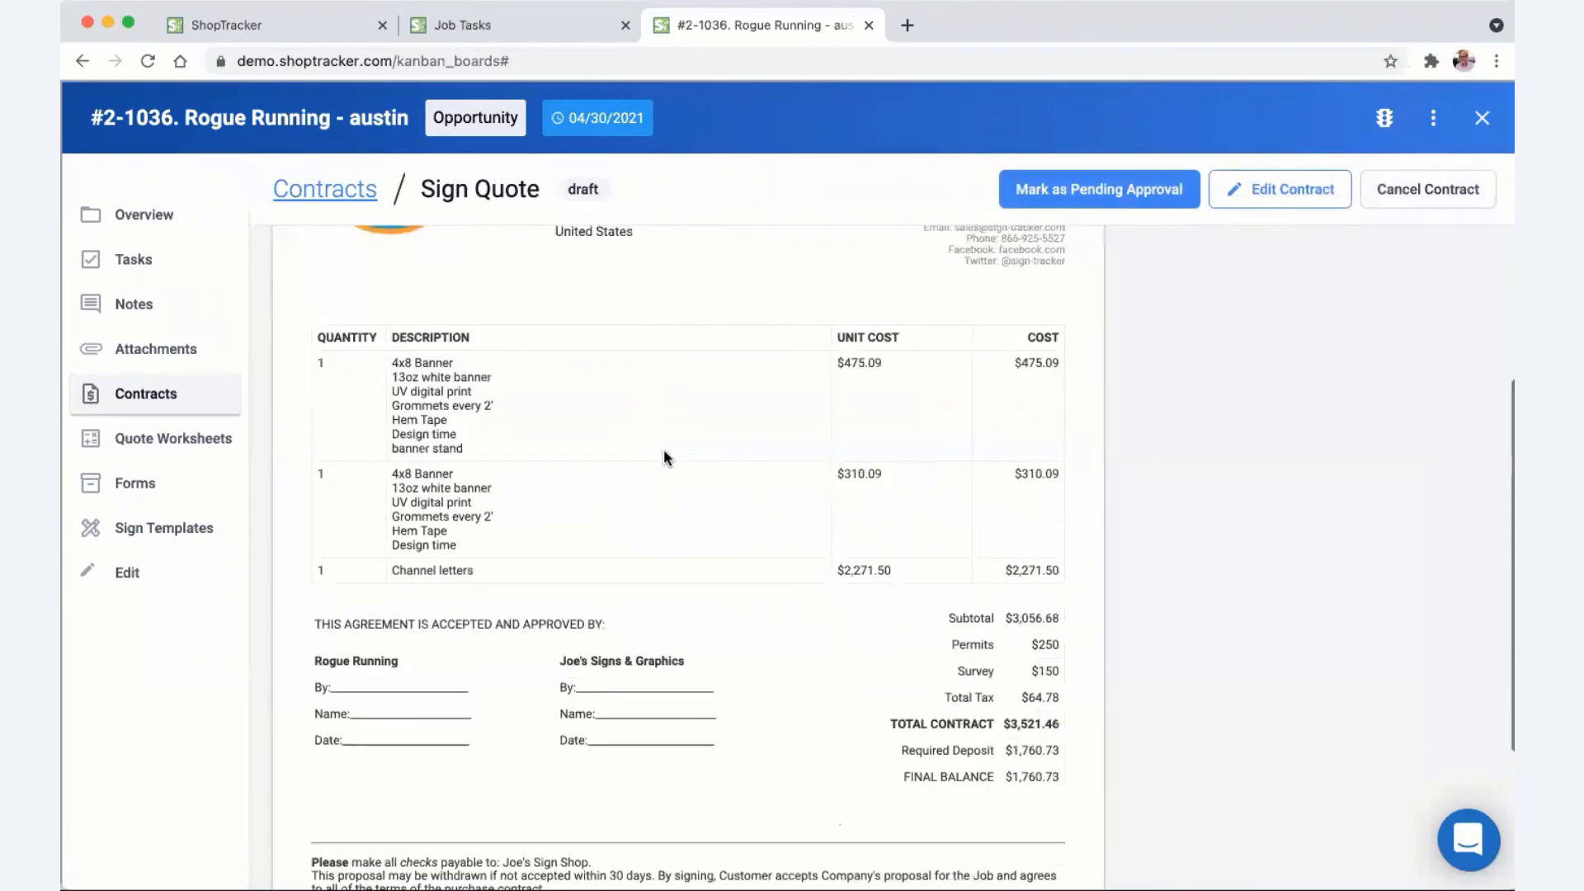
pyautogui.scroll(7, 665, 454)
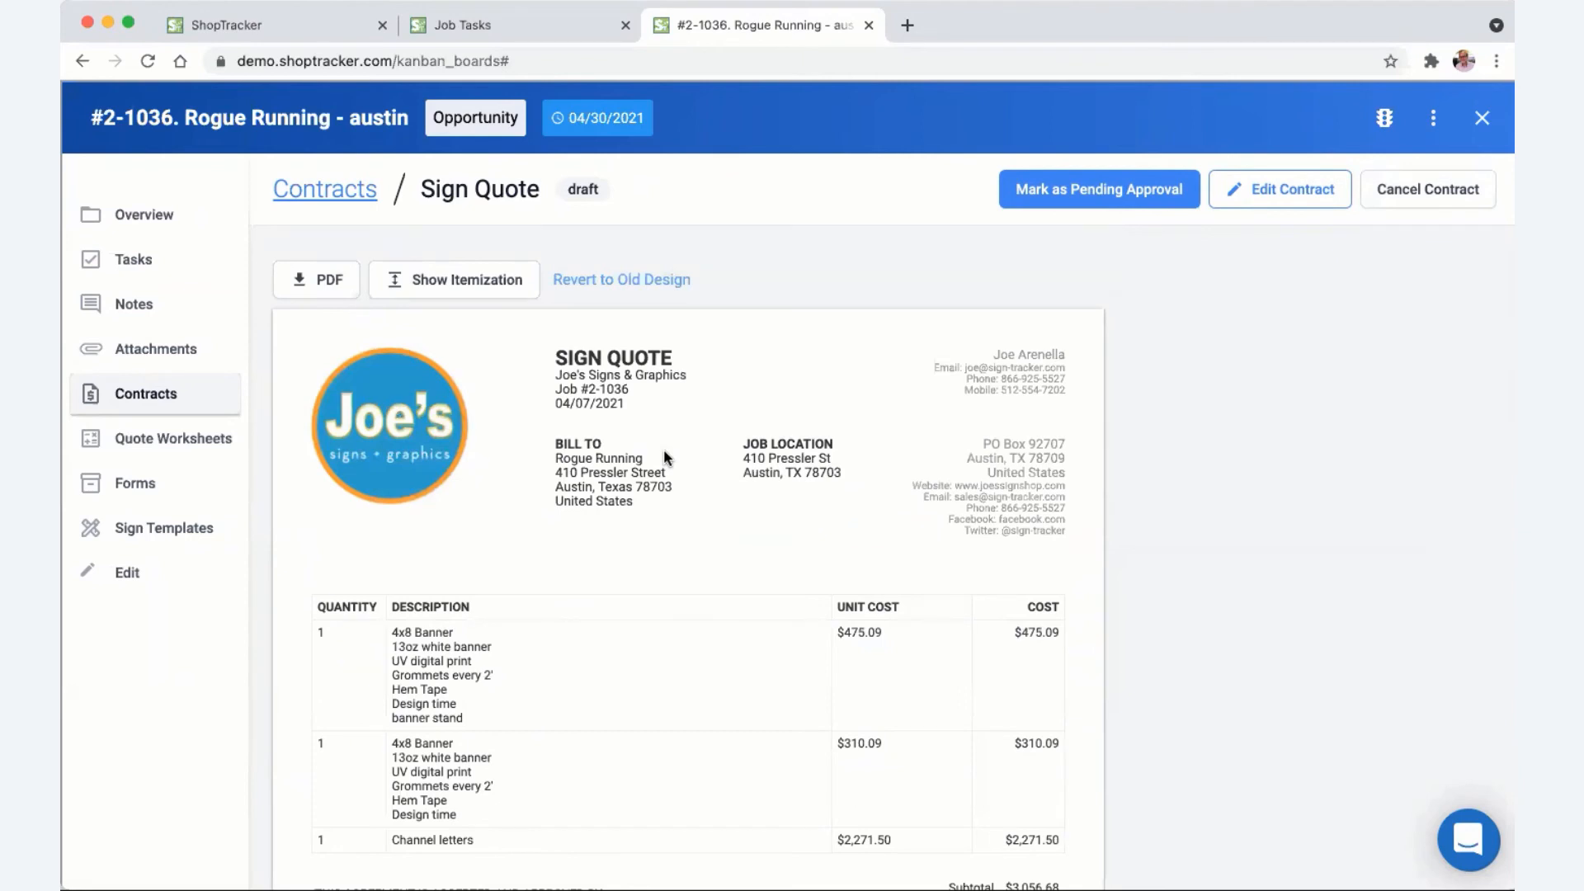
pyautogui.scroll(-1, 663, 449)
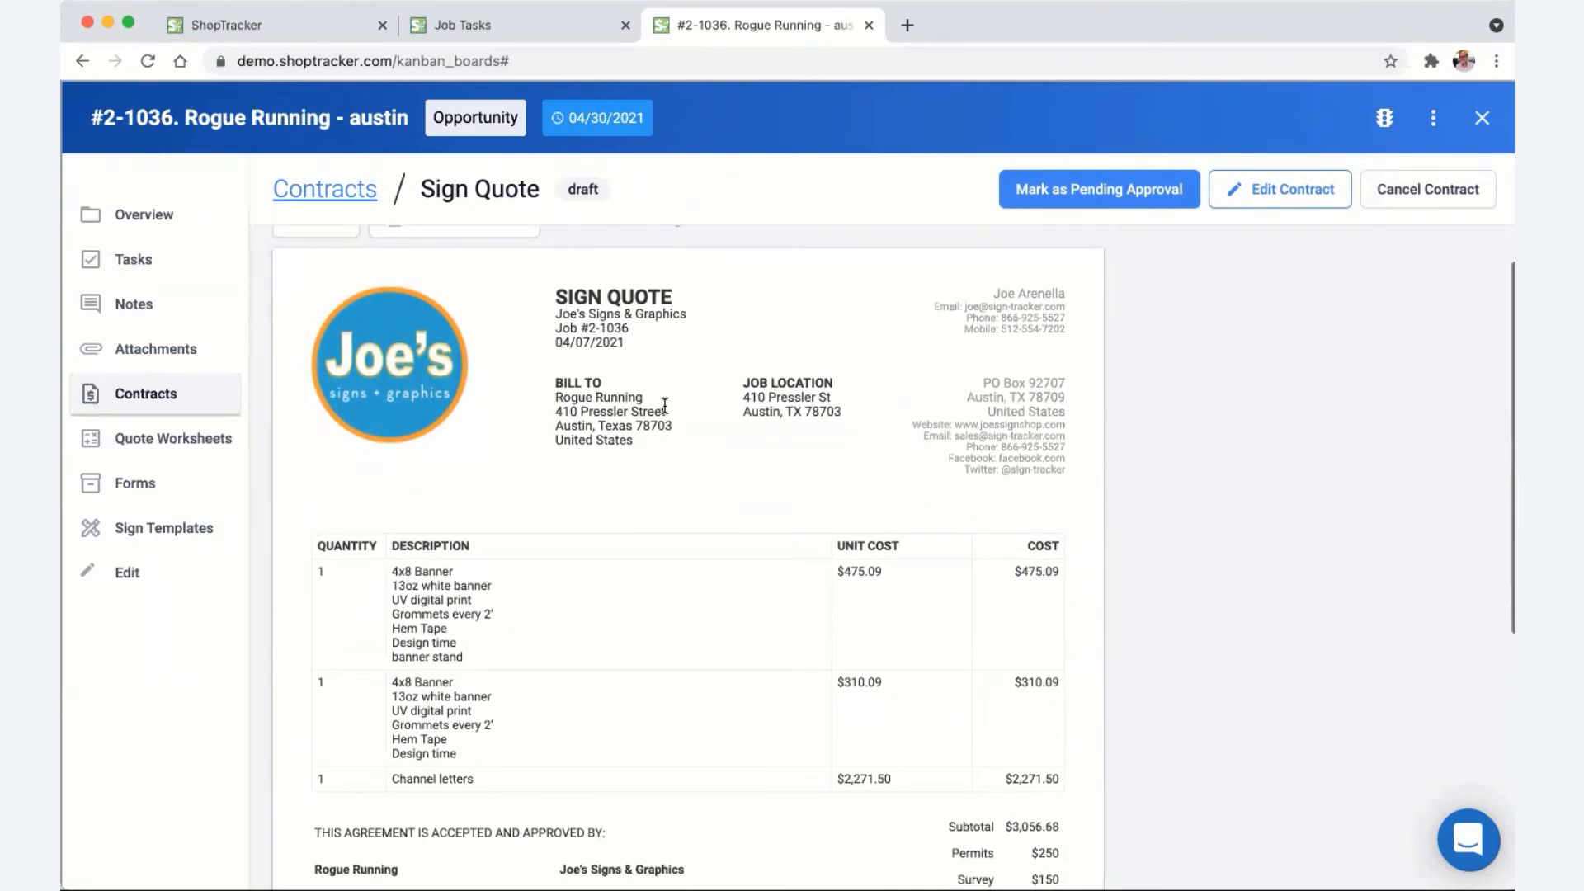
pyautogui.scroll(1, 665, 408)
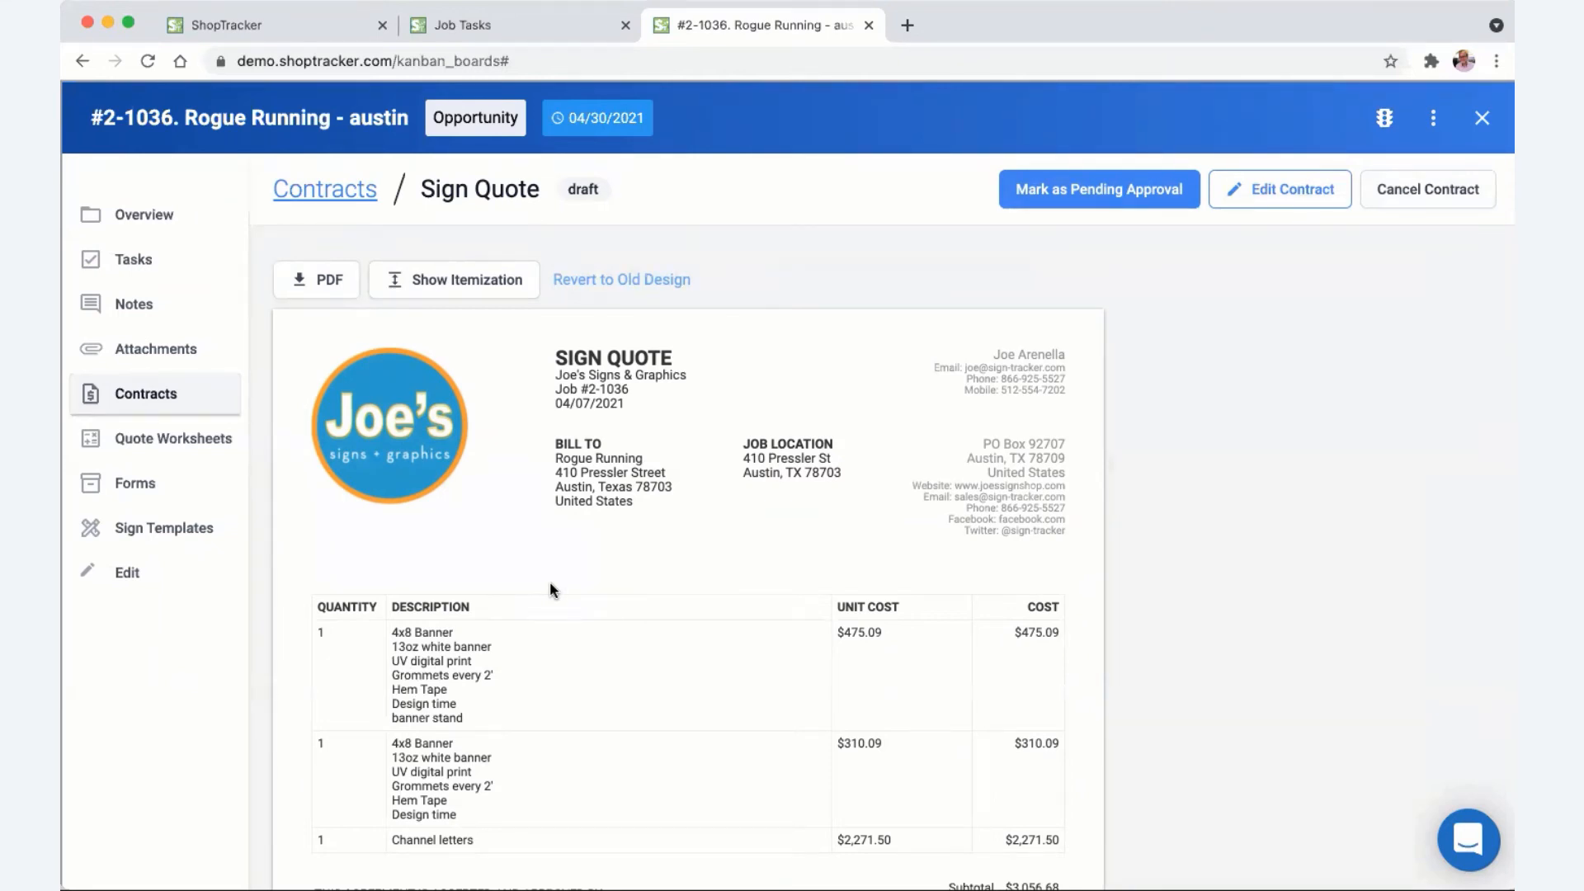
# - Review the quote's itemized cost lines, hide them again, and mark the Sign Quote approved
pyautogui.click(466, 281)
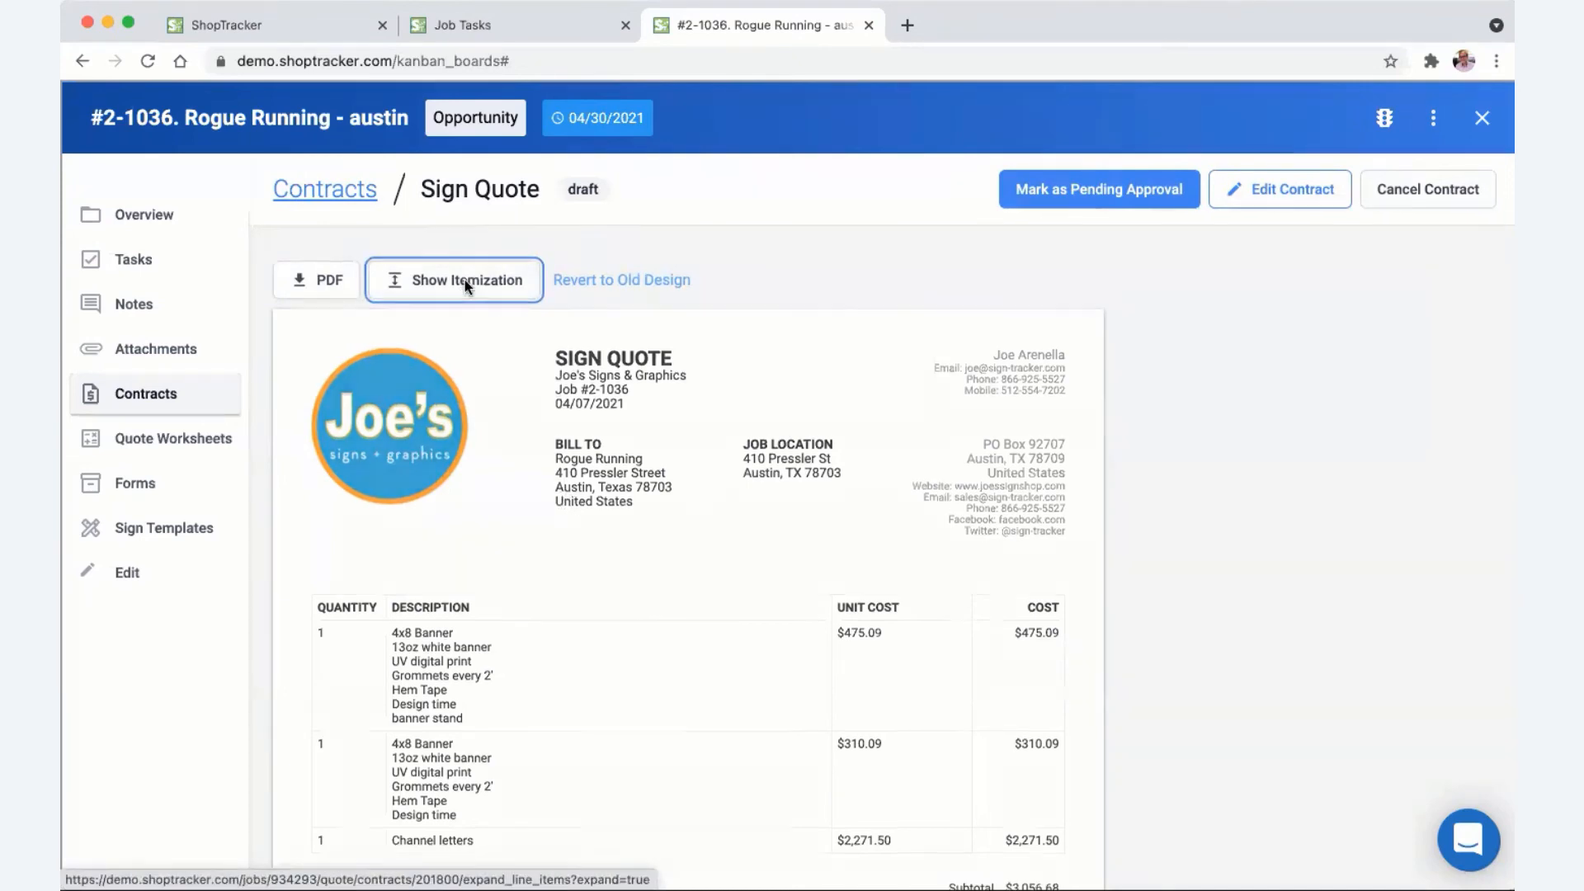
pyautogui.scroll(-1, 498, 388)
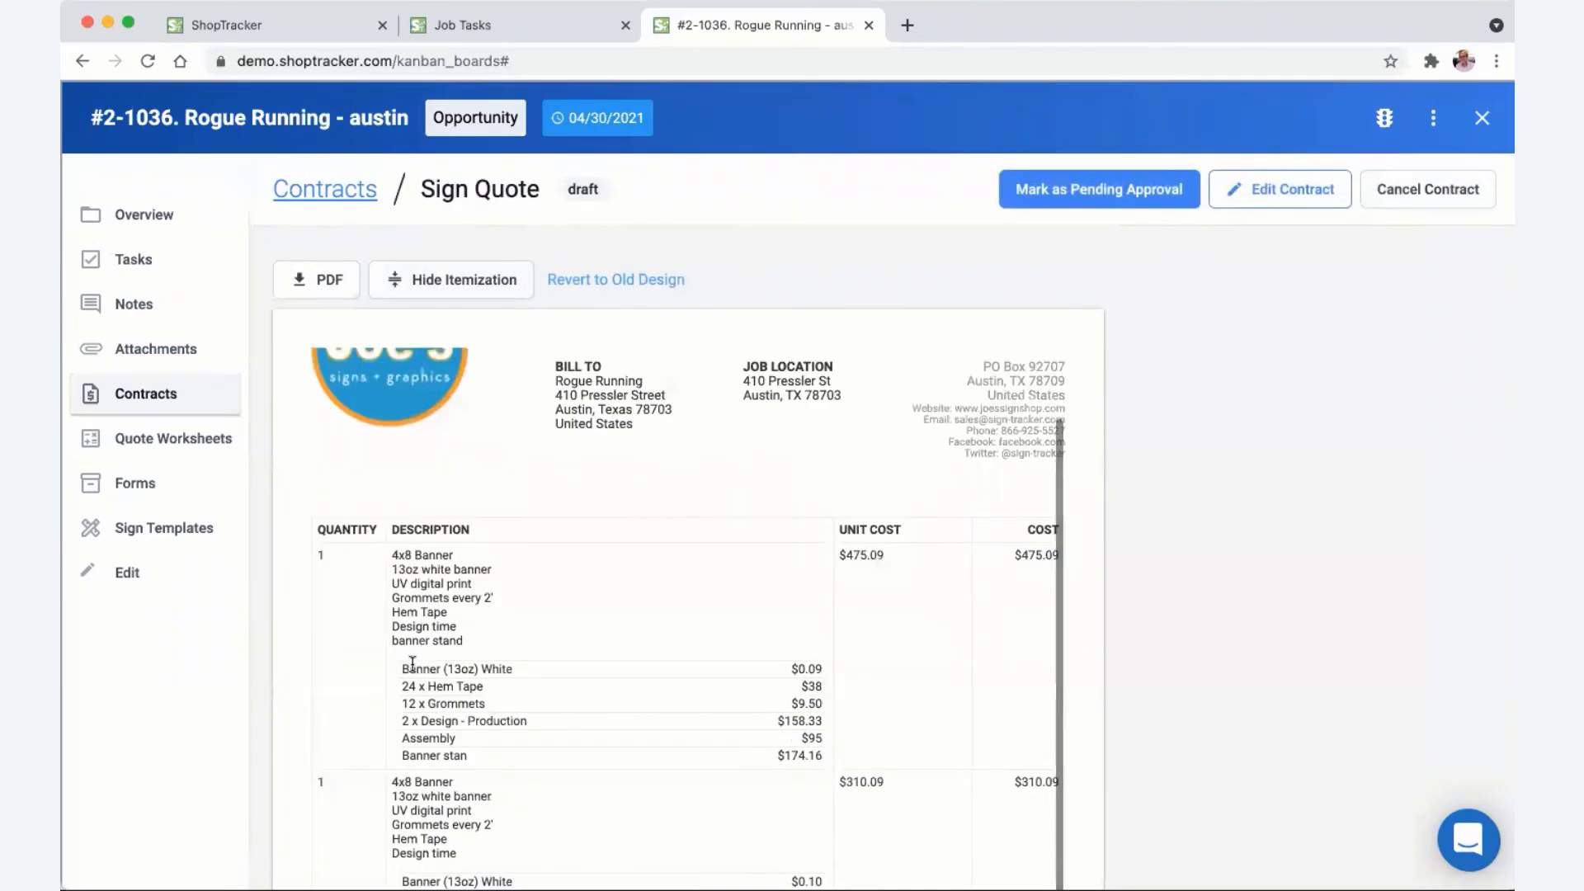
pyautogui.moveTo(401, 666)
pyautogui.mouseDown()
pyautogui.moveTo(790, 698)
pyautogui.moveTo(785, 749)
pyautogui.moveTo(813, 755)
pyautogui.moveTo(792, 722)
pyautogui.moveTo(804, 670)
pyautogui.moveTo(426, 668)
pyautogui.mouseUp()
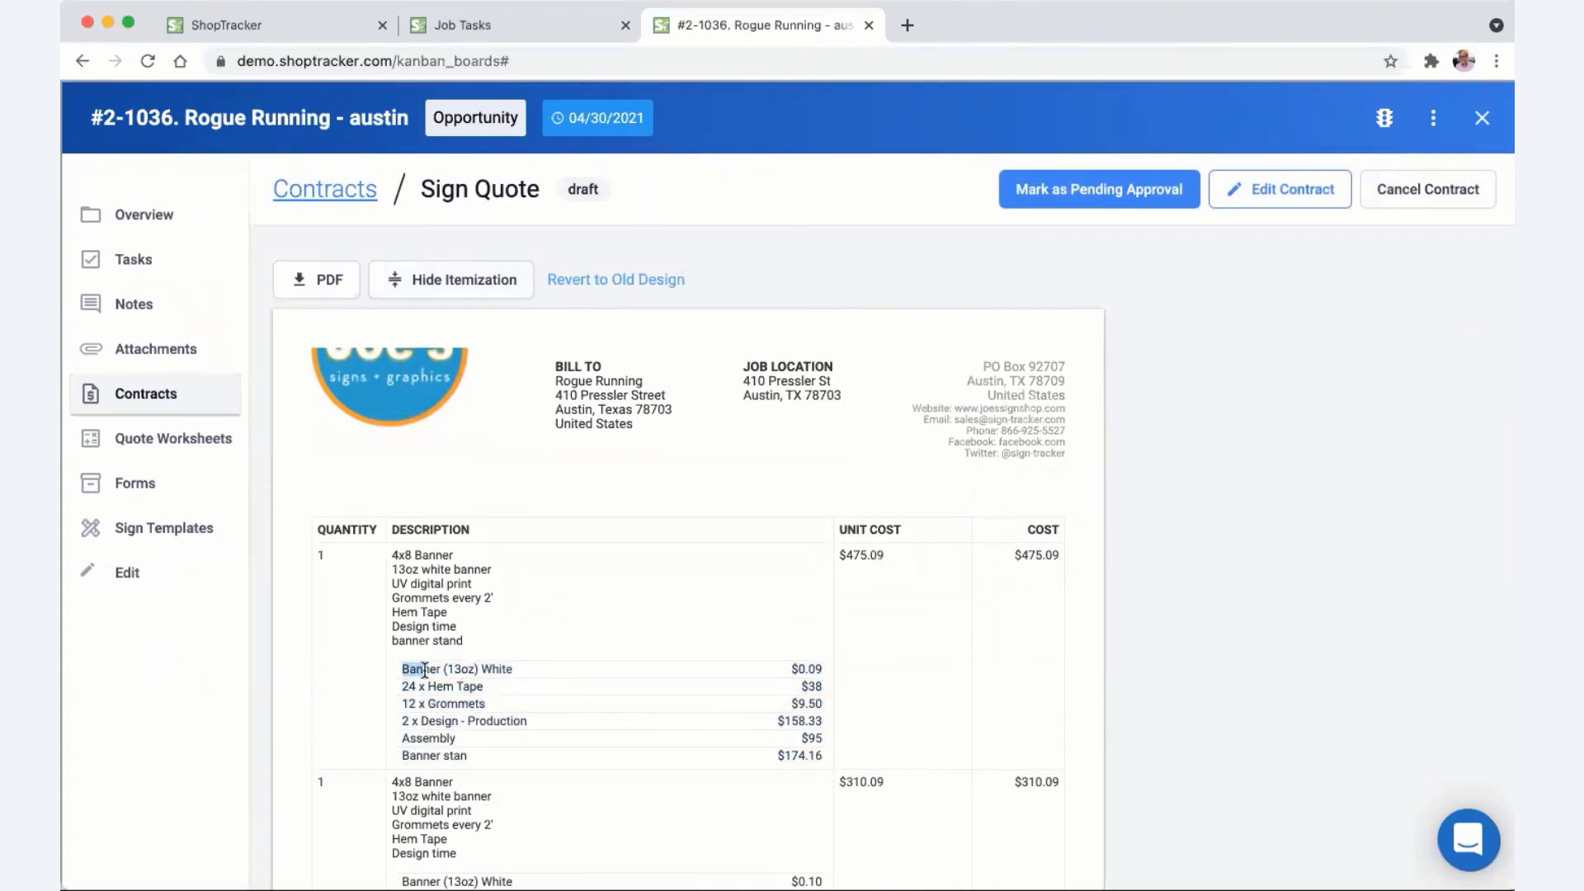
pyautogui.scroll(2, 514, 453)
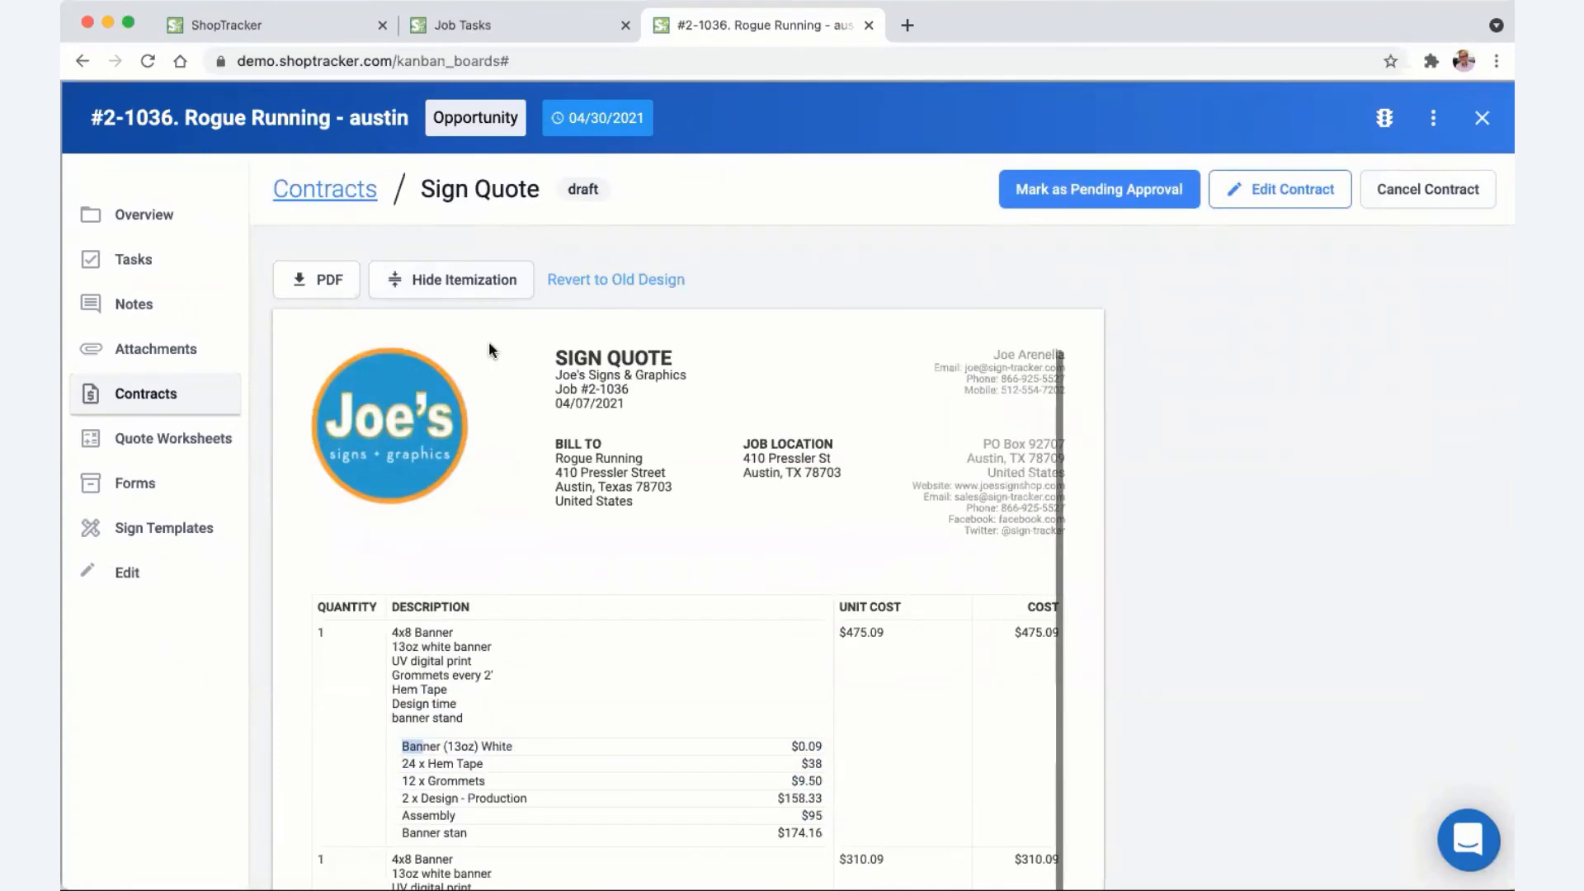
pyautogui.click(461, 282)
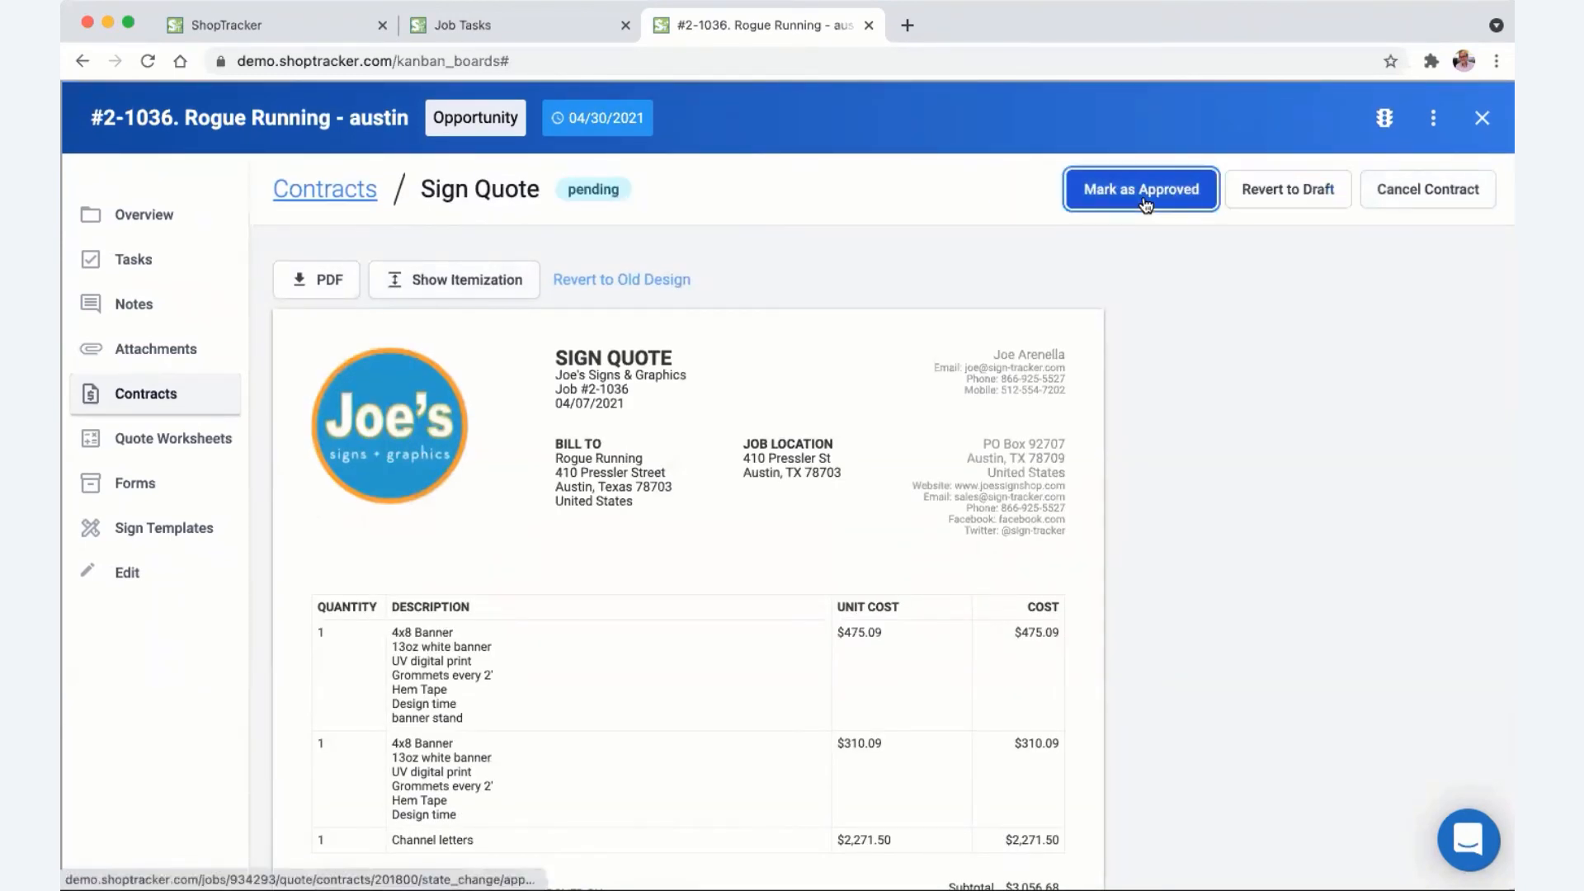
pyautogui.click(1145, 201)
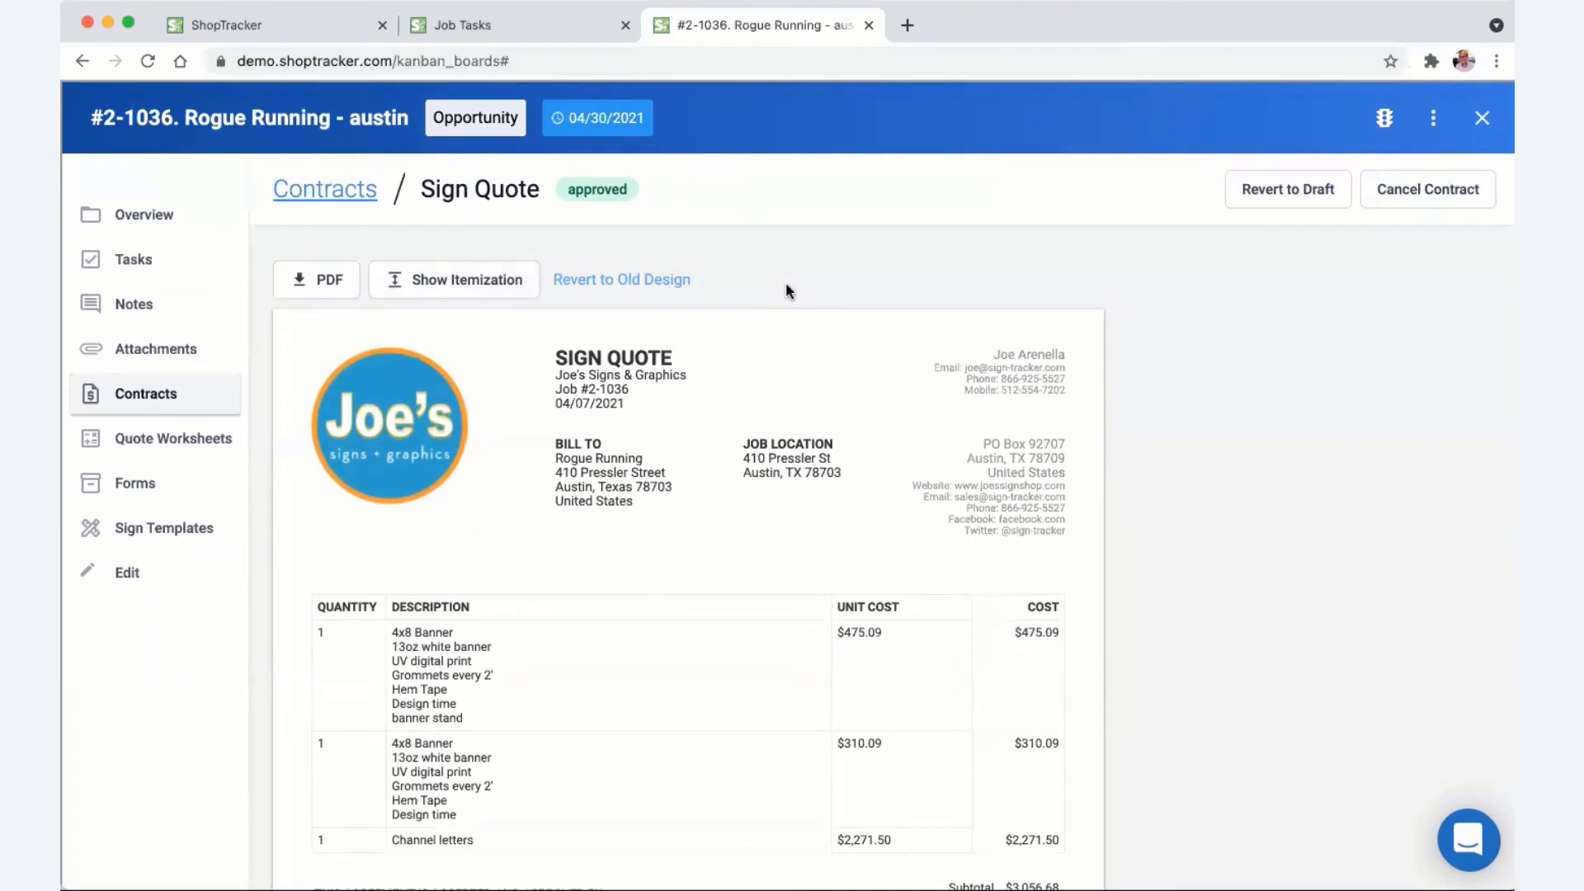
pyautogui.scroll(-2, 1064, 644)
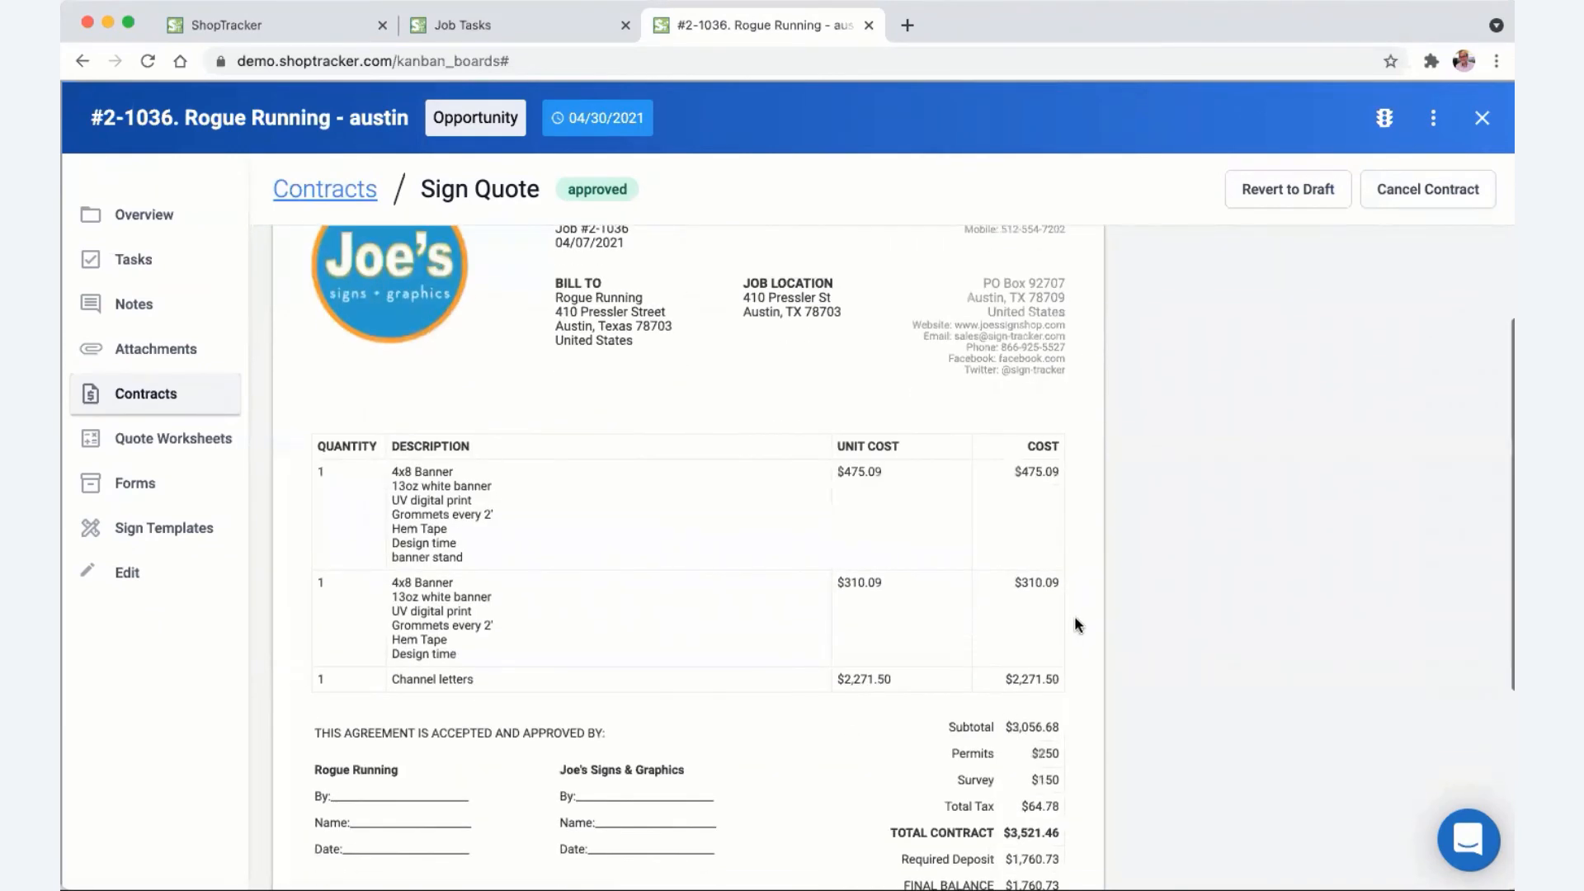
pyautogui.scroll(2, 1074, 625)
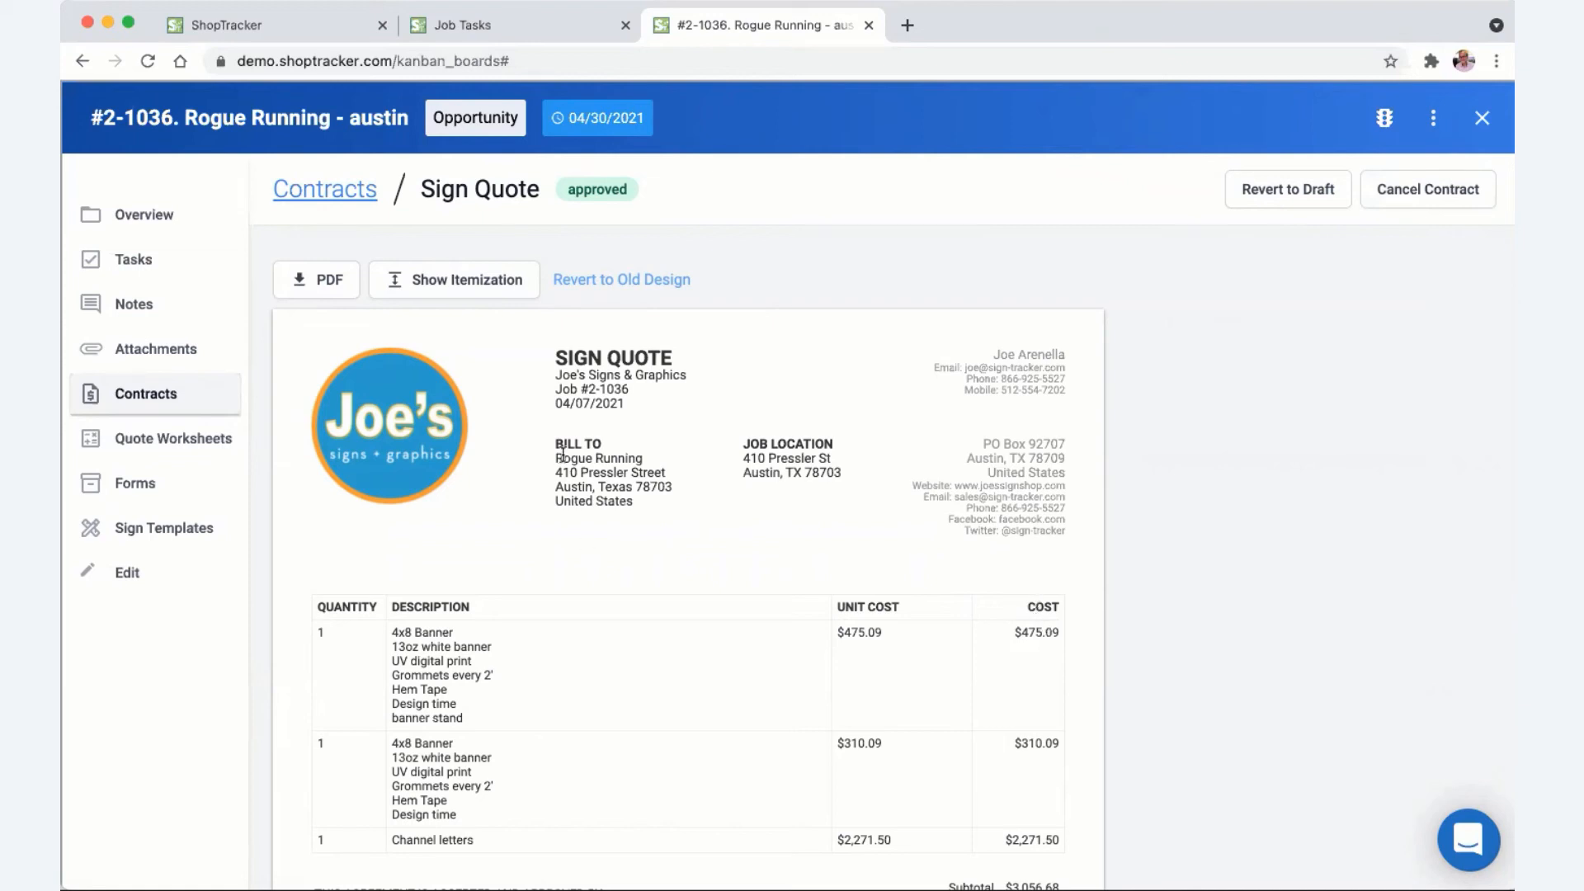
pyautogui.moveTo(558, 457); pyautogui.dragTo(658, 503)
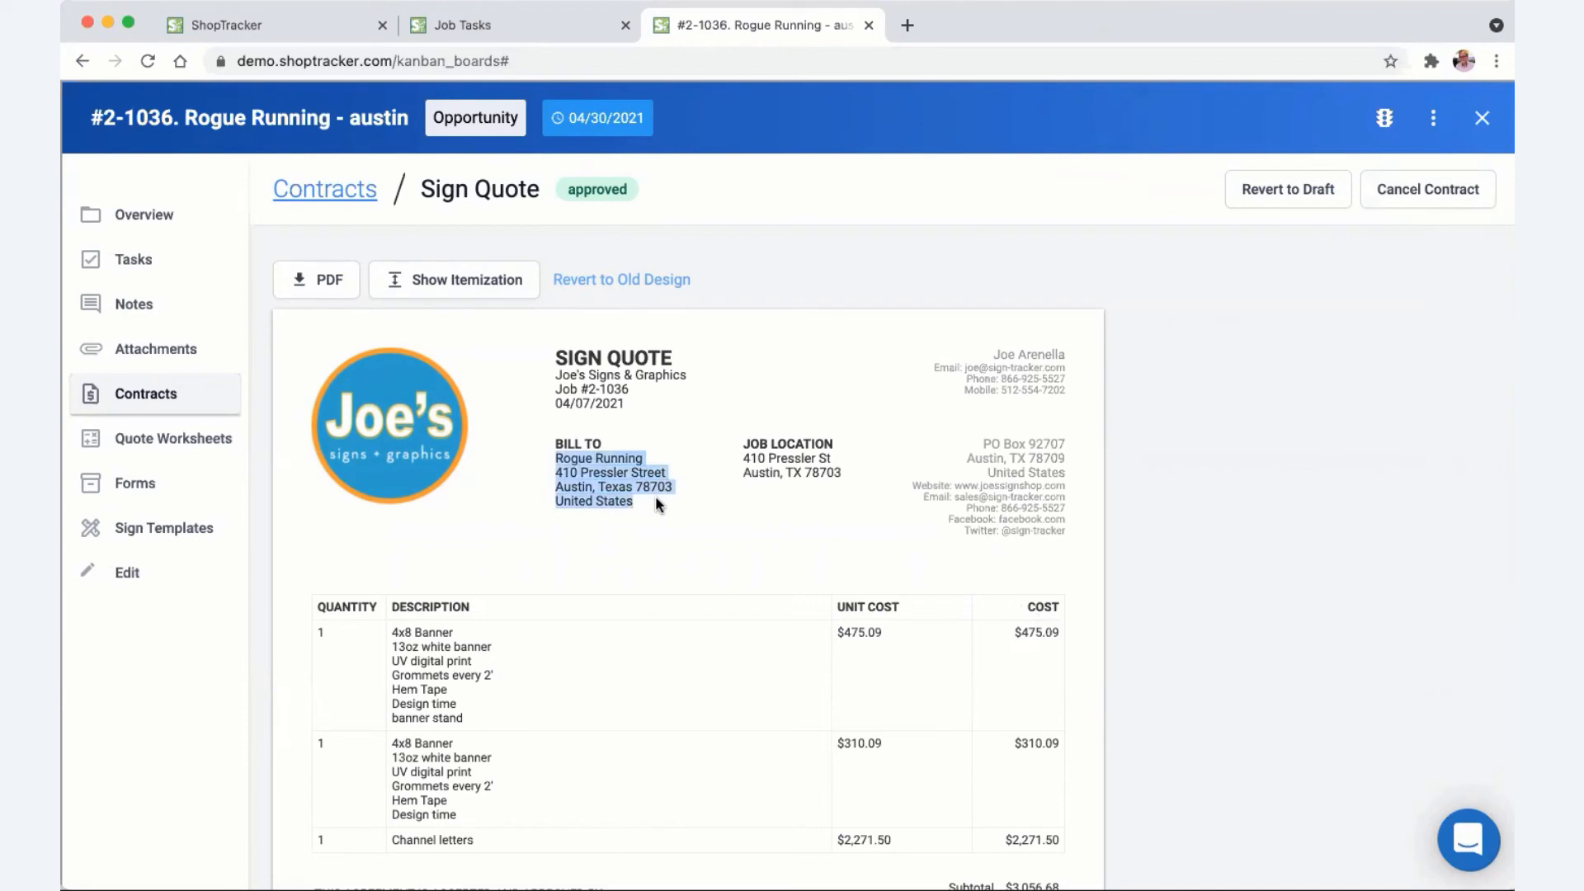
pyautogui.scroll(-2, 655, 495)
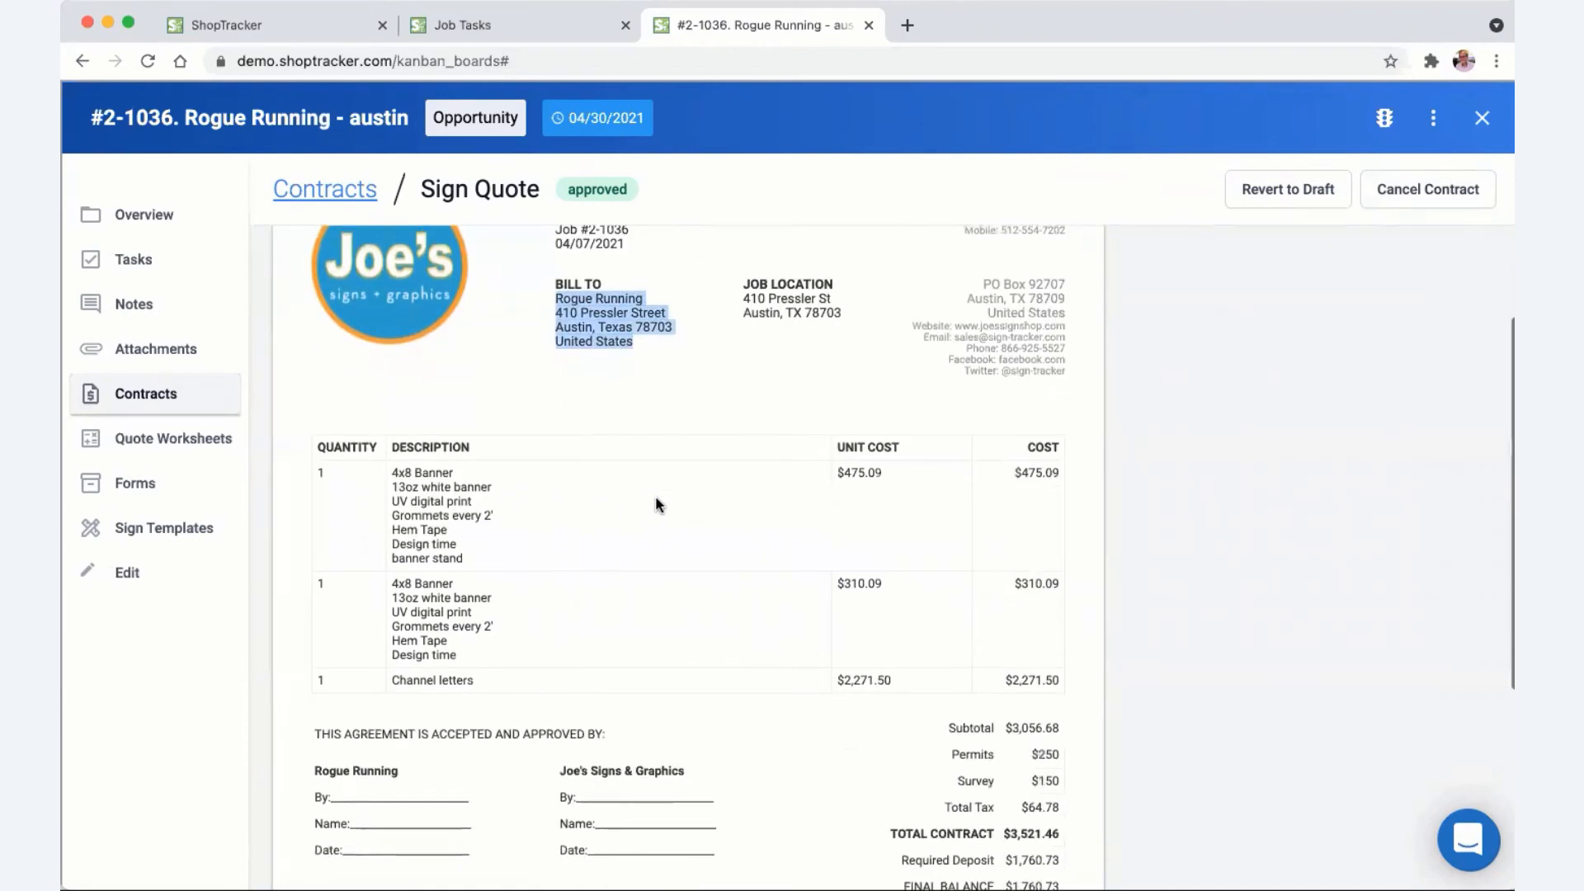
pyautogui.scroll(2, 473, 626)
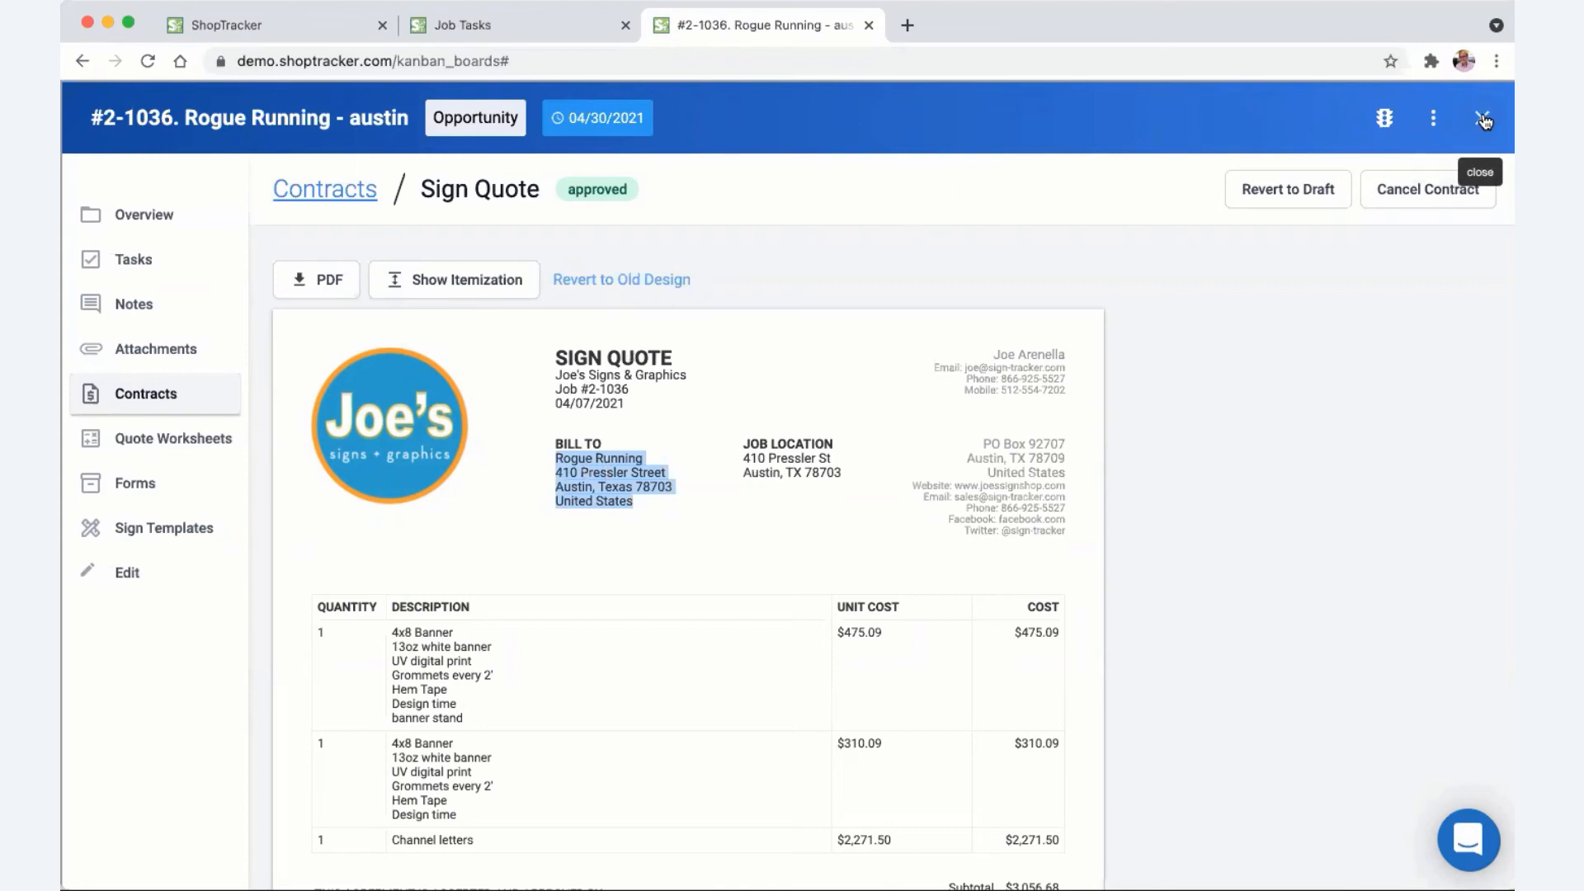
# - Set the Rogue Running job to Ready for Next Stage and return to the Job Flow board
pyautogui.click(1389, 120)
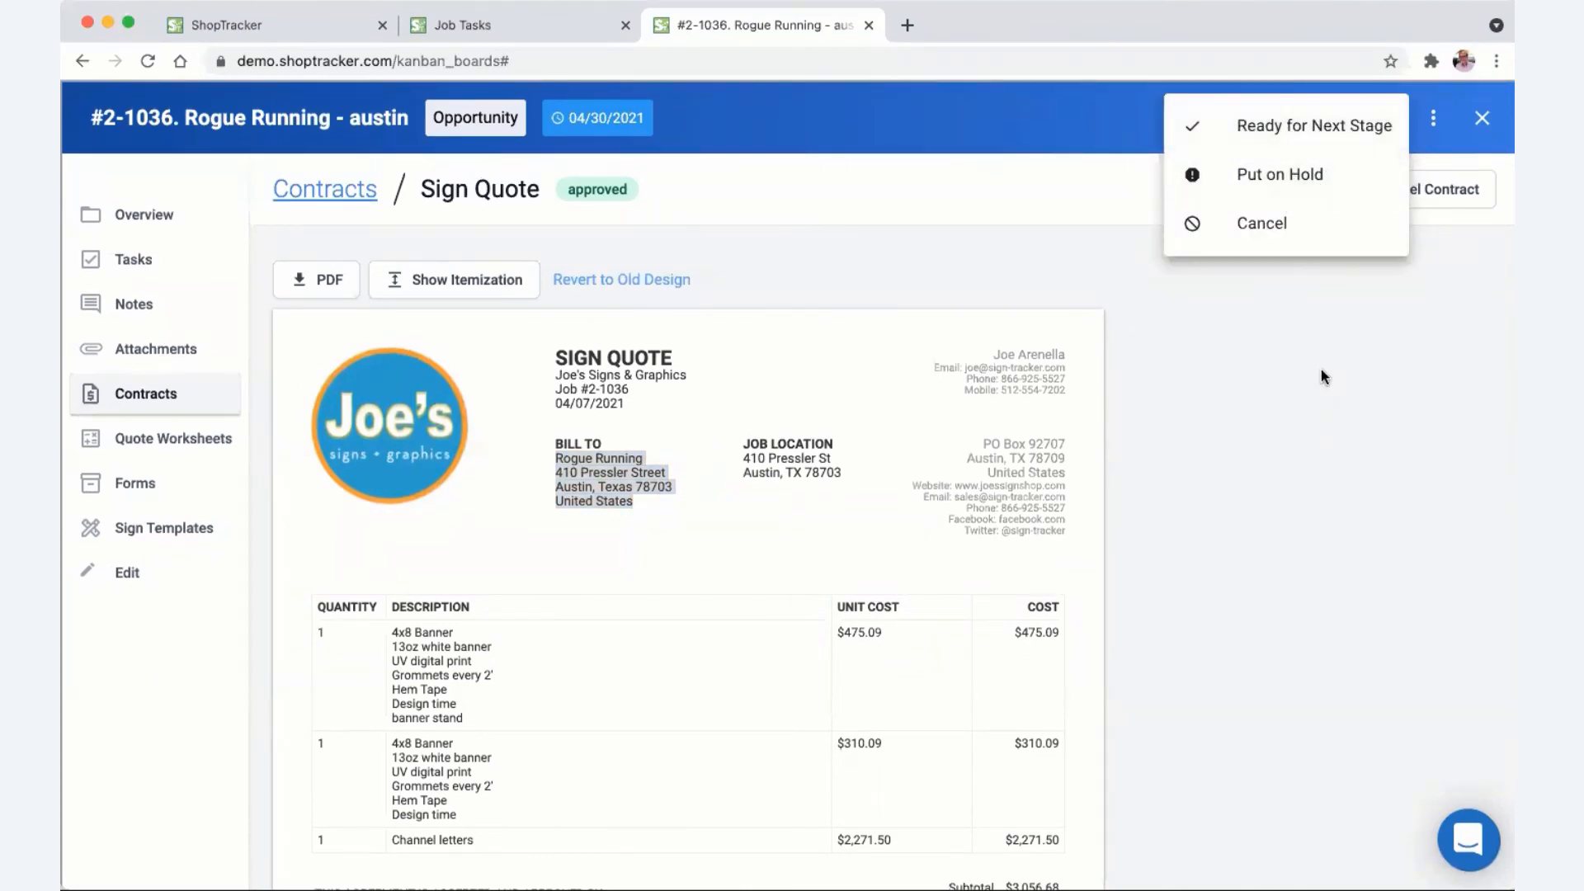
pyautogui.click(1291, 127)
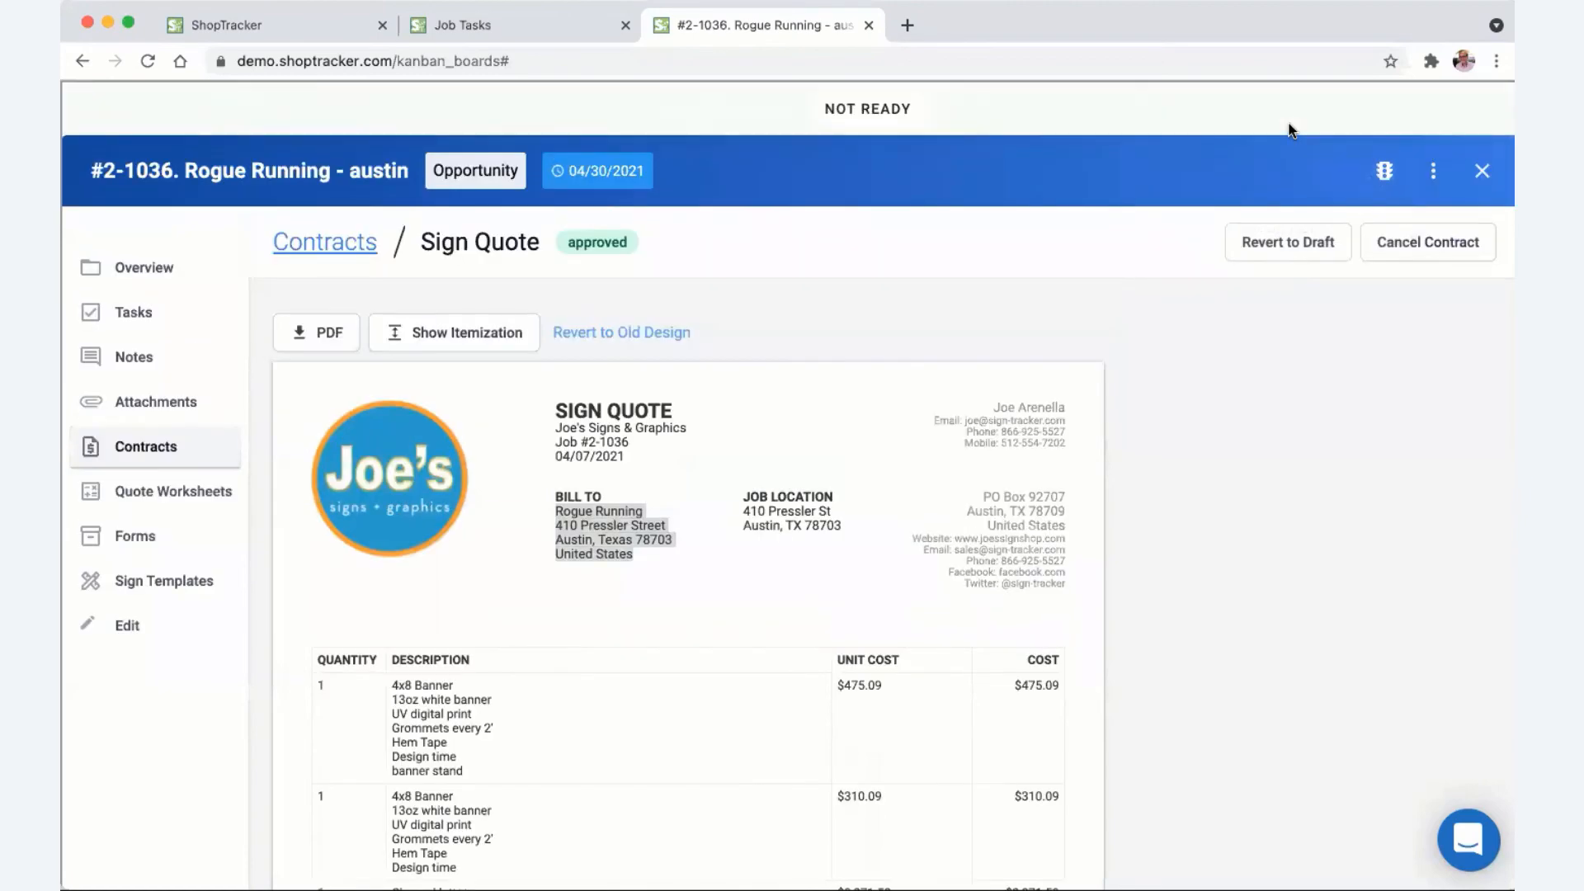
pyautogui.click(1483, 171)
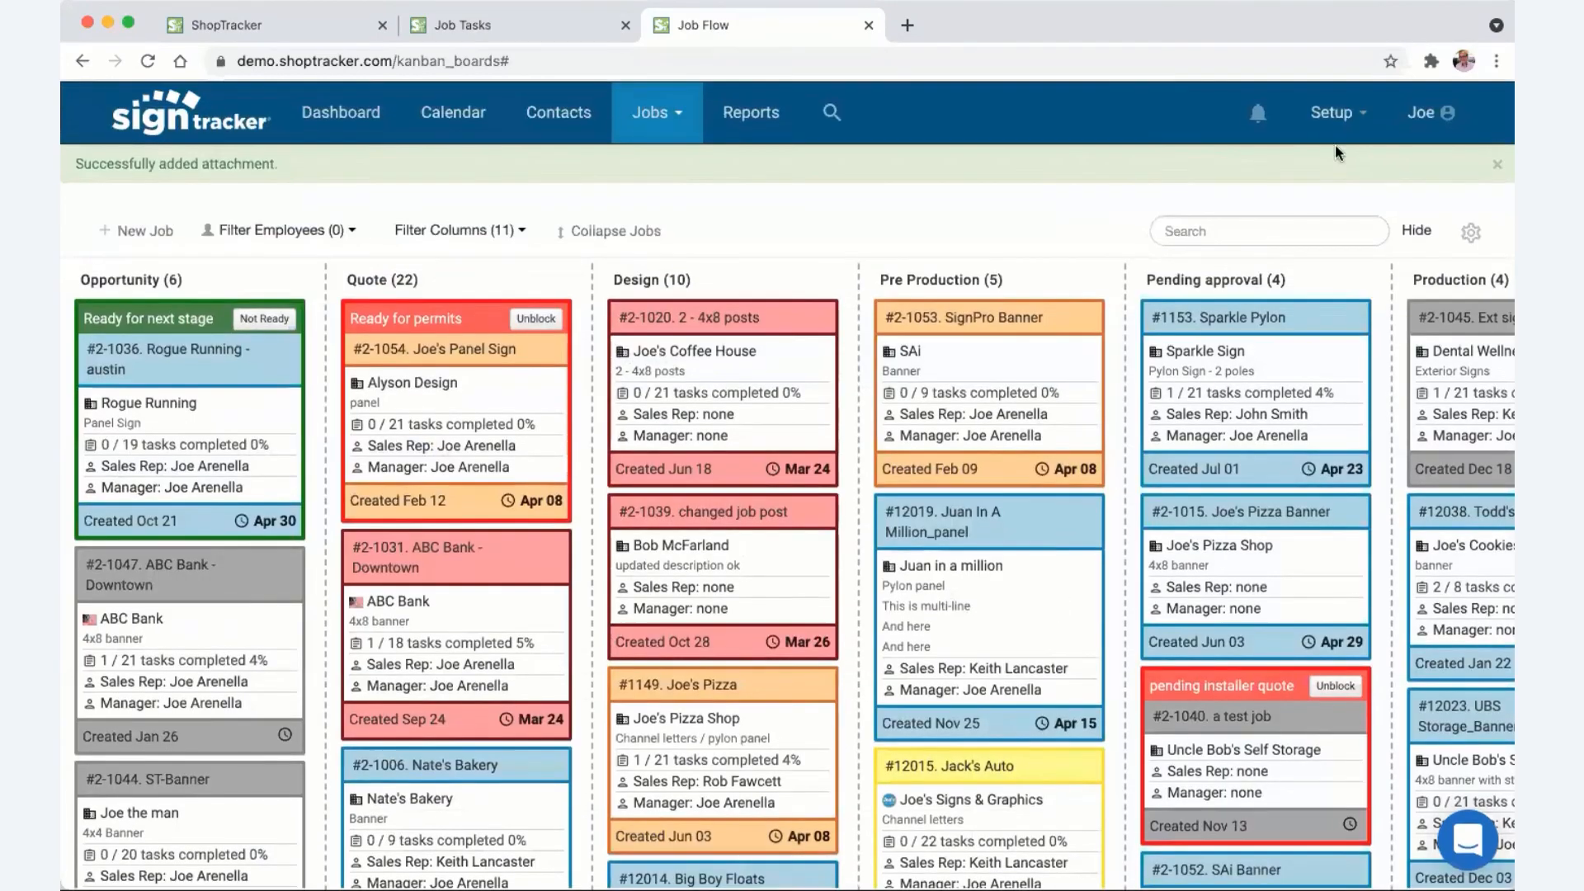
pyautogui.click(1367, 115)
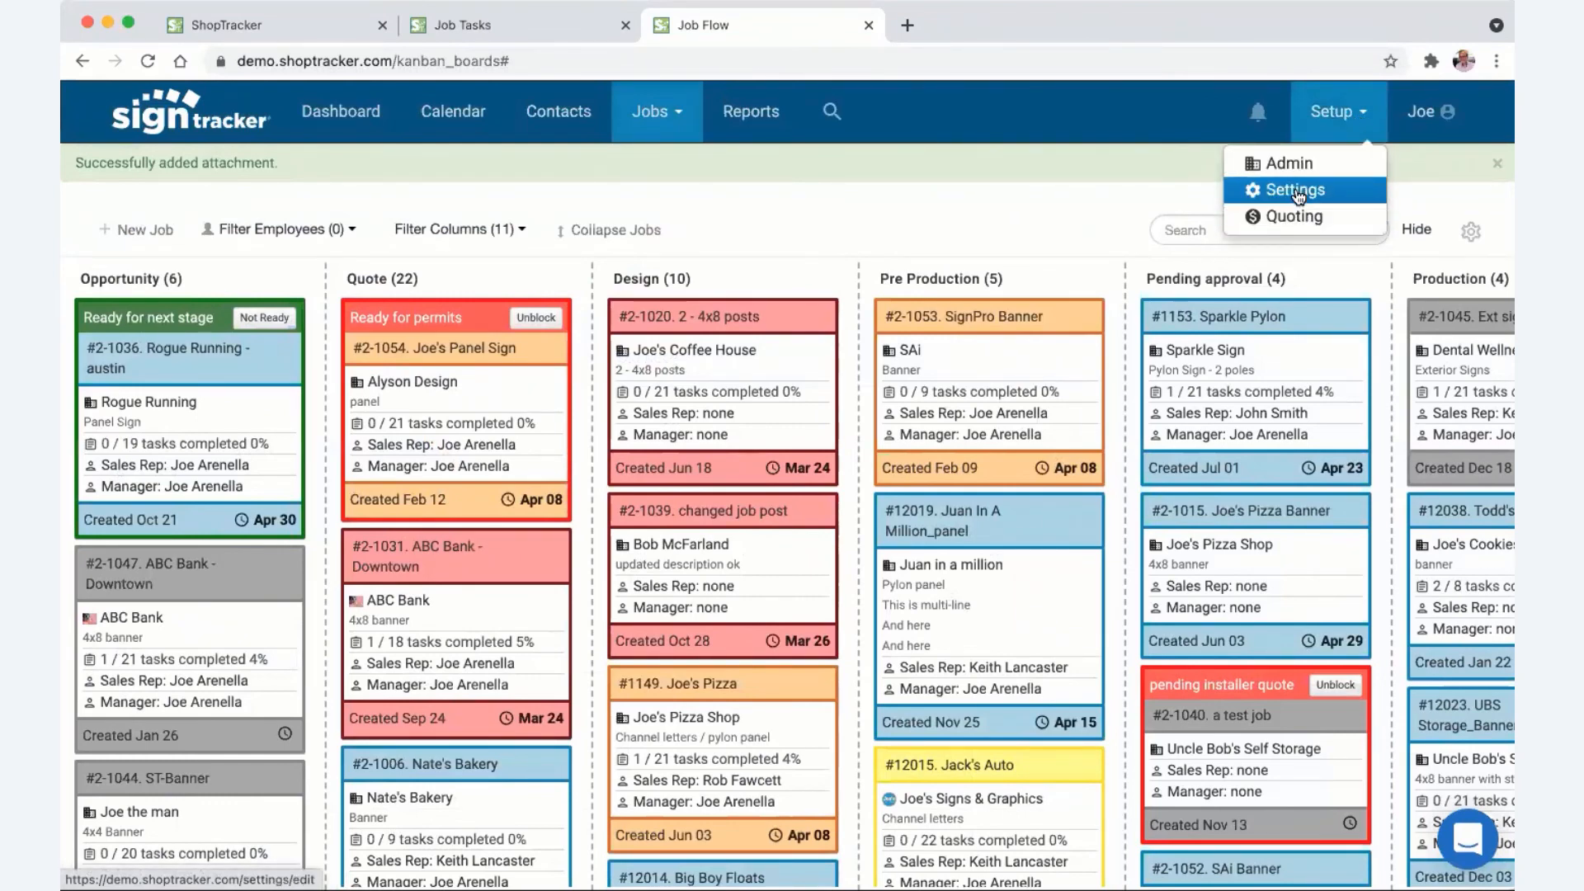
# - Open the Contracts settings and look over the Sign Quote contract title
pyautogui.click(1295, 190)
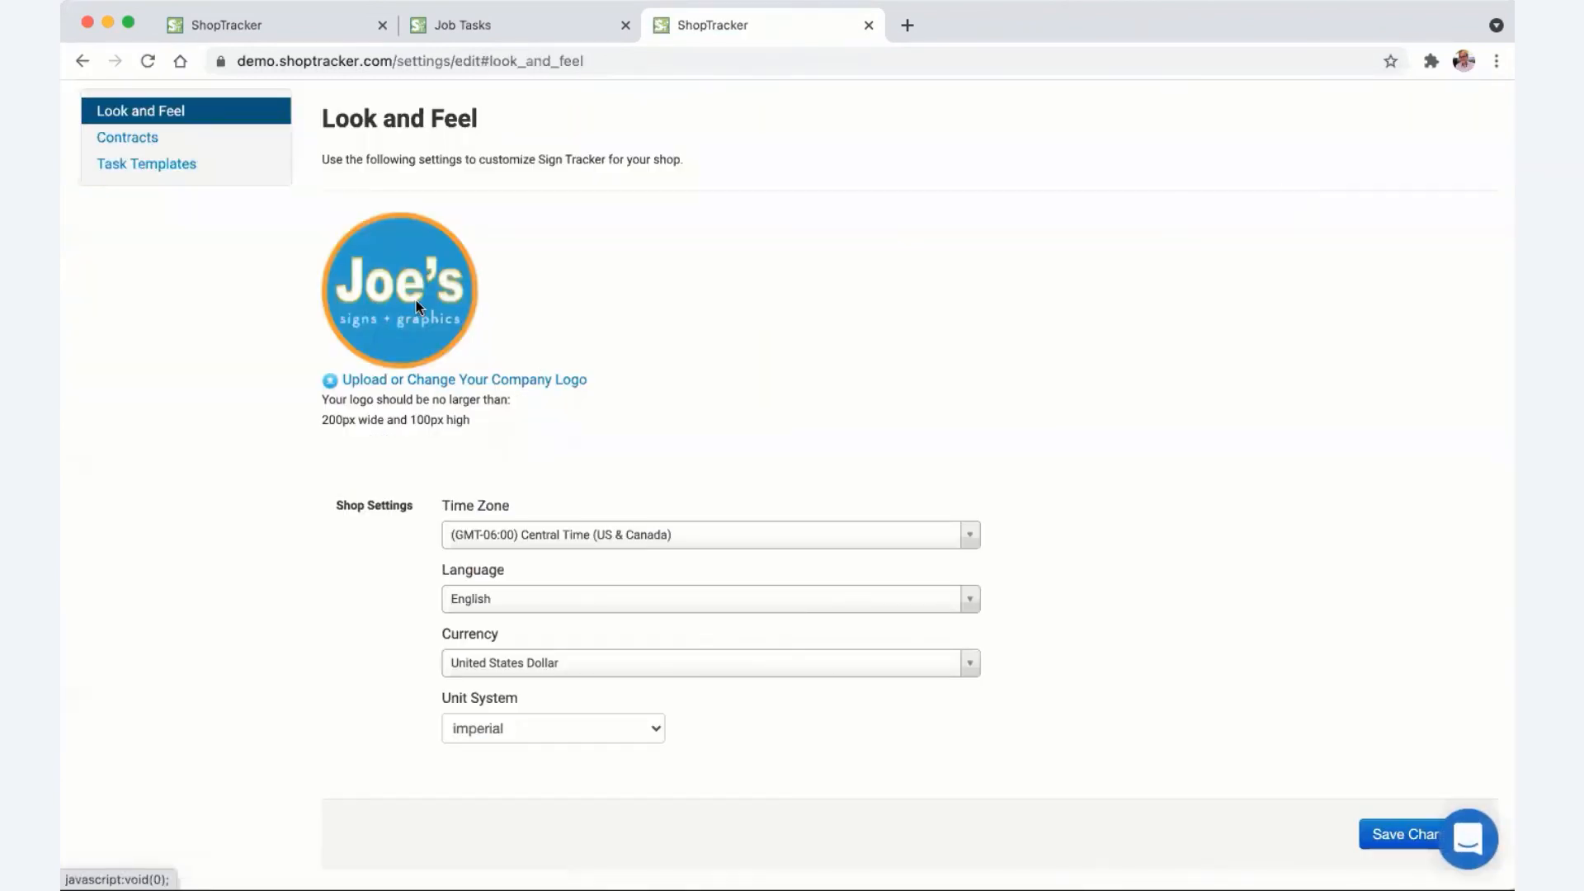
pyautogui.click(146, 137)
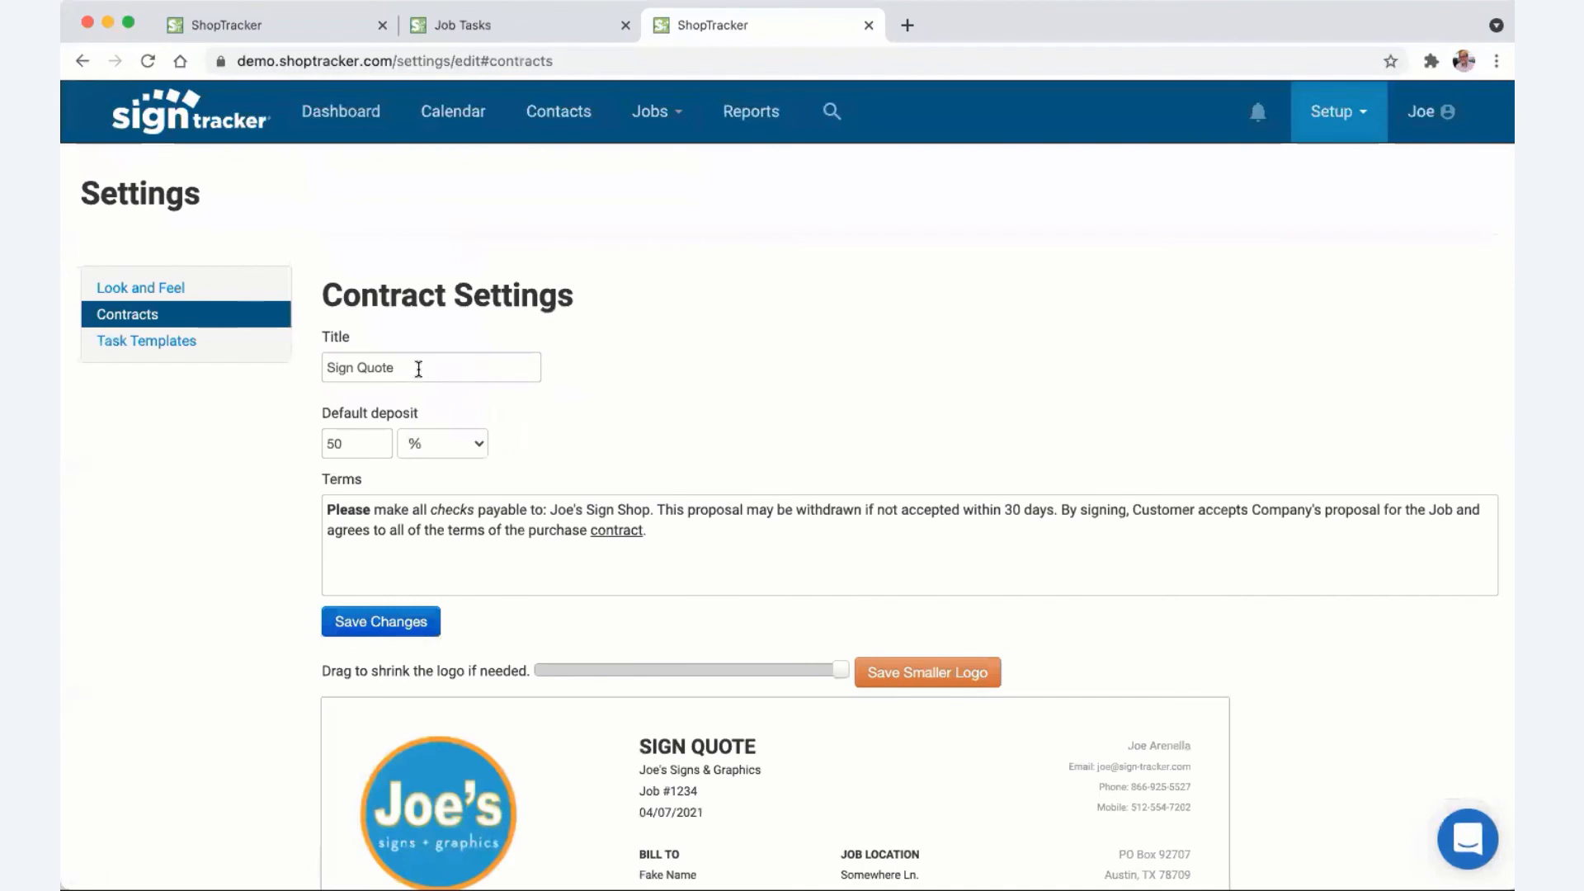
pyautogui.moveTo(417, 375); pyautogui.dragTo(321, 363)
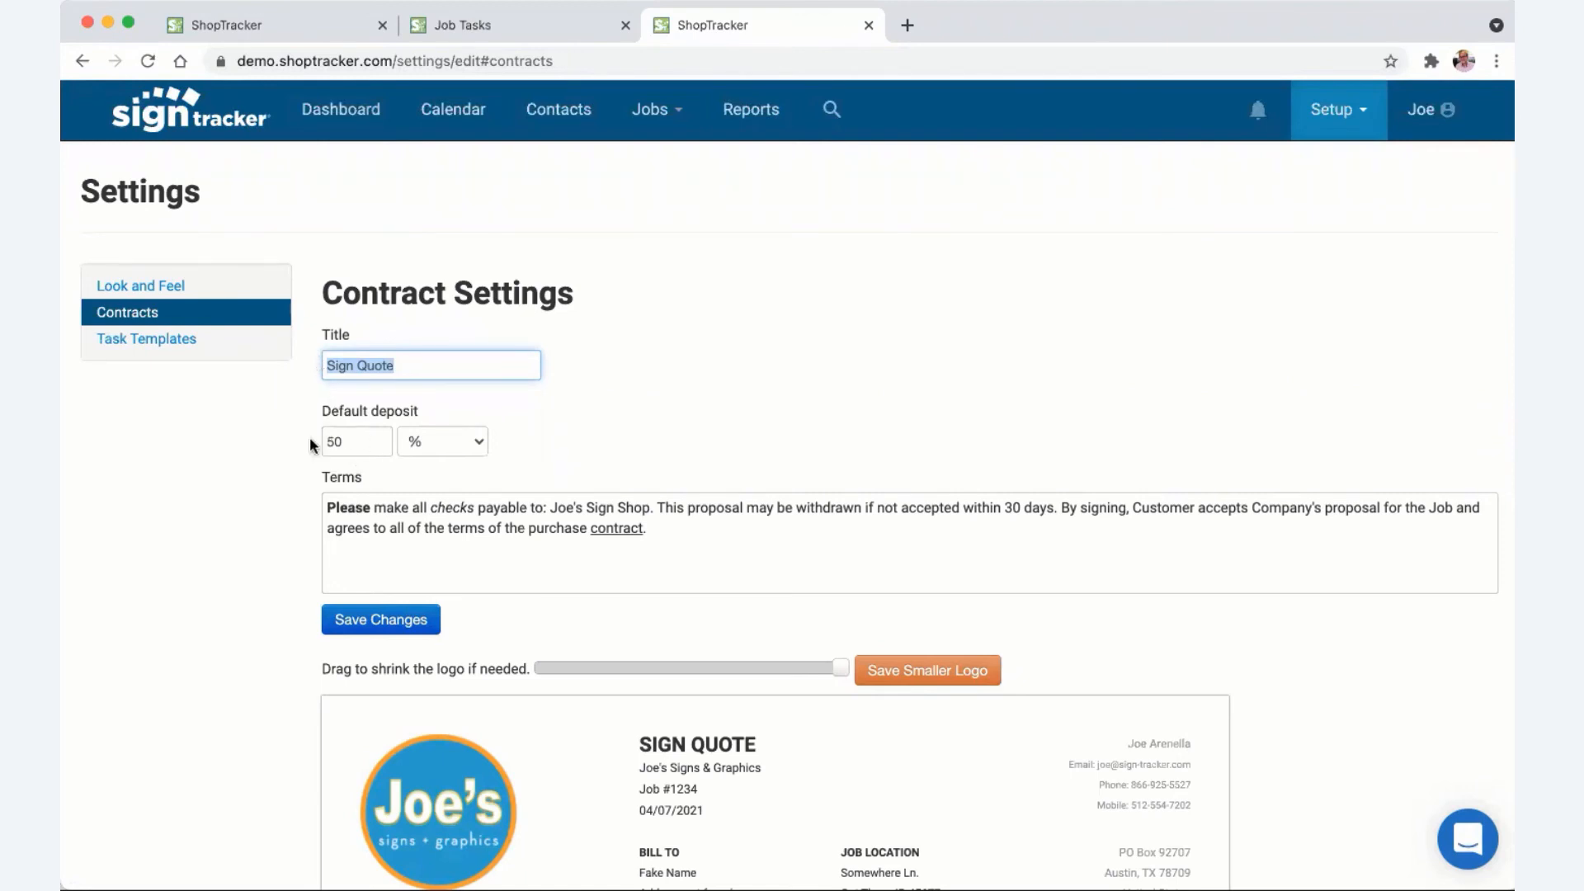
pyautogui.scroll(-3, 309, 437)
pyautogui.scroll(3, 310, 437)
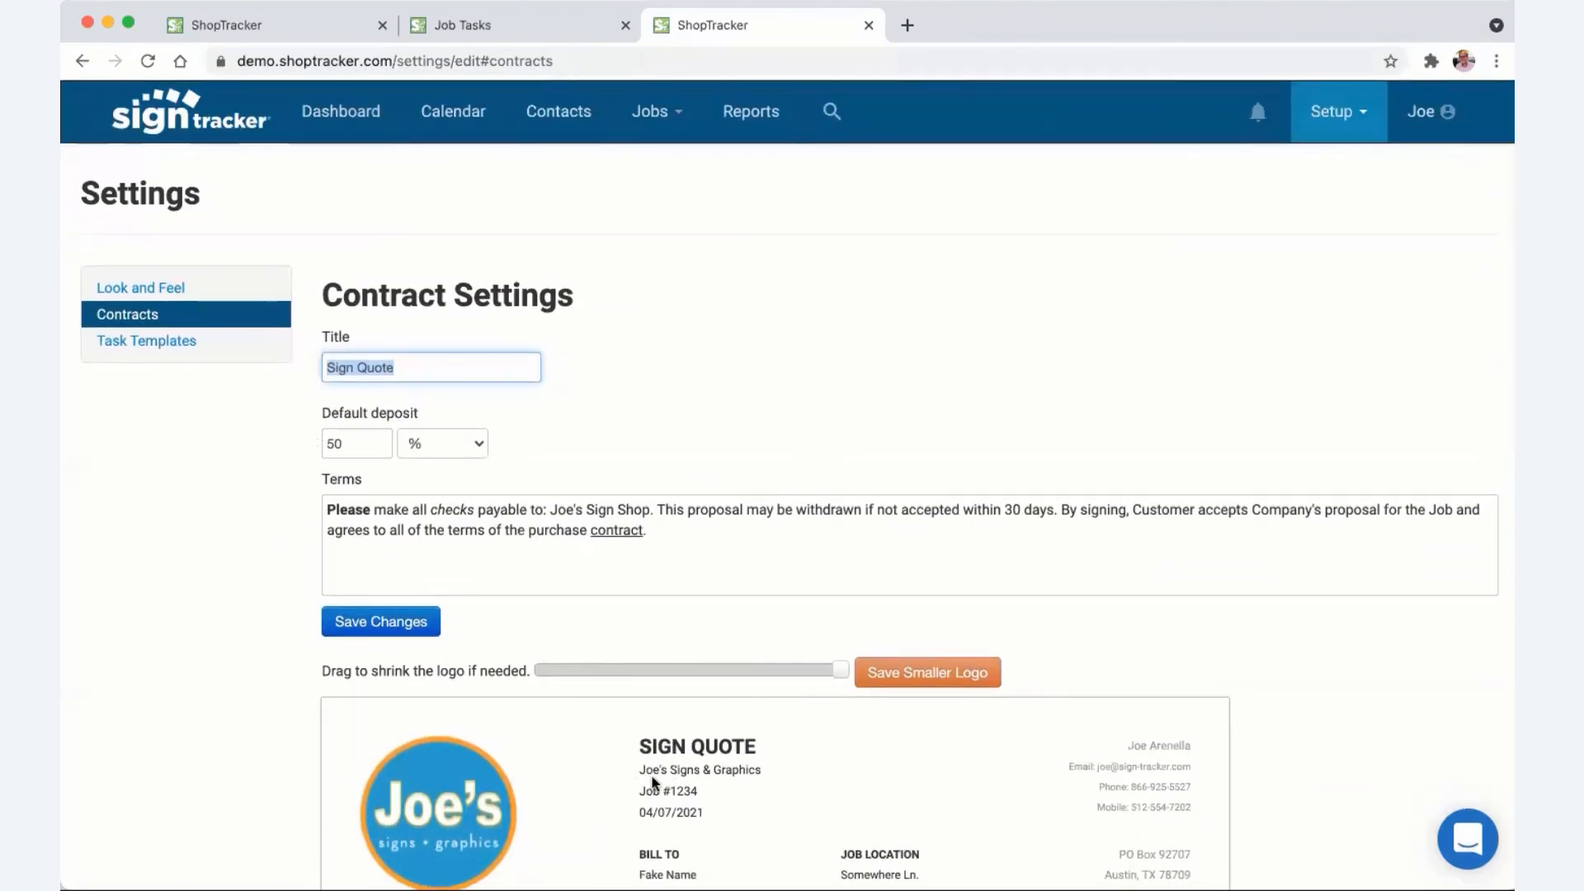
# - Delete the 'big job with peeps' job task template, then go to the Quoting items setup
pyautogui.click(190, 353)
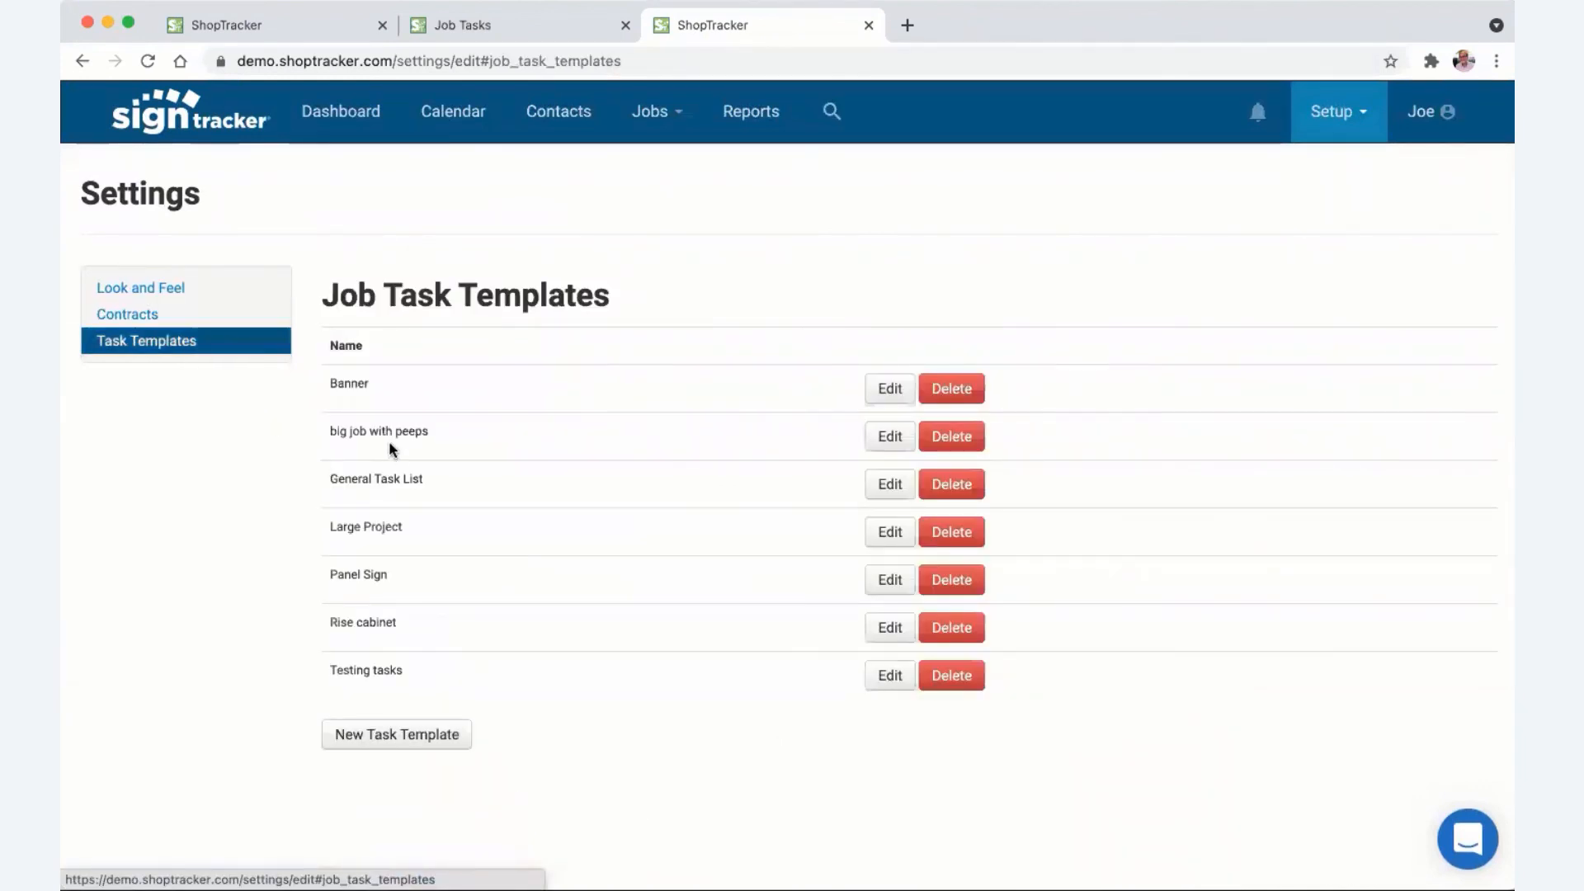
pyautogui.click(950, 437)
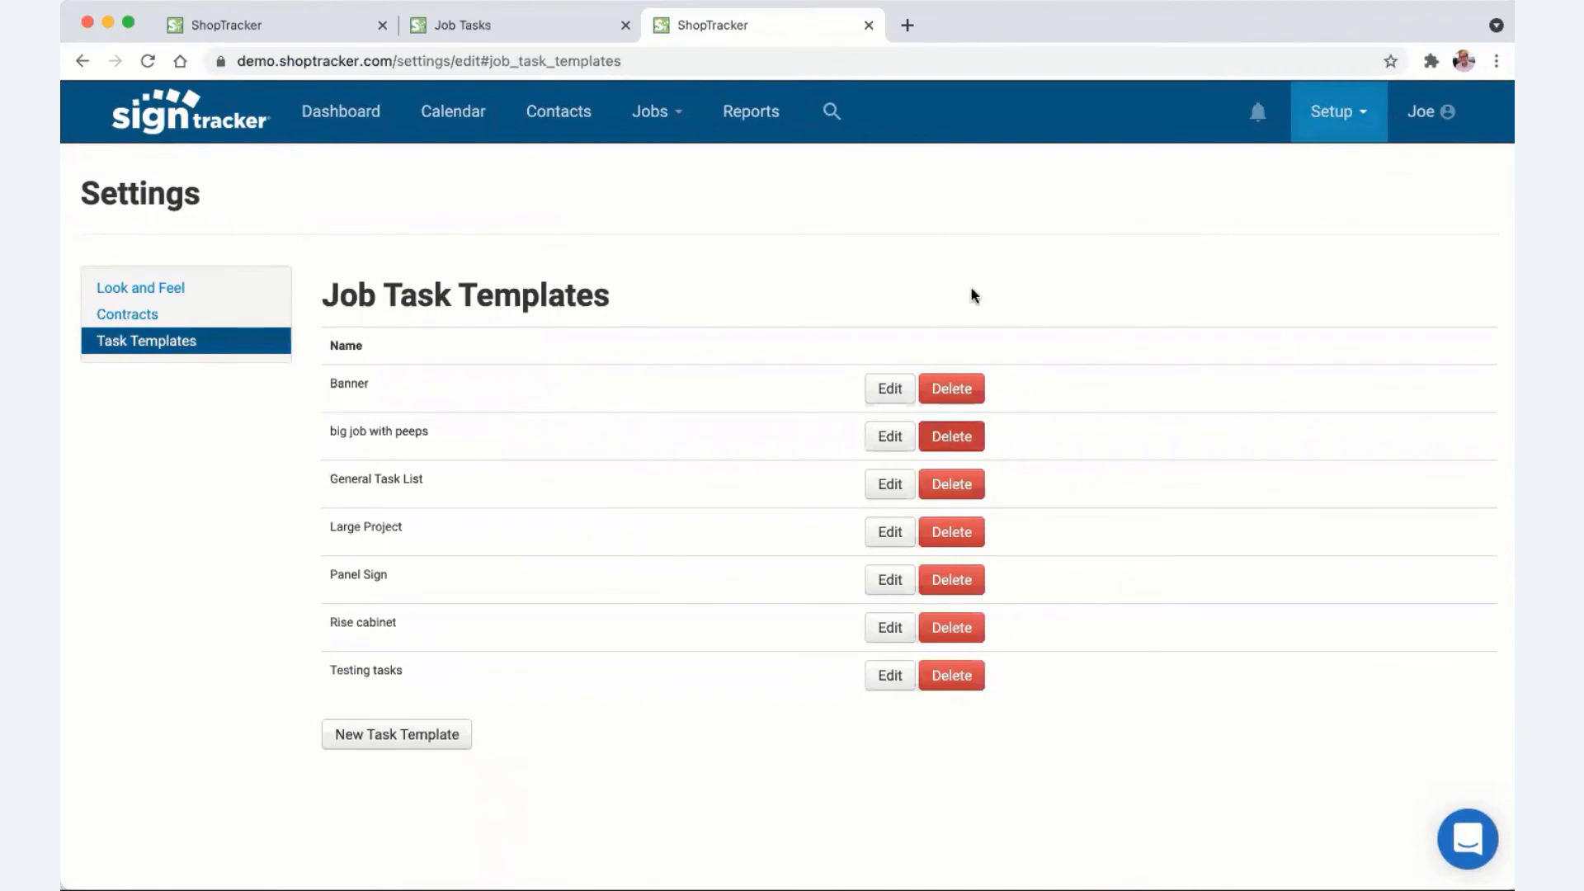
pyautogui.click(948, 171)
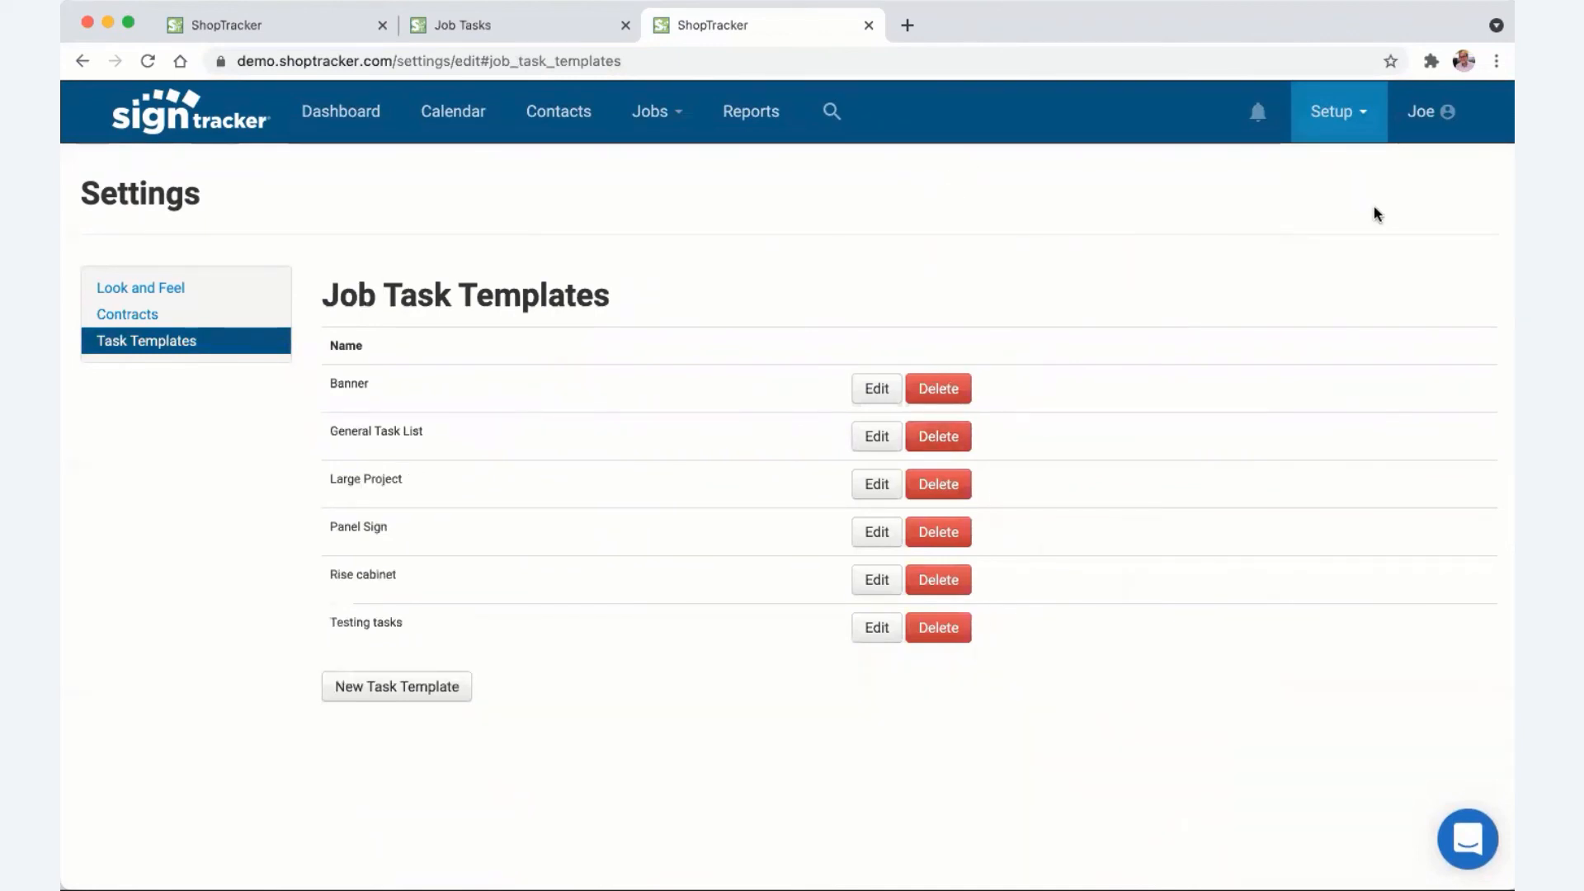
pyautogui.moveTo(1361, 124)
pyautogui.click(1325, 226)
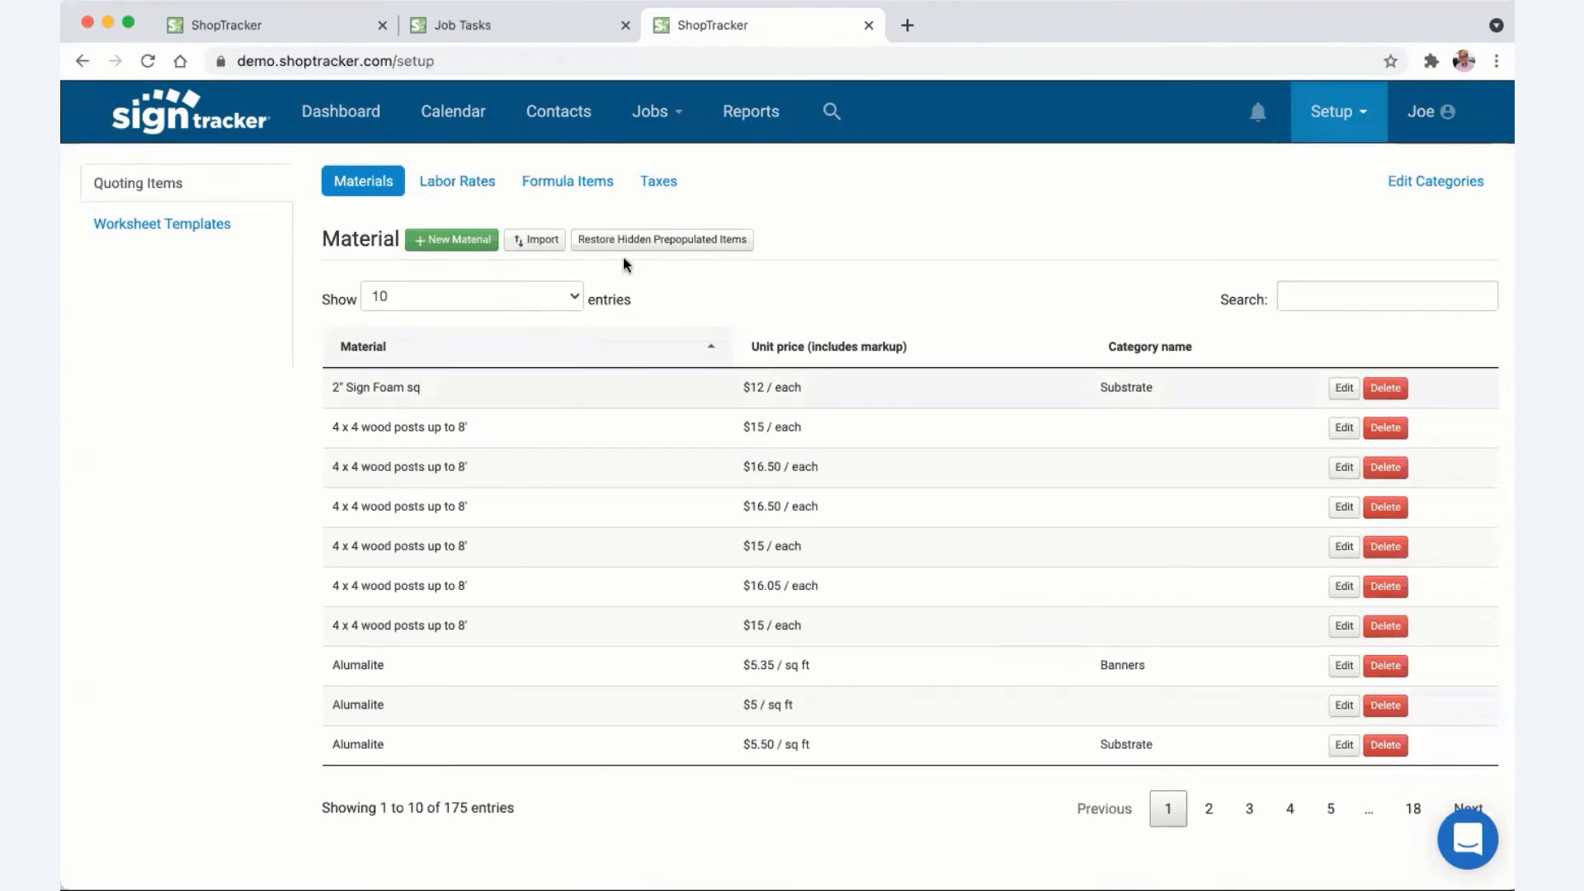
pyautogui.click(532, 244)
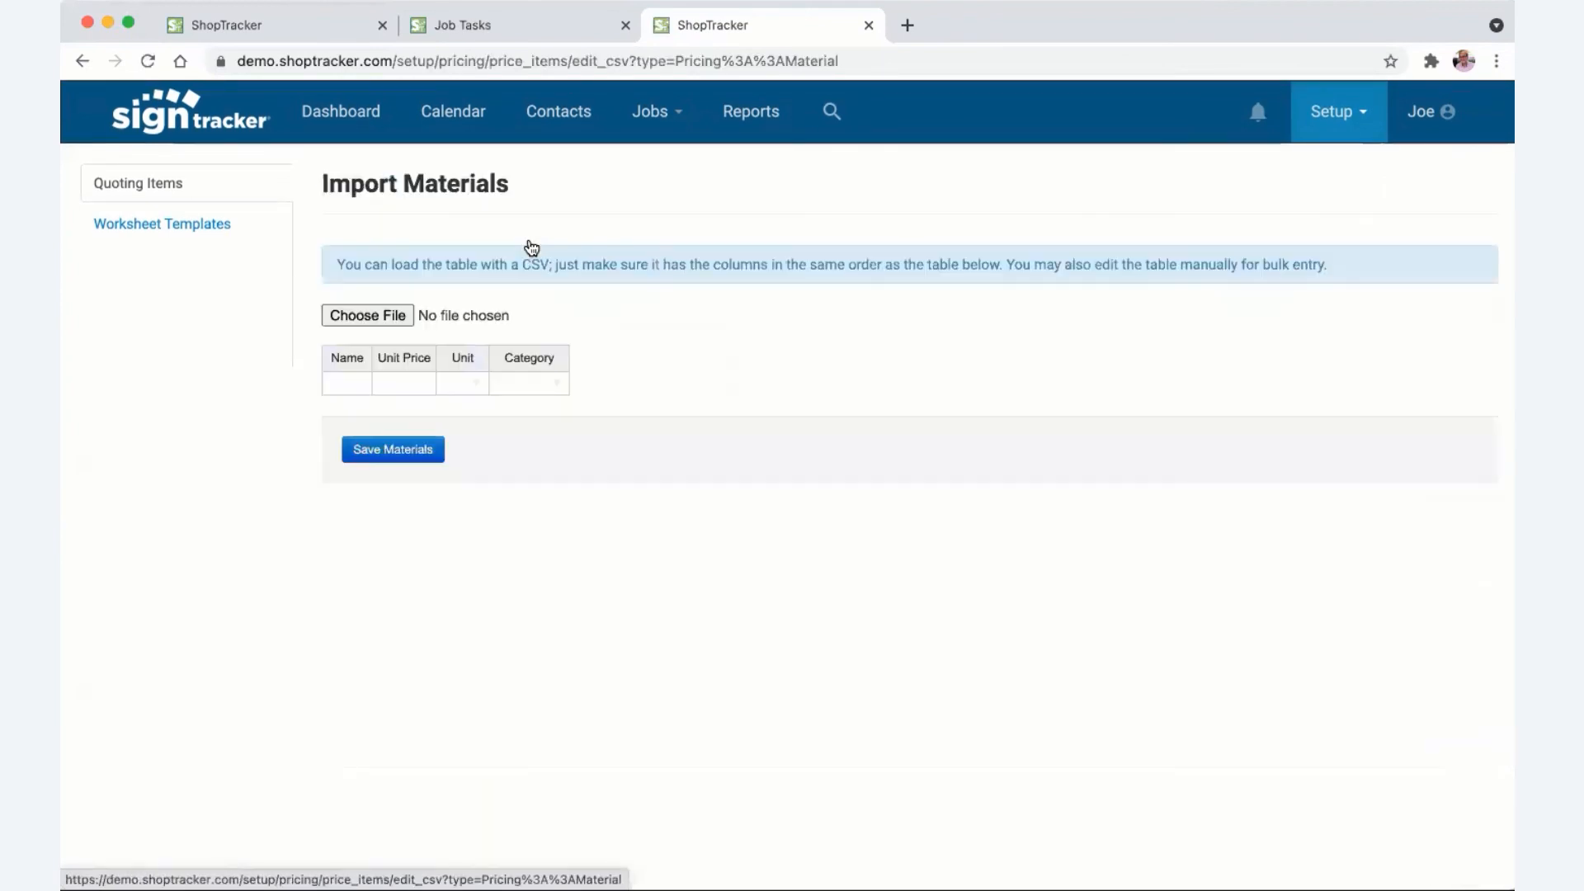
pyautogui.hscroll(3, 345, 371)
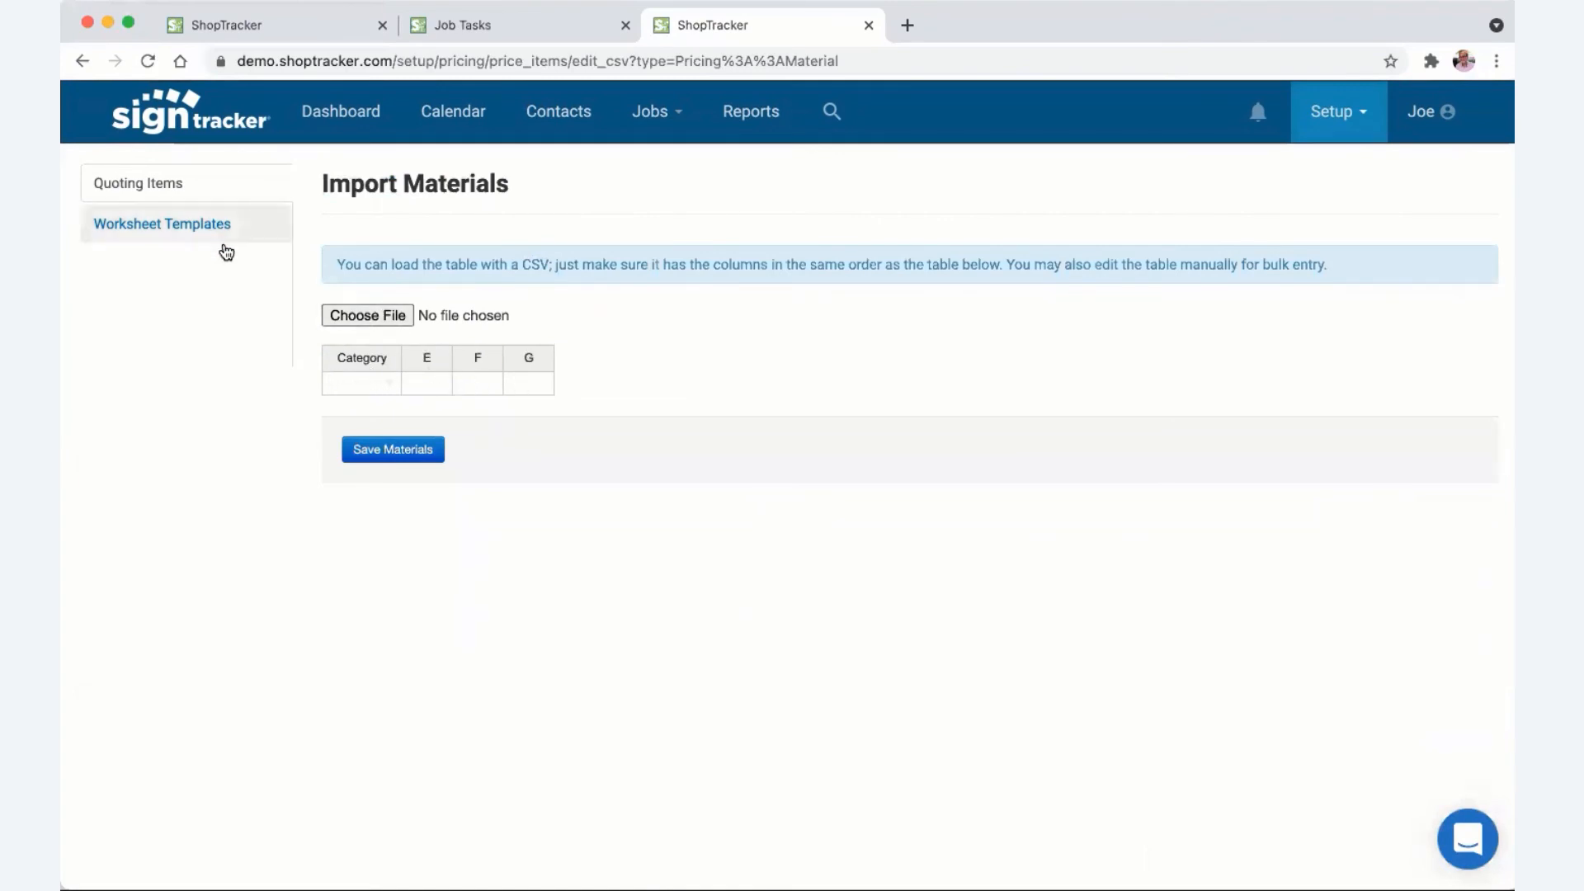
pyautogui.click(152, 185)
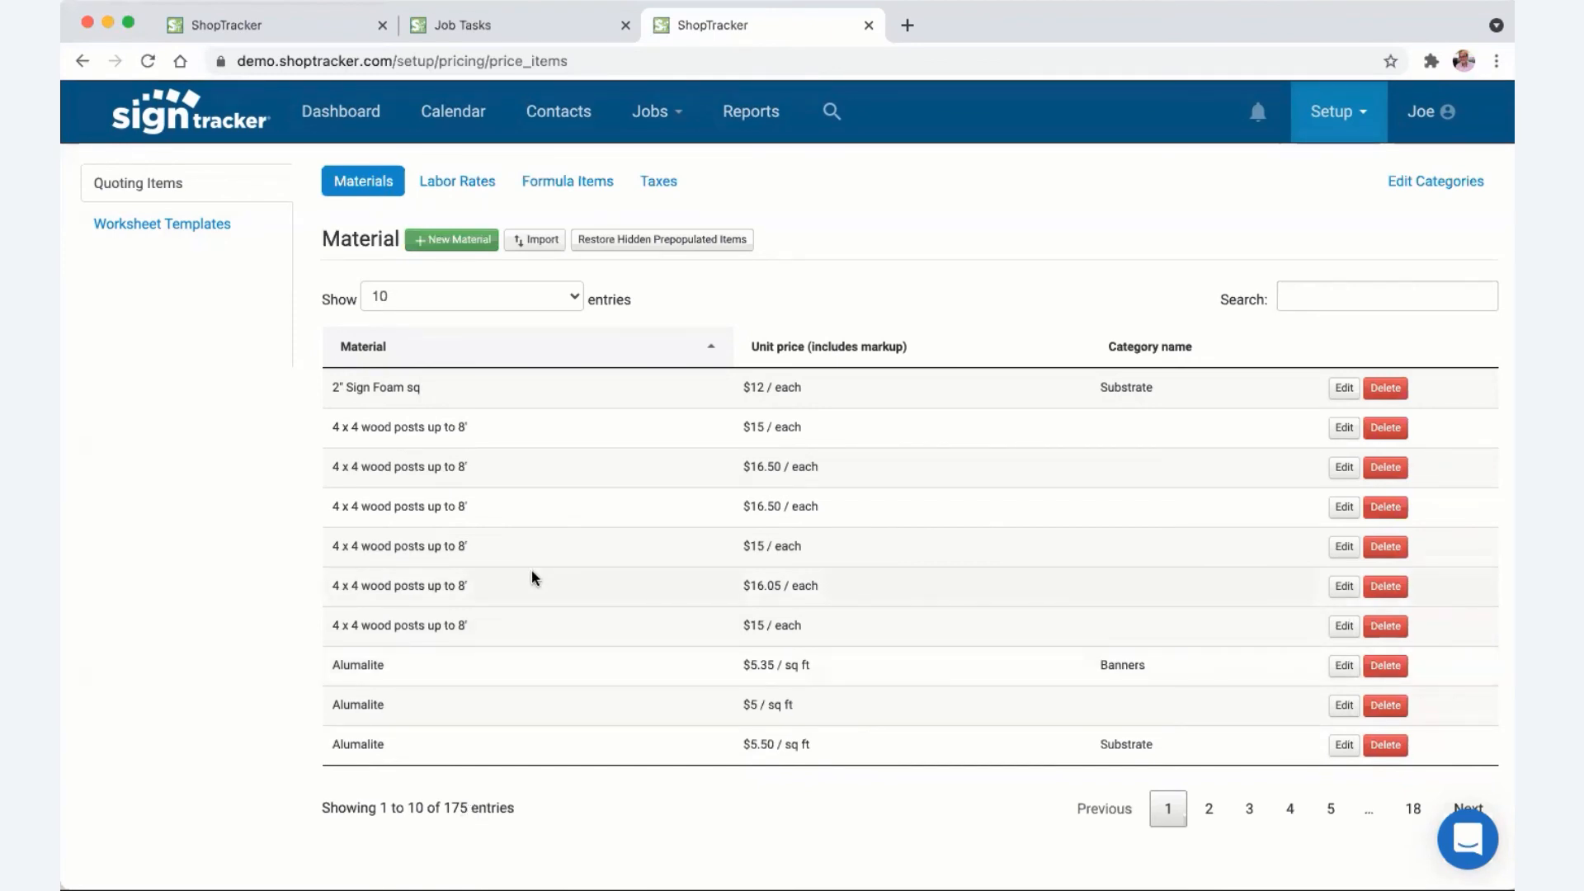
# - Show the Labor Rates list, with 26 entries such as CNC laser service at $125 / hr
pyautogui.click(458, 183)
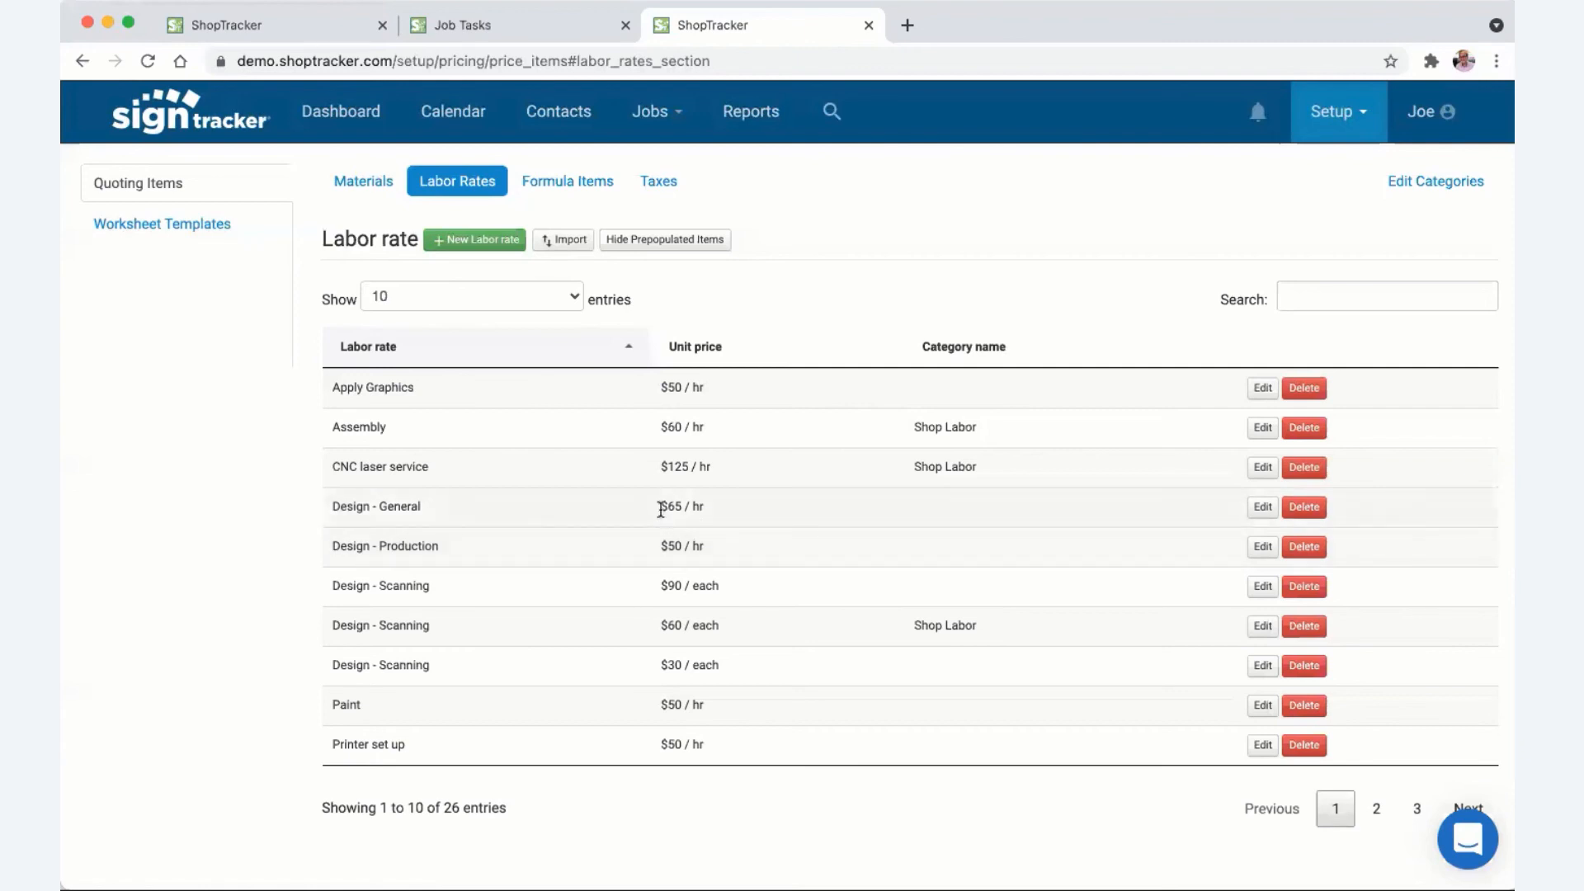
# - Highlight the Design - General $65 / hr rate, then return to the 175-entry Materials price list
pyautogui.moveTo(661, 510); pyautogui.dragTo(729, 520)
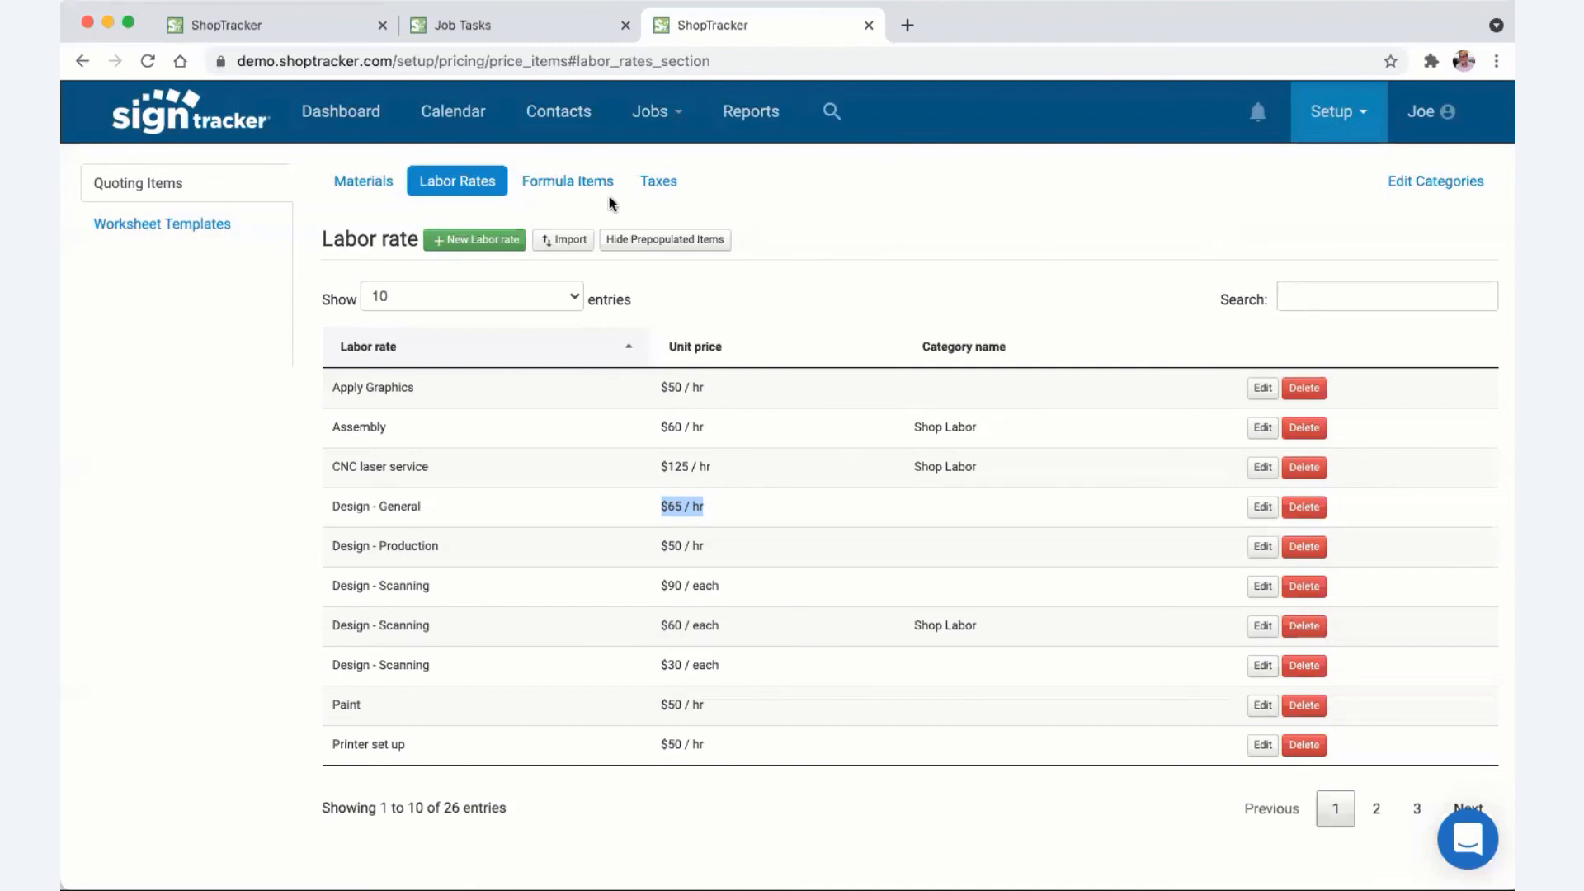
pyautogui.click(377, 186)
# - Check the $16.50 4 x 4 wood post's markup without saving, then list the 54 Formula Items
pyautogui.click(1344, 467)
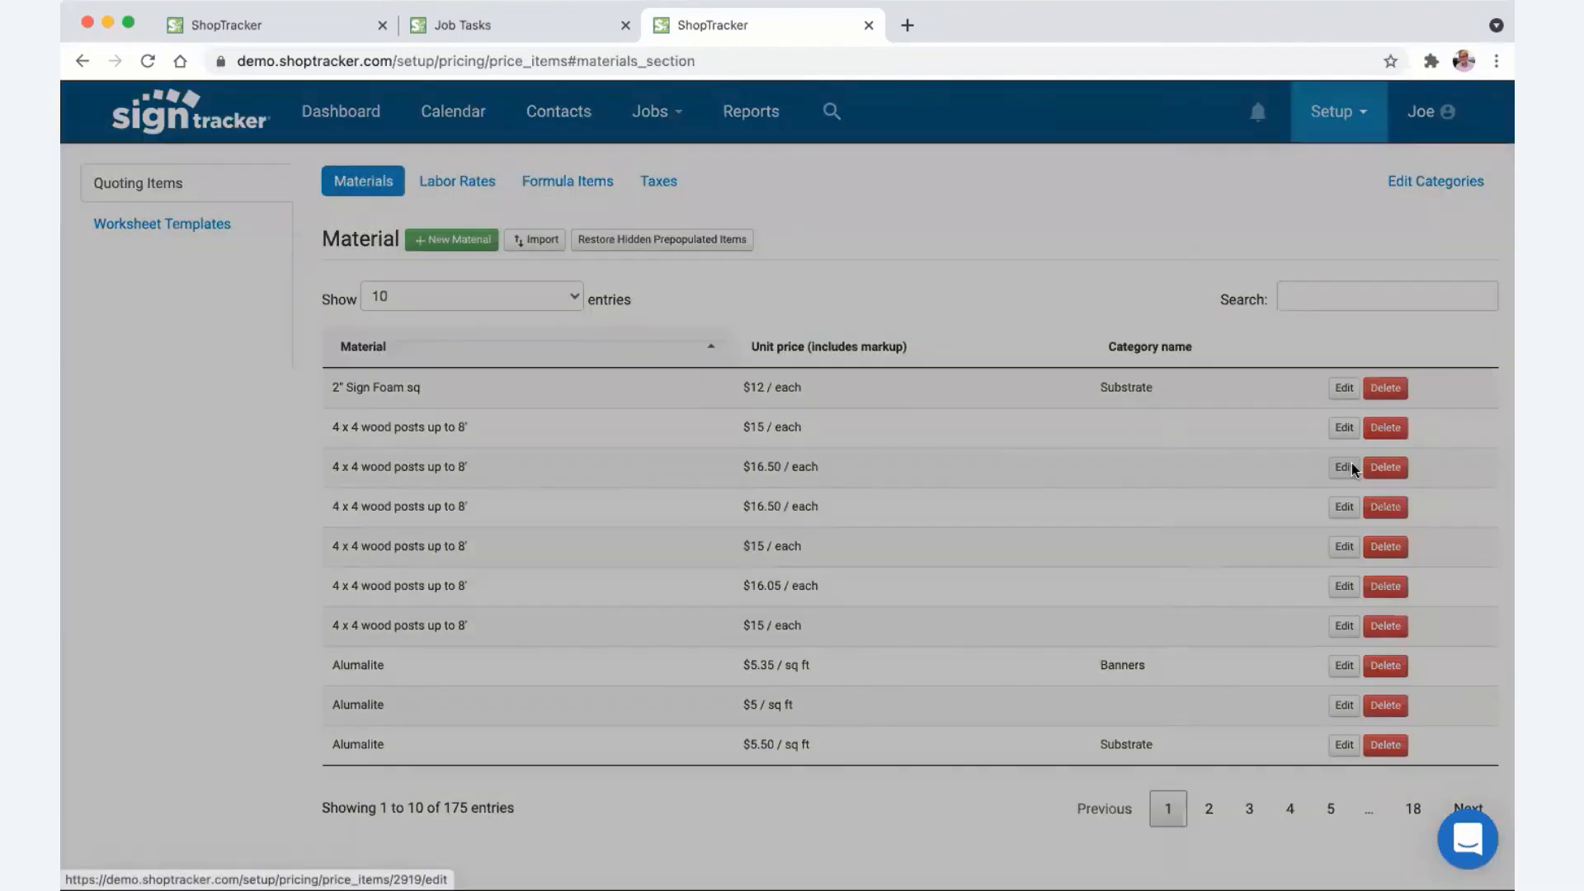
pyautogui.click(529, 550)
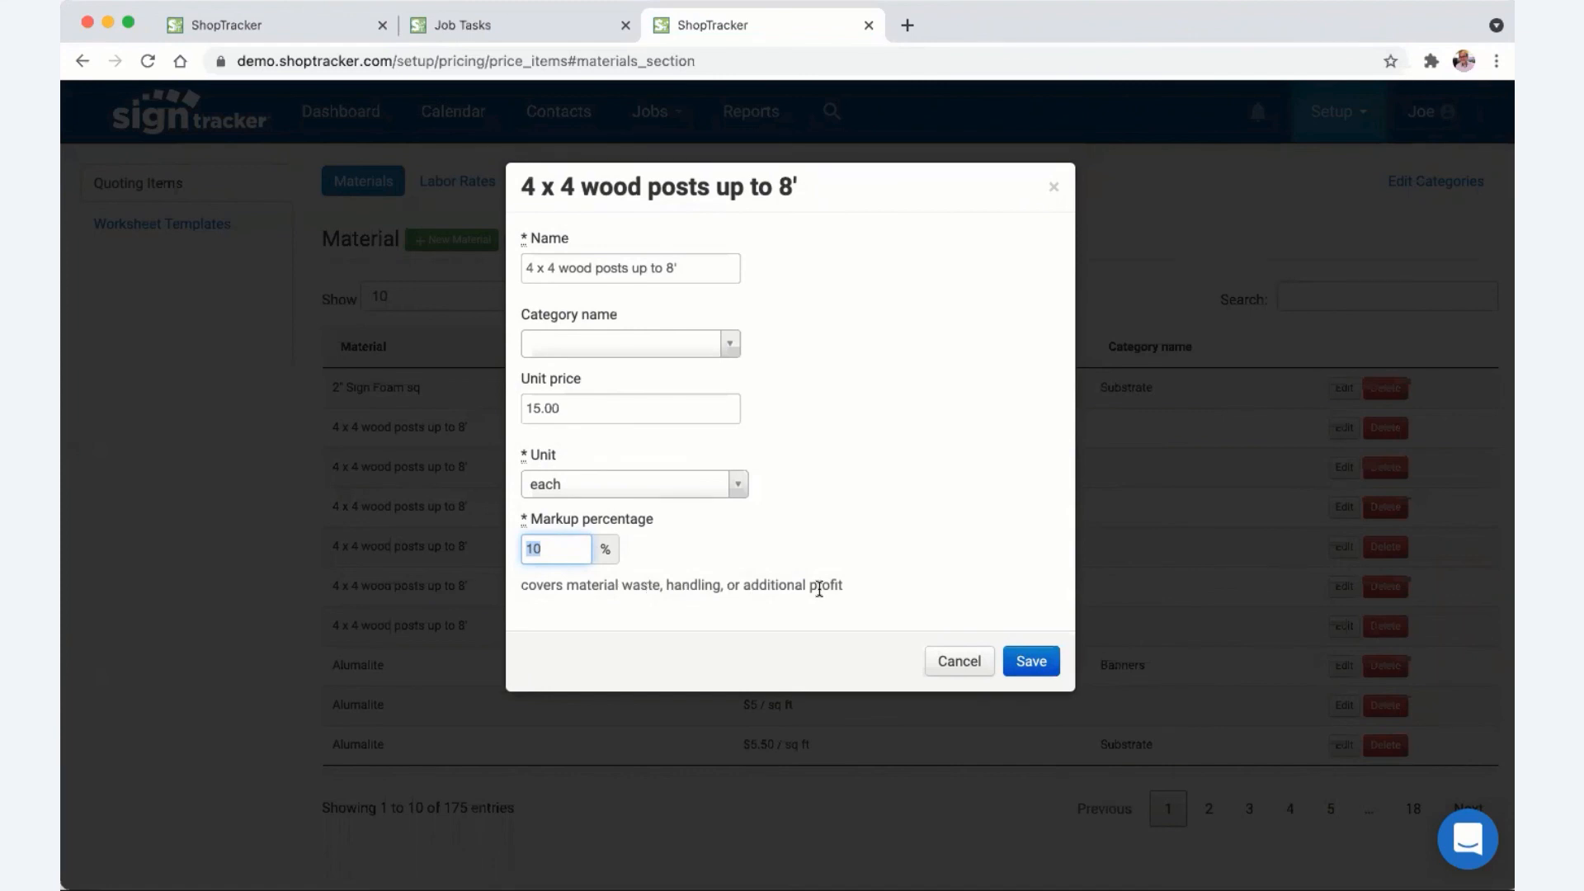
pyautogui.click(958, 662)
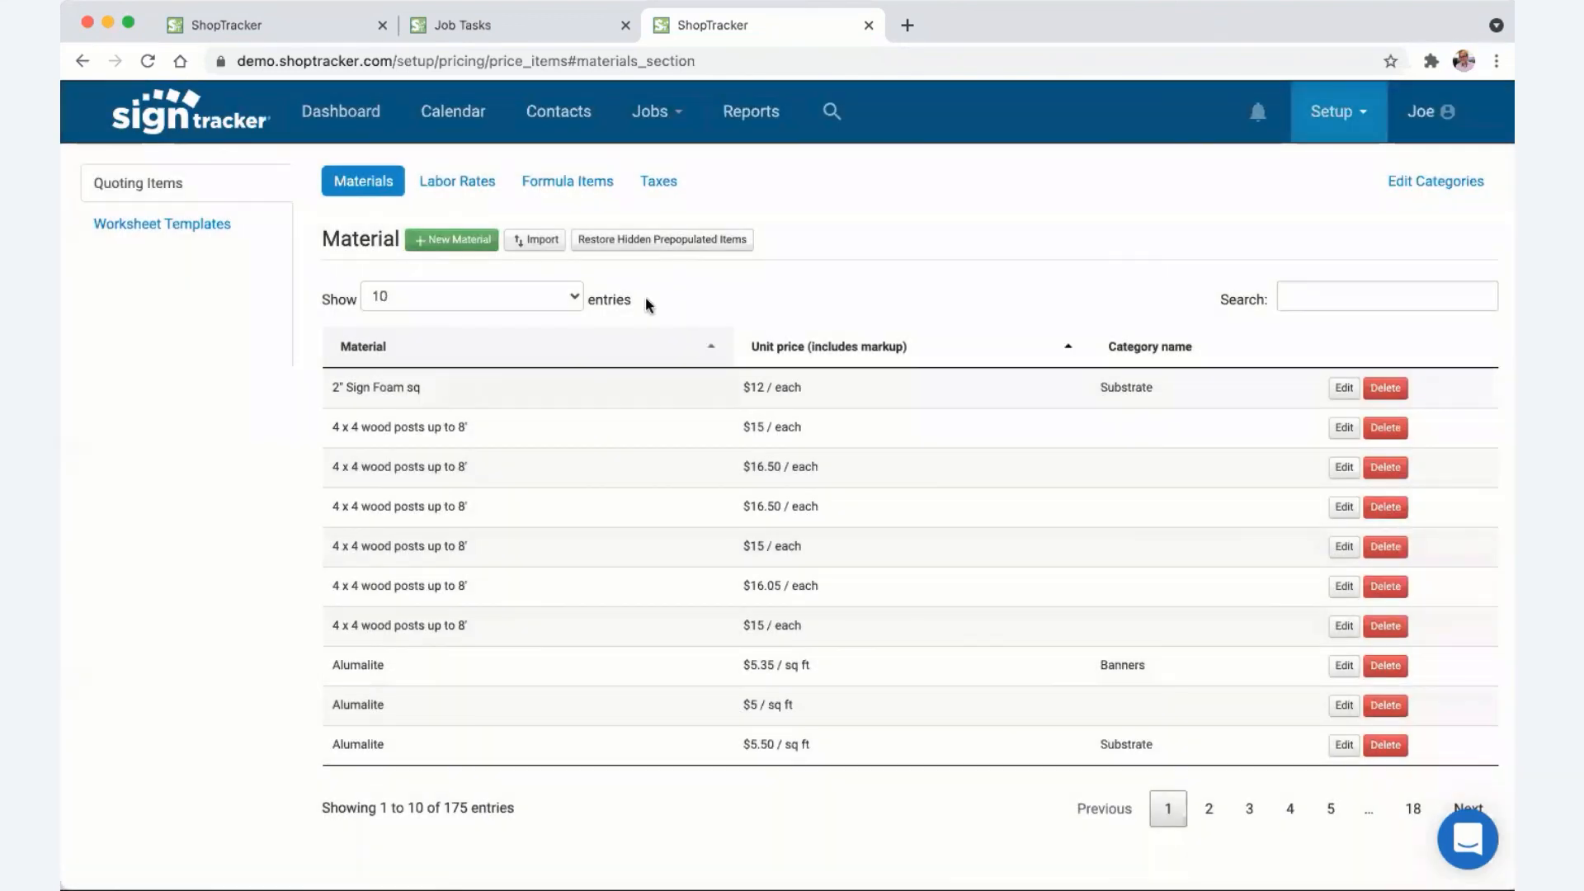
pyautogui.click(544, 186)
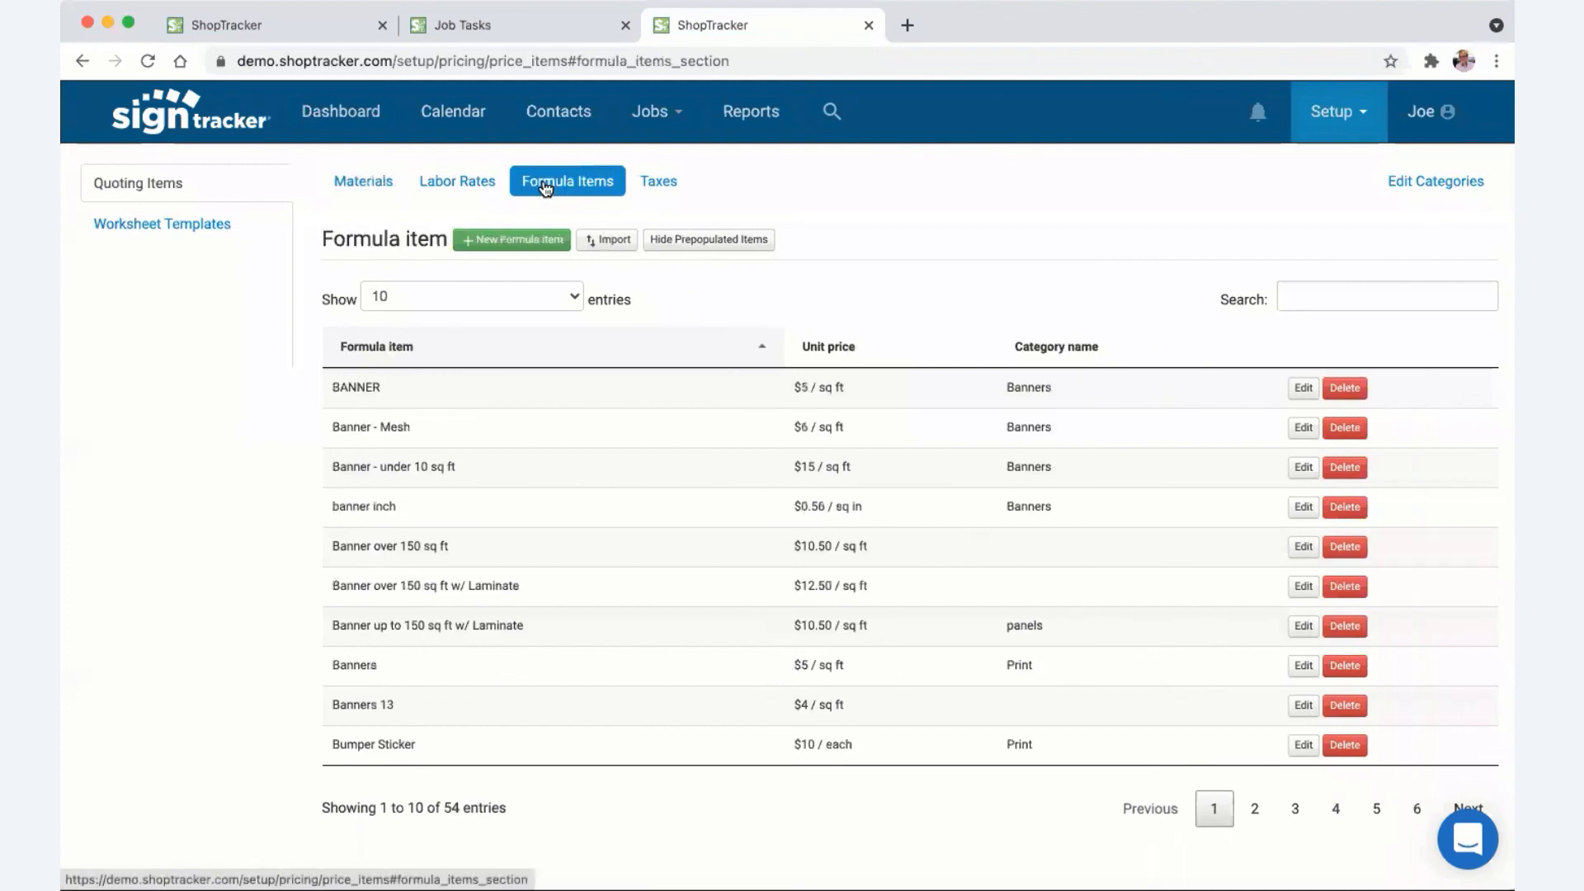
# - Edit the Banner over 150 sq ft formula item and assign it the Banners category
pyautogui.click(1303, 547)
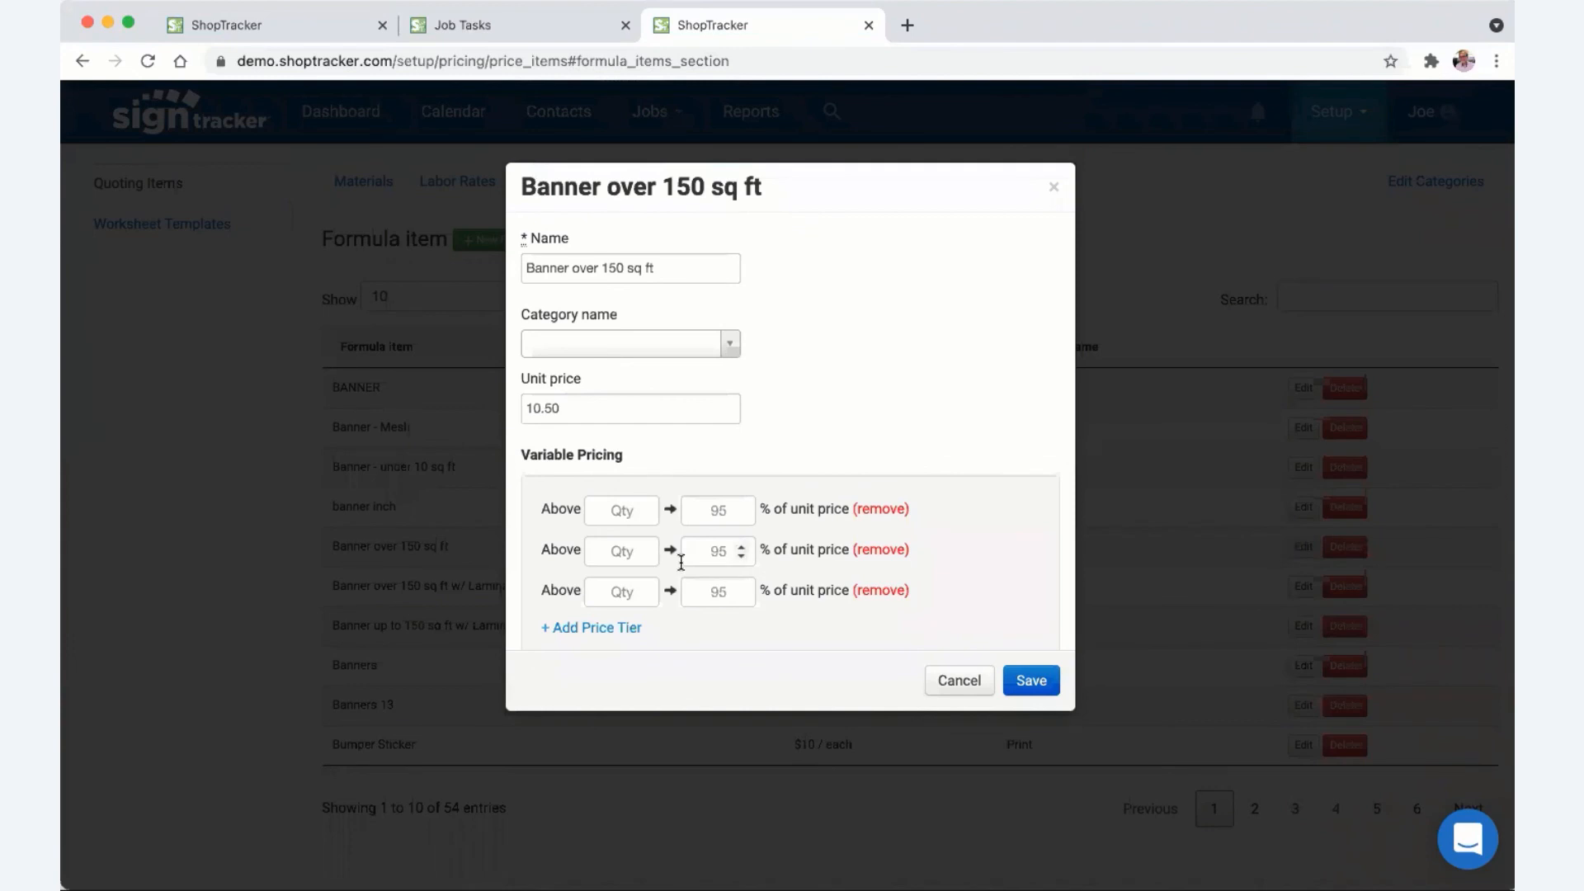
pyautogui.scroll(-2, 681, 564)
pyautogui.scroll(2, 683, 565)
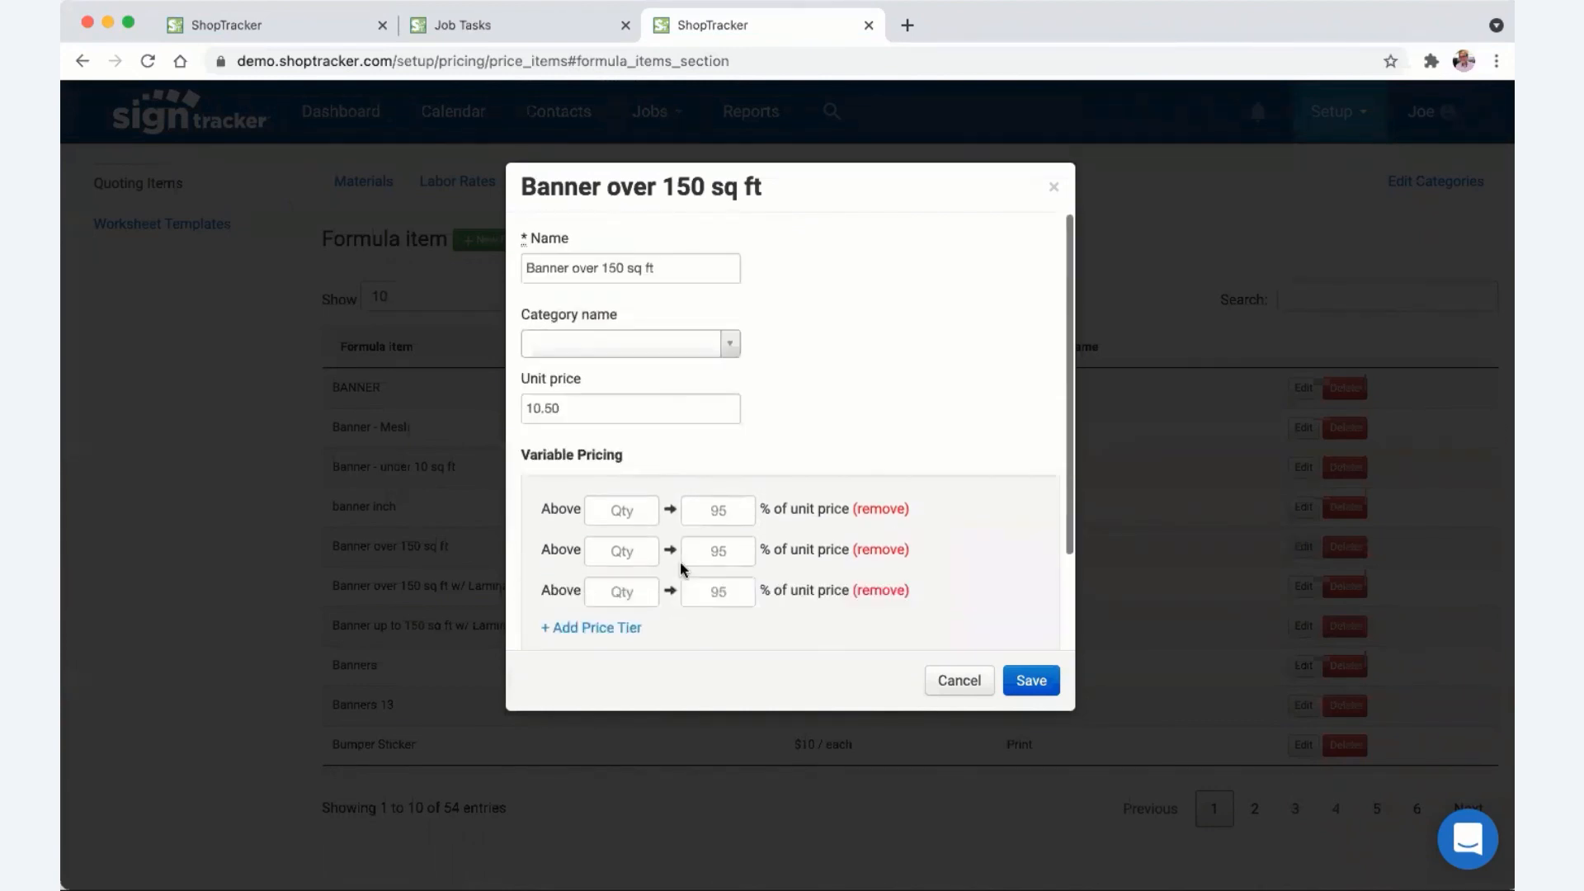
pyautogui.click(634, 352)
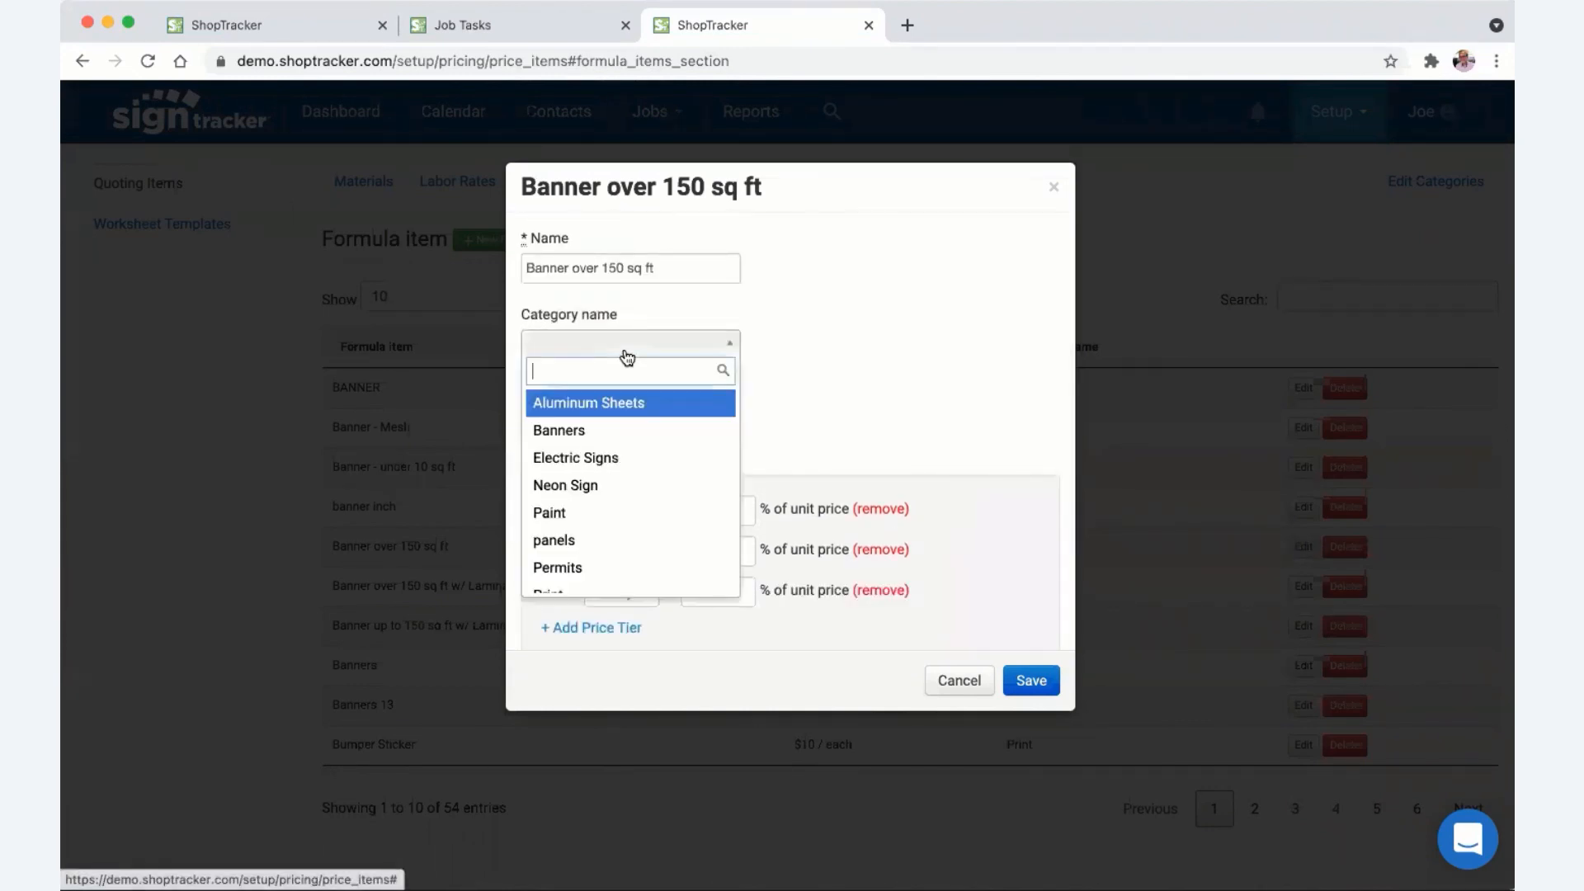
pyautogui.click(594, 428)
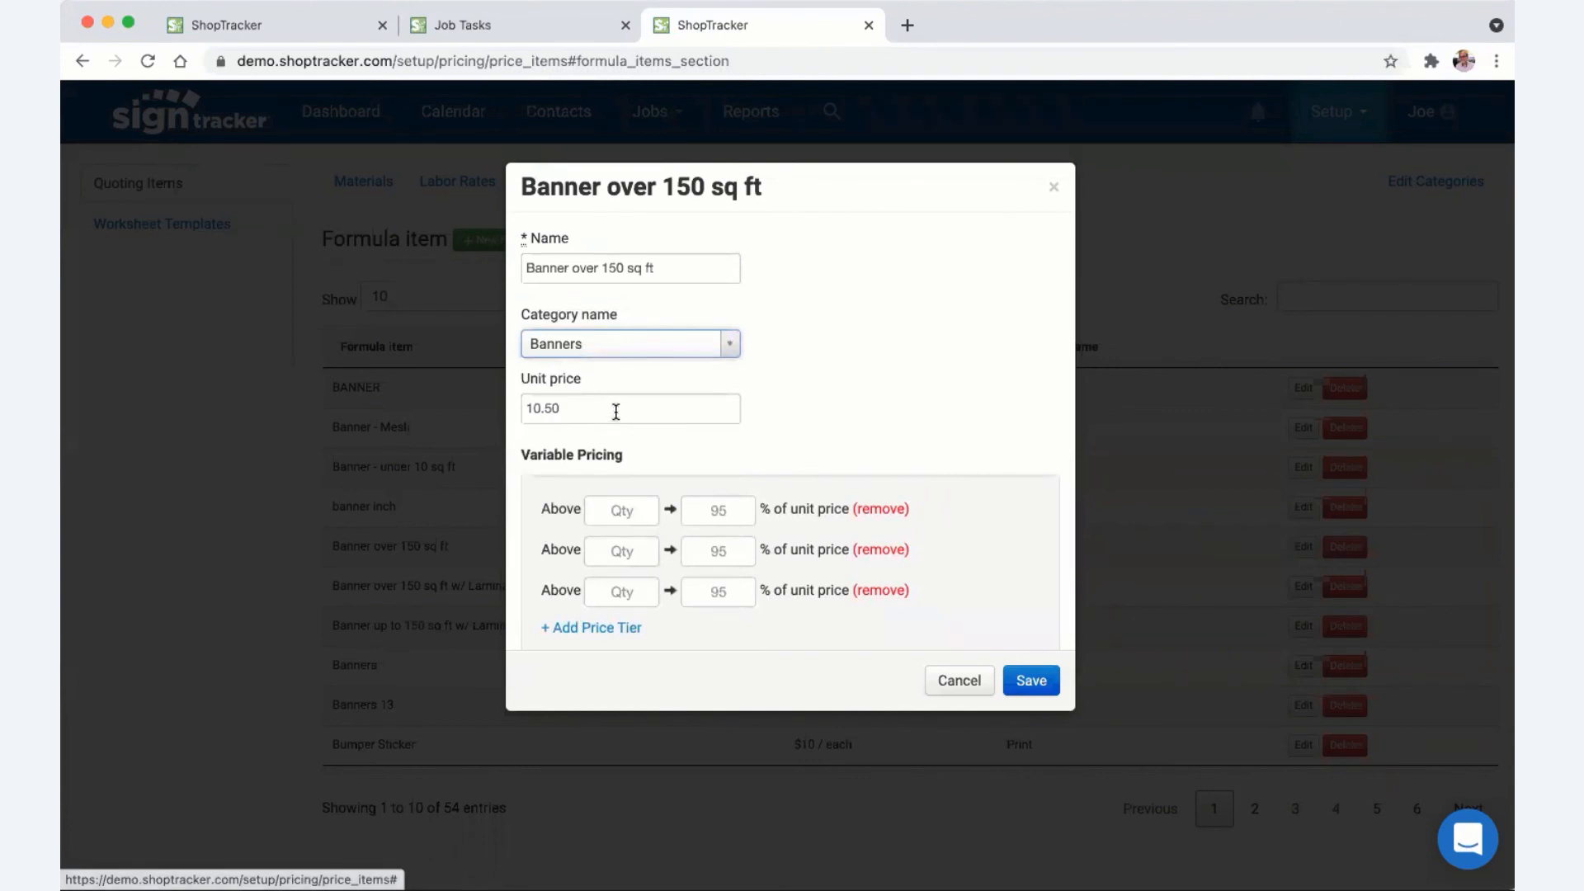
# - Set the first Variable Pricing tier to above 101 at 95%, keeping sq ft as the unit
pyautogui.scroll(-2, 615, 412)
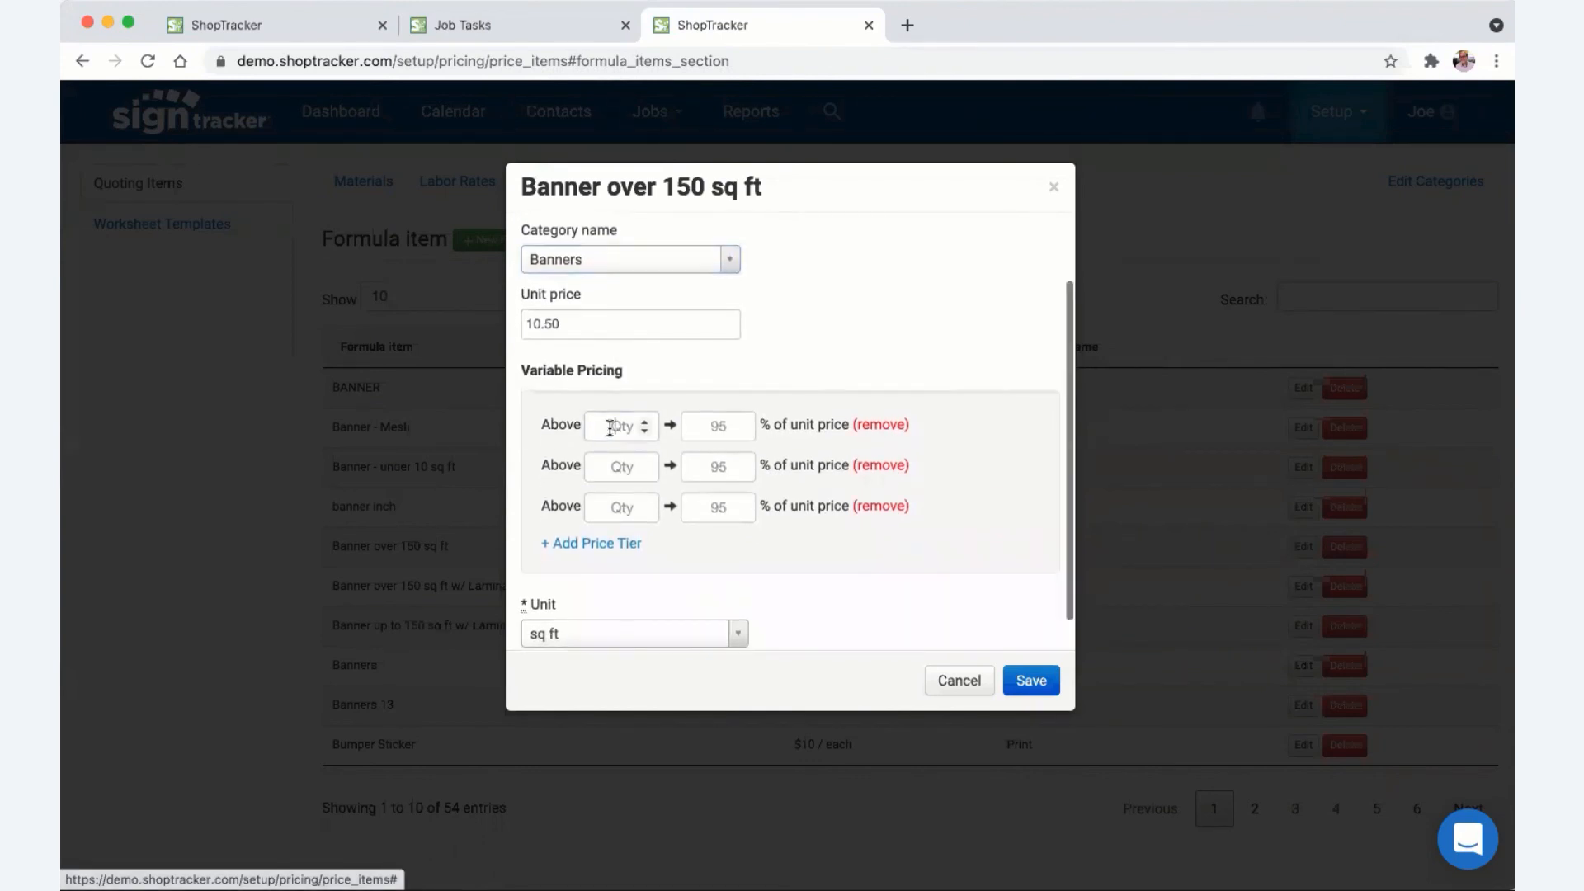
pyautogui.click(610, 428)
pyautogui.write('101')
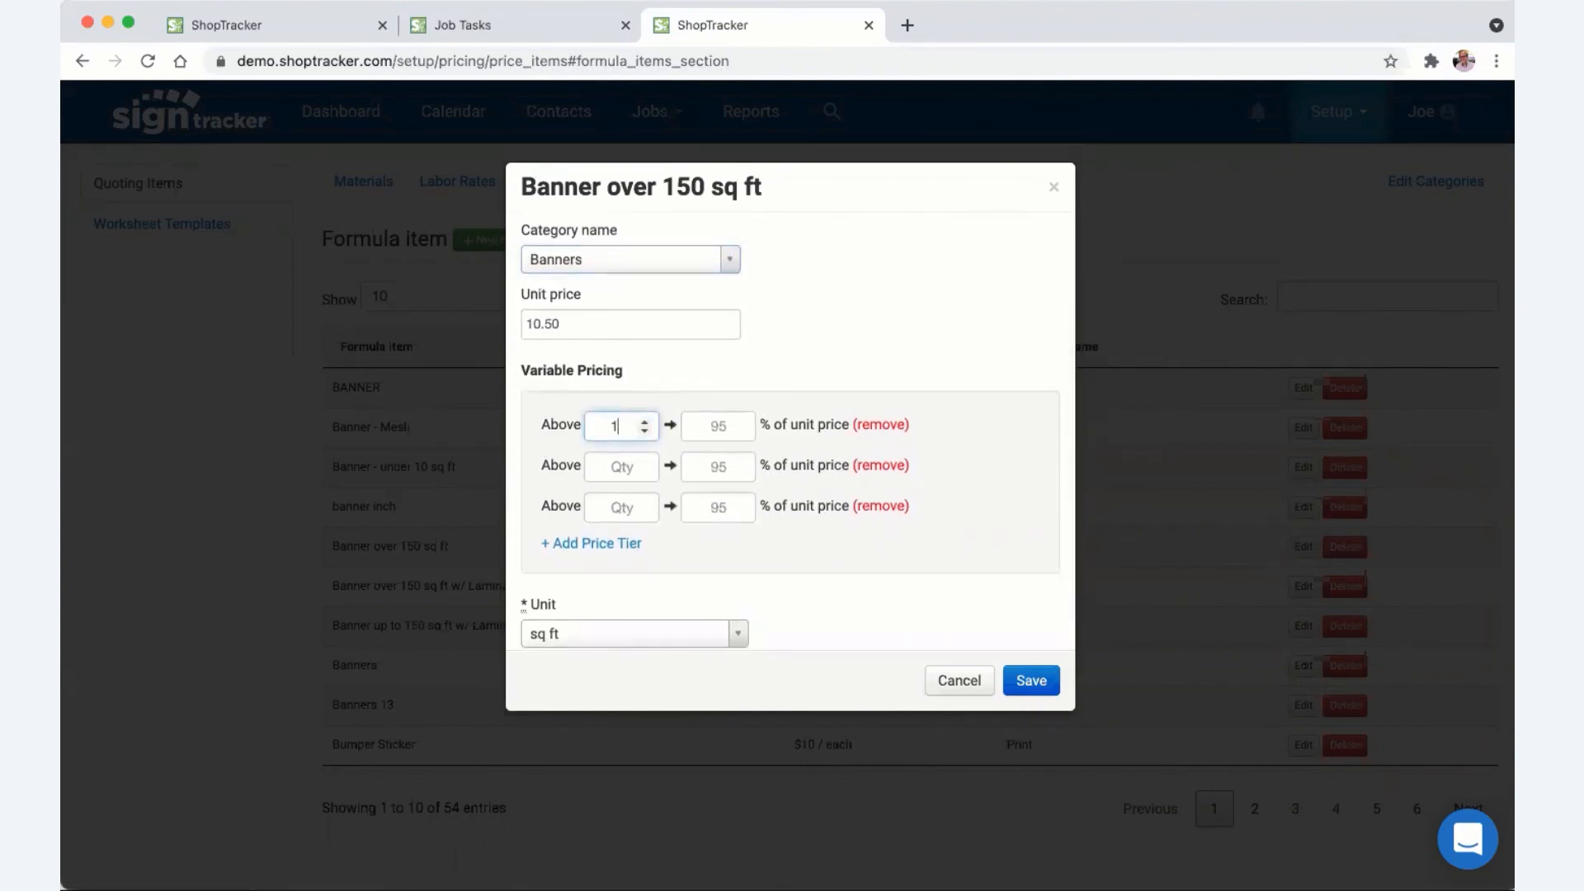
pyautogui.click(703, 428)
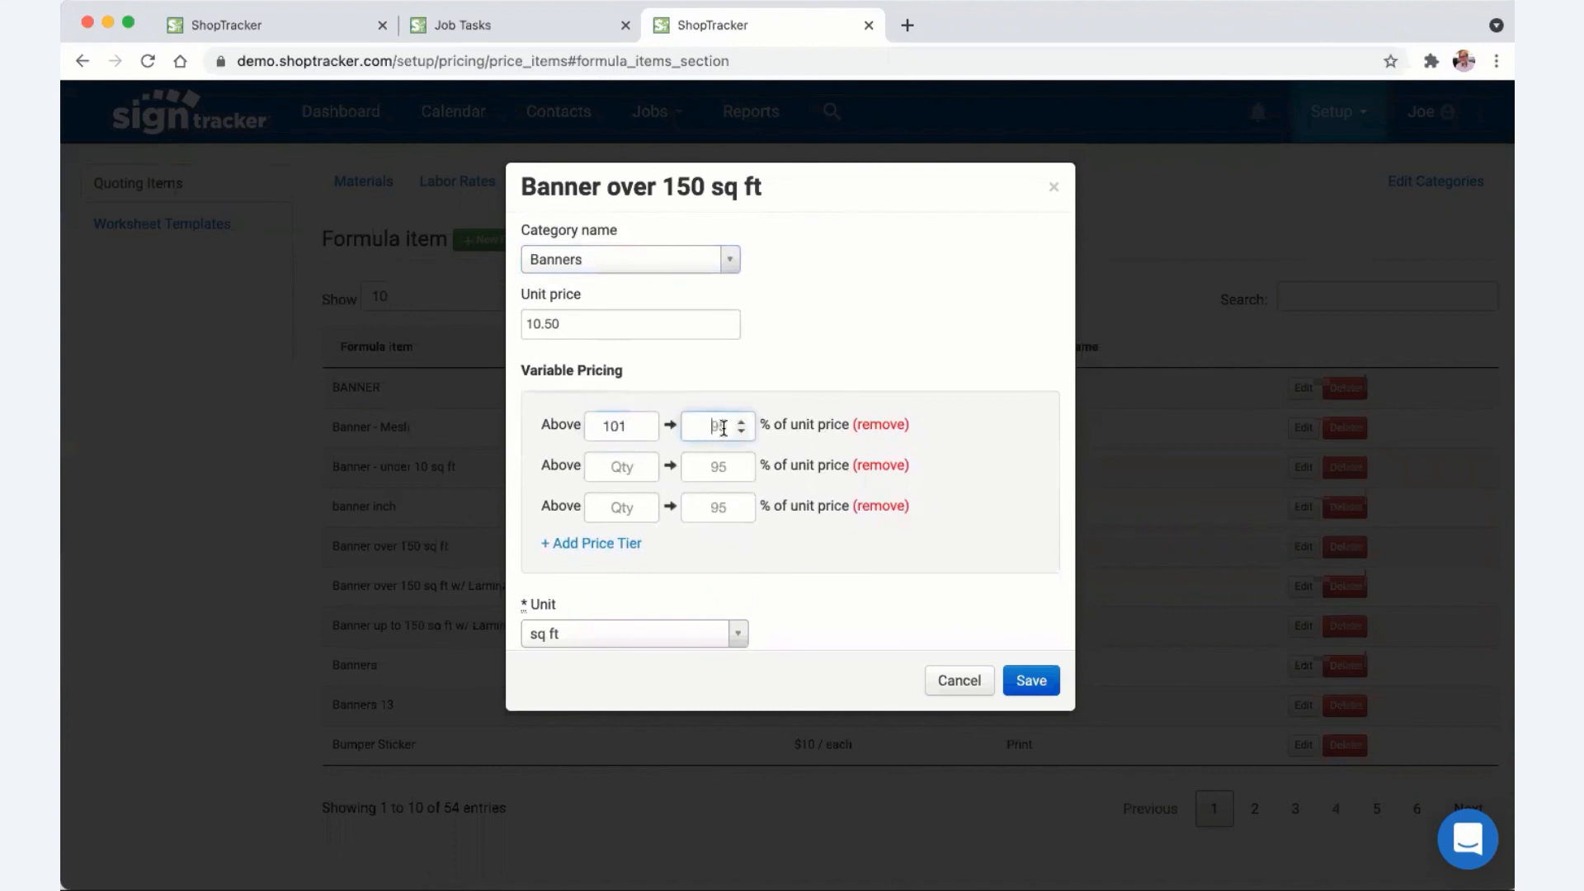
pyautogui.write('95')
pyautogui.scroll(2, 820, 330)
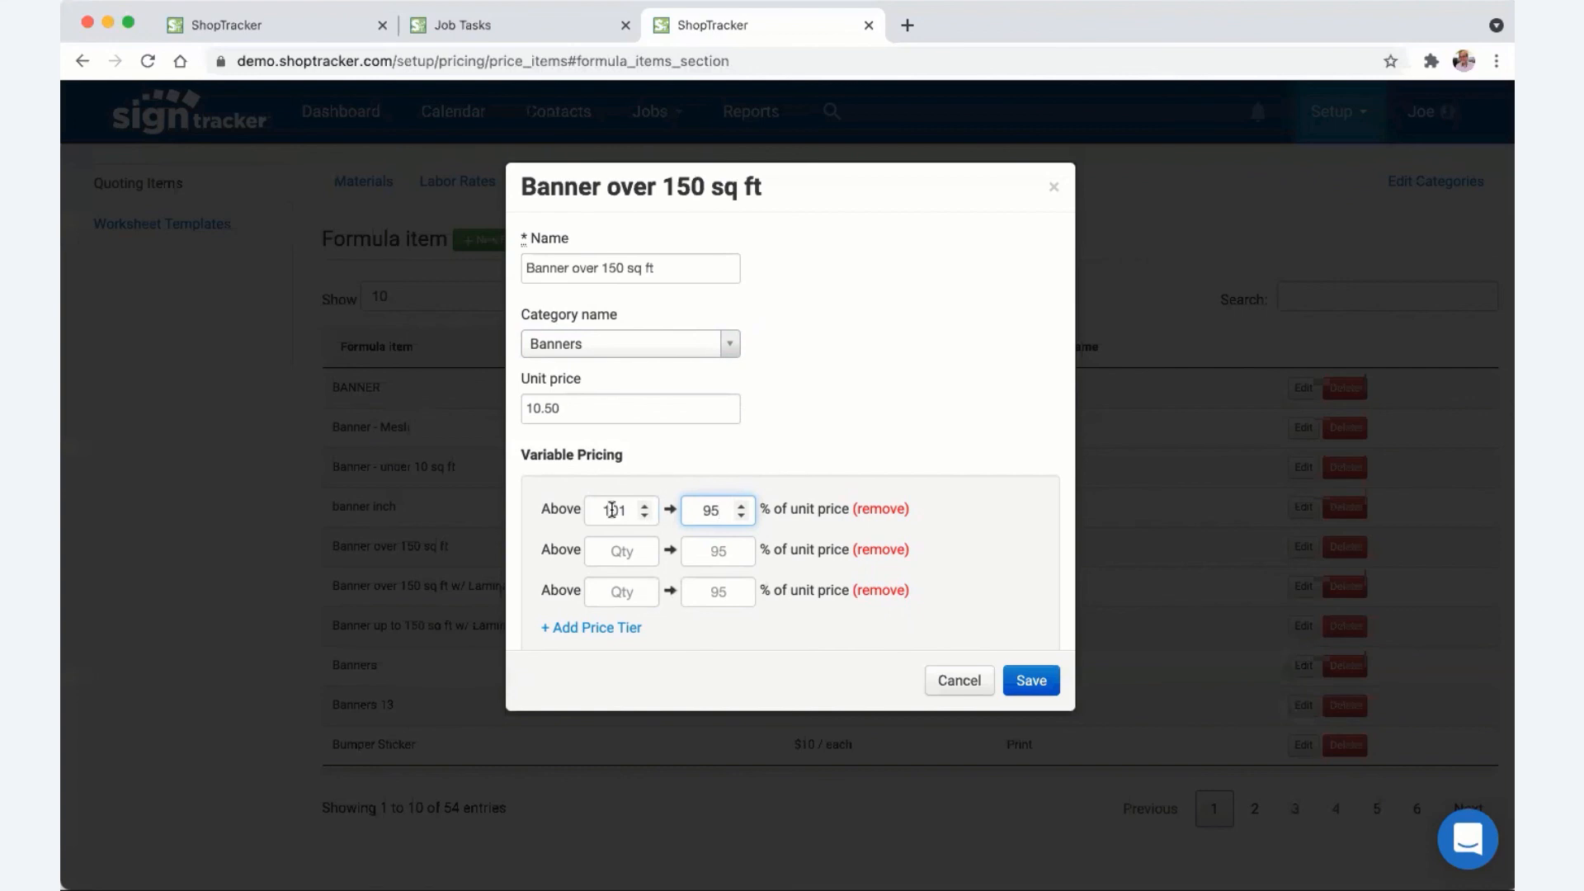
pyautogui.scroll(-2, 651, 516)
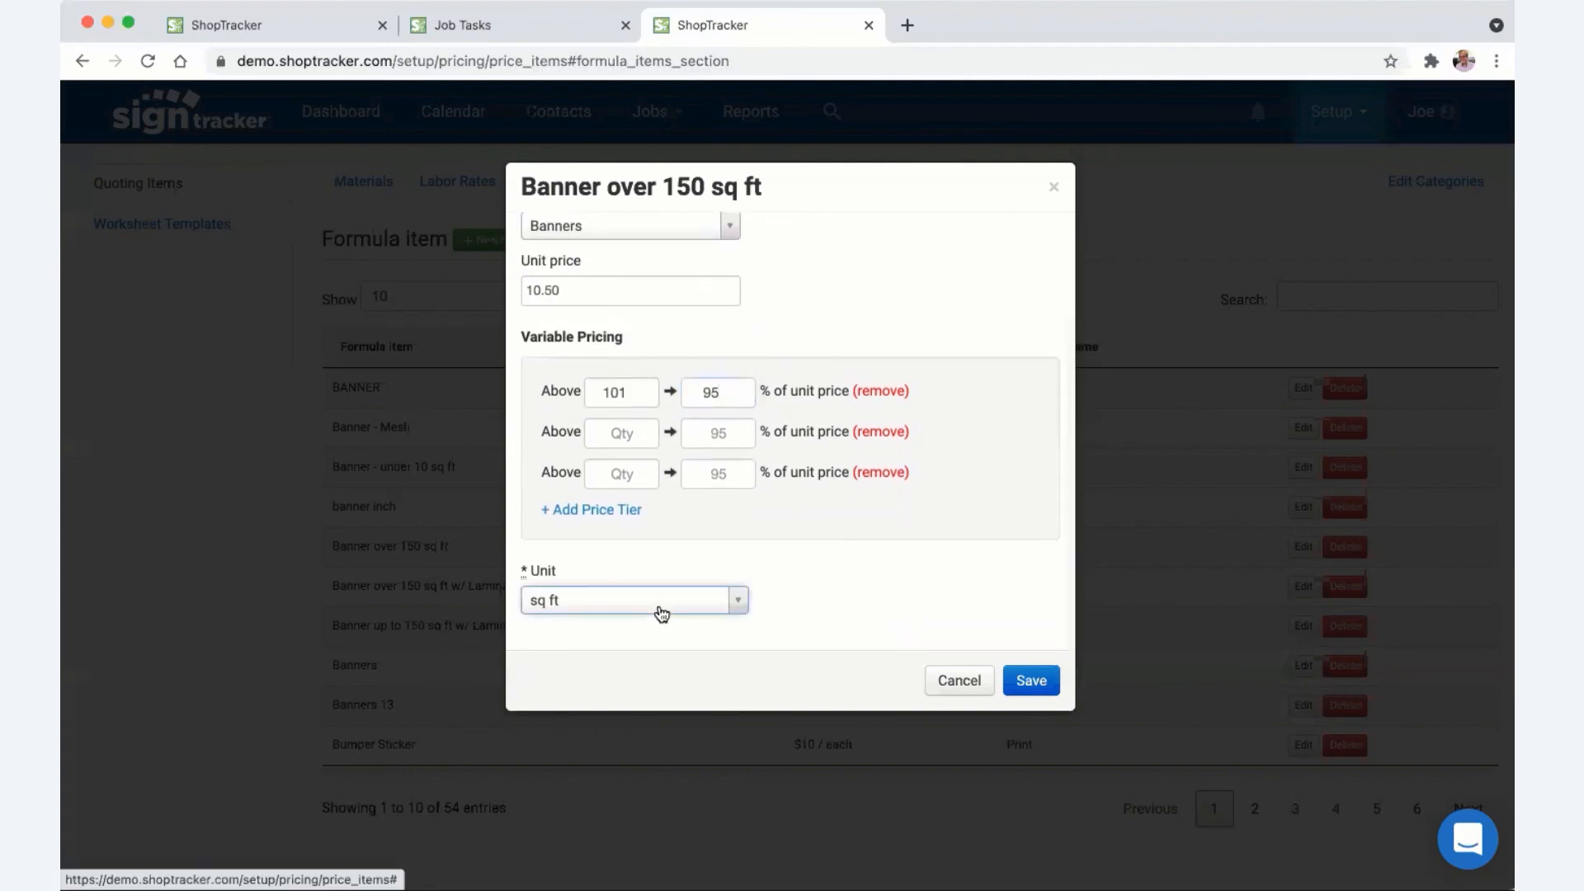
pyautogui.click(739, 601)
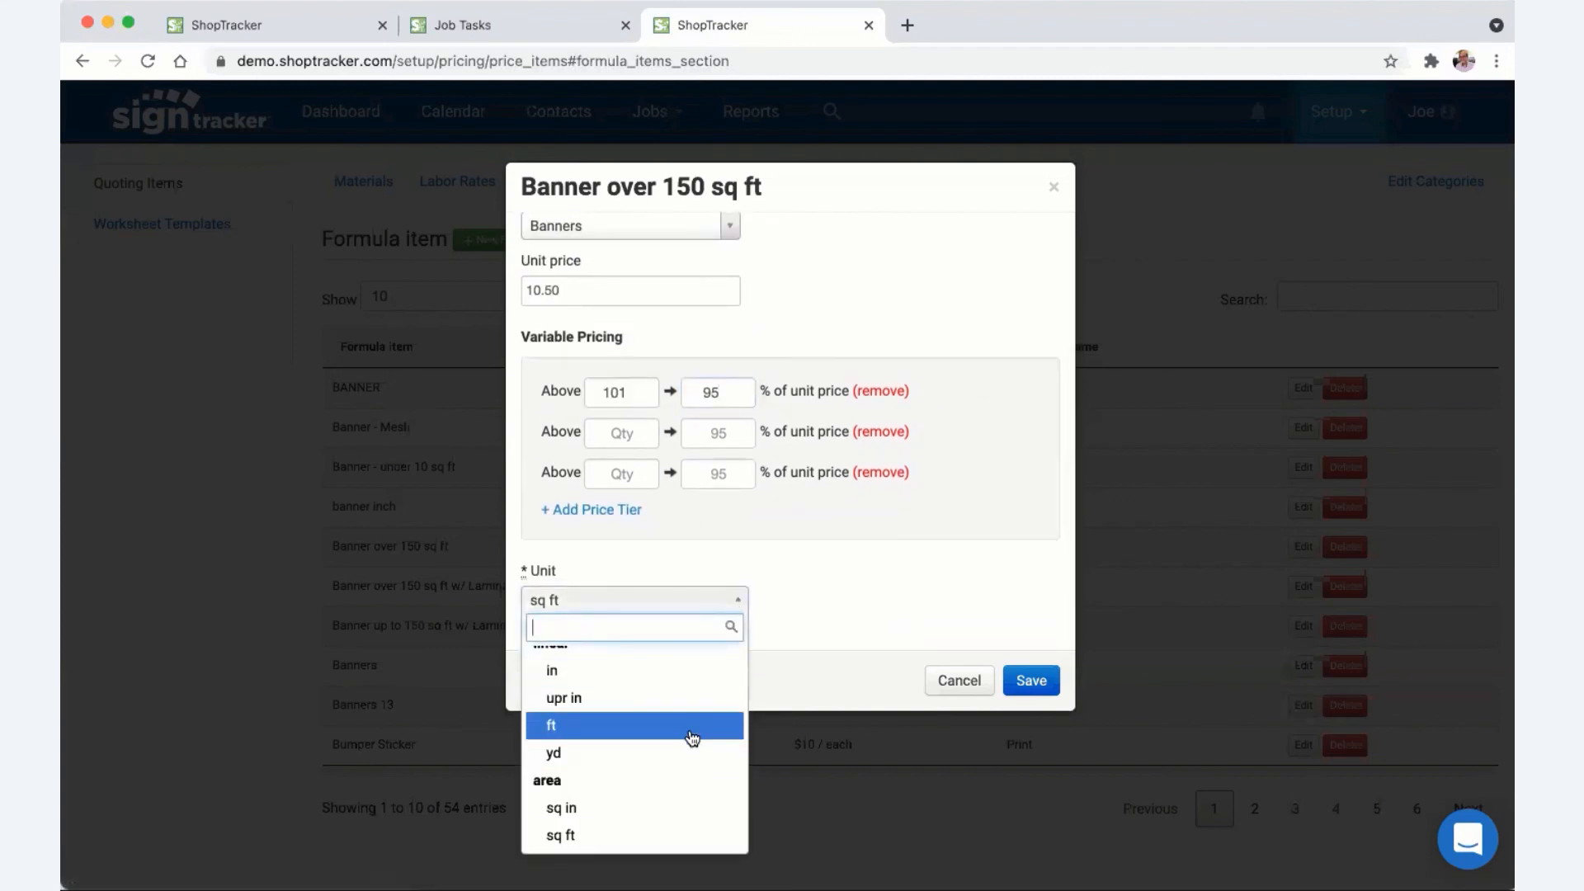
pyautogui.click(877, 601)
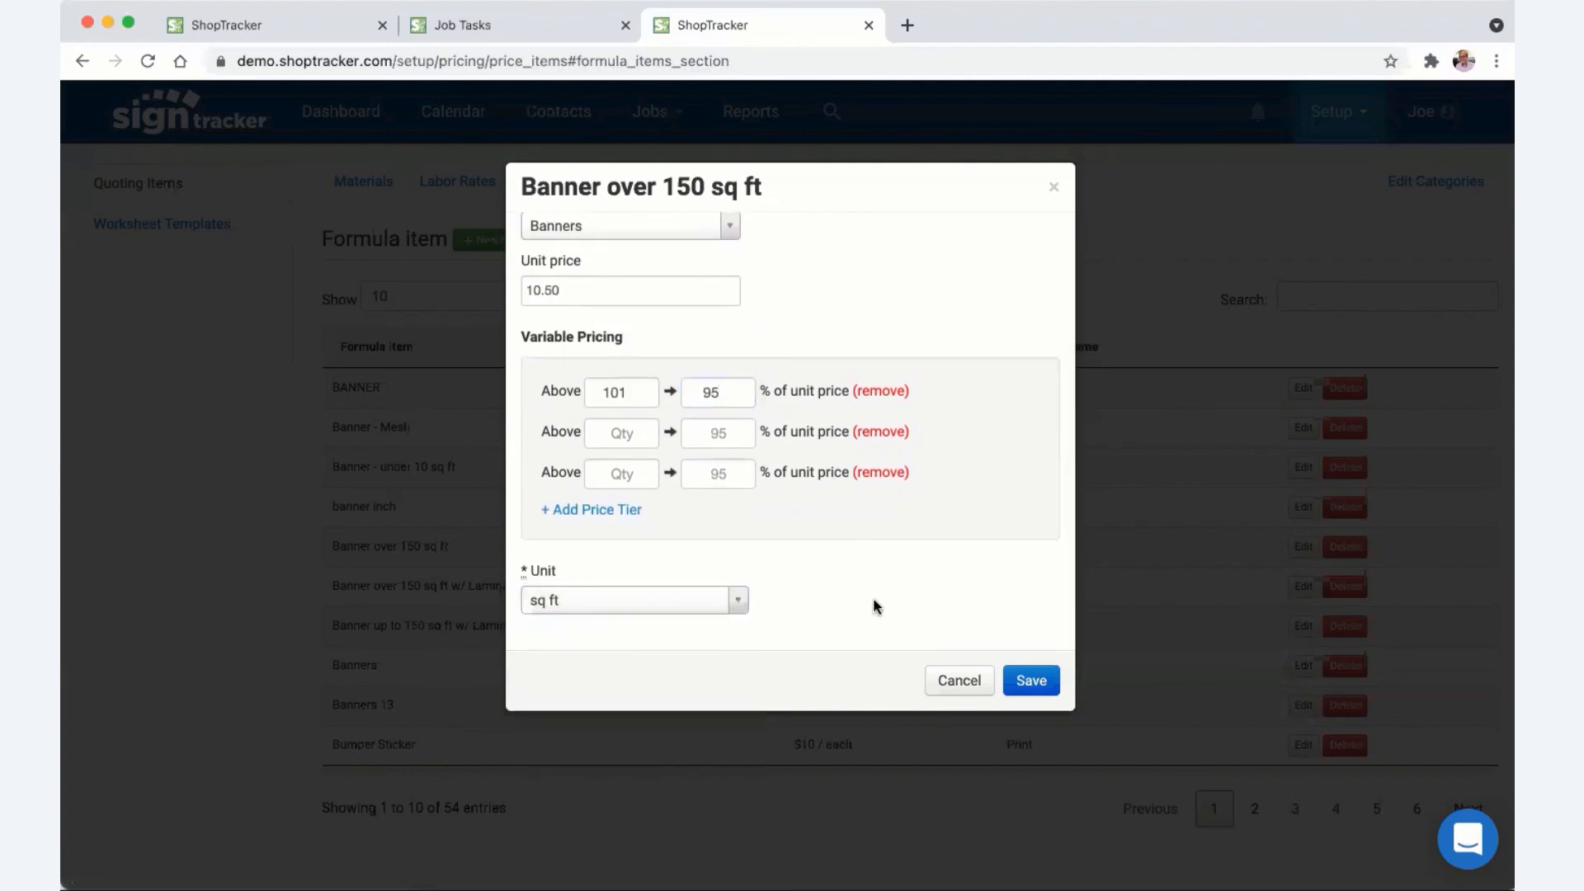
# - Discard the Banner over 150 sq ft edits and go to the Worksheet Templates page
pyautogui.click(967, 685)
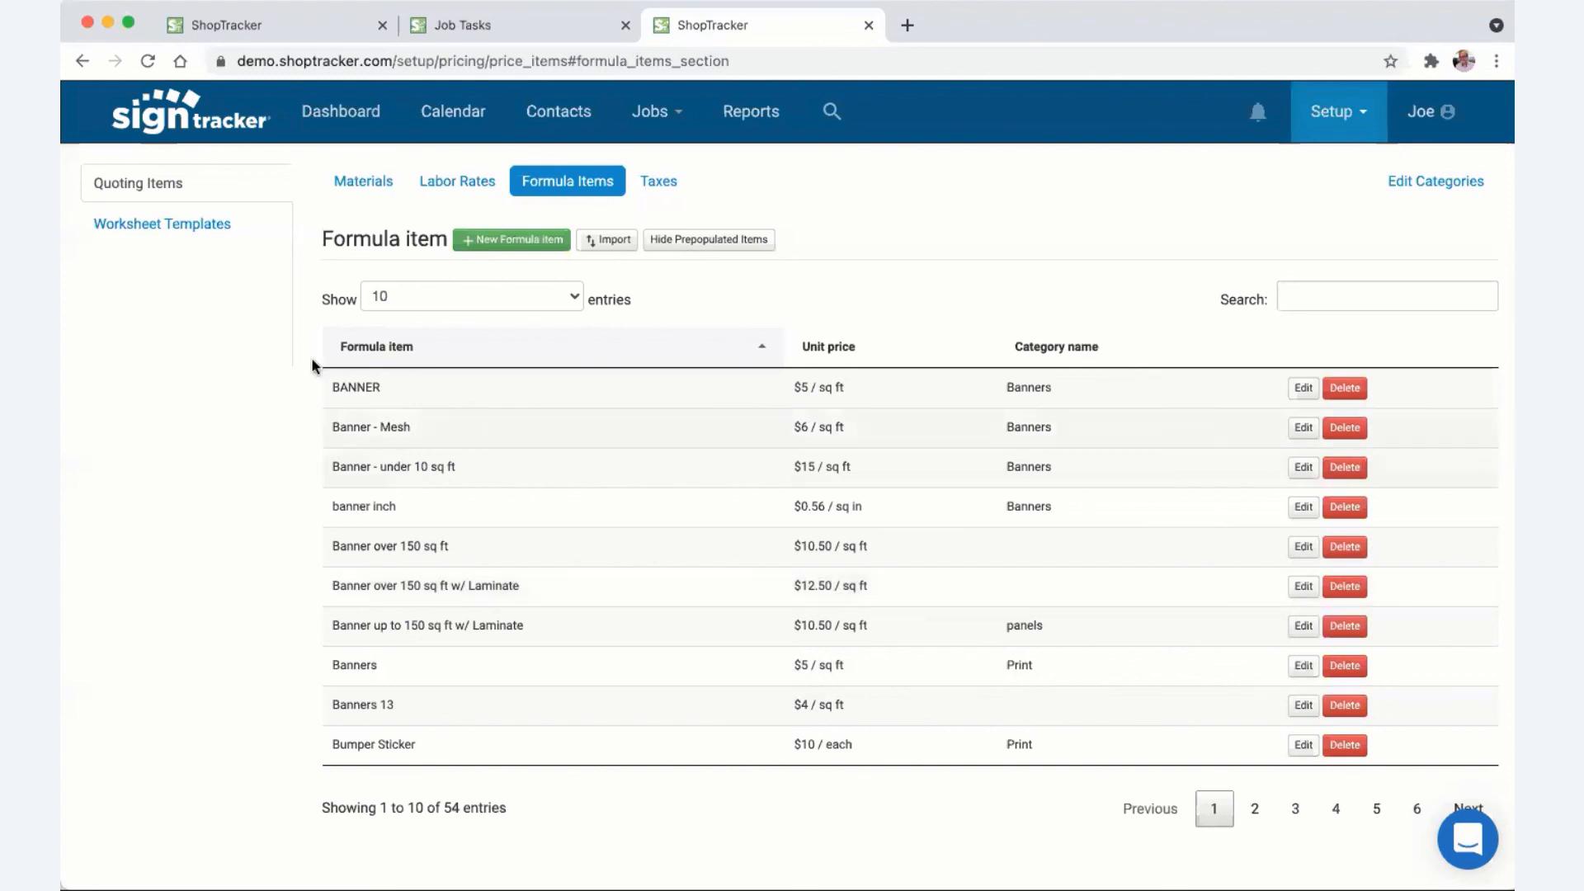
pyautogui.click(141, 239)
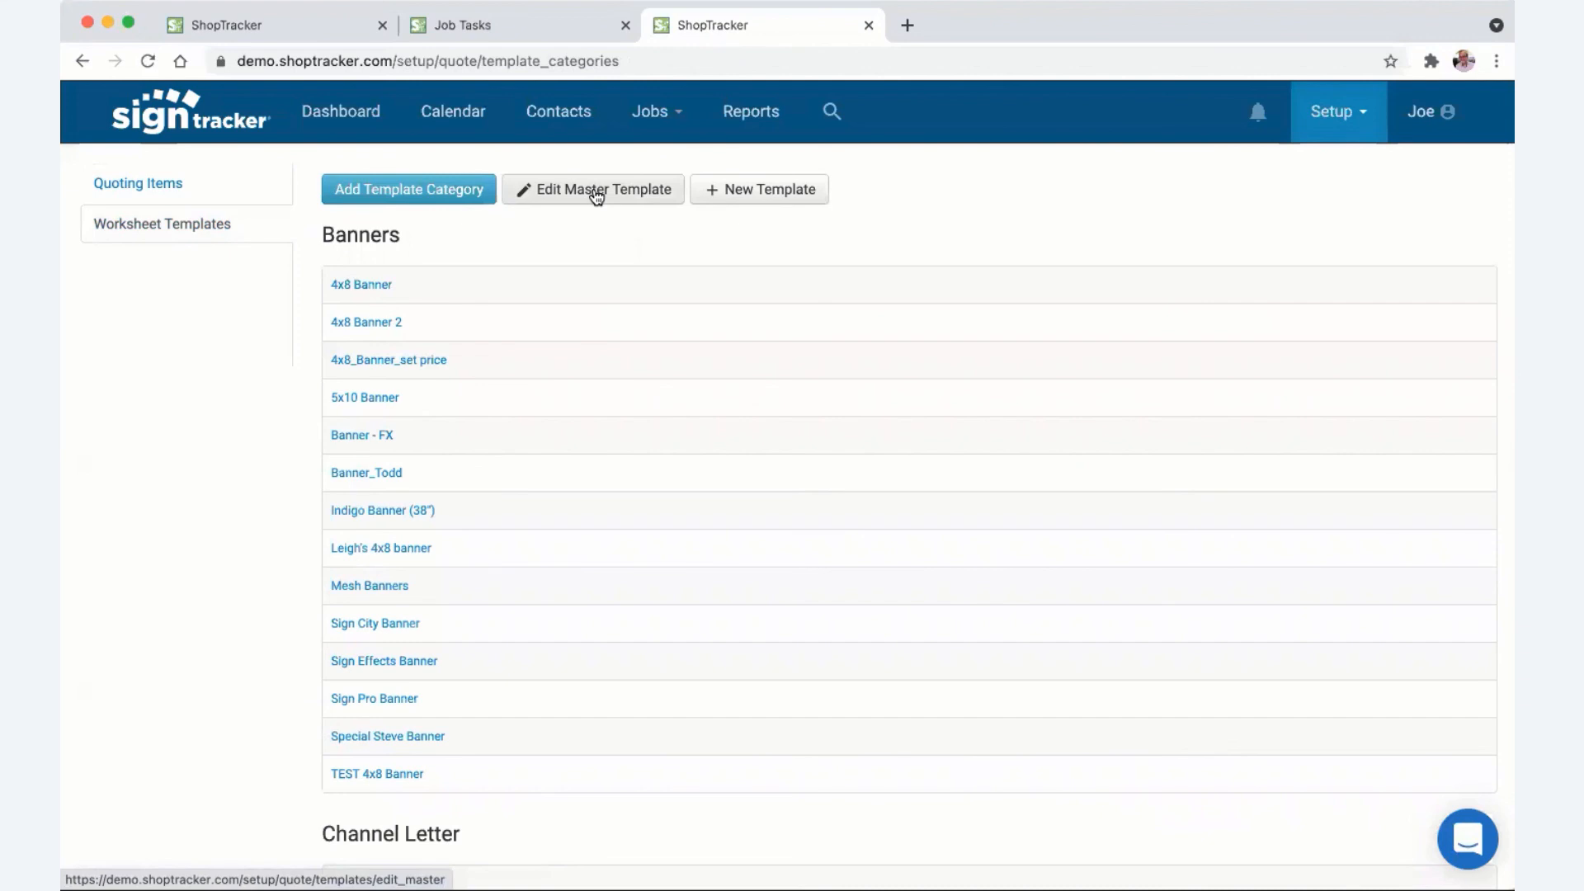
# - Review the Master Template's sections and Formula Items types, save it, and return to Worksheet Templates
pyautogui.click(598, 195)
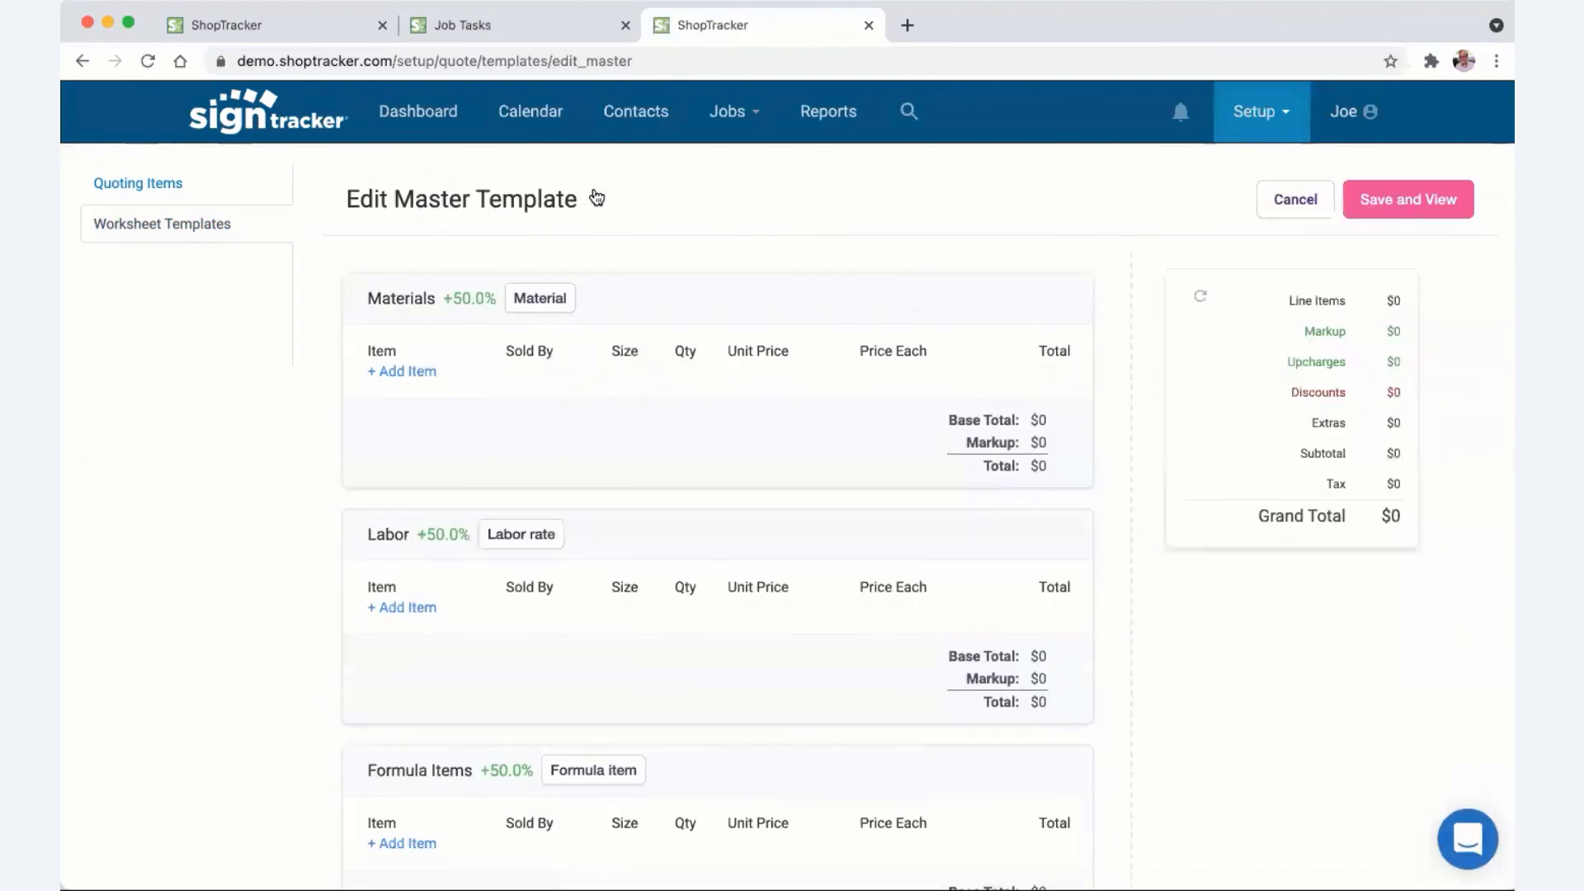
pyautogui.scroll(-5, 619, 365)
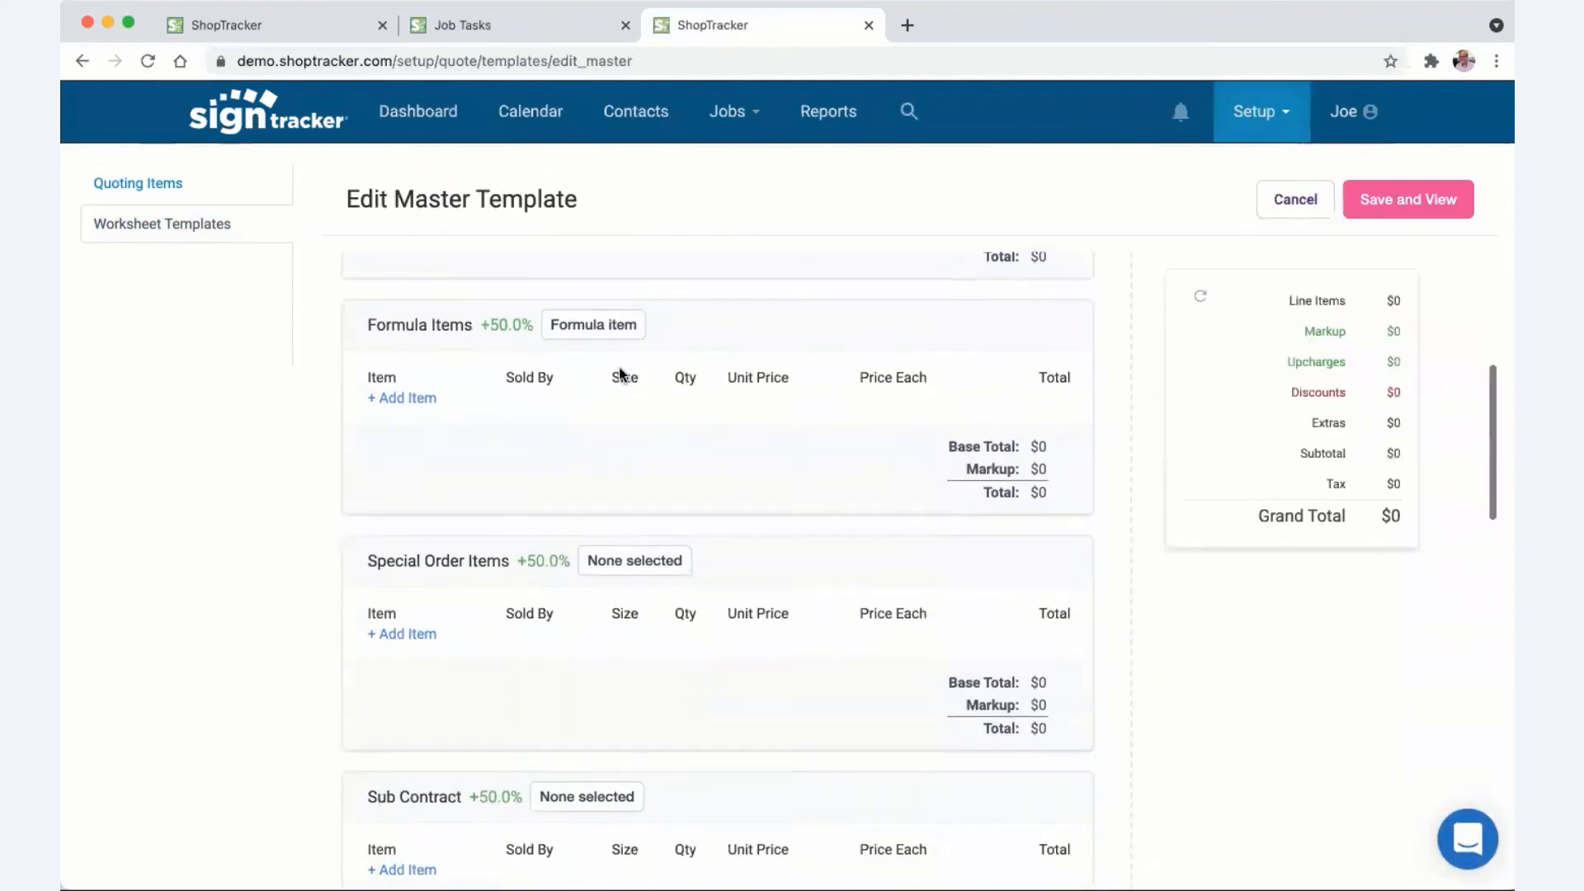
pyautogui.scroll(-1, 620, 373)
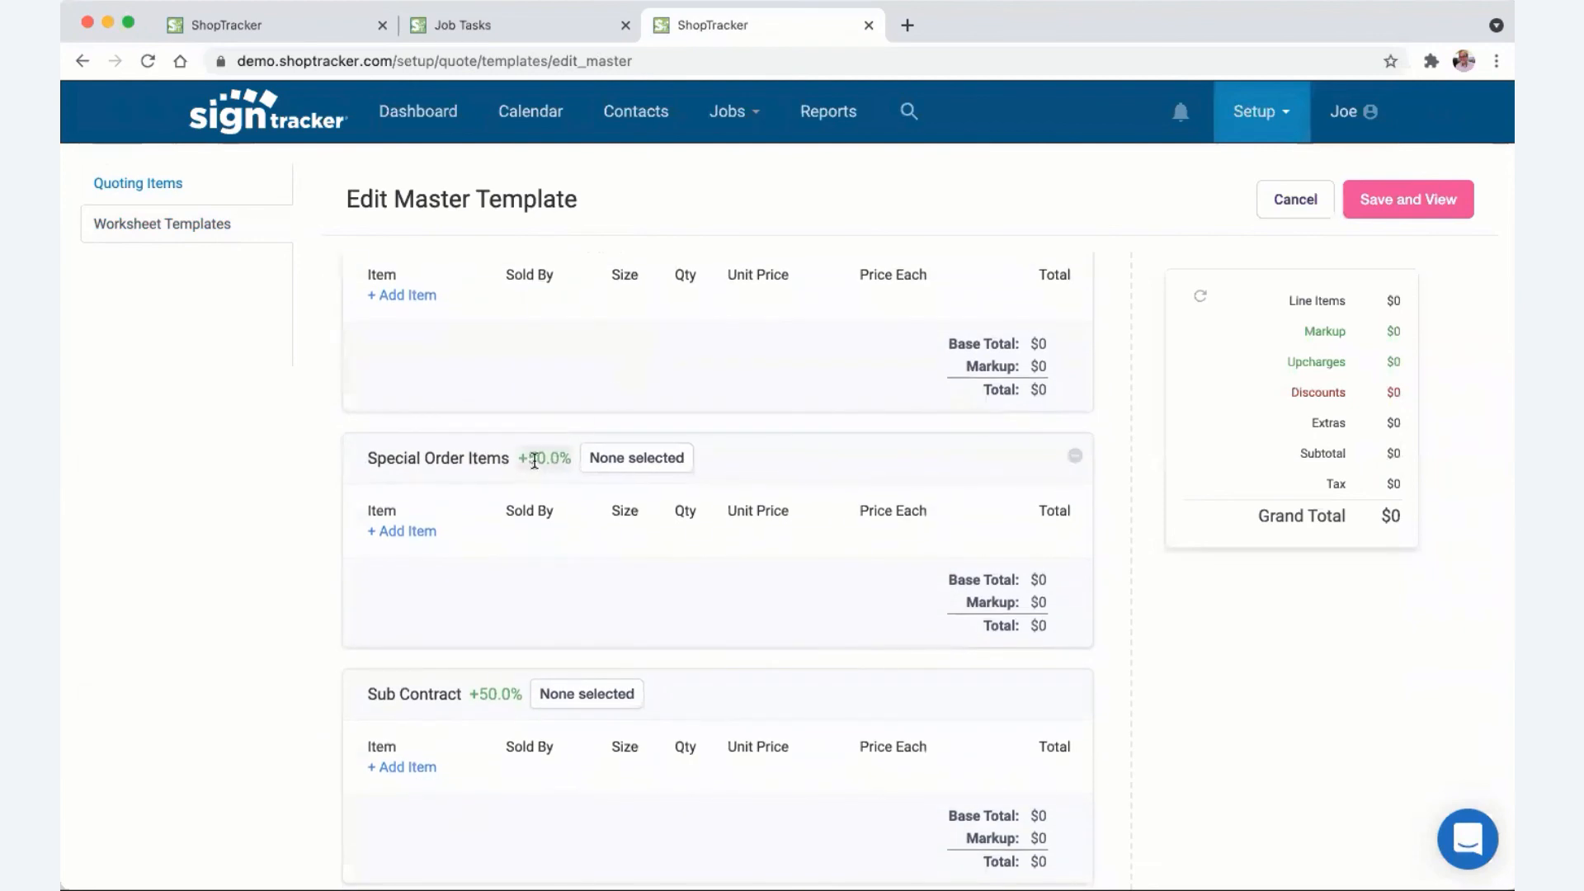
pyautogui.scroll(2, 578, 466)
pyautogui.click(594, 380)
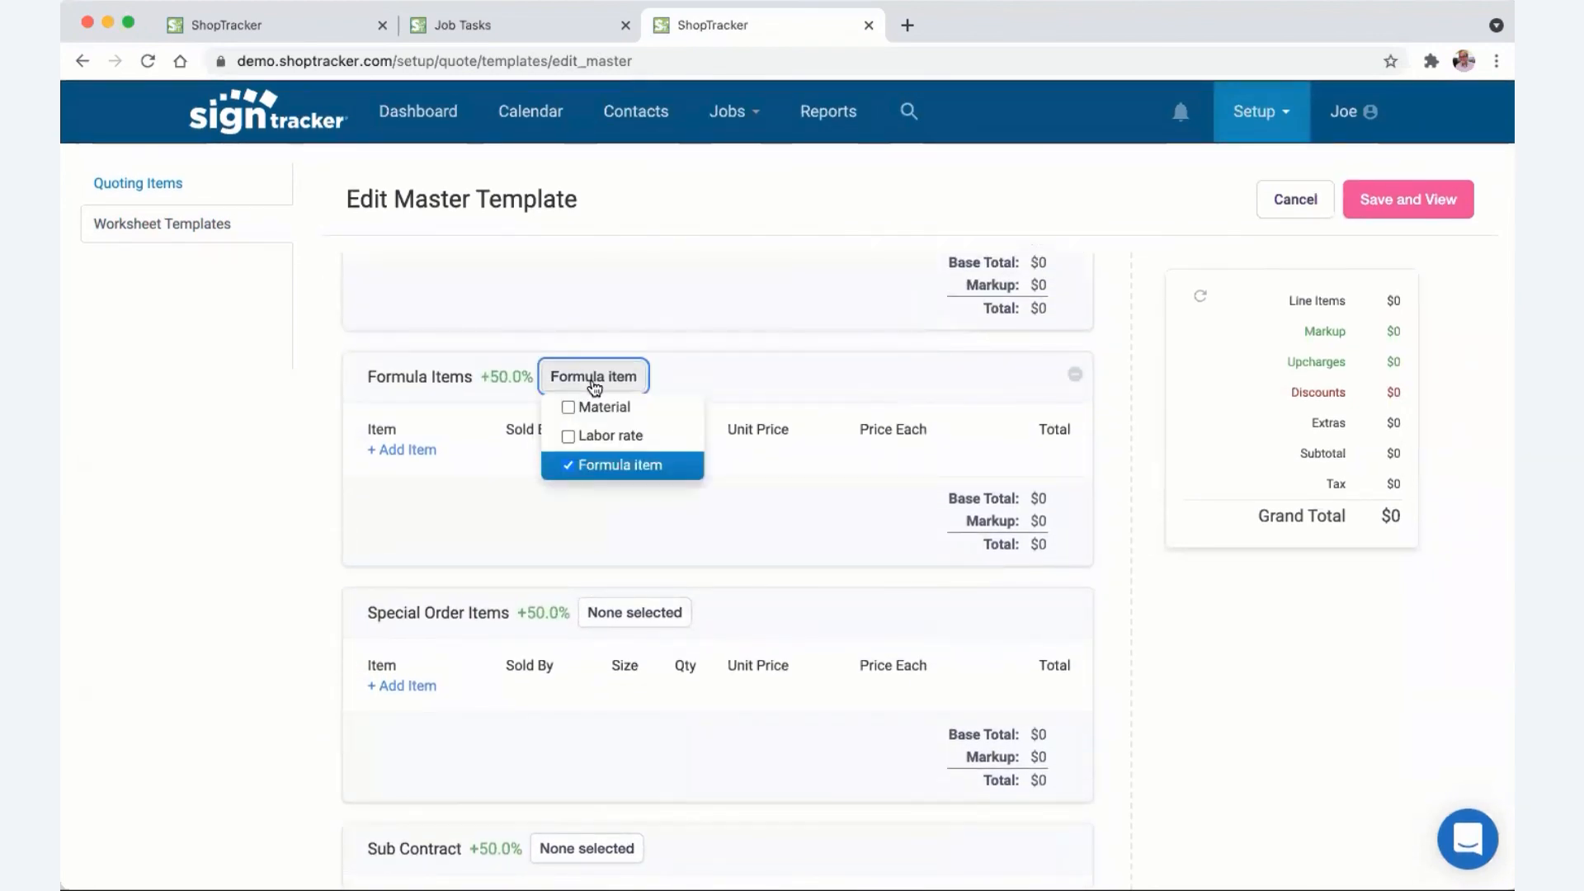
pyautogui.click(260, 472)
pyautogui.scroll(-10, 328, 465)
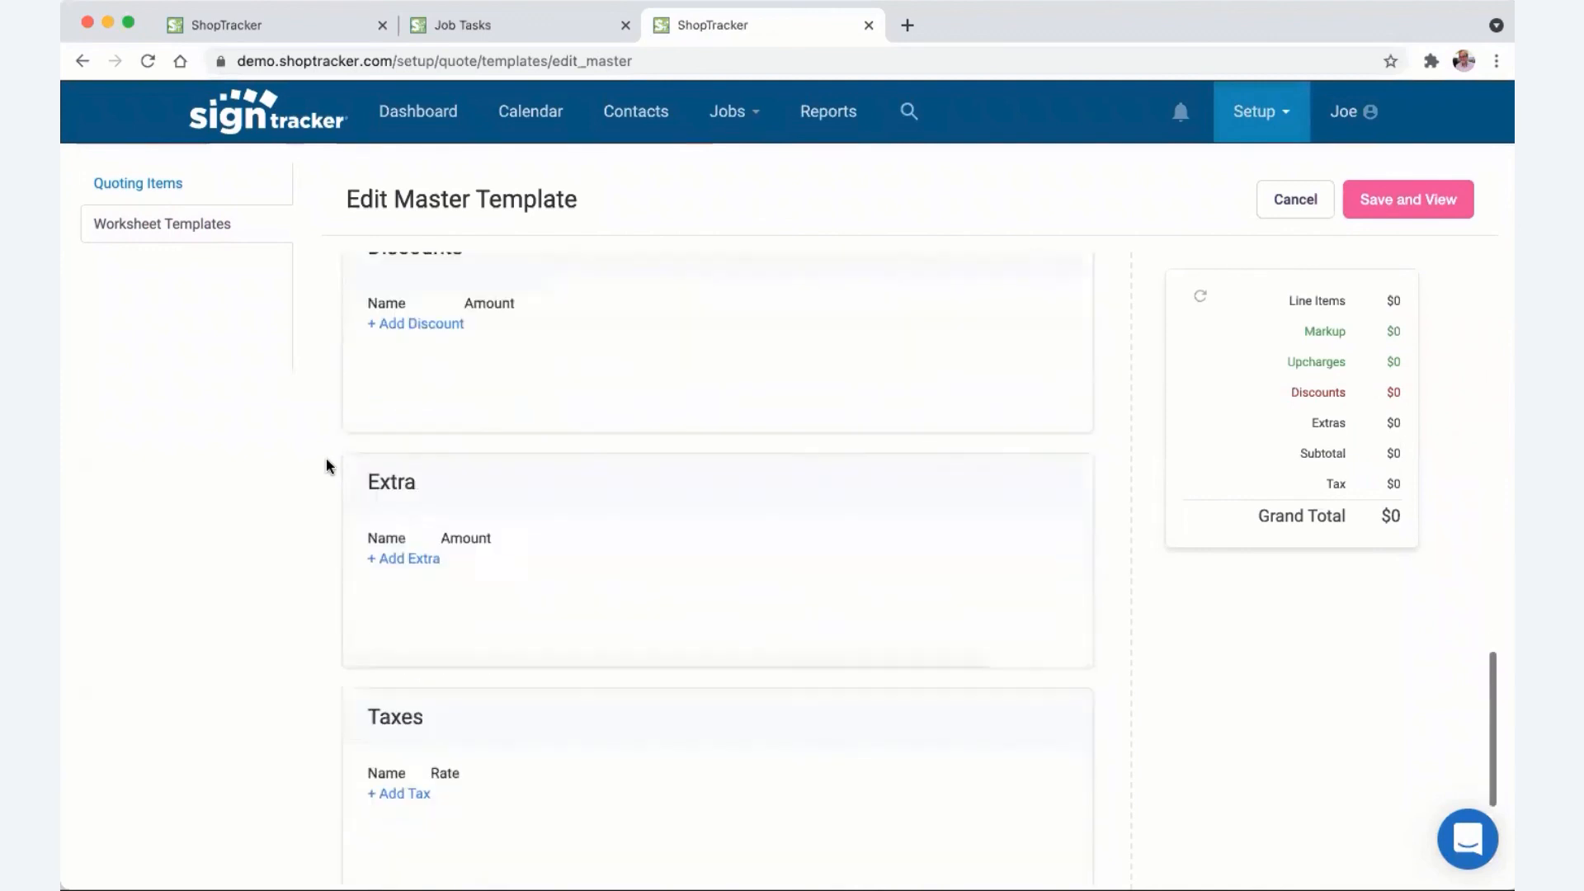
pyautogui.scroll(-2, 325, 462)
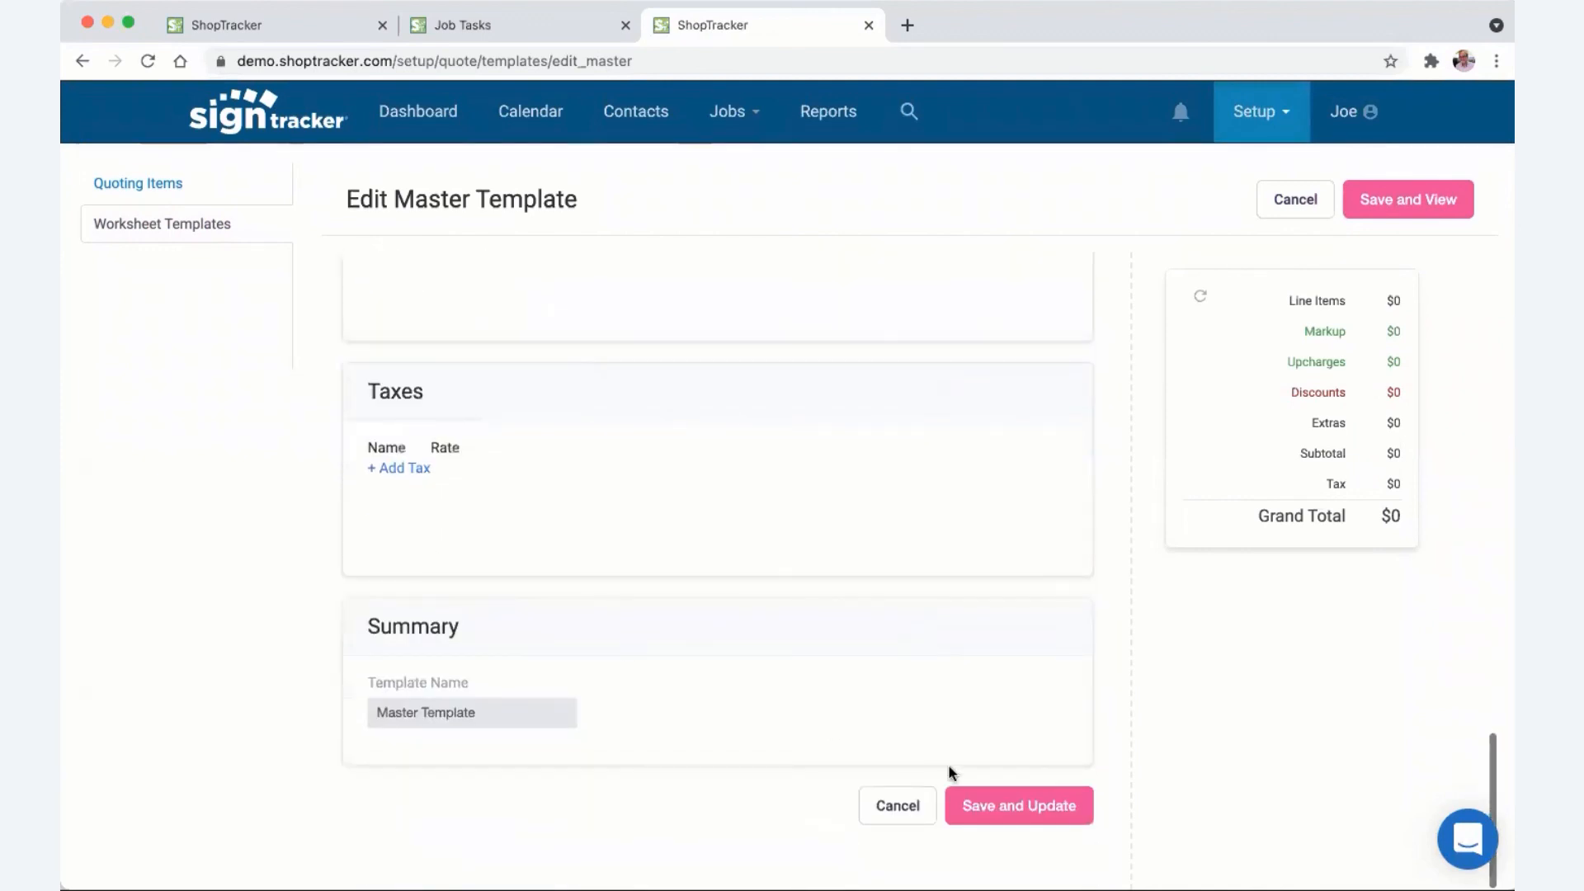
pyautogui.click(986, 806)
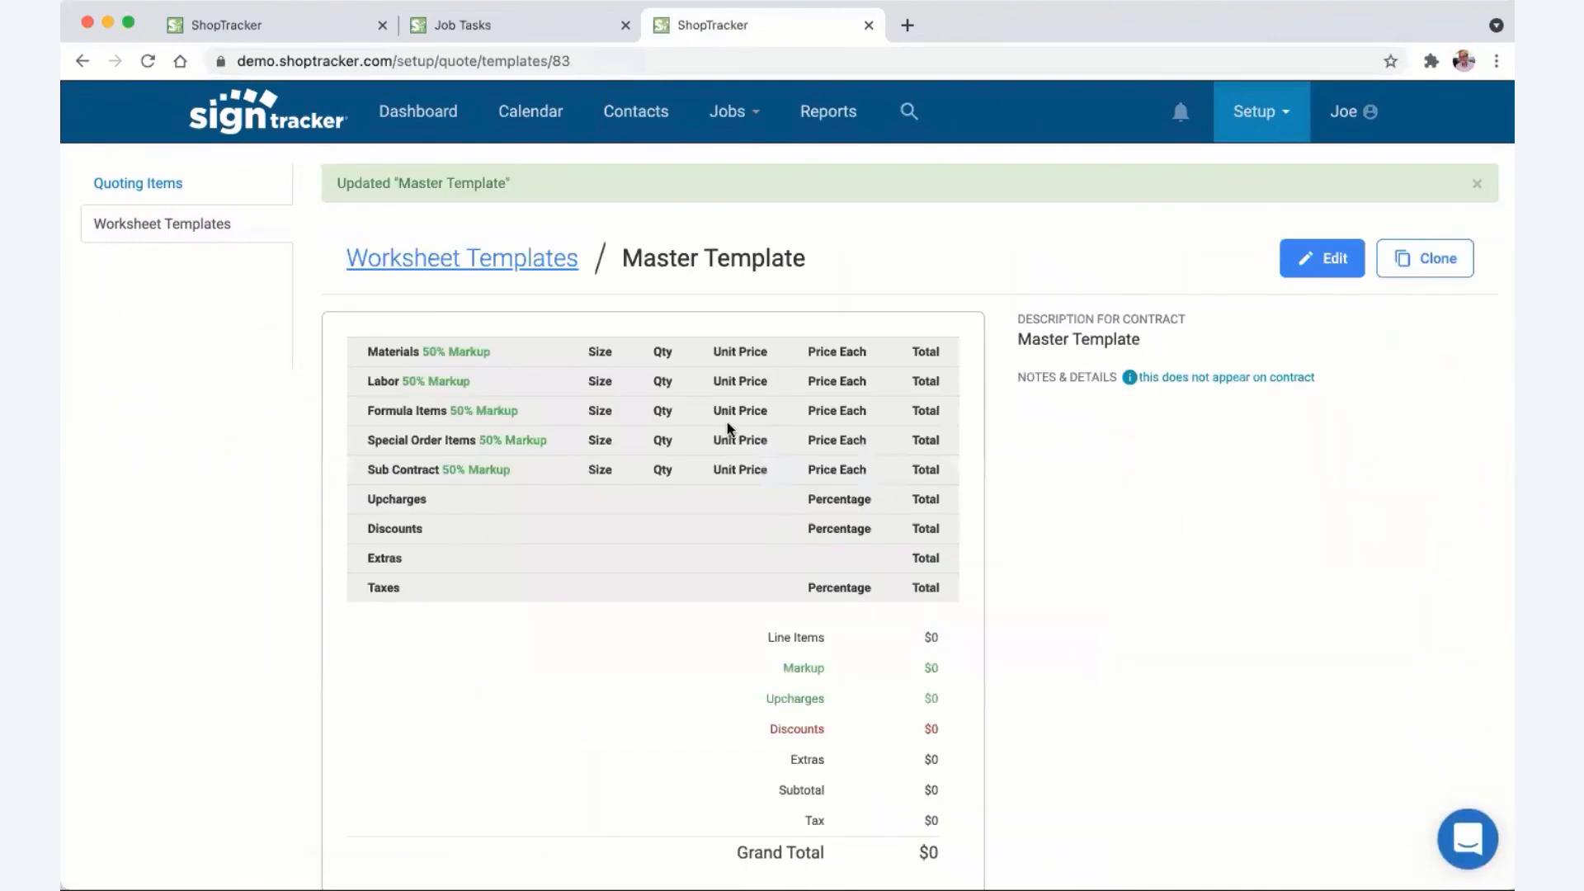
pyautogui.click(518, 266)
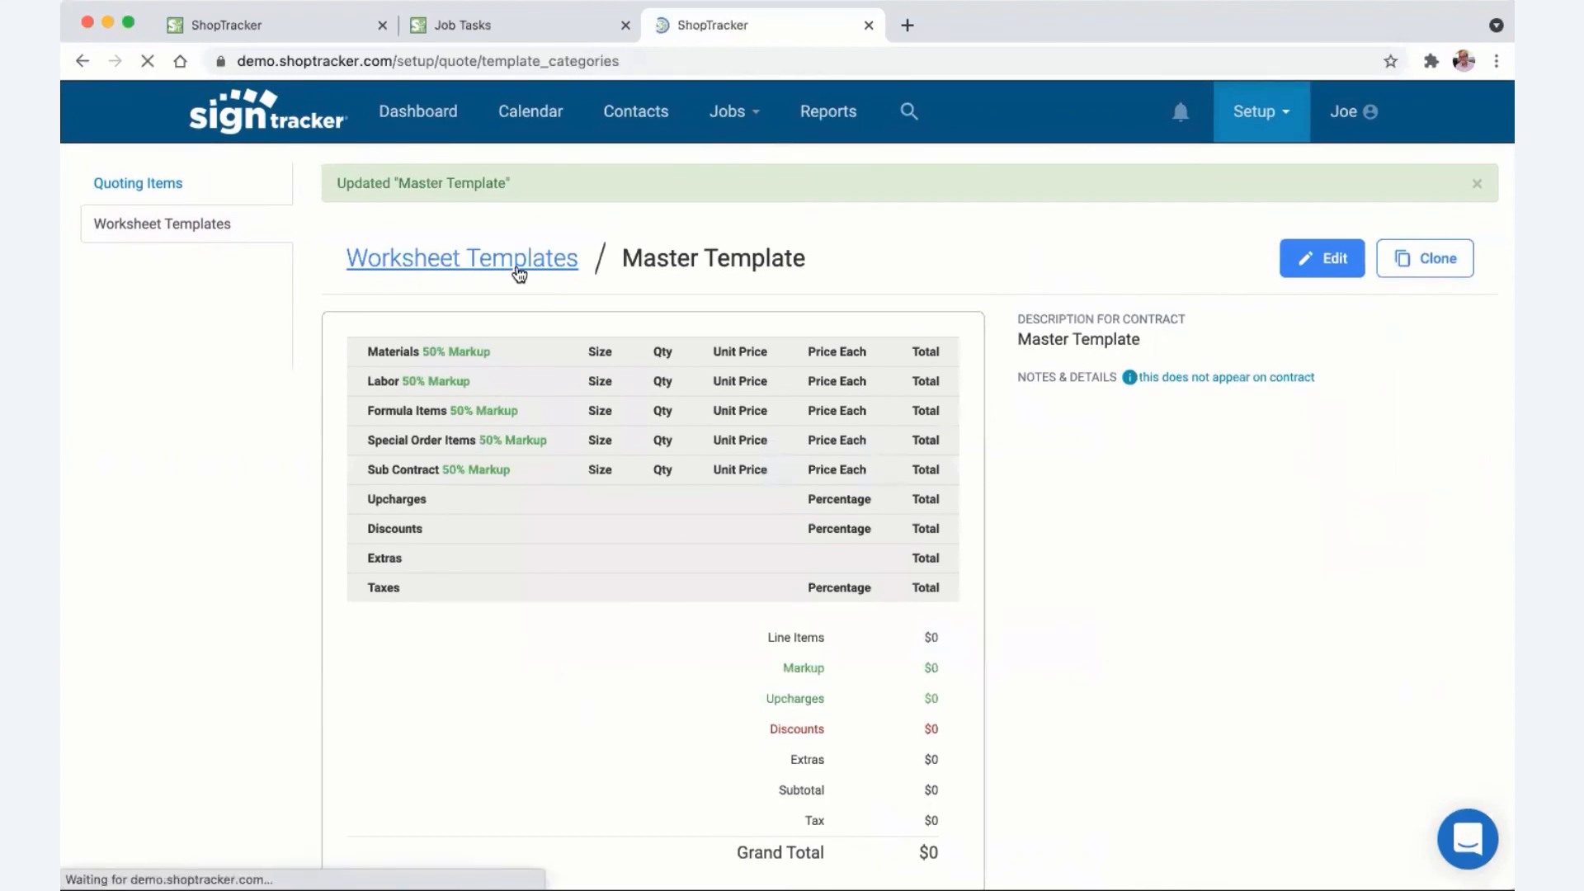